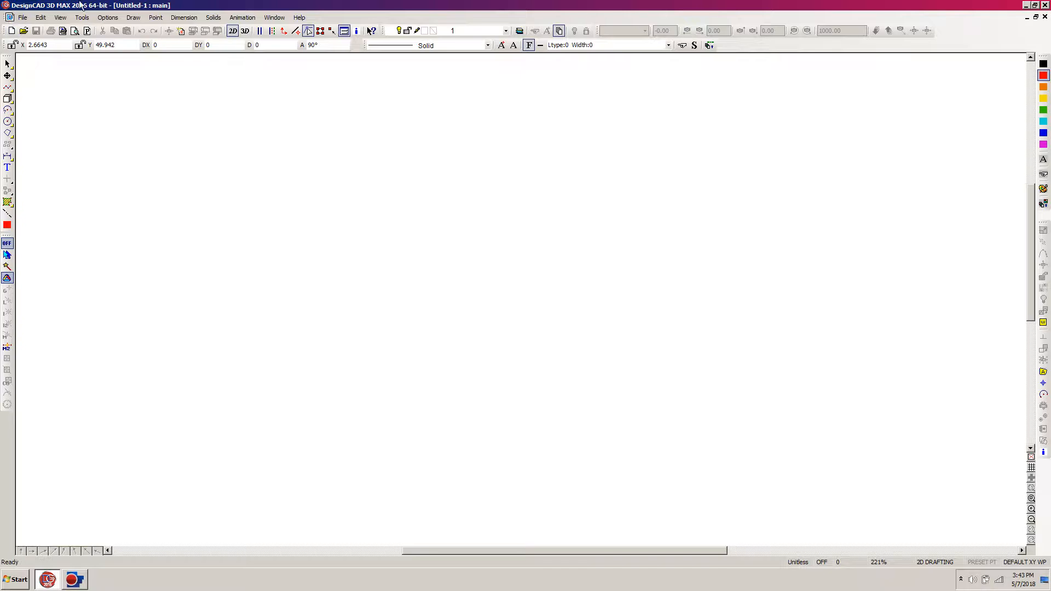
Open the border drawing 2436-4.dcd from the Borders folder
{"action": "left_click", "coordinate": [23, 32]}
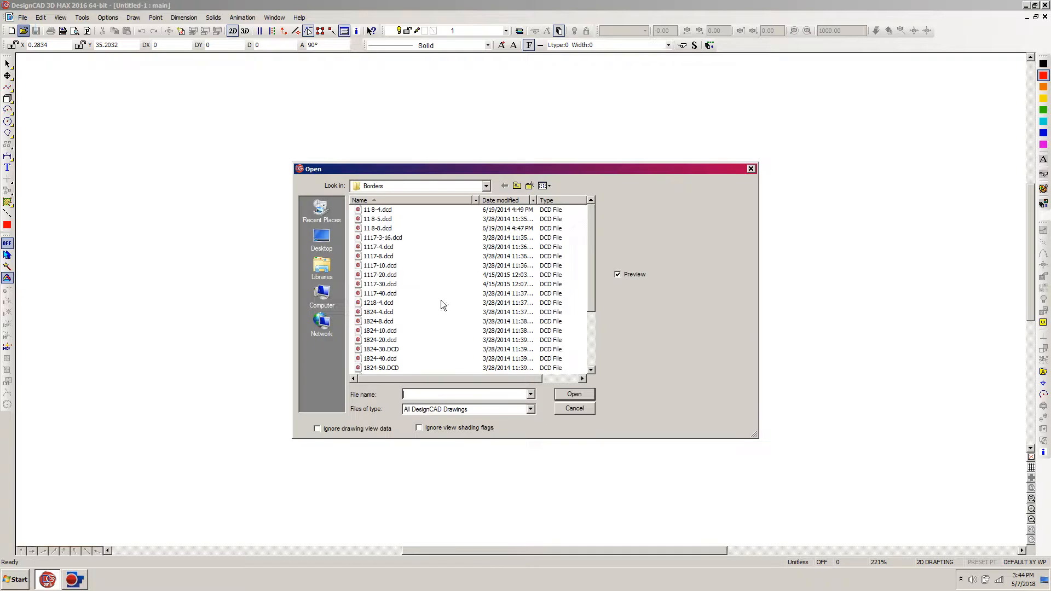
{"action": "left_click_drag", "start_coordinate": [593, 219], "coordinate": [596, 255]}
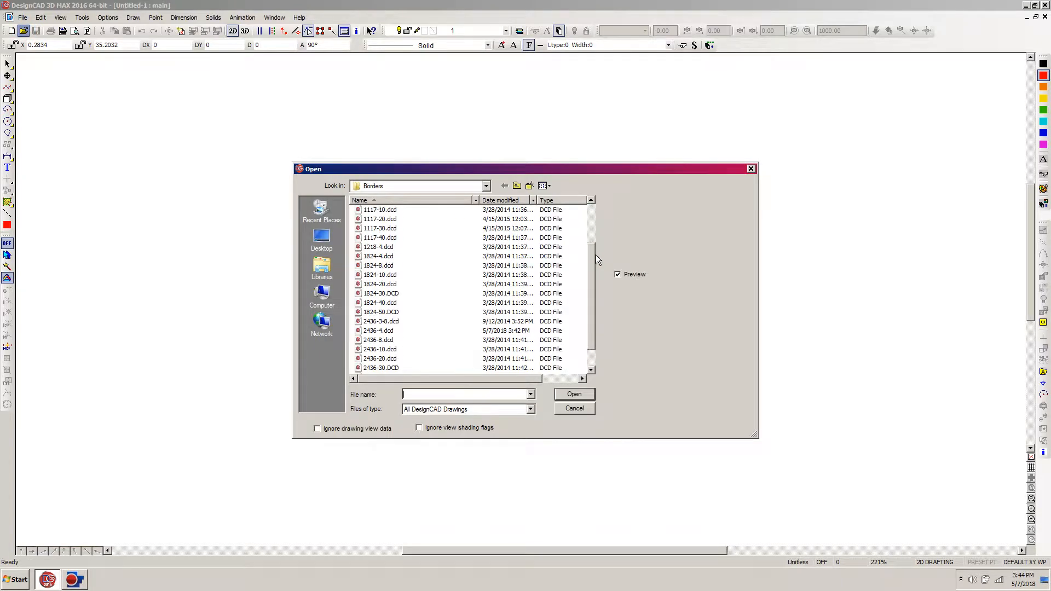
{"action": "double_click", "coordinate": [379, 331]}
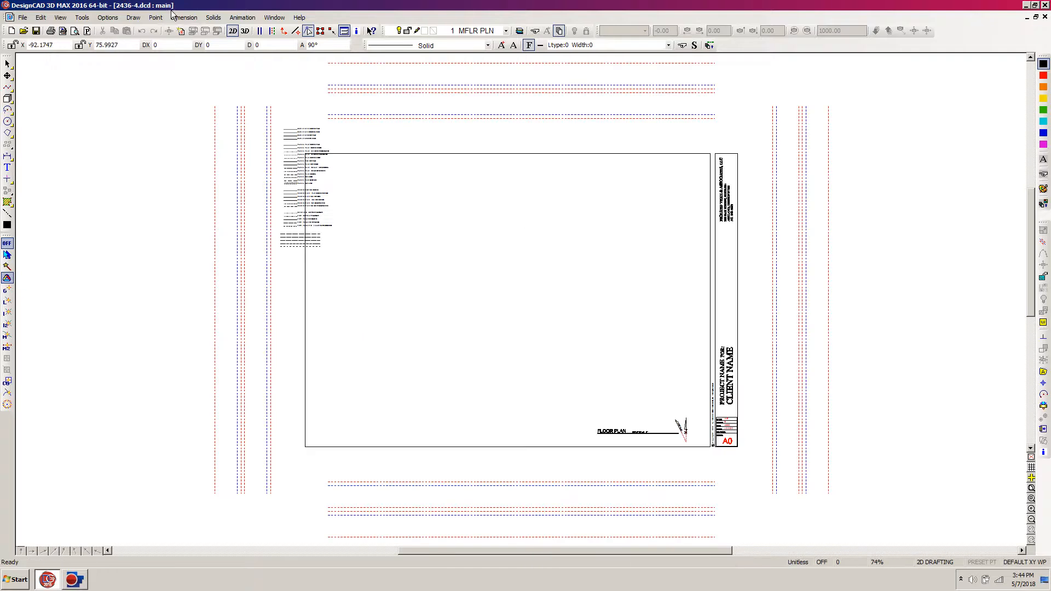
Save the drawing under the new name "D0614 3D Roof Temp1" in the D0614 project folder
{"action": "left_click", "coordinate": [22, 18]}
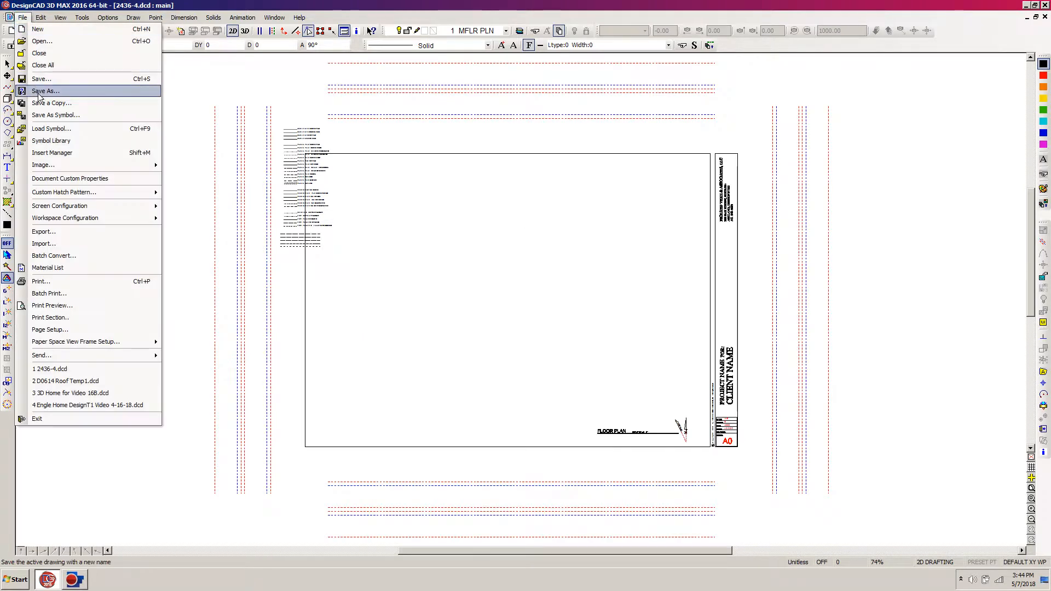
{"action": "left_click", "coordinate": [37, 94]}
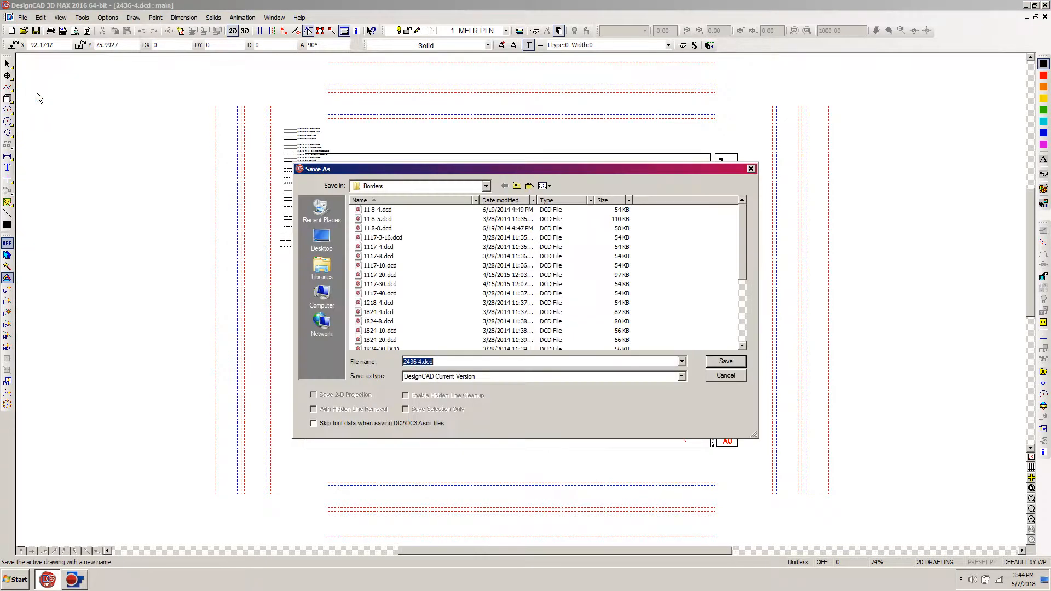
{"action": "left_click", "coordinate": [516, 186]}
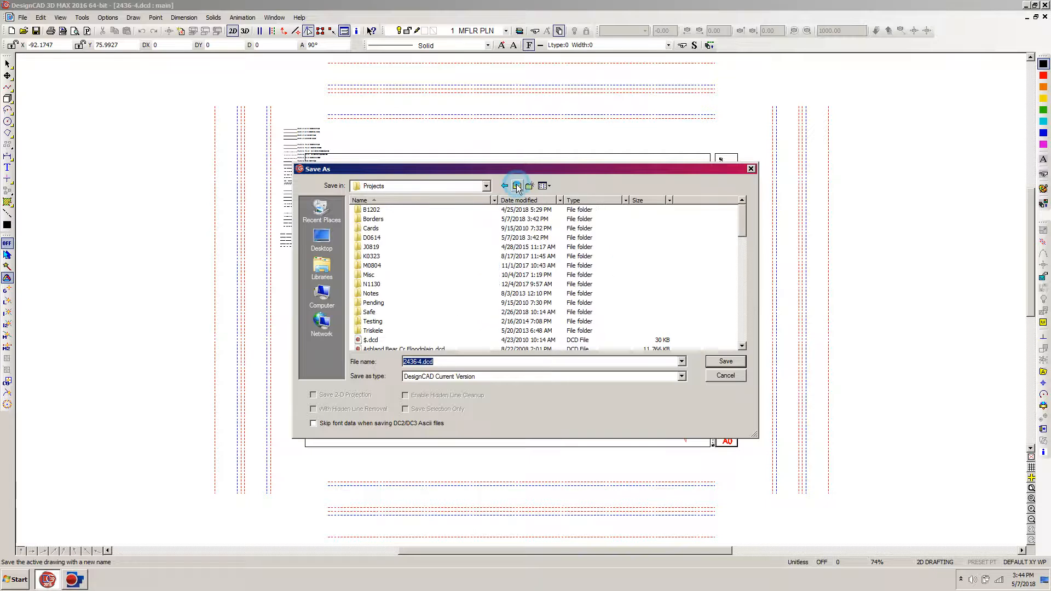
{"action": "double_click", "coordinate": [372, 238]}
{"action": "left_click_drag", "start_coordinate": [444, 362], "coordinate": [353, 356]}
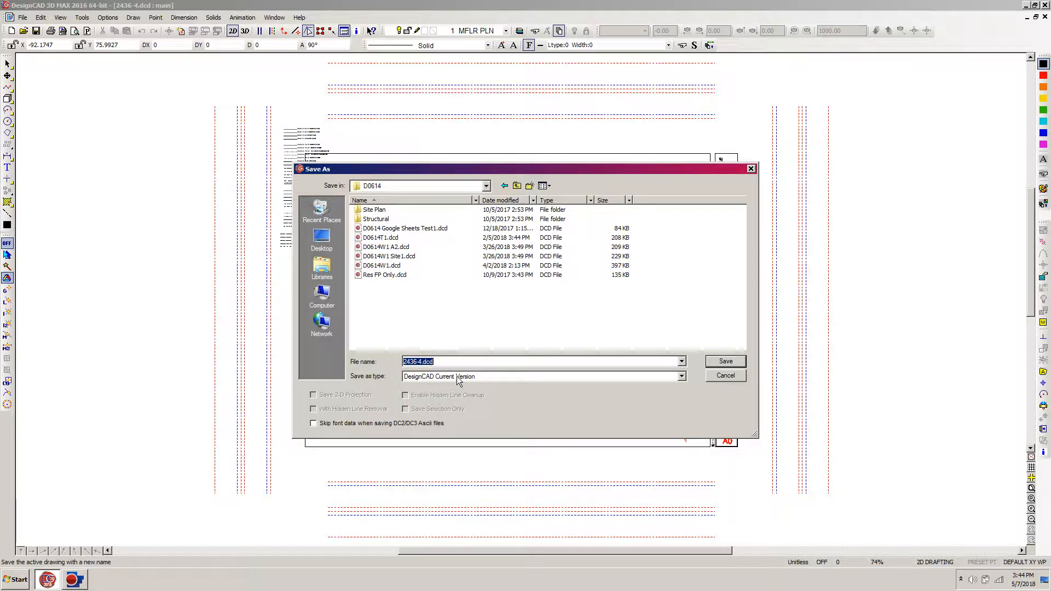
{"action": "type", "text": "D0614 "}
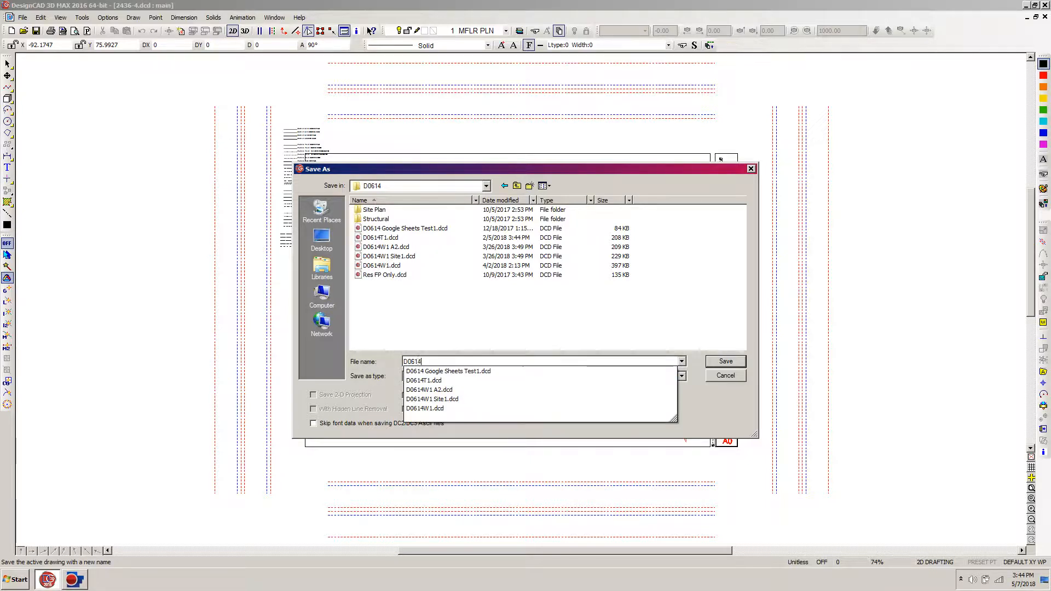
{"action": "type", "text": "3"}
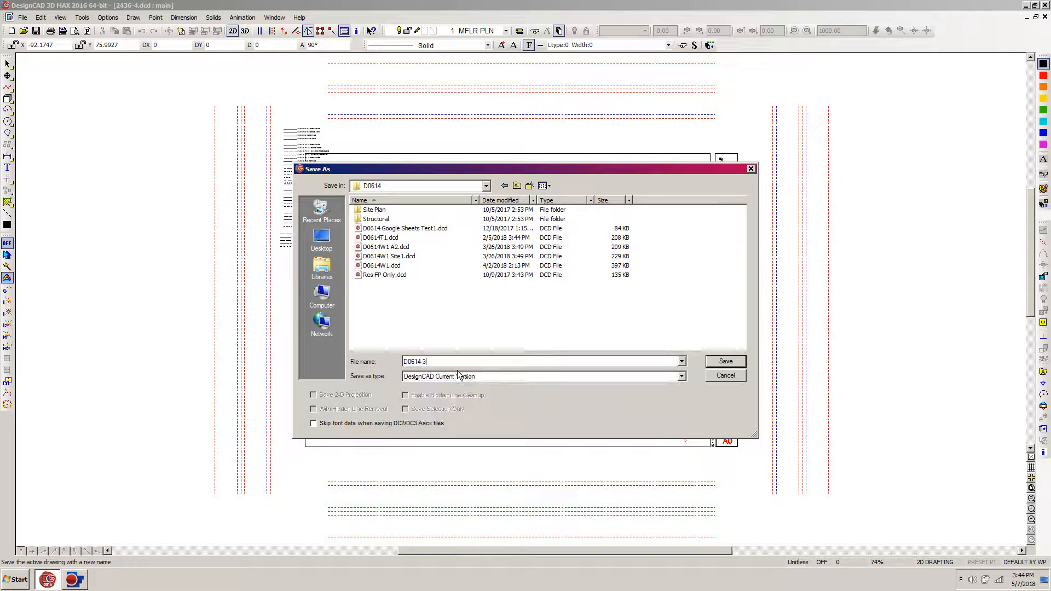
{"action": "type", "text": "D Roof Temp1"}
{"action": "left_click", "coordinate": [725, 361]}
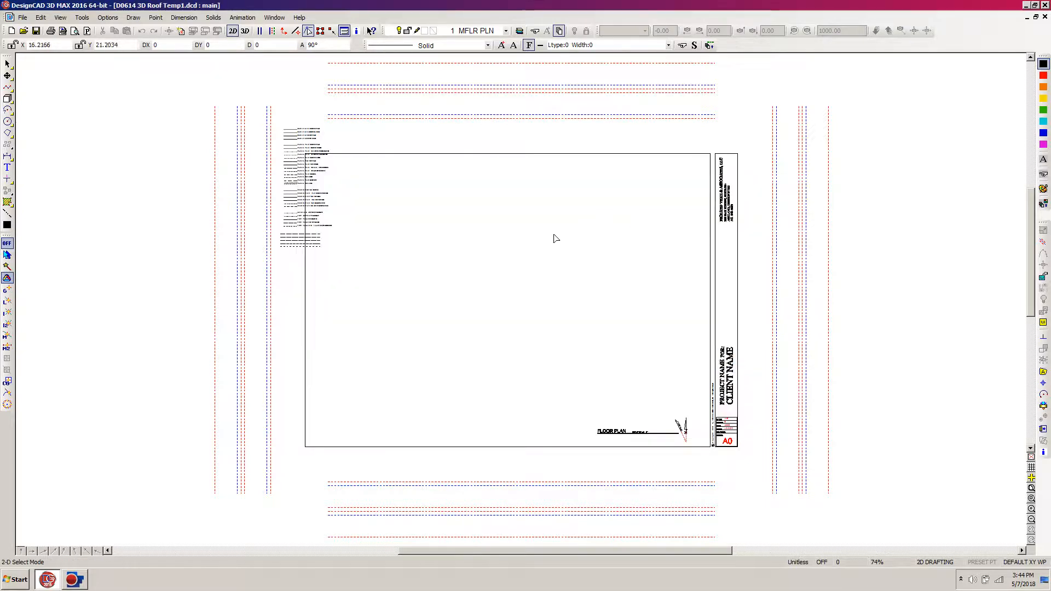
{"action": "key", "text": "l"}
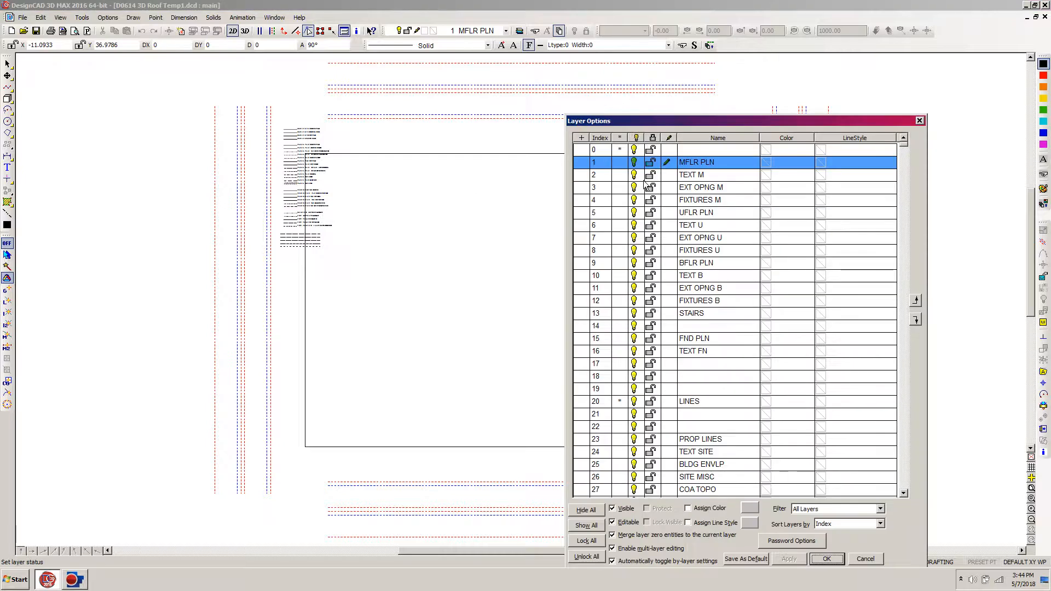
{"action": "left_click", "coordinate": [828, 558]}
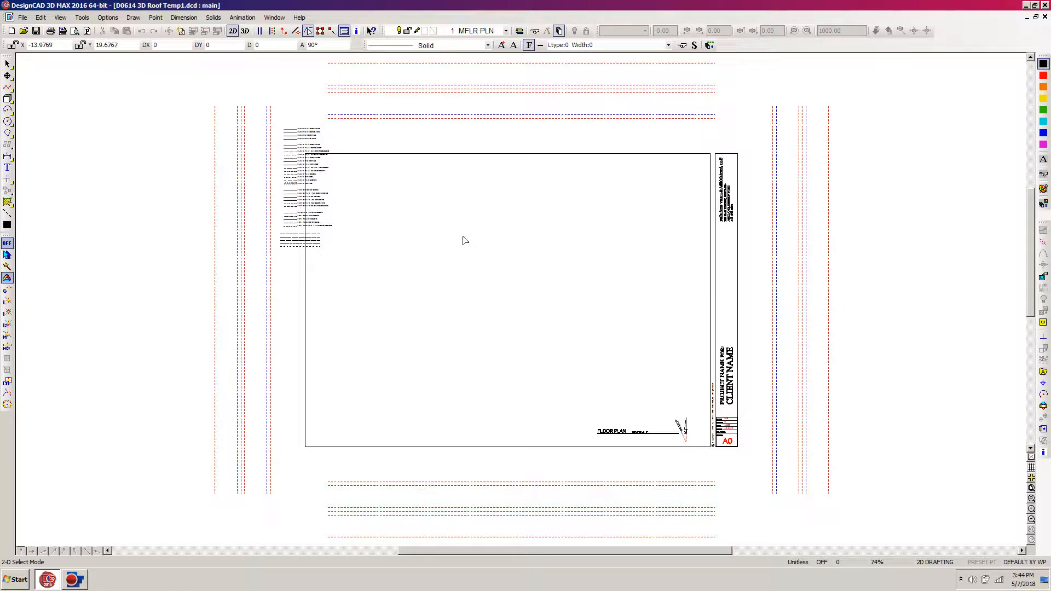
Draw a 2D box 64 units wide and 28 units high inside the sheet border
{"action": "key", "text": "b"}
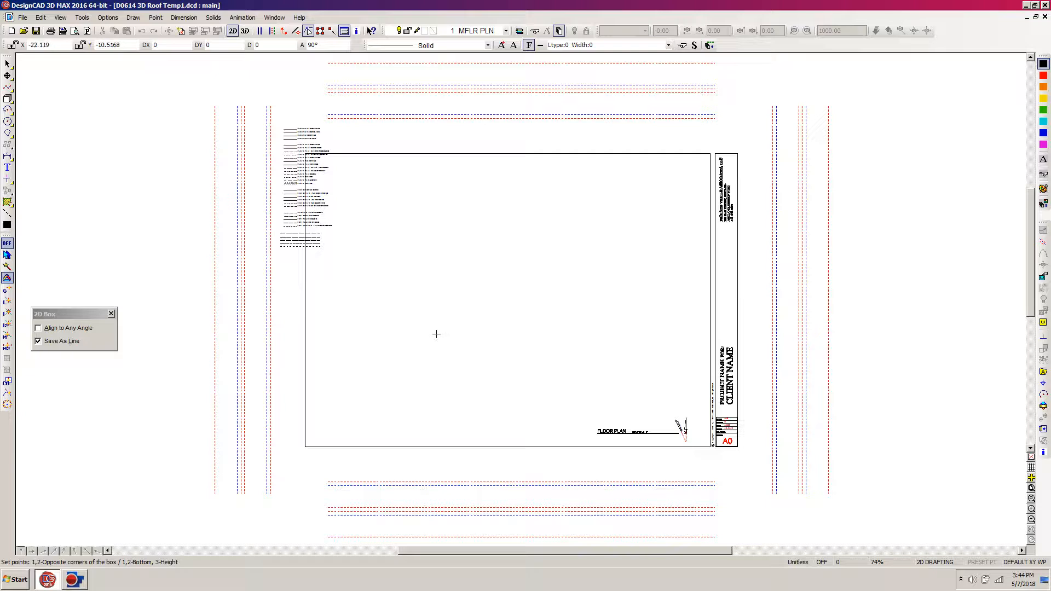
{"action": "left_click", "coordinate": [433, 331]}
{"action": "key", "text": "space"}
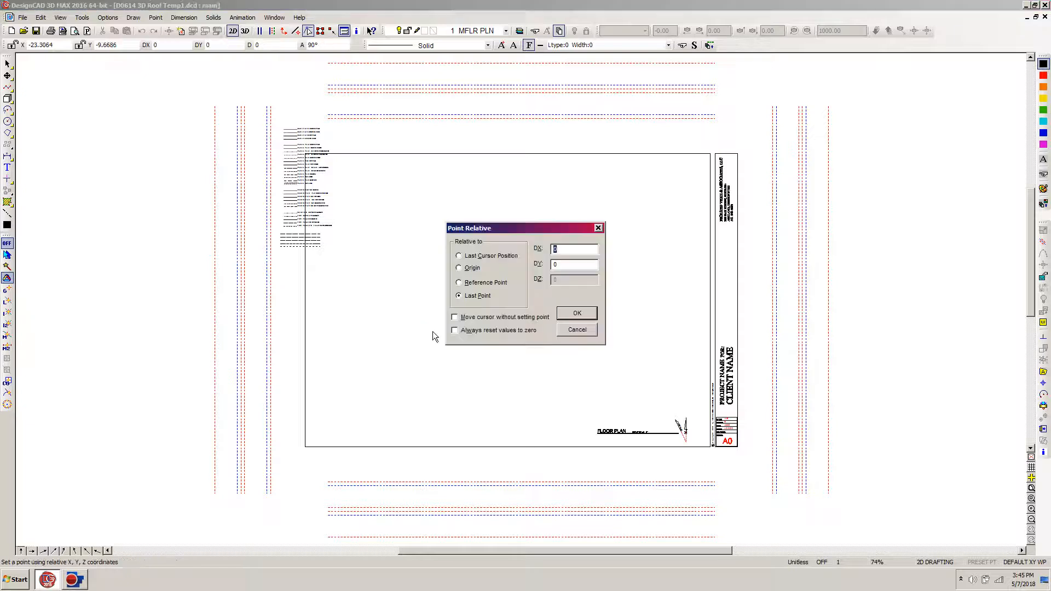
{"action": "type", "text": "64"}
{"action": "key", "text": "Tab"}
{"action": "type", "text": "28"}
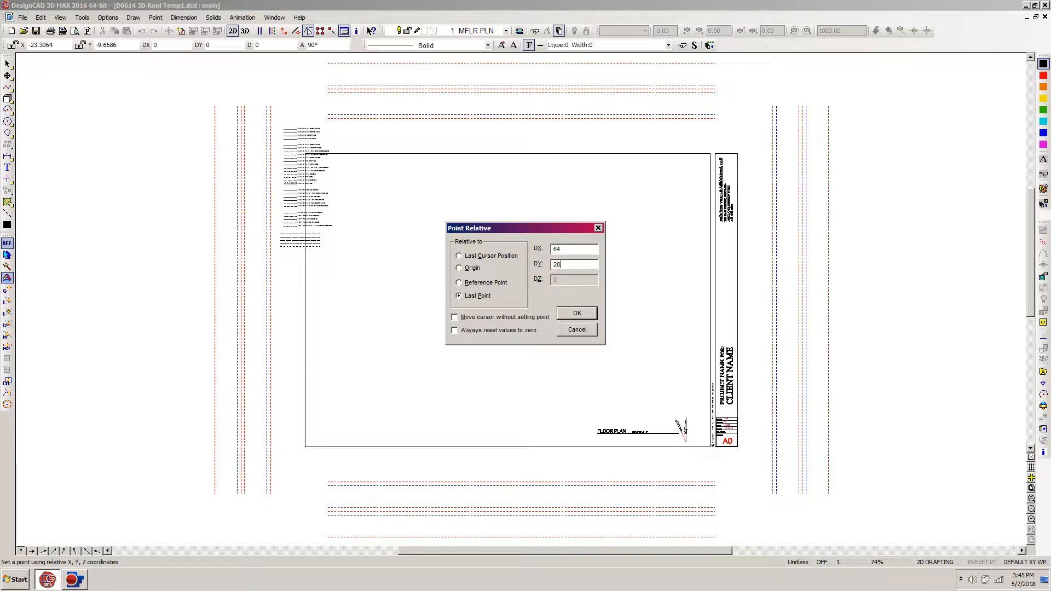
{"action": "key", "text": "Return"}
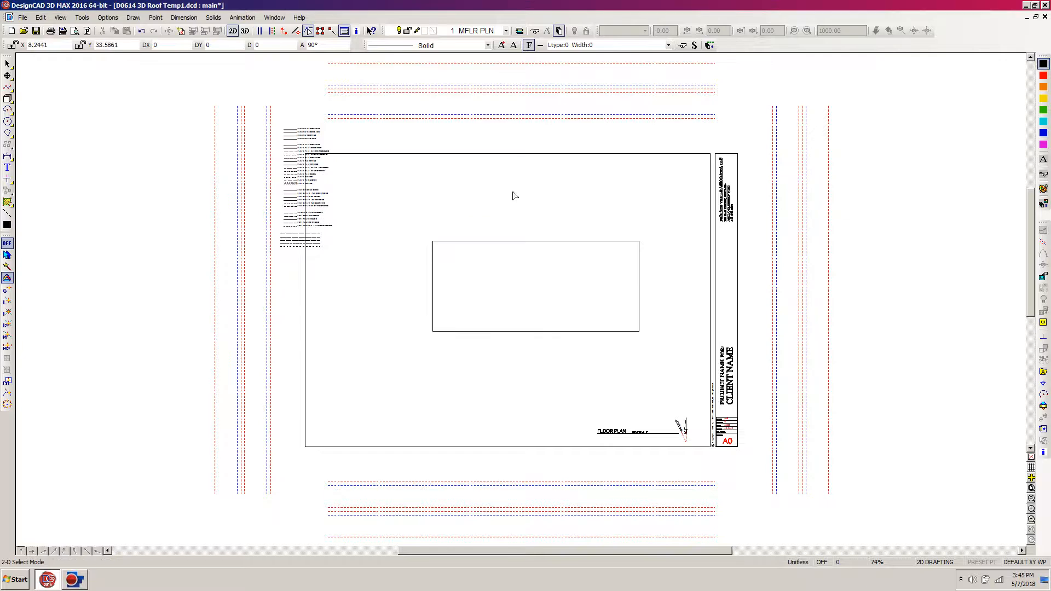
Move the 64 by 28 box about 10 units left and 2 units down within the sheet border
{"action": "left_click", "coordinate": [432, 332]}
{"action": "key", "text": "m"}
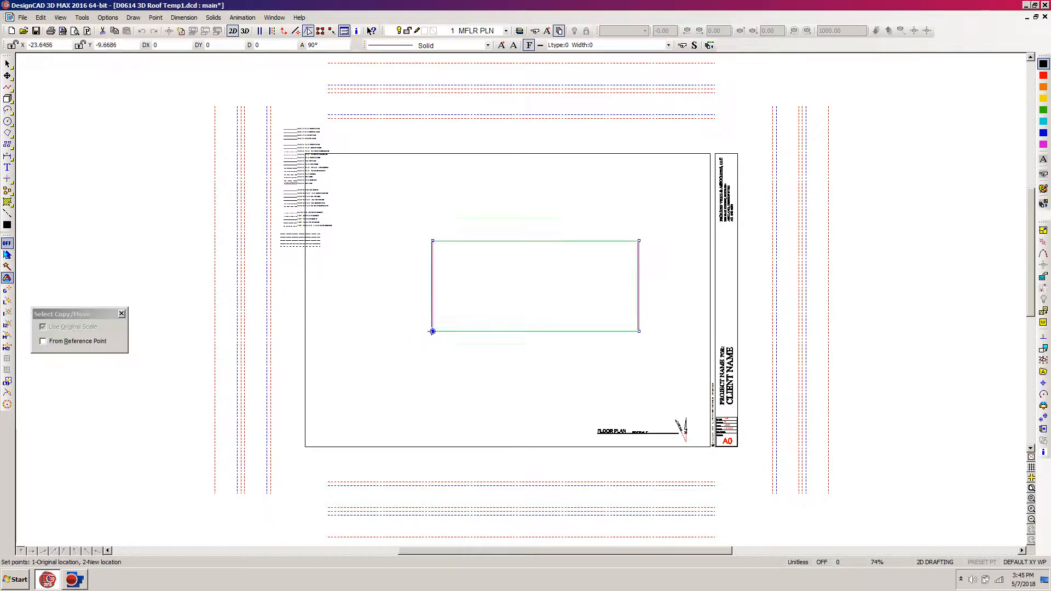
{"action": "left_click", "coordinate": [402, 338]}
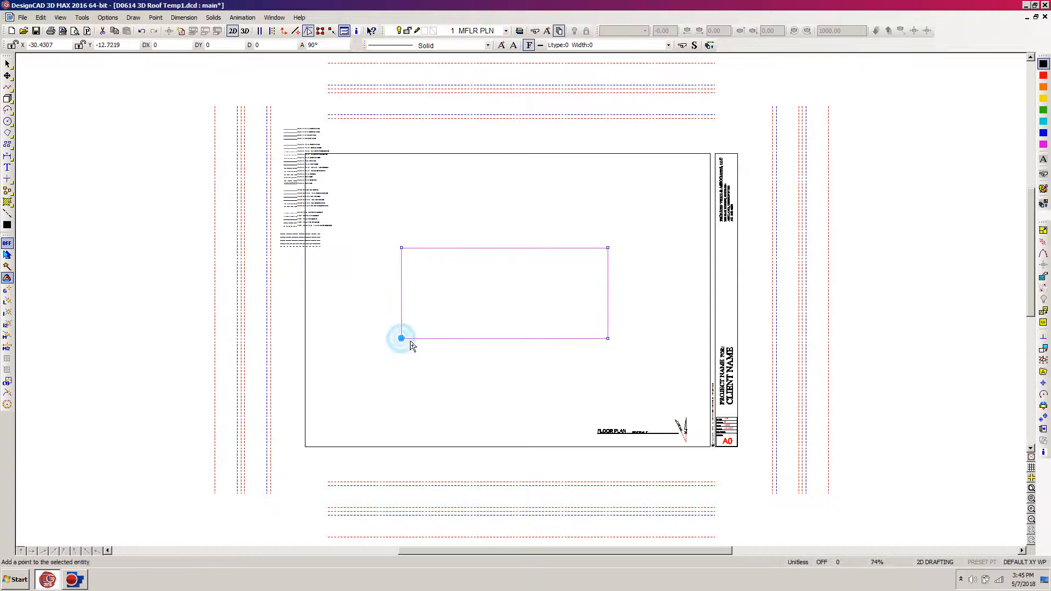
Hide all layers except the current MFLR PLN layer
{"action": "key", "text": "l"}
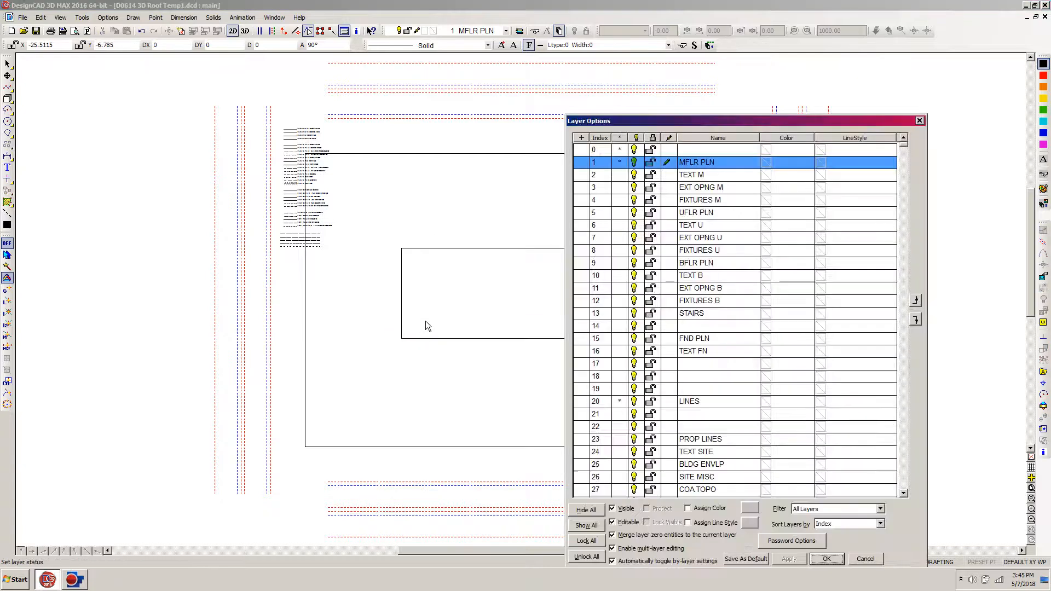
{"action": "left_click", "coordinate": [586, 510]}
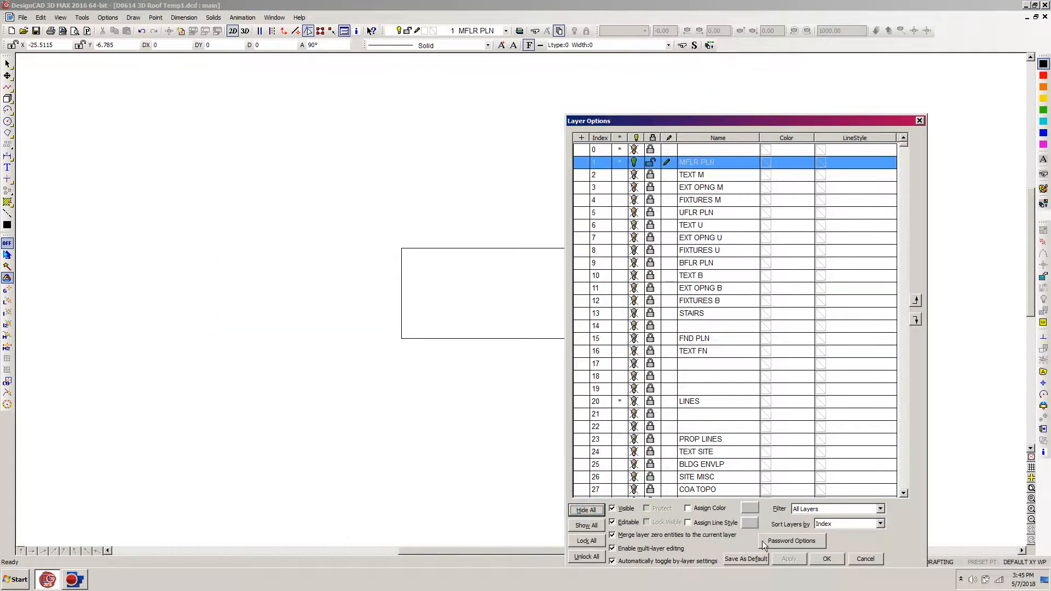
{"action": "left_click", "coordinate": [840, 558]}
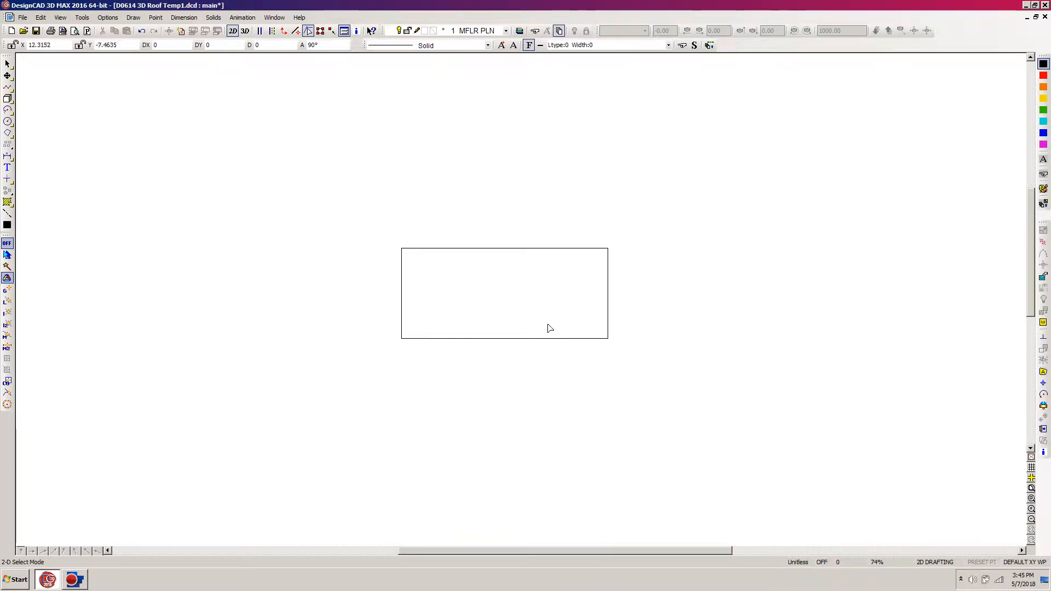
Draw a box from the main box's lower-right corner, offset -24 in X and -10 in Y
{"action": "key", "text": "b"}
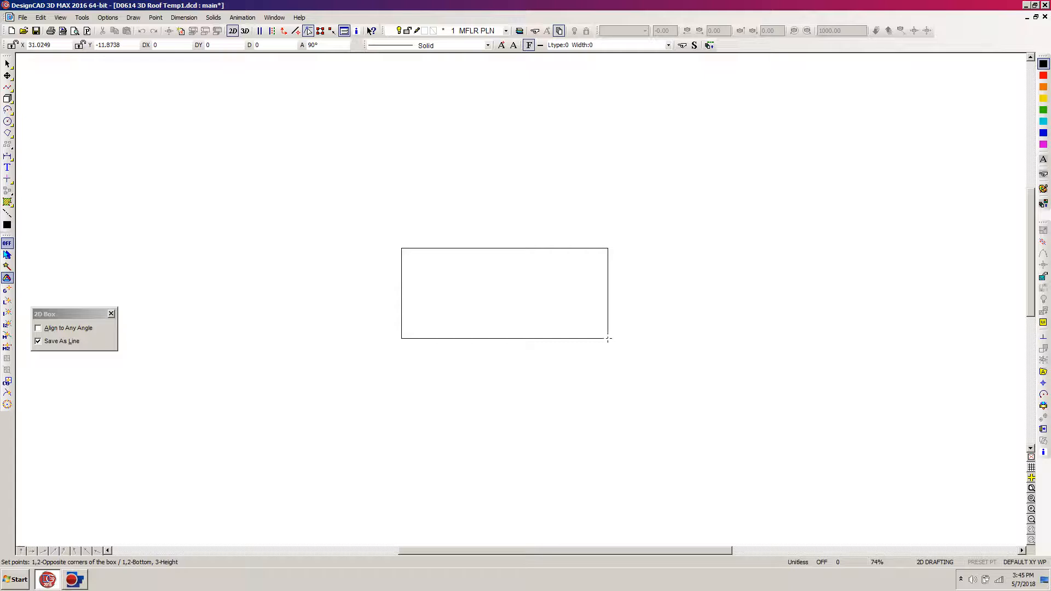
{"action": "key", "text": "apostrophe"}
{"action": "type", "text": "-"}
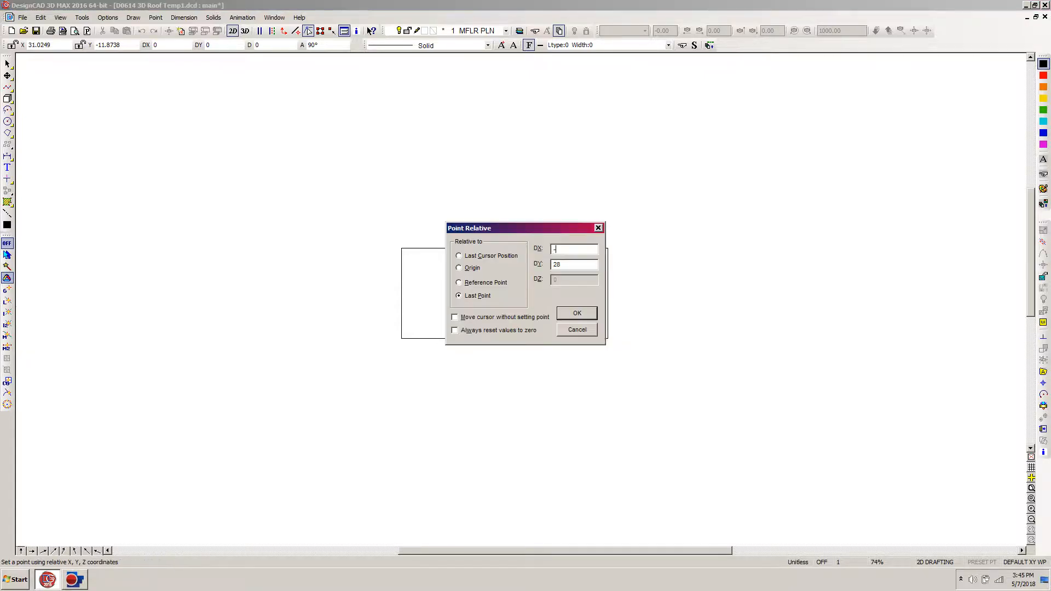
{"action": "type", "text": "24"}
{"action": "key", "text": "Tab"}
{"action": "type", "text": "-"}
{"action": "key", "text": "Return"}
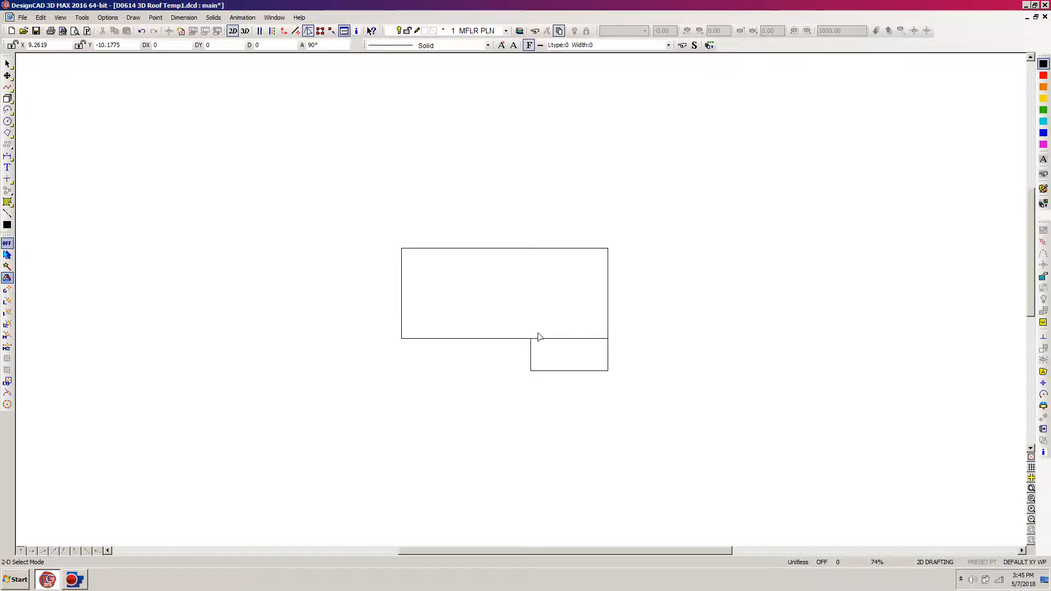
Draw a box from the upper-left corner of the lower projection, offset -8 in X and -6 in Y
{"action": "key", "text": "b"}
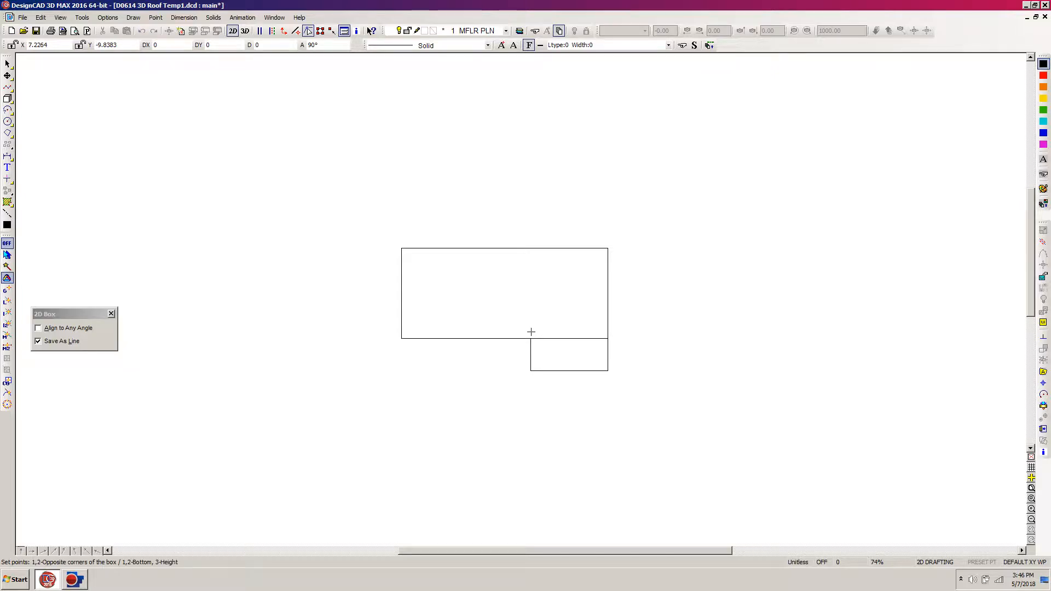
{"action": "left_click", "coordinate": [531, 338]}
{"action": "key", "text": "apostrophe"}
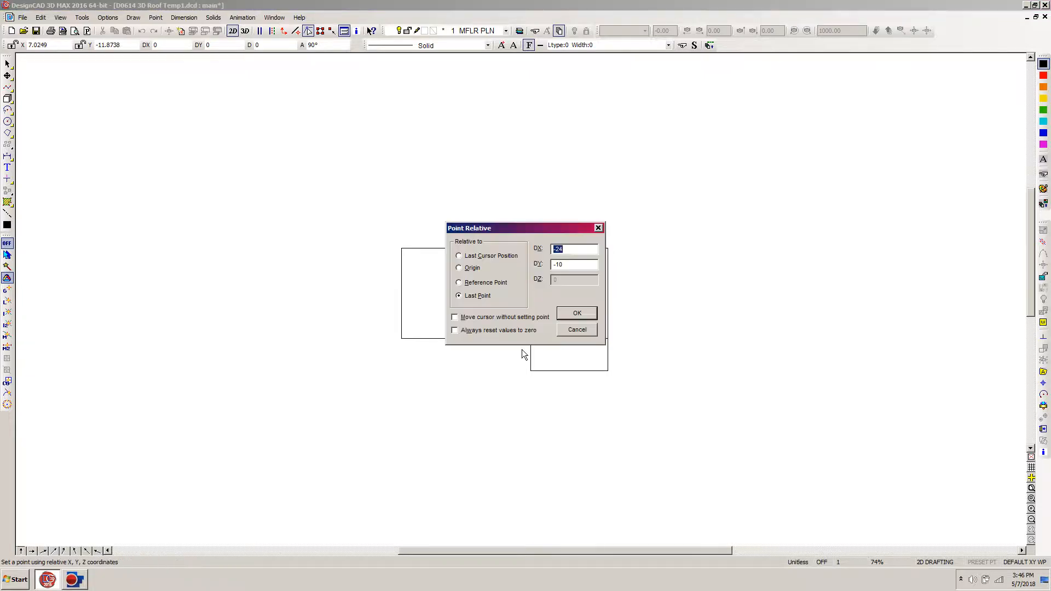
{"action": "type", "text": "-8"}
{"action": "key", "text": "Tab"}
{"action": "type", "text": "-"}
{"action": "key", "text": "Return"}
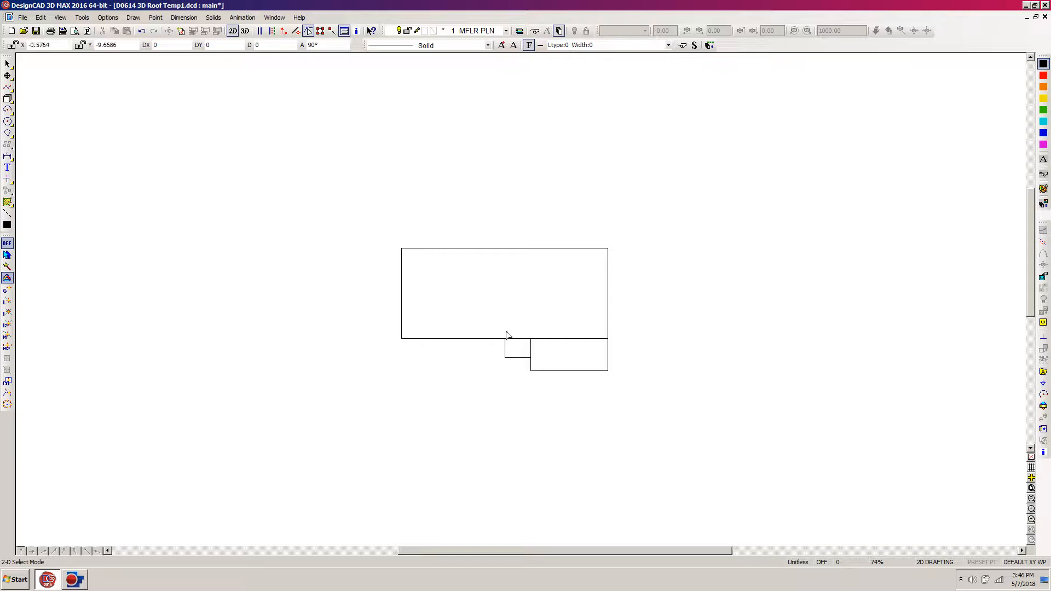
Stretch the small box's two upper corner points by 0 in X and 2 in Y, into the main box
{"action": "left_click", "coordinate": [503, 350]}
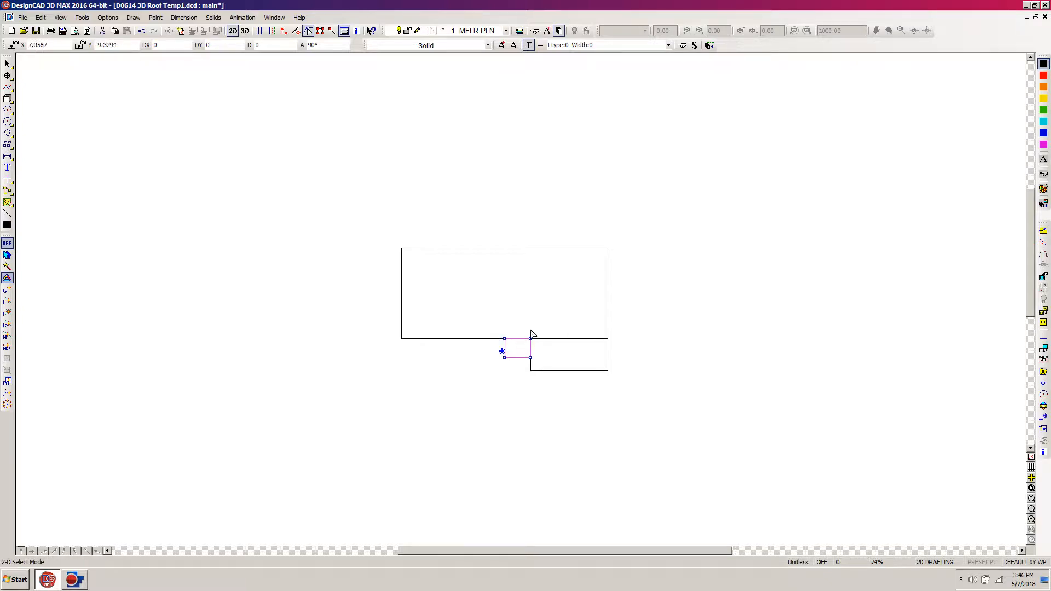
{"action": "left_click_drag", "start_coordinate": [553, 326], "coordinate": [491, 343]}
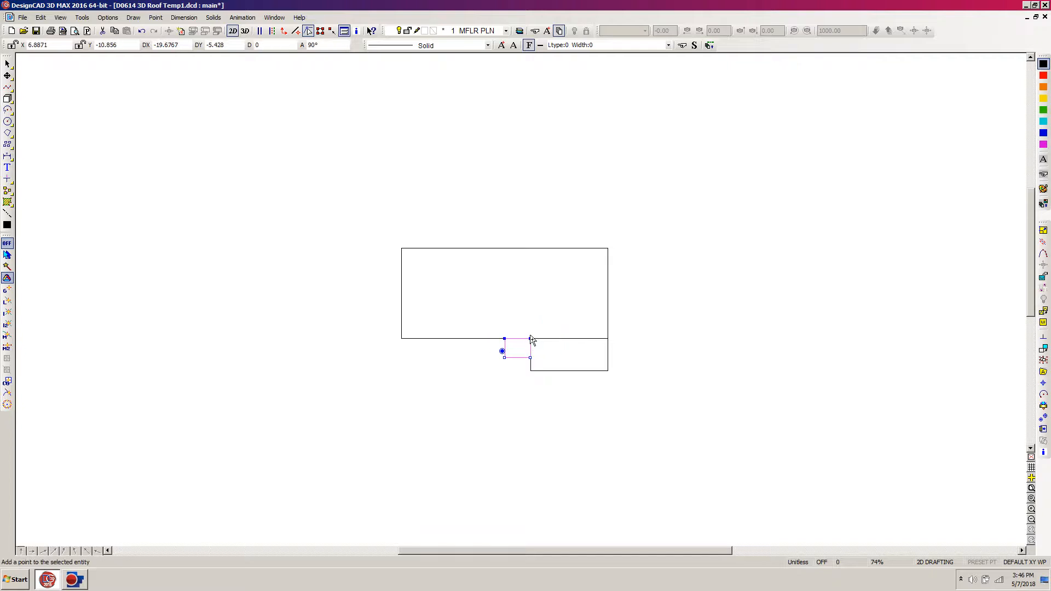
{"action": "left_click", "coordinate": [531, 339]}
{"action": "key", "text": "apostrophe"}
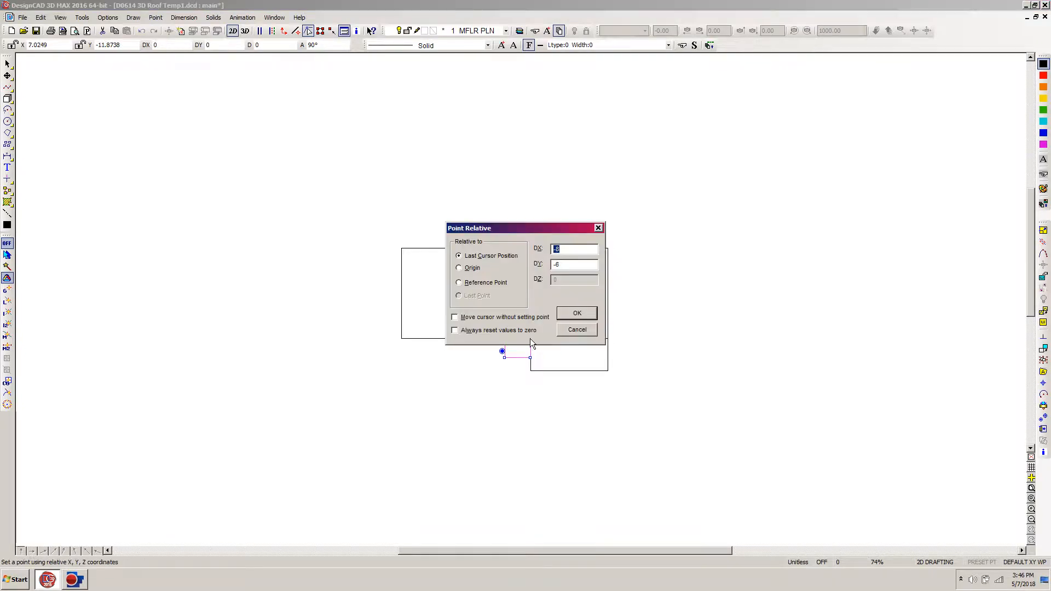
{"action": "type", "text": "0"}
{"action": "key", "text": "Tab"}
{"action": "type", "text": "2"}
{"action": "key", "text": "Return"}
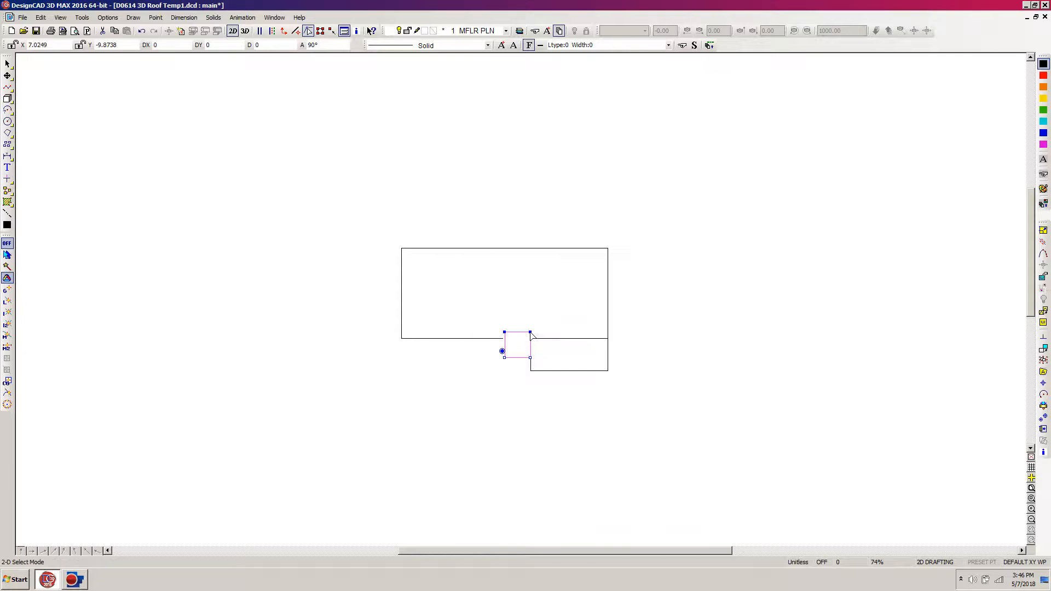
{"action": "key", "text": "Escape"}
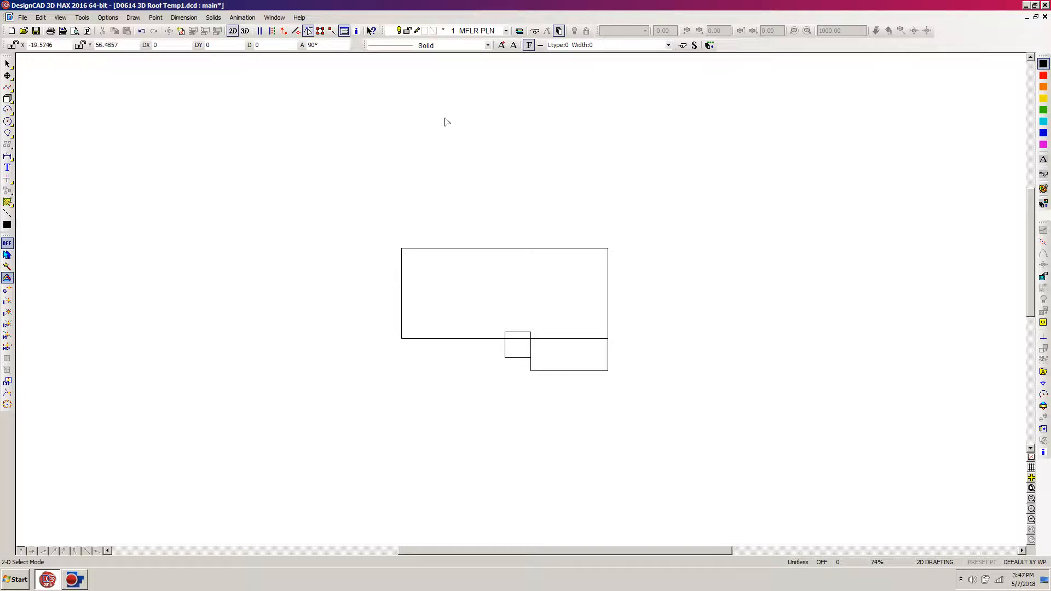
Draw a box 16 units wide and about 14 units high upward from the main box's upper-left corner
{"action": "key", "text": "b"}
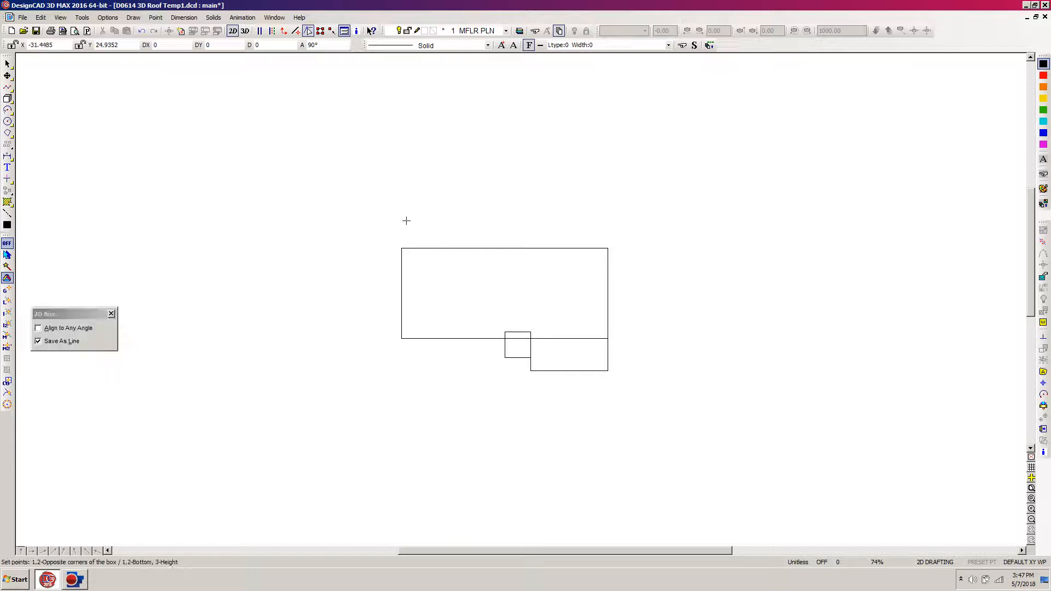
{"action": "left_click", "coordinate": [401, 248]}
{"action": "key", "text": "apostrophe"}
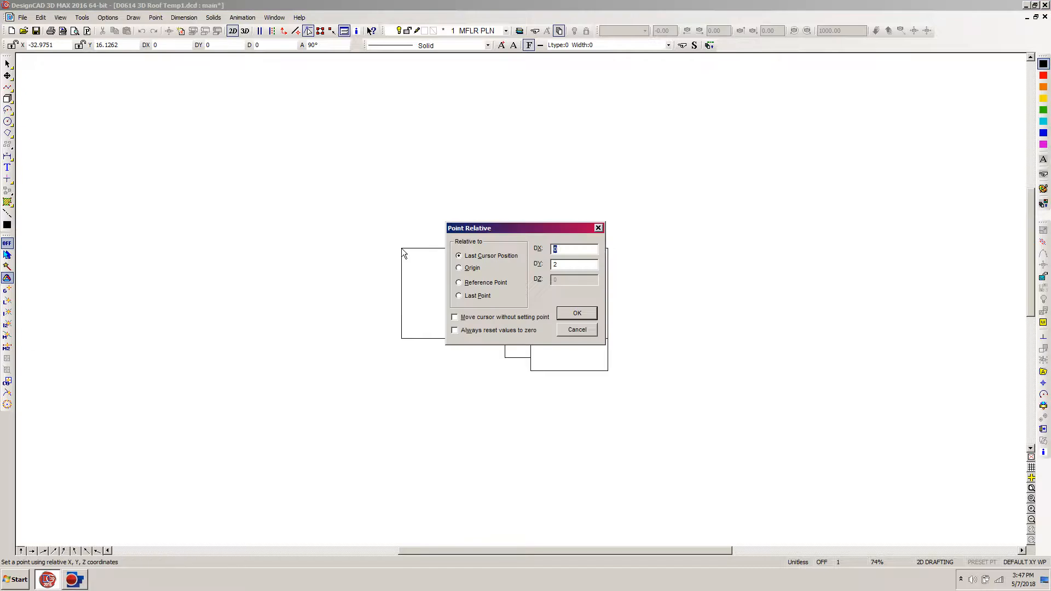
{"action": "type", "text": "161"}
{"action": "key", "text": "Return"}
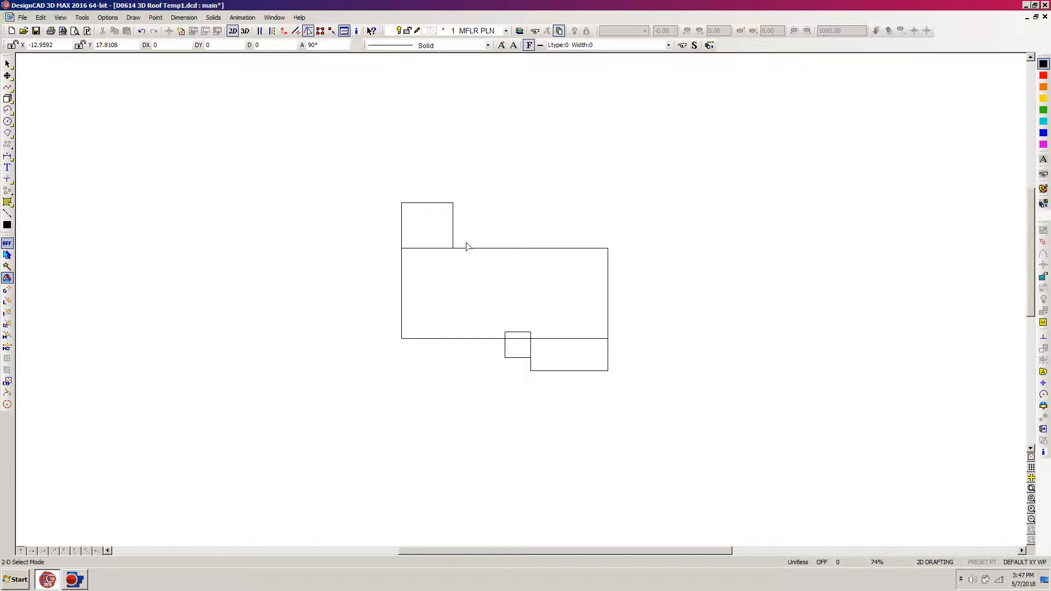
Draw a 0.625 by 0.625 unit post box inward from the small box's lower-left corner
{"action": "key", "text": "b"}
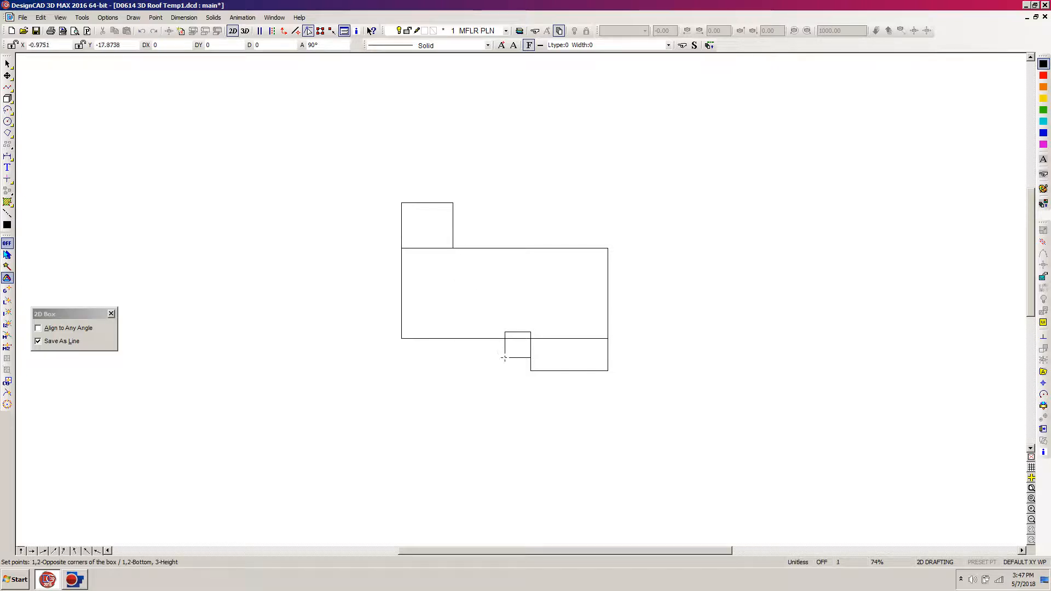
{"action": "key", "text": "apostrophe"}
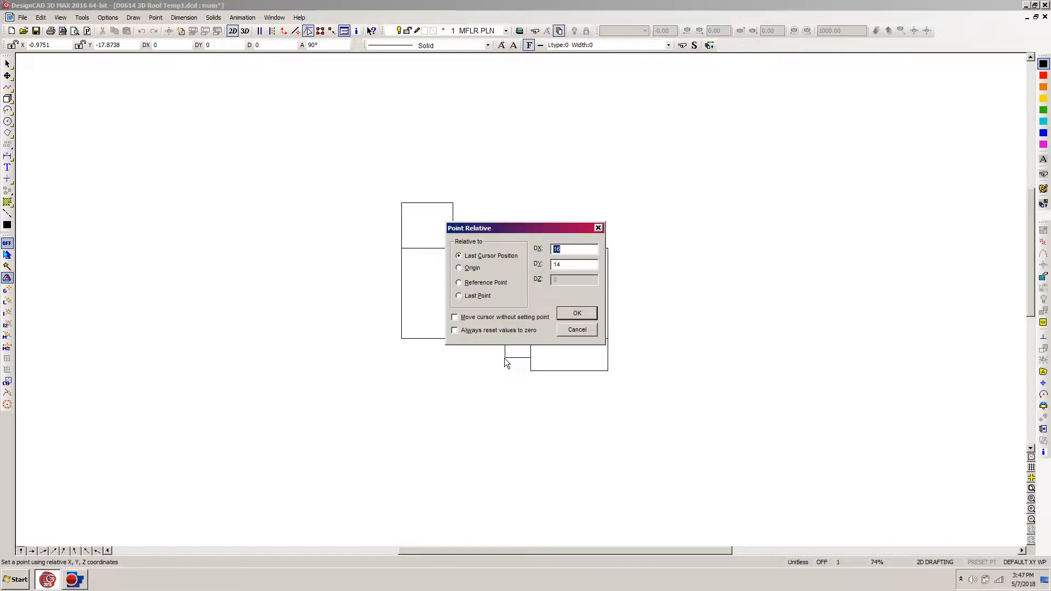
{"action": "type", "text": "7.5"}
{"action": "type", "text": "7"}
{"action": "key", "text": "Return"}
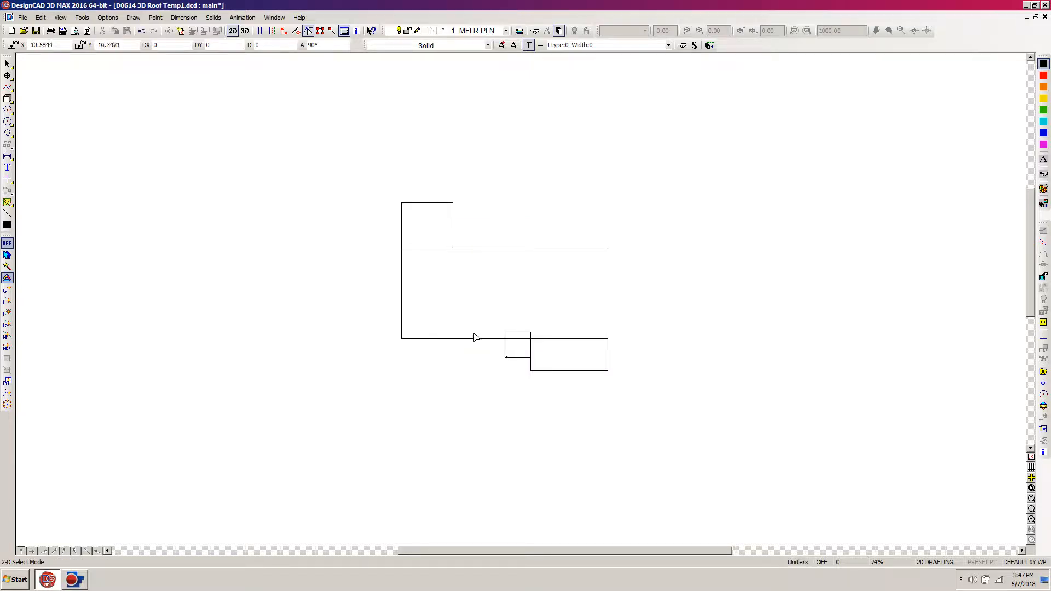
{"action": "key", "text": "z"}
{"action": "left_click", "coordinate": [472, 309]}
{"action": "left_click", "coordinate": [572, 396]}
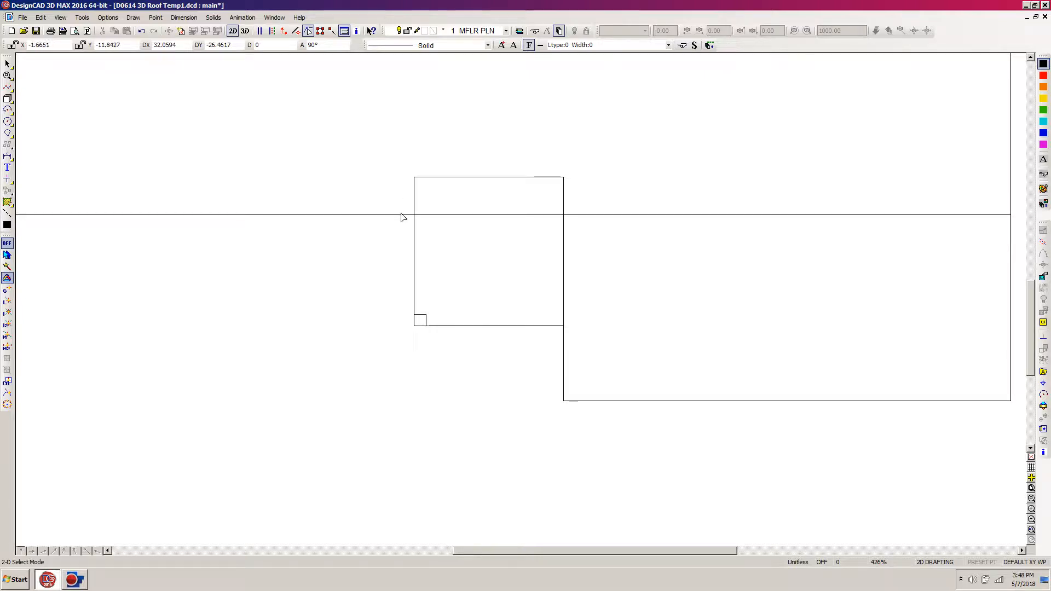
Recolour all the floor plan boxes red, leaving out the tiny post box
{"action": "scroll", "coordinate": [526, 302], "scroll_direction": "down", "scroll_amount": 3}
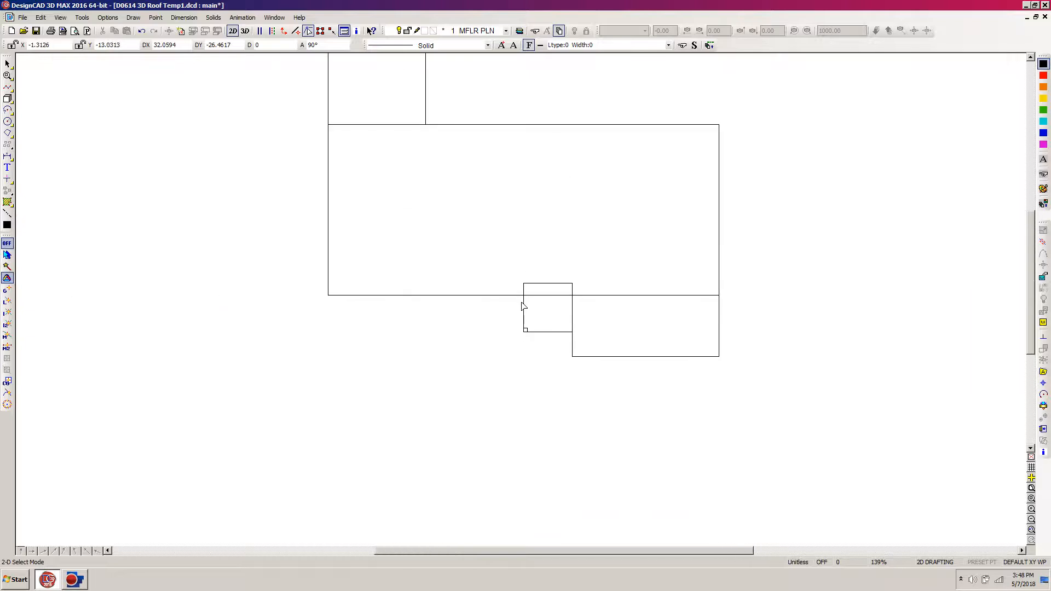
{"action": "scroll", "coordinate": [526, 298], "scroll_direction": "up", "scroll_amount": 3}
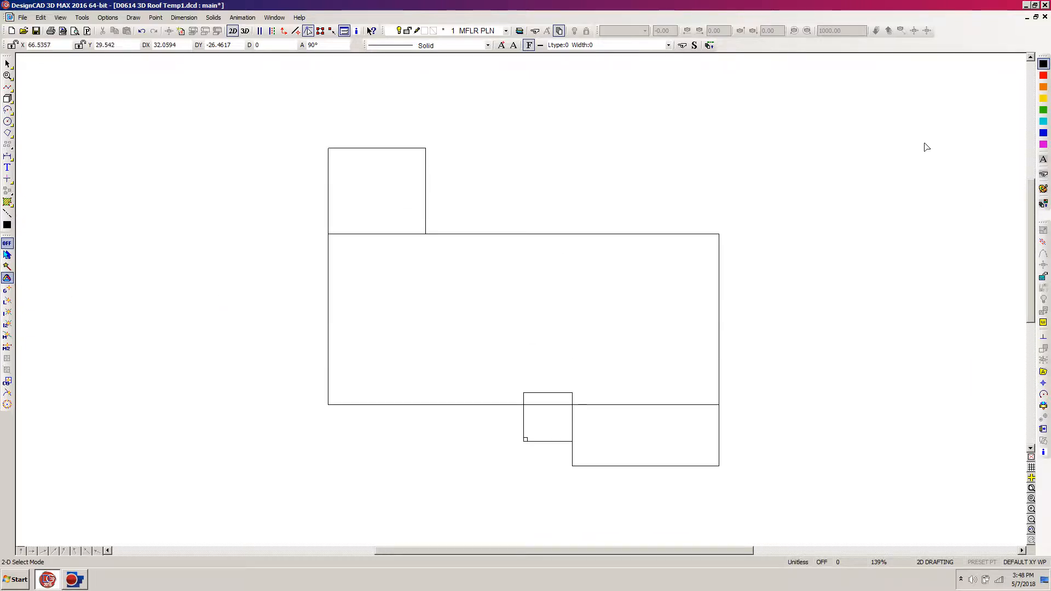
{"action": "mouse_move", "coordinate": [859, 101]}
{"action": "left_mouse_down"}
{"action": "mouse_move", "coordinate": [368, 441]}
{"action": "mouse_move", "coordinate": [268, 495]}
{"action": "left_mouse_up"}
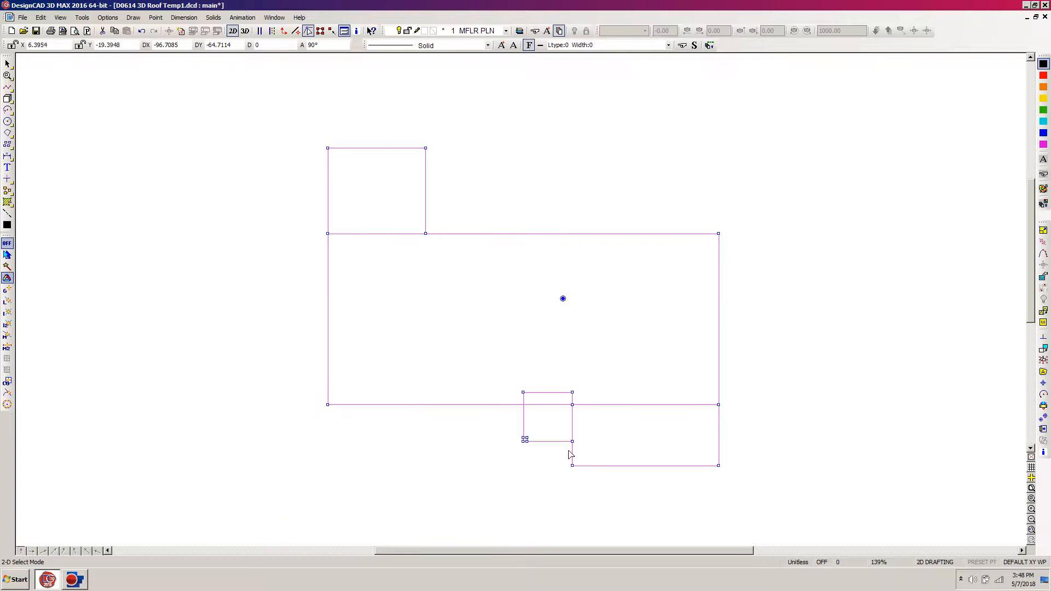
{"action": "left_click", "coordinate": [530, 436]}
{"action": "left_click", "coordinate": [1043, 75]}
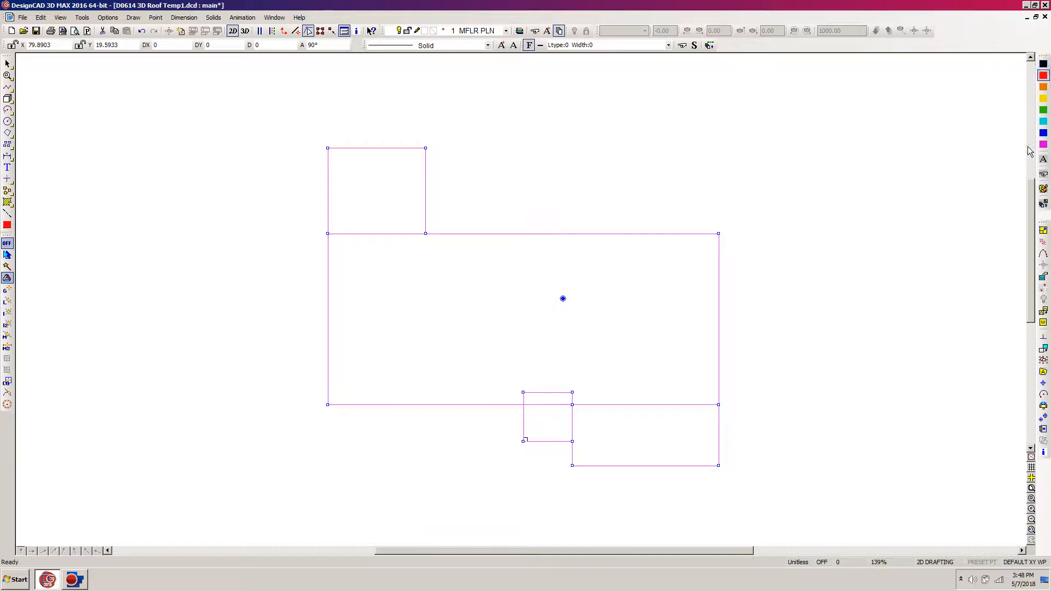
{"action": "left_click", "coordinate": [871, 164]}
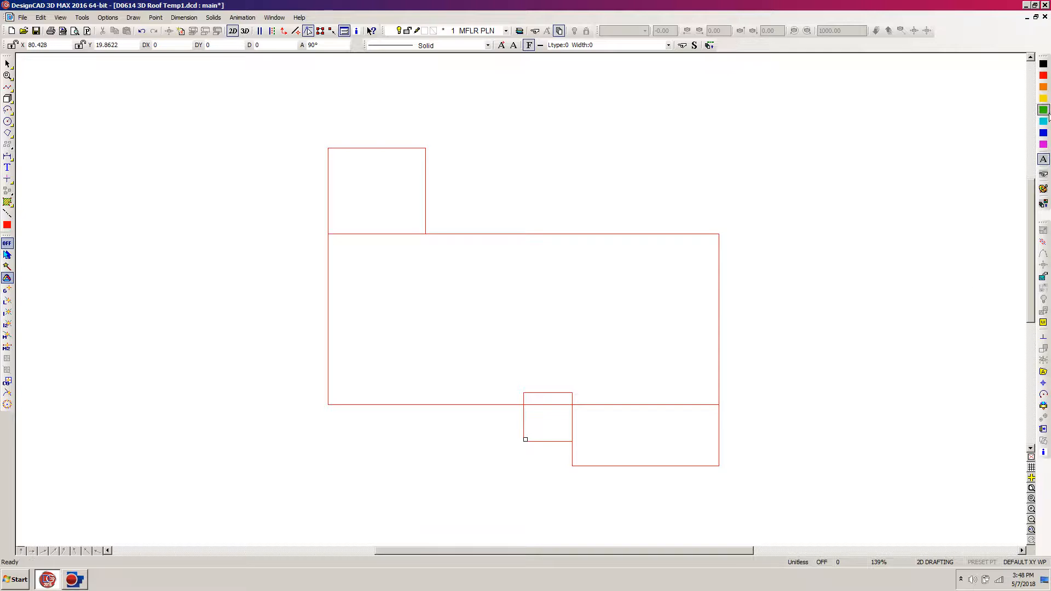
Trace the plan's outer outline in black from the main box's lower-left corner, around both projections and along the small box's upper edge
{"action": "left_click", "coordinate": [1043, 63]}
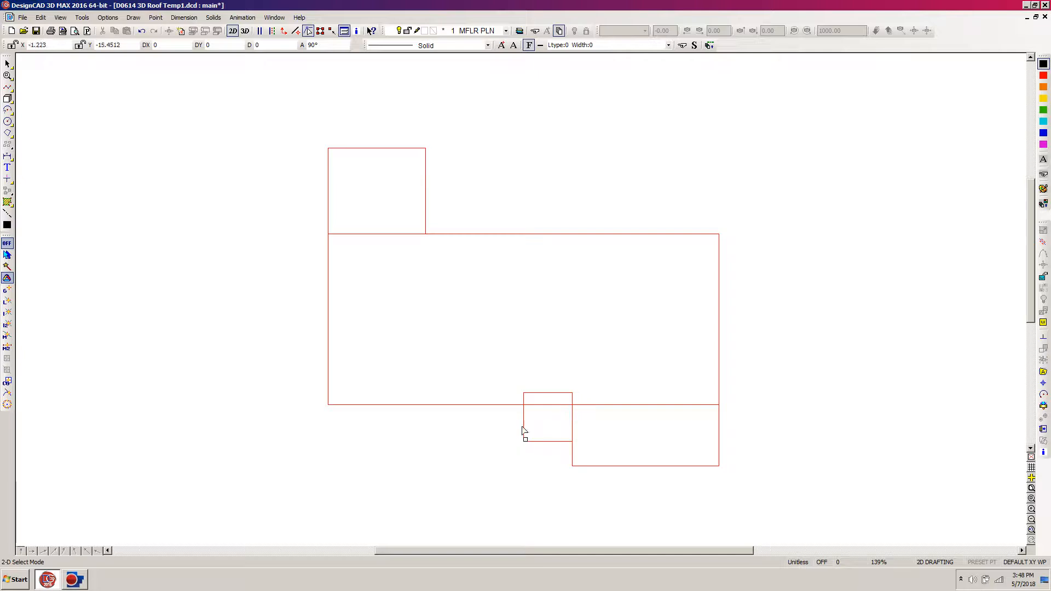
{"action": "key", "text": "l"}
{"action": "left_click", "coordinate": [327, 404]}
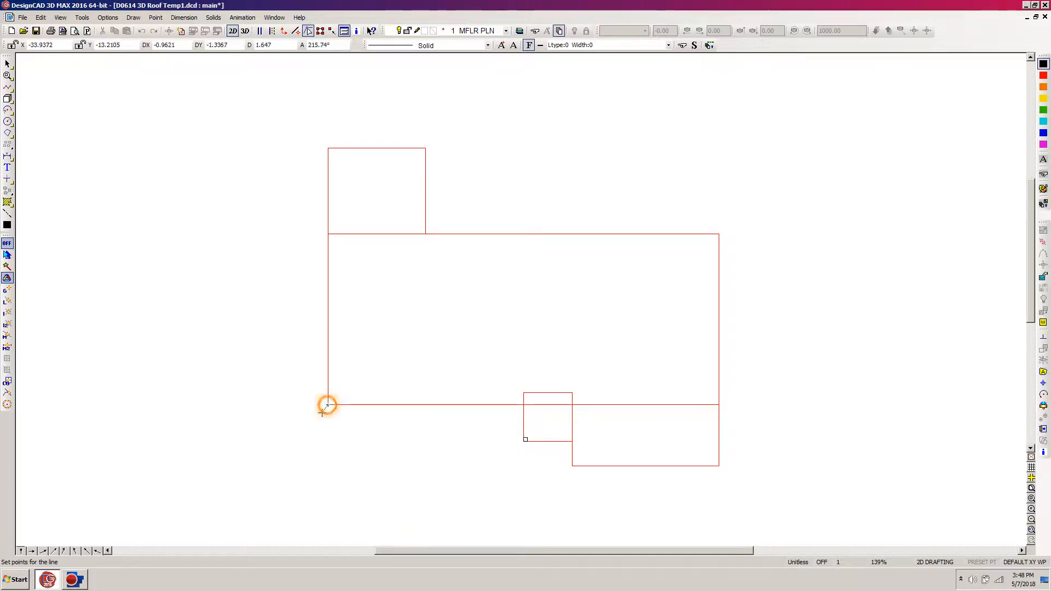
{"action": "left_click", "coordinate": [328, 148]}
{"action": "left_click", "coordinate": [425, 147]}
{"action": "left_click", "coordinate": [425, 233]}
{"action": "left_click", "coordinate": [719, 234]}
{"action": "left_click", "coordinate": [720, 467]}
{"action": "left_click", "coordinate": [571, 466]}
{"action": "left_click", "coordinate": [570, 393]}
{"action": "left_click", "coordinate": [520, 392]}
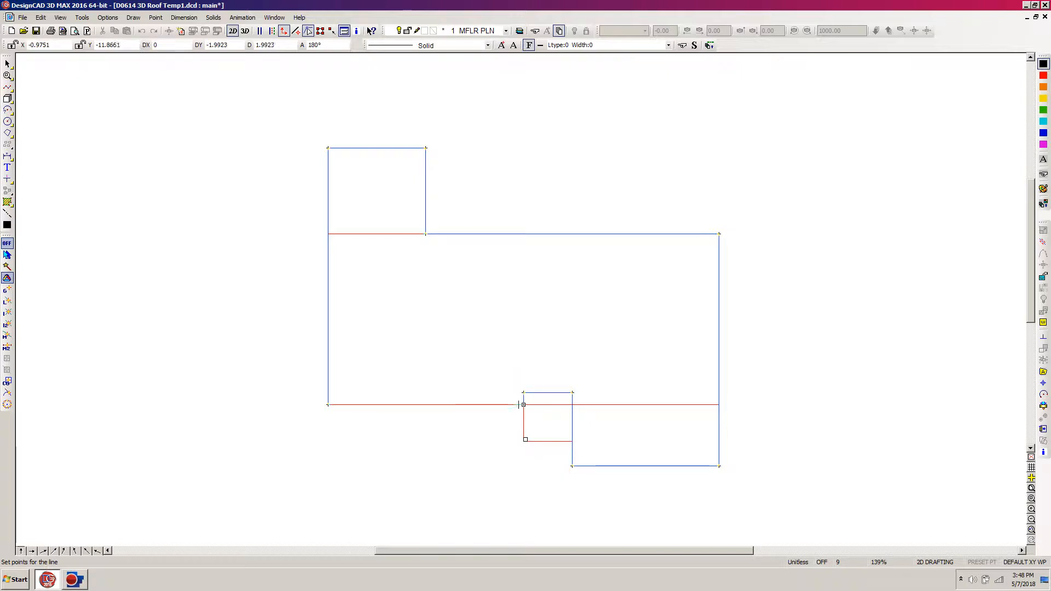
{"action": "left_click", "coordinate": [521, 404]}
{"action": "left_click", "coordinate": [329, 405]}
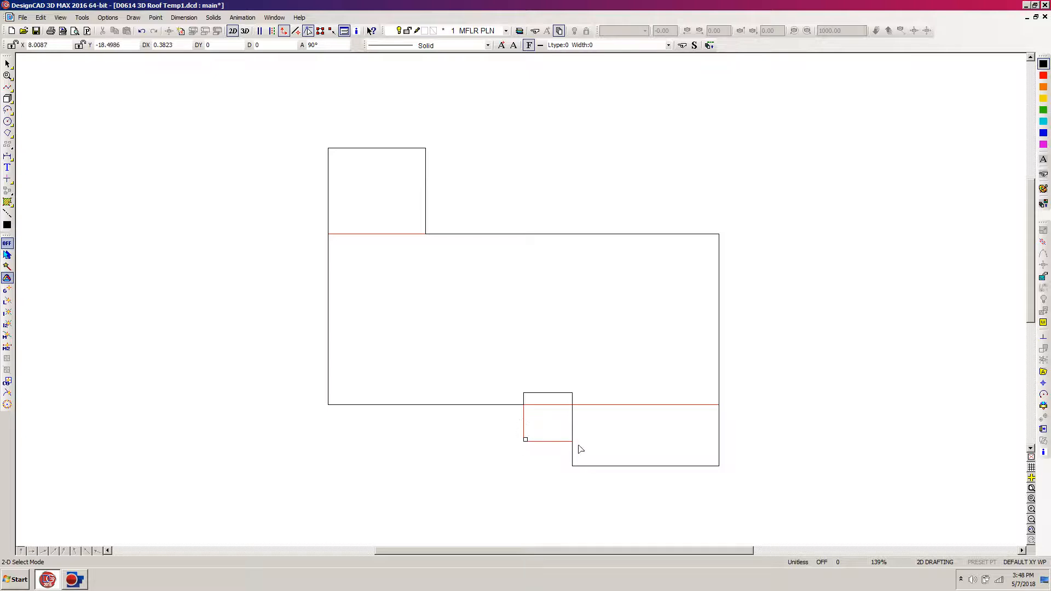
Move the tiny post box by -5.5/12 (about -0.46 units) in X and 0 in Y
{"action": "left_click", "coordinate": [531, 436]}
{"action": "left_click", "coordinate": [526, 438]}
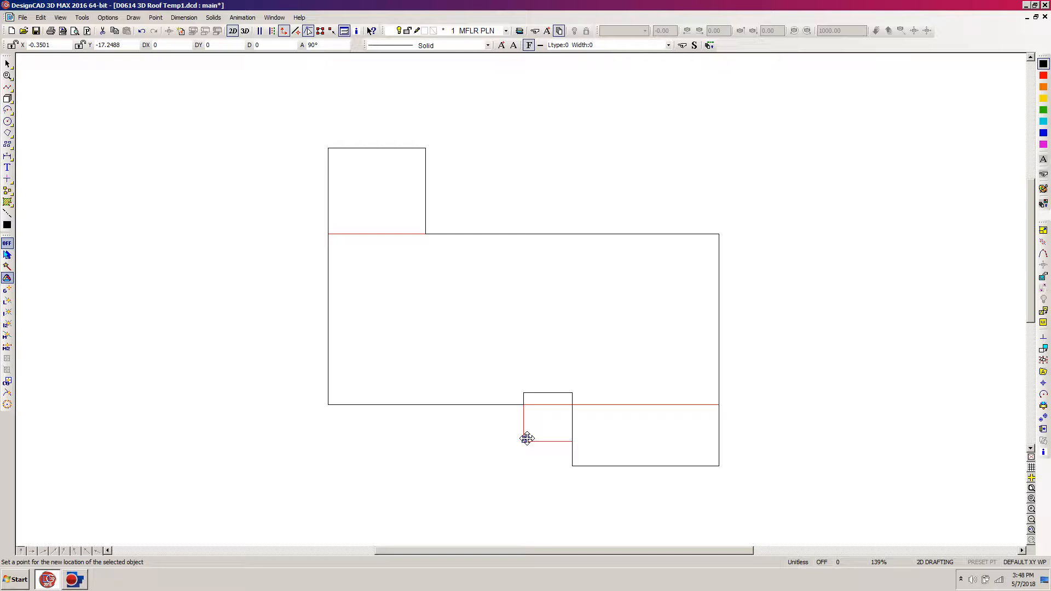
{"action": "left_click", "coordinate": [527, 438]}
{"action": "key", "text": "apostrophe"}
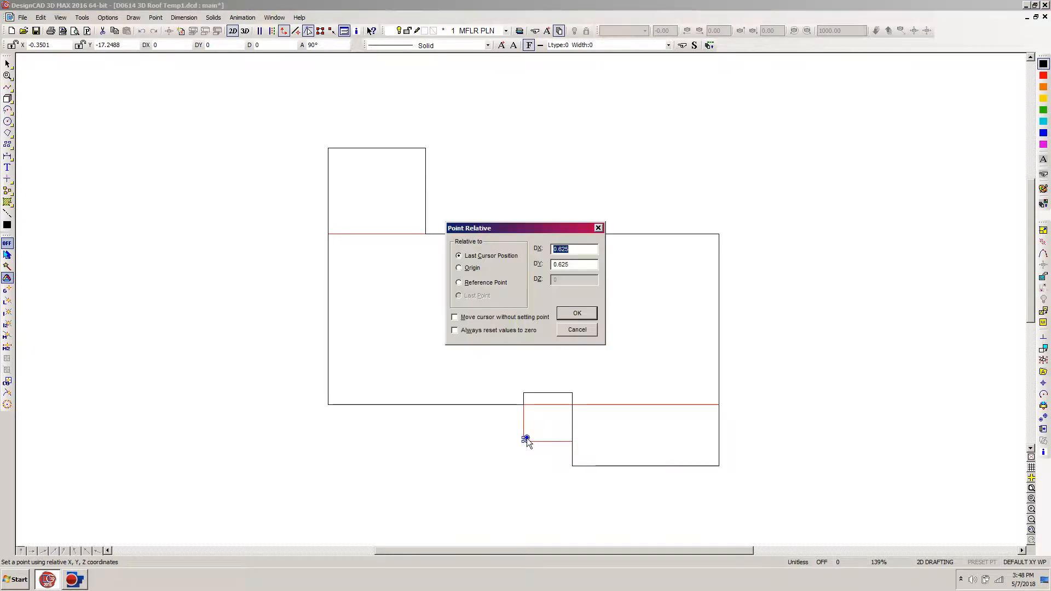
{"action": "type", "text": "-5.5"}
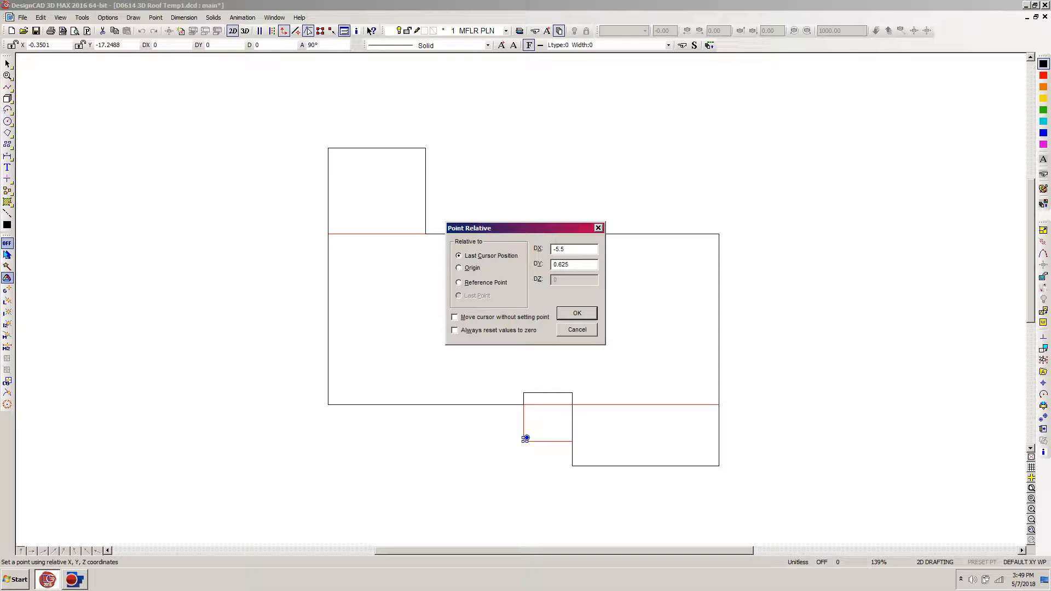
{"action": "key", "text": "Tab"}
{"action": "type", "text": "0"}
{"action": "key", "text": "Return"}
{"action": "left_click", "coordinate": [463, 432]}
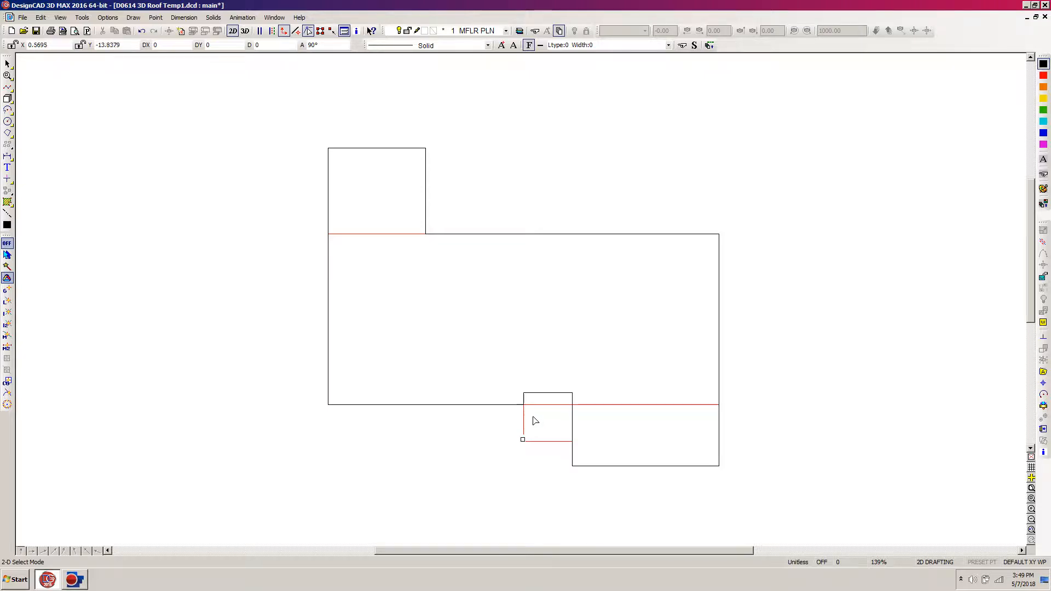
Draw a line from where the main box's lower edge meets the small box, down its left side and across its lower edge
{"action": "key", "text": "w"}
{"action": "left_click", "coordinate": [646, 343]}
{"action": "left_click", "coordinate": [447, 481]}
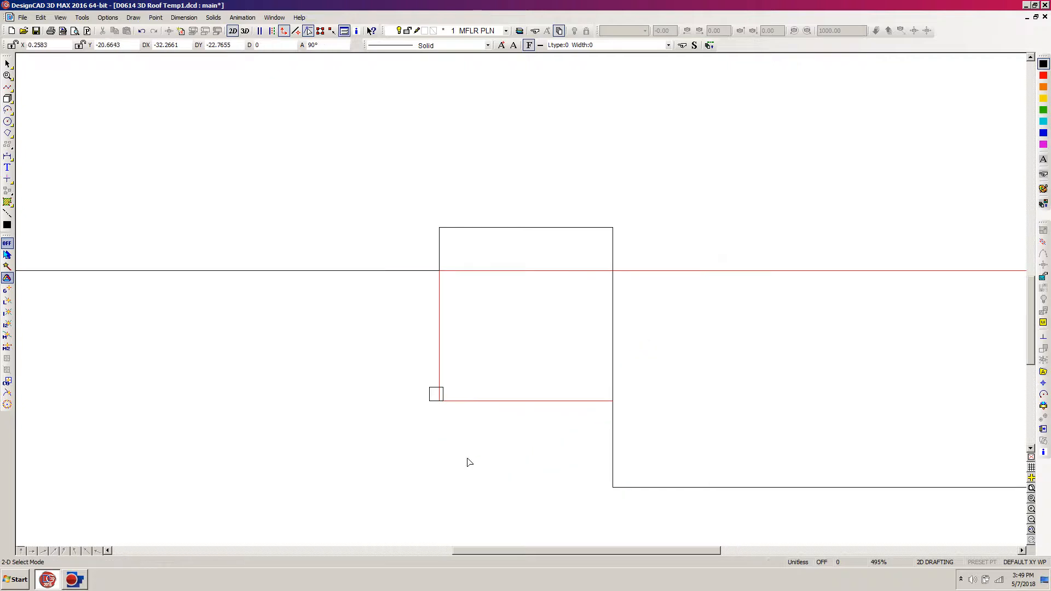
{"action": "key", "text": "l"}
{"action": "left_click", "coordinate": [439, 271]}
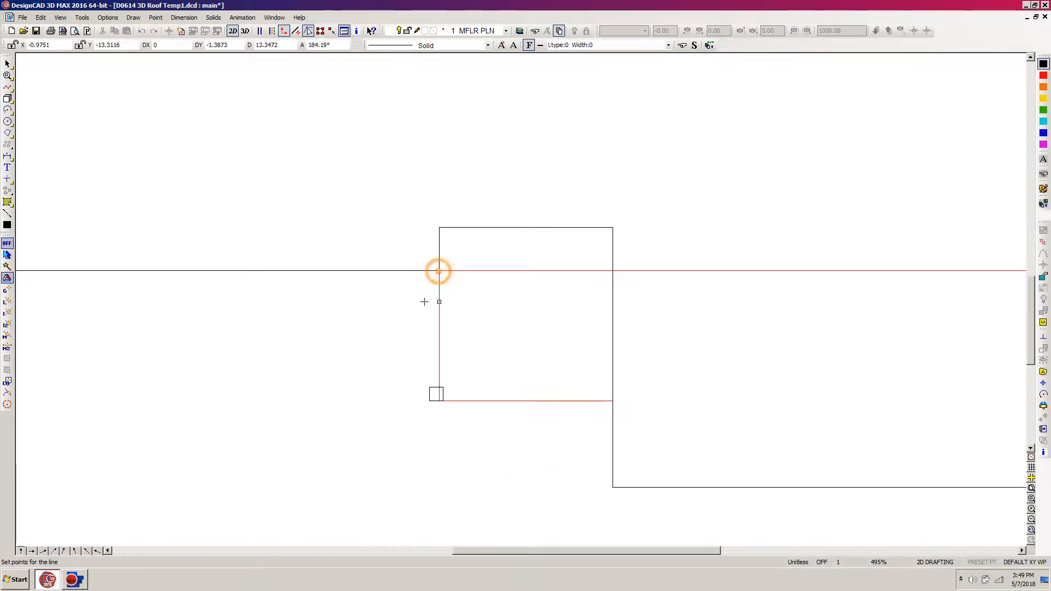
{"action": "left_click", "coordinate": [438, 399]}
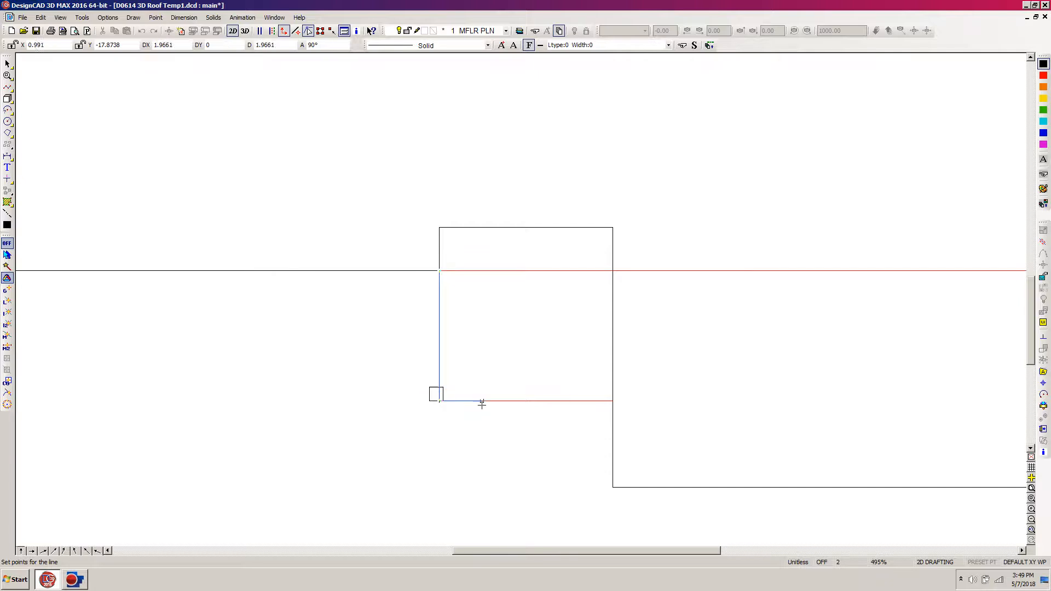
{"action": "left_click", "coordinate": [612, 401]}
{"action": "key", "text": "Return"}
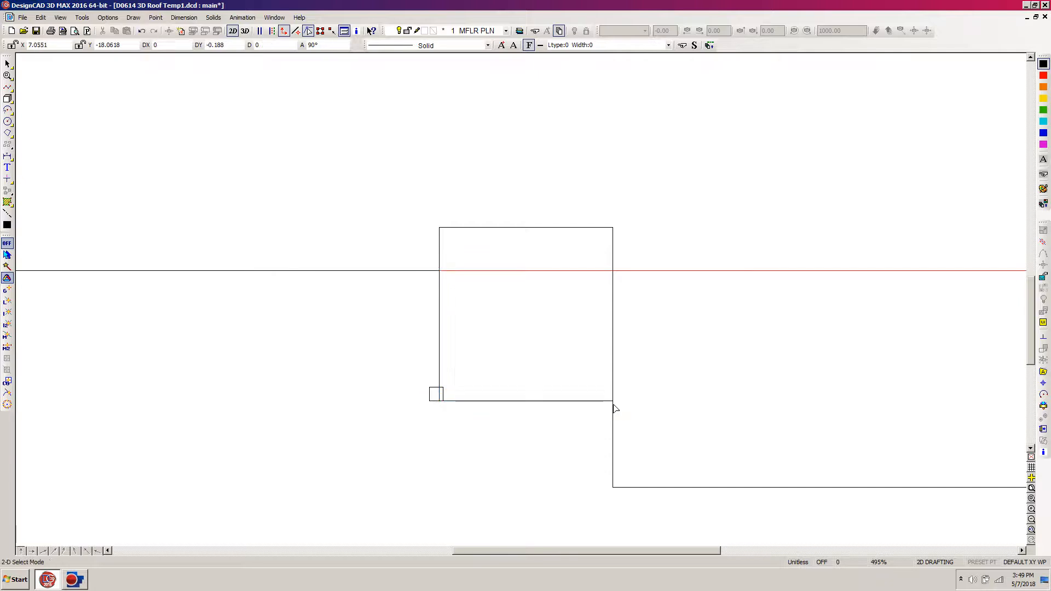
Check the dimensions of the red small box and the overlapping black line in the Info Box
{"action": "left_click", "coordinate": [509, 401]}
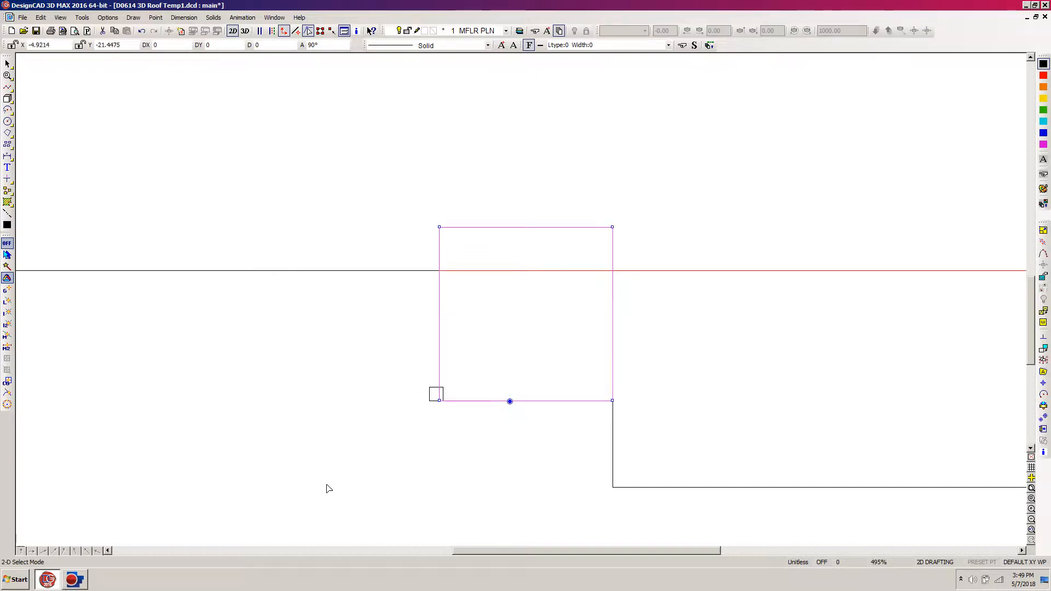
{"action": "left_click", "coordinate": [1043, 452]}
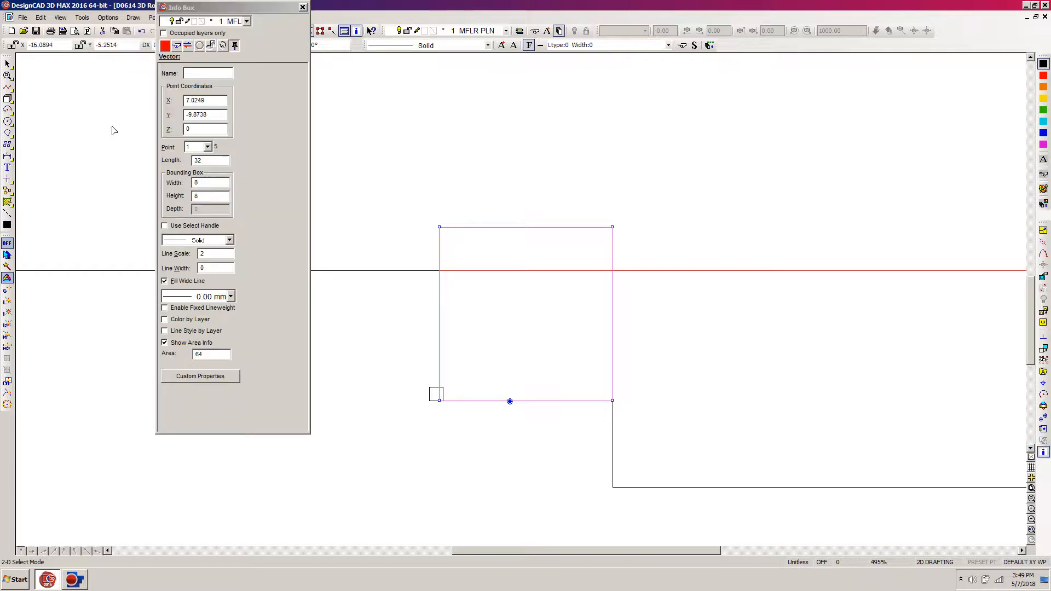
{"action": "key", "text": "Tab"}
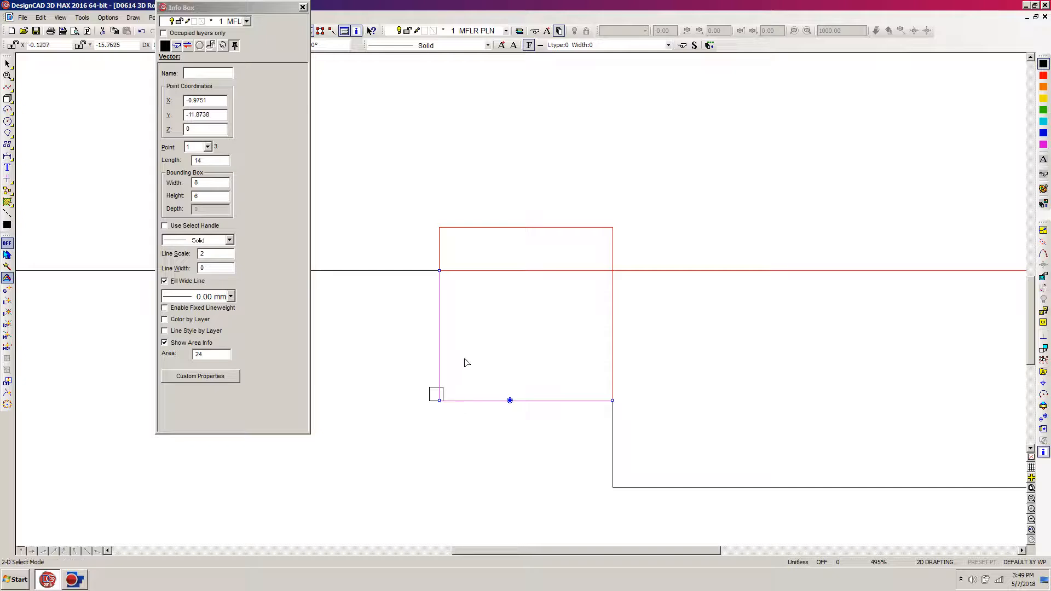
{"action": "left_click", "coordinate": [449, 300]}
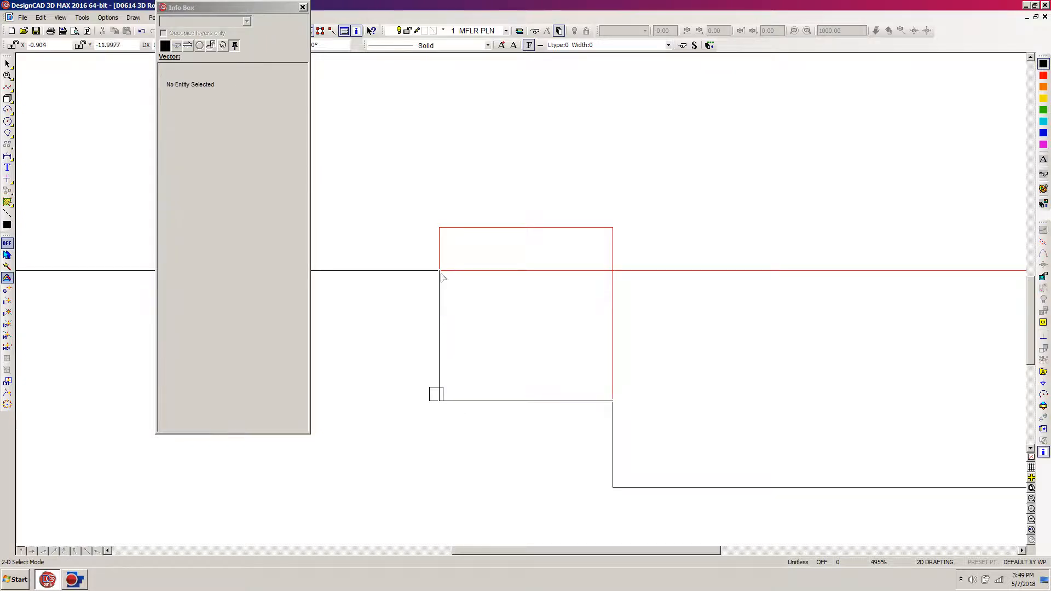
Draw a line from about 0.46 units left of the small box's crossing with the main edge, down to the post's corner and across to the lower projection
{"action": "key", "text": "l"}
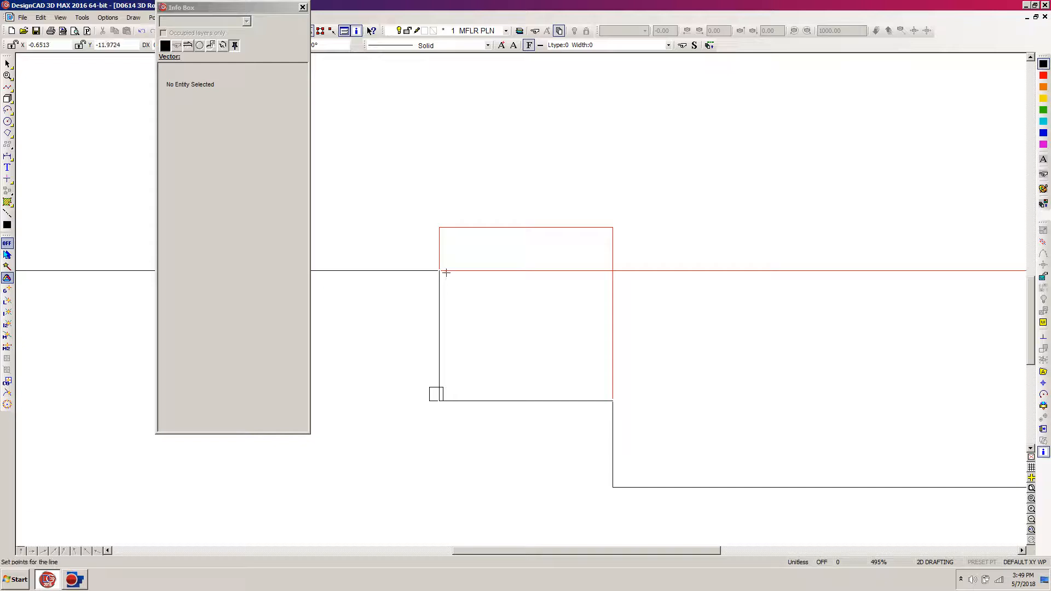
{"action": "key", "text": "apostrophe"}
{"action": "type", "text": "-5.5"}
{"action": "key", "text": "Return"}
{"action": "left_click", "coordinate": [427, 404]}
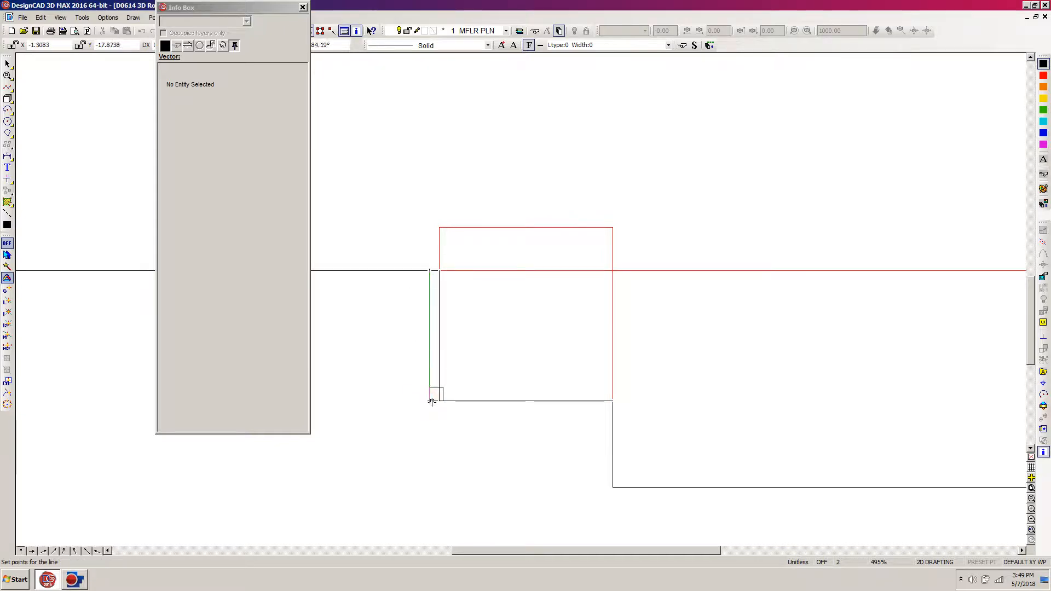
{"action": "left_click", "coordinate": [614, 404]}
{"action": "key", "text": "Return"}
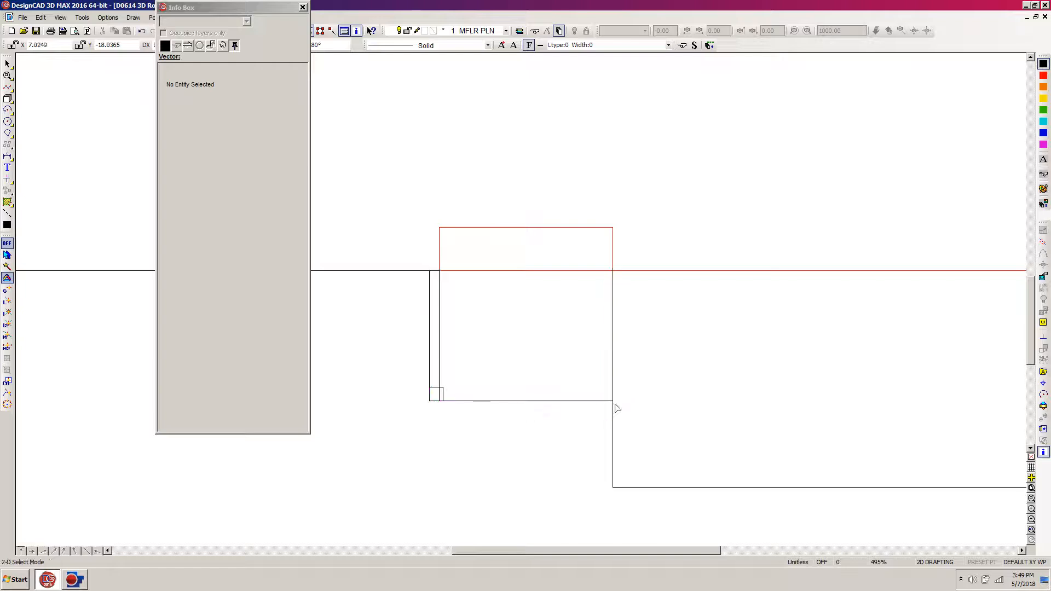
Delete the red small box and the first black line drawn along its left and lower edges
{"action": "left_click", "coordinate": [439, 316]}
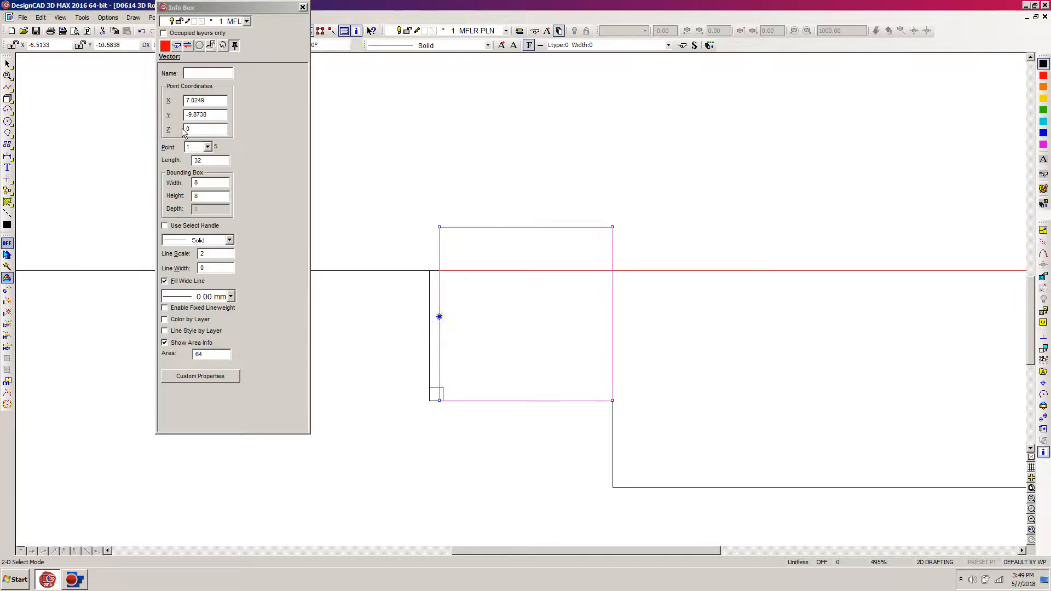
{"action": "key", "text": "Escape"}
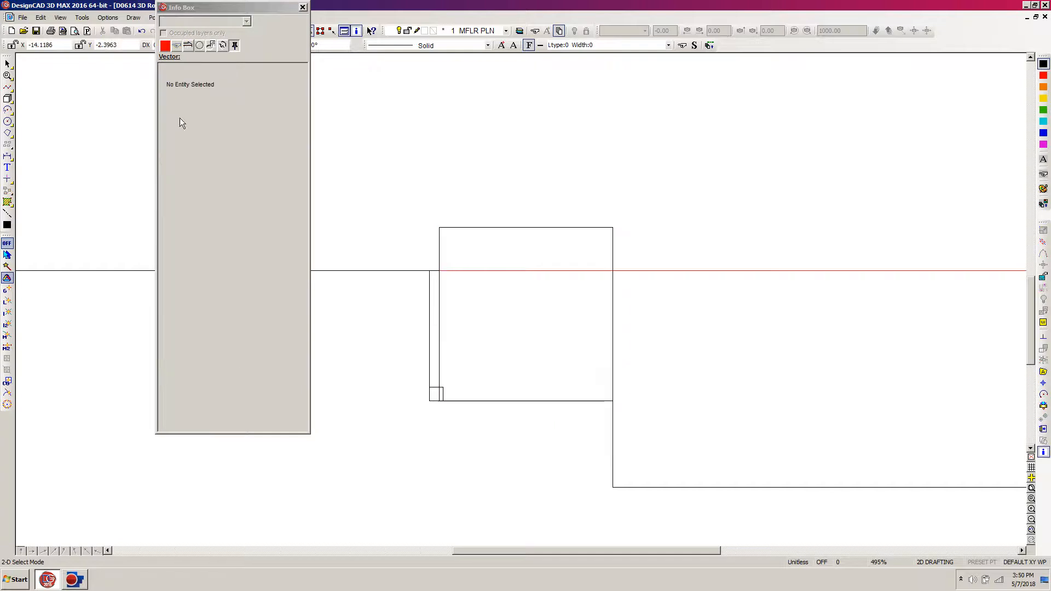
{"action": "left_click", "coordinate": [439, 319]}
{"action": "left_click", "coordinate": [439, 317]}
{"action": "scroll", "coordinate": [520, 305], "scroll_direction": "down", "scroll_amount": 5}
{"action": "scroll", "coordinate": [512, 310], "scroll_direction": "up", "scroll_amount": 6}
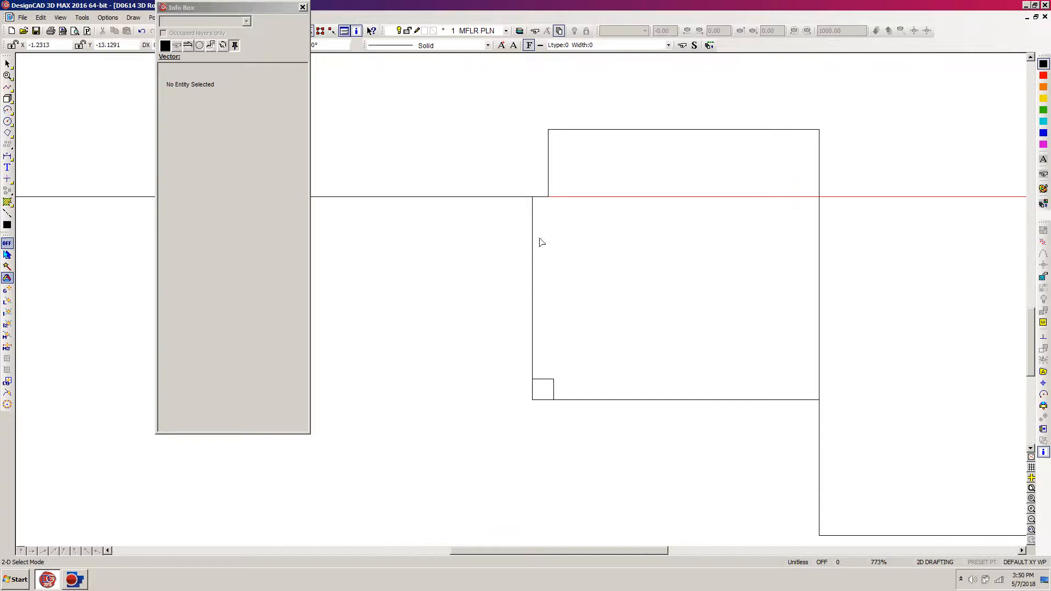
{"action": "scroll", "coordinate": [521, 309], "scroll_direction": "down", "scroll_amount": 5}
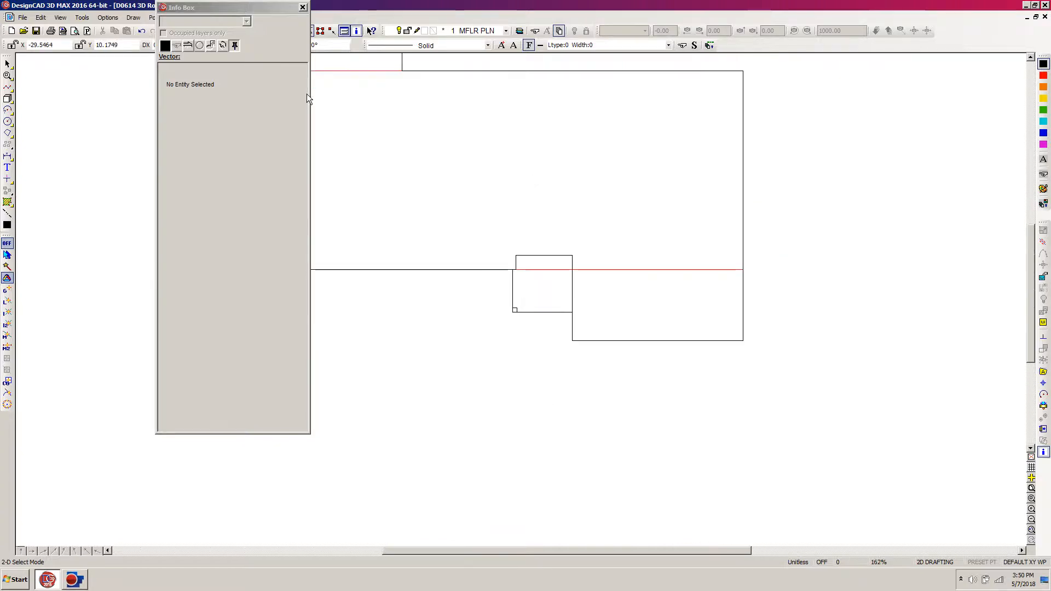
Move the Info Box clear of the floor plan and fit the whole plan in view
{"action": "left_click_drag", "start_coordinate": [239, 7], "coordinate": [254, 560]}
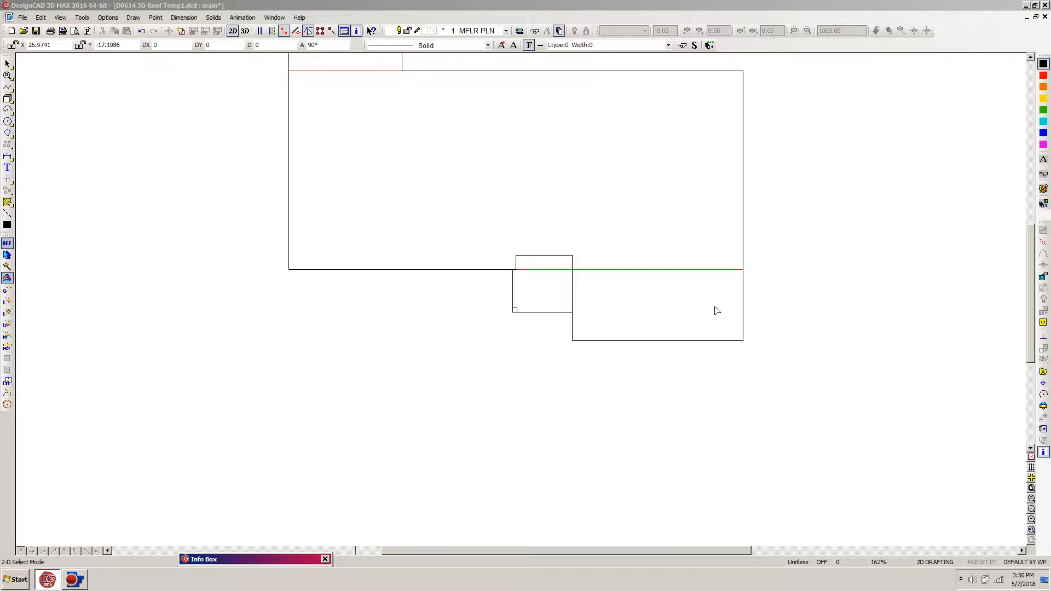
{"action": "left_click", "coordinate": [258, 363]}
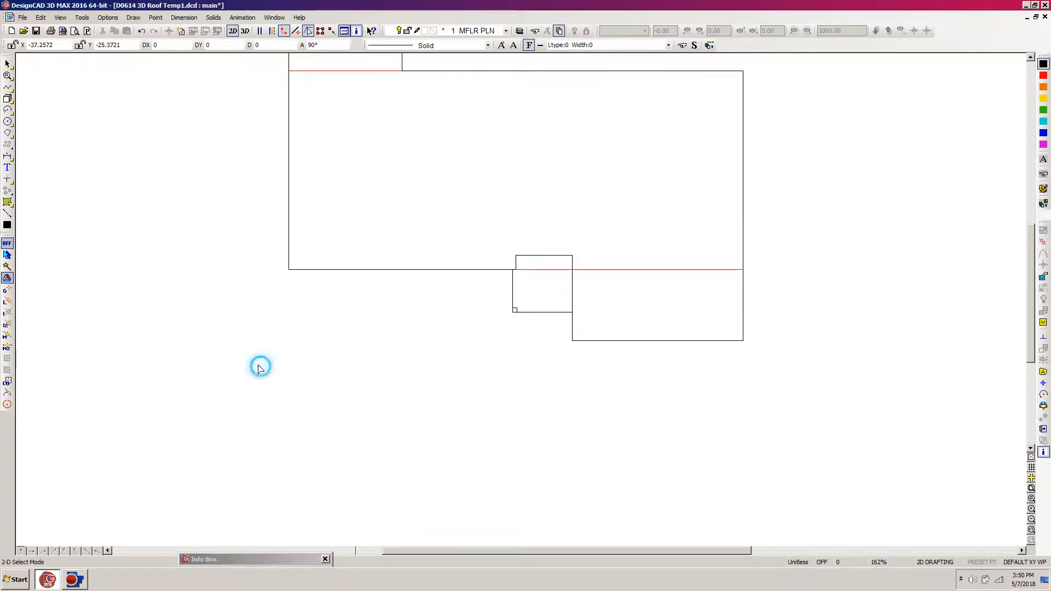
{"action": "key", "text": "ctrl+w"}
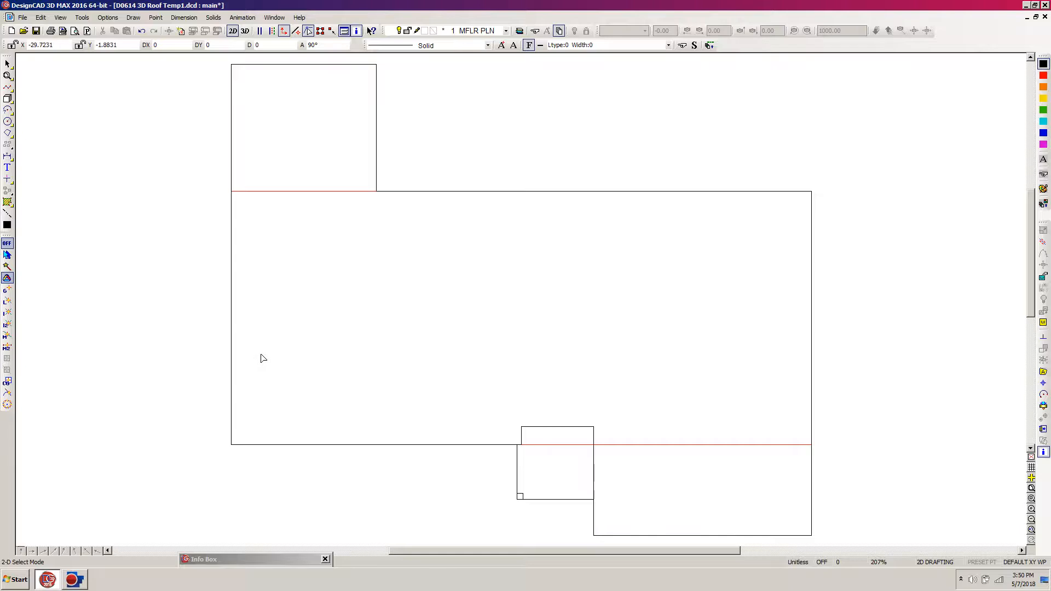
Select only the red construction boxes of the floor plan with a red (255, 0, 0) colour filter and delete them
{"action": "scroll", "coordinate": [520, 303], "scroll_direction": "down", "scroll_amount": 2}
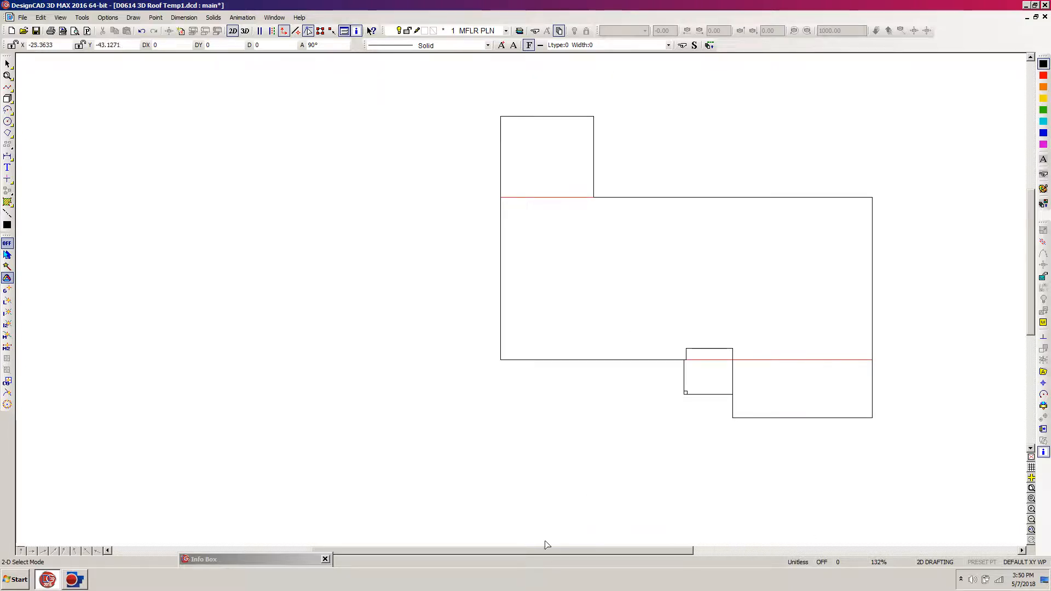
{"action": "left_click_drag", "start_coordinate": [524, 550], "coordinate": [564, 551]}
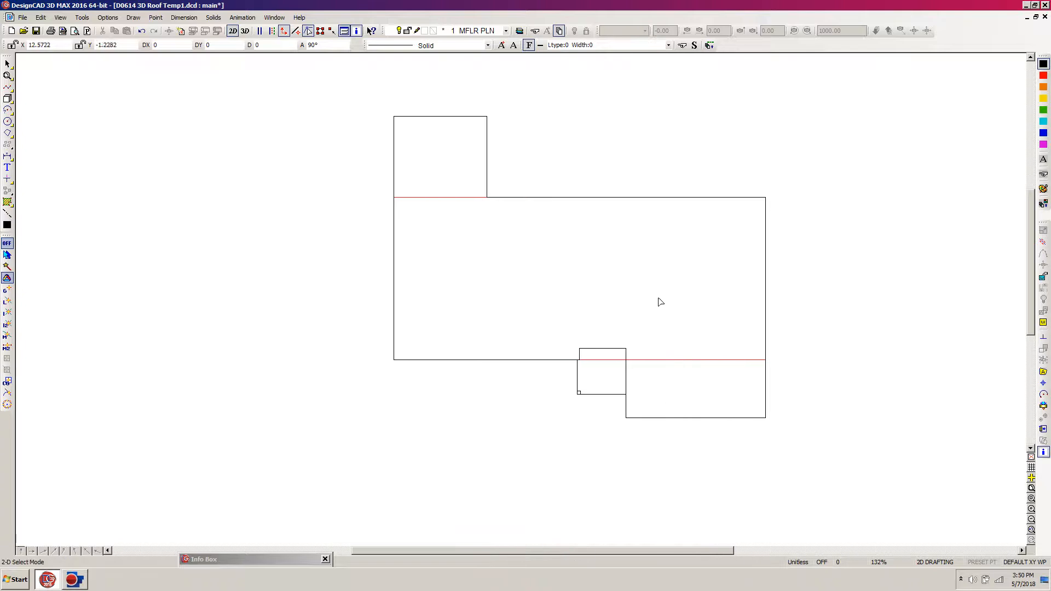
{"action": "left_click", "coordinate": [1042, 406]}
{"action": "left_click", "coordinate": [49, 64]}
{"action": "left_click", "coordinate": [122, 52]}
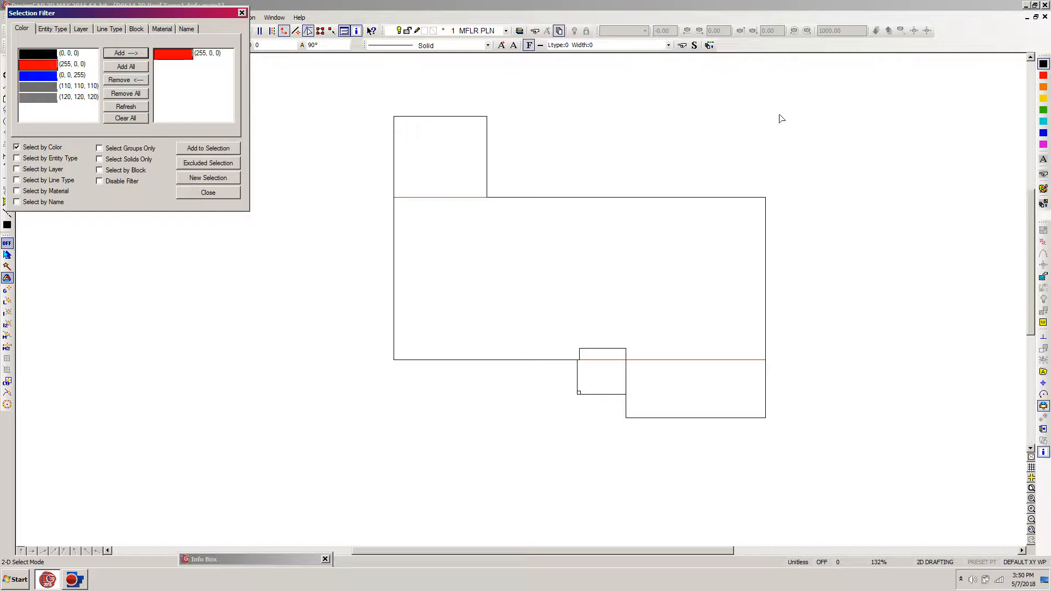
{"action": "left_click_drag", "start_coordinate": [921, 88], "coordinate": [301, 471]}
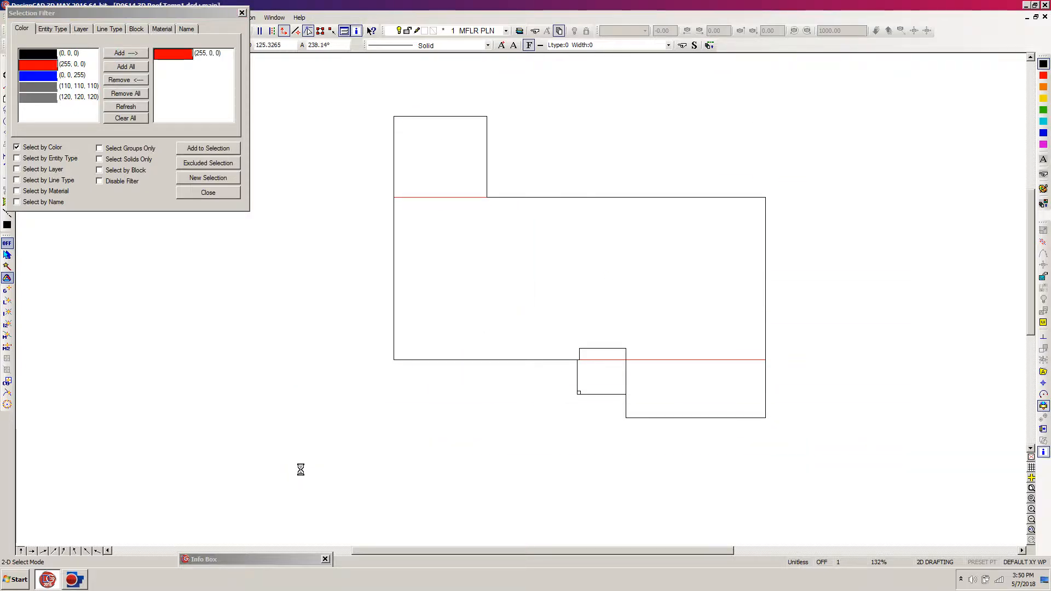
{"action": "left_click", "coordinate": [124, 81]}
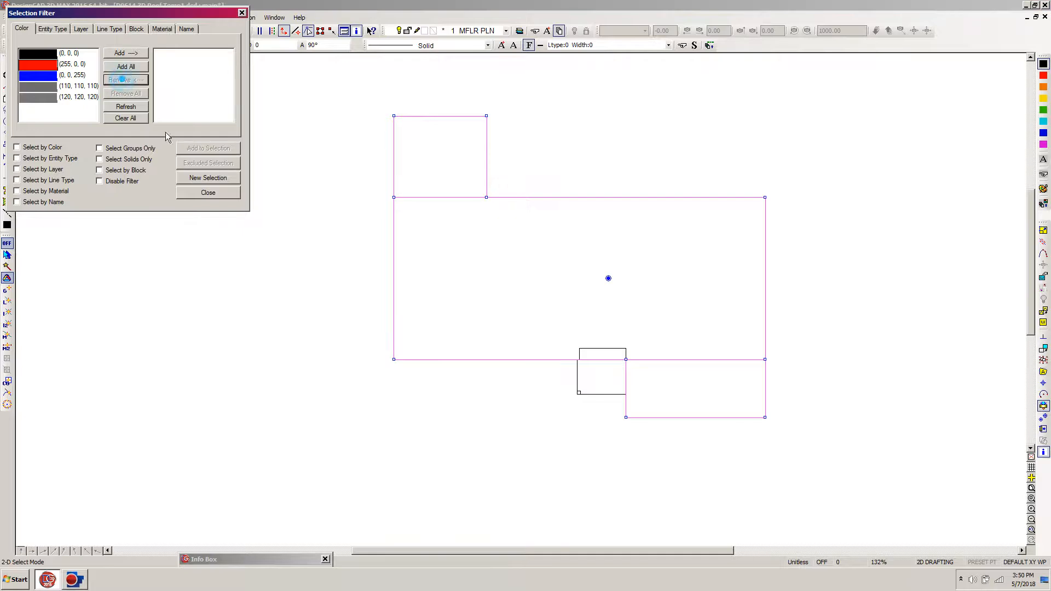
{"action": "left_click", "coordinate": [203, 193]}
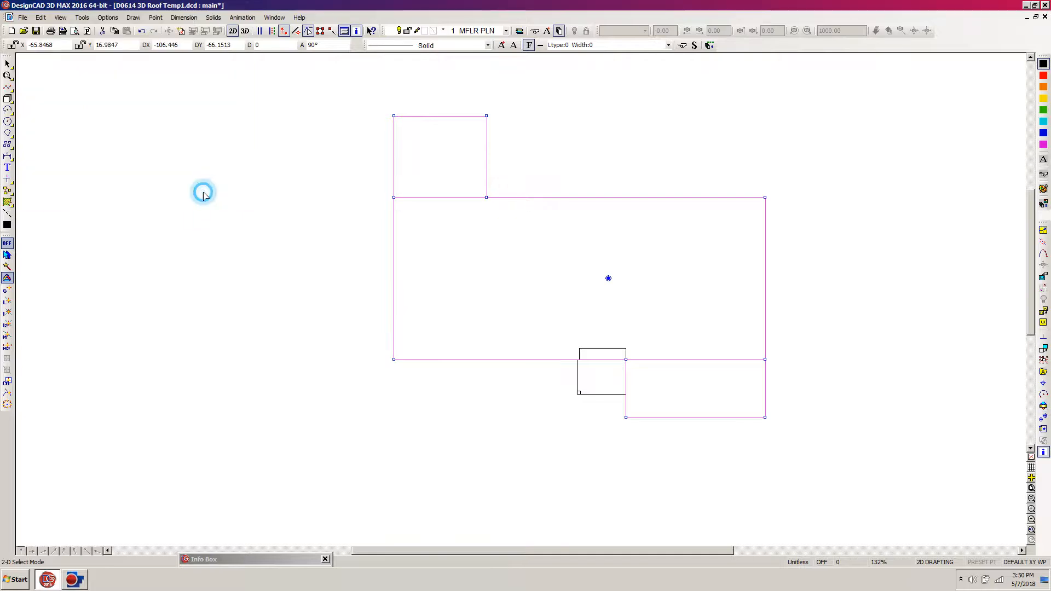
{"action": "left_click", "coordinate": [254, 165]}
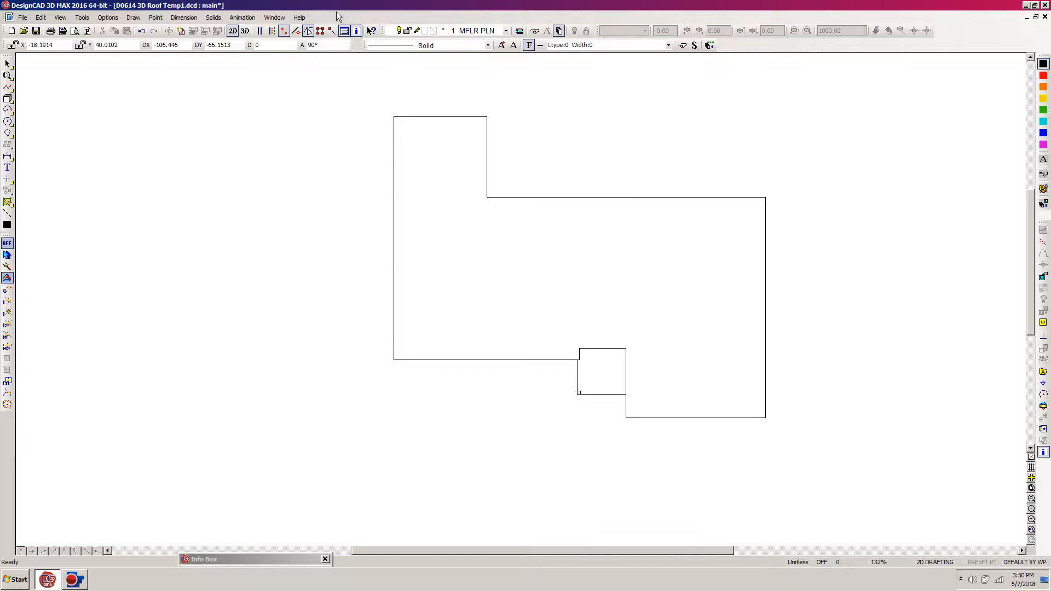
Filter the layer list to active or named layers only and make layer 30 ROOF PLN the current layer
{"action": "left_click", "coordinate": [285, 32]}
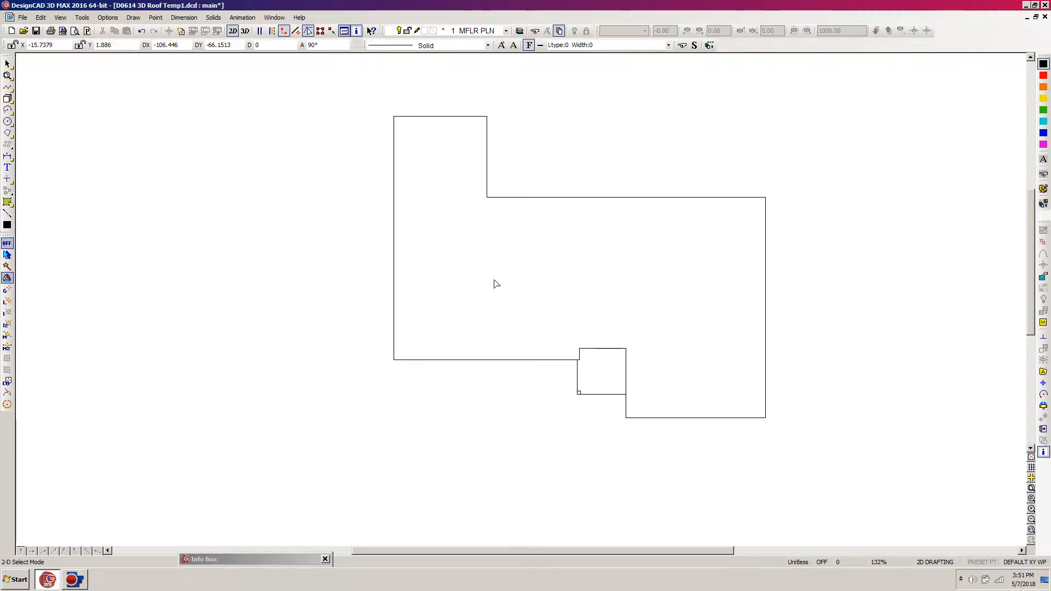
{"action": "key", "text": "l"}
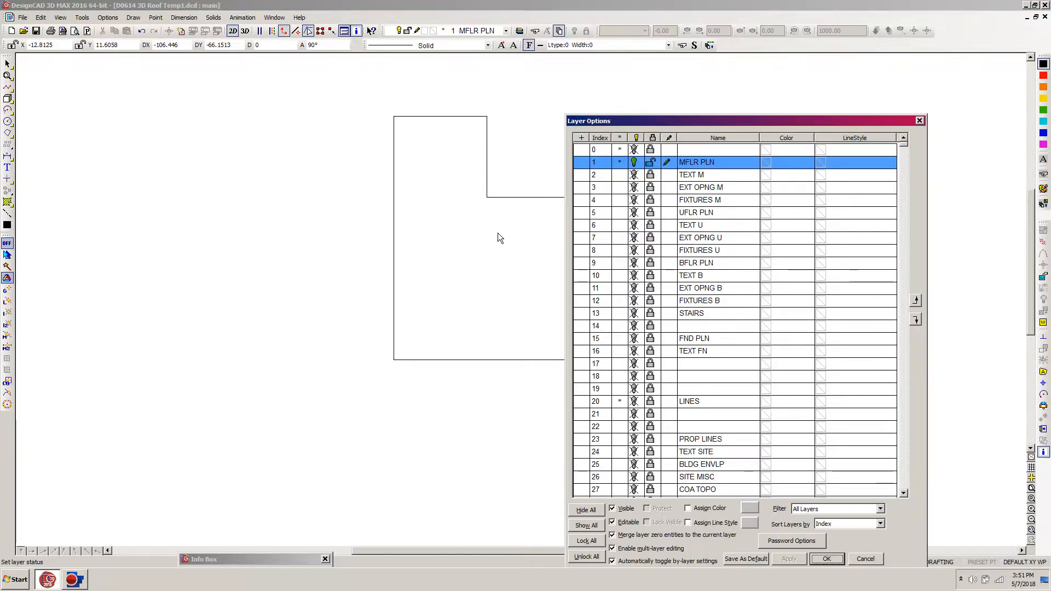
{"action": "left_click", "coordinate": [881, 510]}
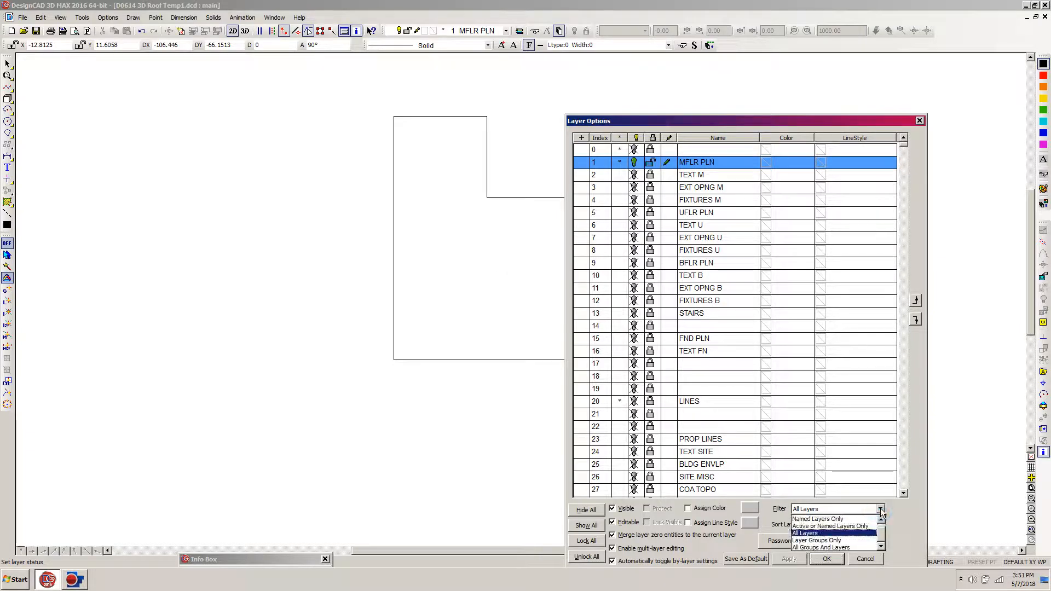
{"action": "left_click", "coordinate": [846, 526]}
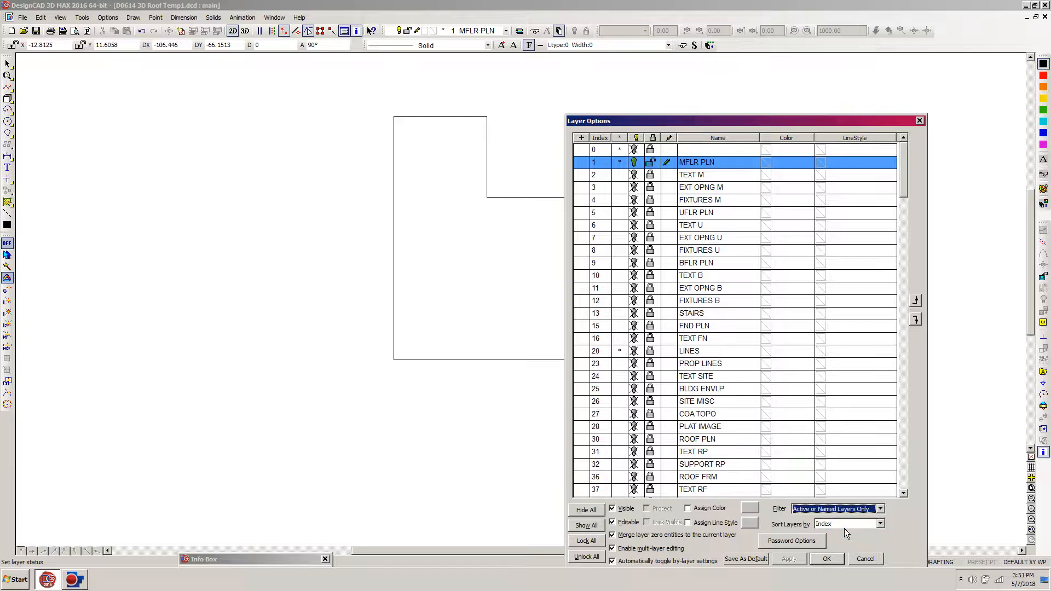
{"action": "left_click", "coordinate": [672, 443]}
{"action": "left_click", "coordinate": [670, 440]}
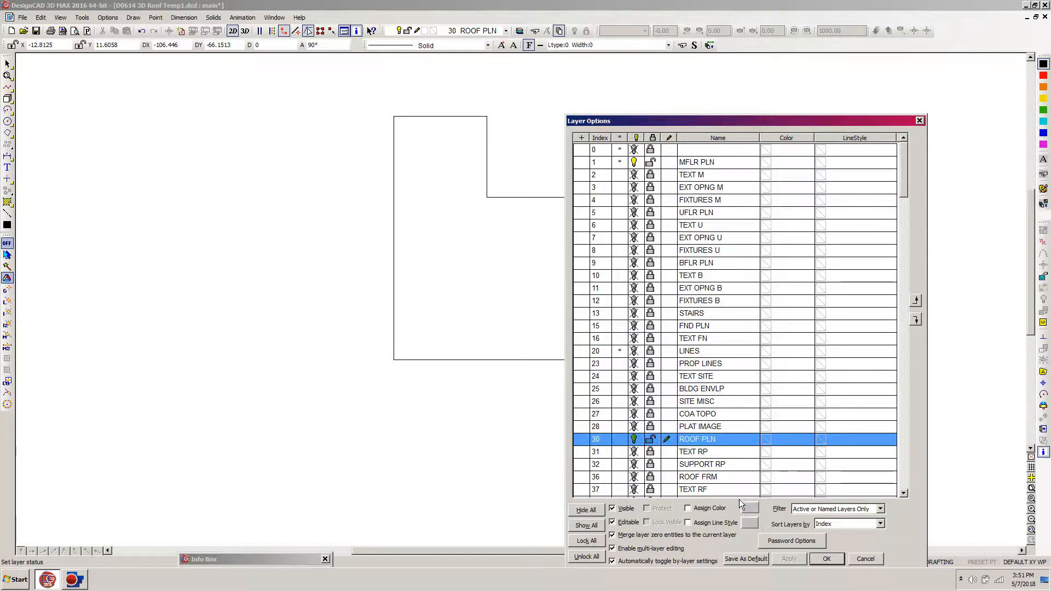
{"action": "left_click", "coordinate": [826, 558]}
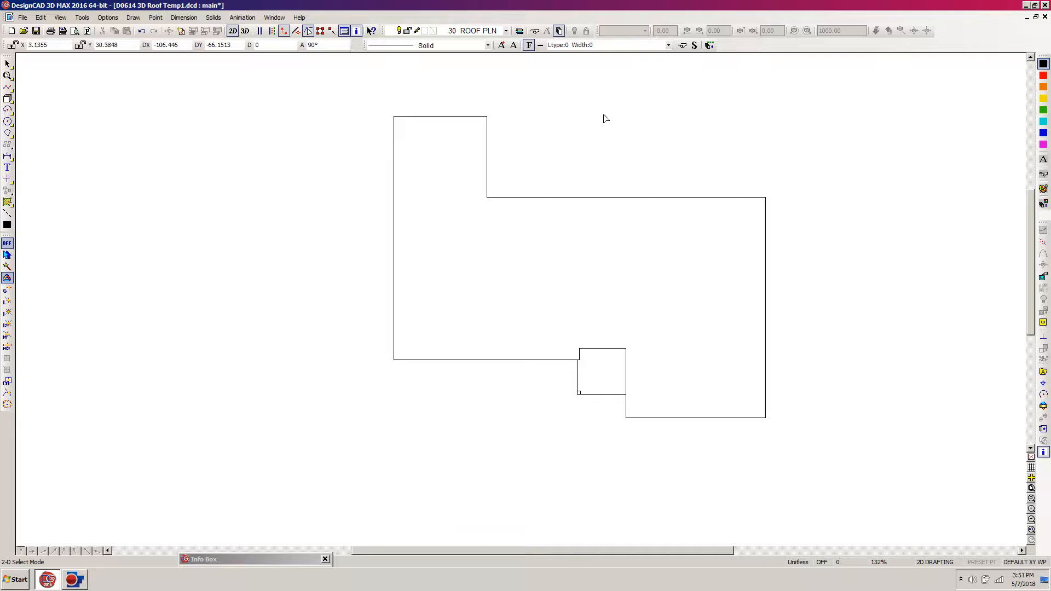
Create a green parallel of the selected house outline, offset 2 units outward, using selected entities only
{"action": "left_click", "coordinate": [1042, 111]}
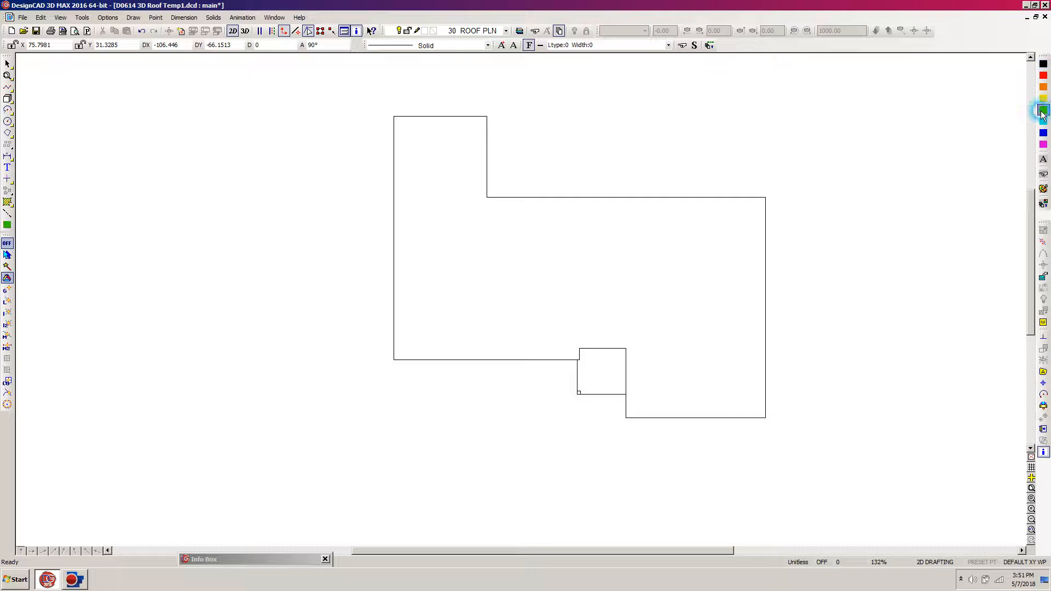
{"action": "left_click", "coordinate": [394, 248]}
{"action": "left_click", "coordinate": [392, 251]}
{"action": "key", "text": "equal"}
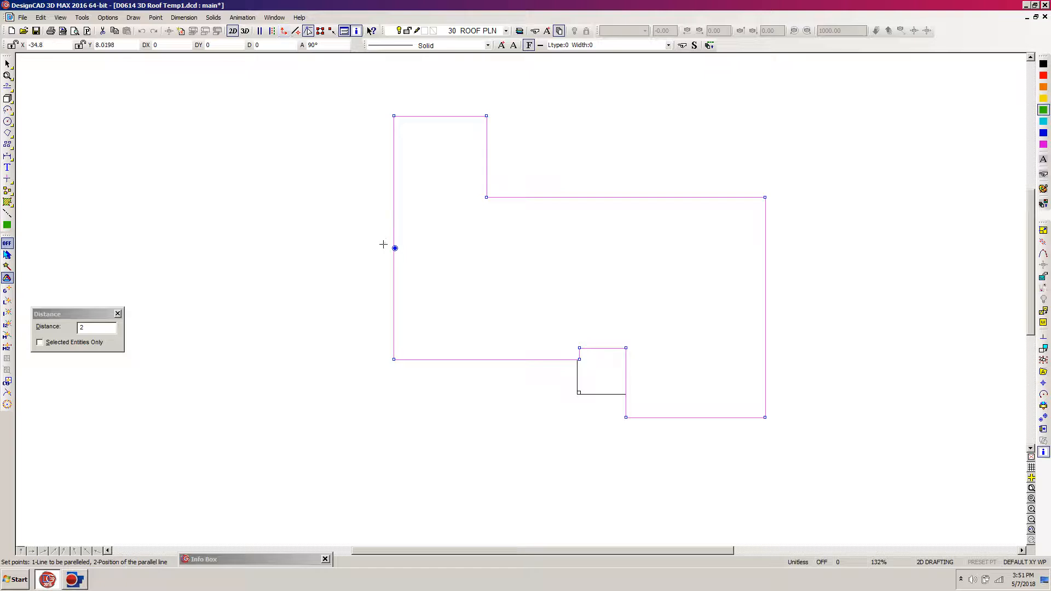
{"action": "key", "text": "Tab"}
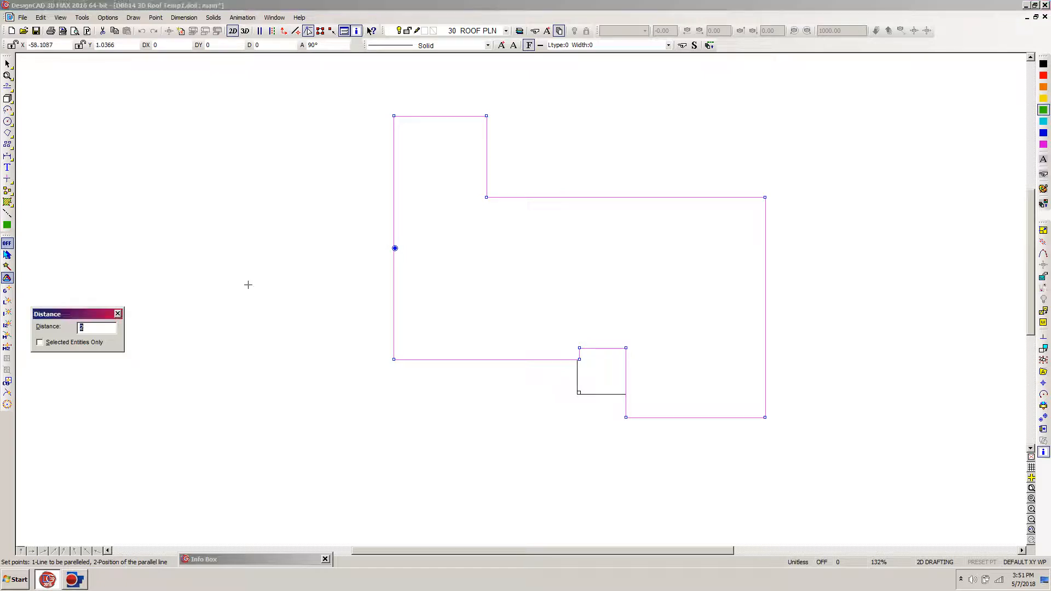
{"action": "left_click", "coordinate": [40, 342]}
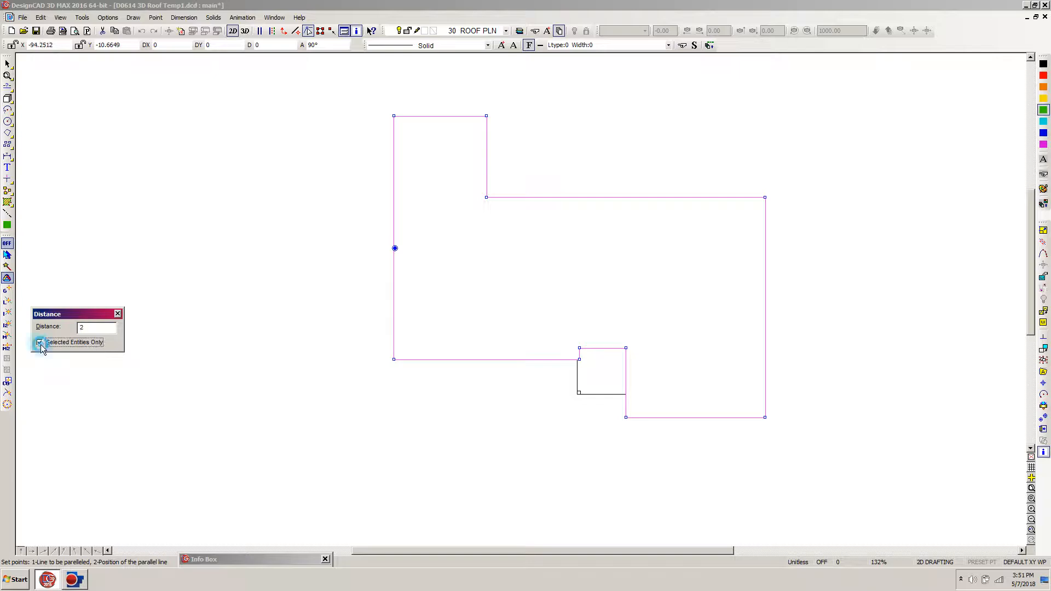
{"action": "left_click", "coordinate": [393, 222]}
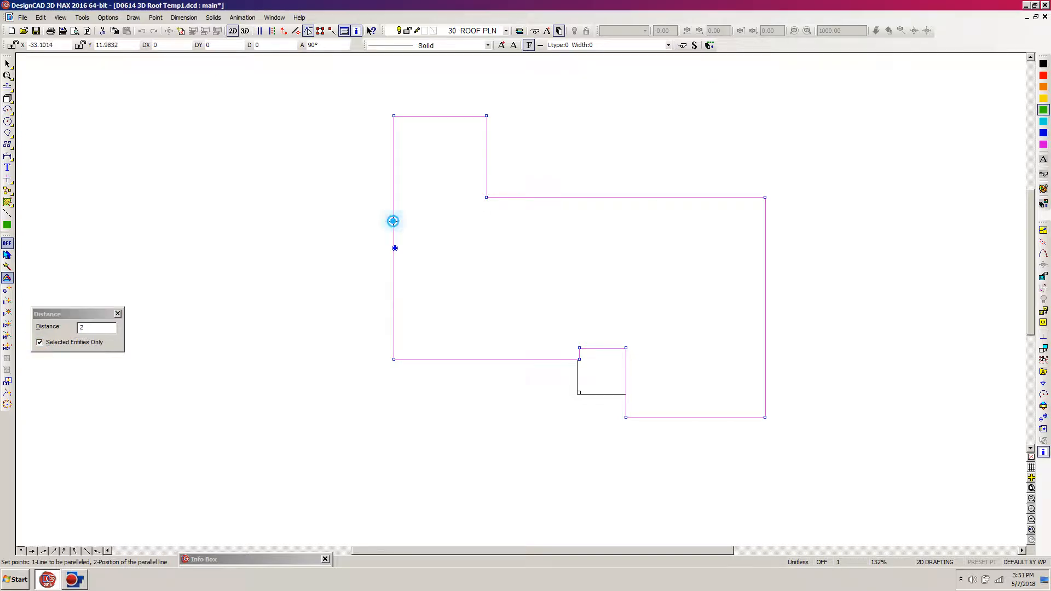
{"action": "left_click", "coordinate": [334, 228]}
{"action": "left_click", "coordinate": [269, 233]}
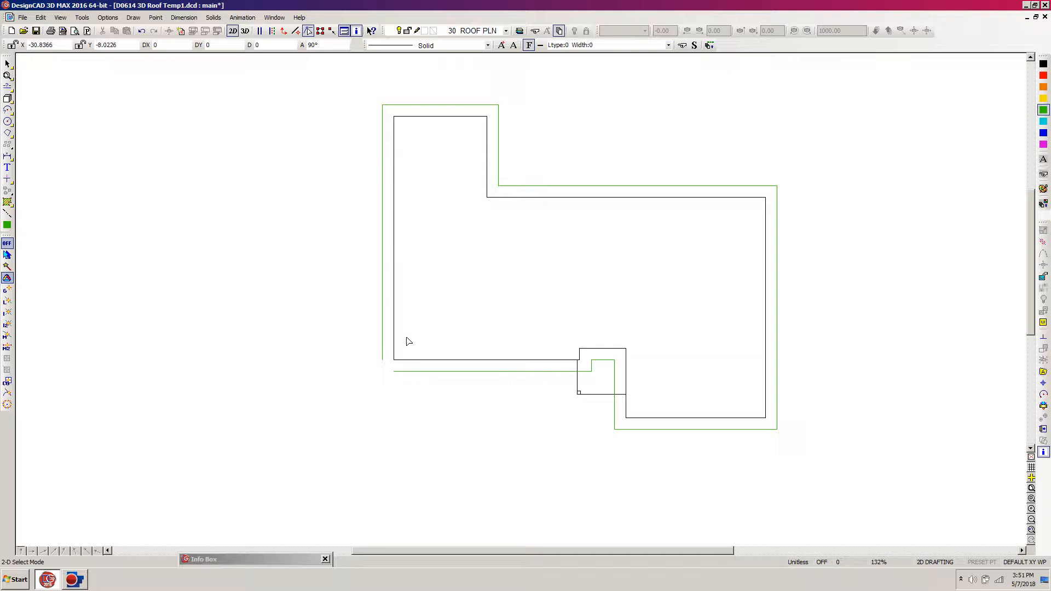
Trim the two open ends of the green eave outline to meet at the house's lower-left corner
{"action": "key", "text": "ctrl+t"}
{"action": "left_click", "coordinate": [382, 358]}
{"action": "left_click", "coordinate": [393, 372]}
Create a green parallel of the L-shaped porch line, offset 2 units outward
{"action": "left_click", "coordinate": [599, 394]}
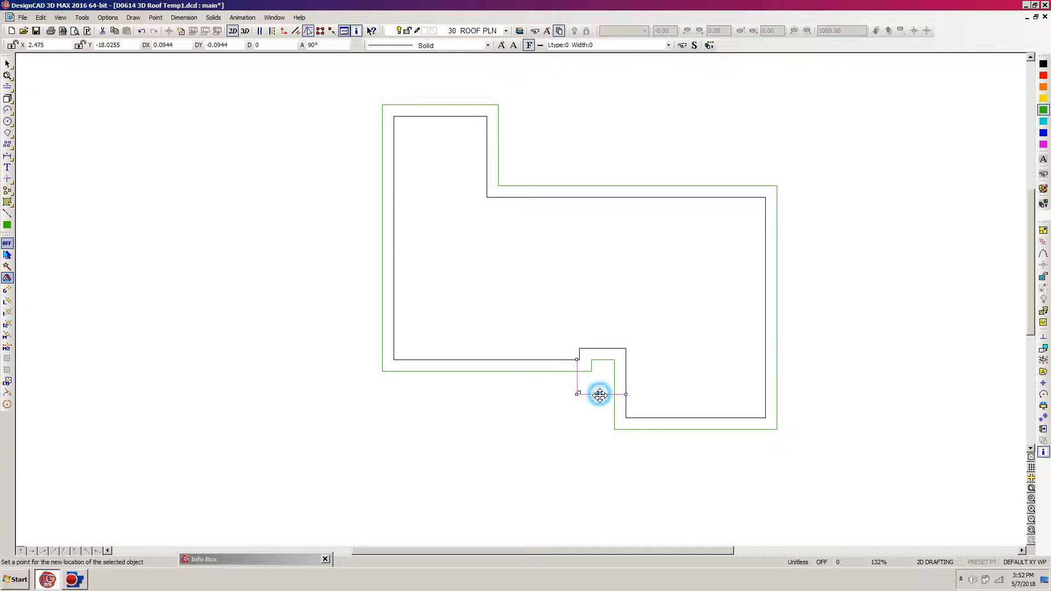
{"action": "key", "text": "p"}
{"action": "left_click", "coordinate": [574, 383]}
{"action": "left_click", "coordinate": [515, 399]}
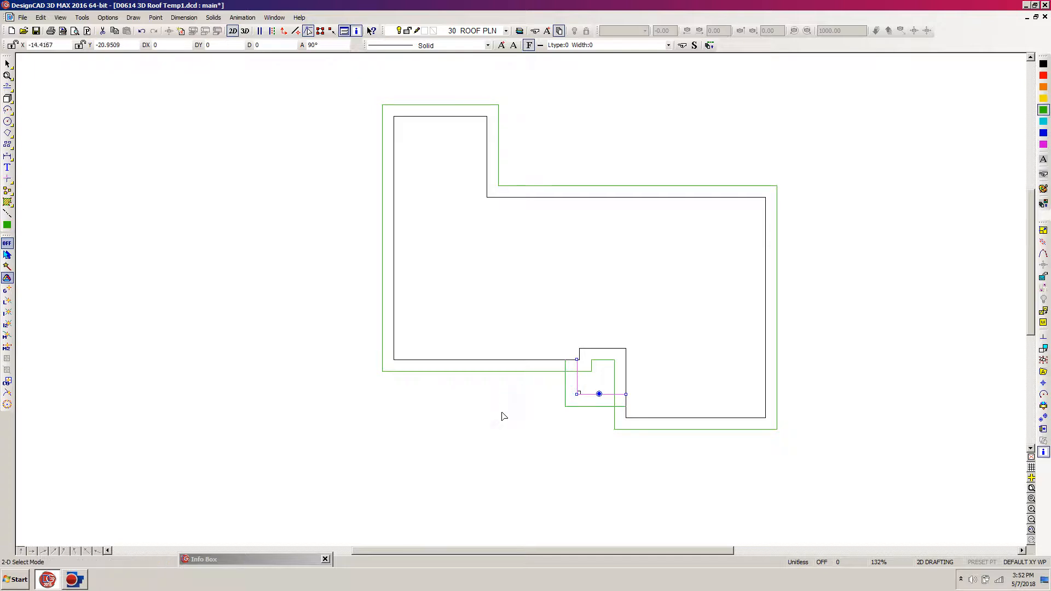
{"action": "left_click", "coordinate": [509, 403]}
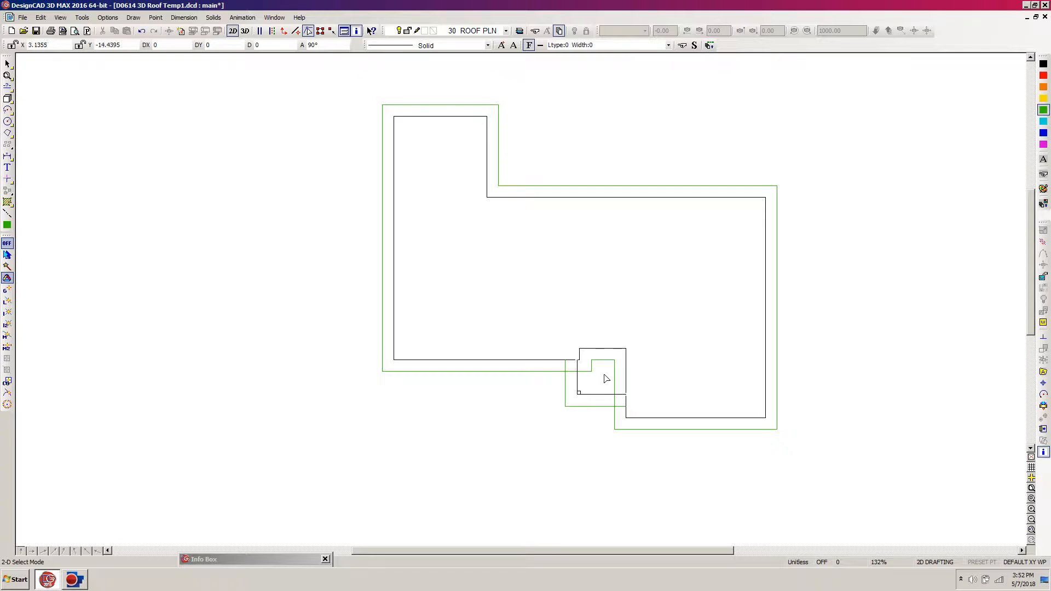
Cut the green eave outline where it enters the porch notch and remove the notch's leftover points
{"action": "left_click", "coordinate": [535, 371]}
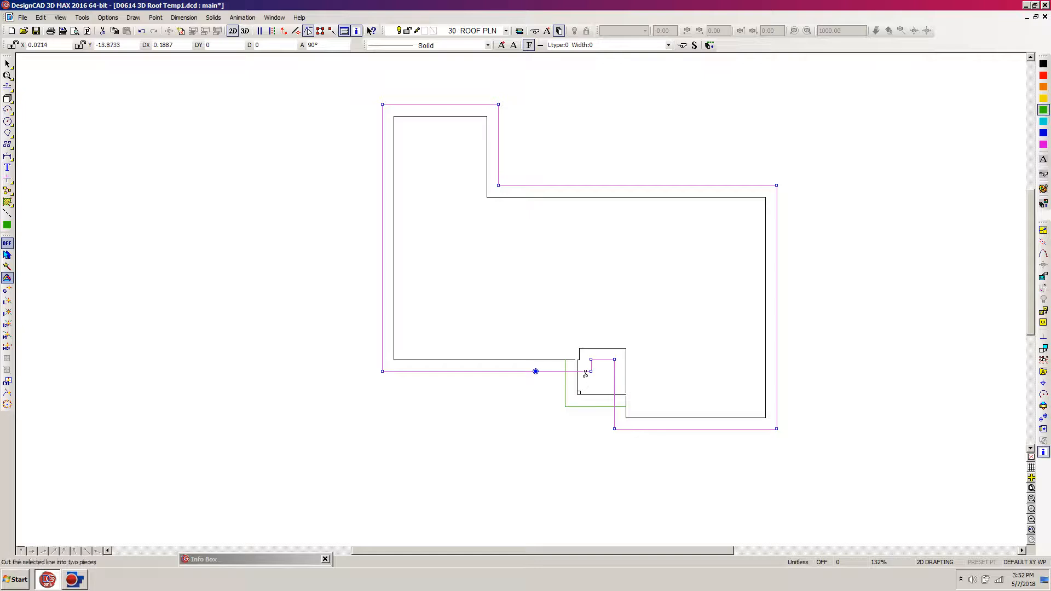
{"action": "left_click", "coordinate": [585, 372]}
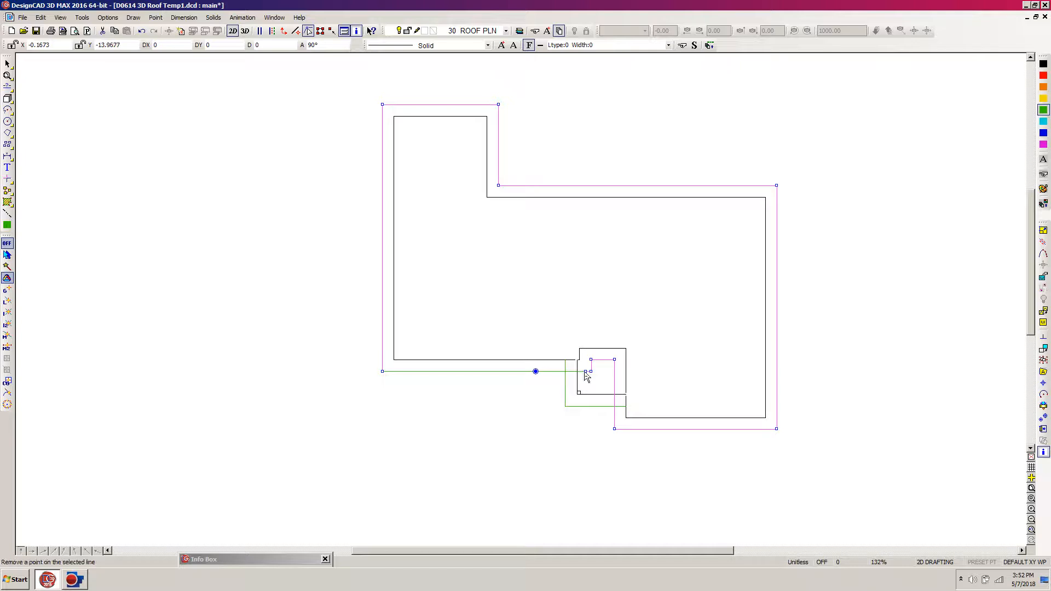
{"action": "left_click", "coordinate": [585, 372]}
{"action": "left_click", "coordinate": [590, 372]}
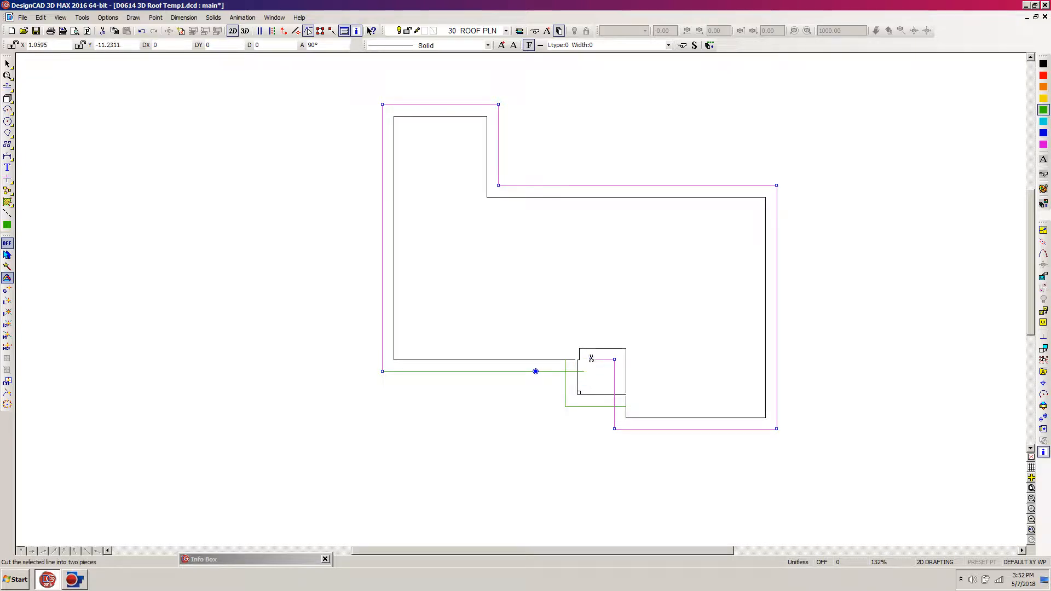
{"action": "left_click", "coordinate": [591, 359]}
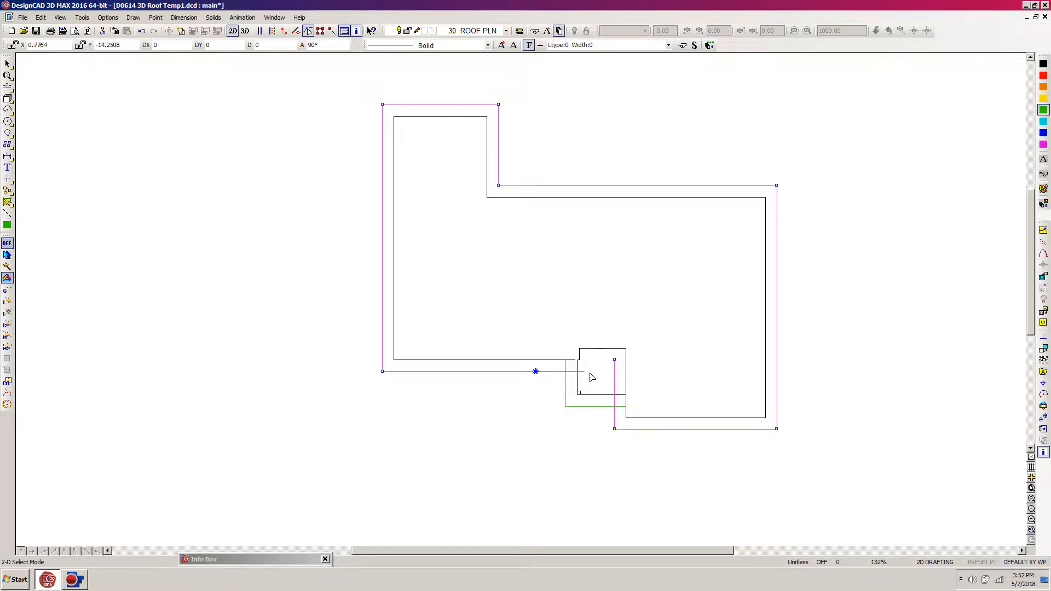
{"action": "left_click", "coordinate": [553, 378]}
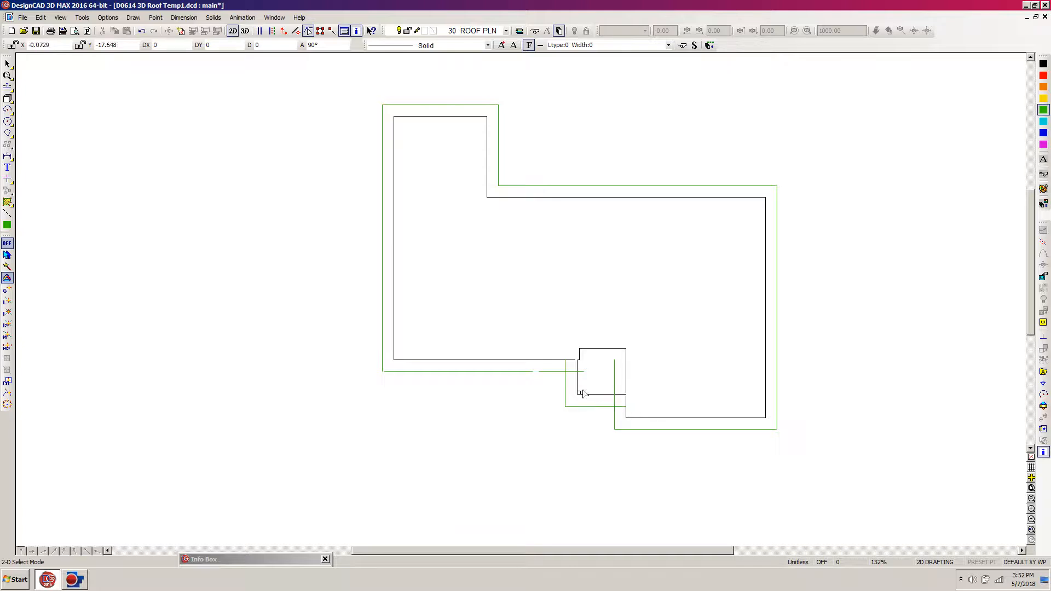
Trim the lower main eave line to meet the porch eave, and trim the vertical eave line inside the porch back to the porch's lower edge
{"action": "key", "text": "ctrl+t"}
{"action": "left_click", "coordinate": [556, 371]}
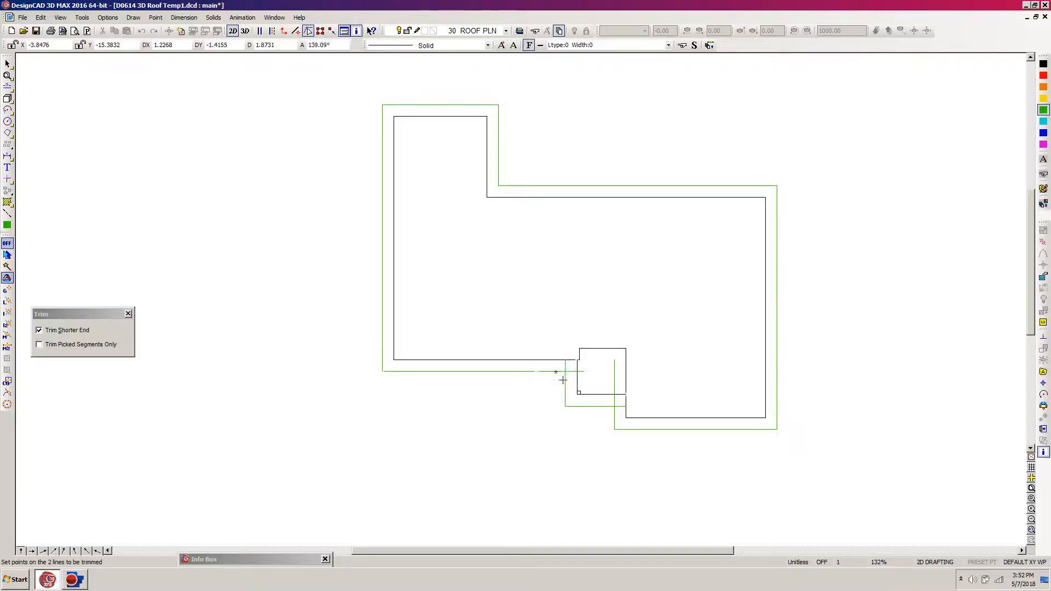
{"action": "left_click", "coordinate": [565, 380]}
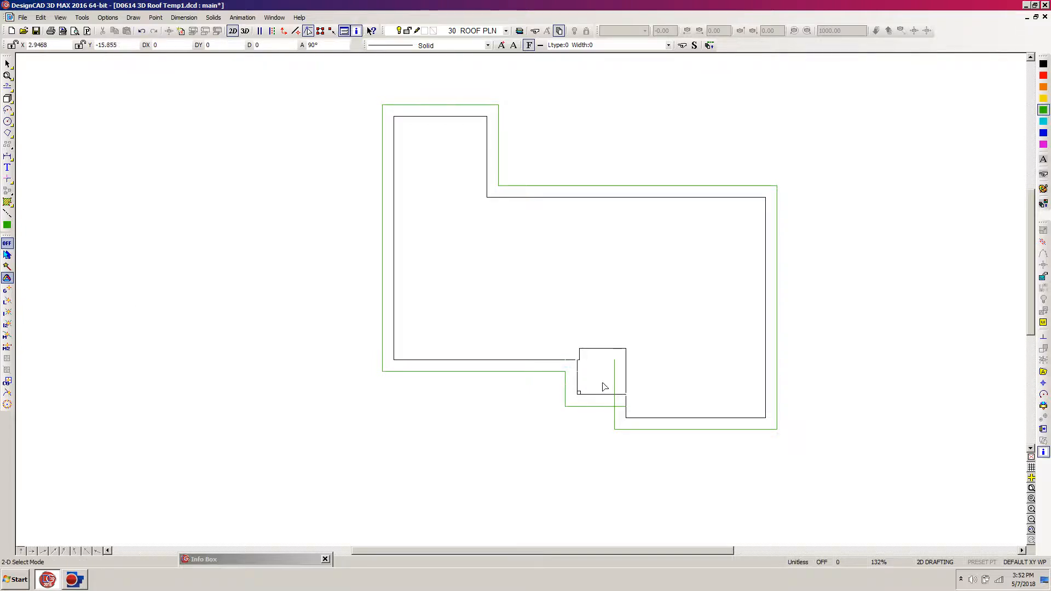
{"action": "key", "text": "ctrl+t"}
{"action": "left_click", "coordinate": [612, 367]}
{"action": "left_click", "coordinate": [602, 393]}
{"action": "key", "text": "l"}
{"action": "left_click", "coordinate": [777, 429]}
{"action": "right_click", "coordinate": [765, 417]}
{"action": "right_click", "coordinate": [774, 185]}
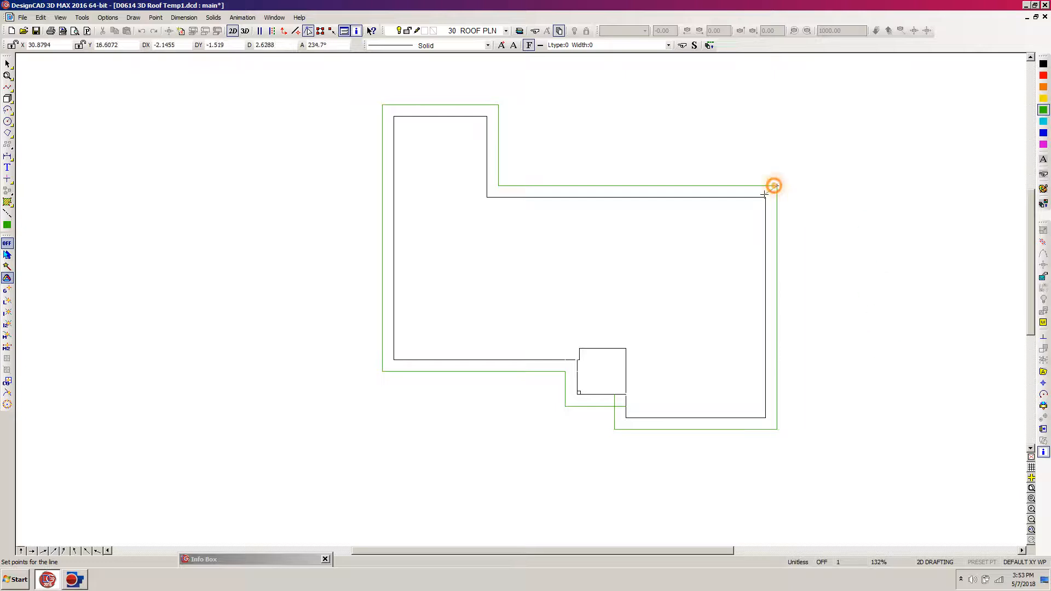
{"action": "key", "text": "Escape"}
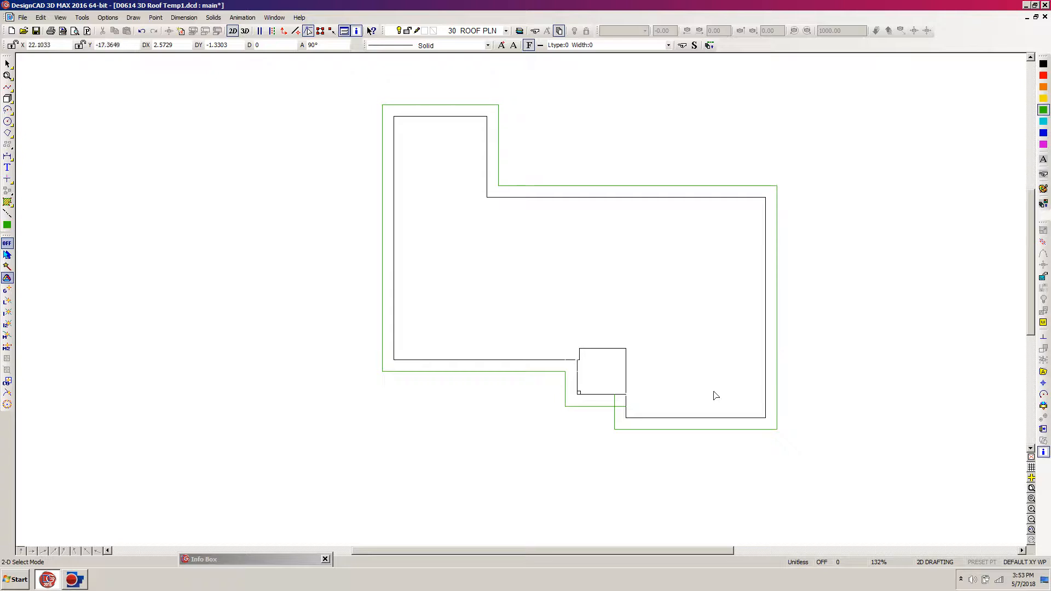
Draw a vertical green line from the midpoint of the lower projection's eave edge up into the plan
{"action": "key", "text": "v"}
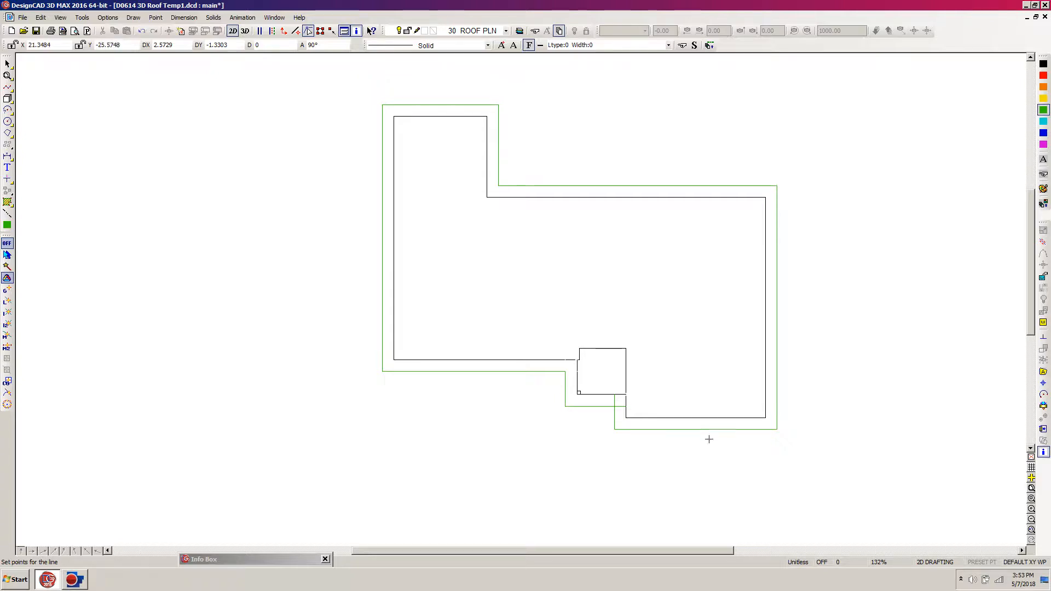
{"action": "key", "text": "F8"}
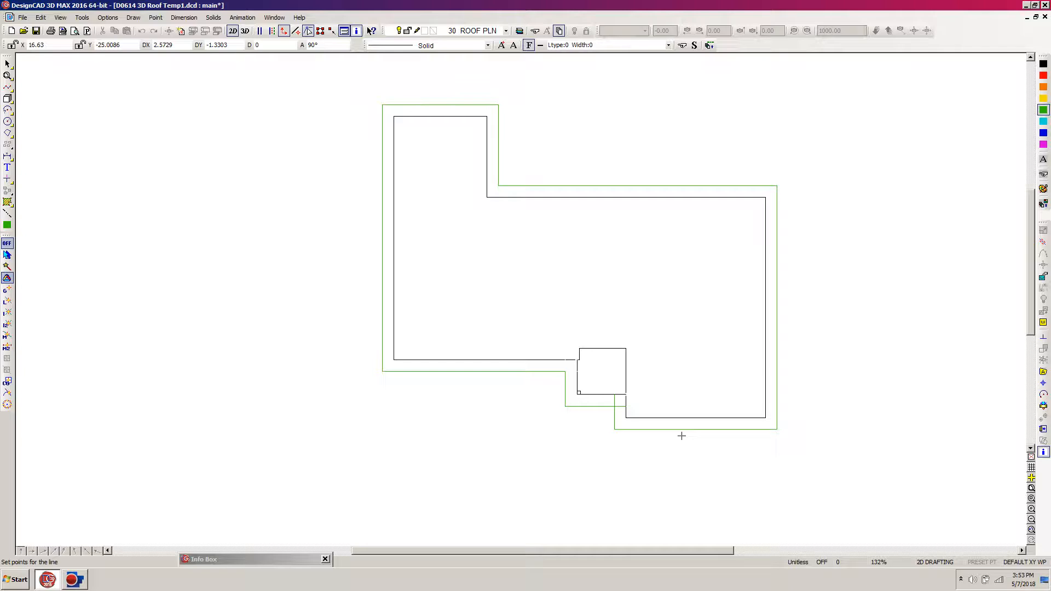
{"action": "key", "text": "m"}
{"action": "key", "text": "F8"}
{"action": "key", "text": "F8"}
{"action": "left_click", "coordinate": [693, 387]}
{"action": "key", "text": "Return"}
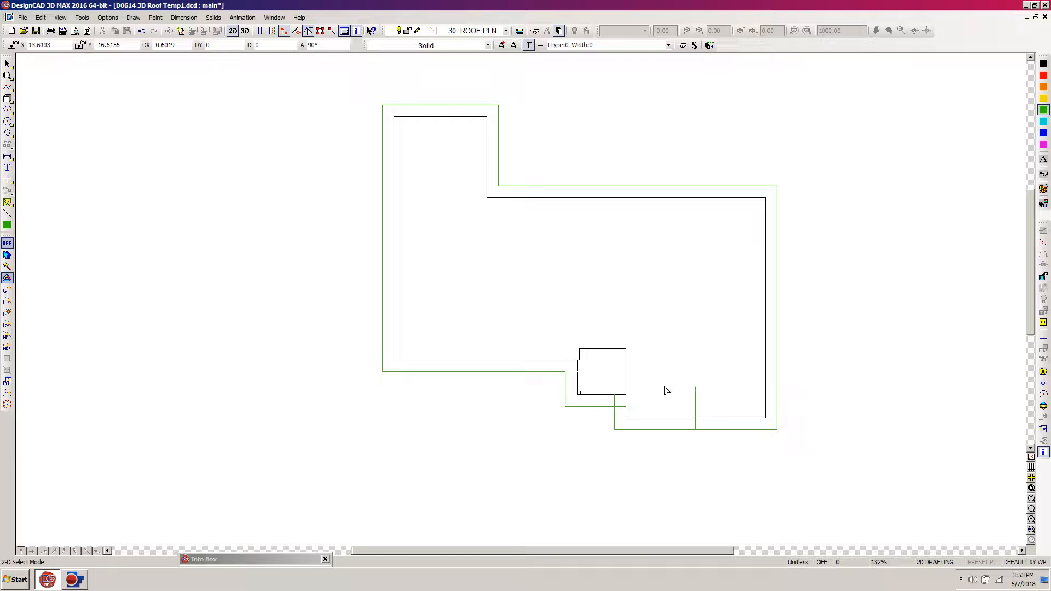
Draw a horizontal green construction line from the porch eave's left edge across to the right main eave
{"action": "key", "text": "l"}
{"action": "left_click", "coordinate": [563, 382]}
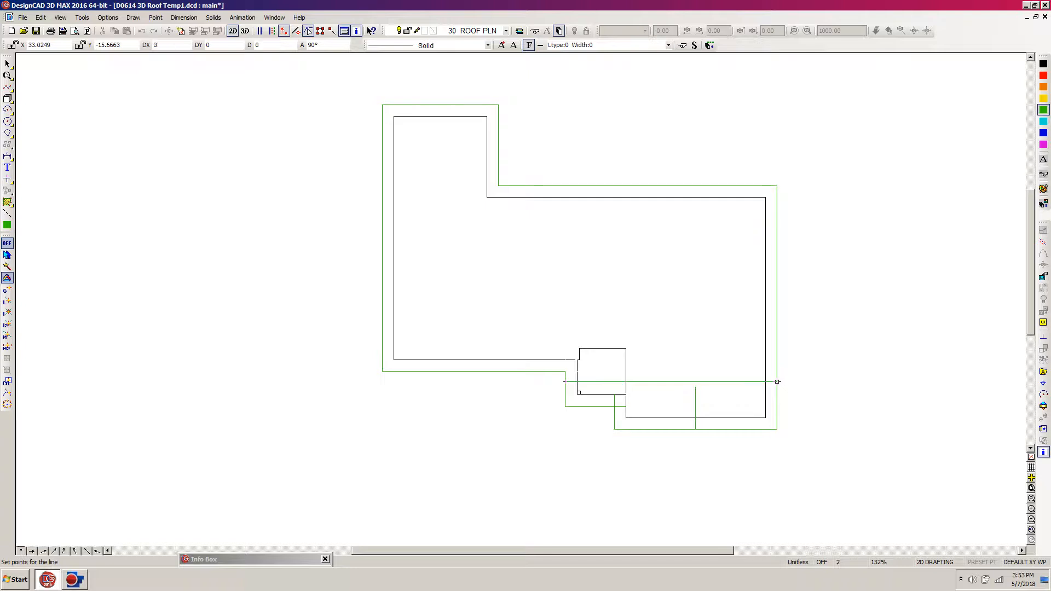
{"action": "left_click", "coordinate": [776, 382]}
{"action": "key", "text": "Return"}
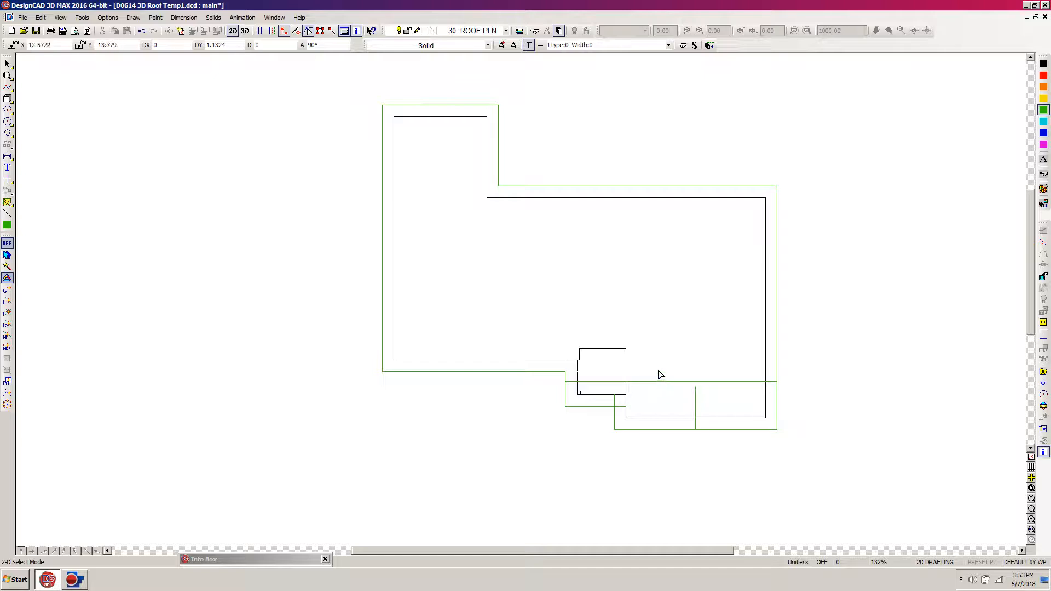
Draw a vertical green line from the midpoint of the horizontal construction line up into the main roof area
{"action": "key", "text": "l"}
{"action": "left_click", "coordinate": [673, 384]}
{"action": "key", "text": "o"}
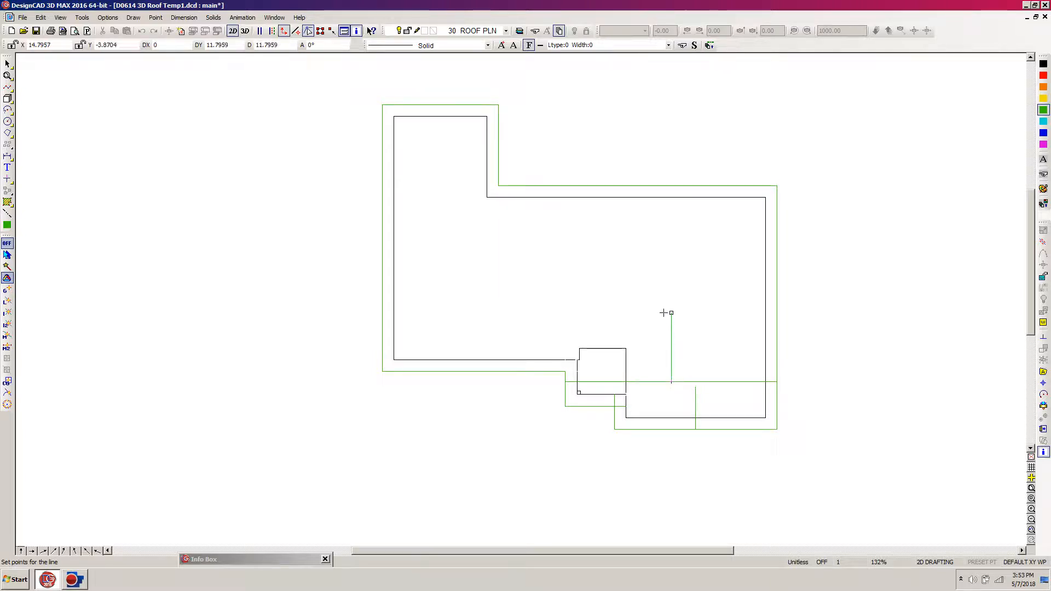
{"action": "left_click", "coordinate": [667, 268]}
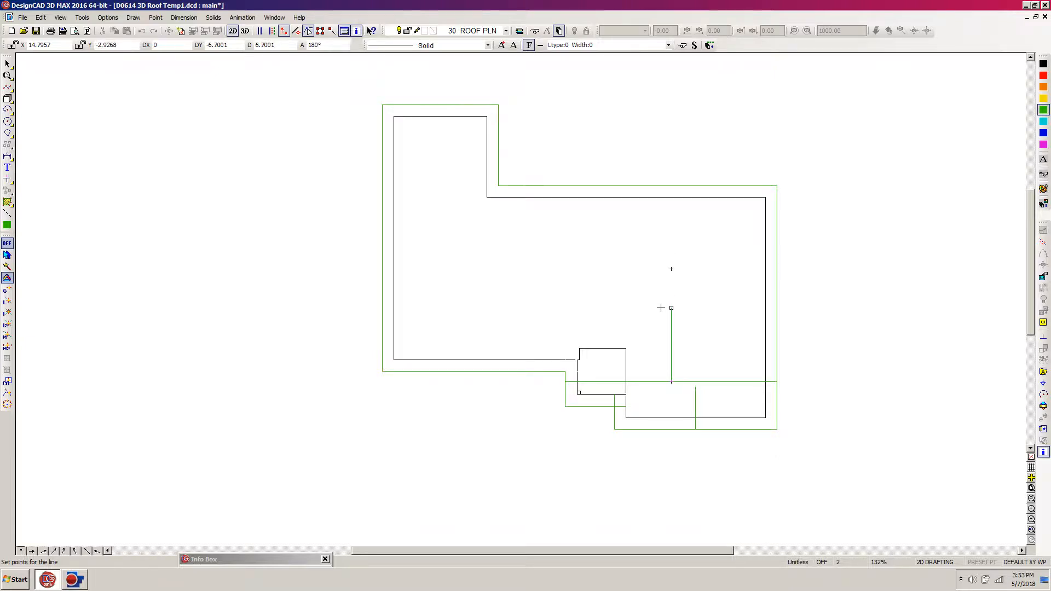
{"action": "key", "text": "Escape"}
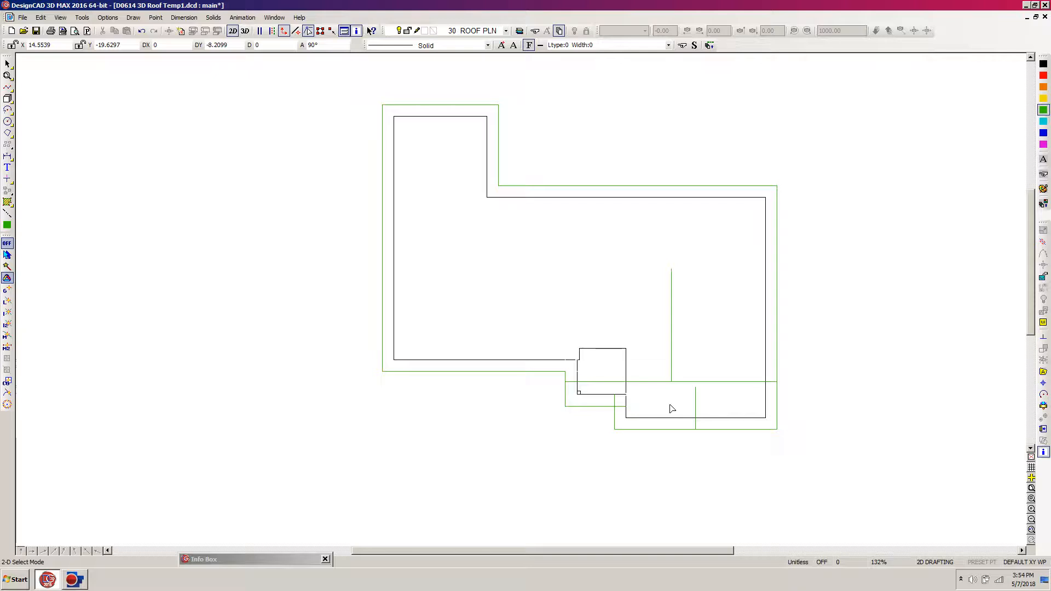
Trim the porch's lower eave line and the new vertical line to meet each other at a corner
{"action": "key", "text": "F8"}
{"action": "key", "text": "t"}
{"action": "left_click", "coordinate": [605, 407]}
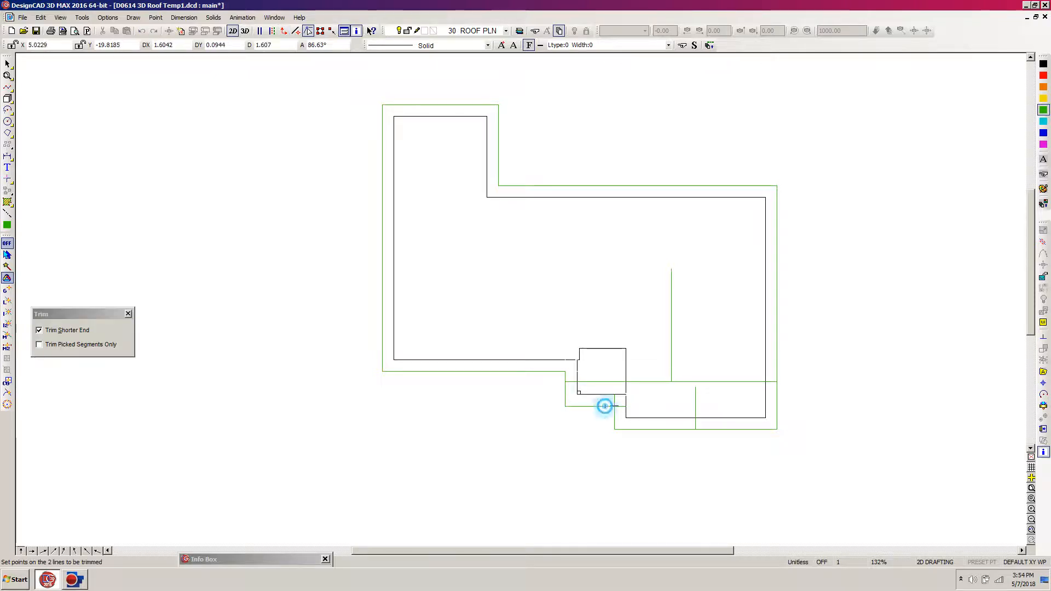
{"action": "left_click", "coordinate": [670, 369]}
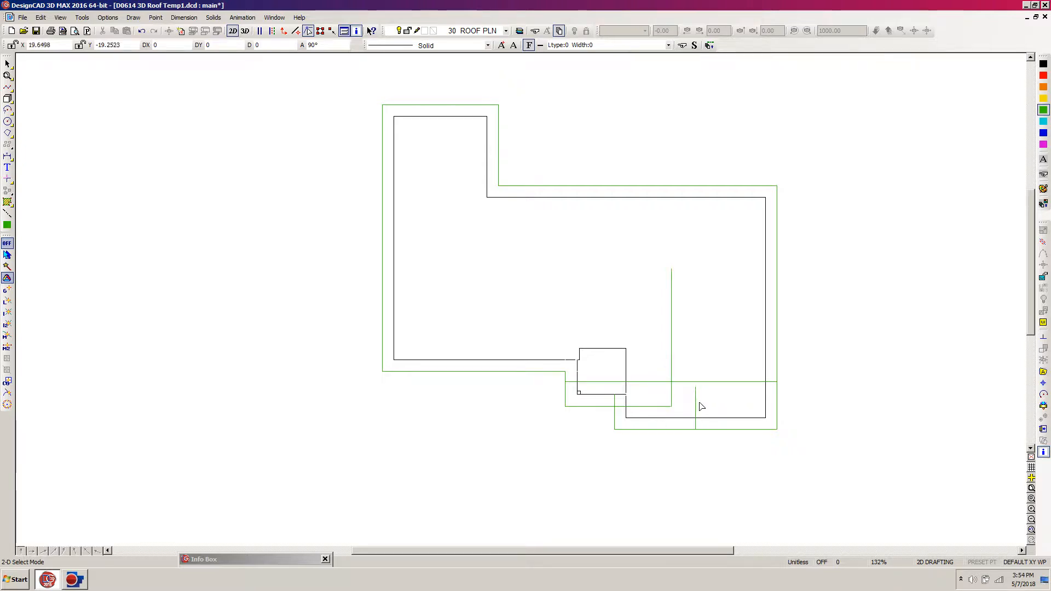
Extend the porch's lower eave line to the lower projection's vertical centre line, and delete the horizontal construction line
{"action": "key", "text": "space"}
{"action": "left_click", "coordinate": [662, 406]}
{"action": "left_click", "coordinate": [693, 407]}
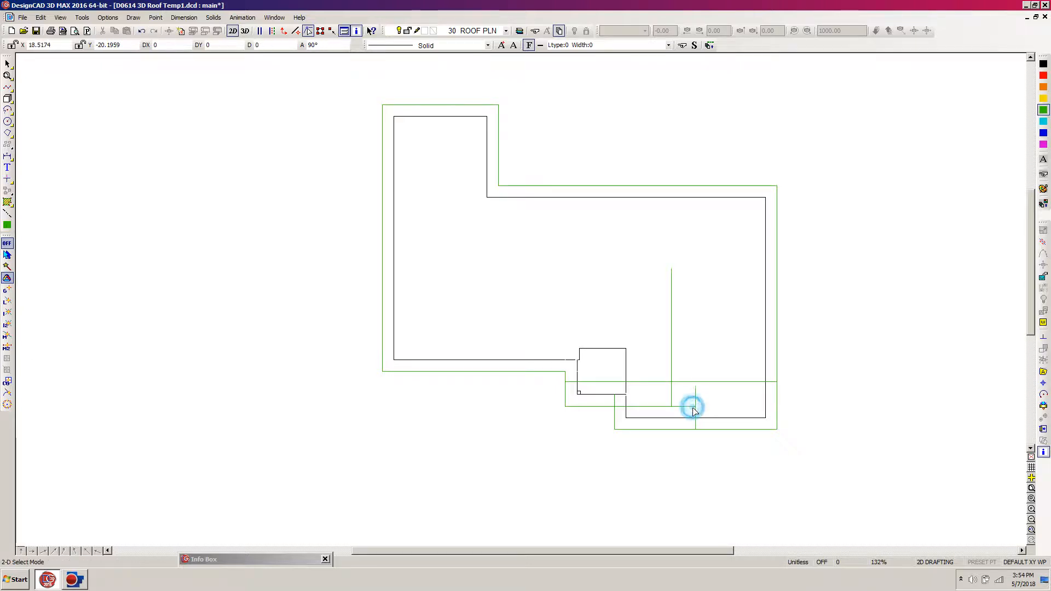
{"action": "left_click", "coordinate": [730, 382]}
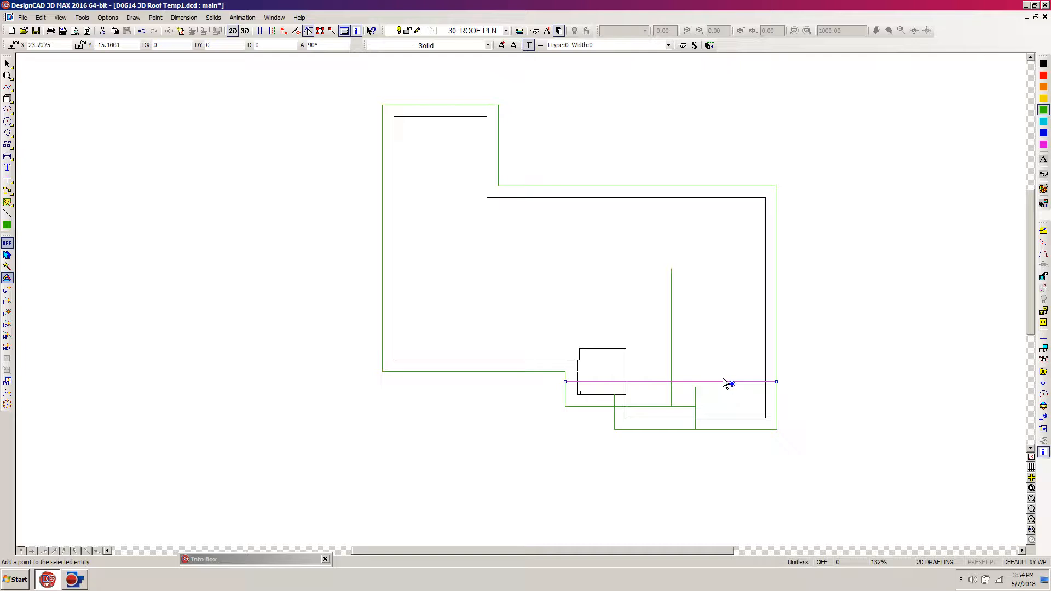
{"action": "key", "text": "Delete"}
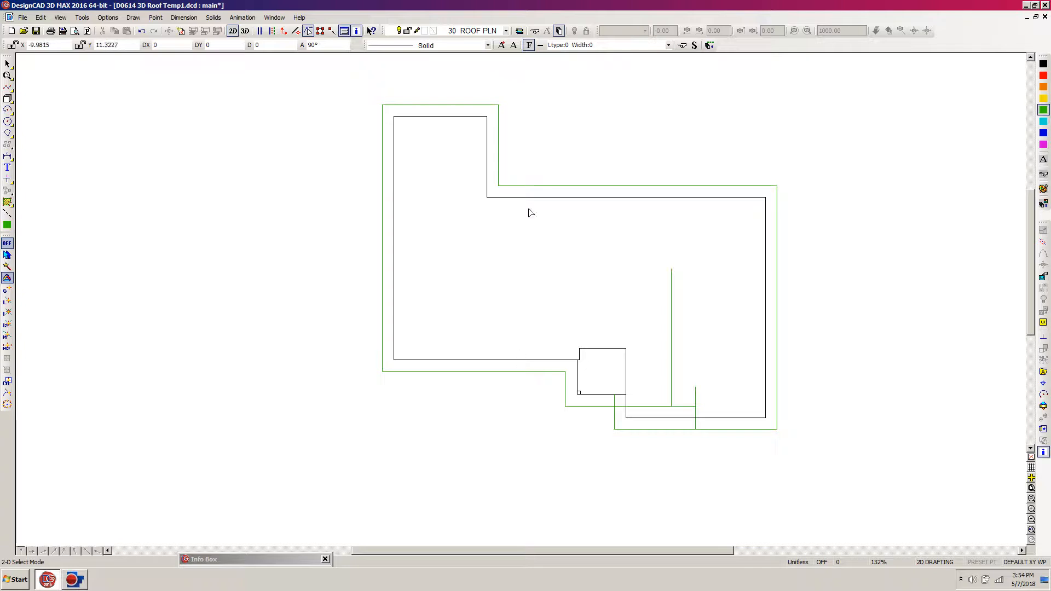
Draw a slanted construction line across the main roof from the lower eave to the upper eave
{"action": "key", "text": "l"}
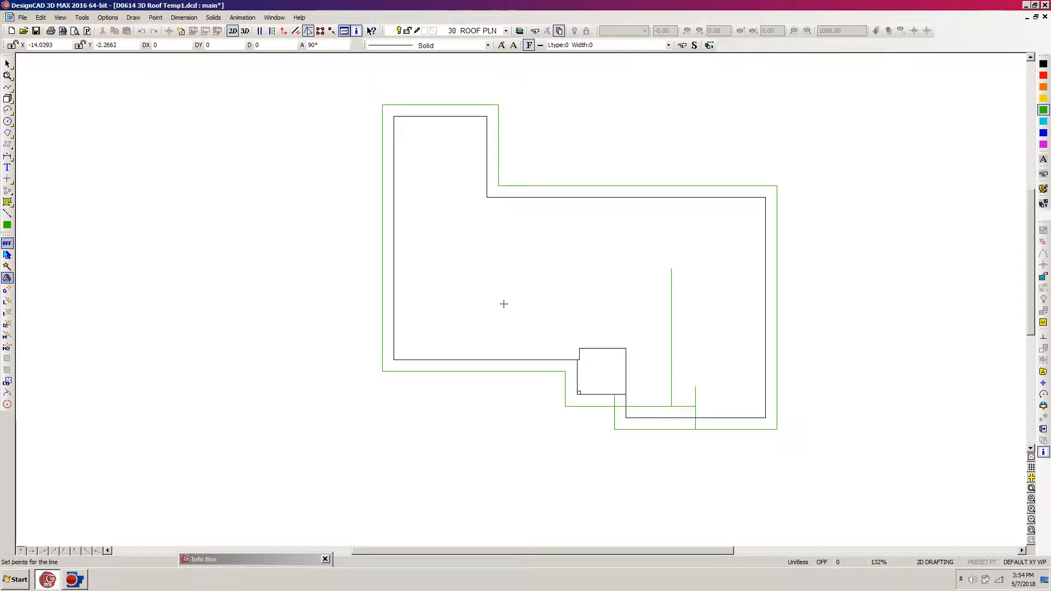
{"action": "left_click", "coordinate": [495, 373]}
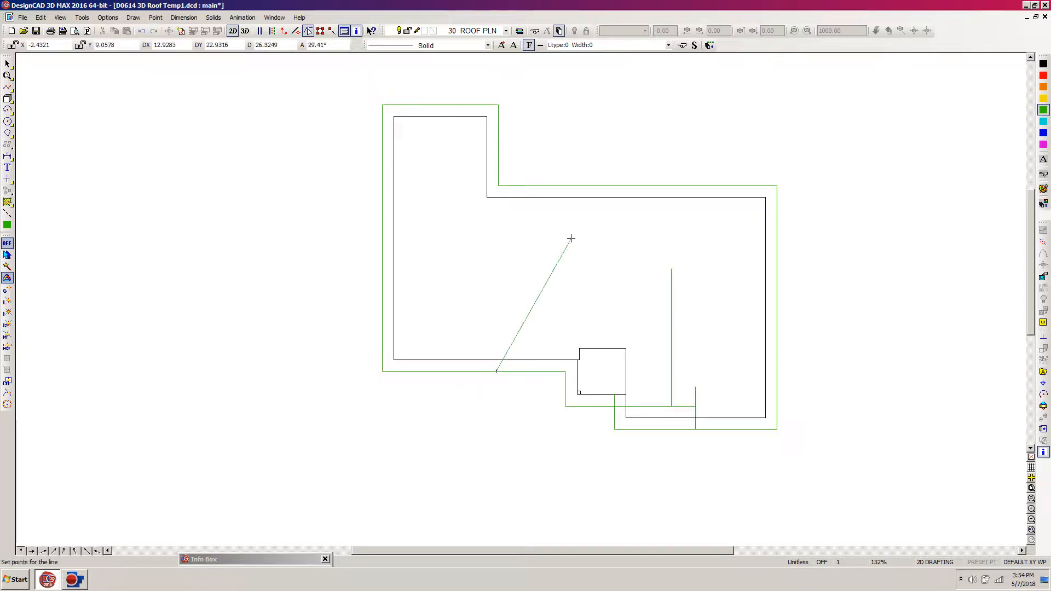
{"action": "left_click", "coordinate": [557, 184]}
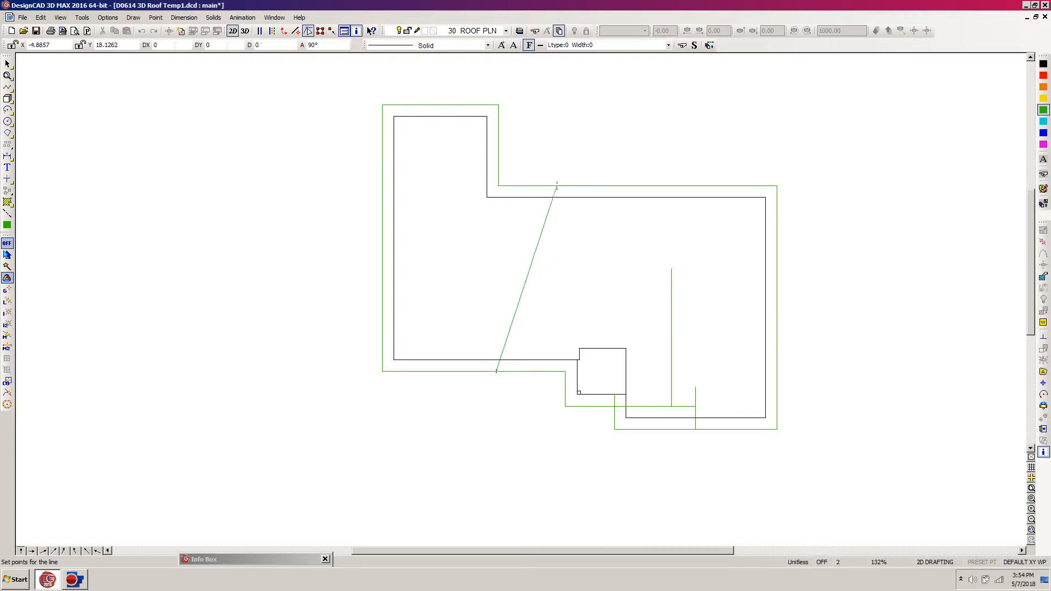
{"action": "key", "text": "Escape"}
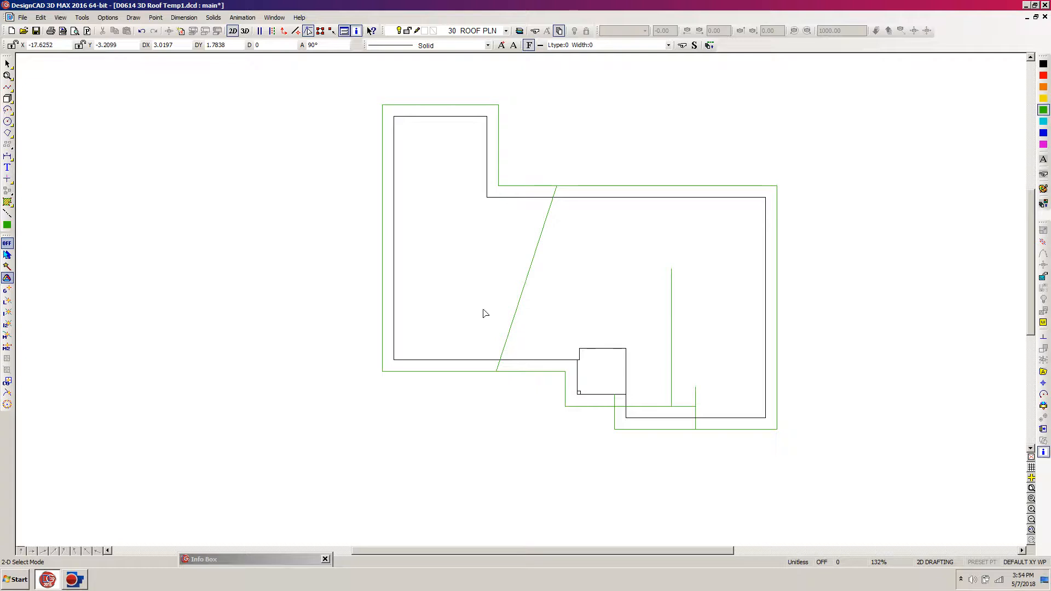
Draw a horizontal ridge line from the midpoint of the slanted construction line to the right main eave
{"action": "key", "text": "l"}
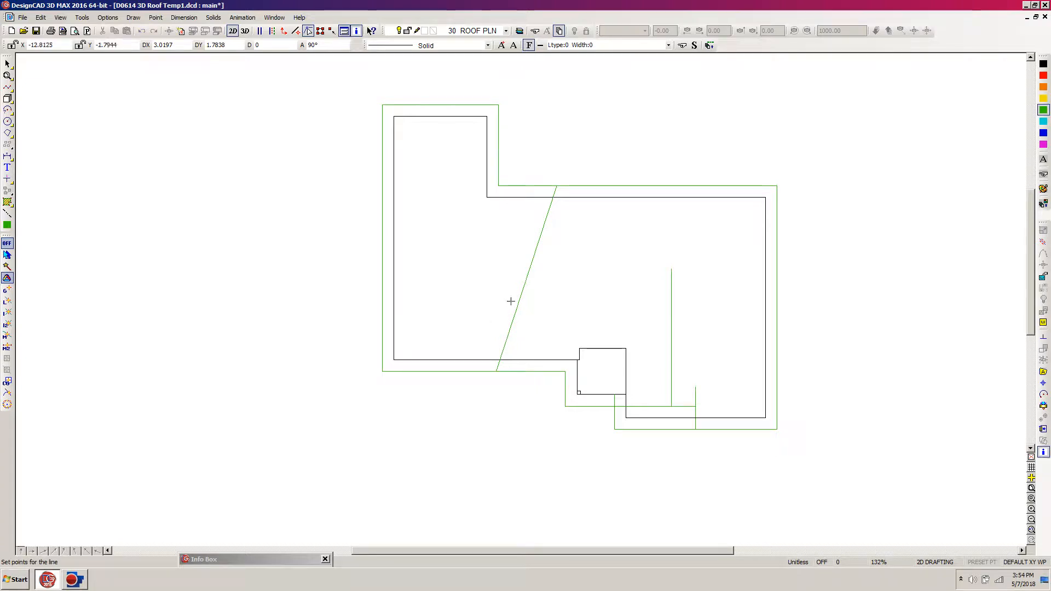
{"action": "left_click", "coordinate": [526, 279]}
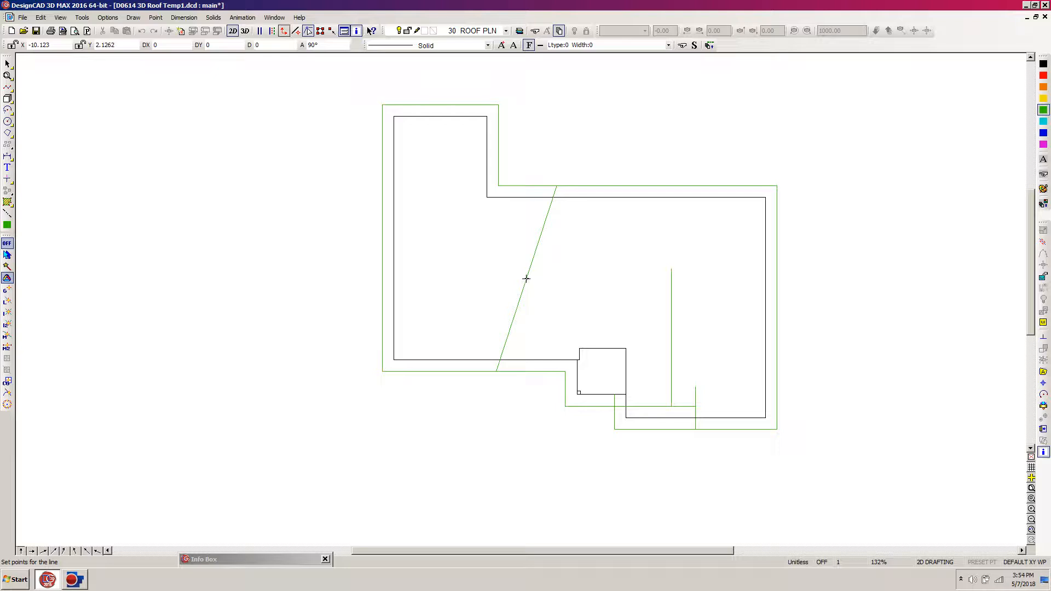
{"action": "left_click", "coordinate": [777, 278]}
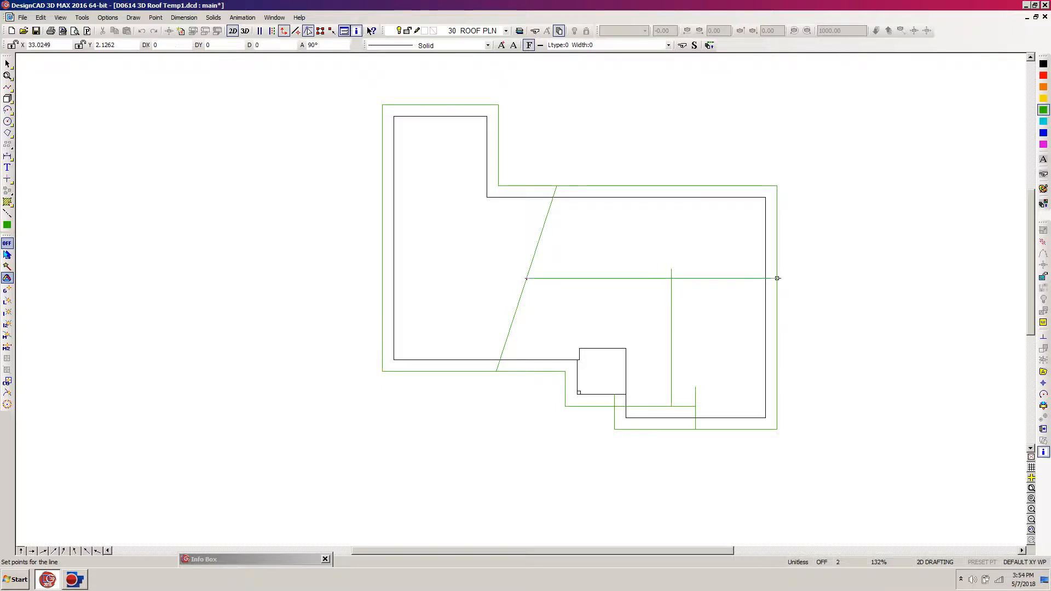
{"action": "key", "text": "Return"}
Extend the horizontal ridge line leftward just past the left eave
{"action": "left_click", "coordinate": [554, 280]}
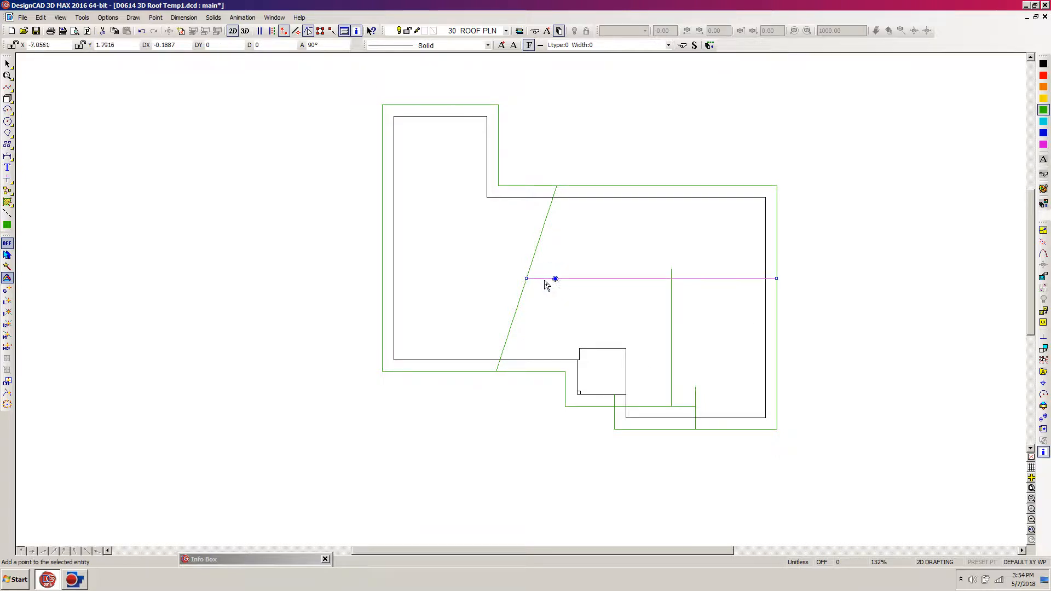
{"action": "key", "text": "e"}
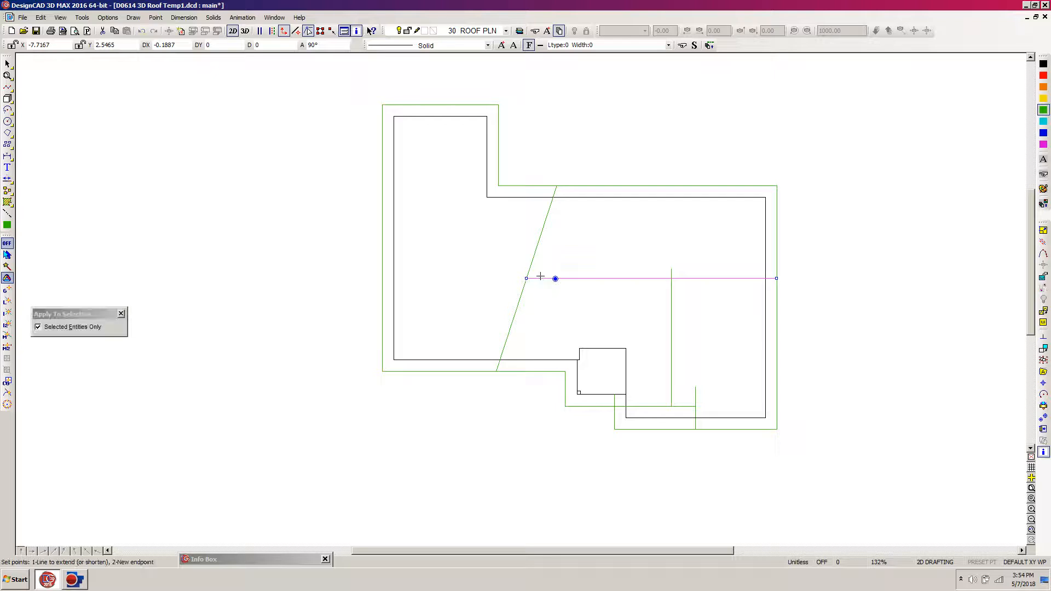
{"action": "left_click", "coordinate": [534, 279]}
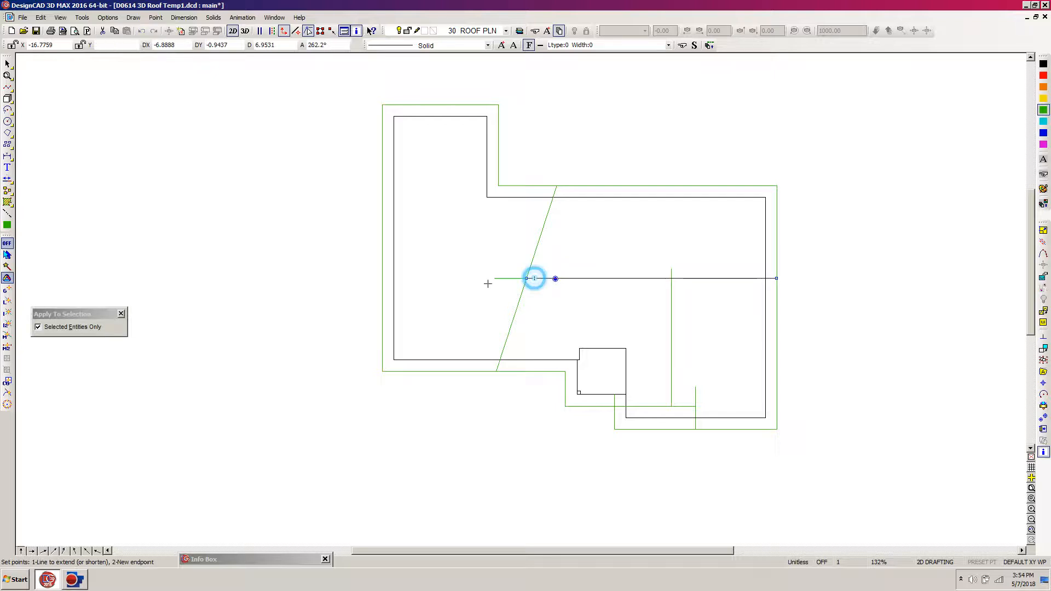
{"action": "left_click", "coordinate": [371, 279]}
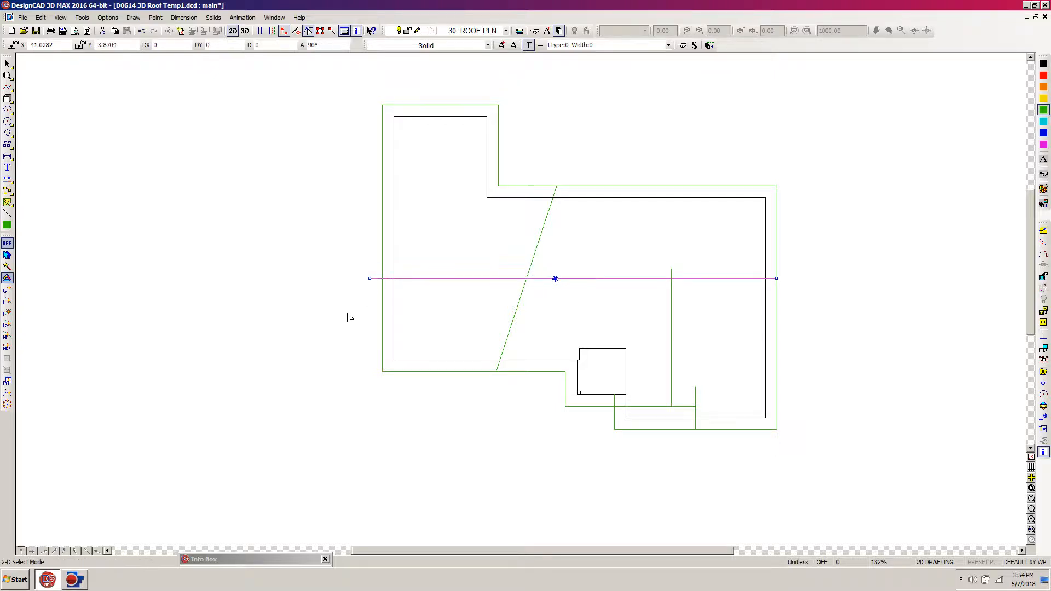
Delete the slanted construction line and trim the horizontal ridge line back to the left eave
{"action": "left_click", "coordinate": [540, 237]}
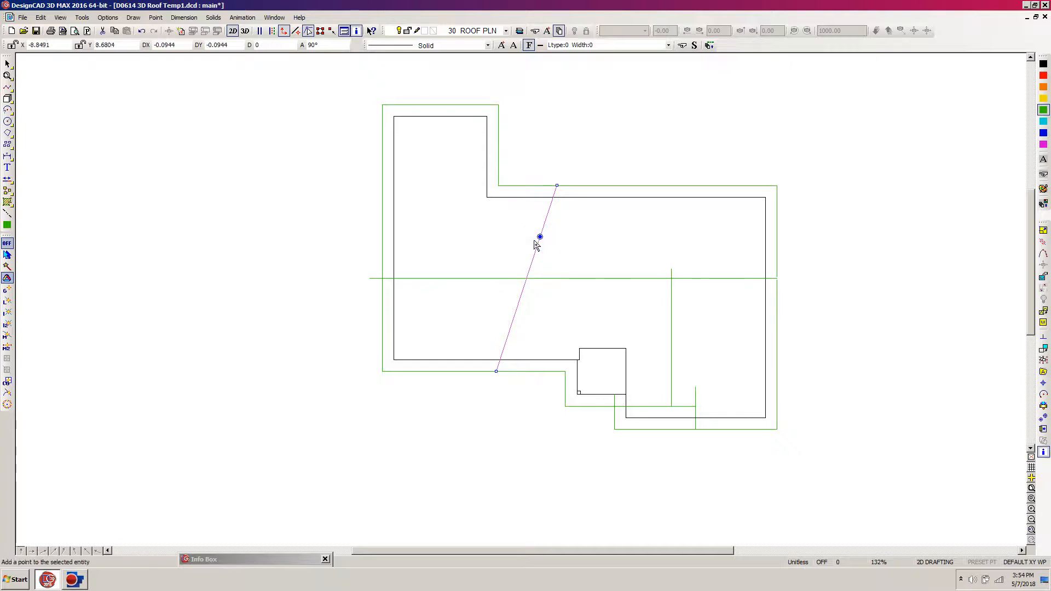
{"action": "key", "text": "Delete"}
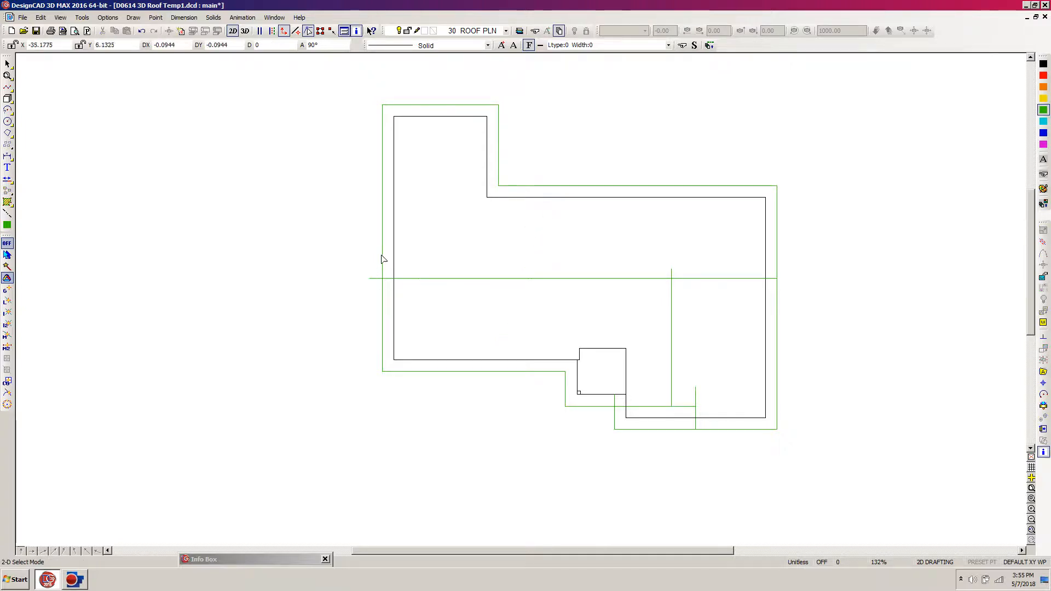
{"action": "key", "text": "t"}
{"action": "left_click", "coordinate": [369, 278]}
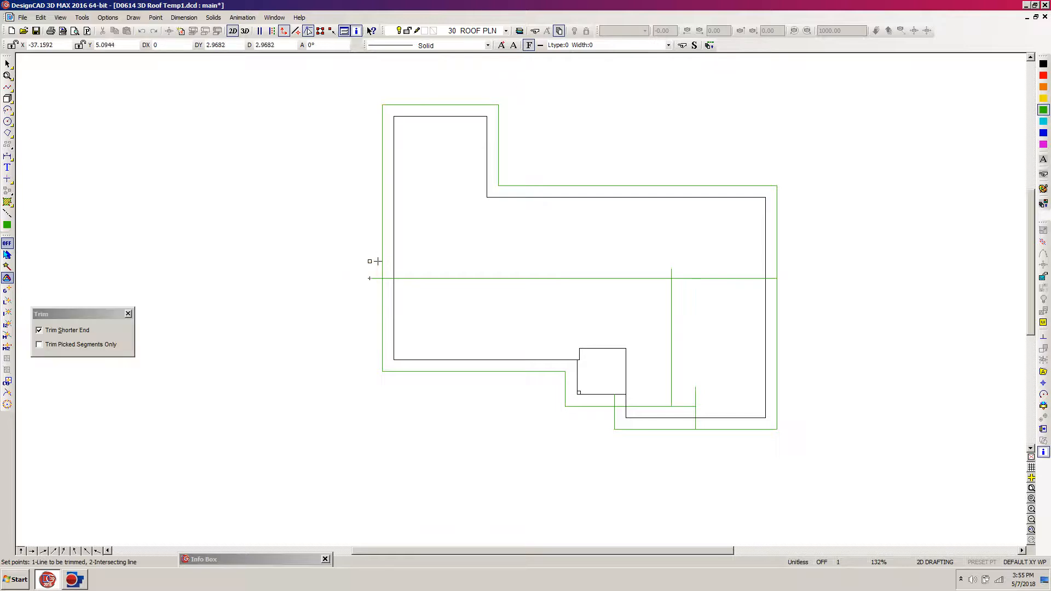
{"action": "key", "text": "Escape"}
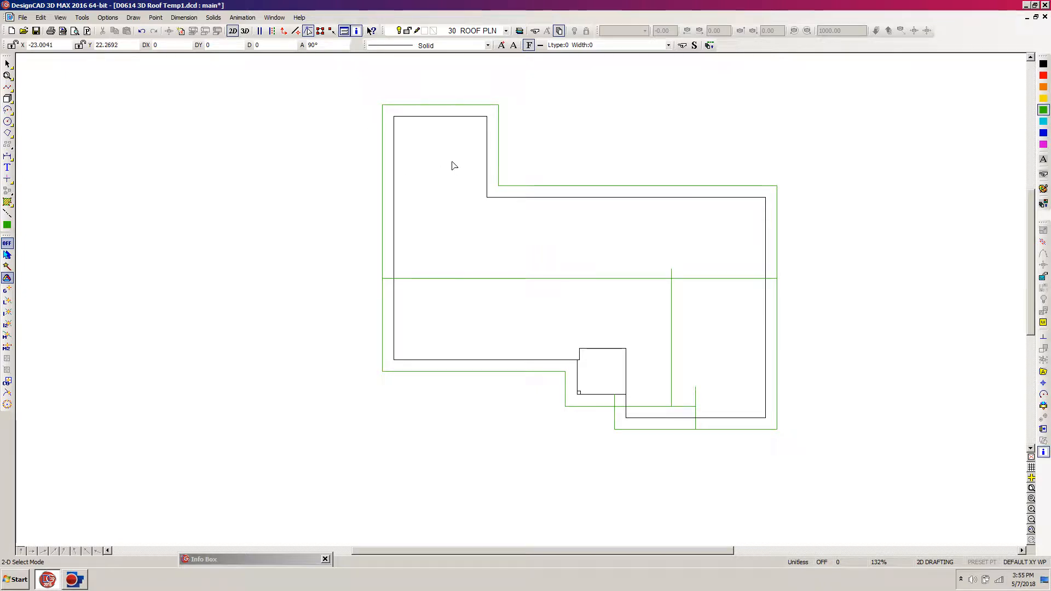
Draw a hip line inward from the upper wing's left eave corner, restricted to 135 or 315 degrees
{"action": "key", "text": "l"}
{"action": "left_click", "coordinate": [382, 105]}
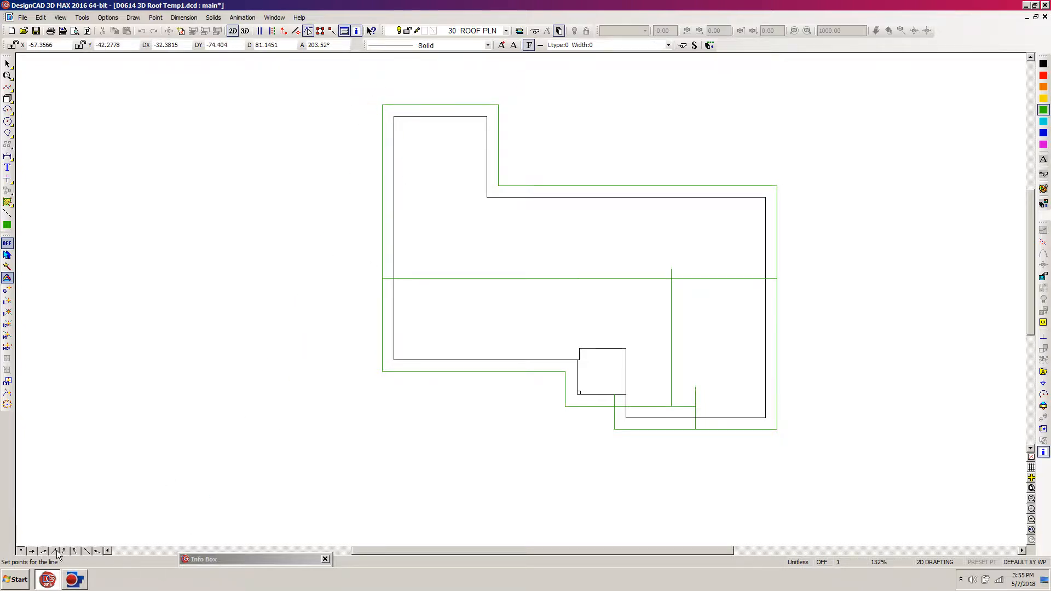
{"action": "left_click", "coordinate": [86, 551]}
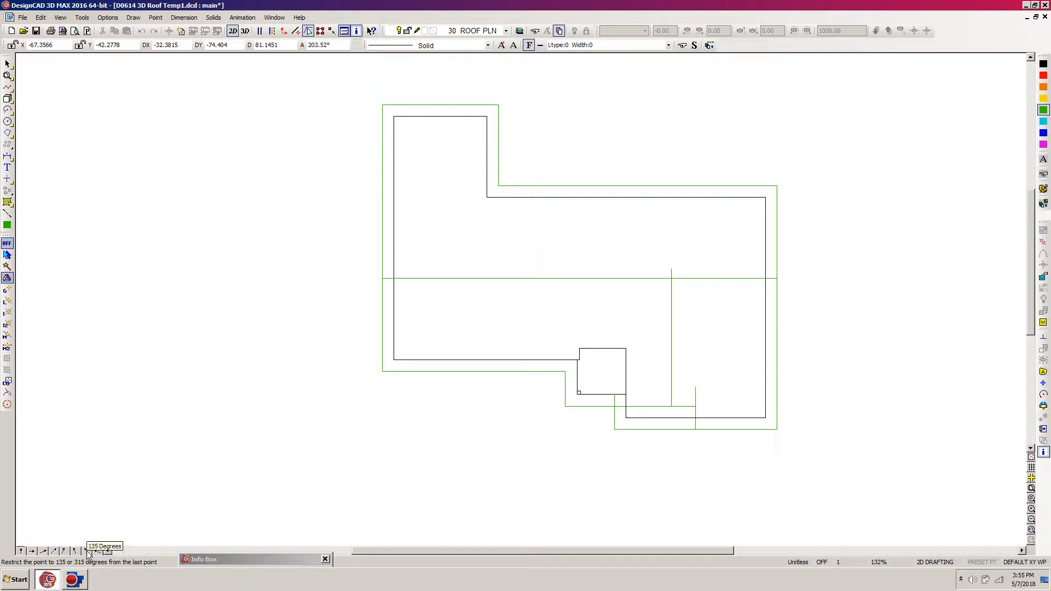
{"action": "left_click", "coordinate": [446, 174]}
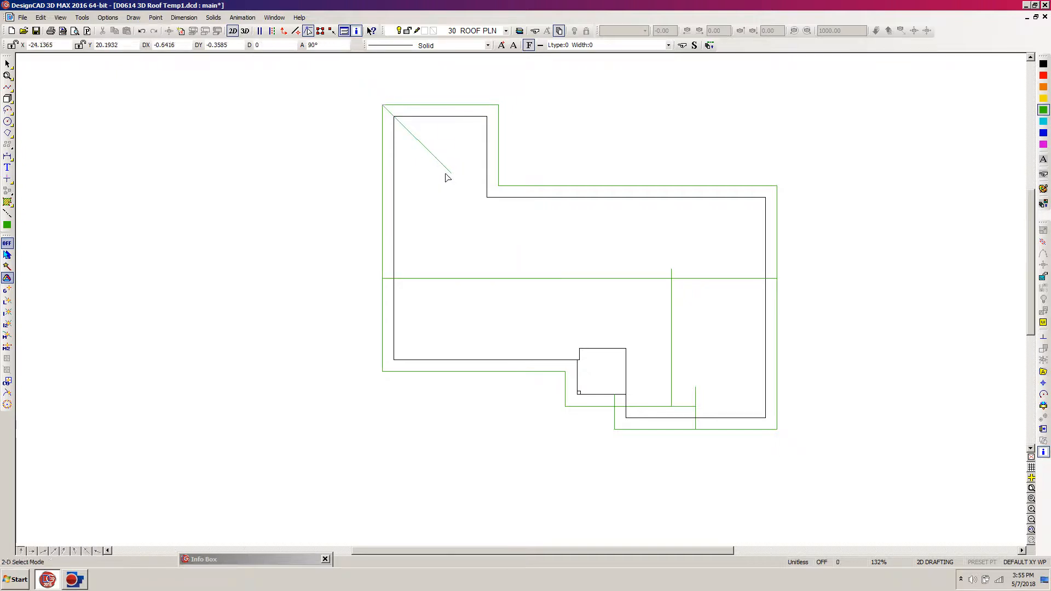
Draw a hip line at 225 degrees from the upper wing's right eave corner, crossing the first hip
{"action": "key", "text": "l"}
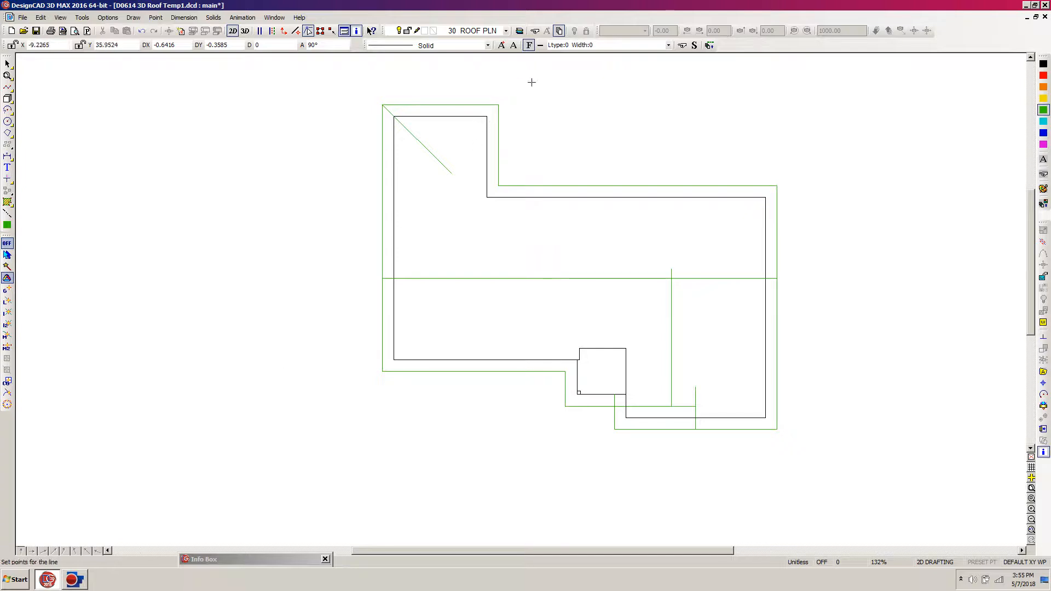
{"action": "left_click", "coordinate": [497, 105]}
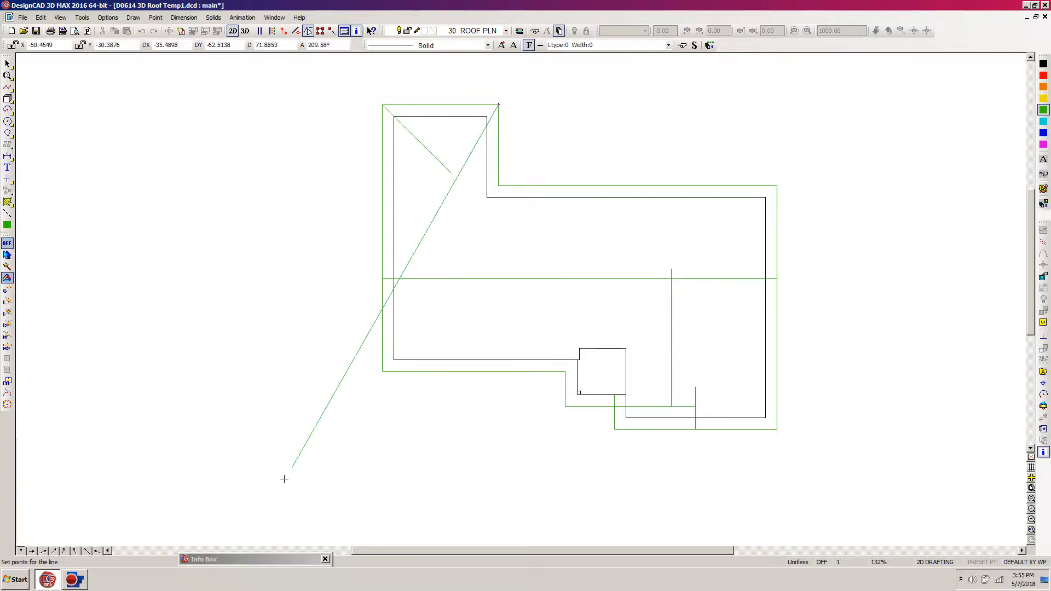
{"action": "left_click", "coordinate": [55, 551]}
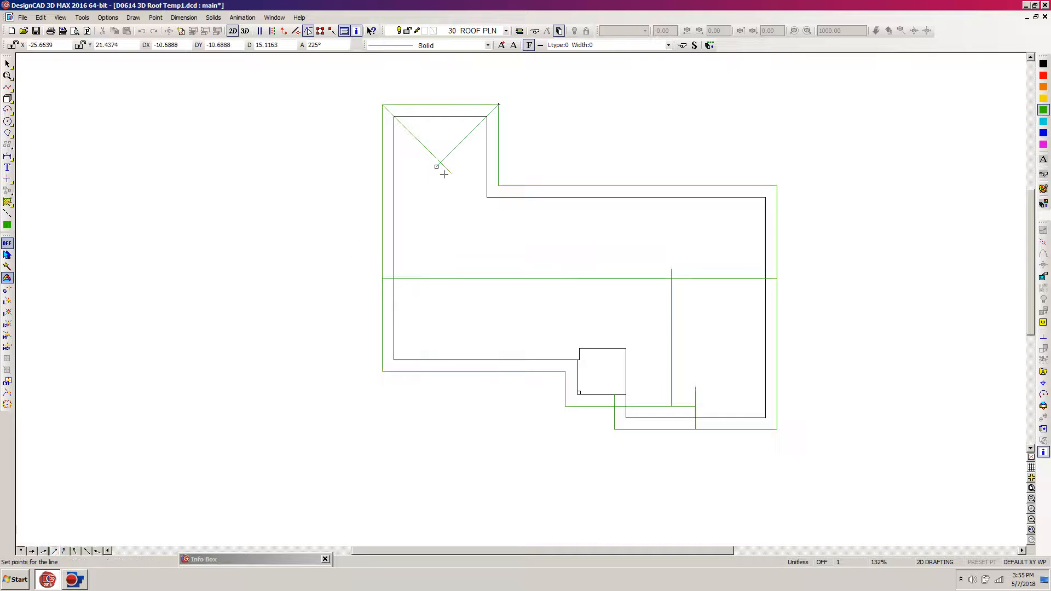
{"action": "left_click", "coordinate": [428, 179]}
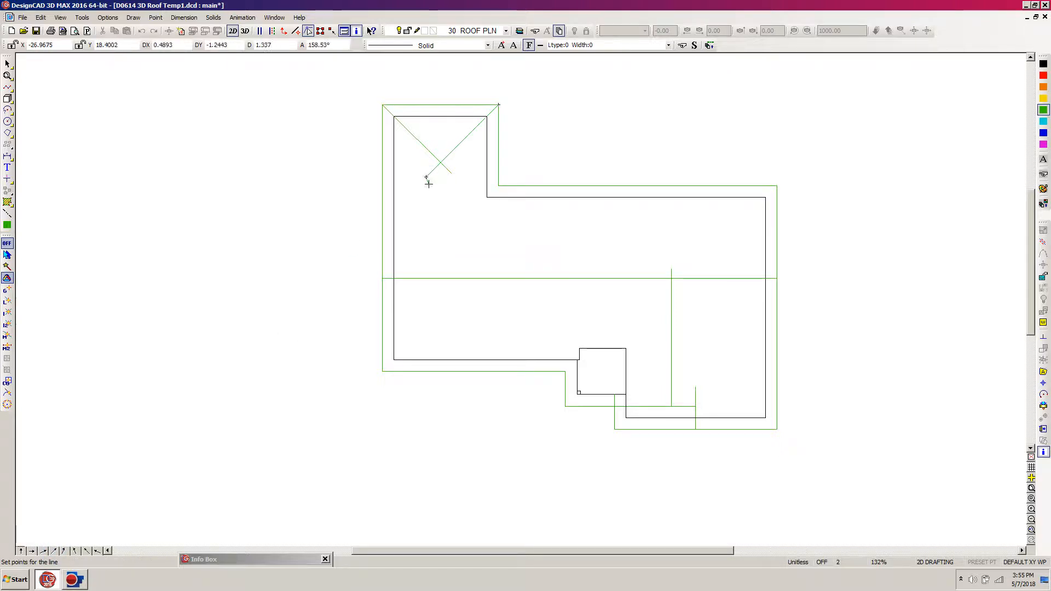
{"action": "key", "text": "Return"}
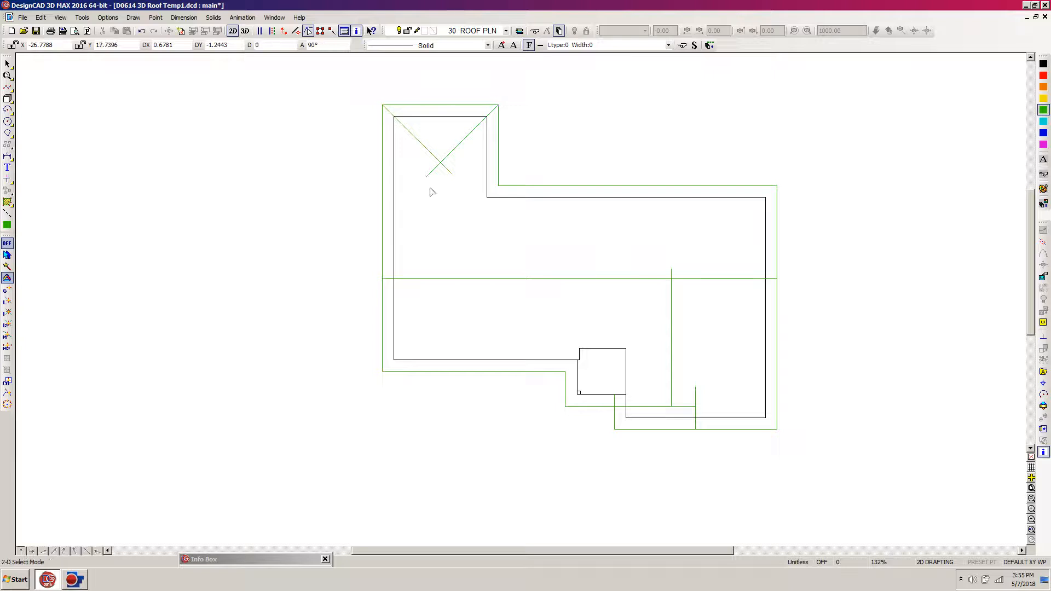
Trim both hip lines of the upper wing to their intersection
{"action": "key", "text": "t"}
{"action": "left_click", "coordinate": [428, 172]}
{"action": "left_click", "coordinate": [448, 172]}
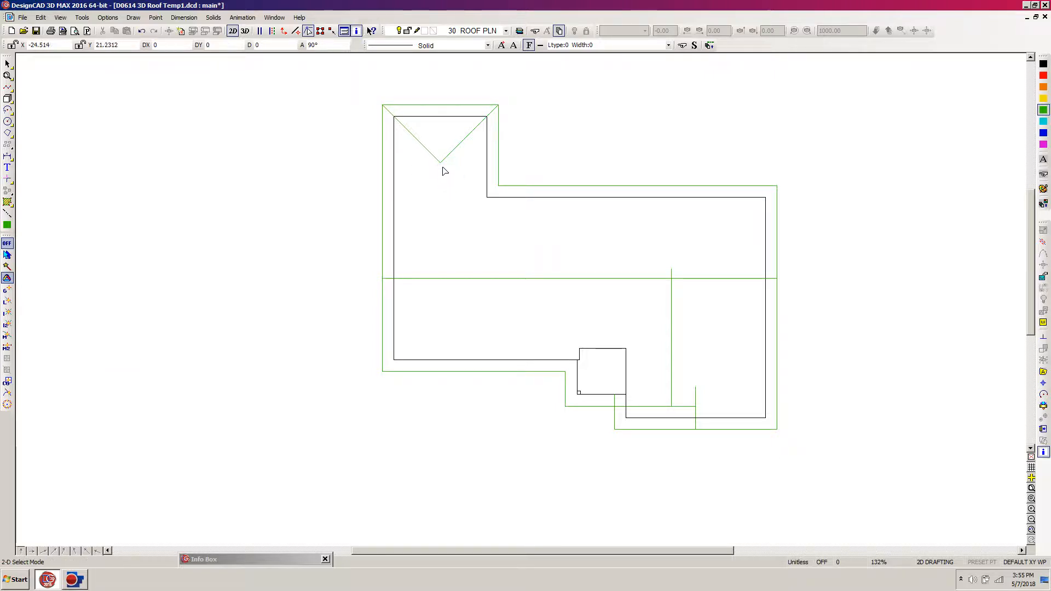
Draw a vertical ridge line down from the intersection of the upper wing's two hips, ending short of the horizontal ridge
{"action": "key", "text": "l"}
{"action": "left_click", "coordinate": [441, 161]}
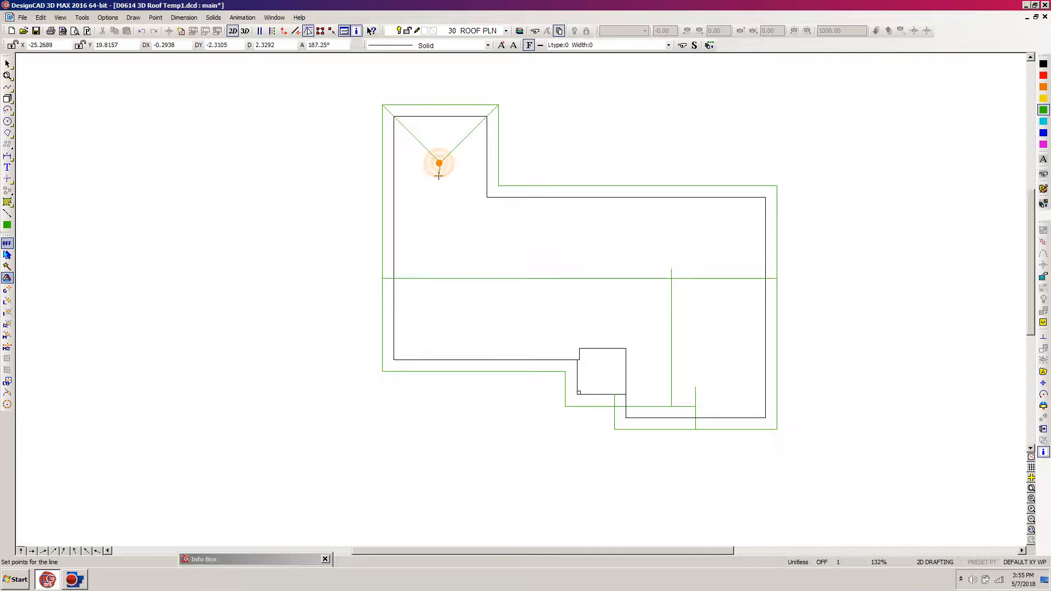
{"action": "key", "text": "o"}
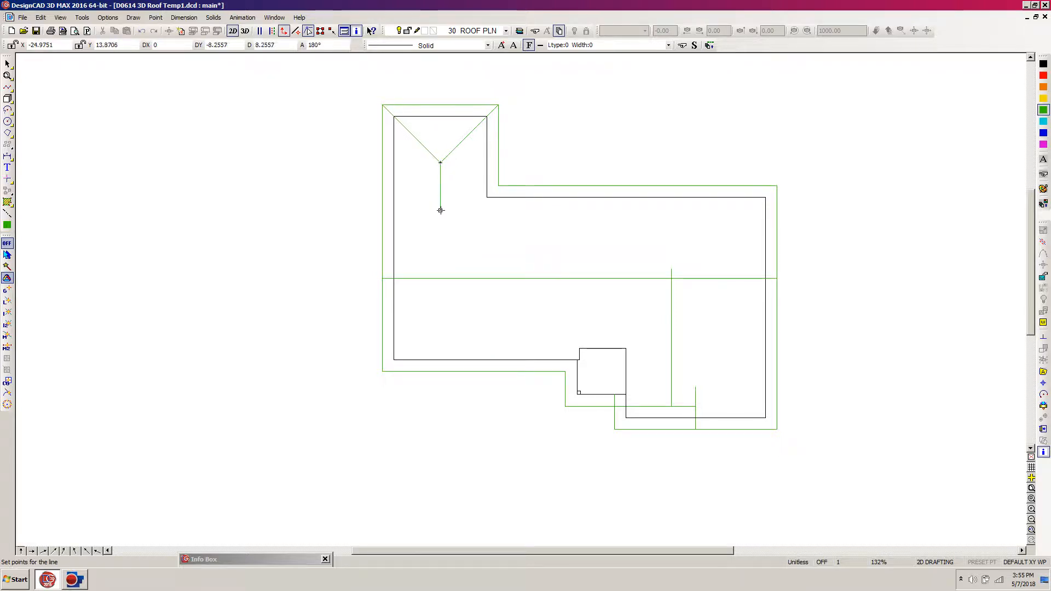
{"action": "left_click", "coordinate": [441, 254]}
{"action": "key", "text": "Escape"}
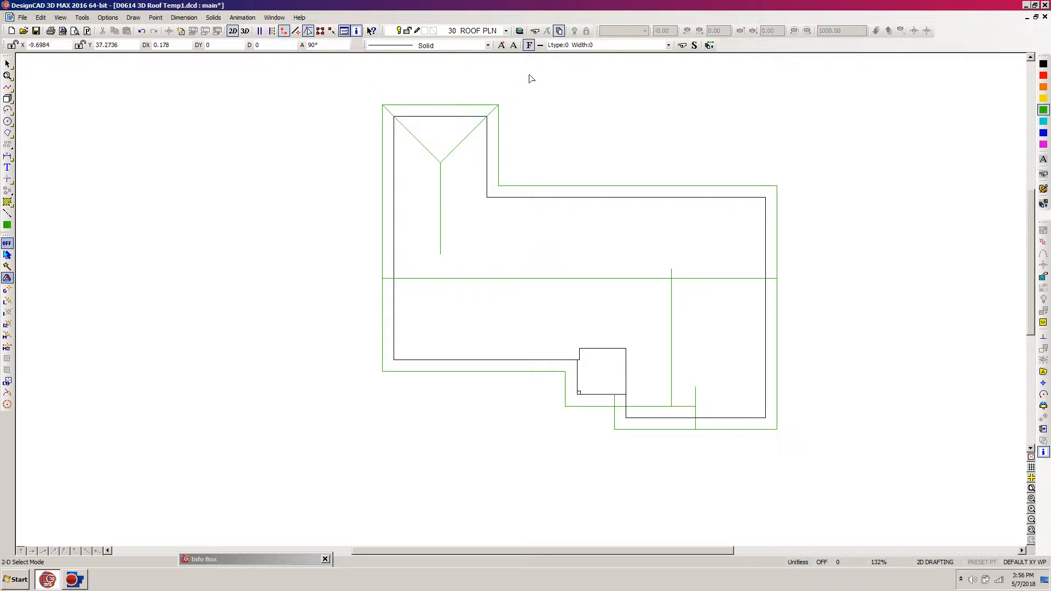
Select both upper-wing hip lines and set their selection handle at the wing's right eave corner
{"action": "left_click_drag", "start_coordinate": [526, 80], "coordinate": [338, 177]}
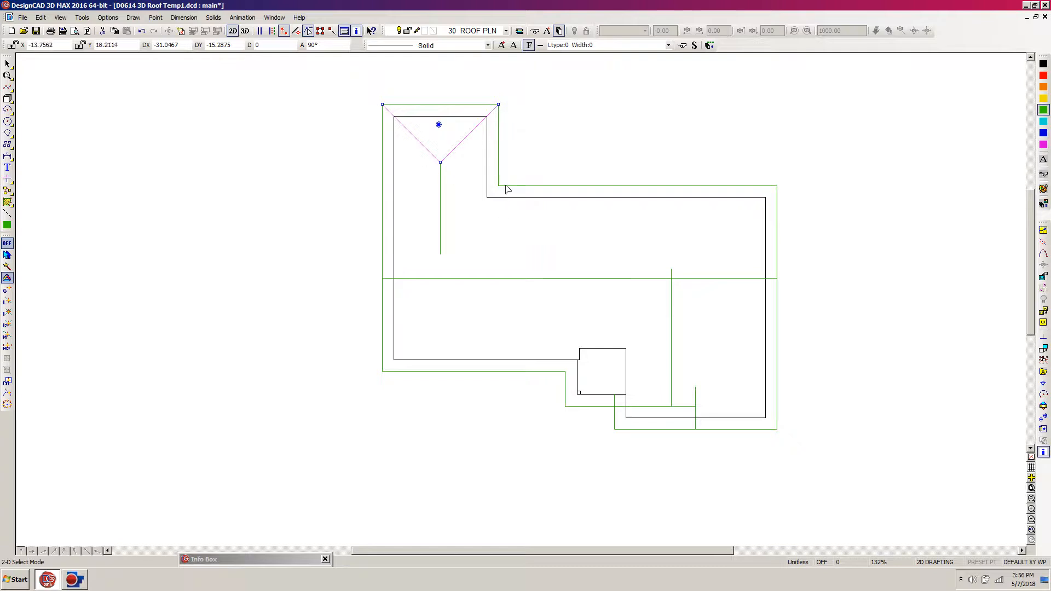
{"action": "left_click", "coordinate": [1044, 418]}
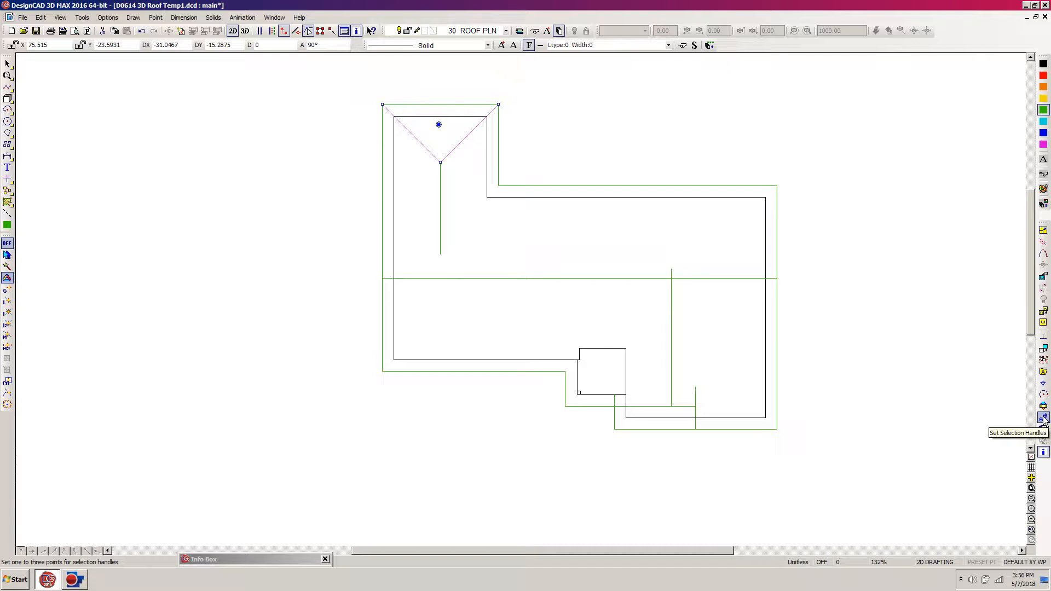
{"action": "left_click", "coordinate": [1044, 418]}
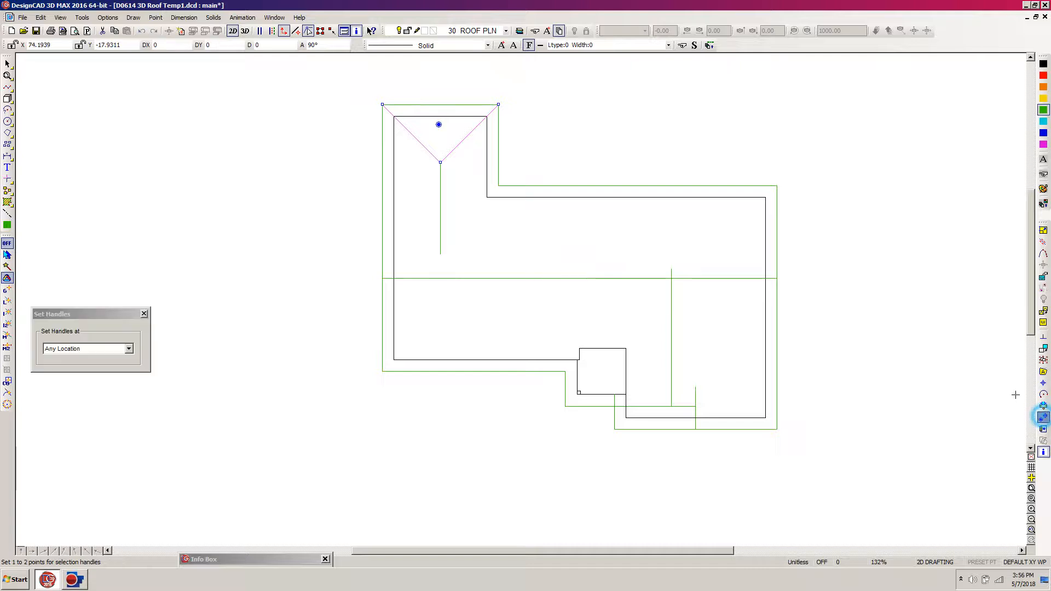
{"action": "left_click", "coordinate": [509, 94]}
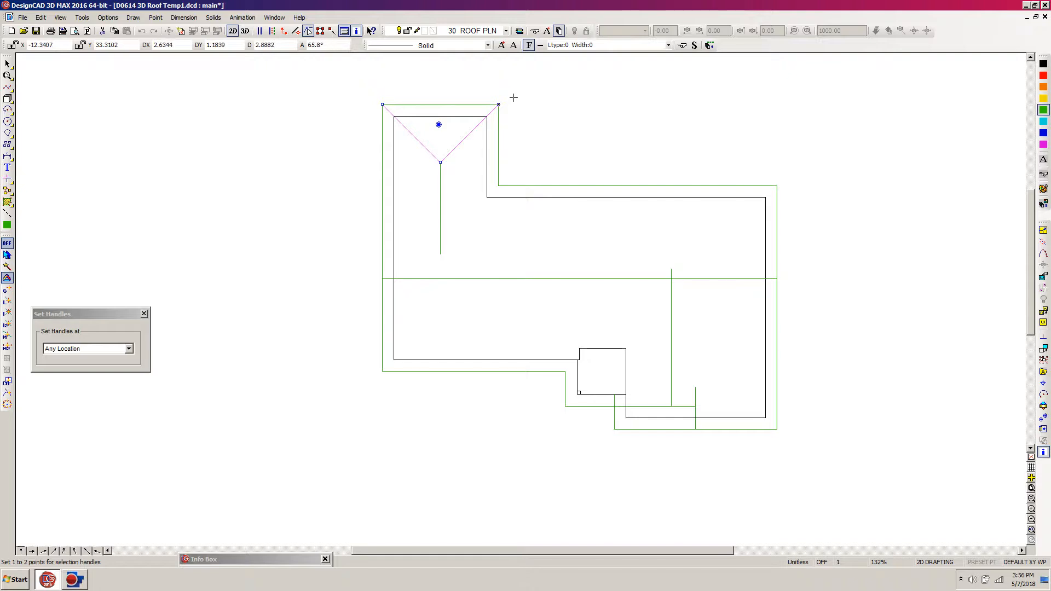
{"action": "left_click", "coordinate": [497, 104]}
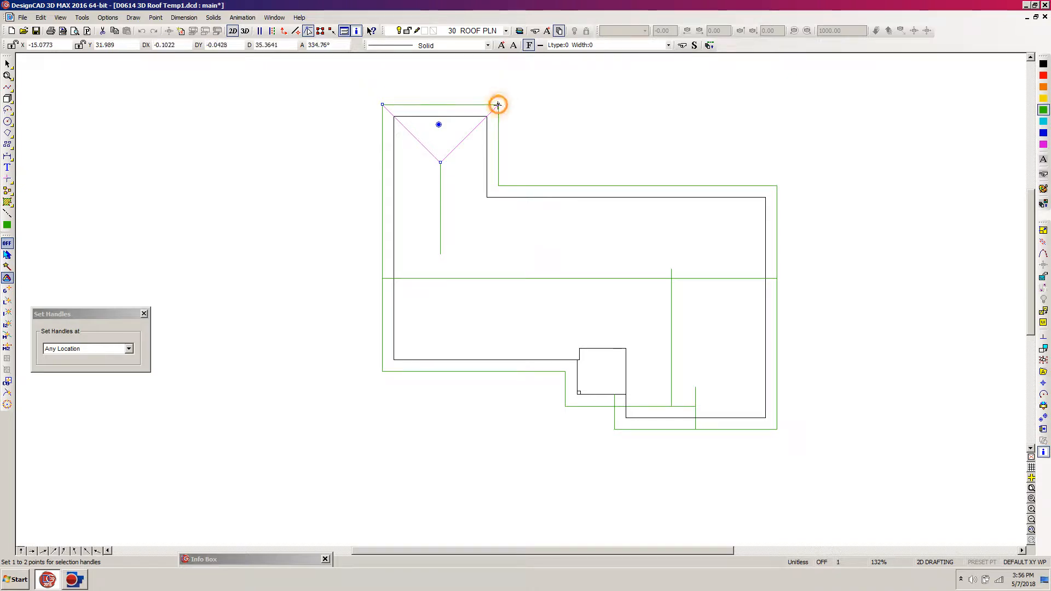
{"action": "key", "text": "Return"}
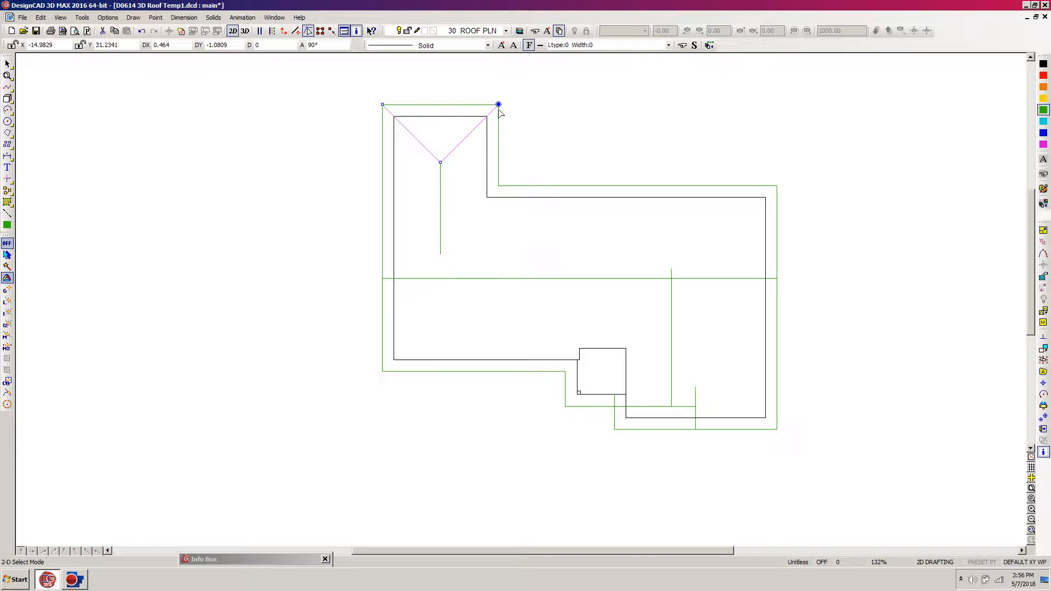
Copy the two selected hip lines from the handle straight down to the inner eave corner beside the upper wing
{"action": "left_click", "coordinate": [498, 104], "text": "ctrl"}
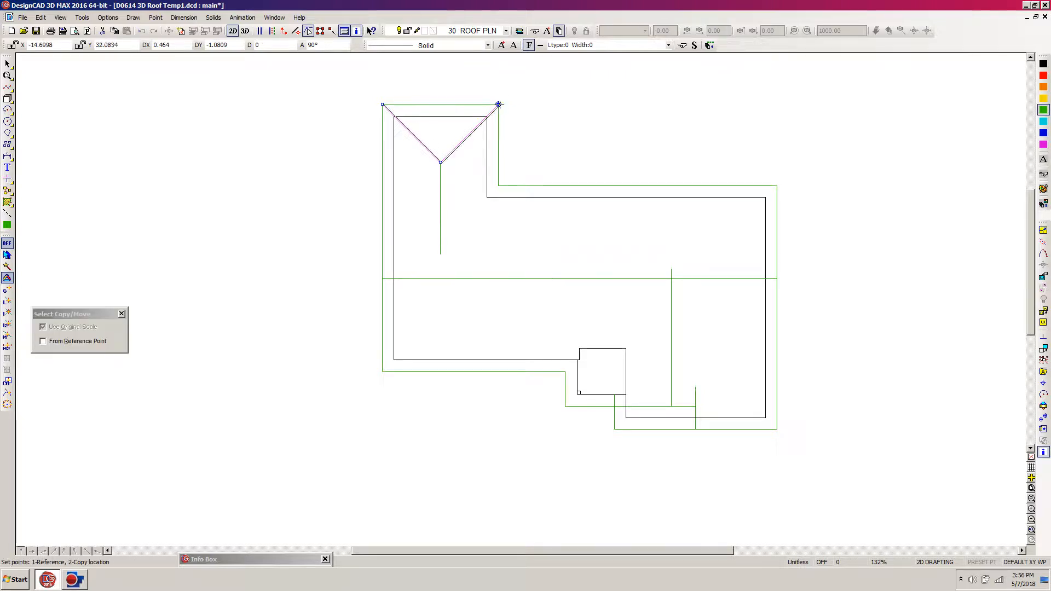
{"action": "left_click", "coordinate": [499, 185]}
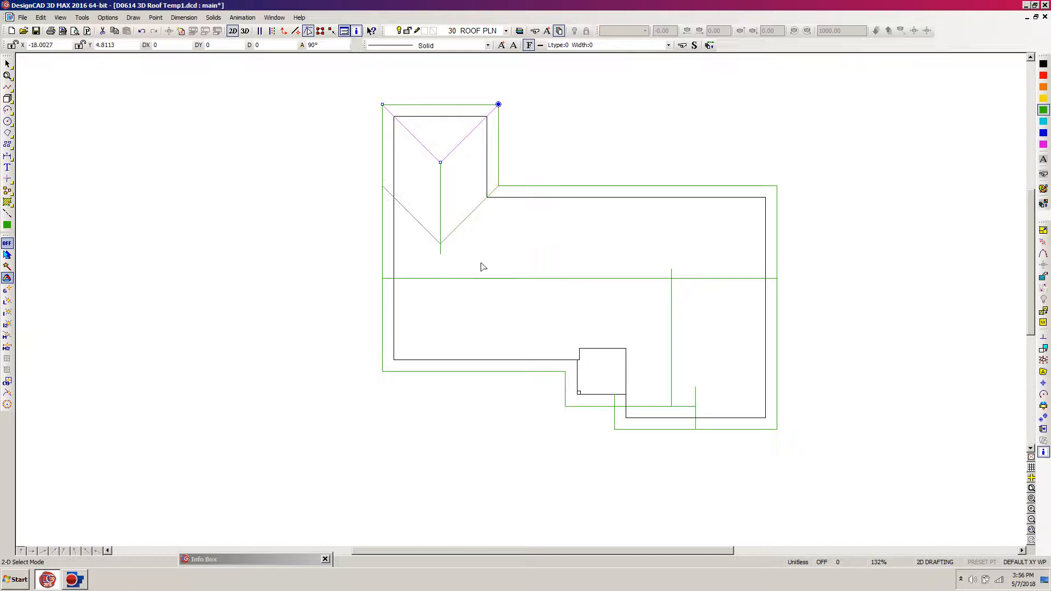
{"action": "left_click", "coordinate": [486, 222]}
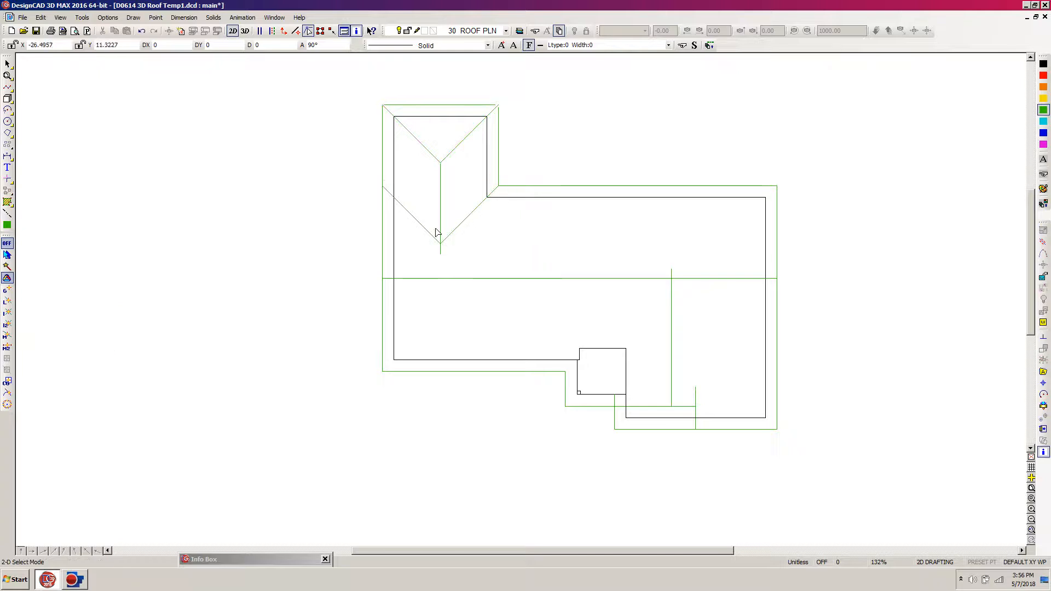
Trim the lower end of the upper wing's vertical ridge line to the copied diagonal lines
{"action": "key", "text": "t"}
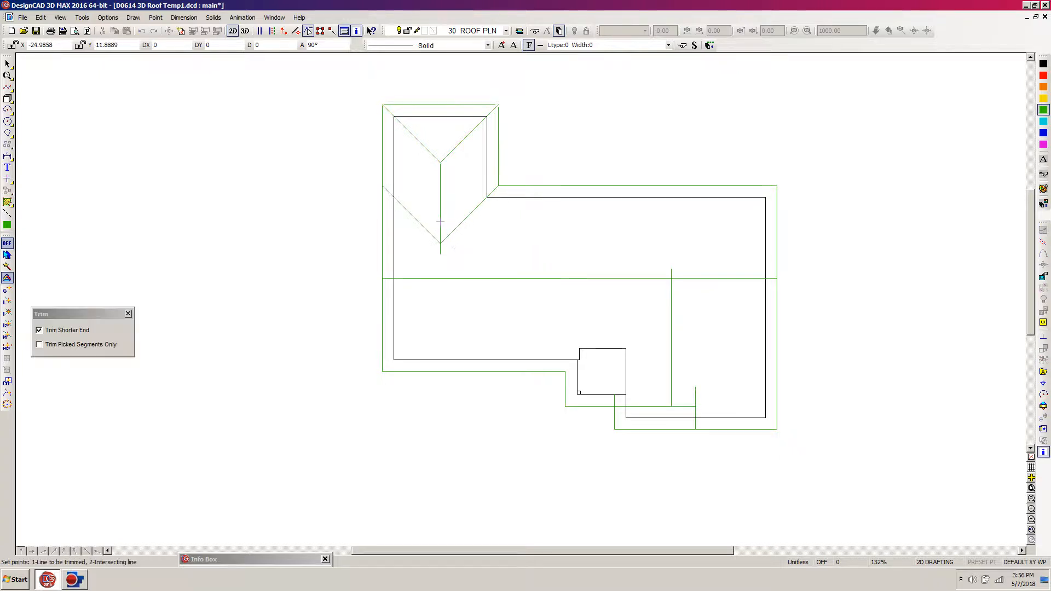
{"action": "left_click", "coordinate": [440, 221]}
{"action": "left_click", "coordinate": [452, 230]}
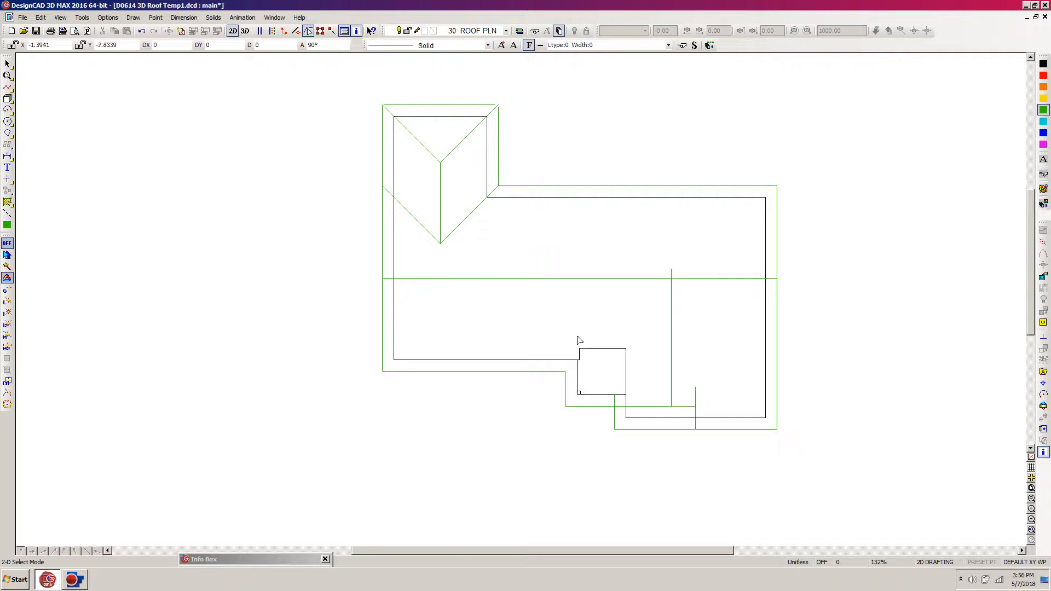
Draw a 45-degree valley line from the lower inner eave corner past the horizontal ridge, and trim it to meet the lower wing's vertical ridge
{"action": "key", "text": "l"}
{"action": "left_click", "coordinate": [566, 371]}
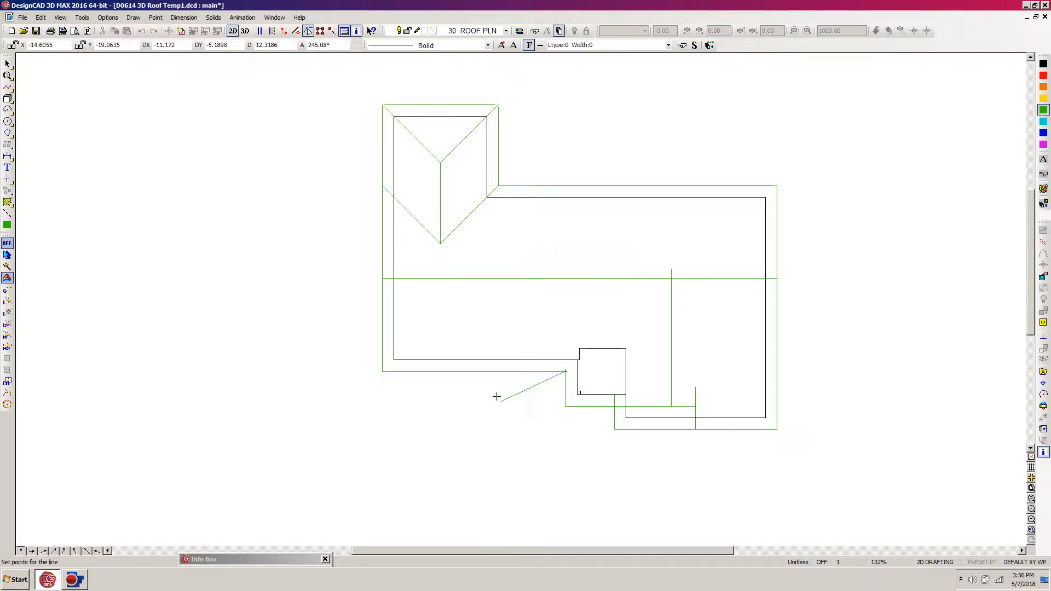
{"action": "left_click", "coordinate": [56, 551]}
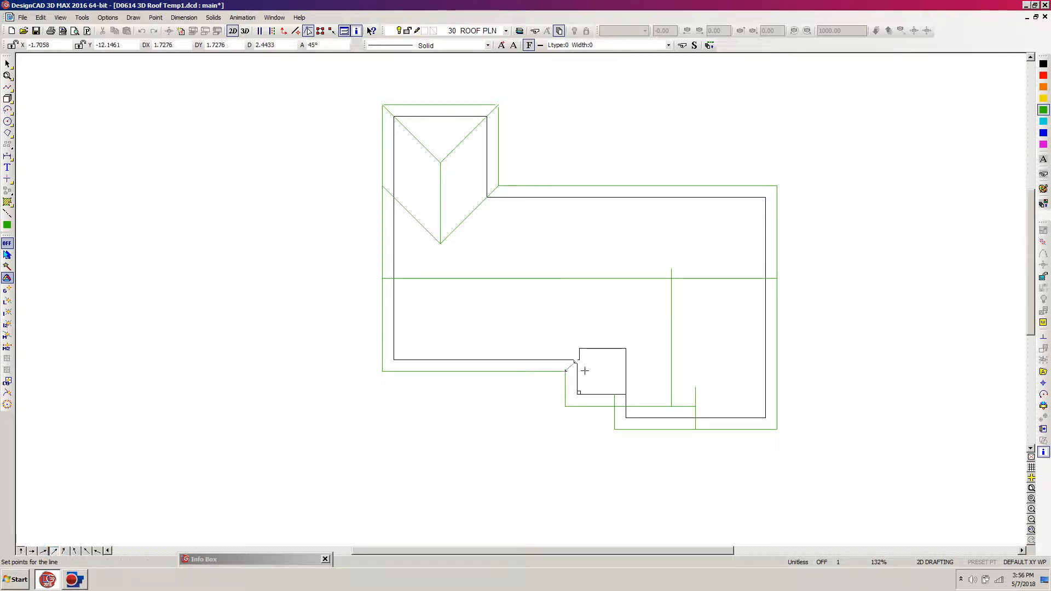
{"action": "left_click", "coordinate": [681, 258]}
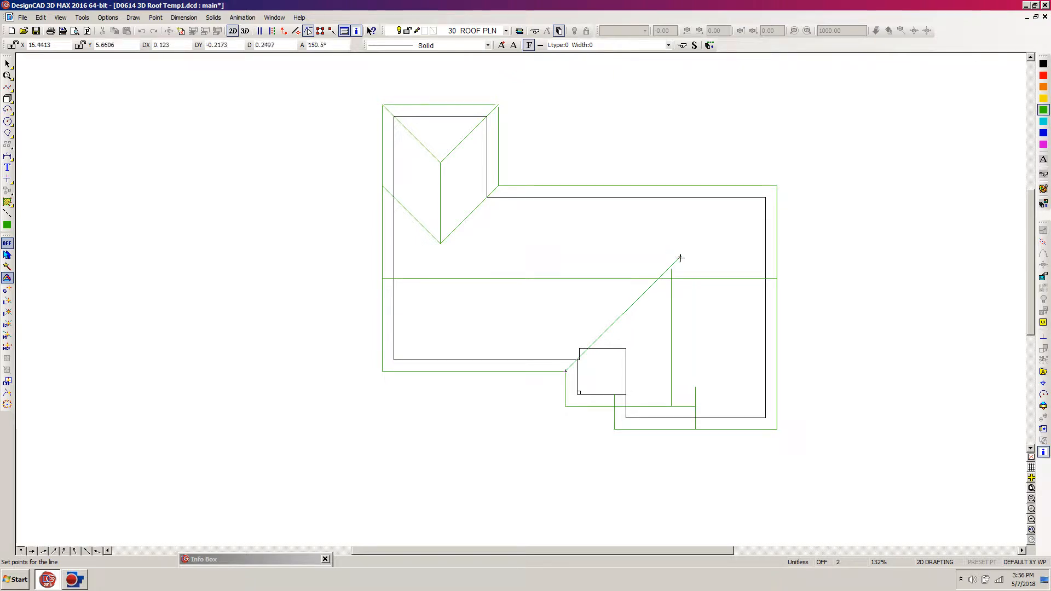
{"action": "key", "text": "Return"}
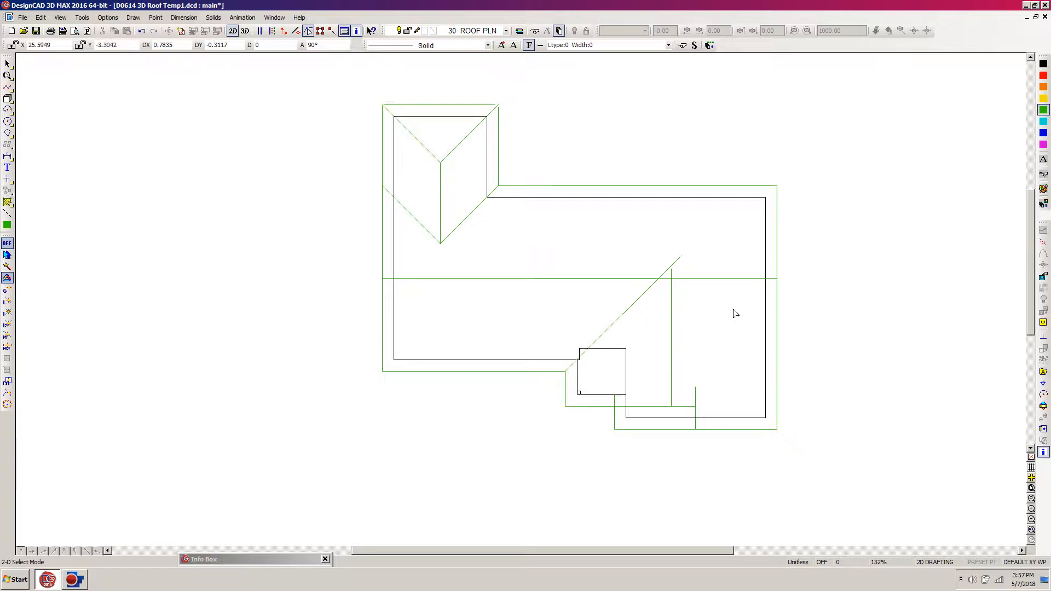
{"action": "key", "text": "t"}
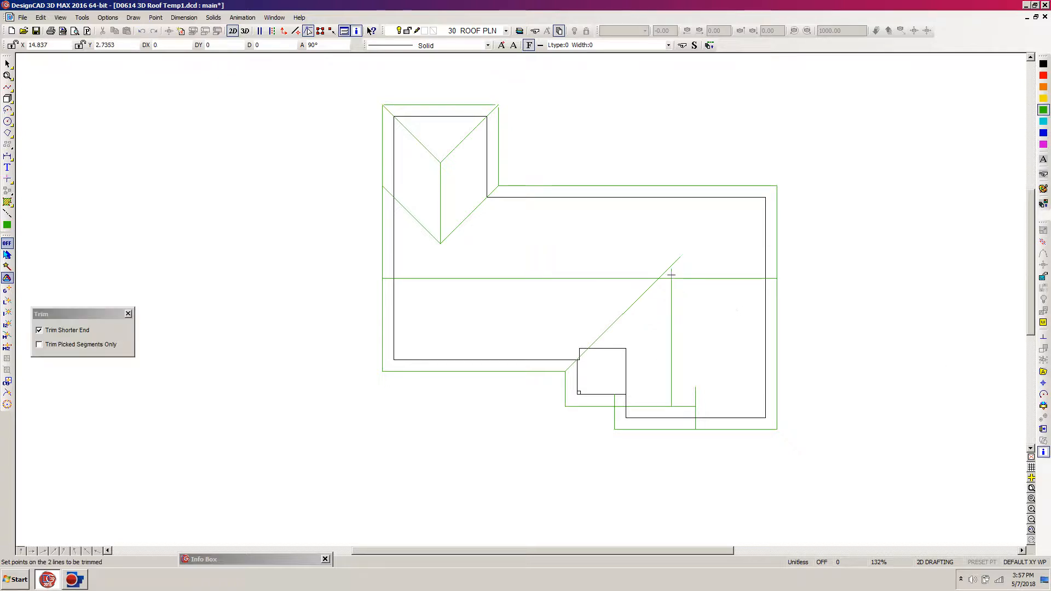
{"action": "left_click", "coordinate": [671, 272]}
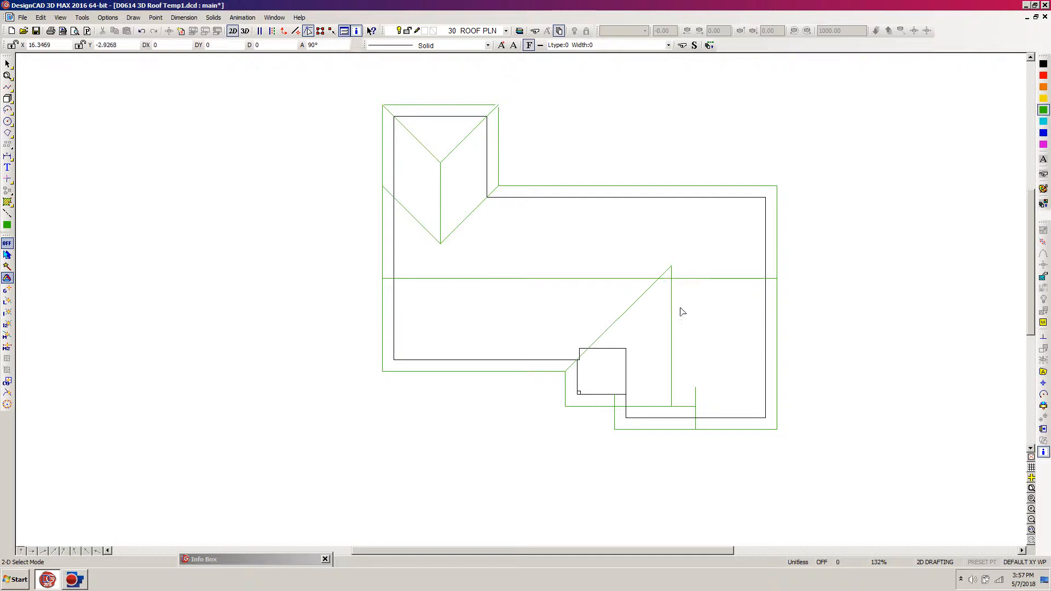
Mirror a copy of the valley line normal to the X axis at the upper end of the lower wing's vertical ridge
{"action": "left_click", "coordinate": [670, 266]}
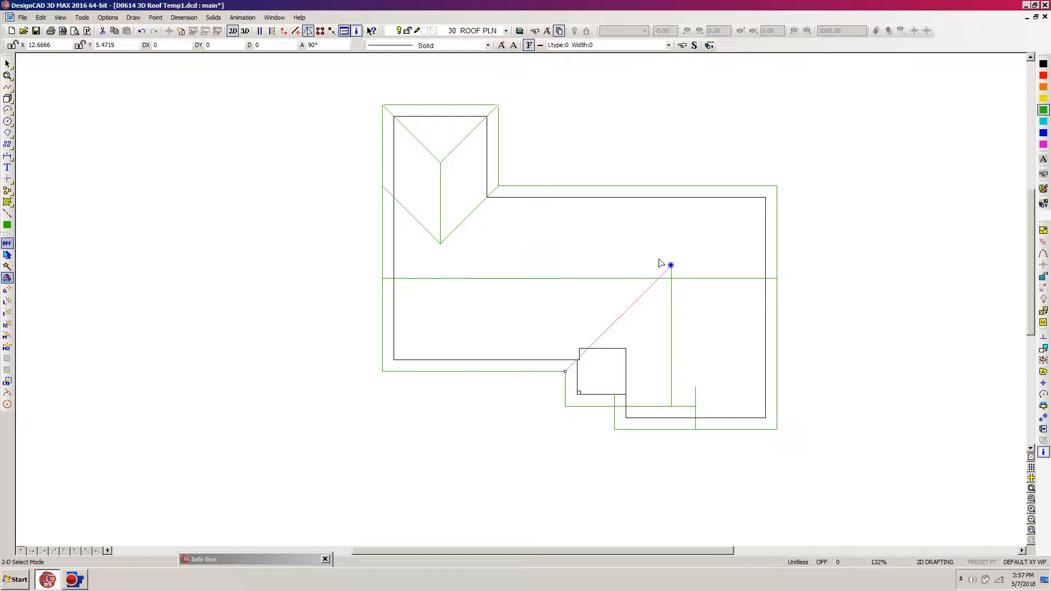
{"action": "key", "text": "m"}
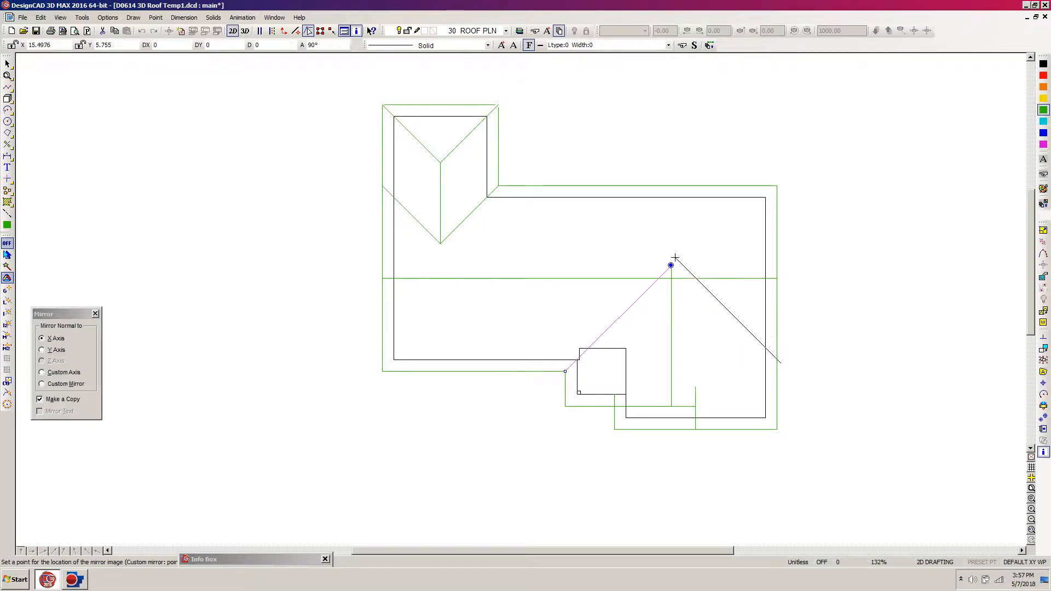
{"action": "left_click", "coordinate": [672, 264]}
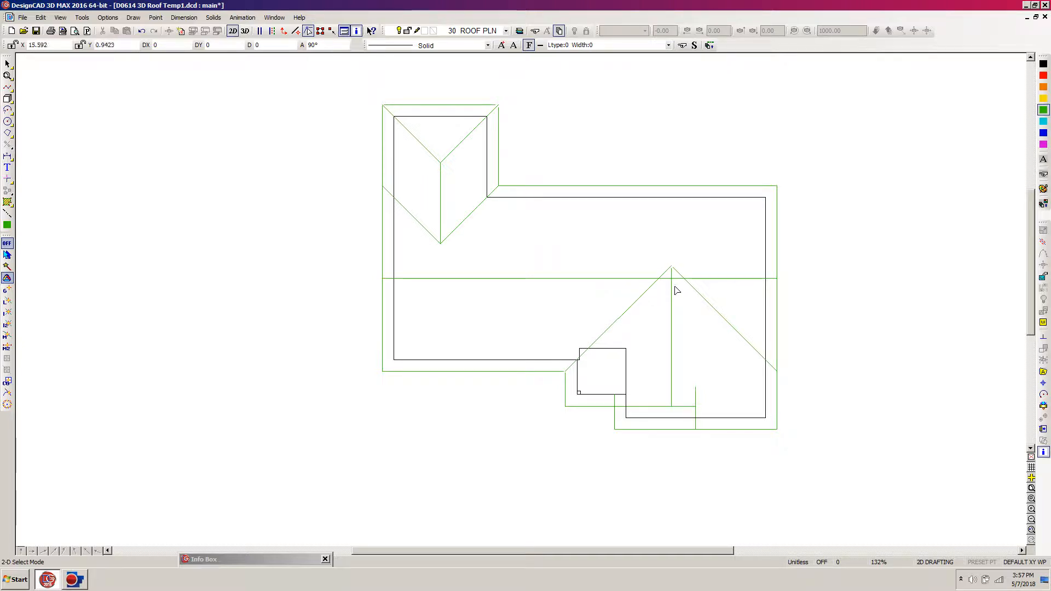
Trim the upper ends of both diagonal valley lines back to the horizontal ridge
{"action": "left_click", "coordinate": [645, 277]}
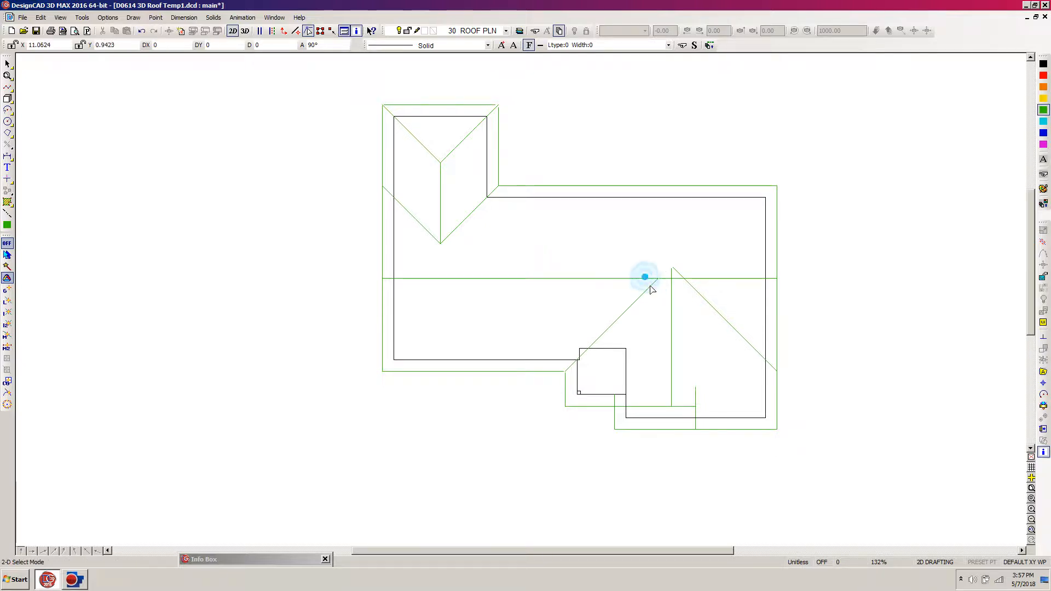
{"action": "key", "text": "space"}
{"action": "left_click", "coordinate": [694, 288]}
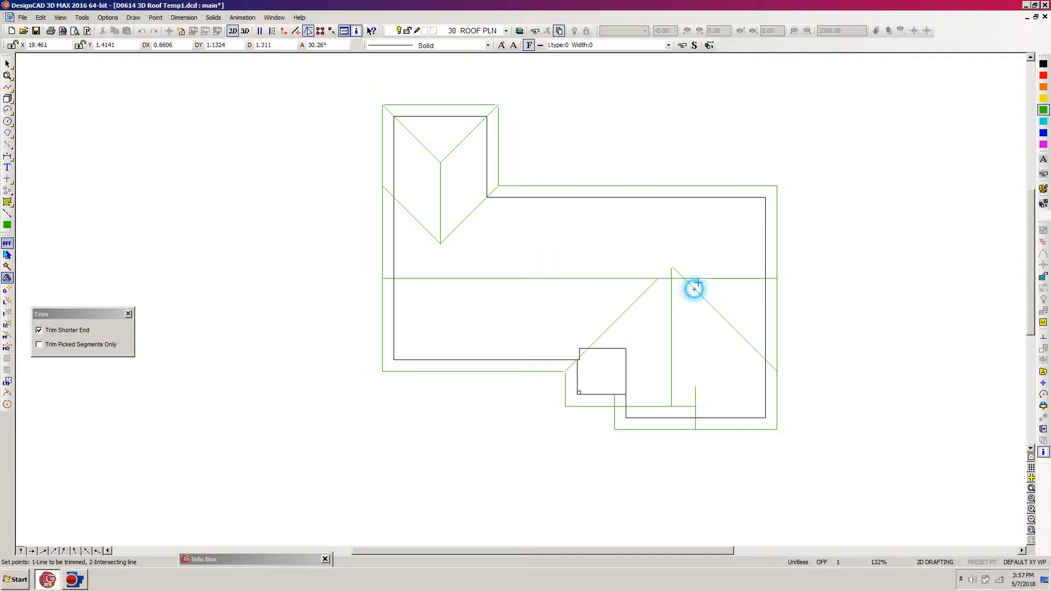
{"action": "left_click", "coordinate": [691, 279]}
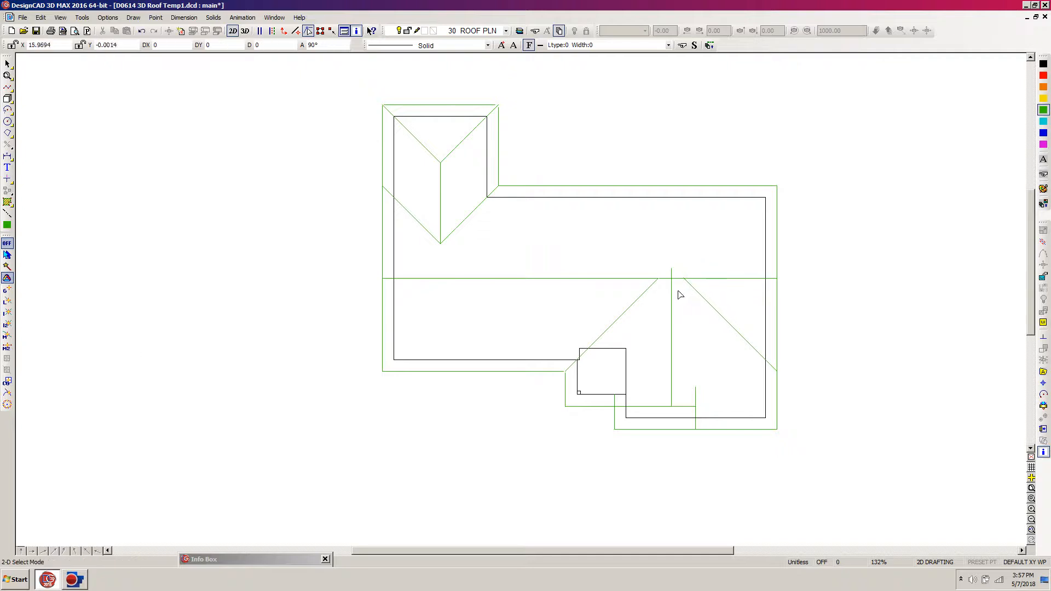
Draw a short line at 135 degrees from the left valley line's upper end, crossing the lower wing's vertical ridge
{"action": "key", "text": "l"}
{"action": "left_click", "coordinate": [657, 278]}
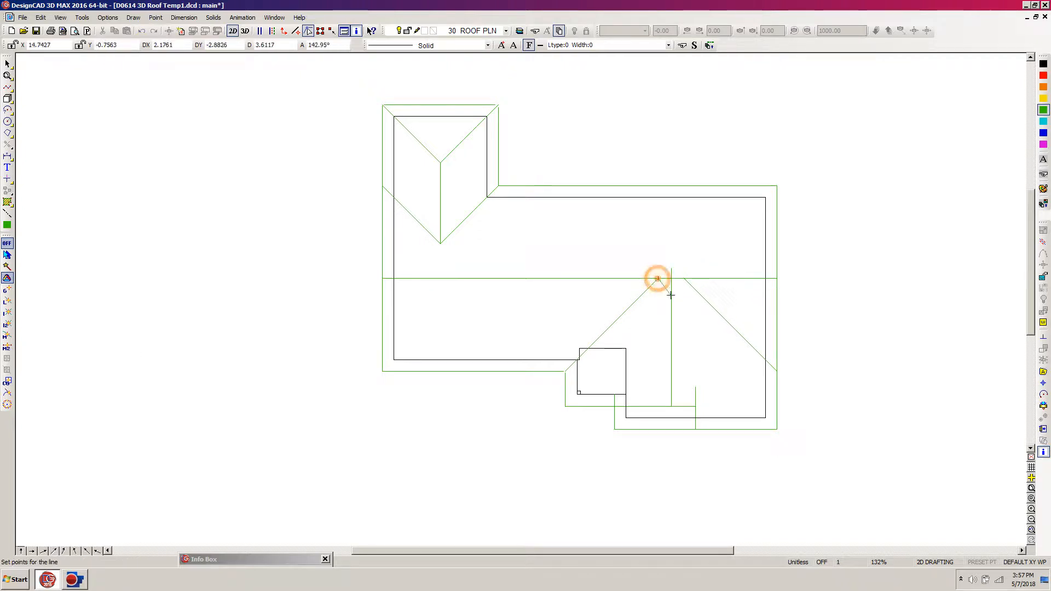
{"action": "left_click", "coordinate": [86, 550]}
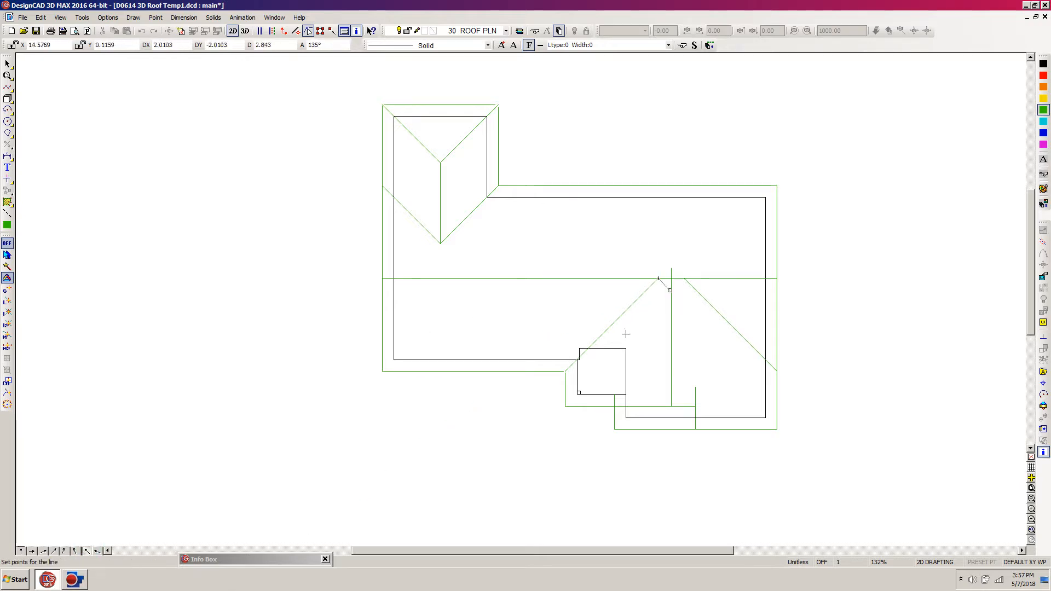
{"action": "left_click", "coordinate": [672, 295]}
{"action": "right_click", "coordinate": [675, 300]}
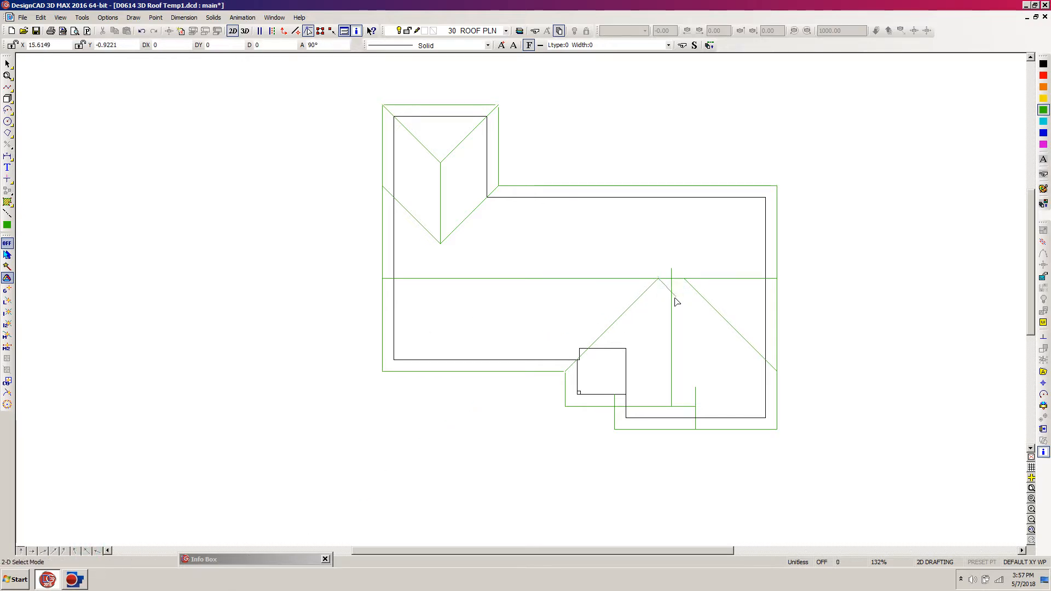
Draw a short line at 225 degrees from the right valley line's upper end, crossing the vertical ridge and the other short line
{"action": "key", "text": "space"}
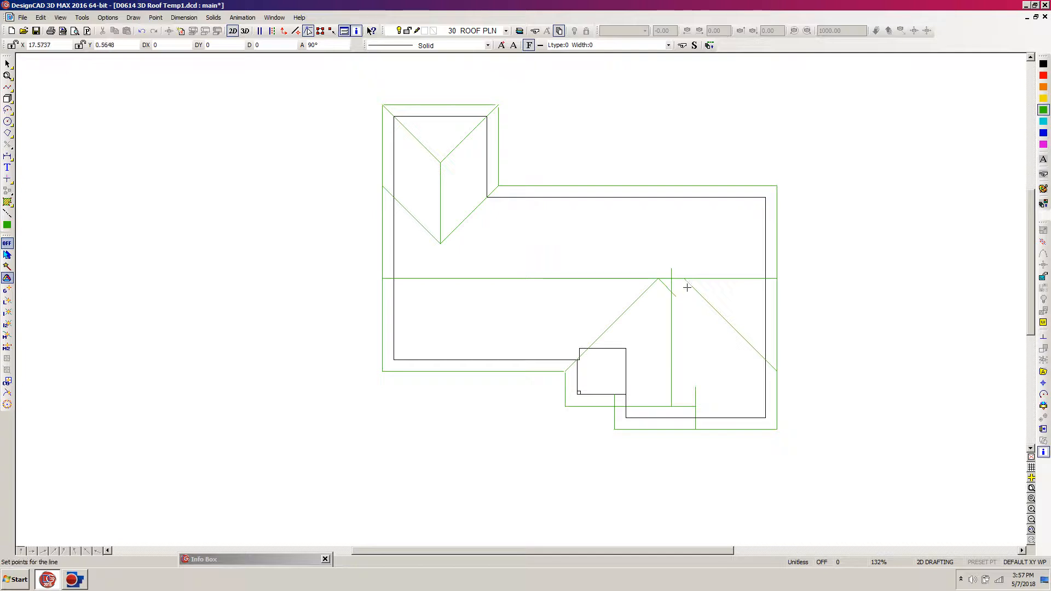
{"action": "left_click", "coordinate": [683, 276]}
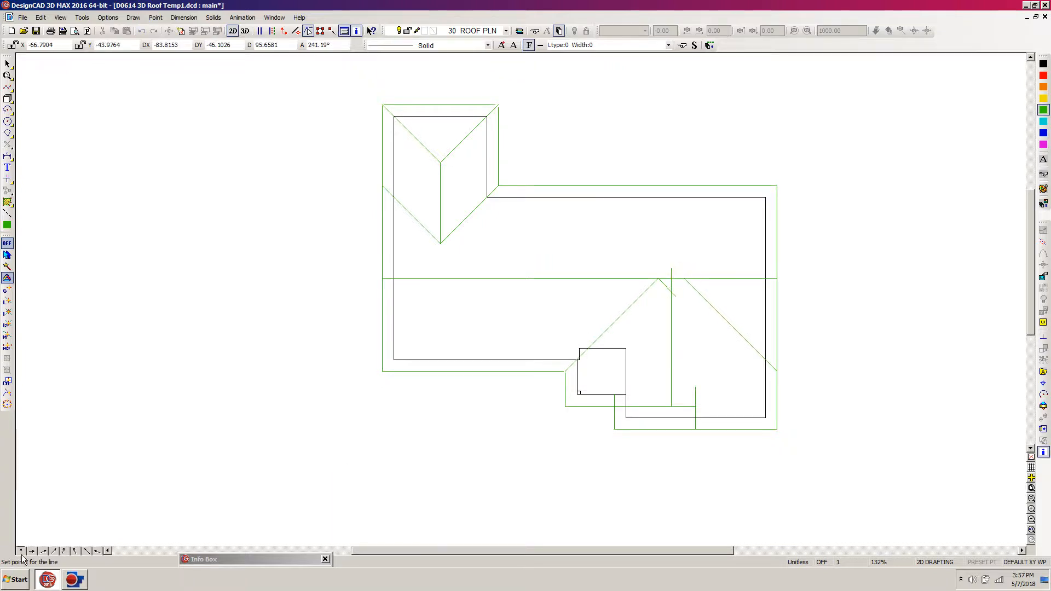
{"action": "left_click", "coordinate": [53, 551]}
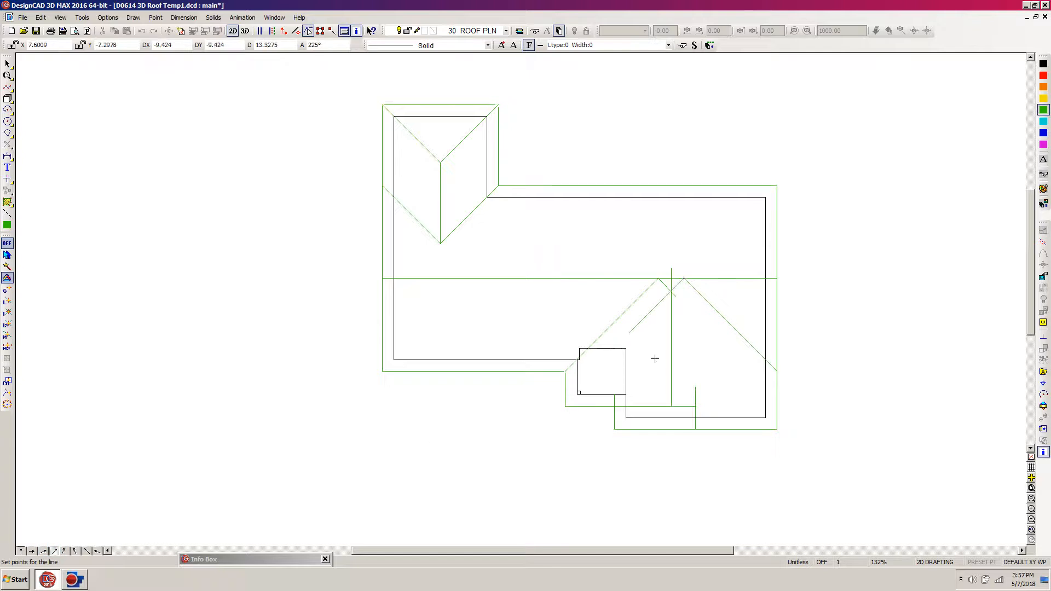
{"action": "left_click", "coordinate": [665, 294]}
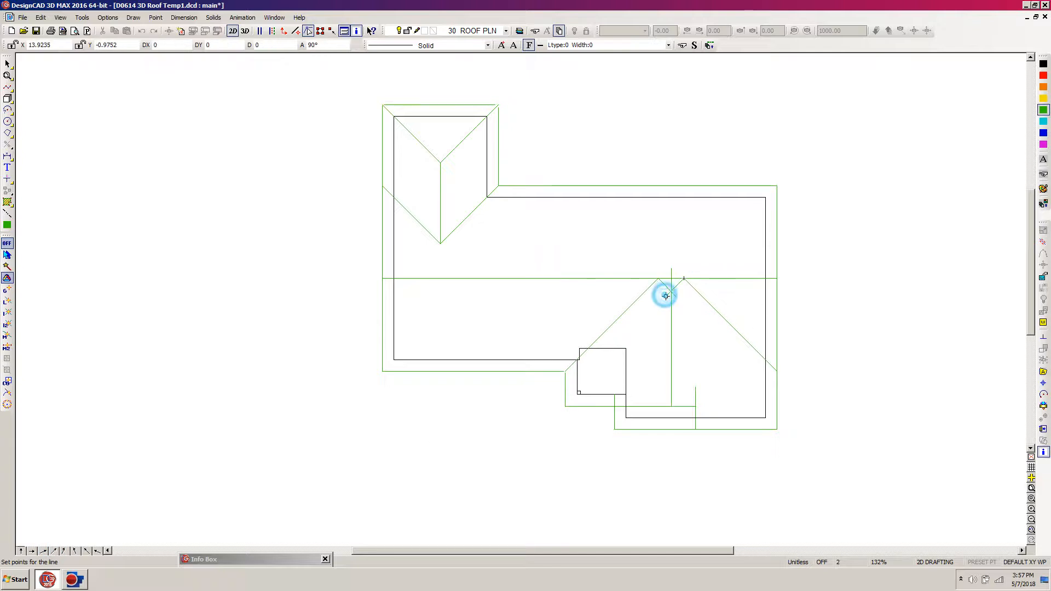
{"action": "key", "text": "Return"}
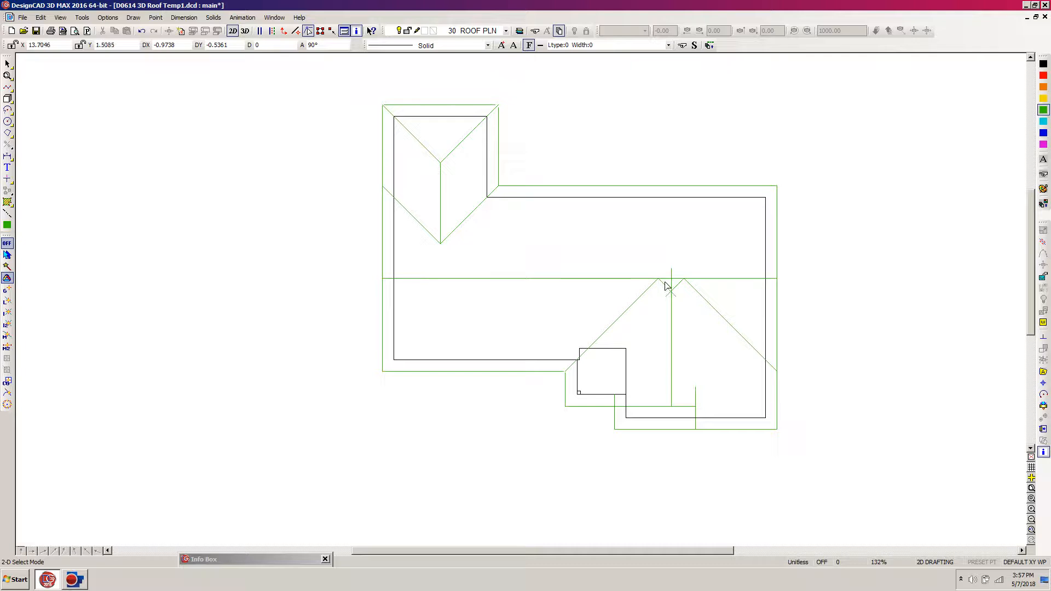
Trim the two short diagonal lines to their intersection on the lower wing's vertical ridge
{"action": "key", "text": "t"}
{"action": "left_click", "coordinate": [665, 298]}
{"action": "left_click", "coordinate": [676, 296]}
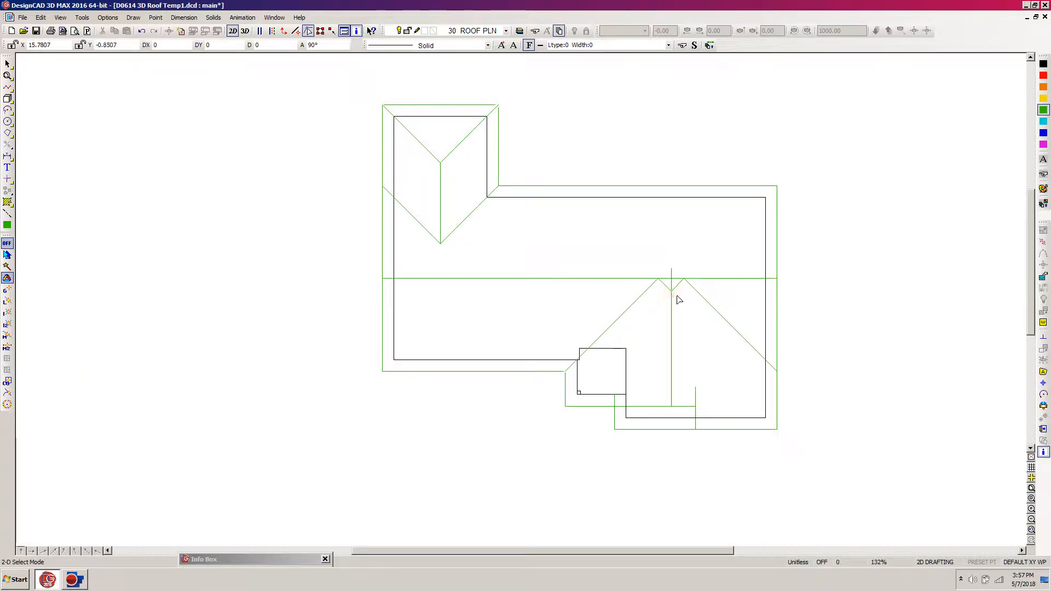
Trim the lower wing's vertical ridge back to the point where the two short diagonal lines meet
{"action": "key", "text": "t"}
{"action": "left_click", "coordinate": [671, 267]}
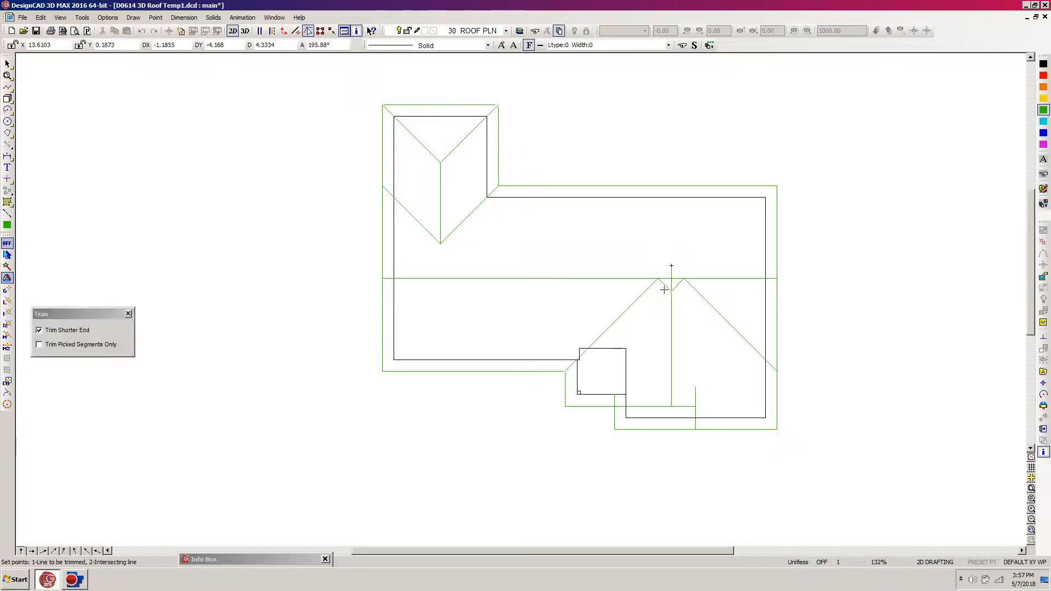
{"action": "left_click", "coordinate": [665, 286]}
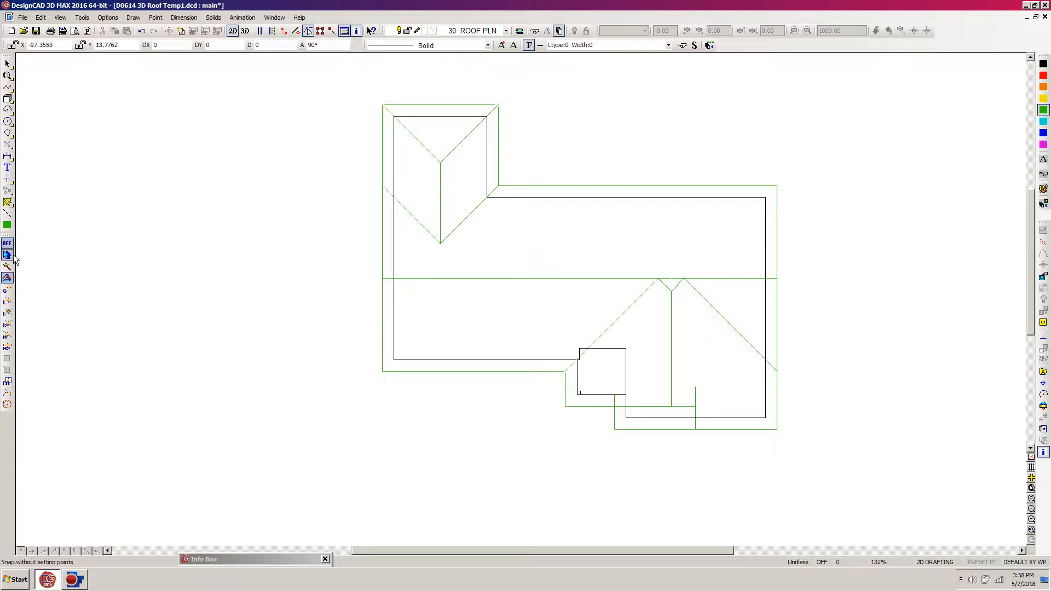
Double-trim the horizontal ridge to remove its portion between the upper ends of the two diagonal valley lines
{"action": "left_click", "coordinate": [7, 180]}
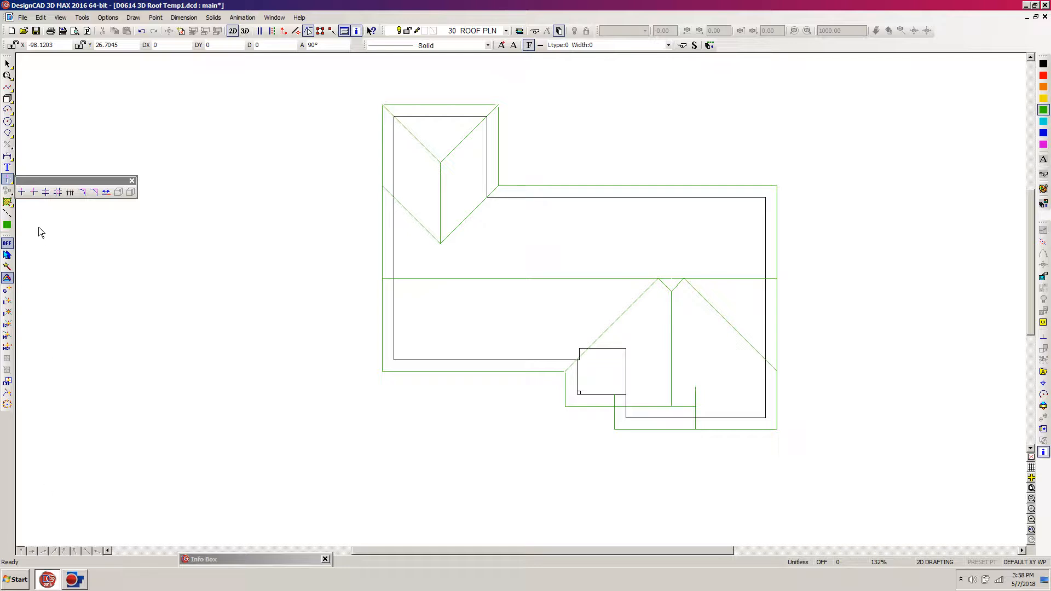
{"action": "left_click", "coordinate": [46, 192]}
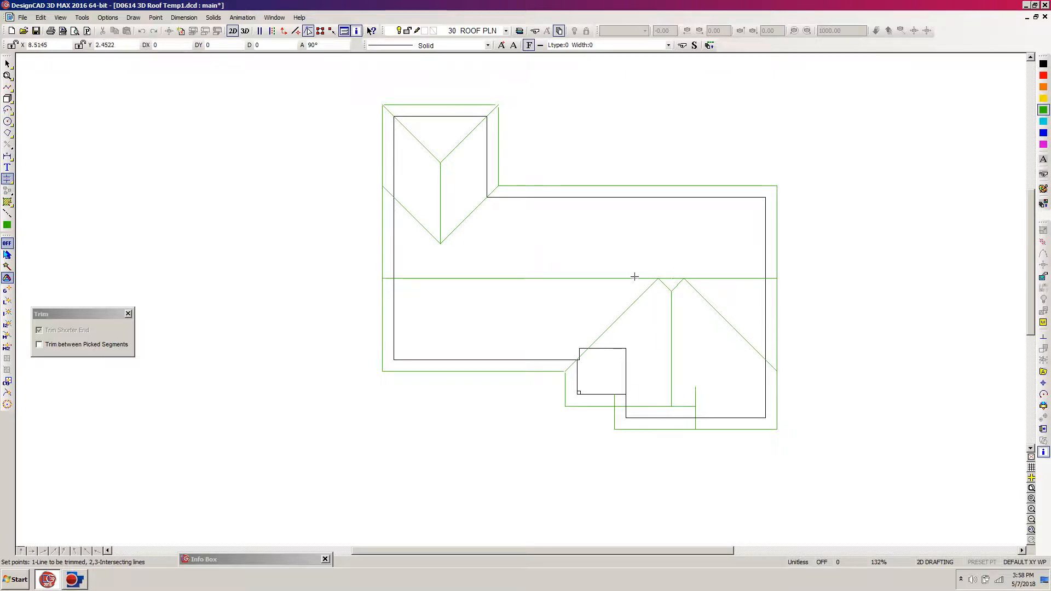
{"action": "left_click", "coordinate": [537, 279]}
{"action": "left_click", "coordinate": [650, 285]}
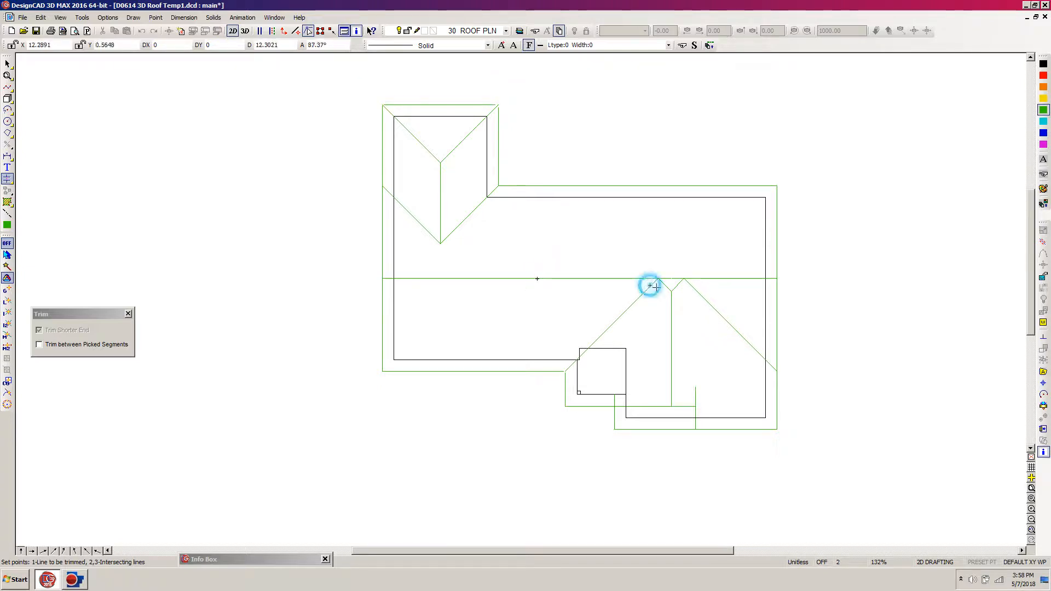
{"action": "left_click", "coordinate": [692, 285]}
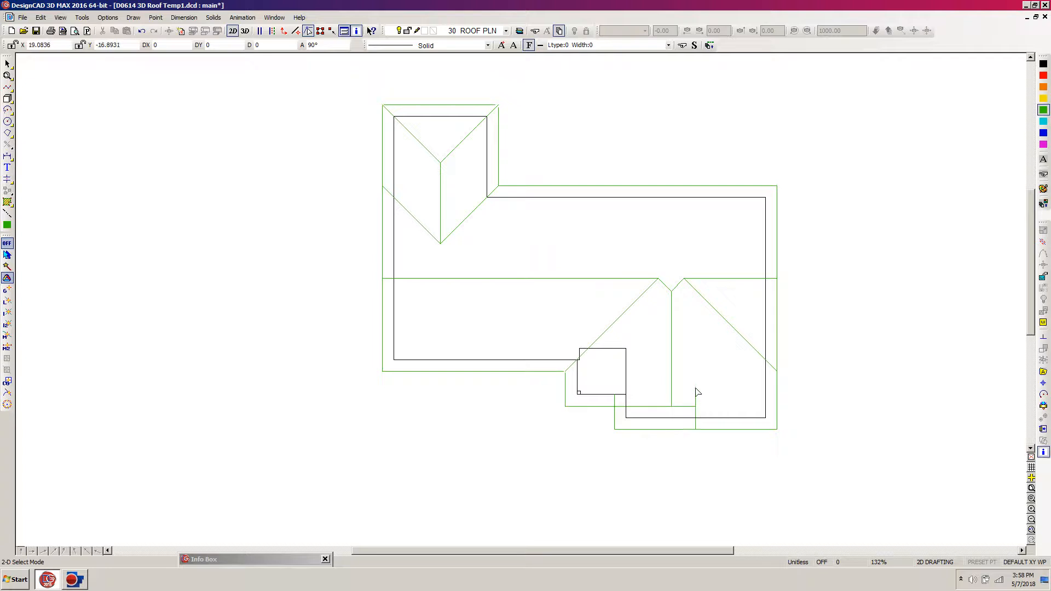
Move the short vertical eave line's upper end to 2 units above the horizontal eave line it crosses, and save the drawing
{"action": "left_click", "coordinate": [695, 425]}
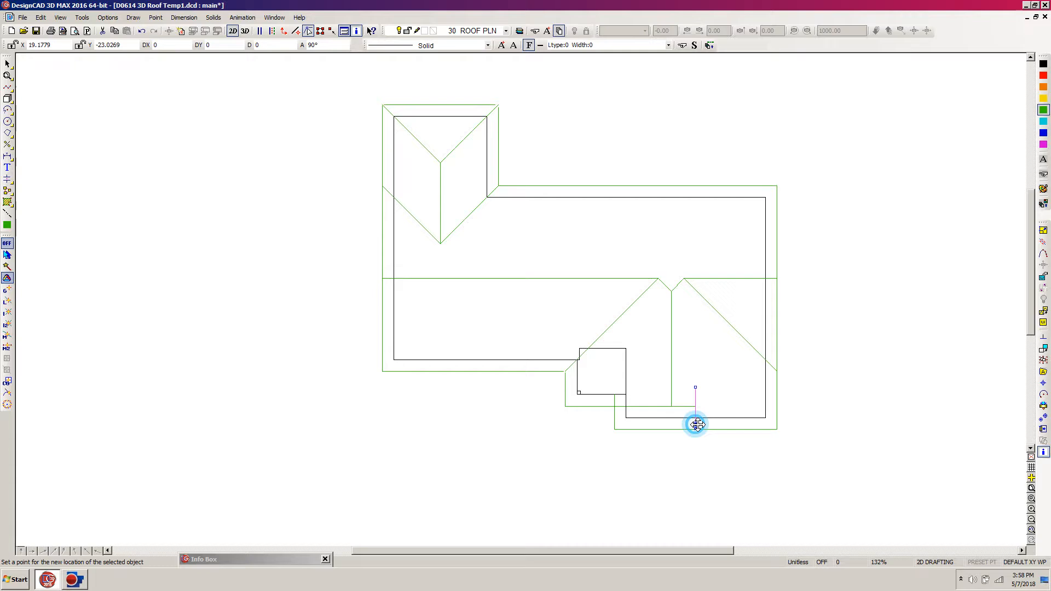
{"action": "left_click", "coordinate": [696, 387]}
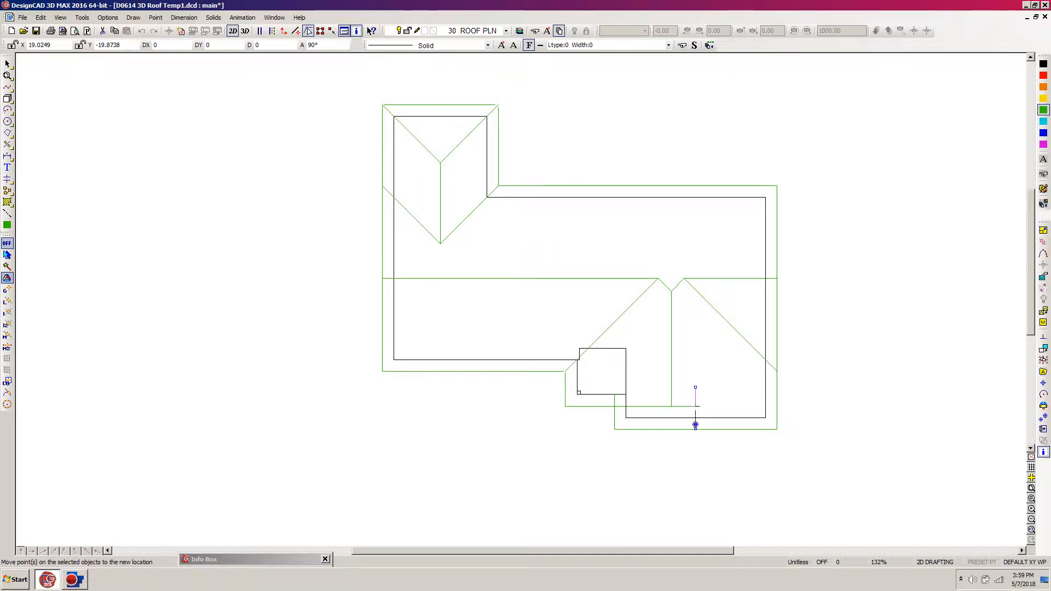
{"action": "key", "text": "space"}
{"action": "type", "text": "0"}
{"action": "key", "text": "Tab"}
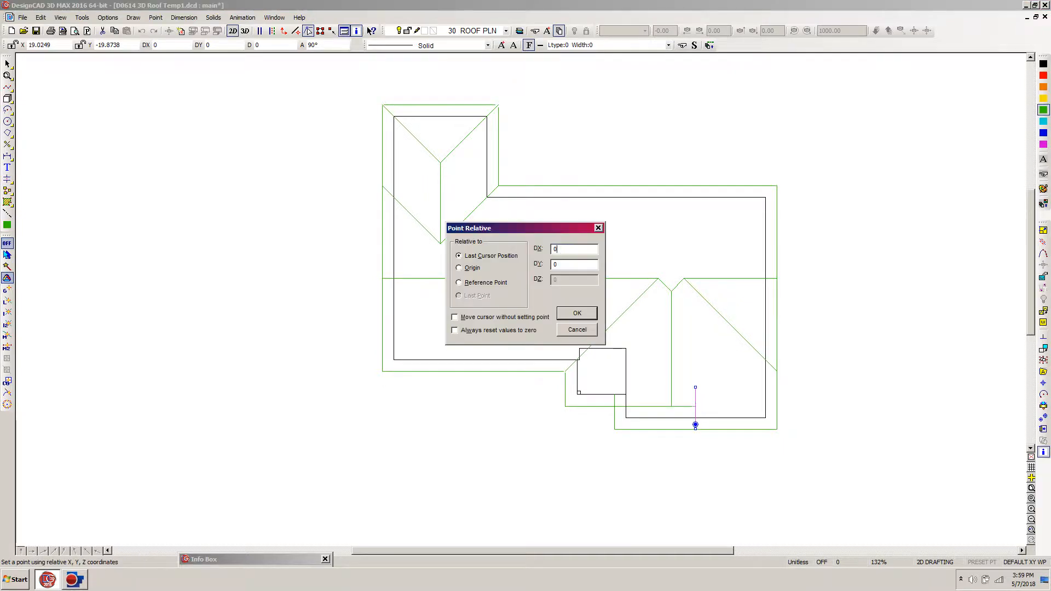
{"action": "type", "text": "2"}
{"action": "key", "text": "Return"}
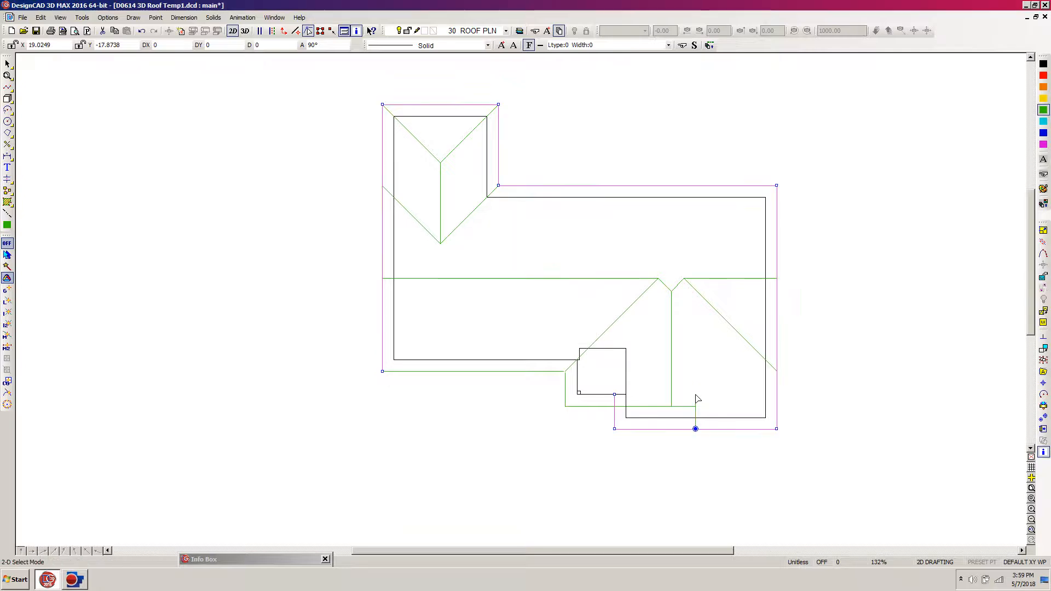
{"action": "left_click", "coordinate": [739, 424]}
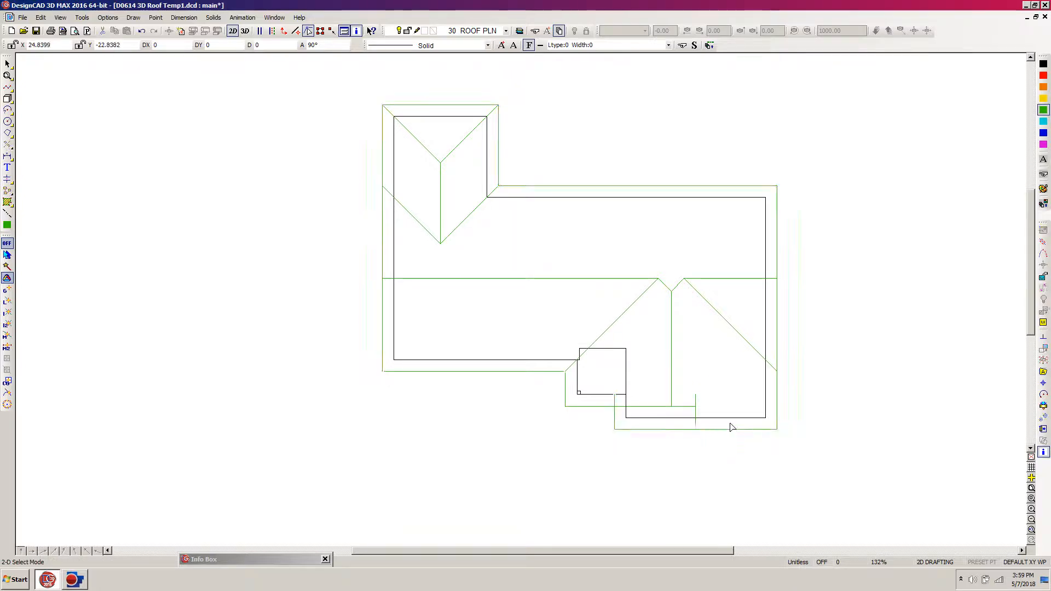
{"action": "key", "text": "ctrl+r"}
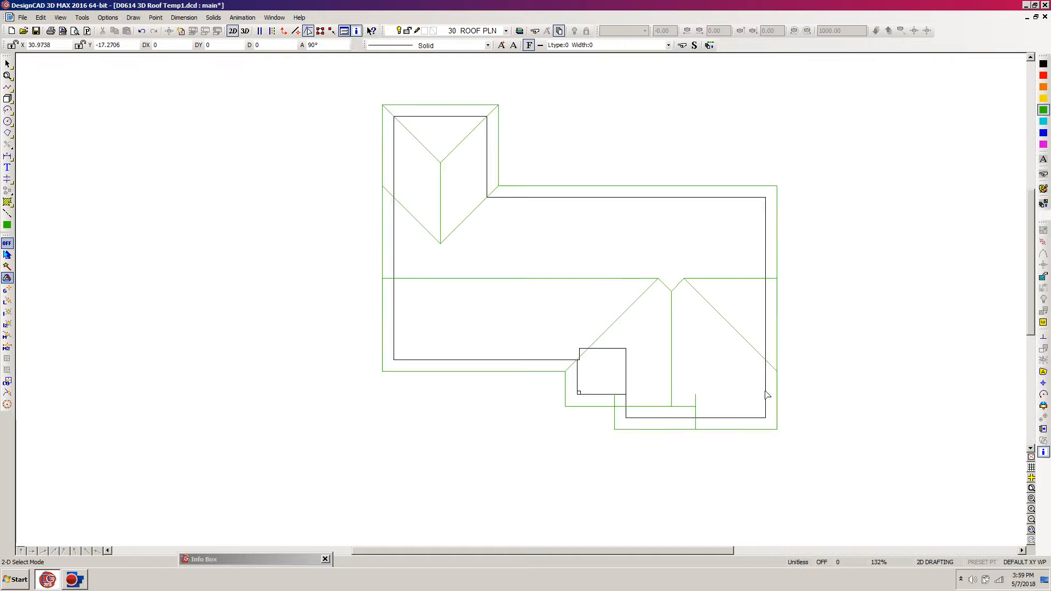
{"action": "left_click", "coordinate": [37, 34]}
{"action": "scroll", "coordinate": [728, 274], "scroll_direction": "up", "scroll_amount": 1}
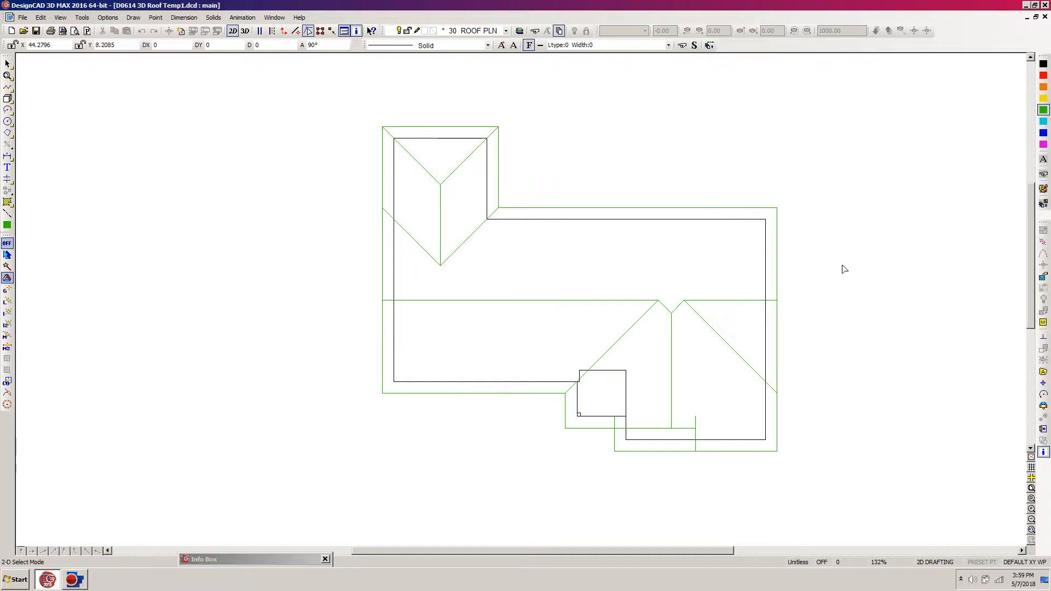
Select everything on the MFLR PLN layer and copy it in place
{"action": "key", "text": "ctrl+l"}
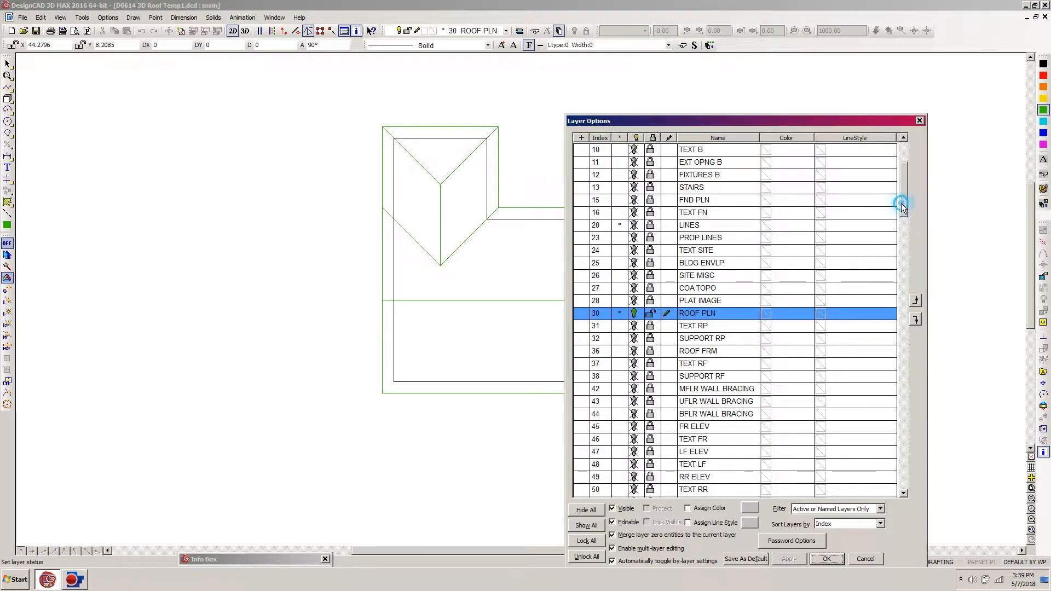
{"action": "scroll", "coordinate": [901, 163], "scroll_direction": "up", "scroll_amount": 4}
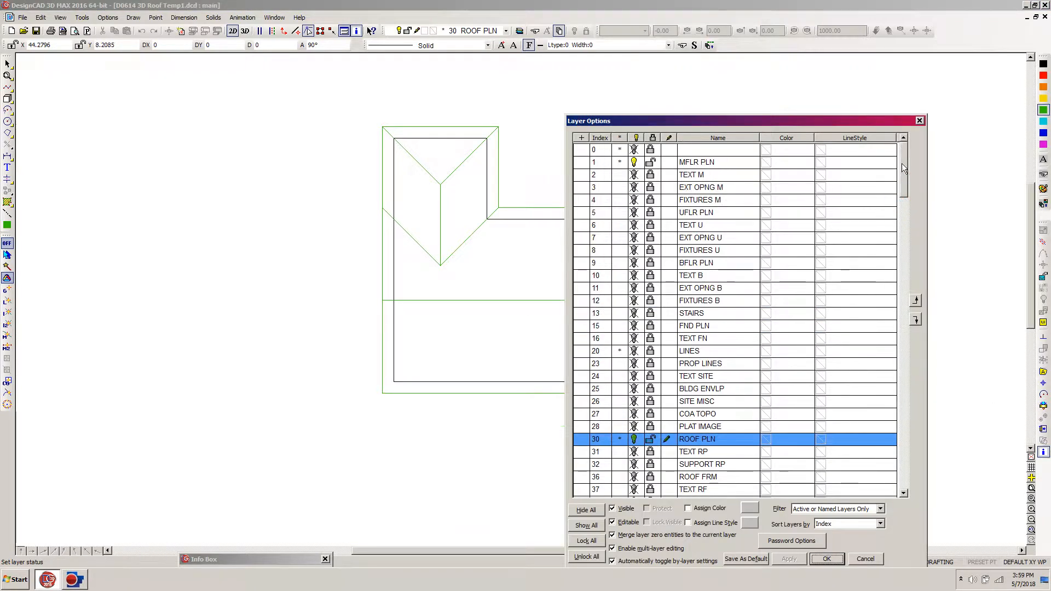
{"action": "left_click", "coordinate": [695, 163]}
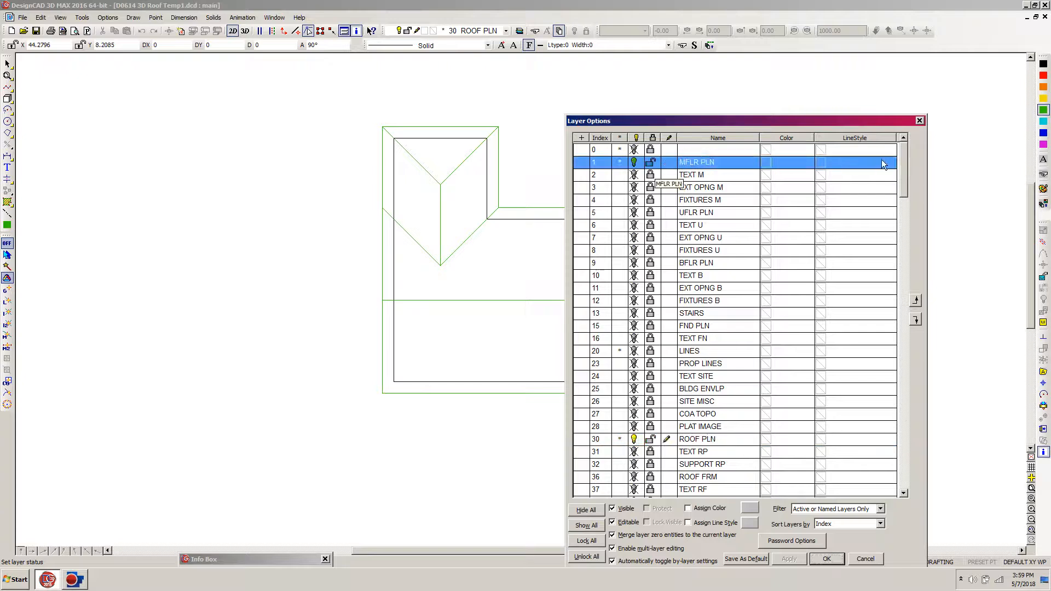
{"action": "right_click", "coordinate": [696, 163]}
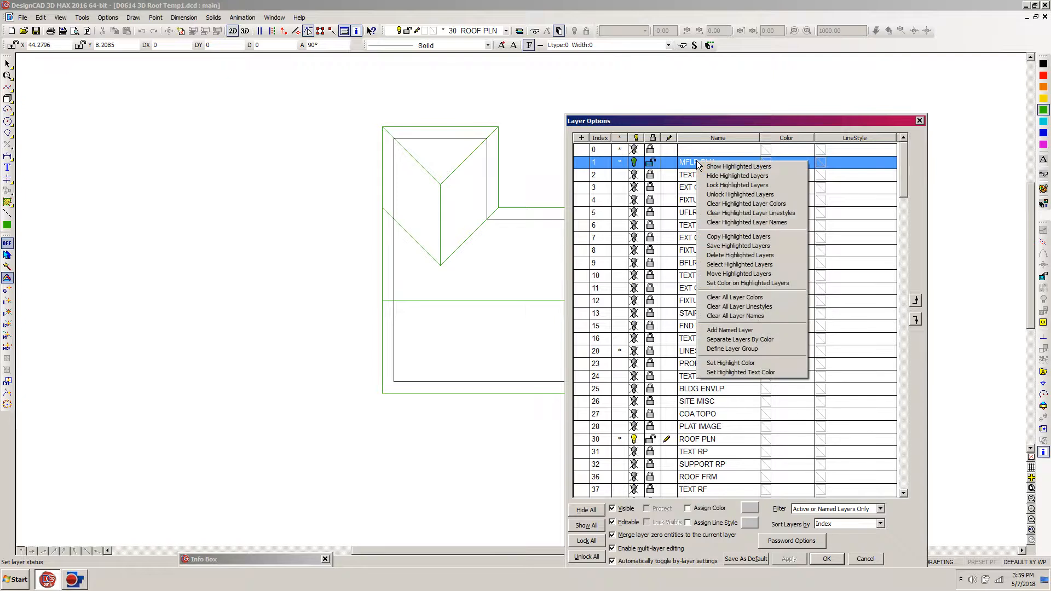
{"action": "left_click", "coordinate": [720, 265]}
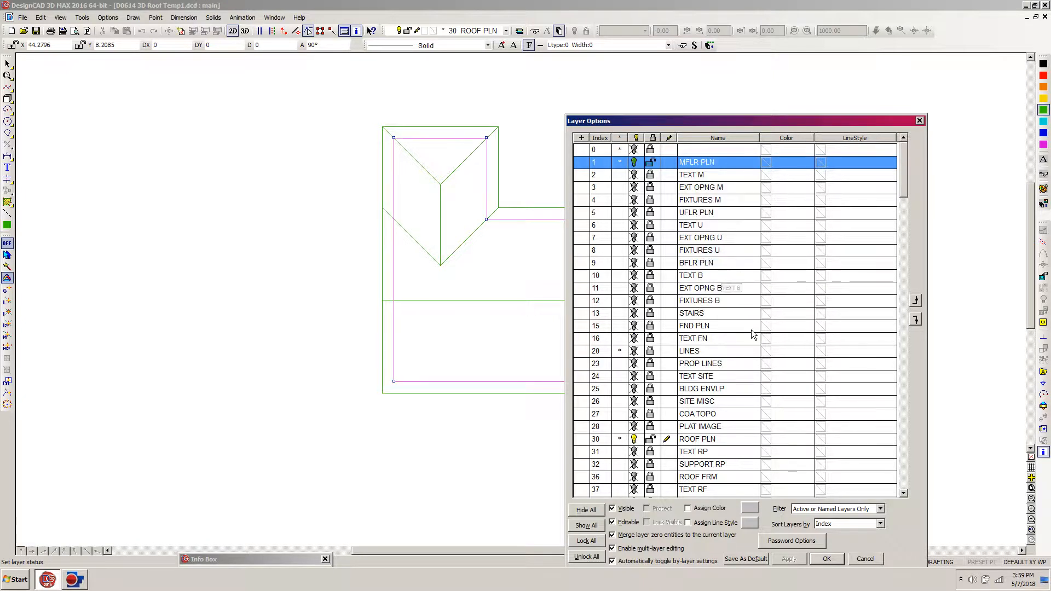
{"action": "left_click", "coordinate": [828, 558]}
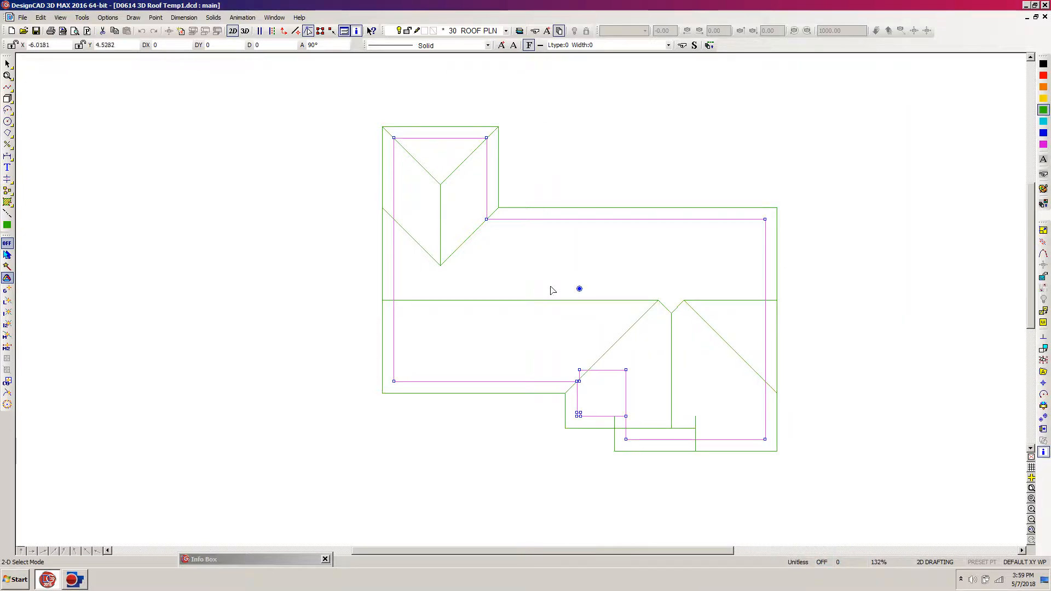
{"action": "key", "text": "ctrl+c"}
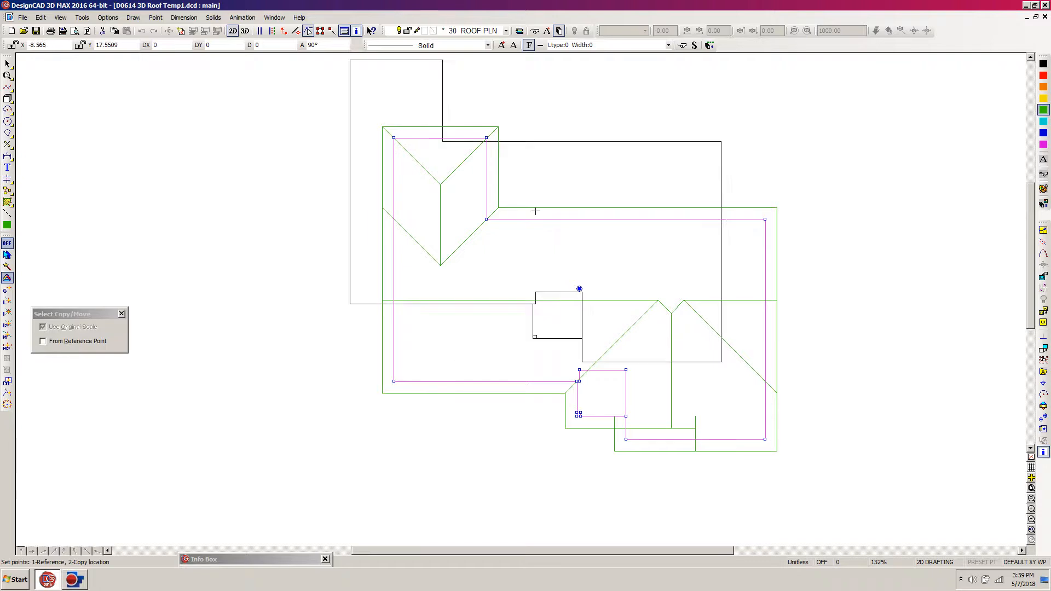
{"action": "left_click", "coordinate": [579, 288]}
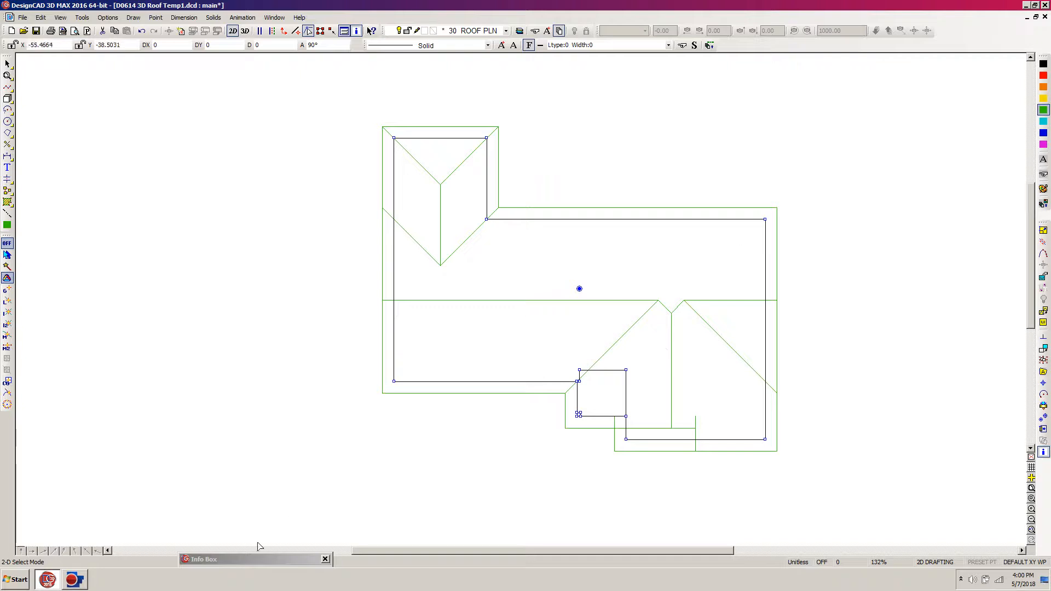
Reassign the selected floor plan duplicate to a separate hidden layer and redraw the view
{"action": "left_click", "coordinate": [244, 557]}
{"action": "left_click_drag", "start_coordinate": [226, 343], "coordinate": [210, 308]}
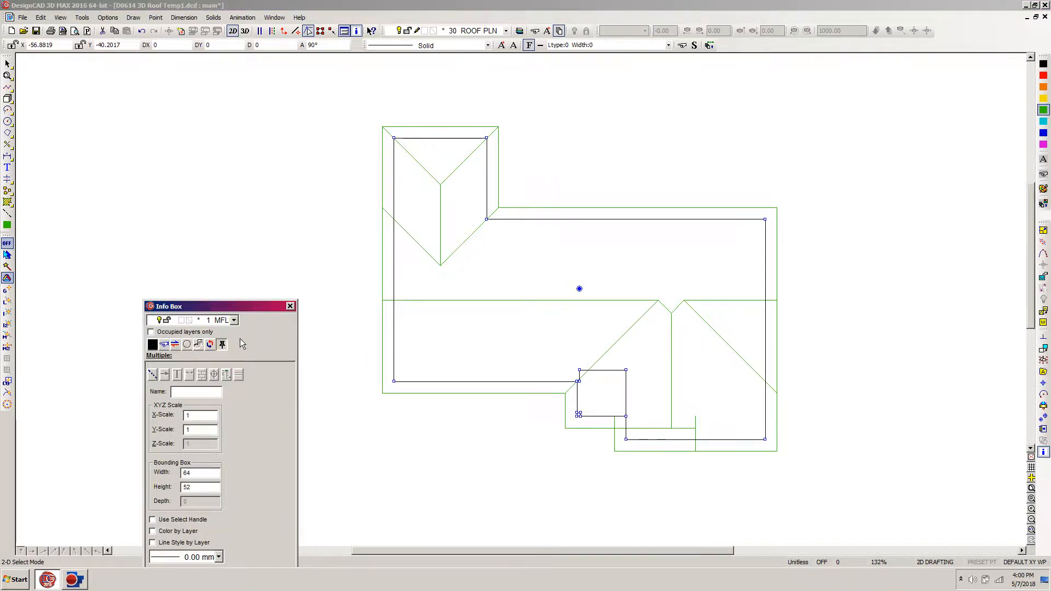
{"action": "left_click", "coordinate": [234, 320]}
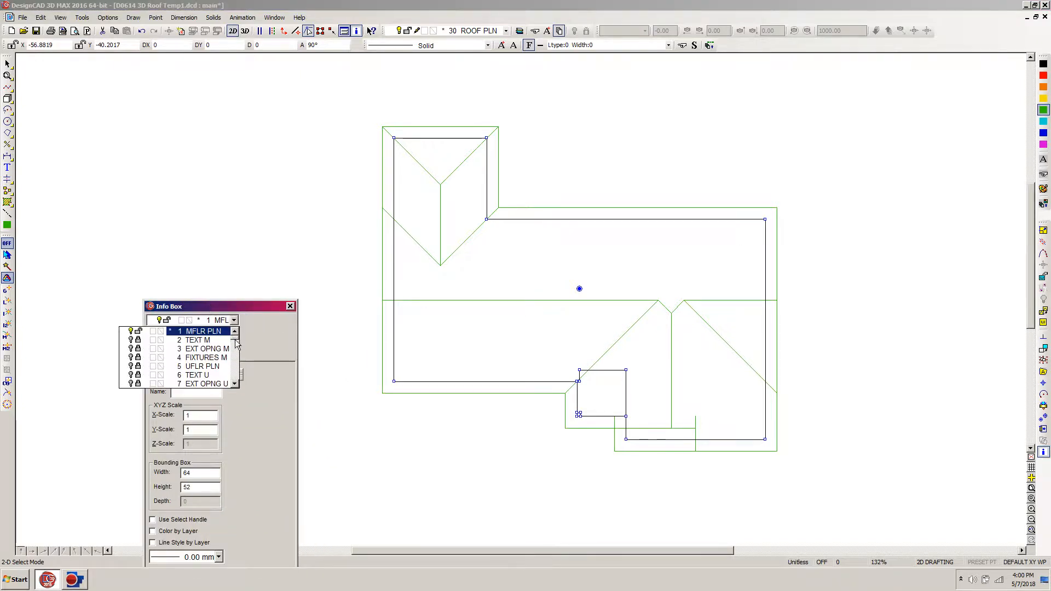
{"action": "left_click_drag", "start_coordinate": [236, 341], "coordinate": [236, 361]}
{"action": "left_click", "coordinate": [236, 360]}
{"action": "left_click", "coordinate": [235, 331]}
{"action": "left_click", "coordinate": [235, 331]}
{"action": "left_click", "coordinate": [202, 338]}
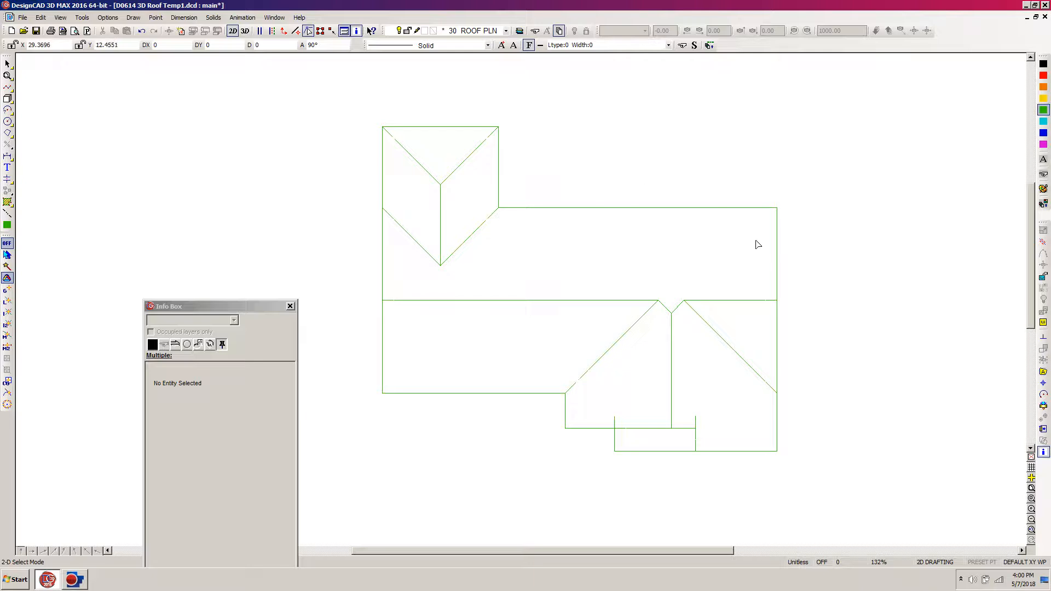
{"action": "key", "text": "ctrl+z"}
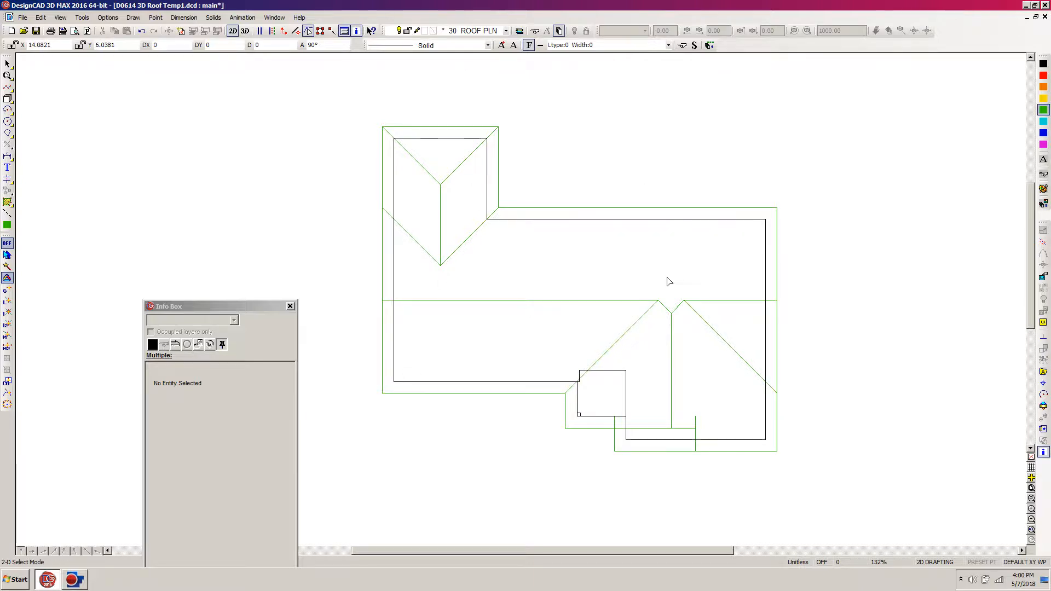
Select everything on the ROOF PLN layer and copy it in place
{"action": "key", "text": "l"}
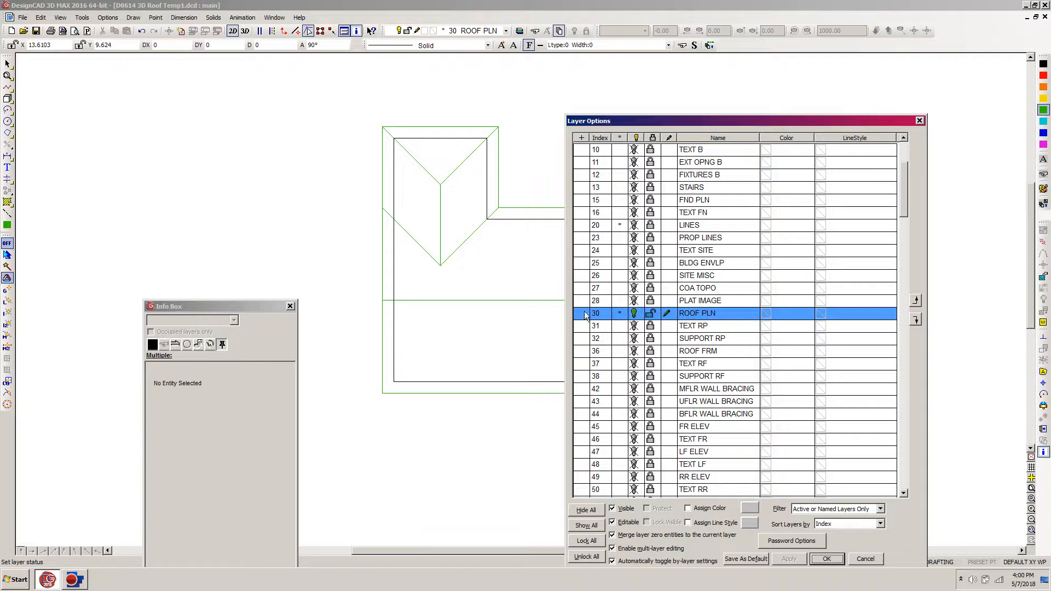
{"action": "right_click", "coordinate": [709, 317]}
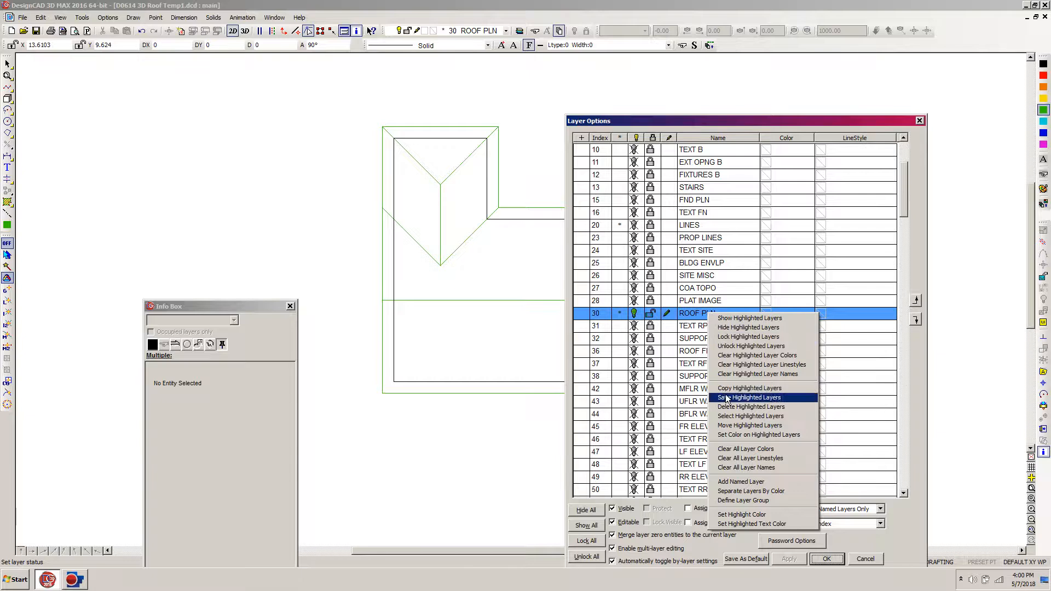
{"action": "left_click", "coordinate": [733, 418]}
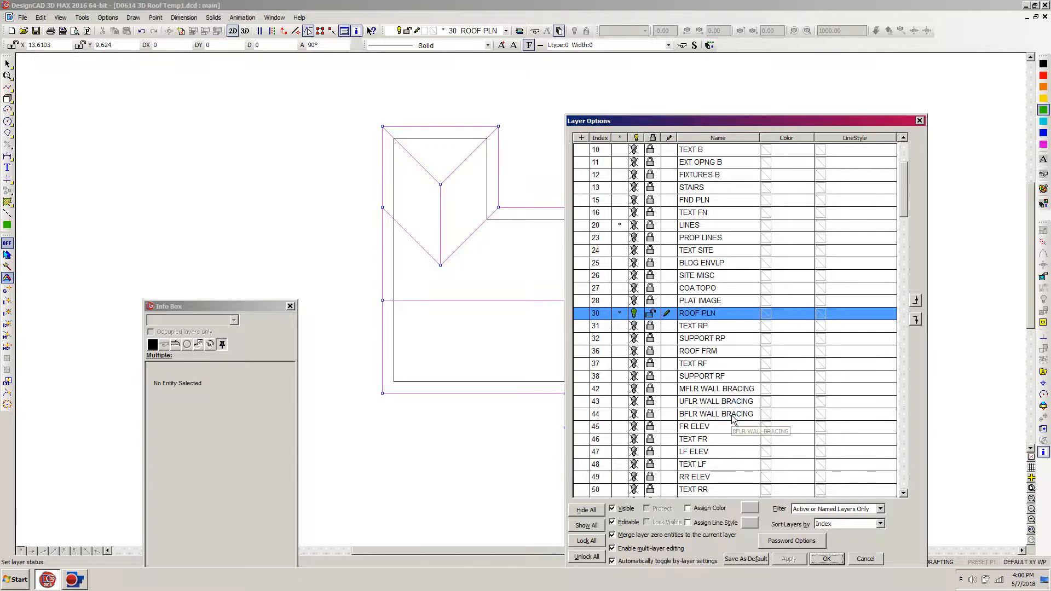
{"action": "left_click", "coordinate": [827, 559]}
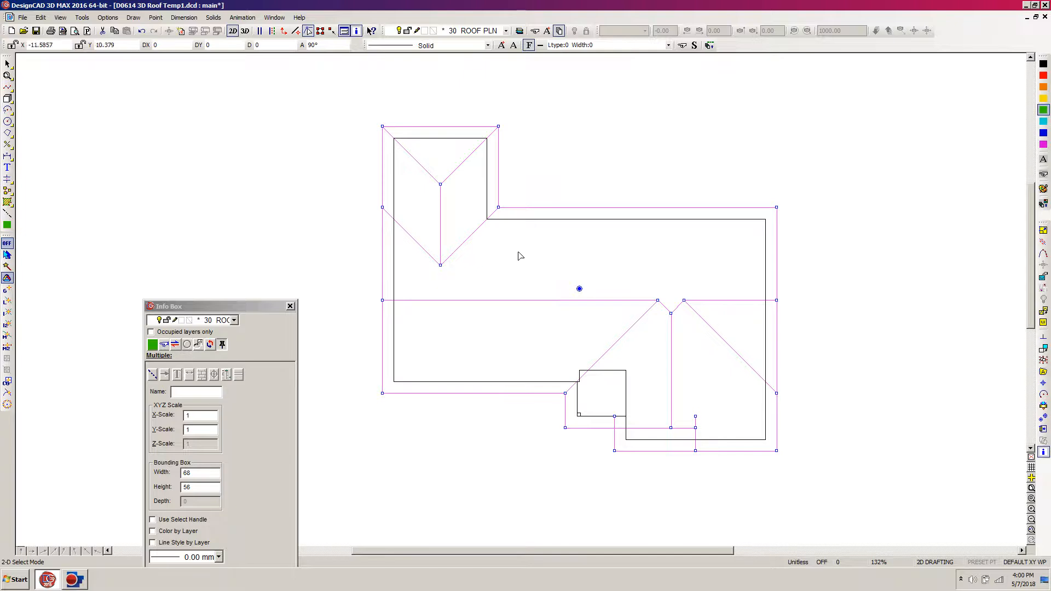
{"action": "key", "text": "k"}
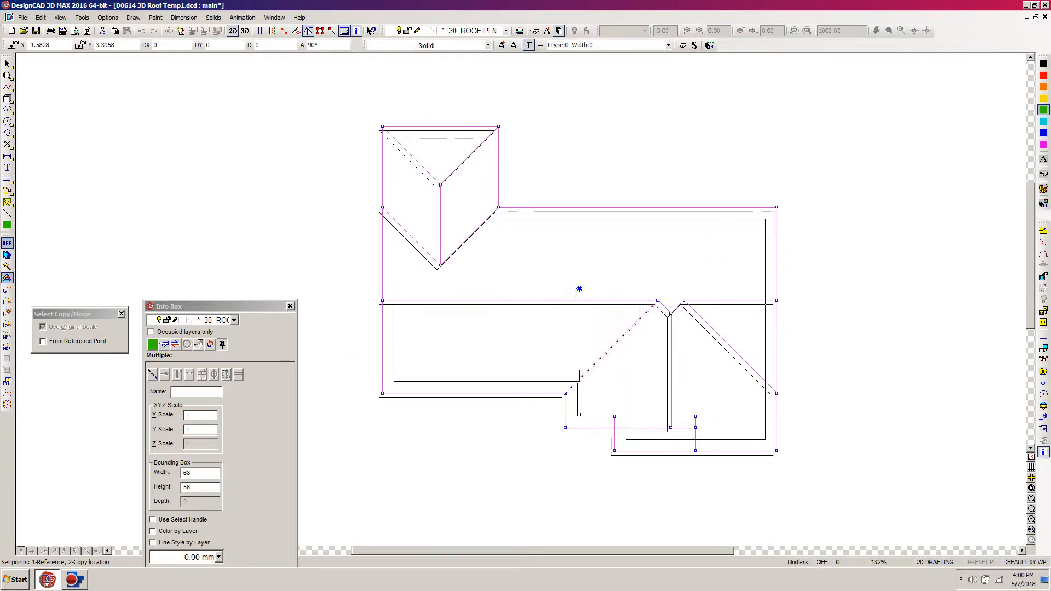
{"action": "right_click", "coordinate": [573, 285]}
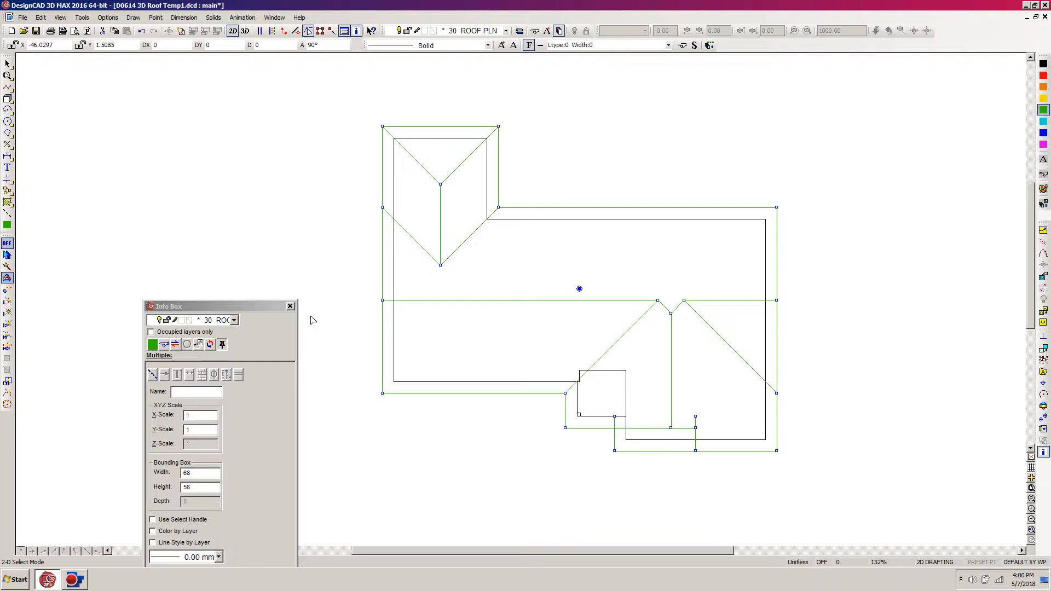
Reassign the selected roof plan duplicate to layer 230, 3D ROOF PL, and redraw the view
{"action": "left_click", "coordinate": [234, 321]}
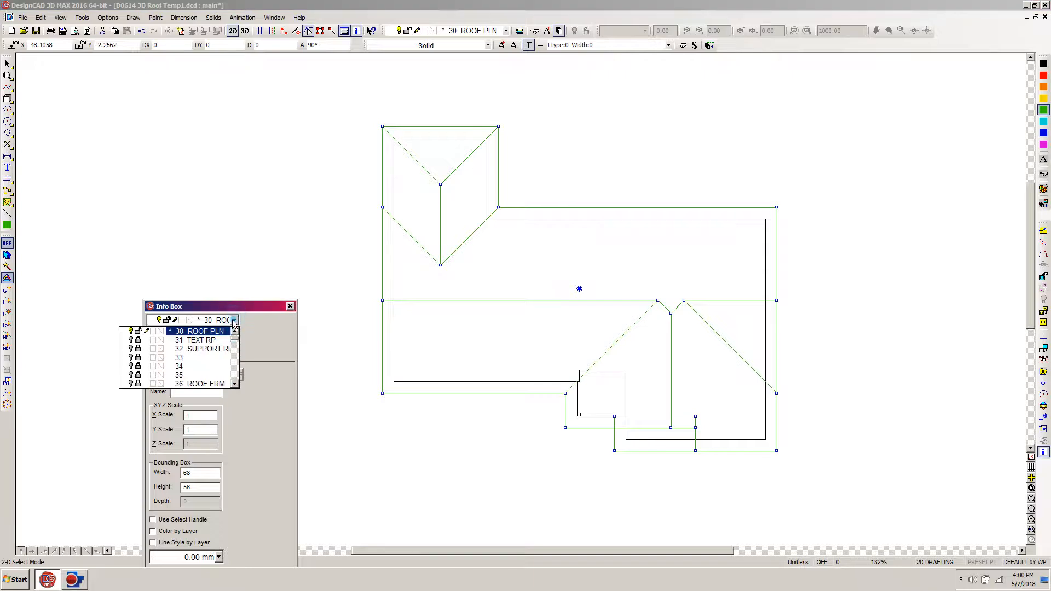
{"action": "left_click_drag", "start_coordinate": [234, 356], "coordinate": [234, 373]}
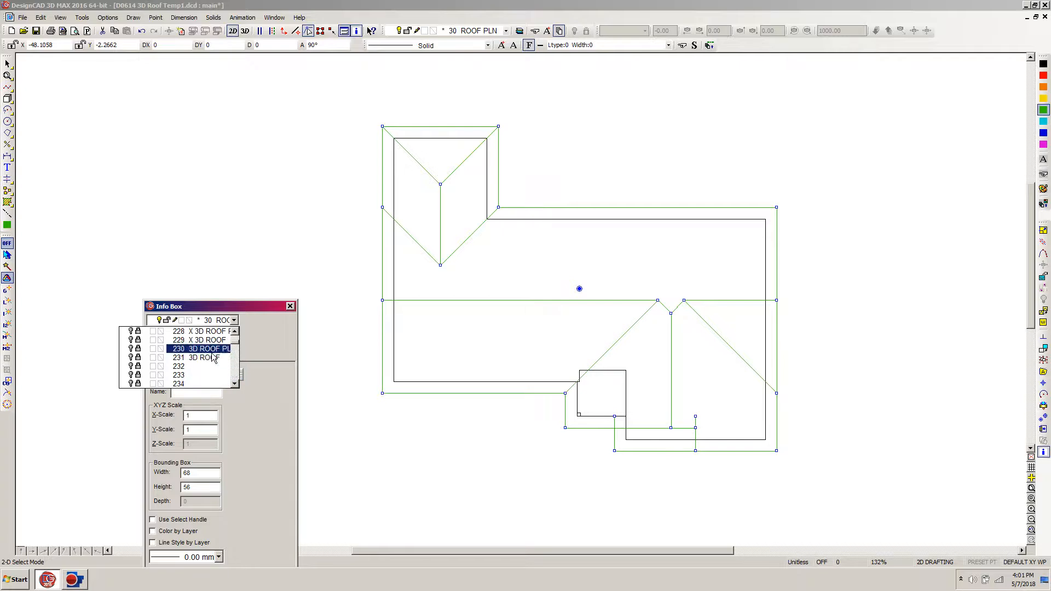
{"action": "left_click", "coordinate": [210, 351]}
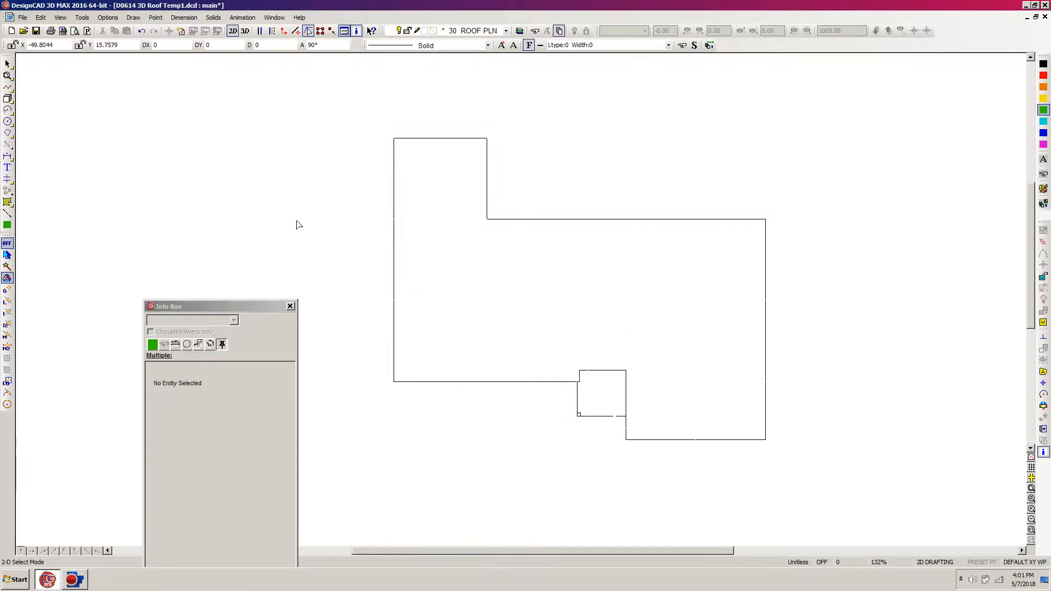
{"action": "key", "text": "ctrl+r"}
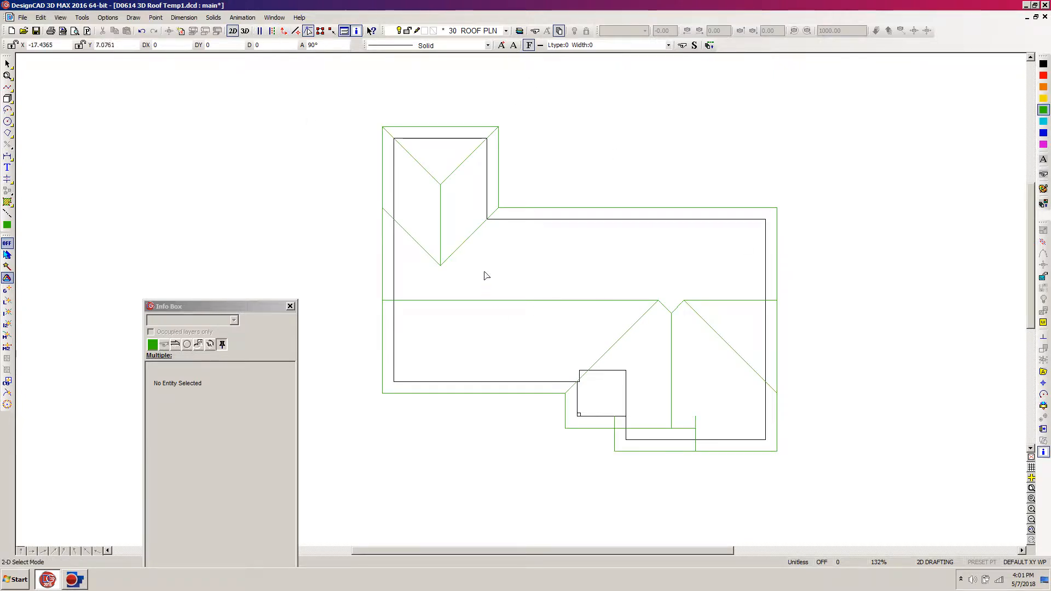
Save the drawing, make layer 201, MFLR WALLS, the current layer and hide all other layers
{"action": "left_click", "coordinate": [36, 31]}
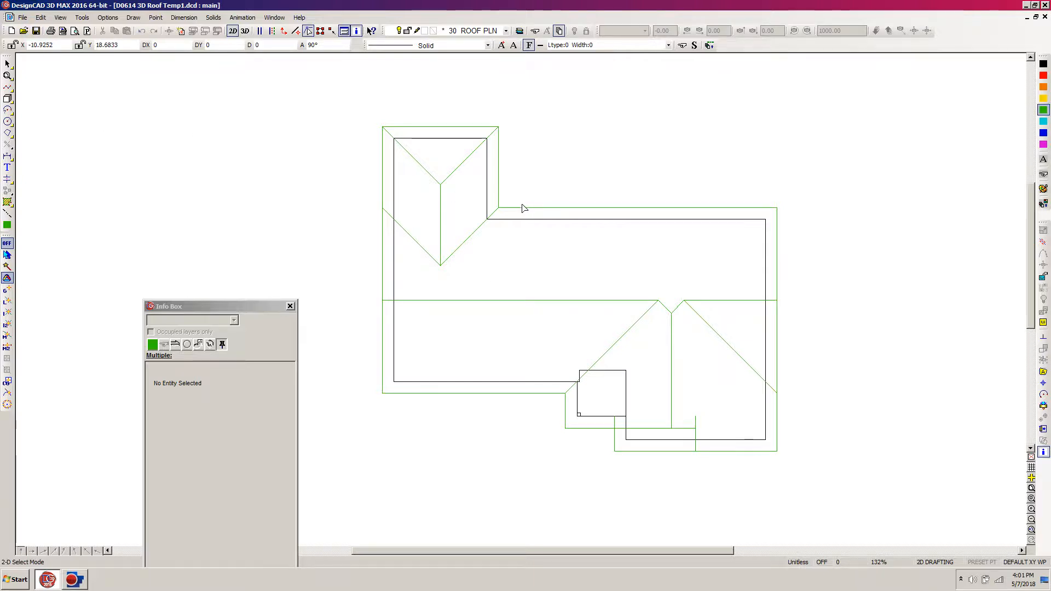
{"action": "key", "text": "y"}
{"action": "left_click_drag", "start_coordinate": [901, 198], "coordinate": [871, 386]}
{"action": "left_click", "coordinate": [677, 276]}
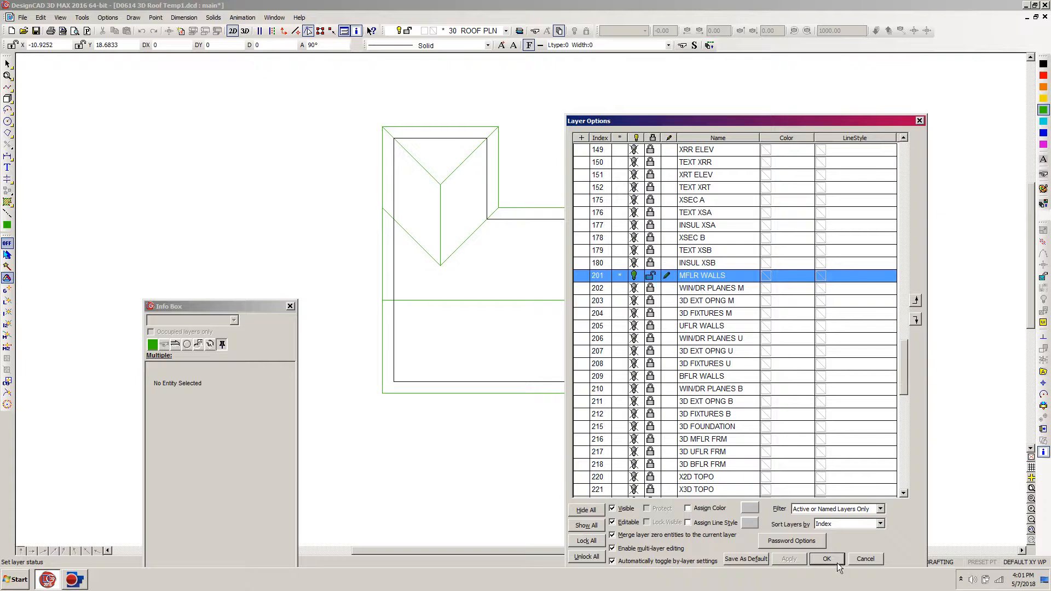
{"action": "left_click", "coordinate": [583, 510]}
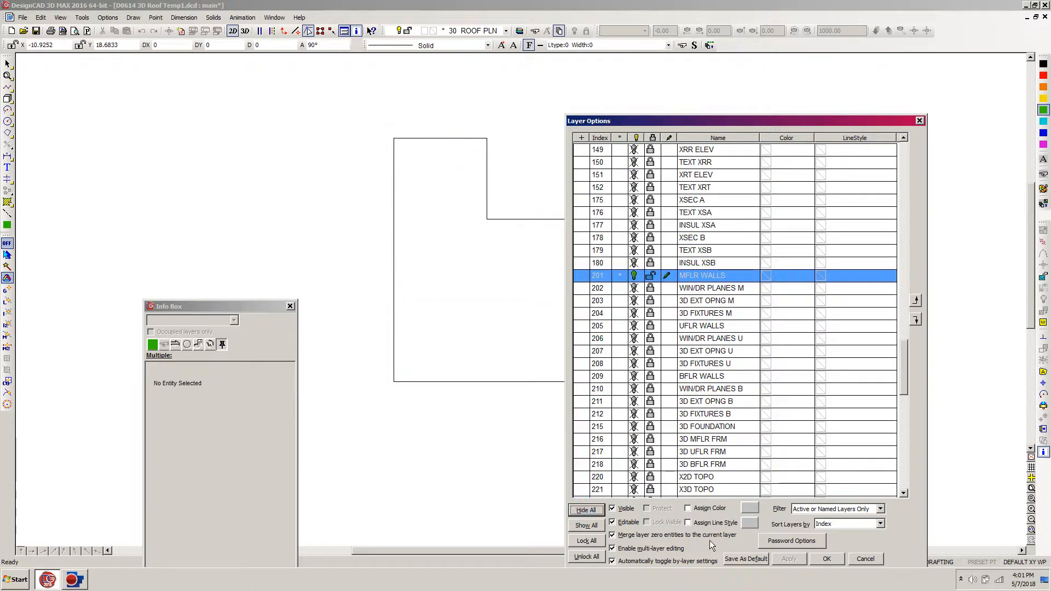
{"action": "left_click", "coordinate": [827, 559]}
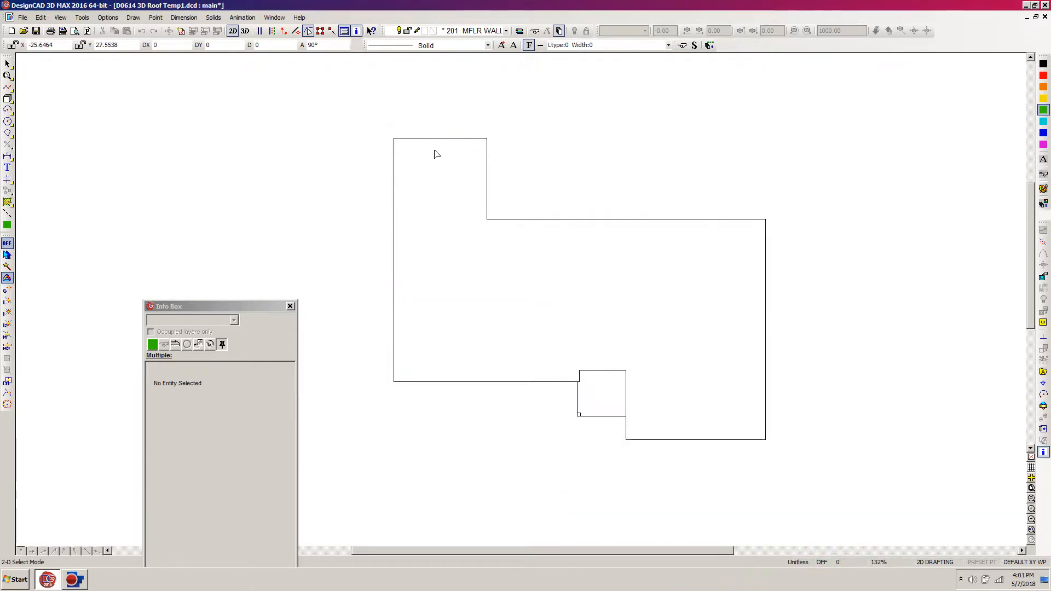
Switch to 3D mode and extrude the main floor outline and the small porch post square to Z -9.0625
{"action": "left_click", "coordinate": [233, 32]}
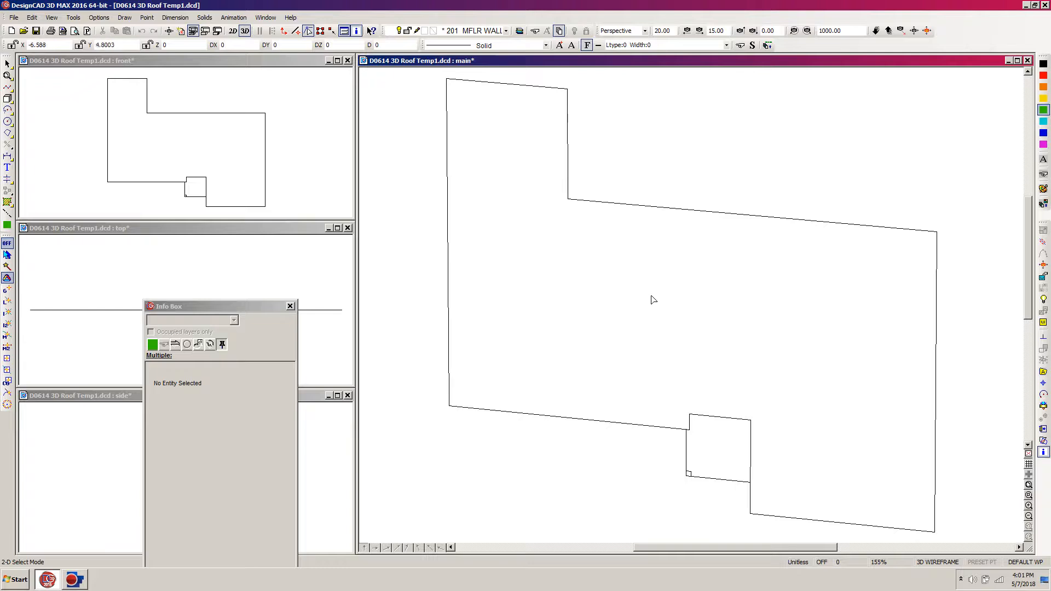
{"action": "scroll", "coordinate": [692, 307], "scroll_direction": "down", "scroll_amount": 1}
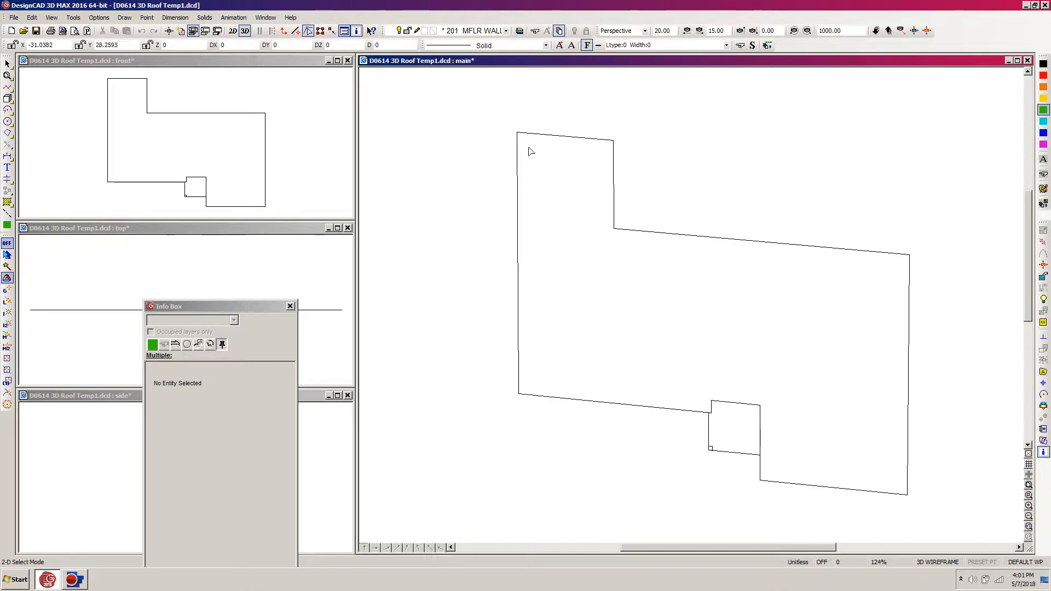
{"action": "left_click", "coordinate": [521, 227]}
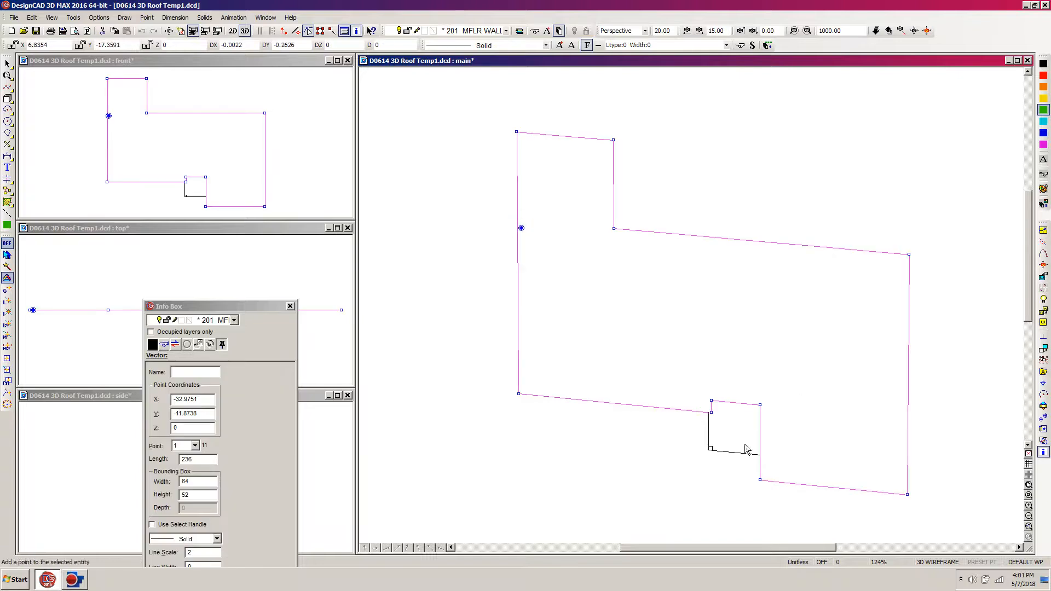
{"action": "left_click", "coordinate": [716, 449], "text": "shift"}
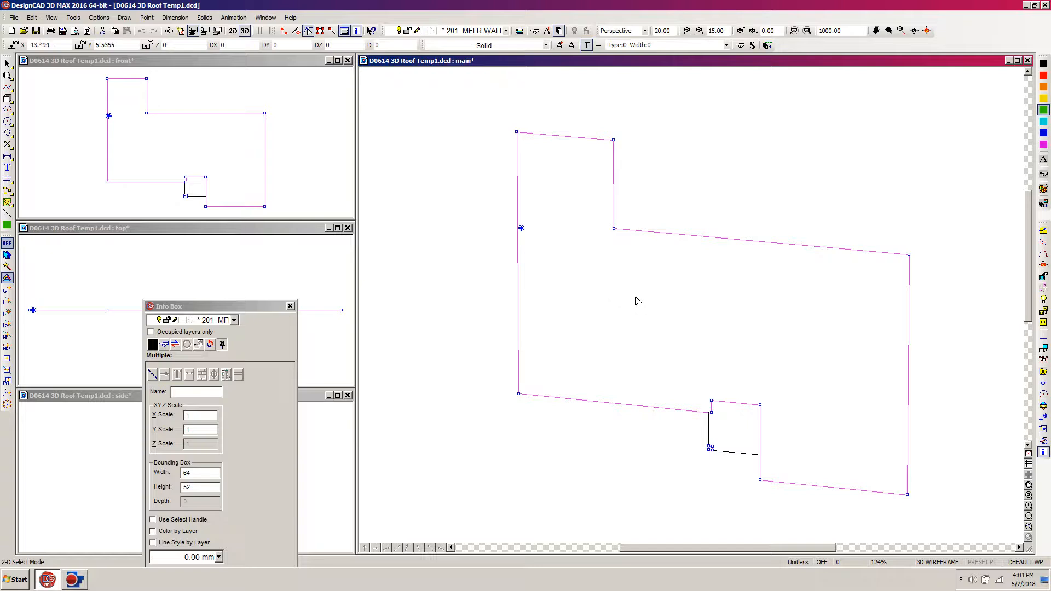
{"action": "key", "text": "x"}
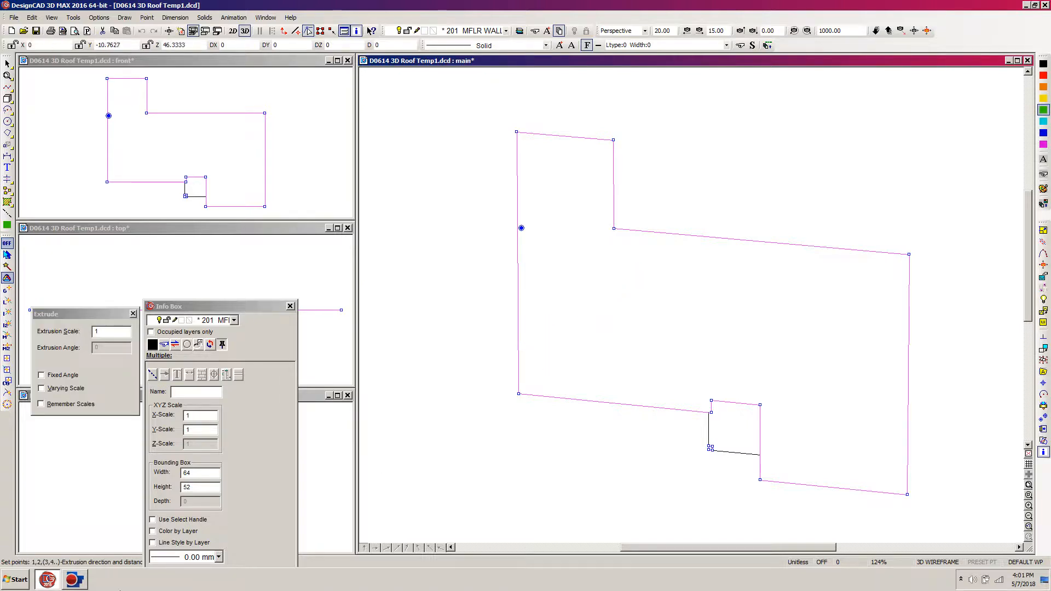
{"action": "left_click_drag", "start_coordinate": [224, 307], "coordinate": [261, 323]}
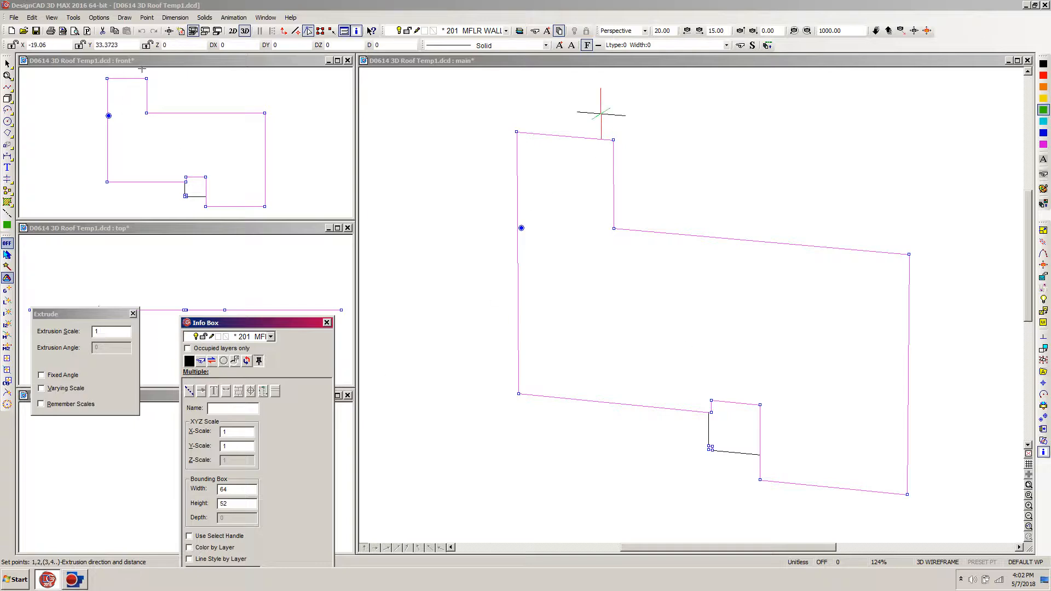
{"action": "left_click", "coordinate": [582, 61]}
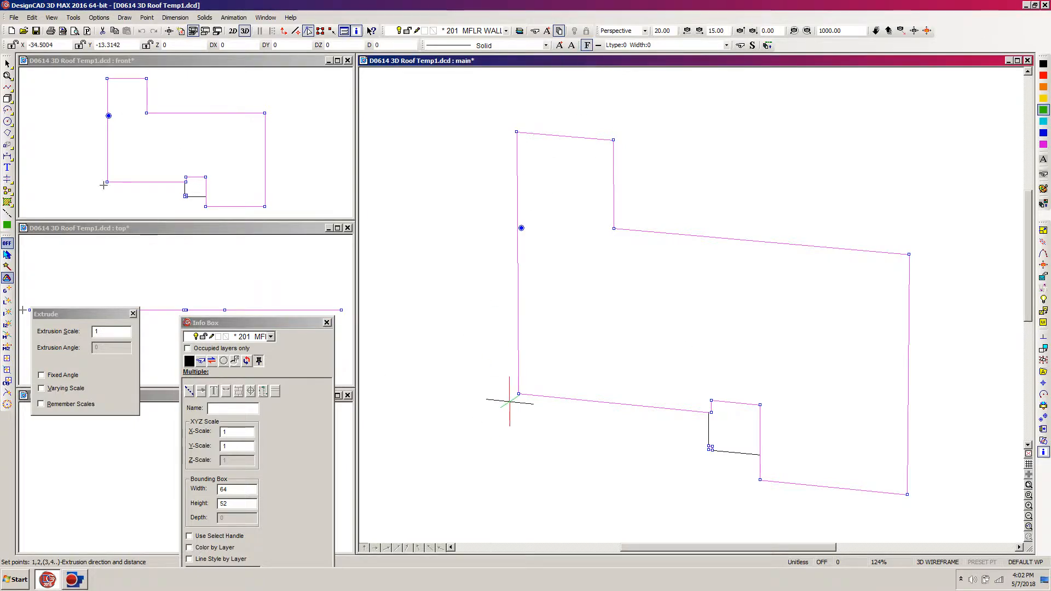
{"action": "right_click", "coordinate": [510, 402]}
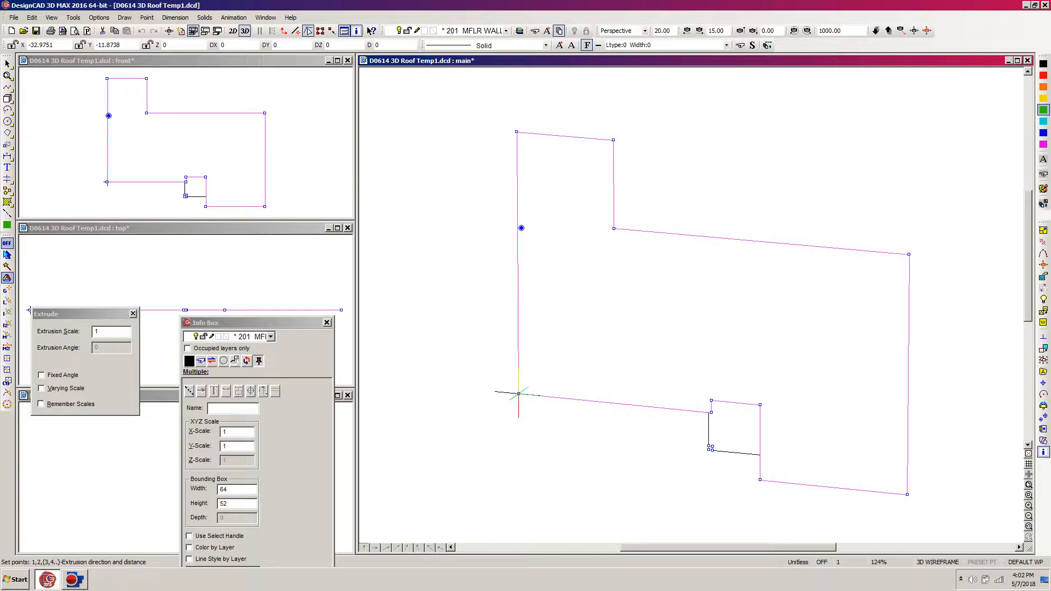
{"action": "key", "text": "apostrophe"}
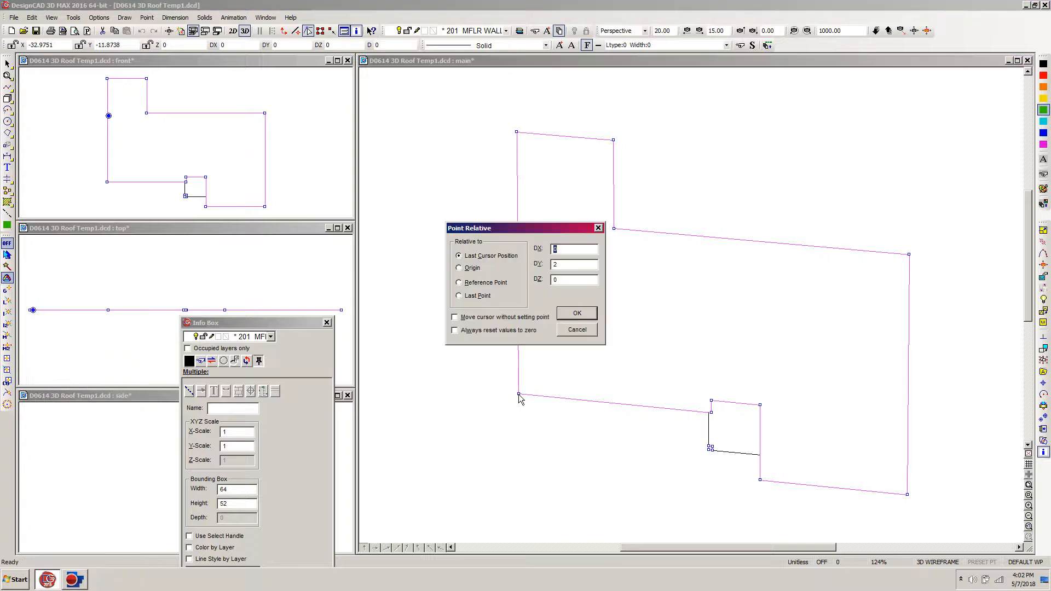
{"action": "key", "text": "Tab"}
{"action": "type", "text": "0"}
{"action": "key", "text": "Return"}
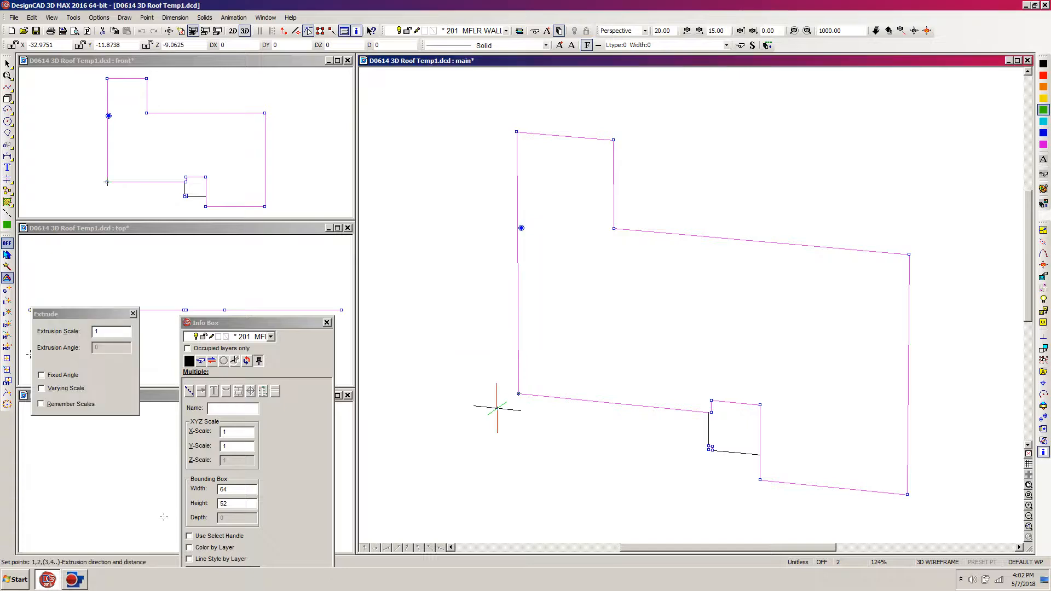
{"action": "left_click", "coordinate": [496, 408]}
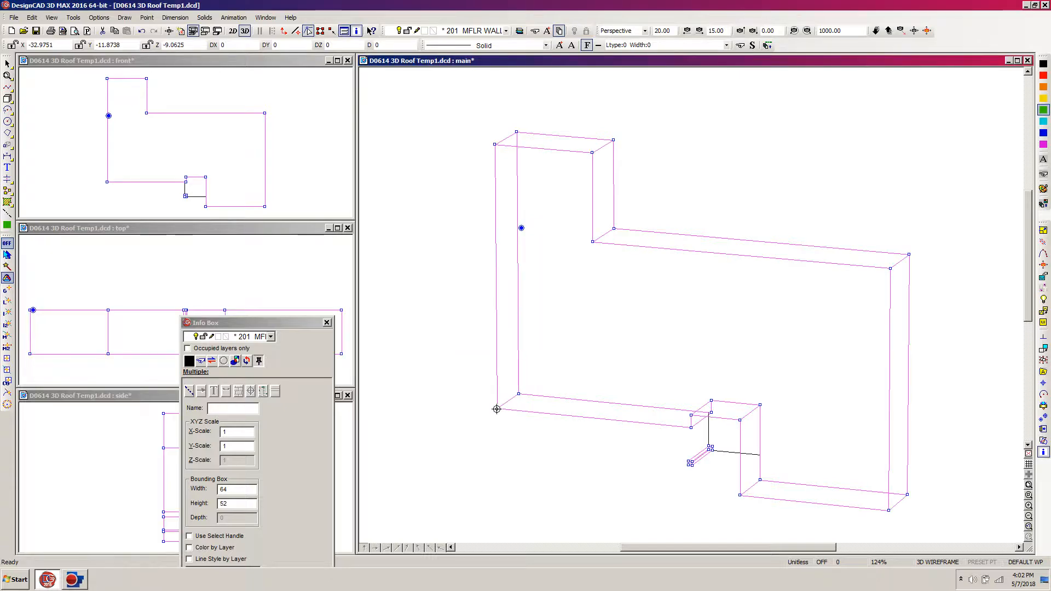
{"action": "key", "text": "Escape"}
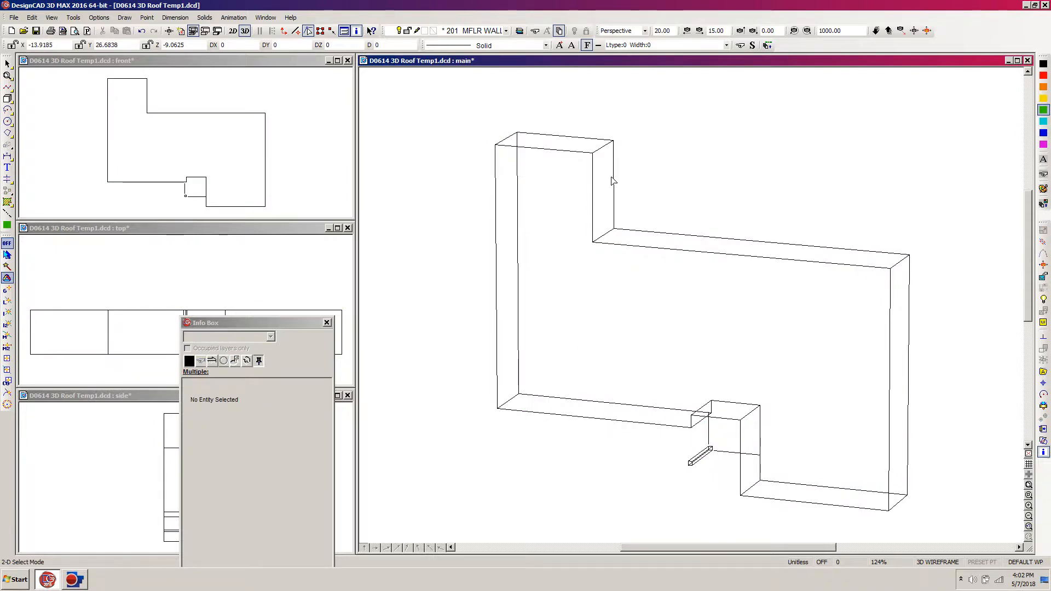
Delete the original flat floor outline at the base of the extruded walls
{"action": "left_click", "coordinate": [503, 216]}
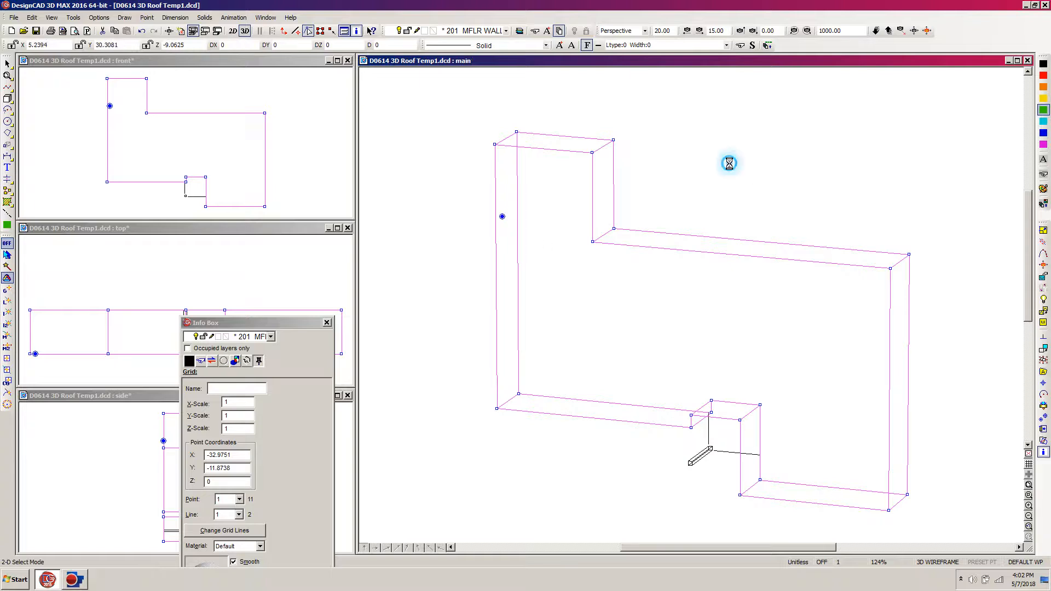
{"action": "key", "text": "Escape"}
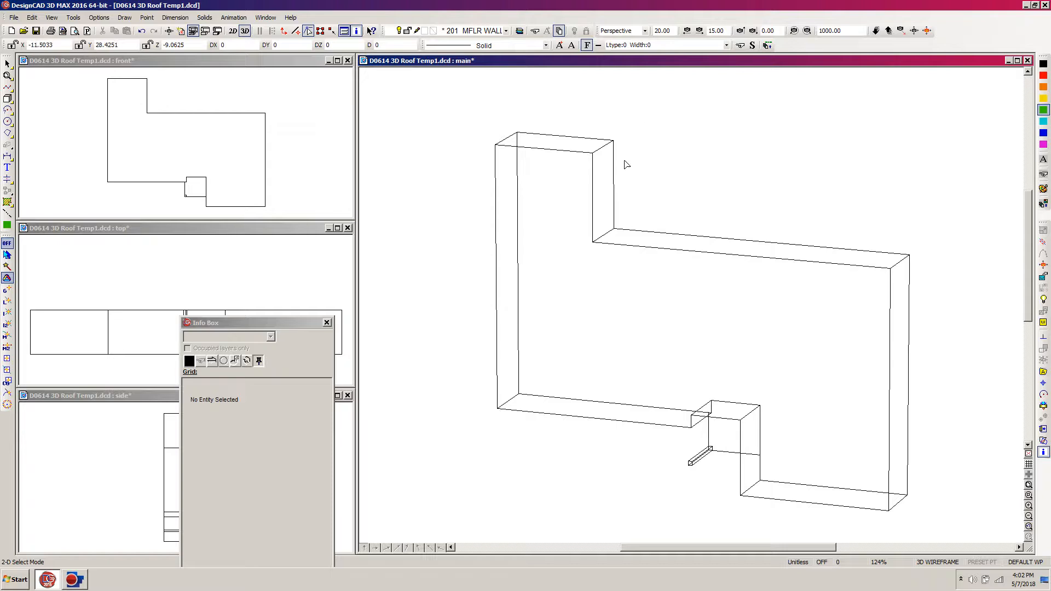
{"action": "left_click", "coordinate": [612, 140]}
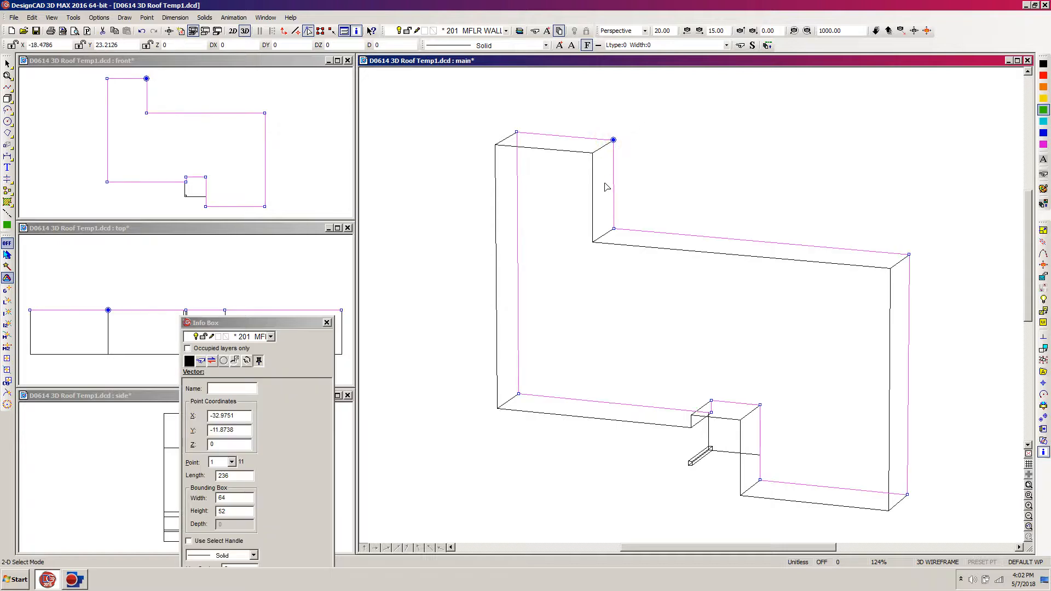
{"action": "key", "text": "Delete"}
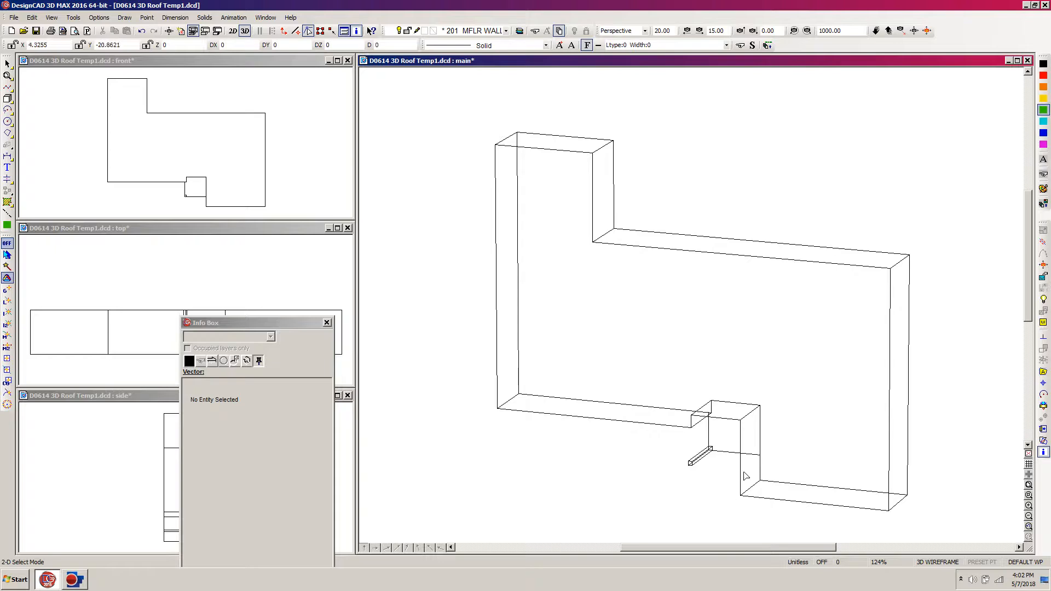
Delete the original flat square at the base of the extruded porch post
{"action": "key", "text": "w"}
{"action": "left_click", "coordinate": [837, 366]}
{"action": "left_click", "coordinate": [581, 506]}
{"action": "left_click", "coordinate": [689, 340]}
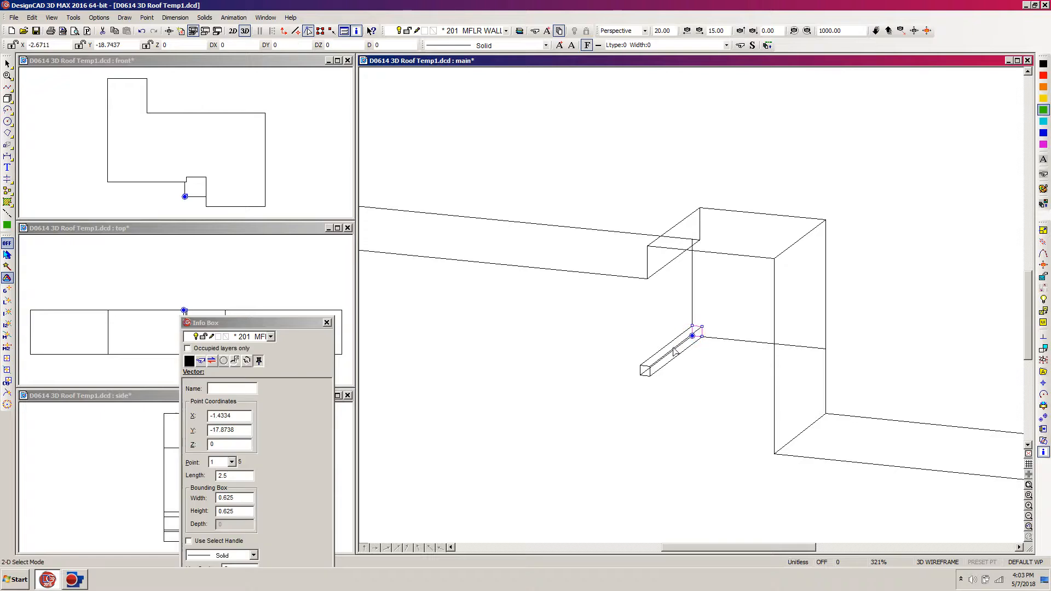
{"action": "left_click", "coordinate": [669, 333]}
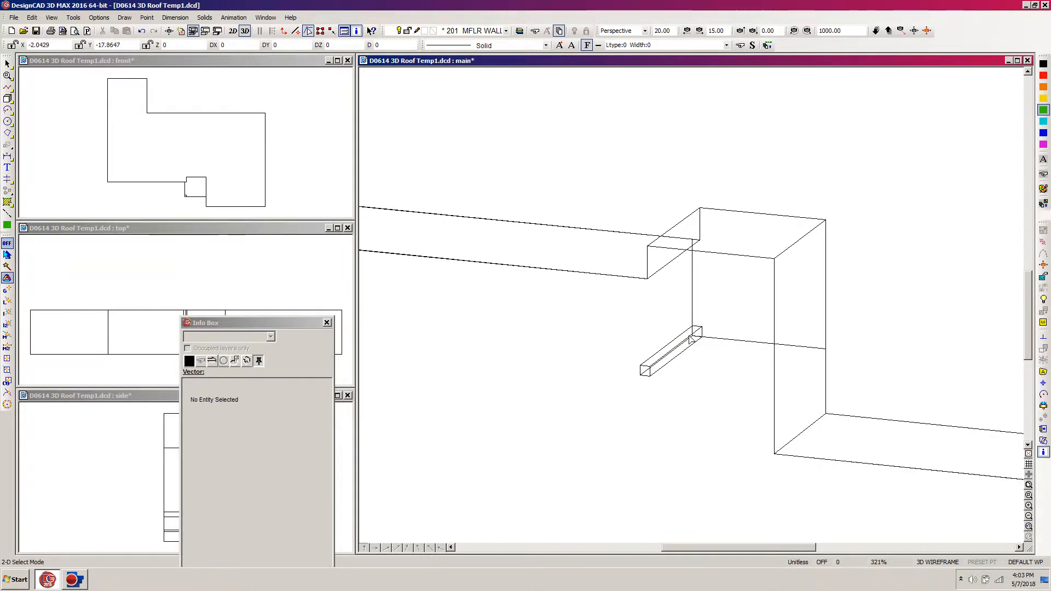
Move the L-shaped porch line from the post's base corner to the matching corner at Z -9.0625, and save the drawing
{"action": "left_click", "coordinate": [690, 343]}
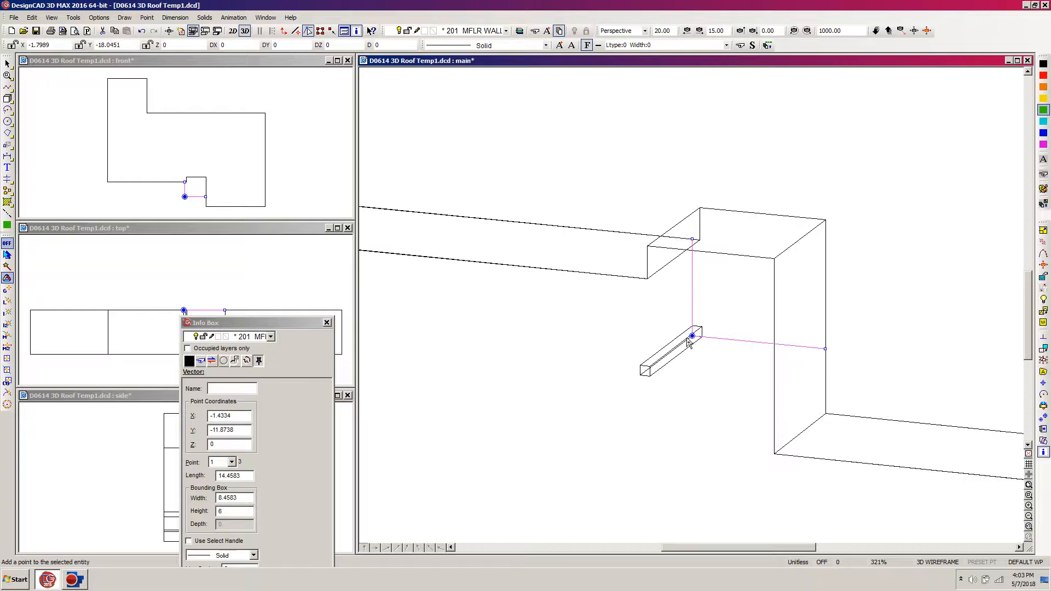
{"action": "key", "text": "m"}
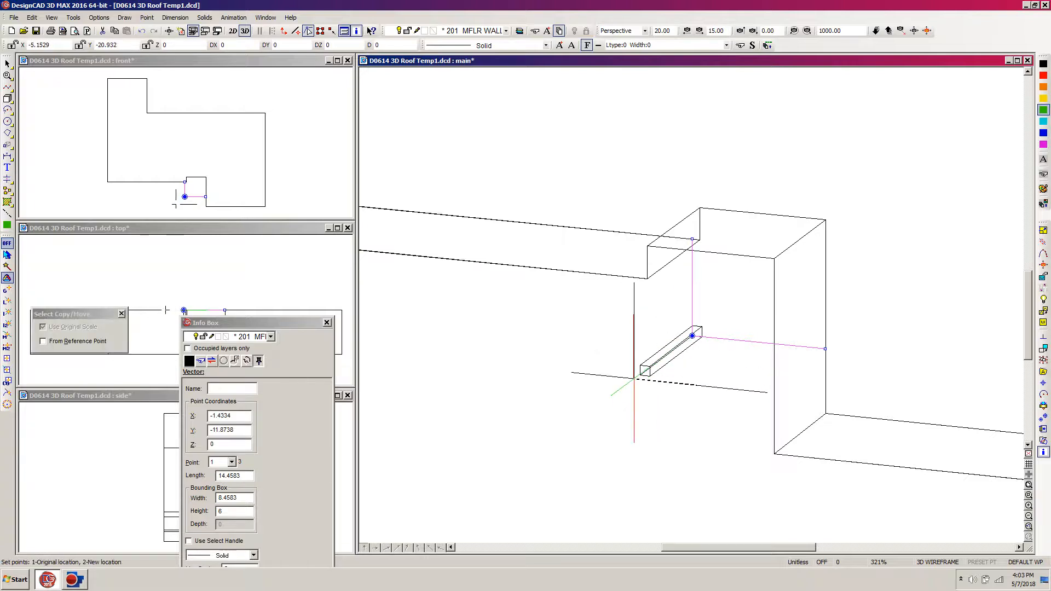
{"action": "right_click", "coordinate": [639, 376]}
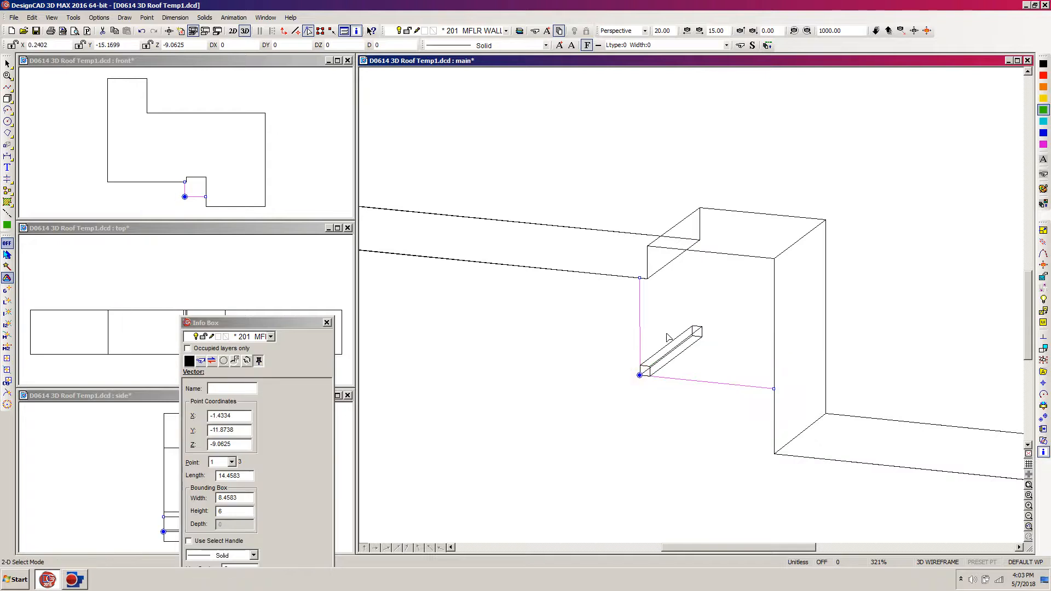
{"action": "left_click", "coordinate": [757, 356]}
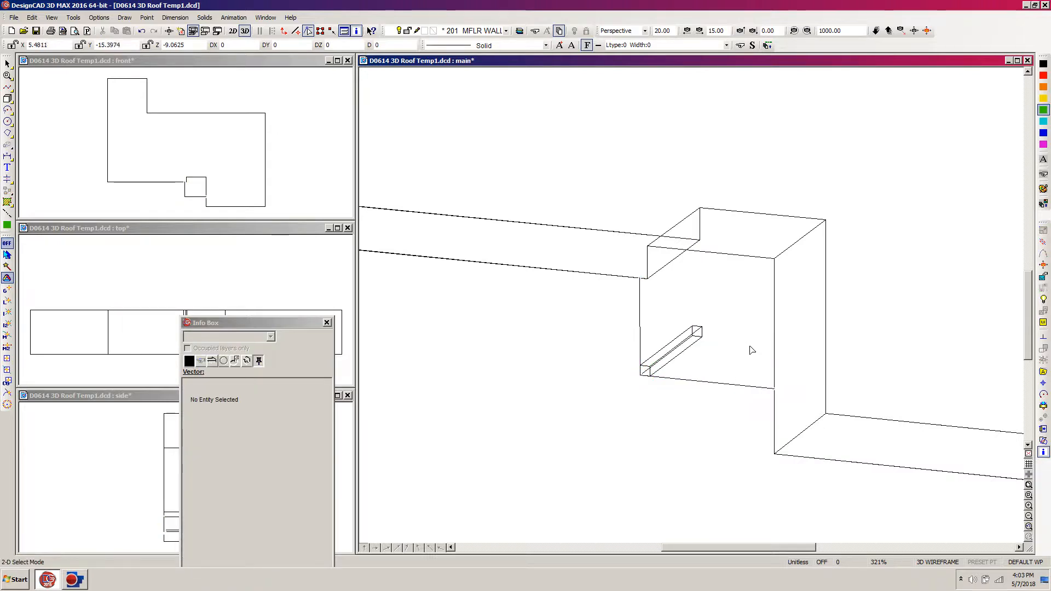
{"action": "scroll", "coordinate": [751, 351], "scroll_direction": "down", "scroll_amount": 3}
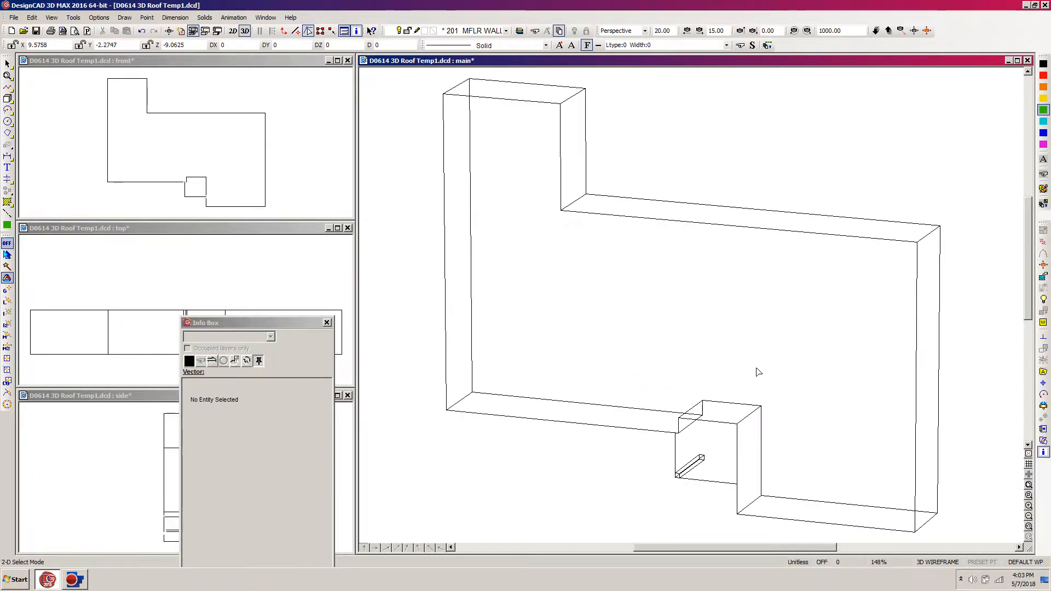
{"action": "scroll", "coordinate": [758, 372], "scroll_direction": "down", "scroll_amount": 1}
{"action": "key", "text": "Up"}
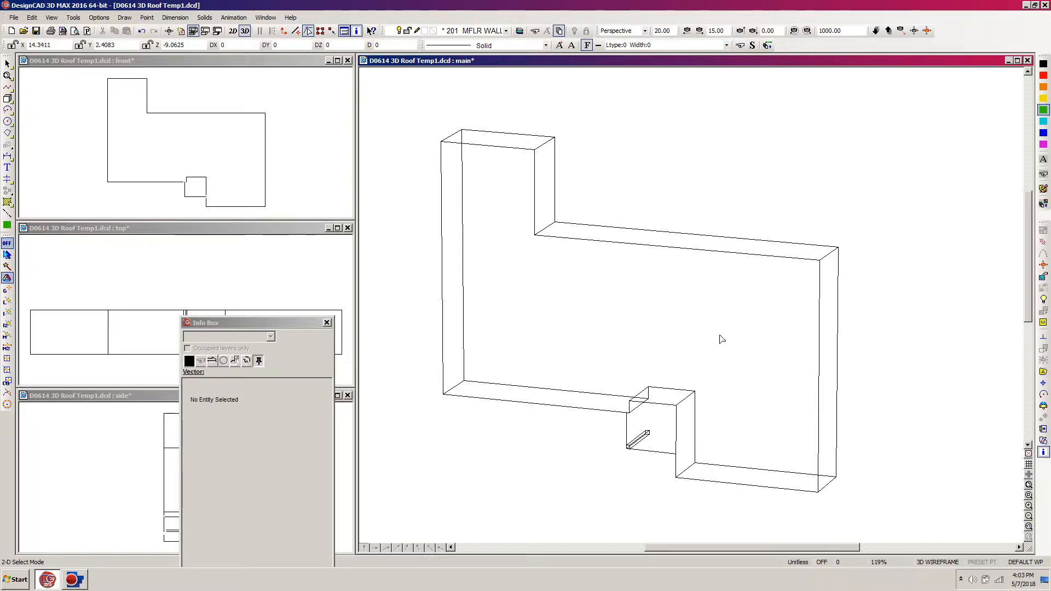
{"action": "key", "text": "ctrl+s"}
Make layer 230, 3D ROOF PLANES, visible and current with MFLR WALLS still shown, and set the drawing color to blue
{"action": "key", "text": "ctrl+l"}
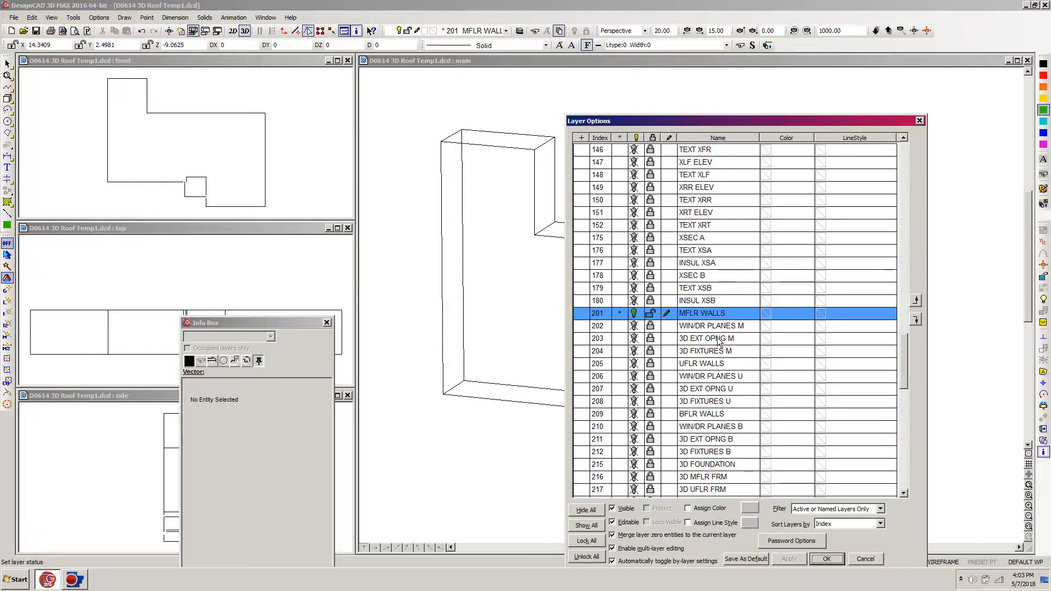
{"action": "left_click_drag", "start_coordinate": [907, 351], "coordinate": [904, 376]}
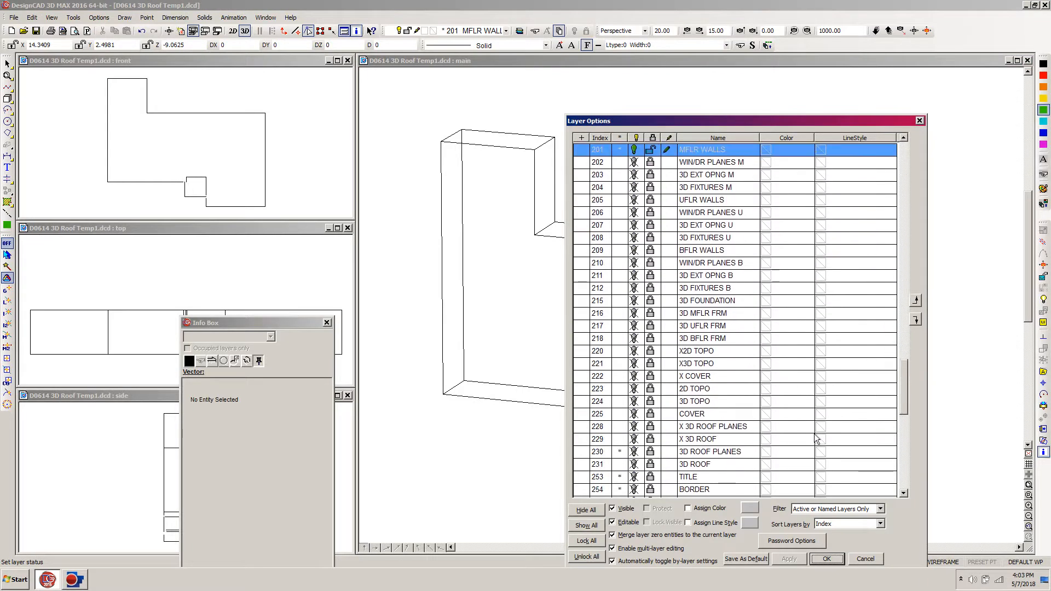
{"action": "left_click", "coordinate": [673, 454]}
{"action": "left_click", "coordinate": [668, 453]}
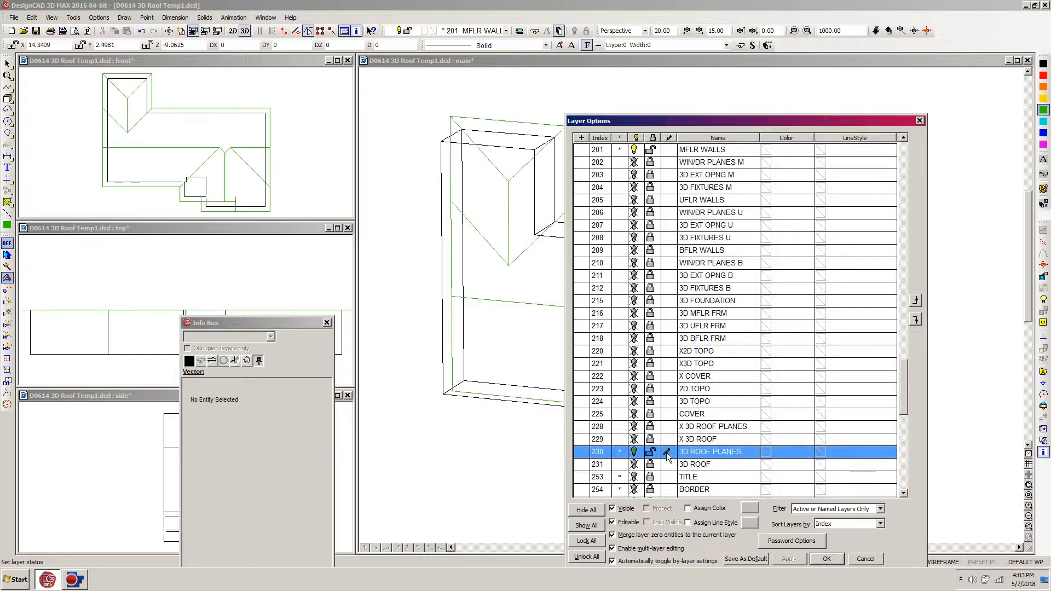
{"action": "left_click", "coordinate": [824, 558]}
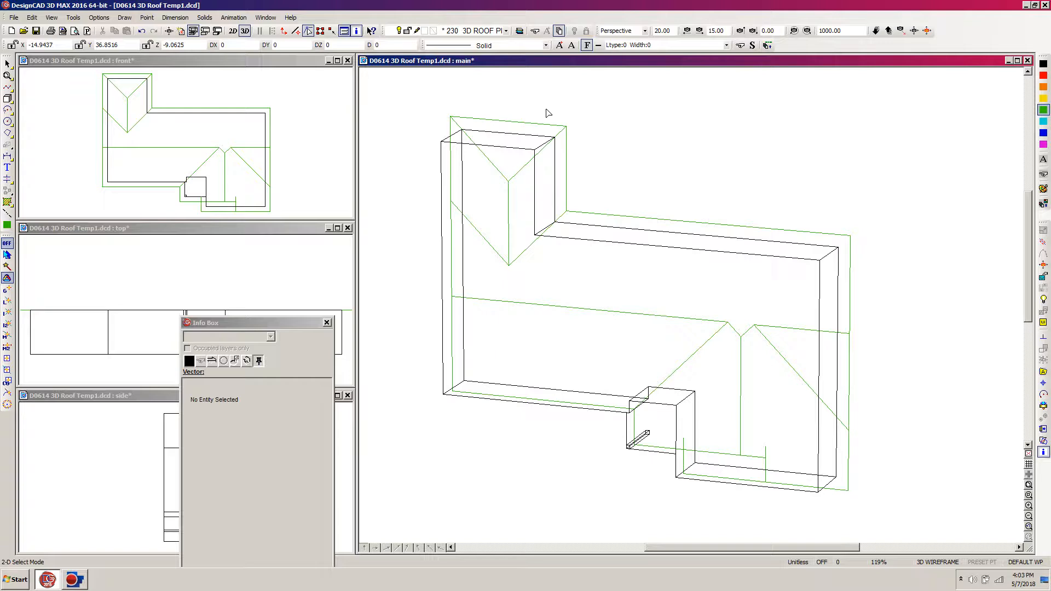
{"action": "left_click", "coordinate": [1043, 134]}
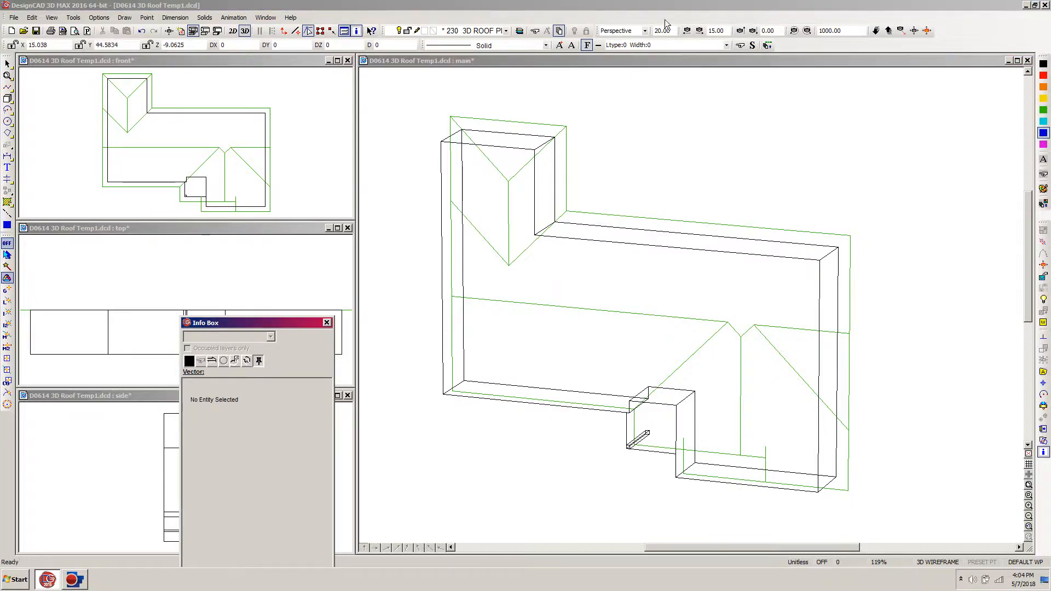
{"action": "left_click", "coordinate": [645, 54]}
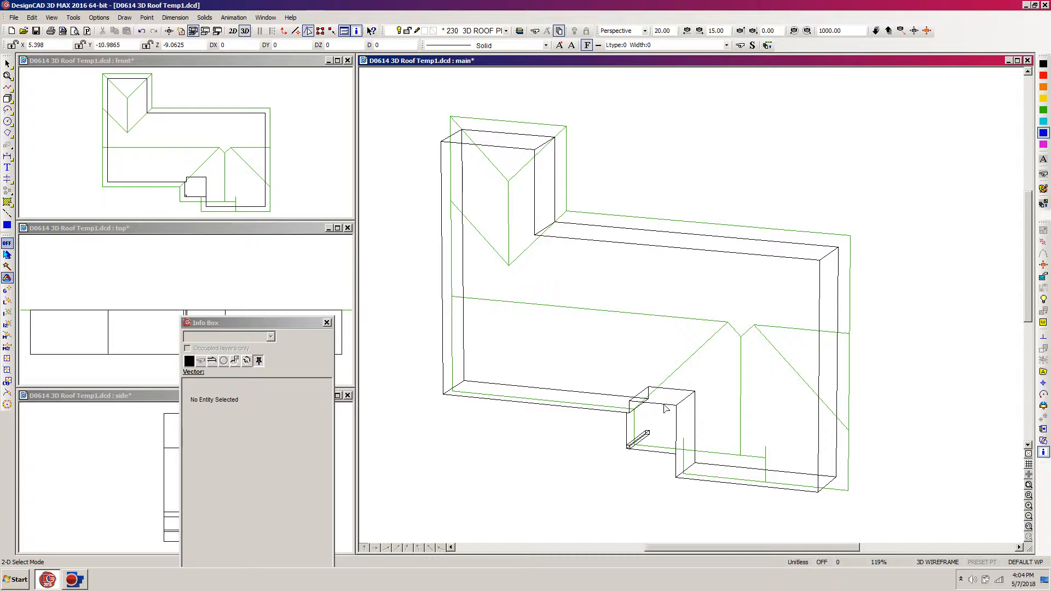
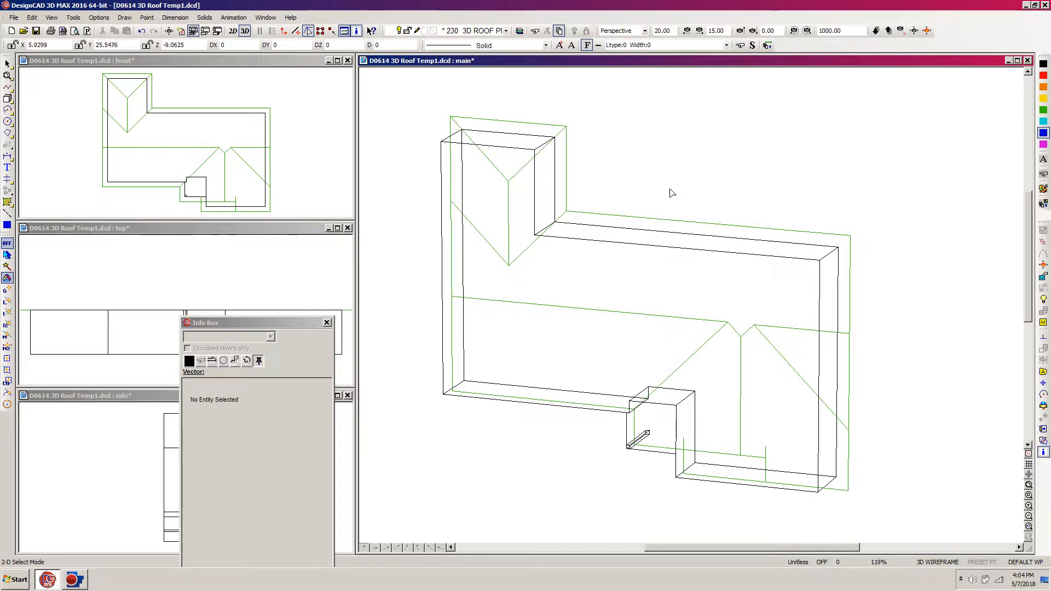
Select all the green roof plan lines in the model by filtering the selection to color (47, 187, 0)
{"action": "left_click", "coordinate": [1044, 408]}
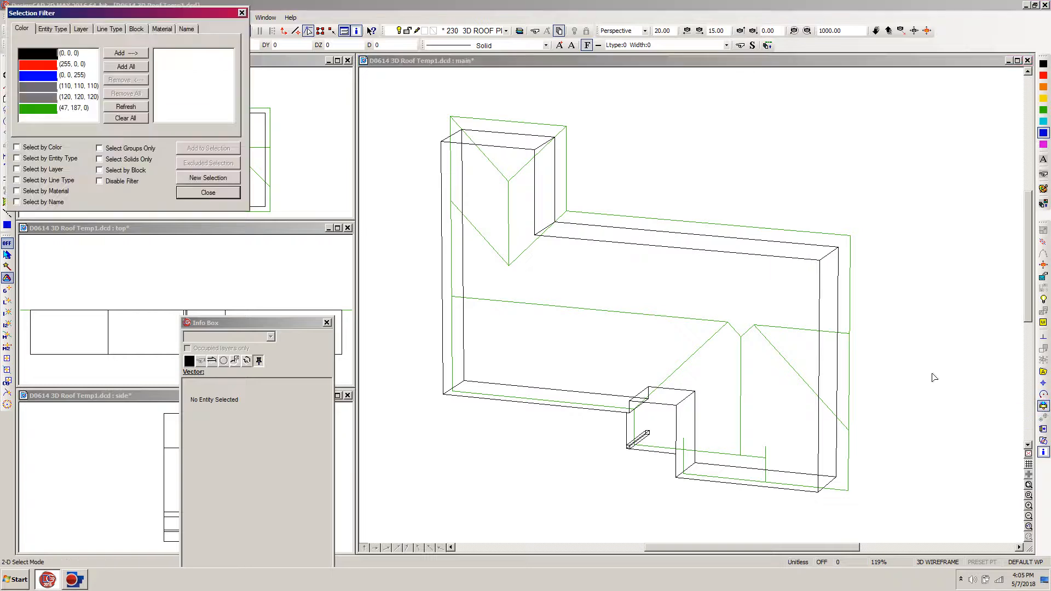
{"action": "left_click", "coordinate": [38, 109]}
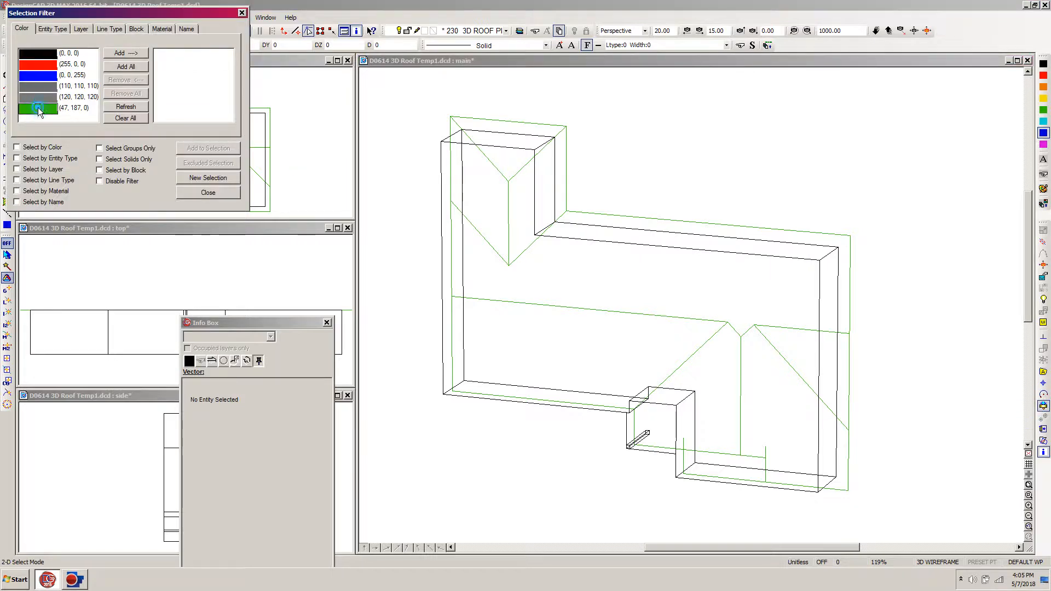
{"action": "left_click", "coordinate": [123, 53]}
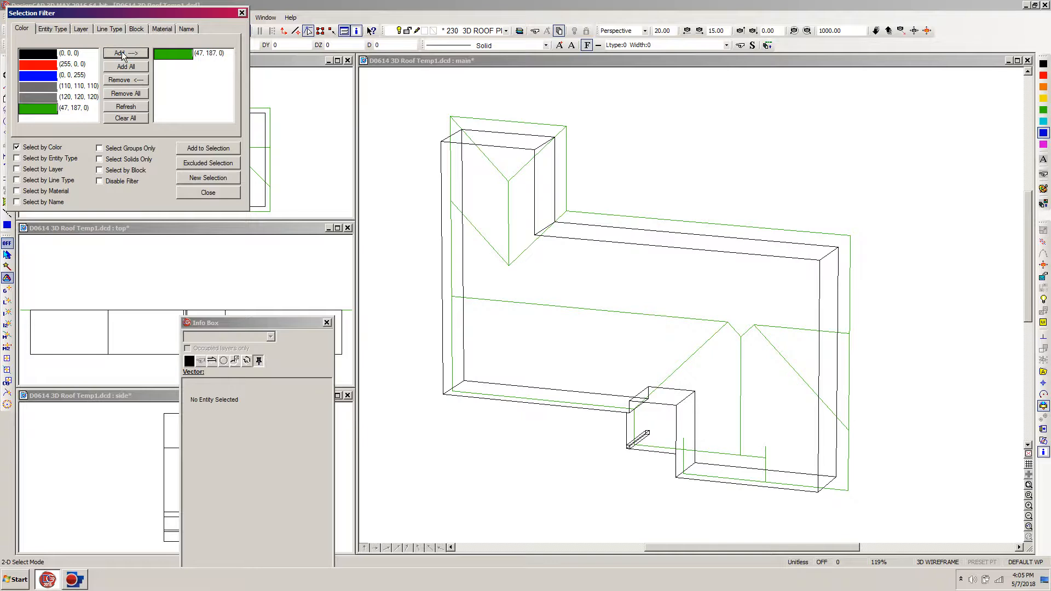
{"action": "left_click", "coordinate": [966, 89]}
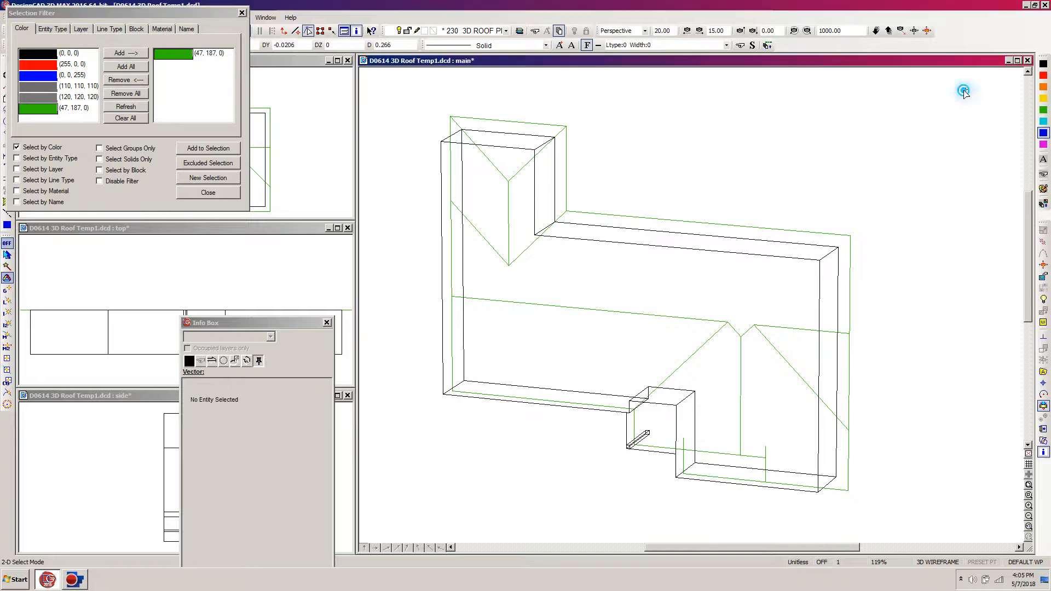
{"action": "left_click", "coordinate": [393, 523]}
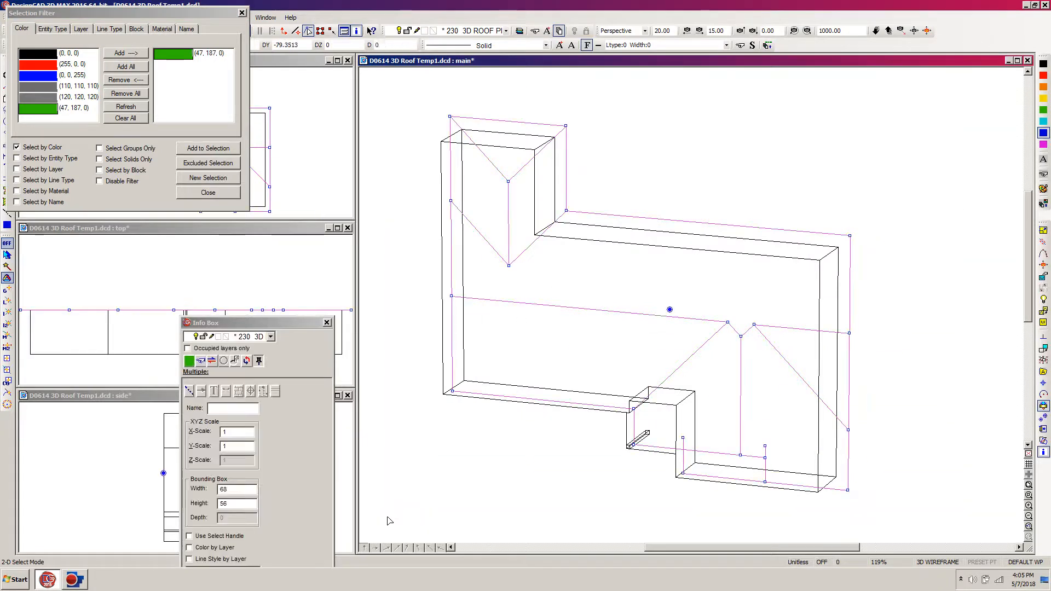
{"action": "left_click", "coordinate": [137, 81]}
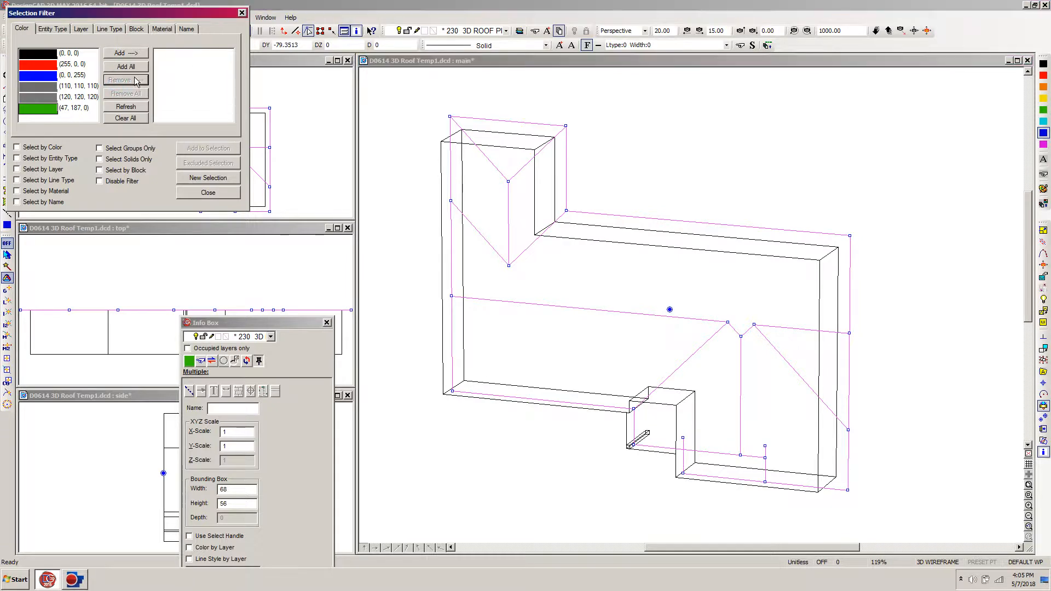
{"action": "left_click", "coordinate": [209, 193]}
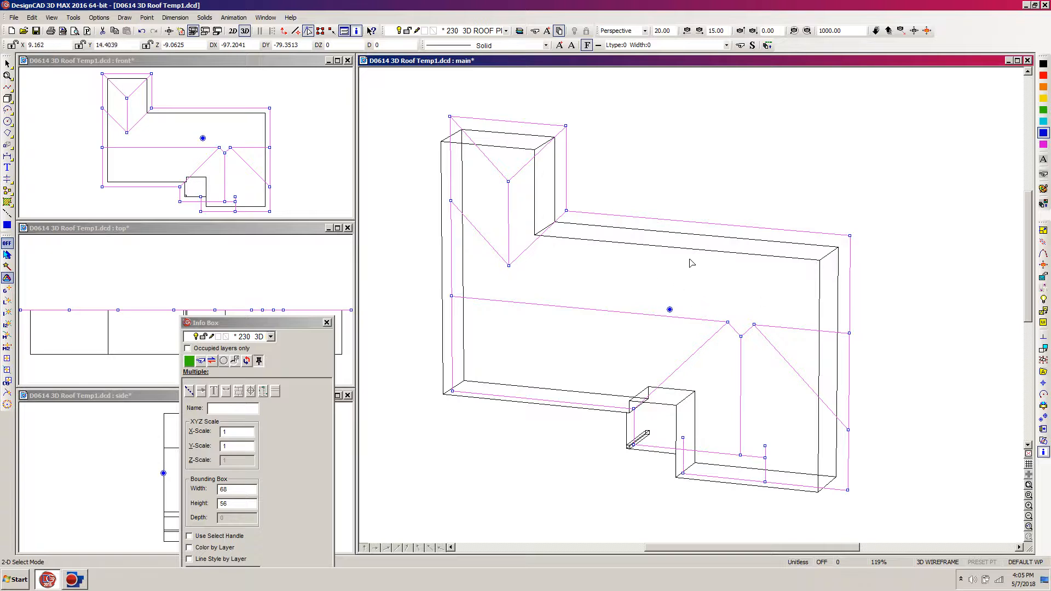
Move the selected roof plan by DZ -9.0625 relative to its handle, with DX and DY at 0
{"action": "left_click", "coordinate": [670, 309]}
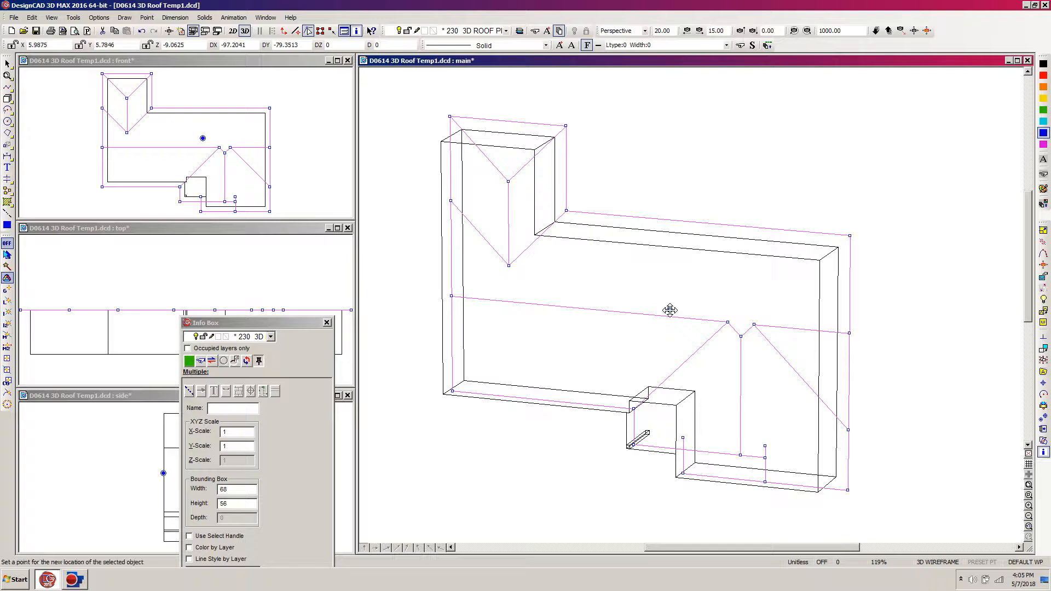
{"action": "left_click", "coordinate": [669, 310]}
{"action": "key", "text": "apostrophe"}
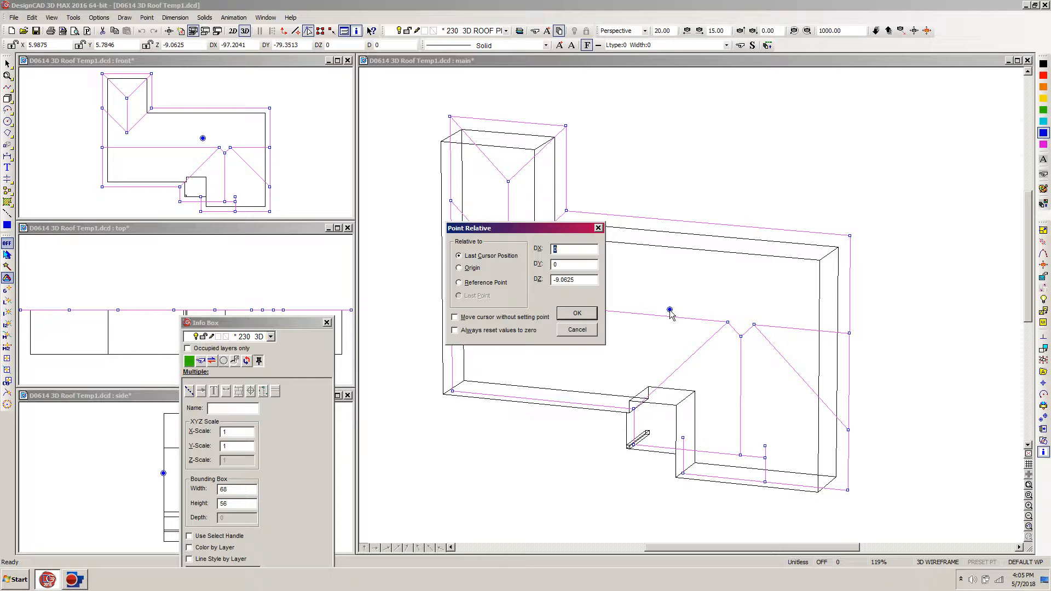
{"action": "key", "text": "Return"}
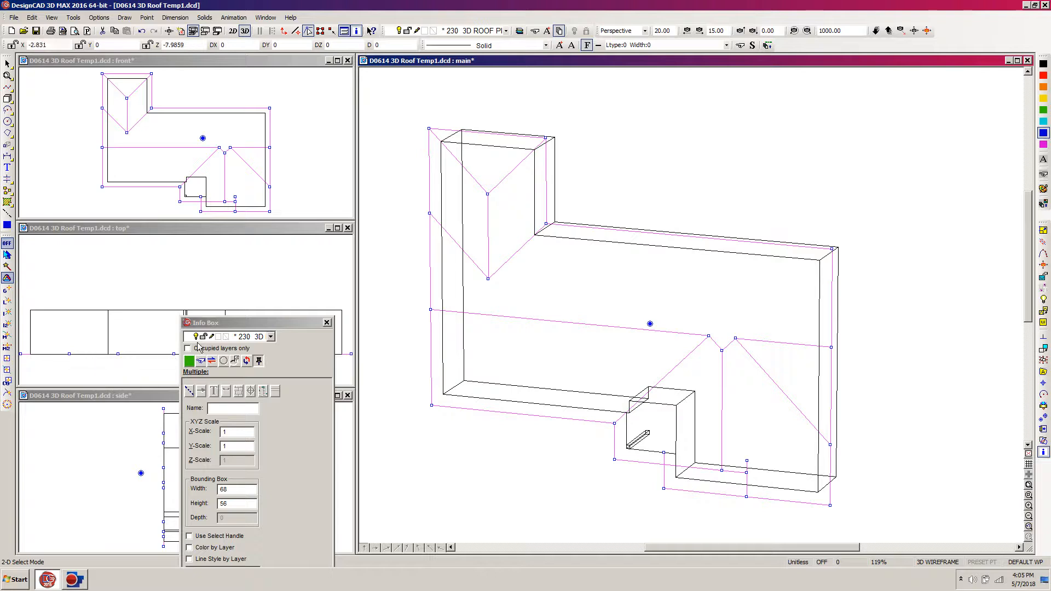
Move the selected roof plan by DZ 1 relative to its handle, and clear the selection
{"action": "left_click", "coordinate": [650, 323]}
{"action": "left_click", "coordinate": [652, 323]}
{"action": "left_click", "coordinate": [650, 324]}
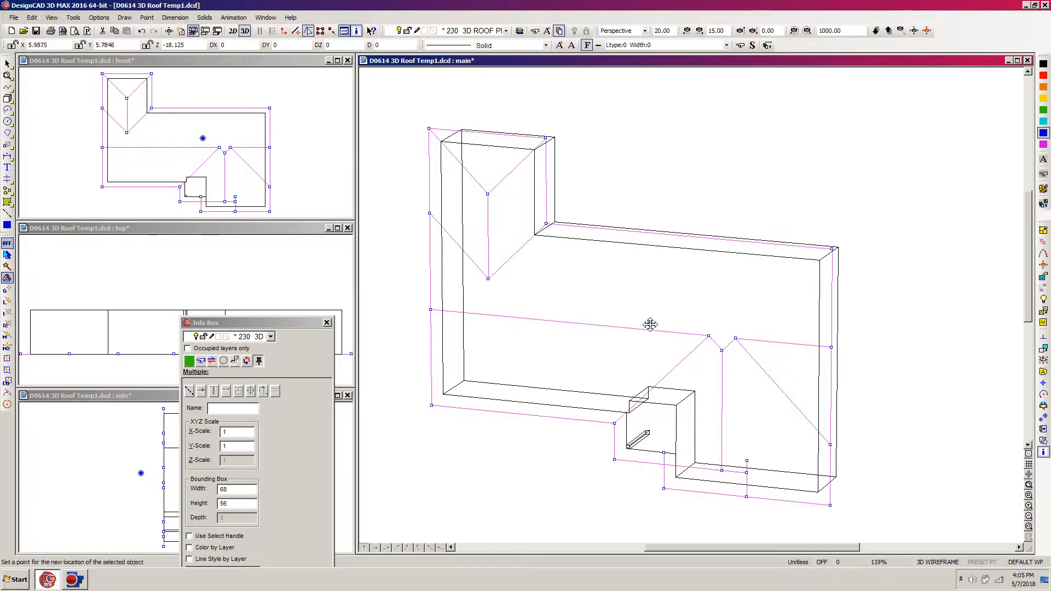
{"action": "key", "text": "apostrophe"}
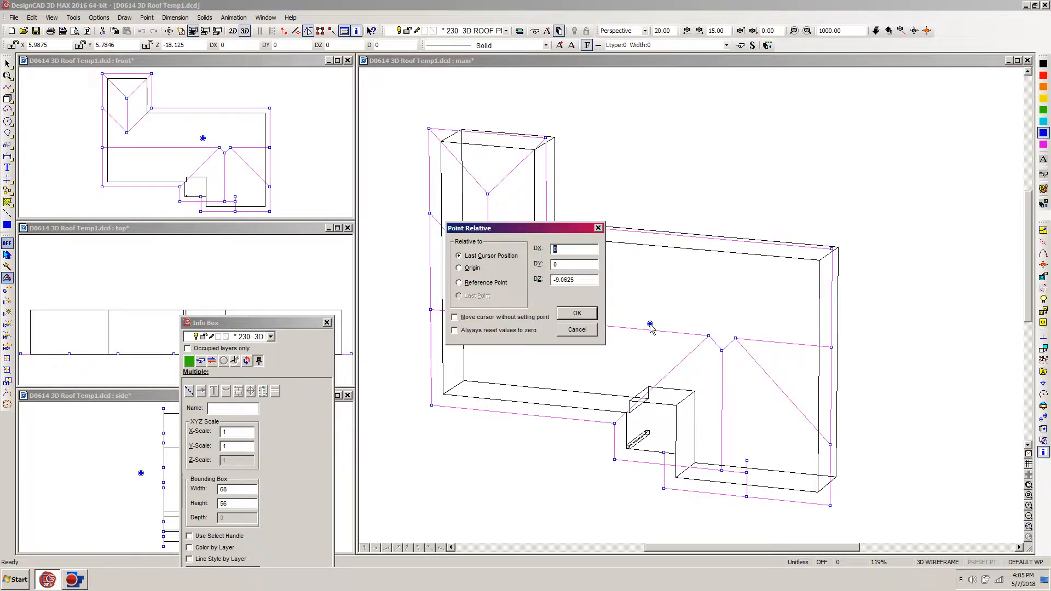
{"action": "key", "text": "Tab"}
{"action": "key", "text": "Tab"}
{"action": "type", "text": "1"}
{"action": "key", "text": "Return"}
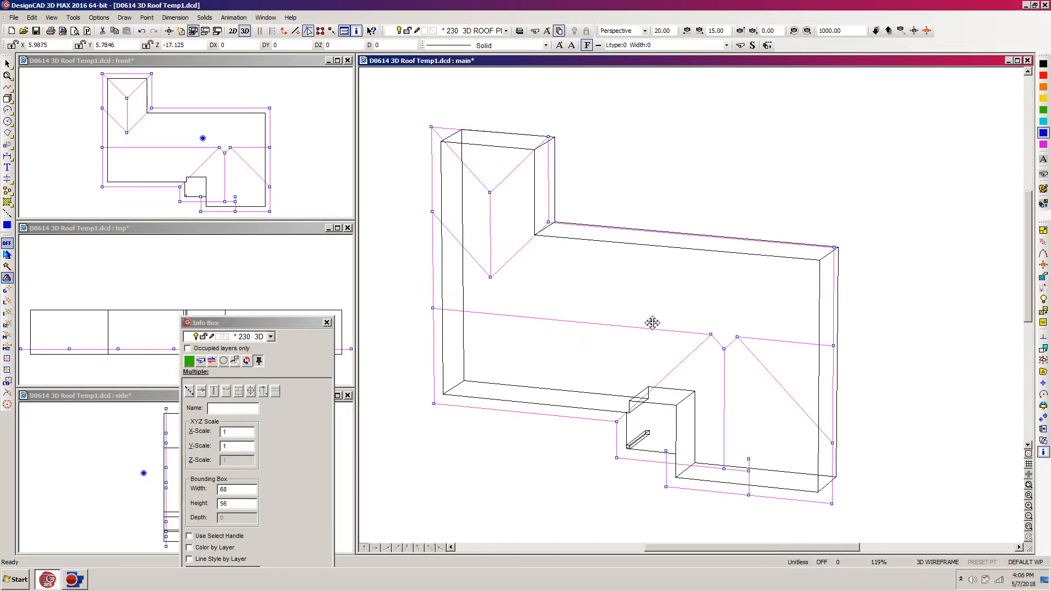
{"action": "left_click", "coordinate": [652, 323]}
{"action": "key", "text": "Escape"}
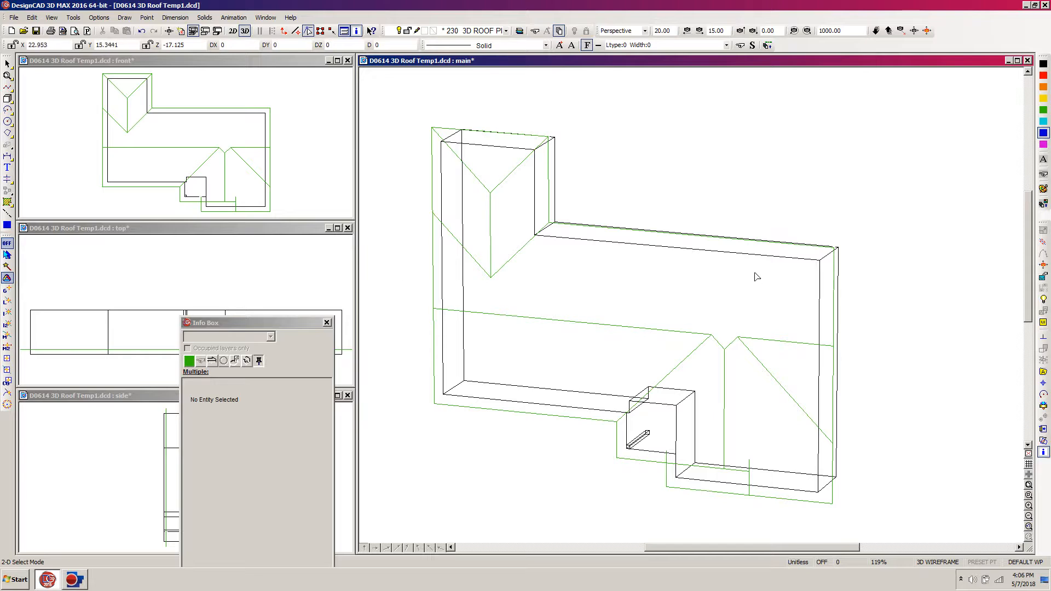
Draw a sloped roof plane along the main roof's rear eave line, offsetting its other two corners by DY -24 and DZ -12
{"action": "key", "text": "p"}
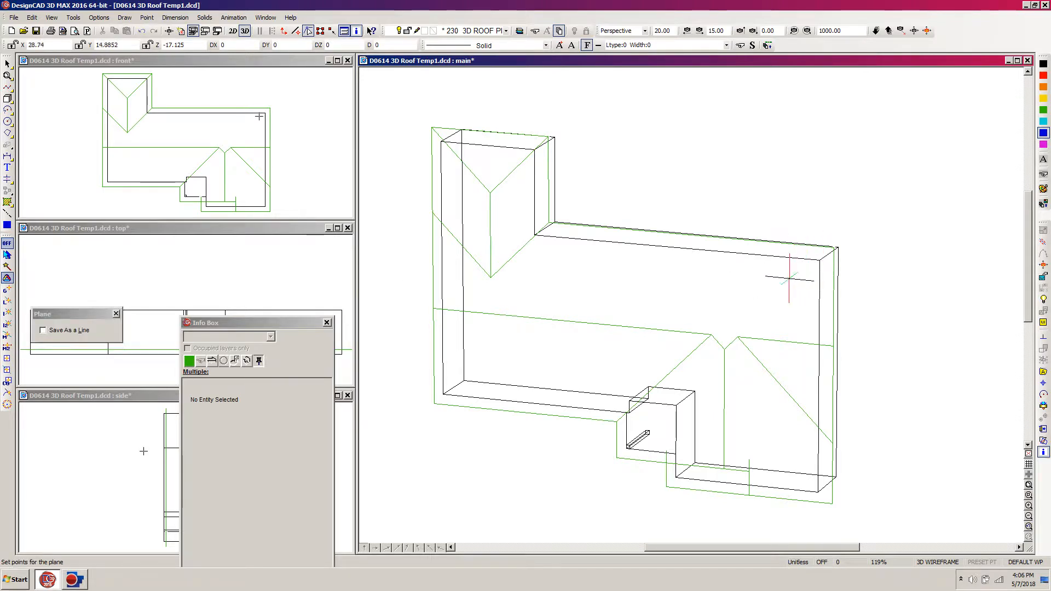
{"action": "left_click", "coordinate": [832, 244]}
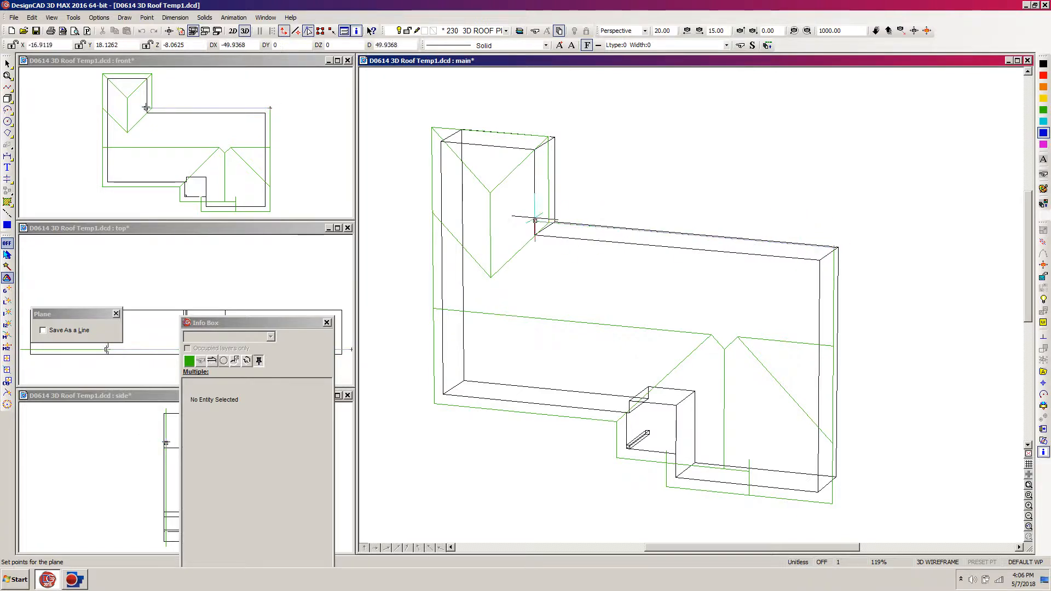
{"action": "left_click", "coordinate": [432, 212]}
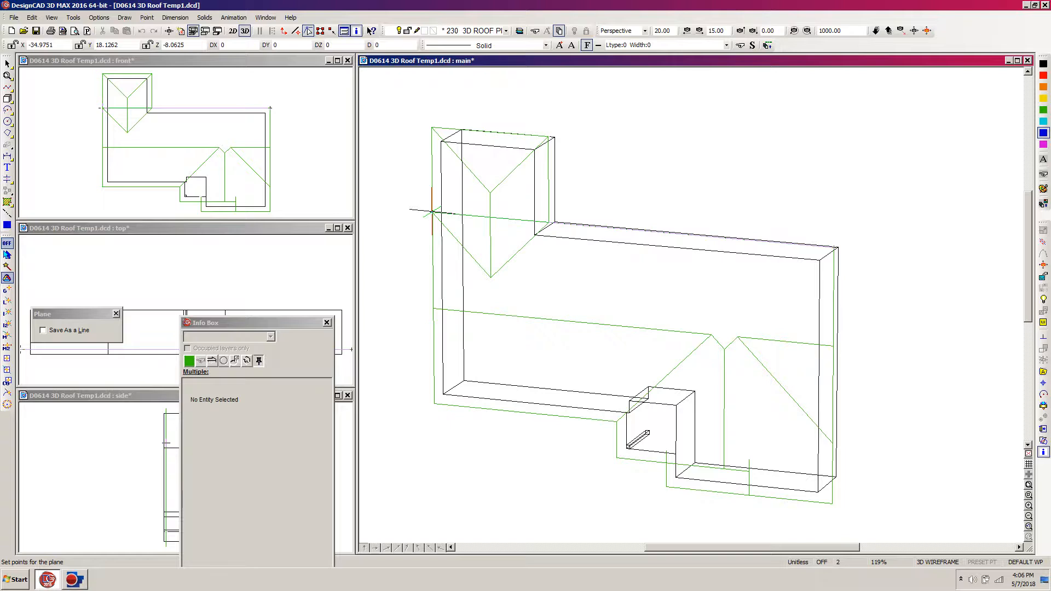
{"action": "key", "text": "apostrophe"}
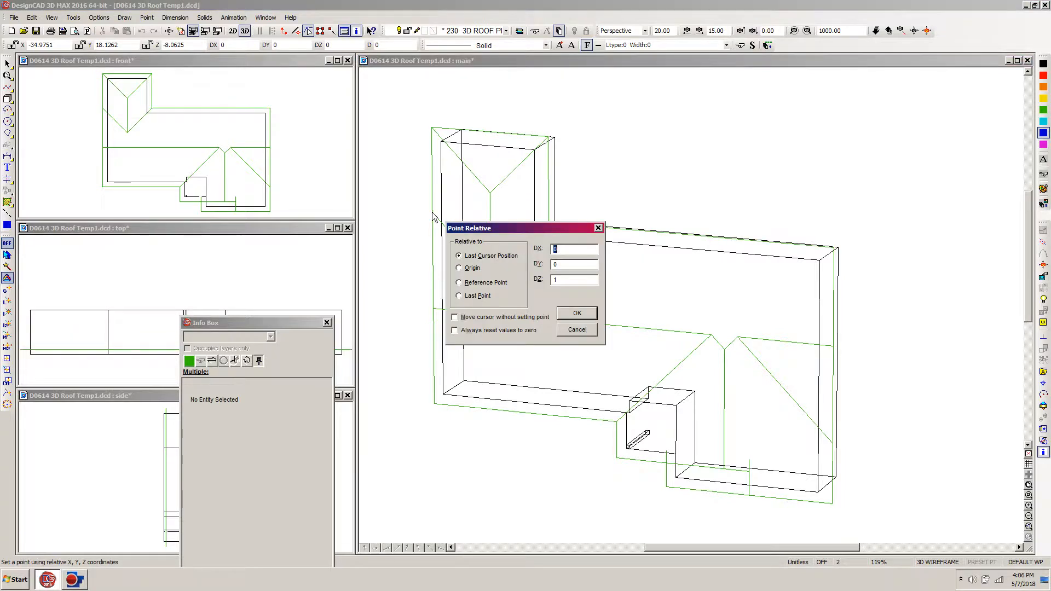
{"action": "key", "text": "Tab"}
{"action": "type", "text": "-"}
{"action": "type", "text": "-1"}
{"action": "key", "text": "Return"}
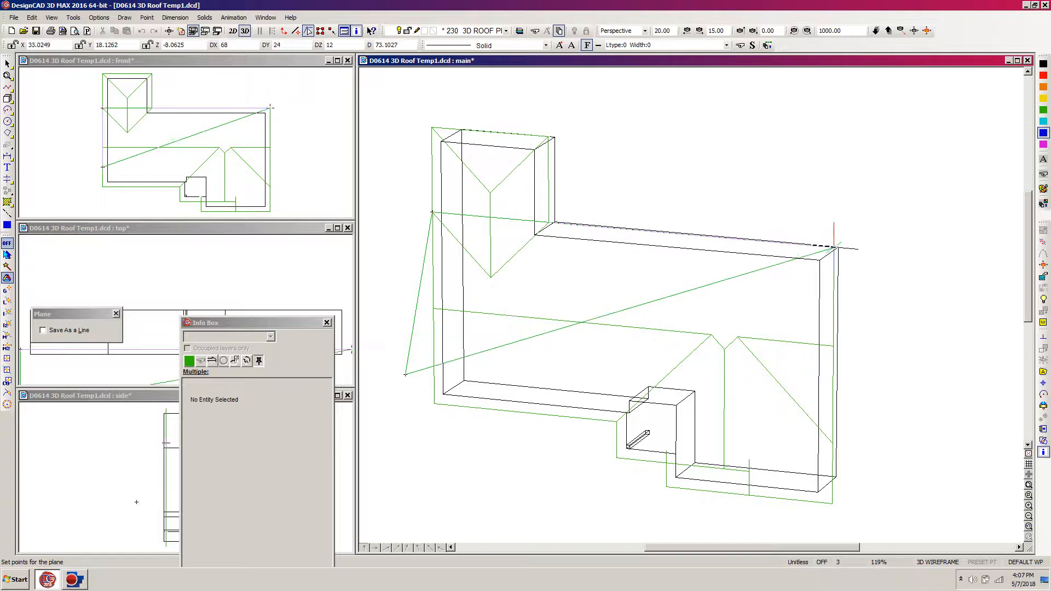
{"action": "key", "text": "apostrophe"}
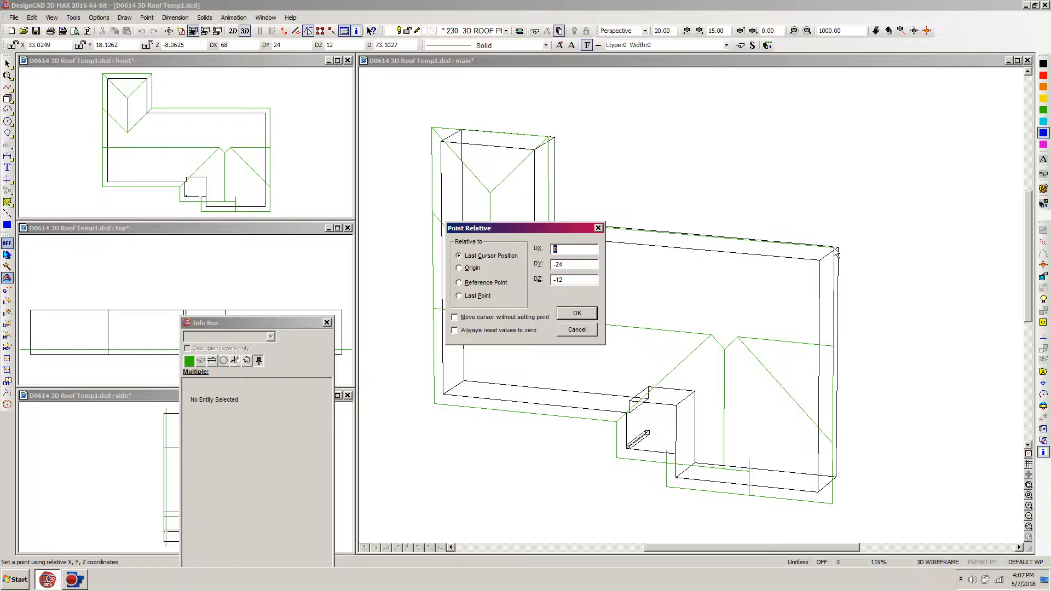
{"action": "key", "text": "Return"}
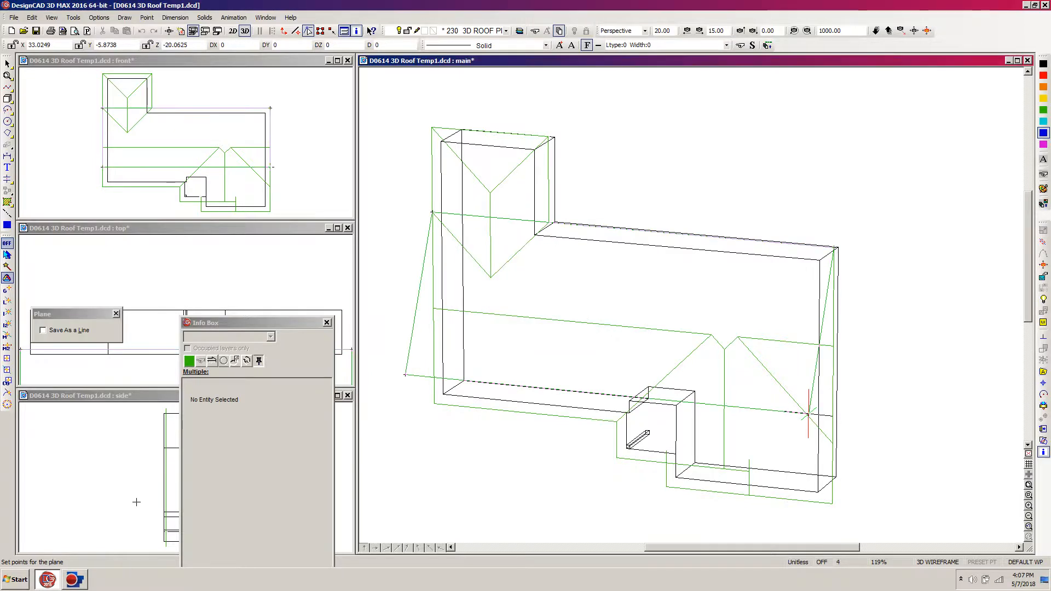
{"action": "key", "text": "Return"}
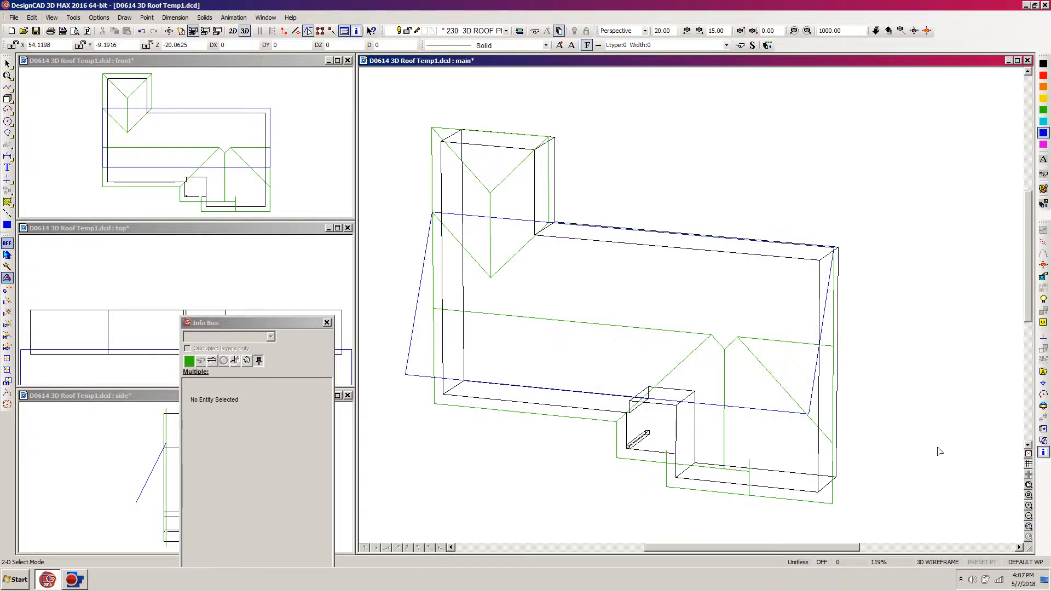
Set the sloped plane's handle at the end of the main ridge line and mirror a copy normal to the Y axis there
{"action": "left_click", "coordinate": [413, 325]}
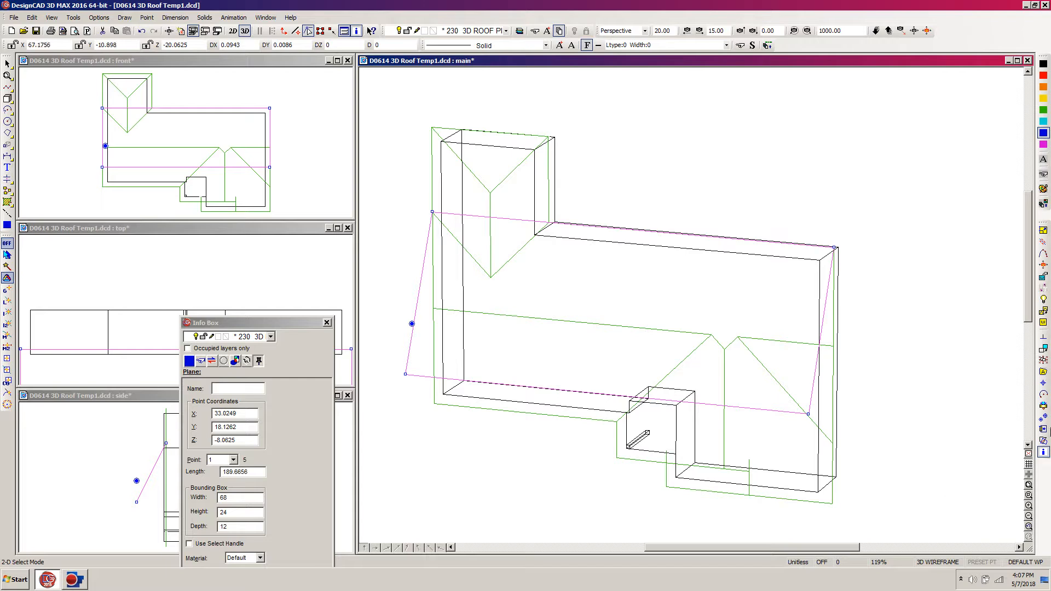
{"action": "left_click", "coordinate": [1043, 418]}
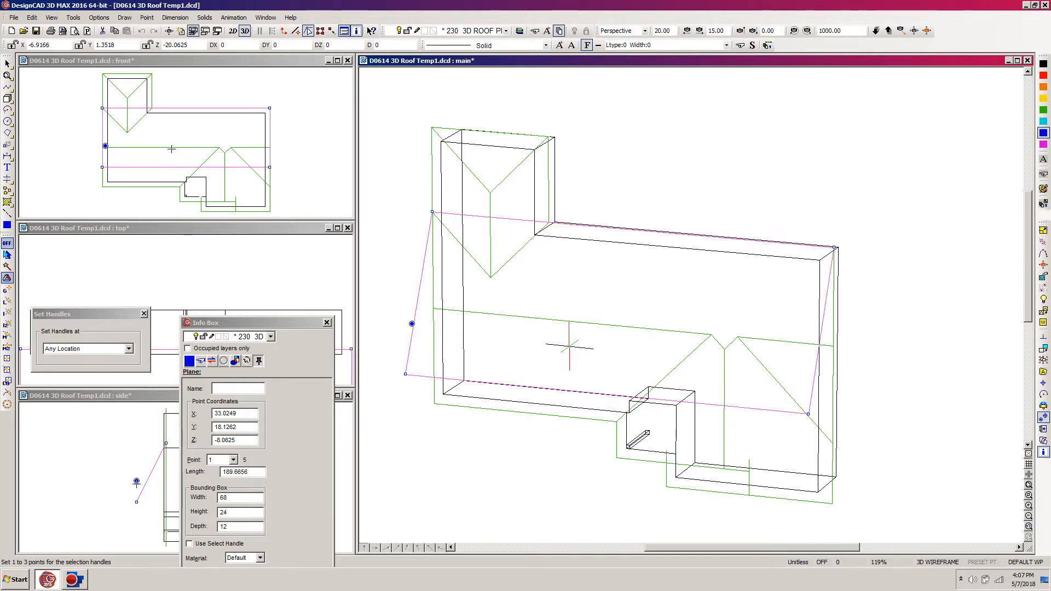
{"action": "left_click", "coordinate": [833, 345]}
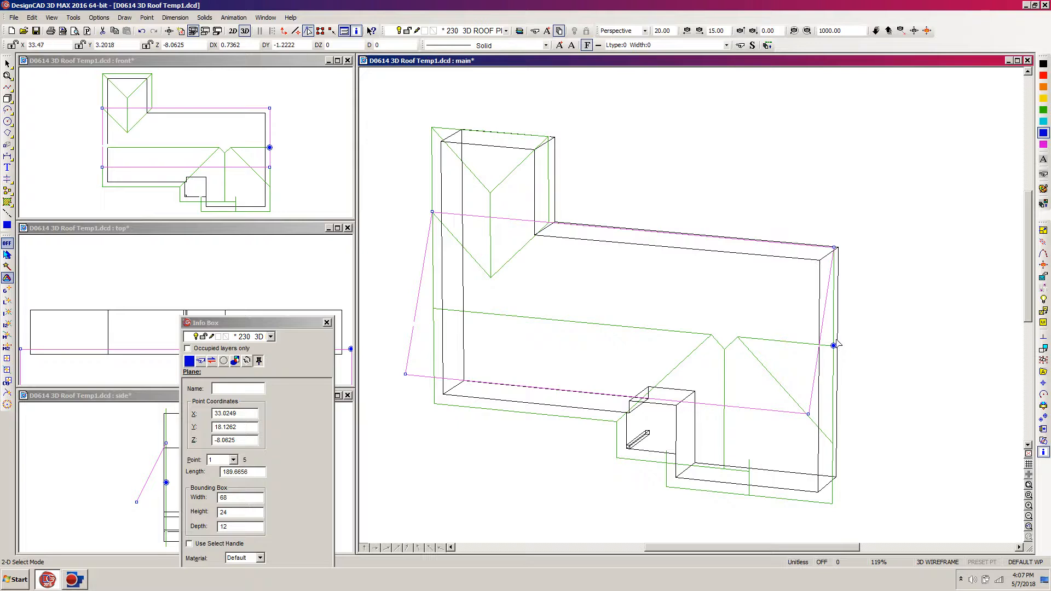
{"action": "key", "text": "m"}
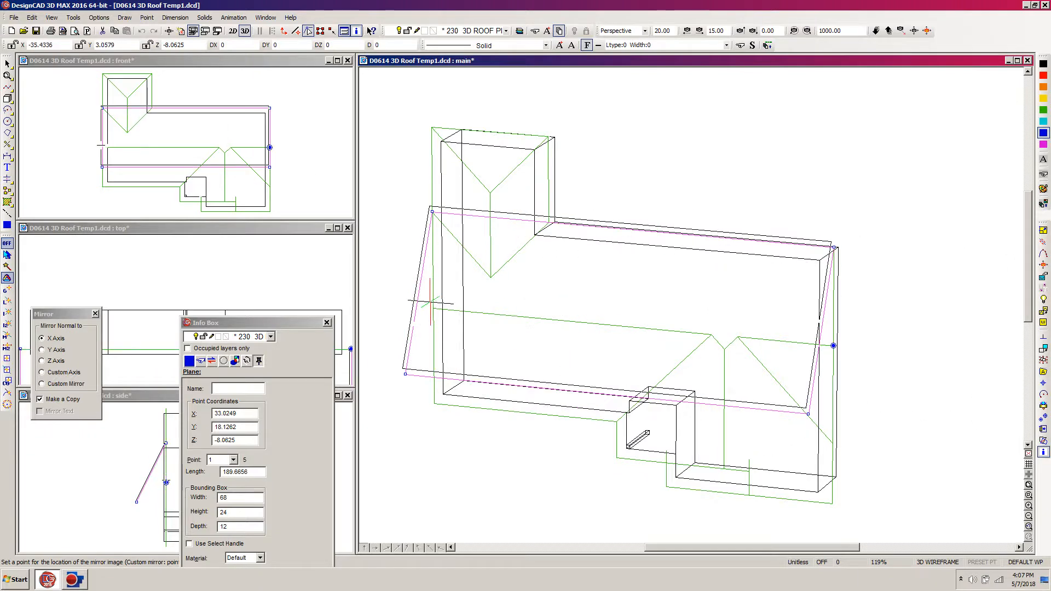
{"action": "left_click", "coordinate": [41, 349]}
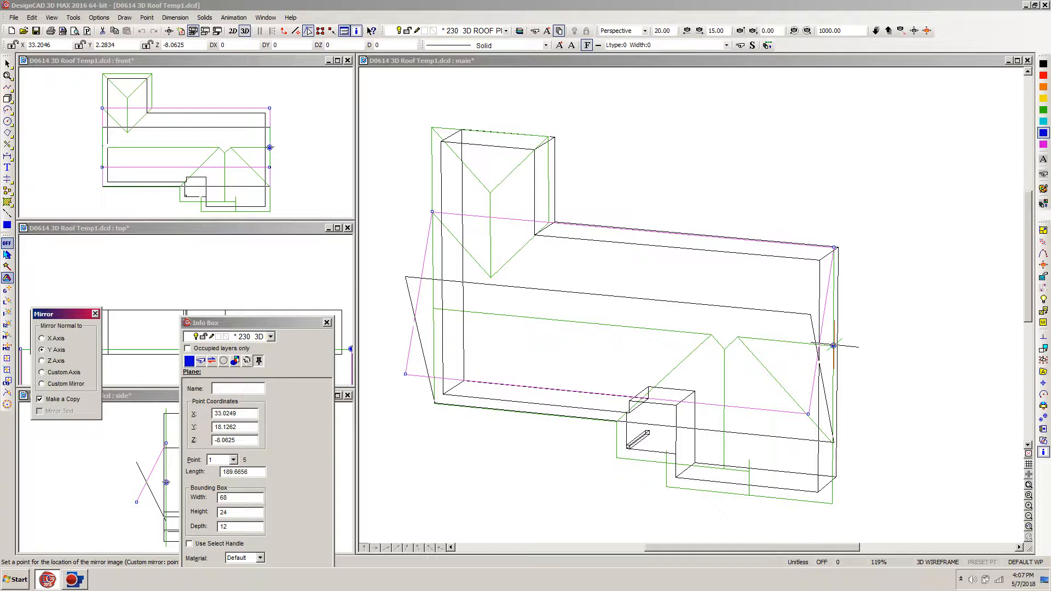
{"action": "left_click", "coordinate": [833, 346]}
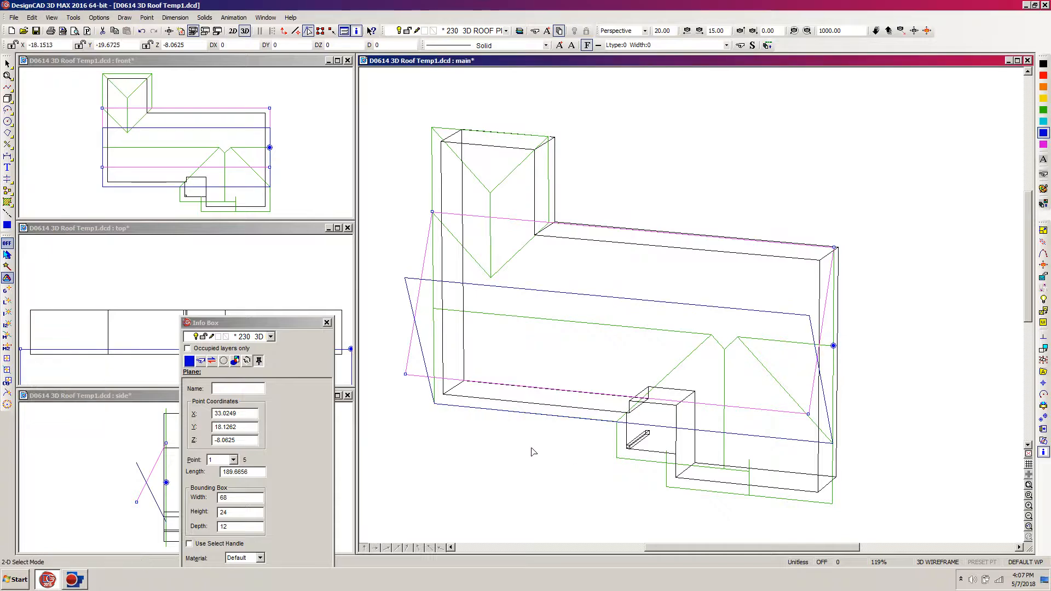
{"action": "left_click", "coordinate": [531, 448]}
{"action": "key", "text": "l"}
{"action": "left_click", "coordinate": [431, 403]}
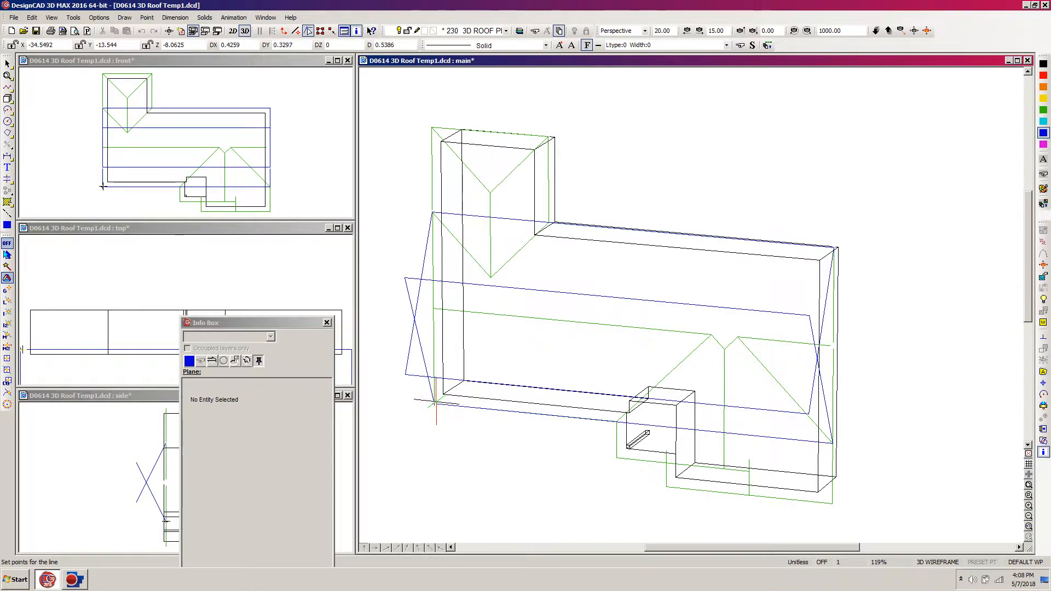
{"action": "left_click", "coordinate": [433, 403]}
{"action": "key", "text": "space"}
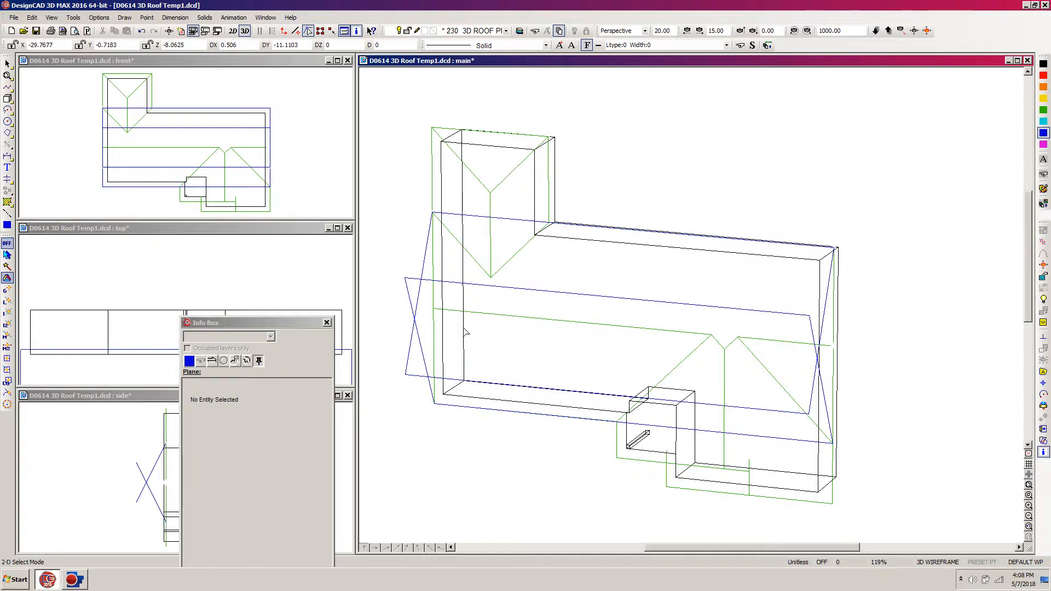
Set the drawing color to red and create the intersection line between the two sloped roof planes
{"action": "left_click", "coordinate": [1044, 75]}
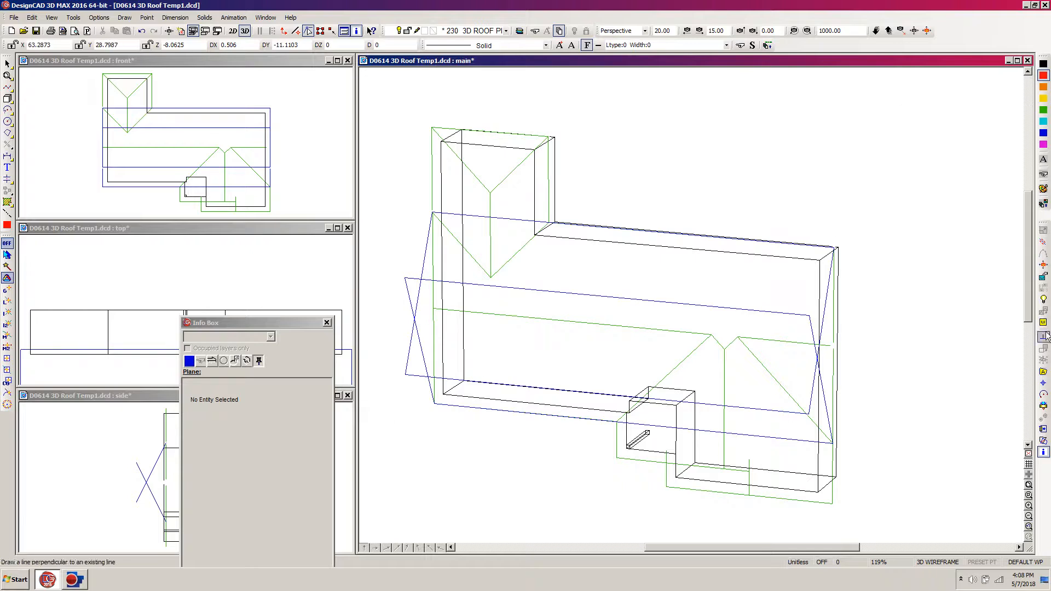
{"action": "left_click", "coordinate": [1043, 441]}
{"action": "left_click", "coordinate": [404, 278]}
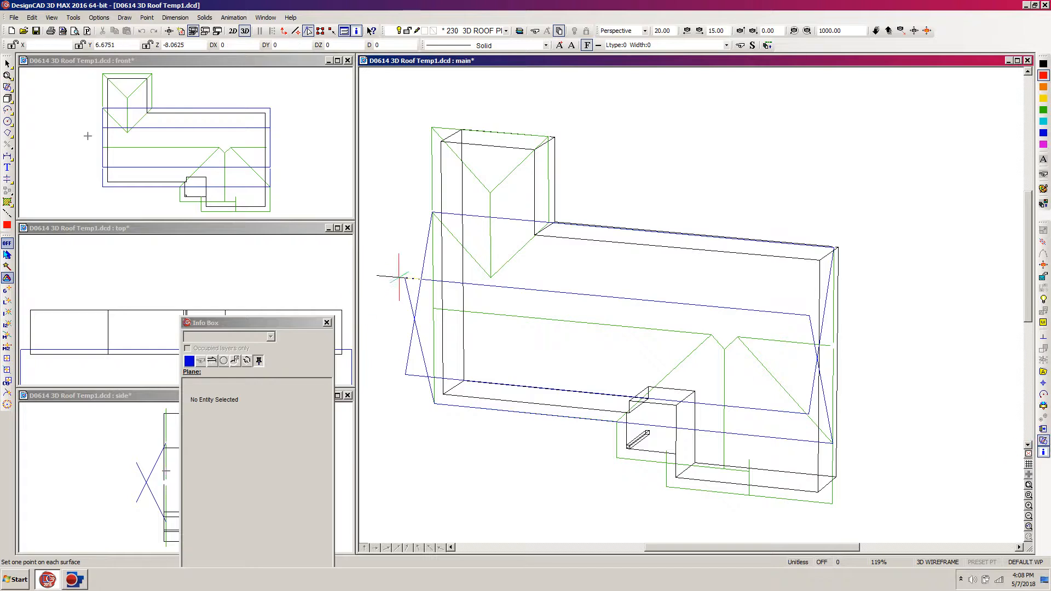
{"action": "left_click", "coordinate": [402, 375]}
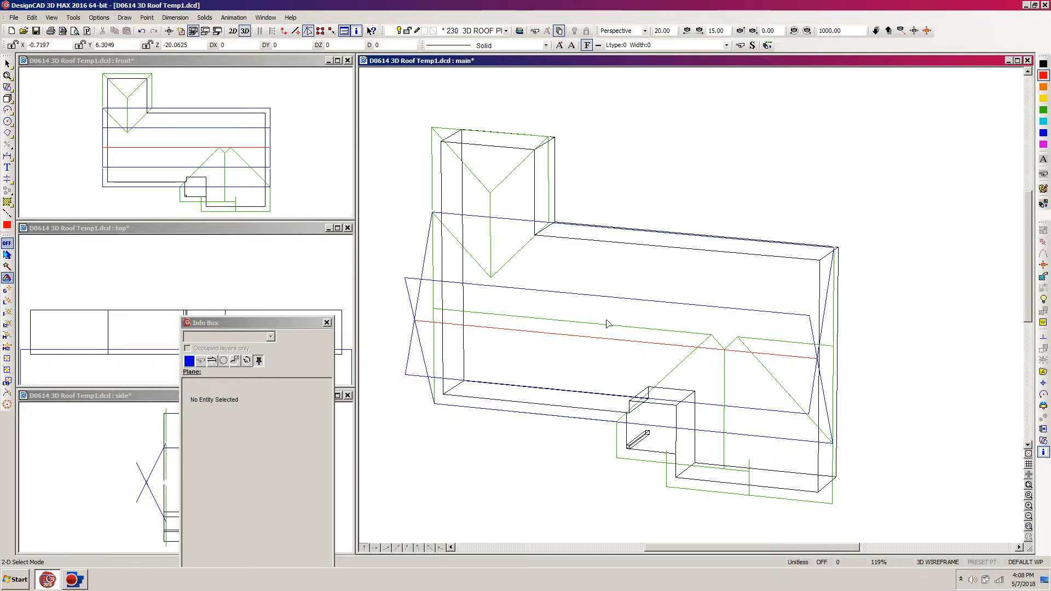
Move the front sloped plane's two far corner points onto the red intersection line, and delete that line
{"action": "left_click", "coordinate": [548, 293]}
{"action": "left_click_drag", "start_coordinate": [372, 263], "coordinate": [822, 331]}
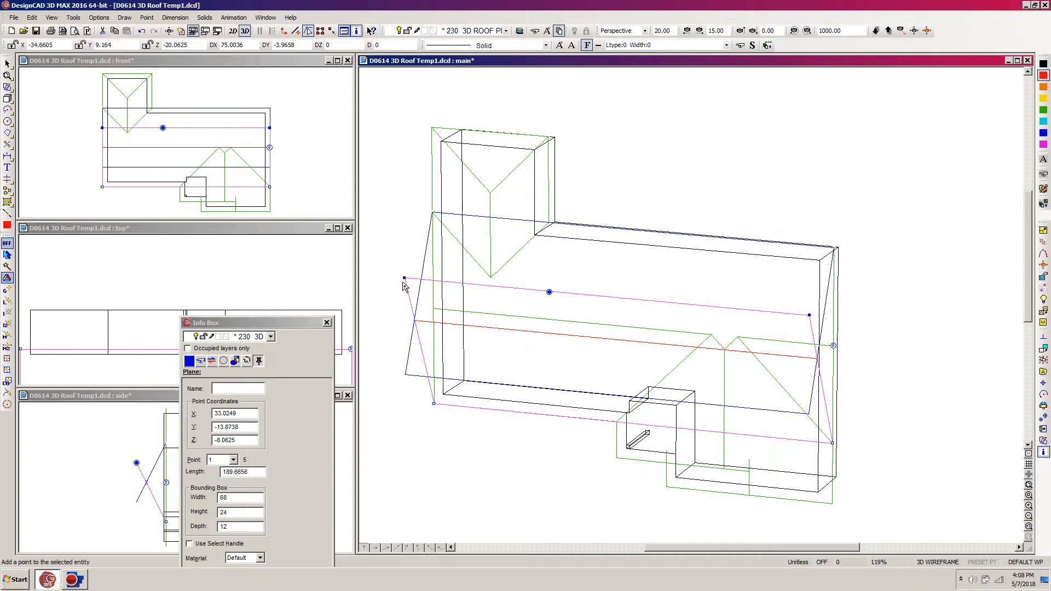
{"action": "left_click", "coordinate": [404, 278]}
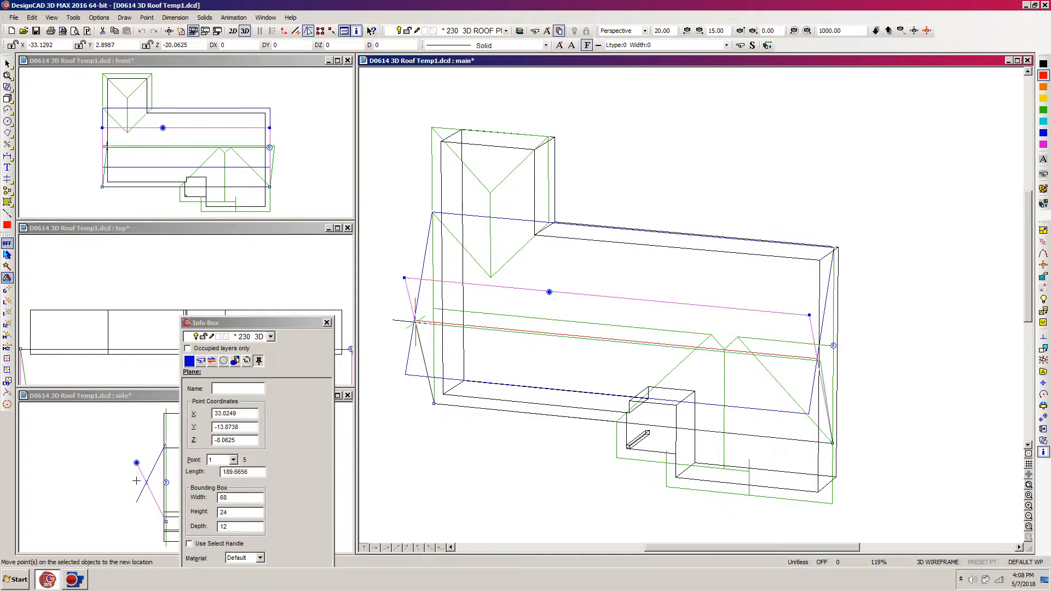
{"action": "left_click", "coordinate": [414, 320]}
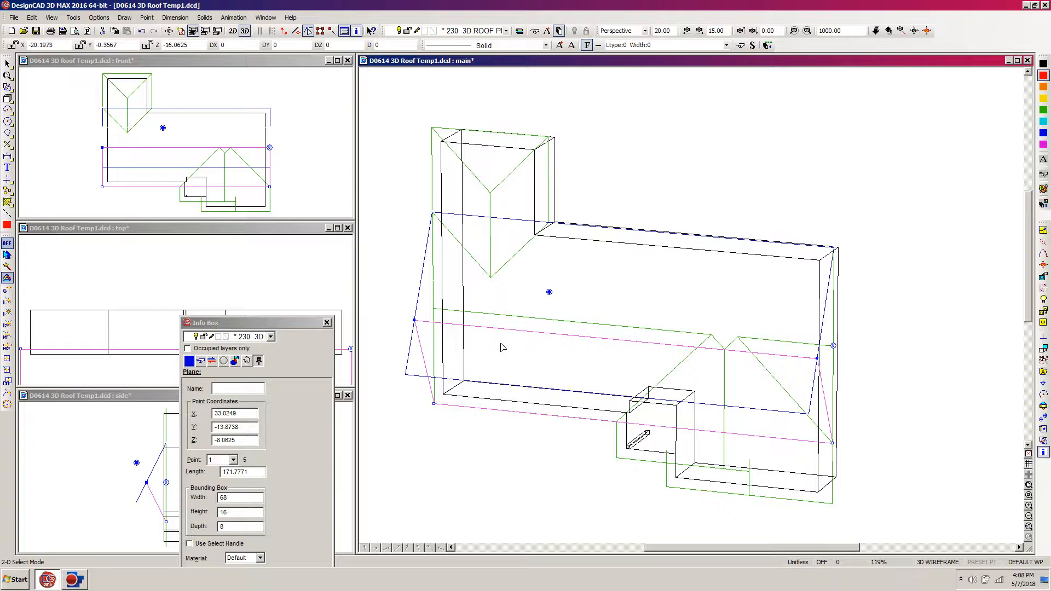
{"action": "left_click", "coordinate": [502, 346]}
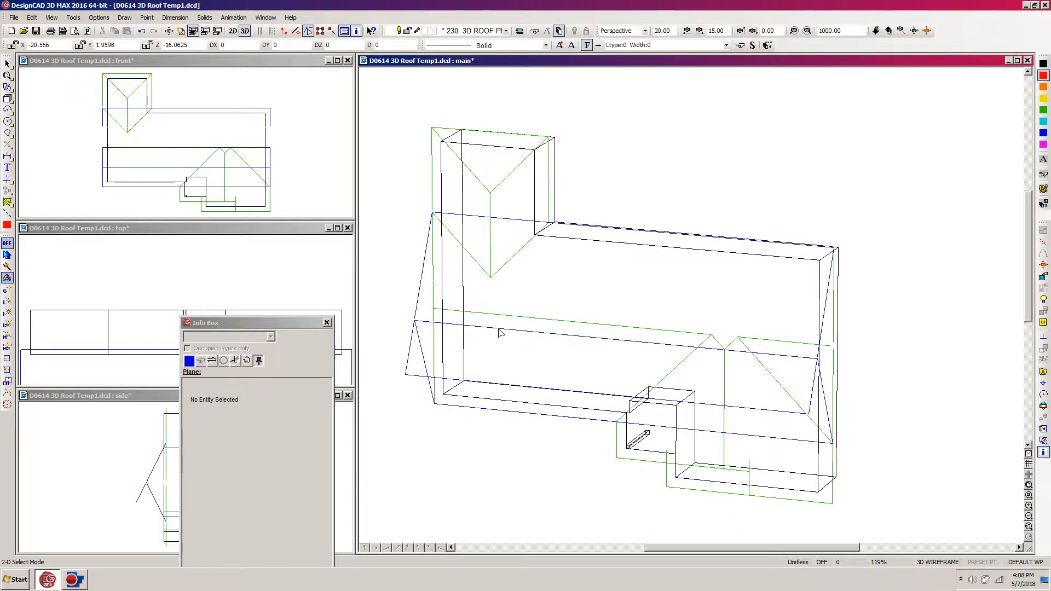
{"action": "left_click", "coordinate": [498, 328]}
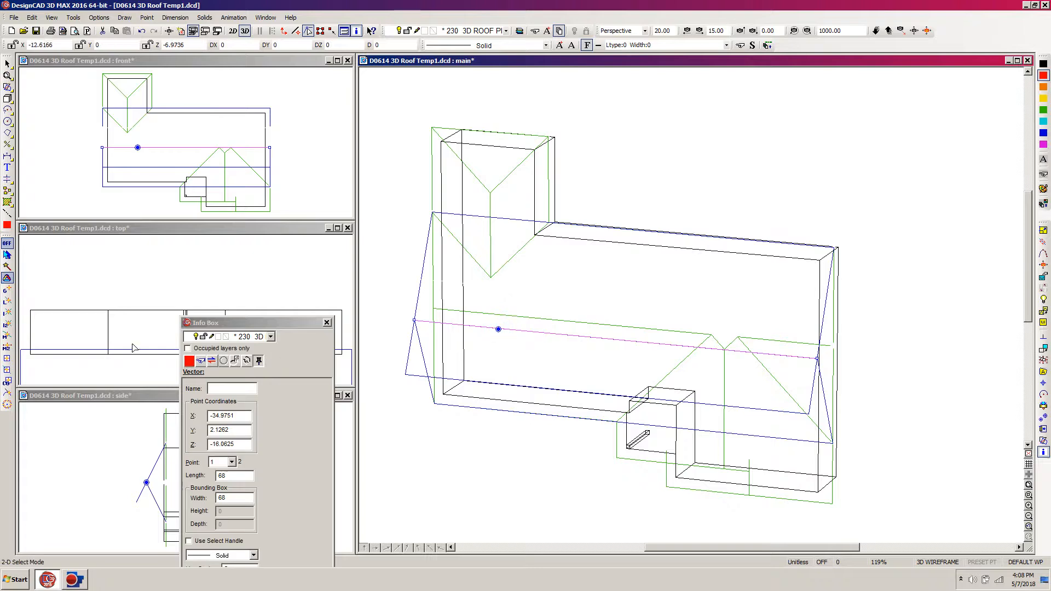
{"action": "key", "text": "Escape"}
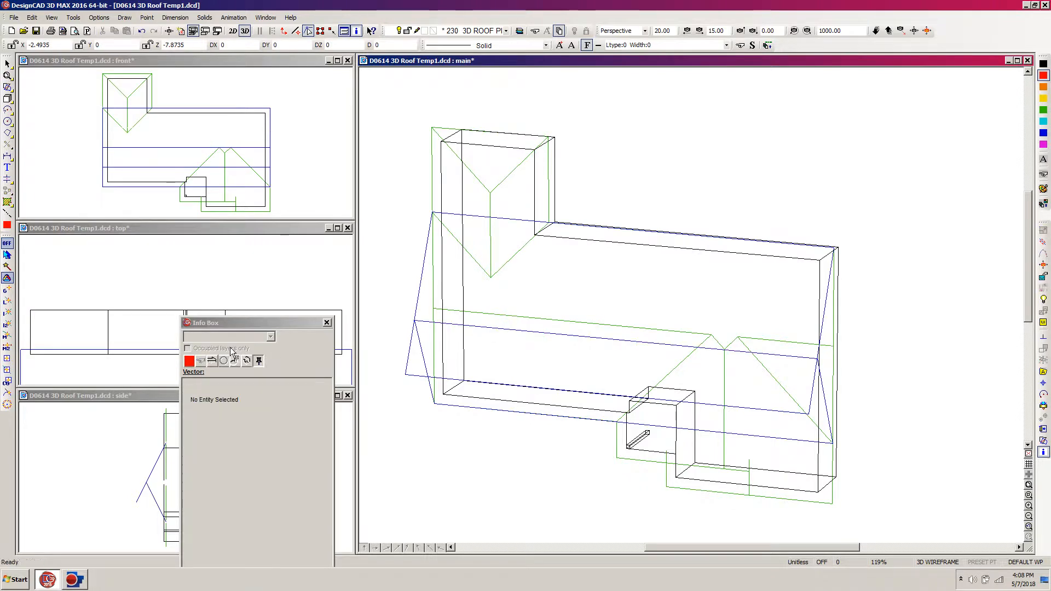
Trim the rear sloped plane to the ridge by moving its two far corner points onto the front plane's upper edge
{"action": "left_click", "coordinate": [409, 348]}
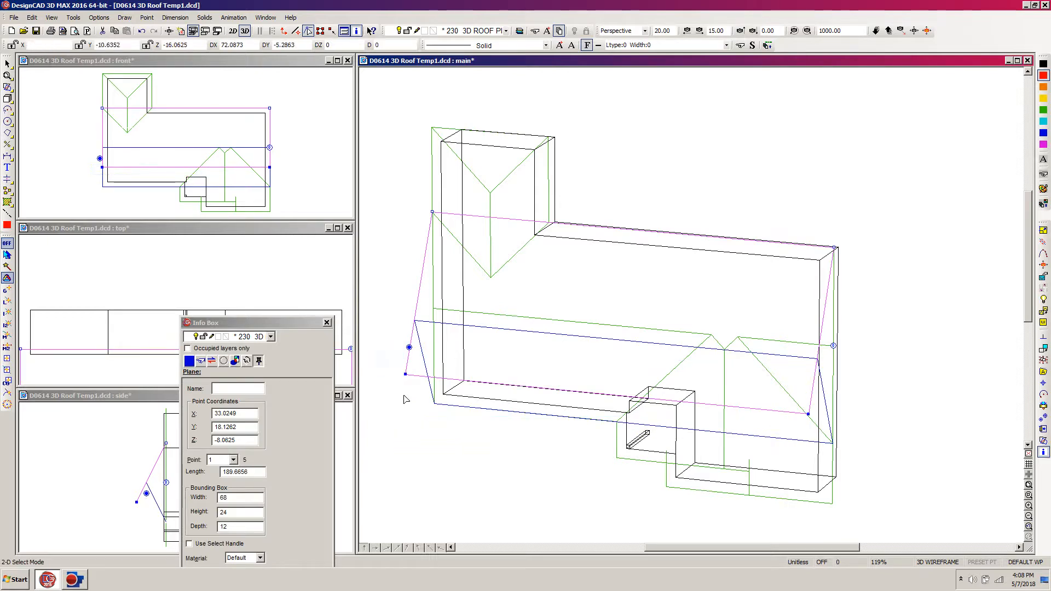
{"action": "left_click_drag", "start_coordinate": [405, 374], "coordinate": [415, 320]}
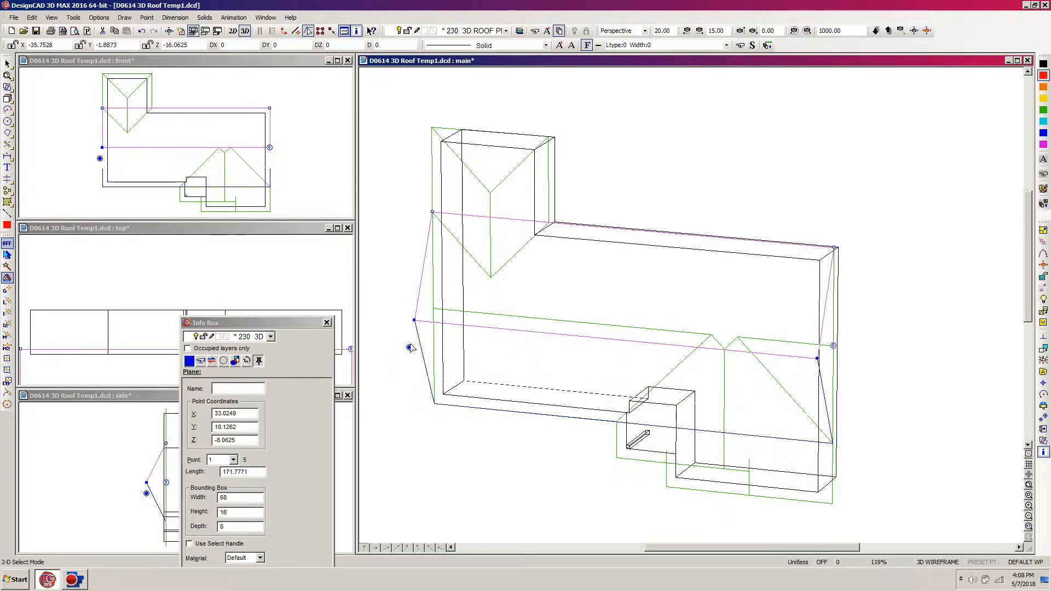
{"action": "left_click", "coordinate": [410, 347]}
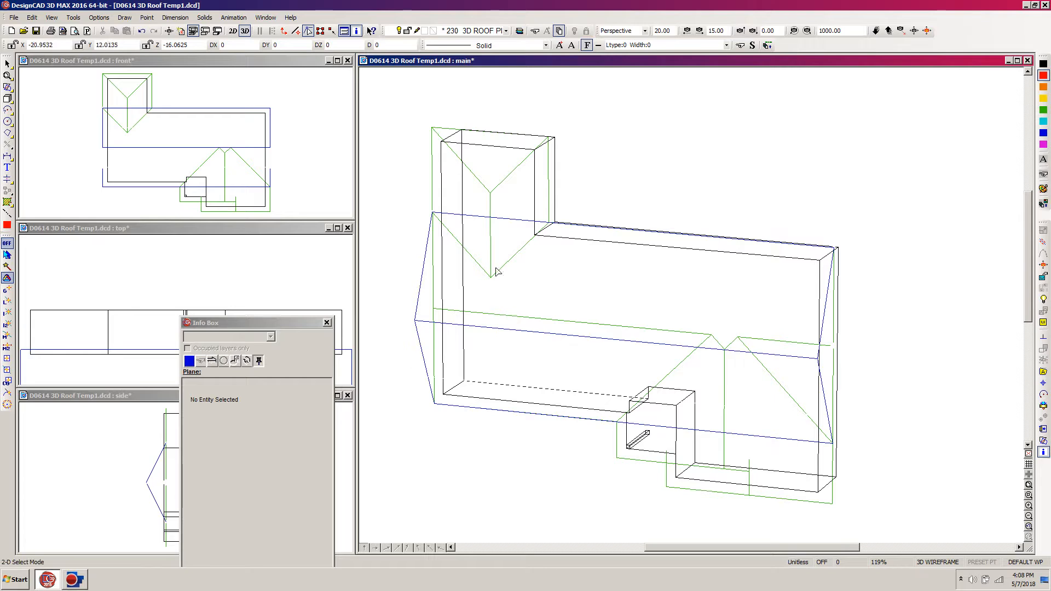
Measure the offset from the rear roof corner to the nearest upper wall corner with a temporary line
{"action": "key", "text": "v"}
{"action": "right_click", "coordinate": [828, 246]}
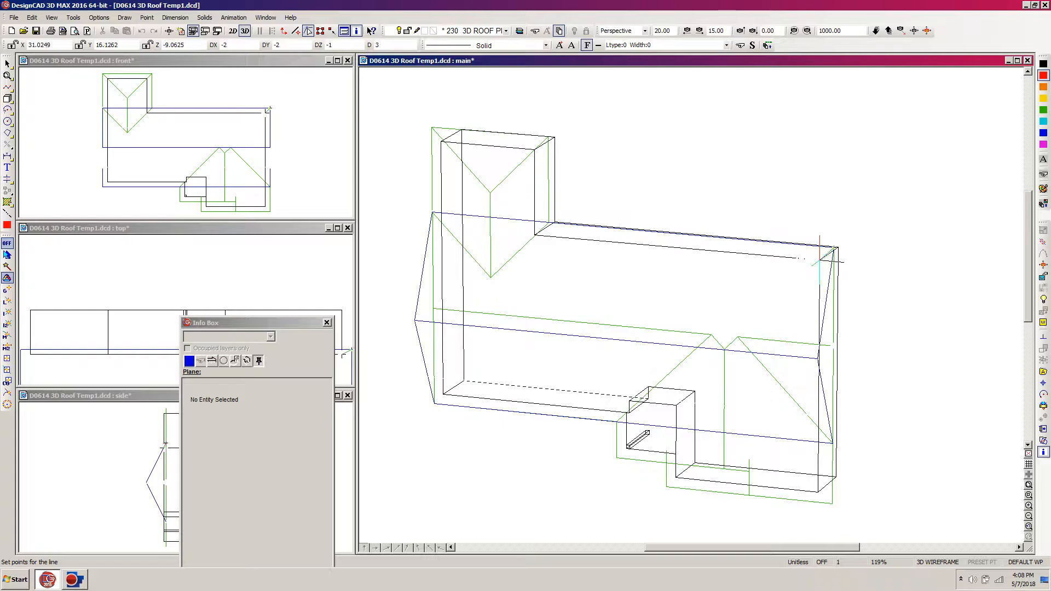
{"action": "key", "text": "Escape"}
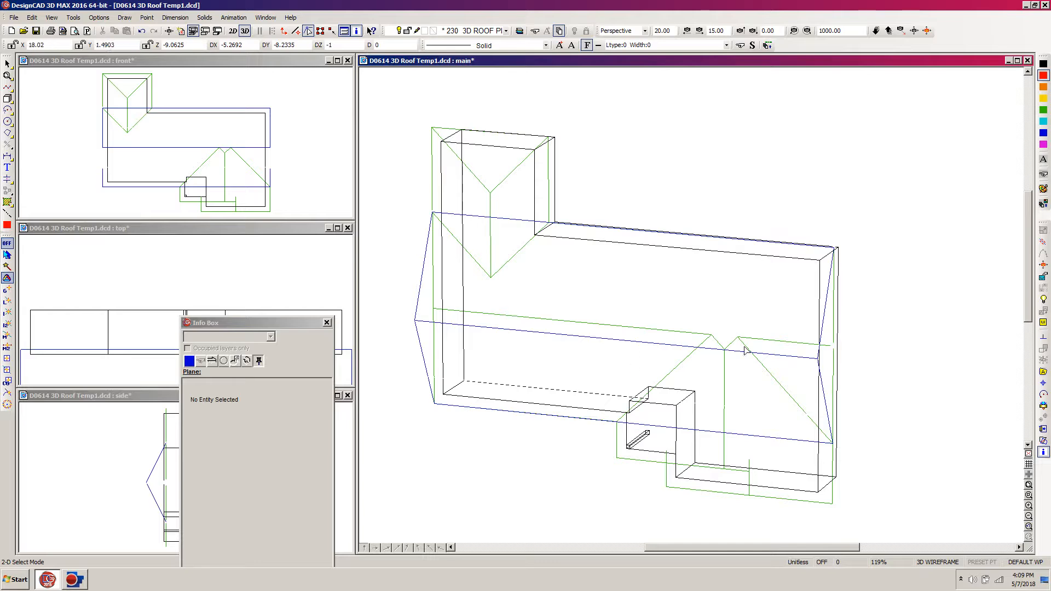
Draw a sloped plane from the front wing's outer eave corner about 31 units along Y, offsetting its other two corners by DX -24, DY 0 and DZ -12
{"action": "left_click_drag", "start_coordinate": [1029, 271], "coordinate": [1028, 294]}
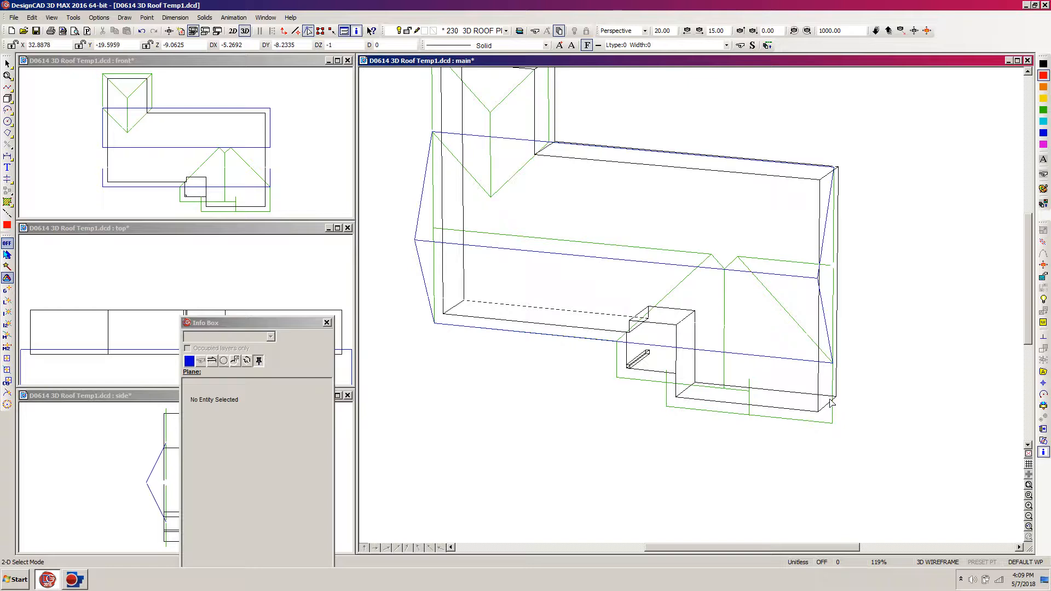
{"action": "key", "text": "p"}
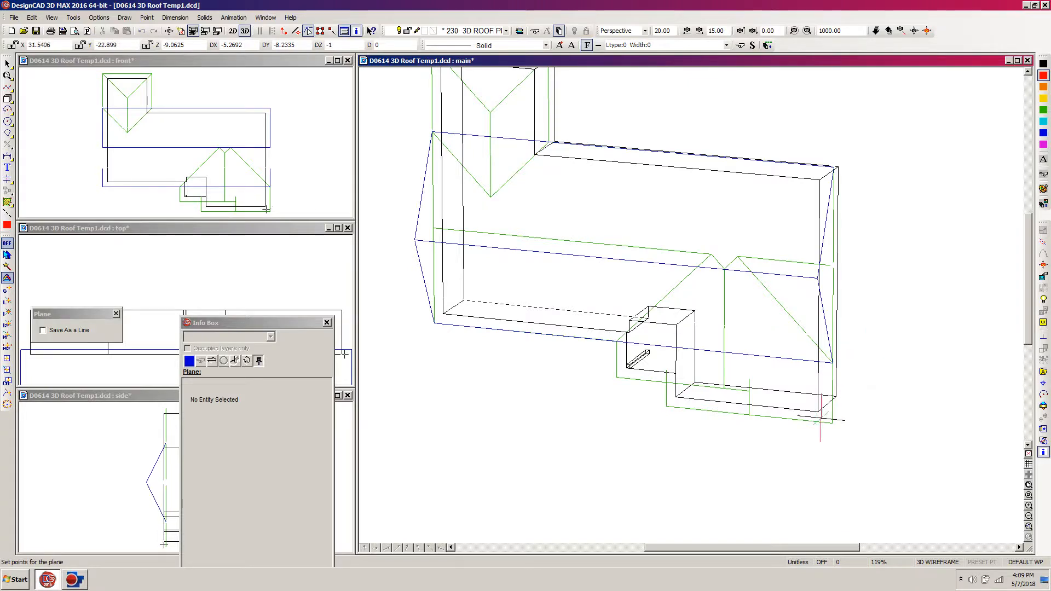
{"action": "left_click", "coordinate": [833, 419]}
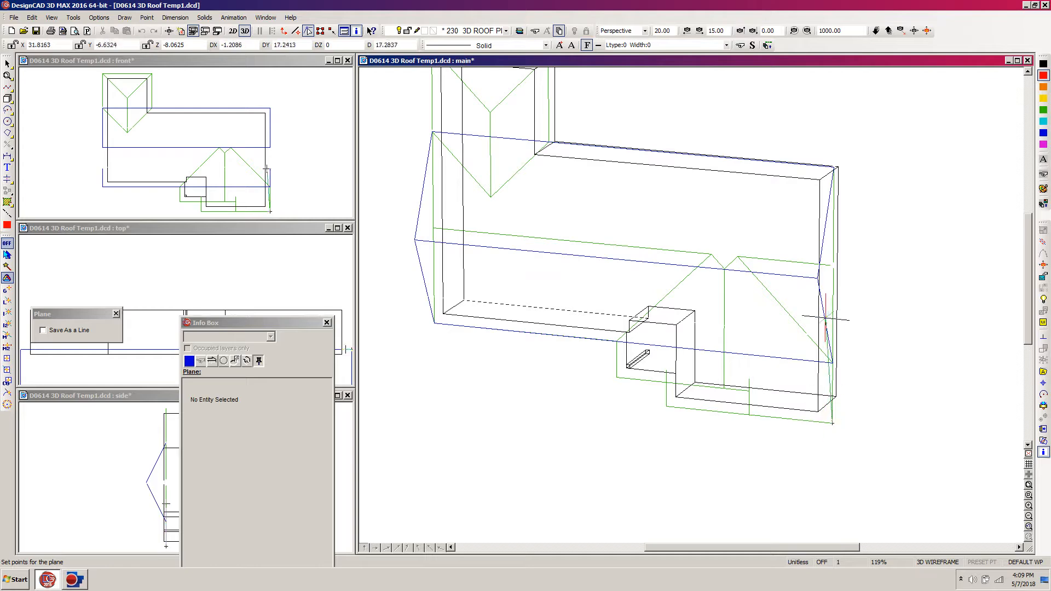
{"action": "left_click", "coordinate": [832, 333], "text": "shift"}
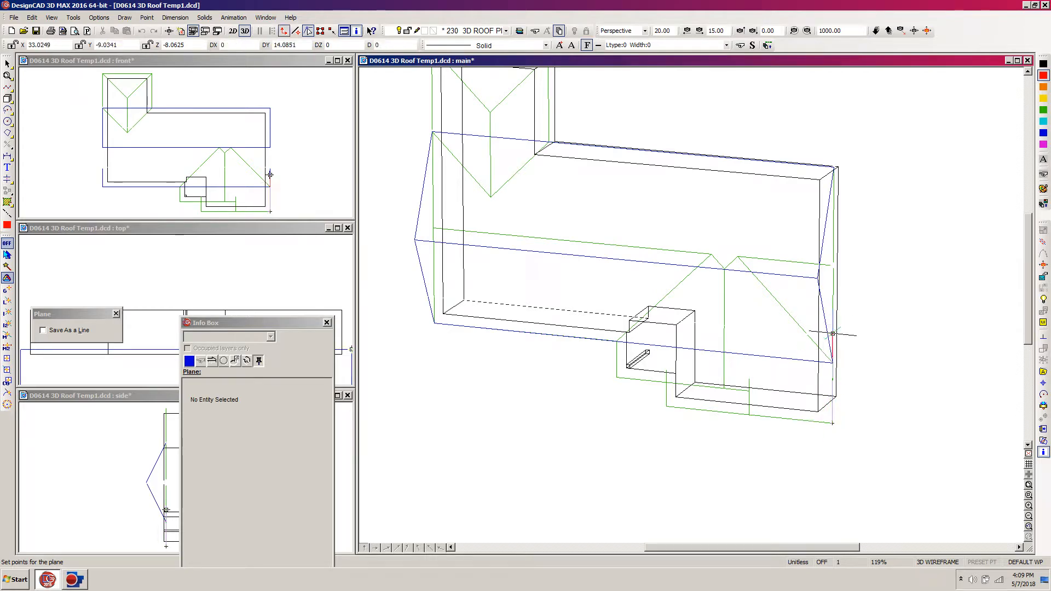
{"action": "left_click", "coordinate": [833, 234]}
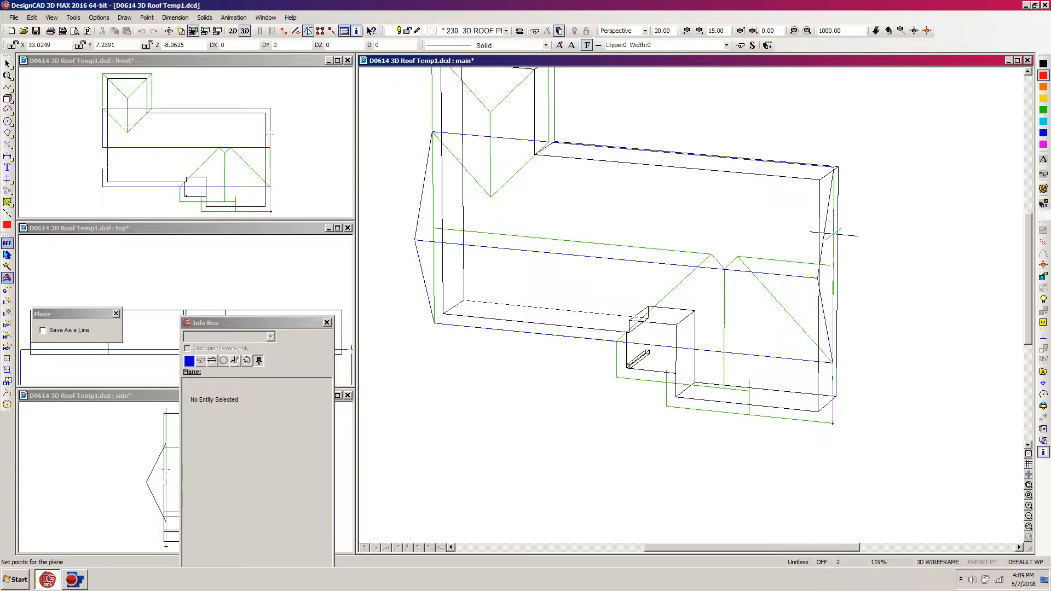
{"action": "key", "text": "apostrophe"}
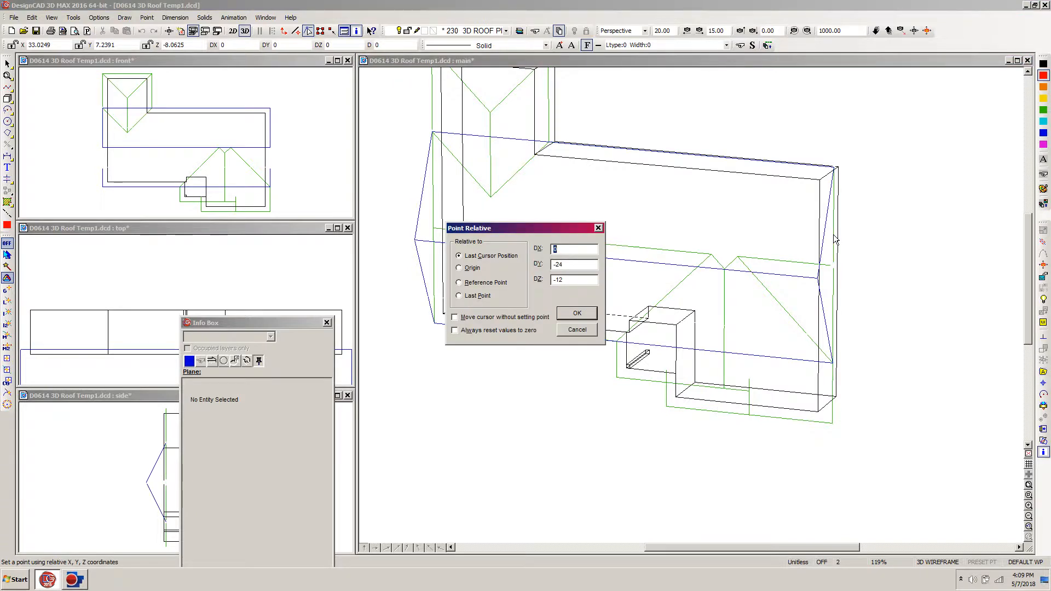
{"action": "type", "text": "-24"}
{"action": "key", "text": "Tab"}
{"action": "type", "text": "0"}
{"action": "key", "text": "Return"}
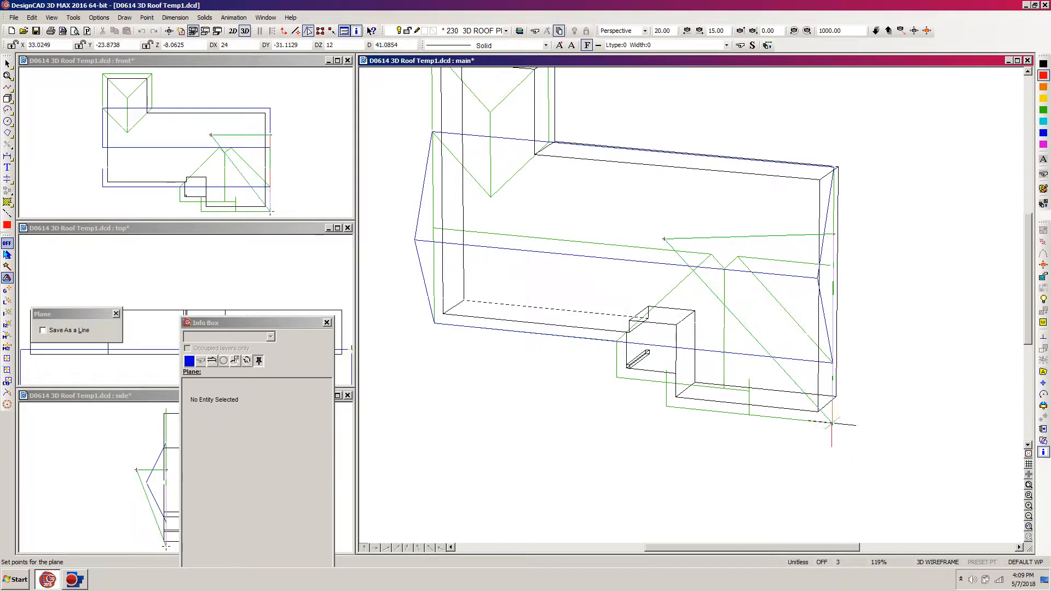
{"action": "key", "text": "apostrophe"}
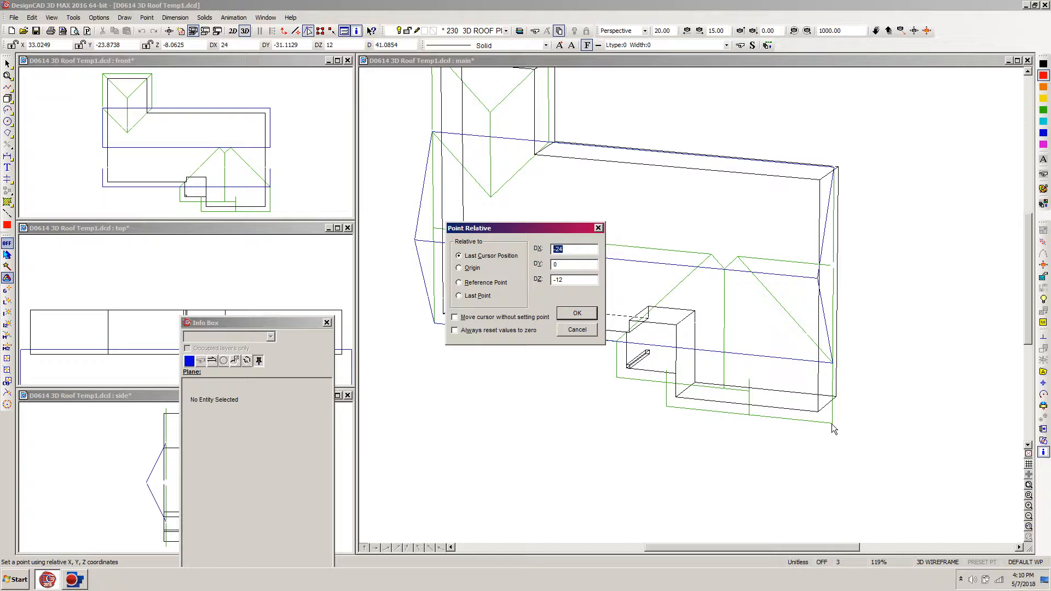
{"action": "key", "text": "Return"}
{"action": "key", "text": "Return"}
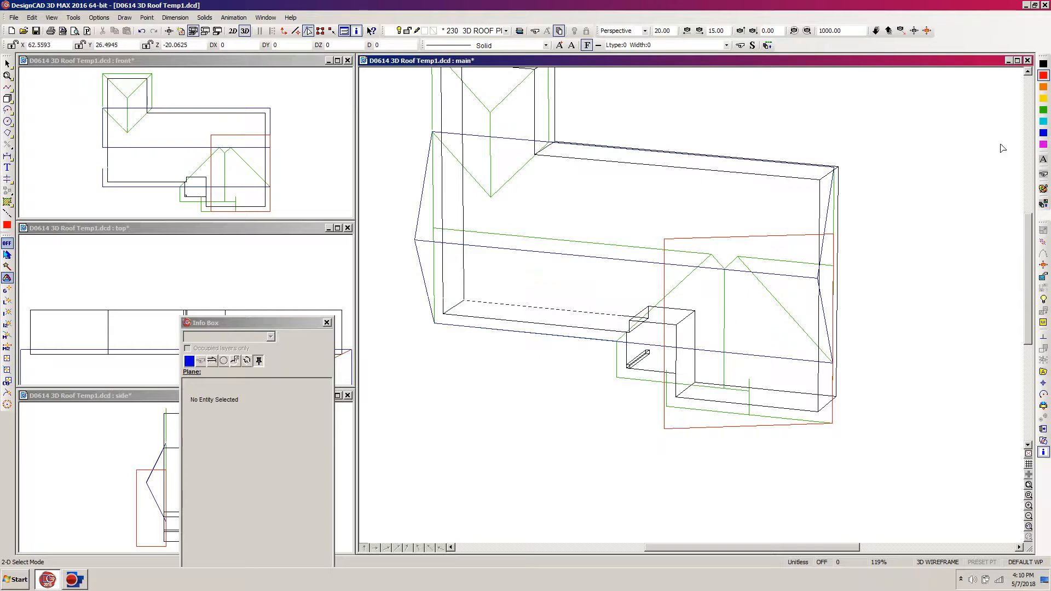
Set the drawing color to blue and recolor the new red wing roof plane to match
{"action": "left_click", "coordinate": [1043, 134]}
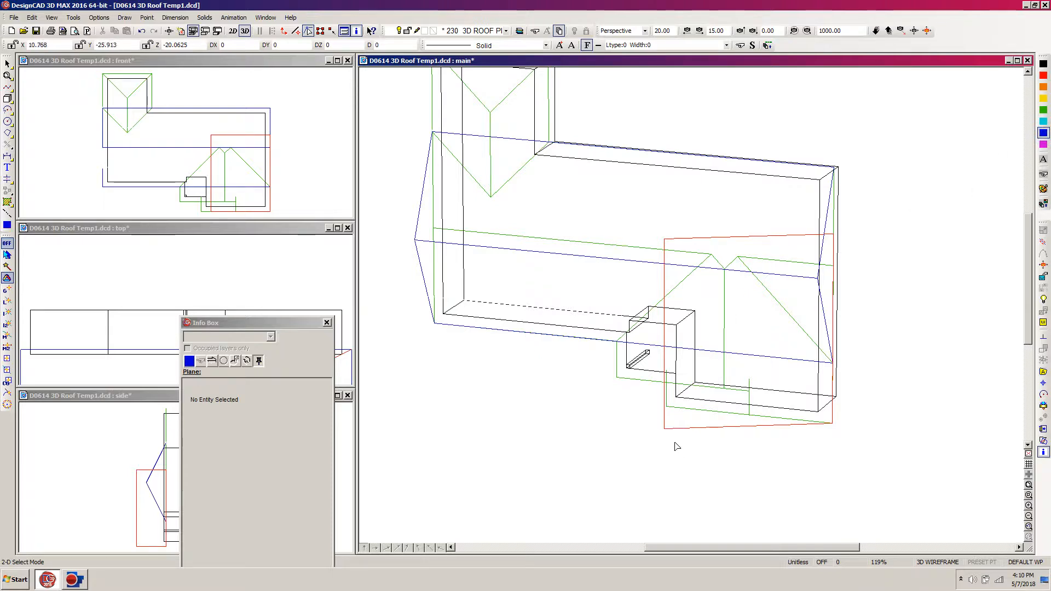
{"action": "left_click", "coordinate": [664, 429]}
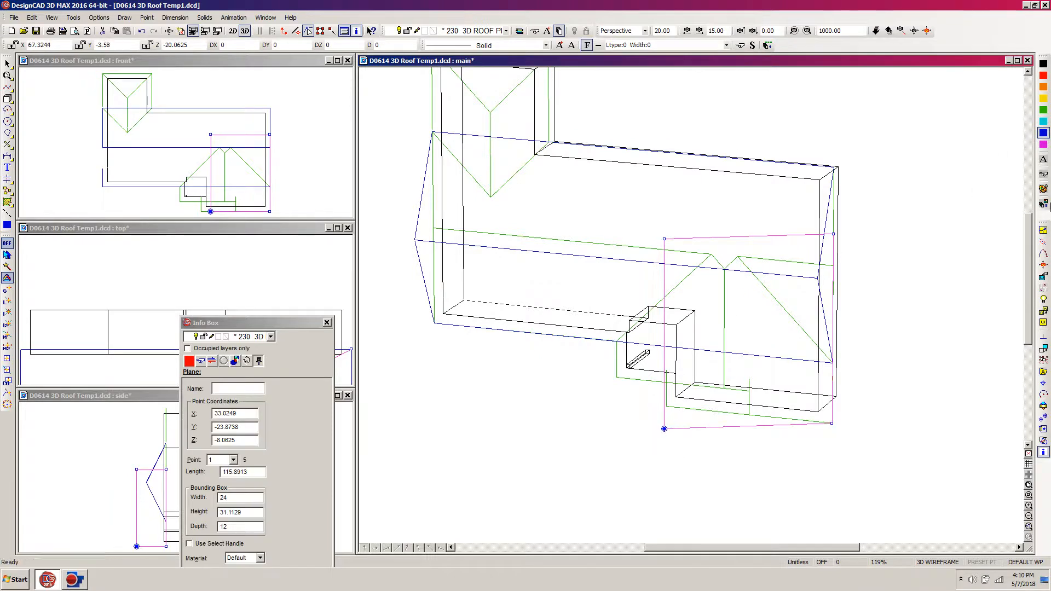
{"action": "left_click", "coordinate": [1044, 160]}
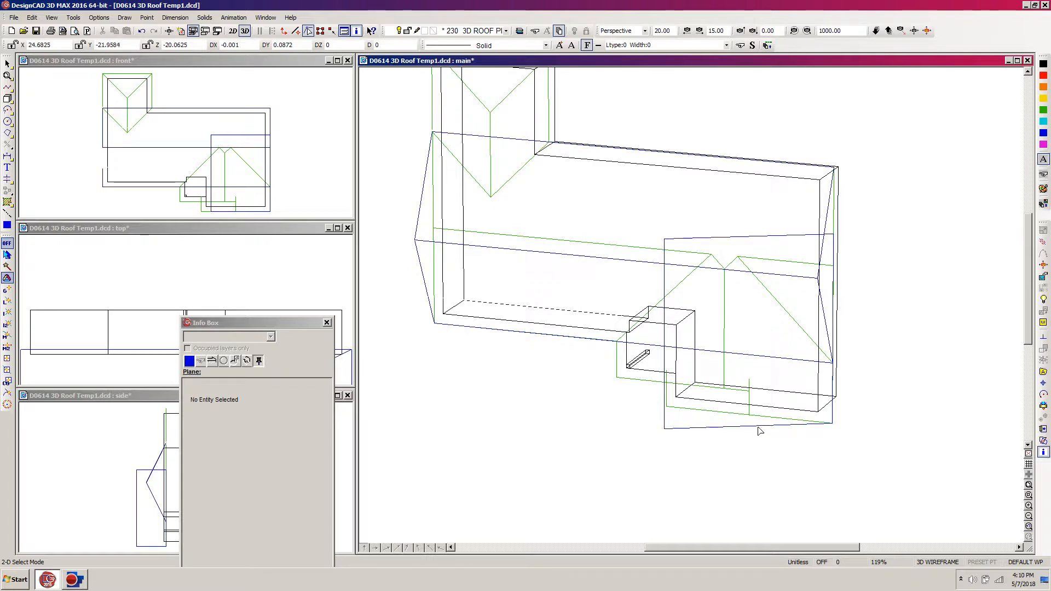
Set the wing plane's handle at its front eave corner and mirror a copy normal to the X axis at the porch roof's outer front corner
{"action": "left_click", "coordinate": [832, 422]}
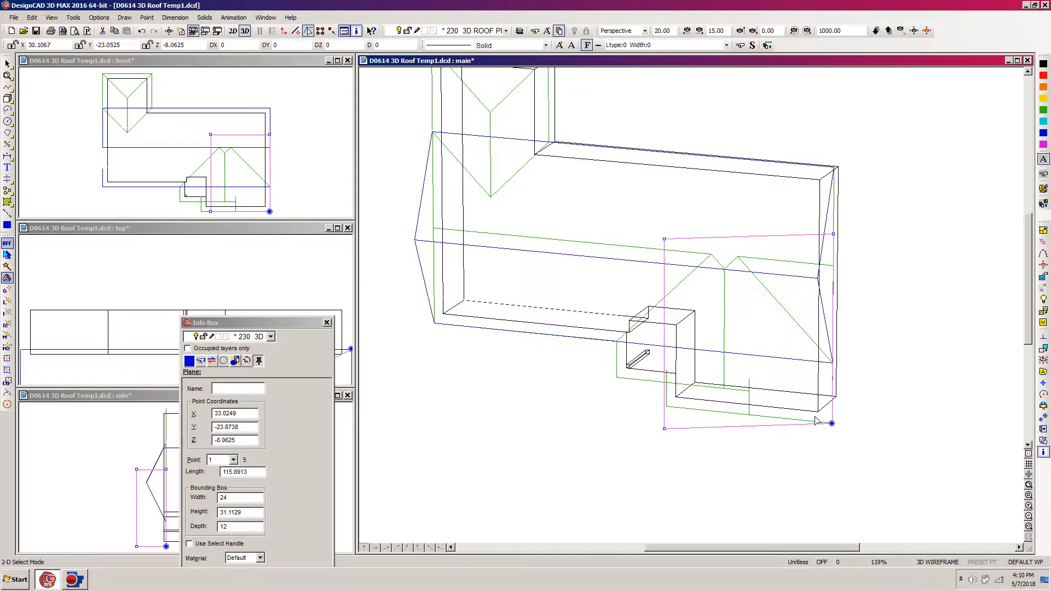
{"action": "key", "text": "m"}
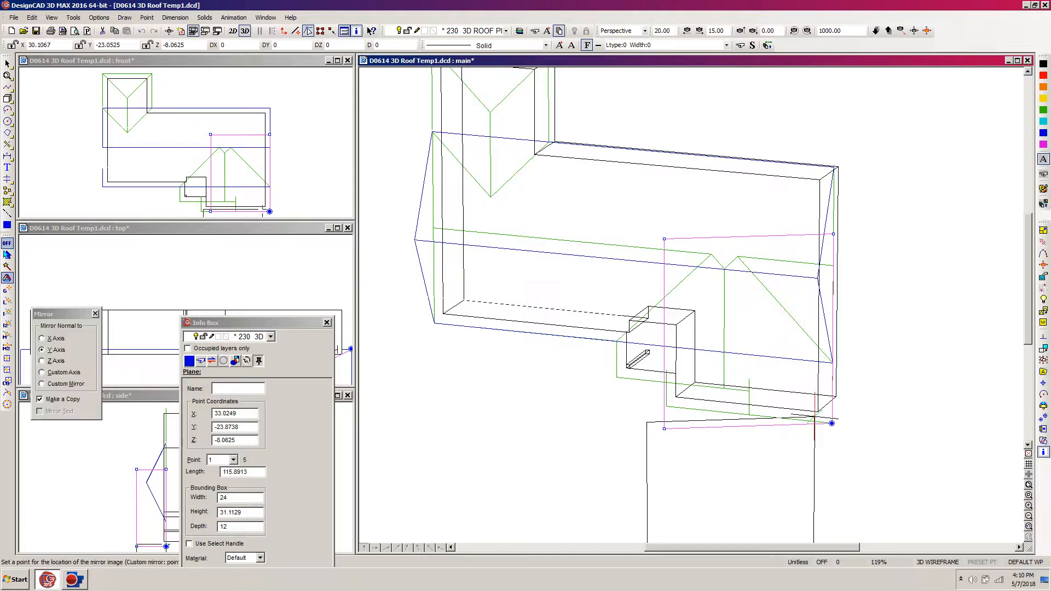
{"action": "left_click", "coordinate": [42, 338]}
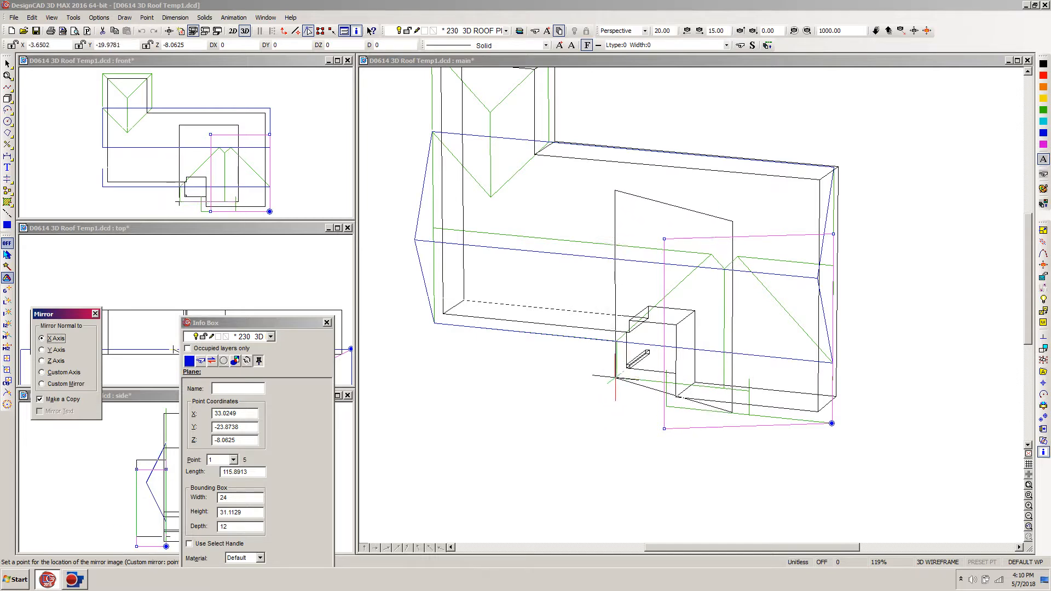
{"action": "left_click", "coordinate": [616, 379]}
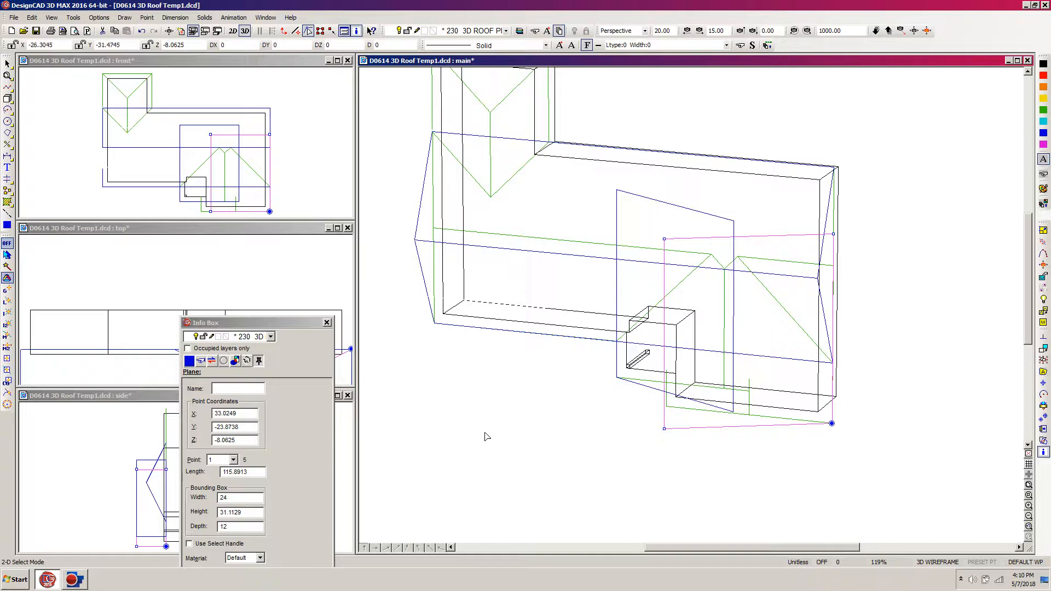
{"action": "left_click", "coordinate": [490, 429]}
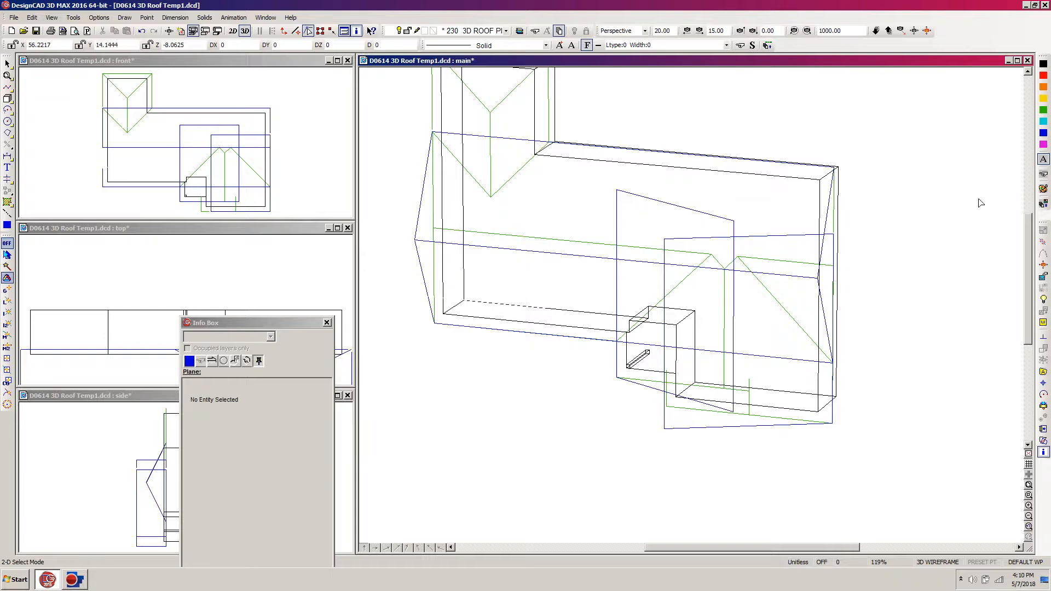
Set the drawing colour to red and generate the intersection line between the two opposing blue roof planes of the lower gable
{"action": "left_click", "coordinate": [1043, 75]}
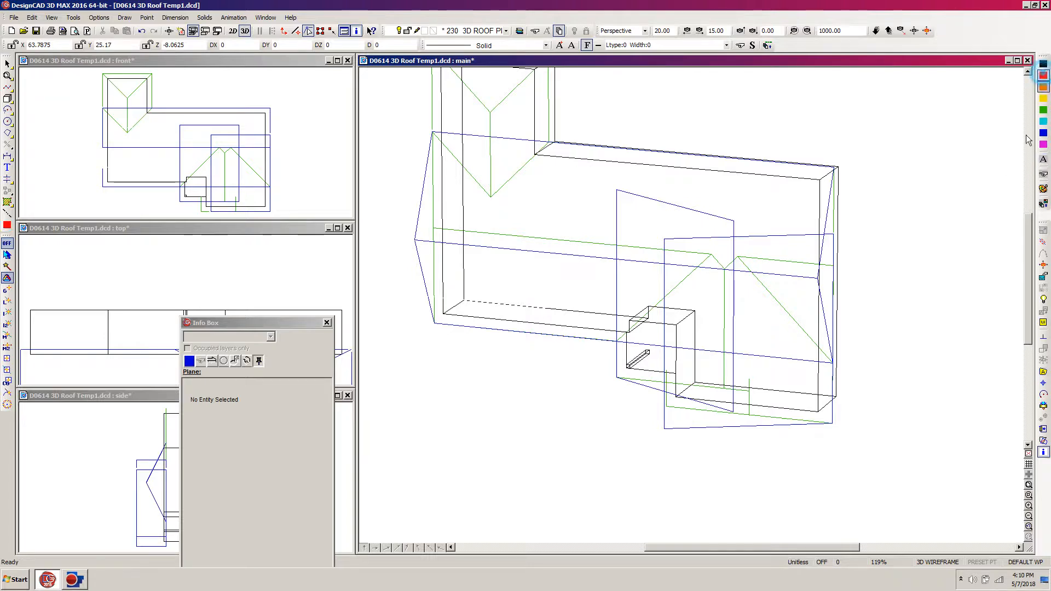
{"action": "left_click", "coordinate": [1042, 442]}
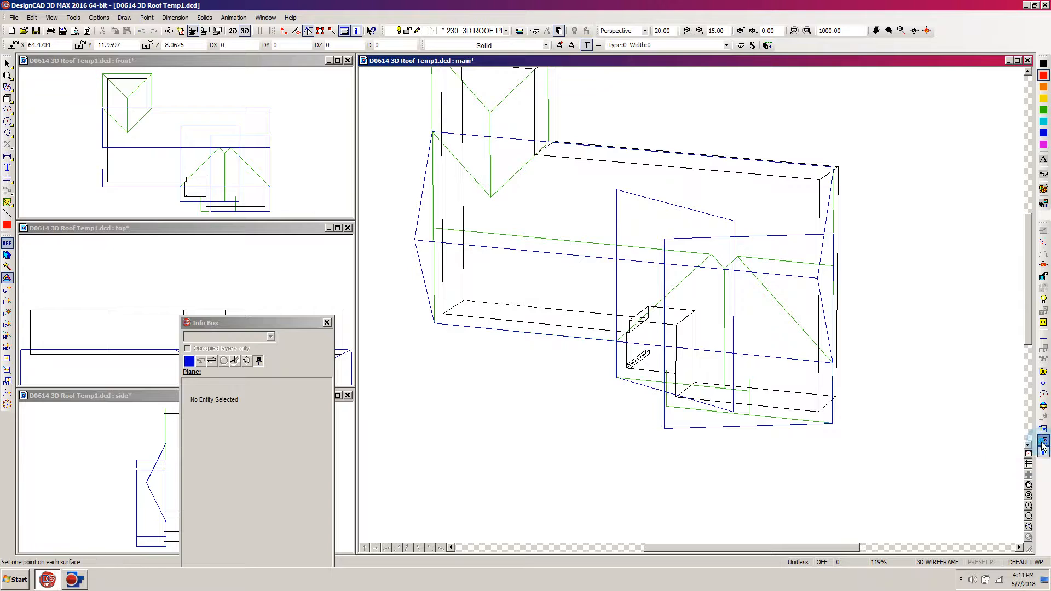
{"action": "left_click", "coordinate": [664, 237]}
{"action": "left_click", "coordinate": [722, 219]}
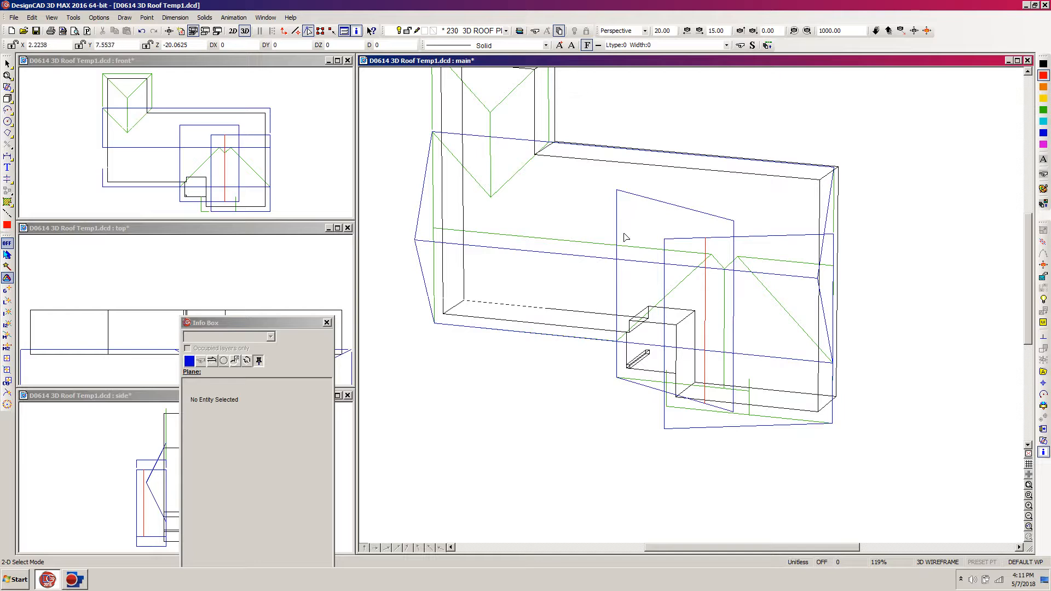
Trim the left gable roof plane by moving its two inner corner points onto the red intersection line
{"action": "left_click", "coordinate": [616, 213]}
{"action": "left_click_drag", "start_coordinate": [760, 187], "coordinate": [704, 403]}
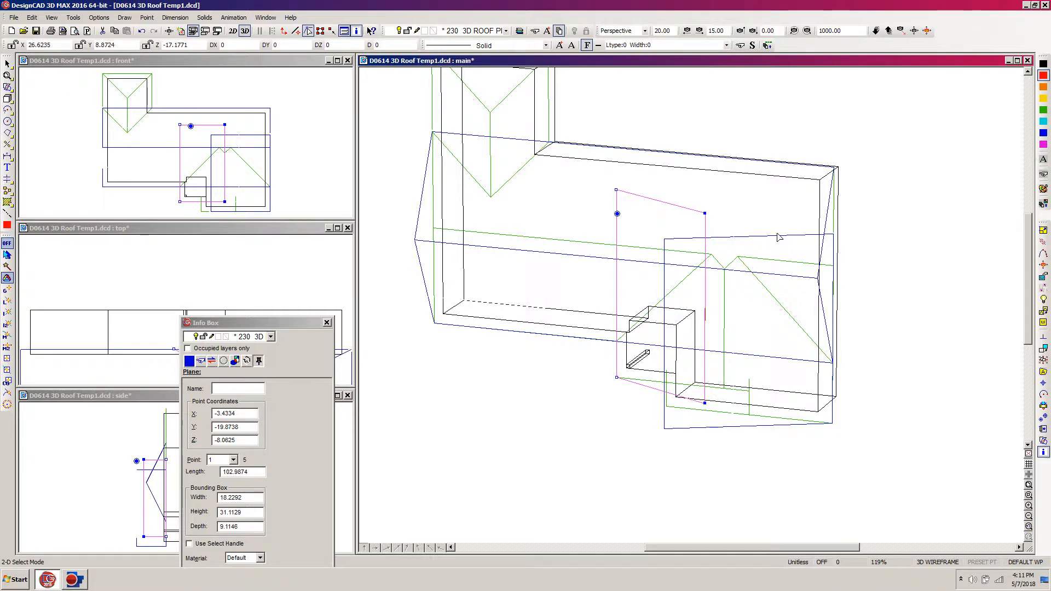
{"action": "key", "text": "Escape"}
Shorten the right gable roof plane by moving its inner edge points onto the red intersection line
{"action": "left_click", "coordinate": [785, 236]}
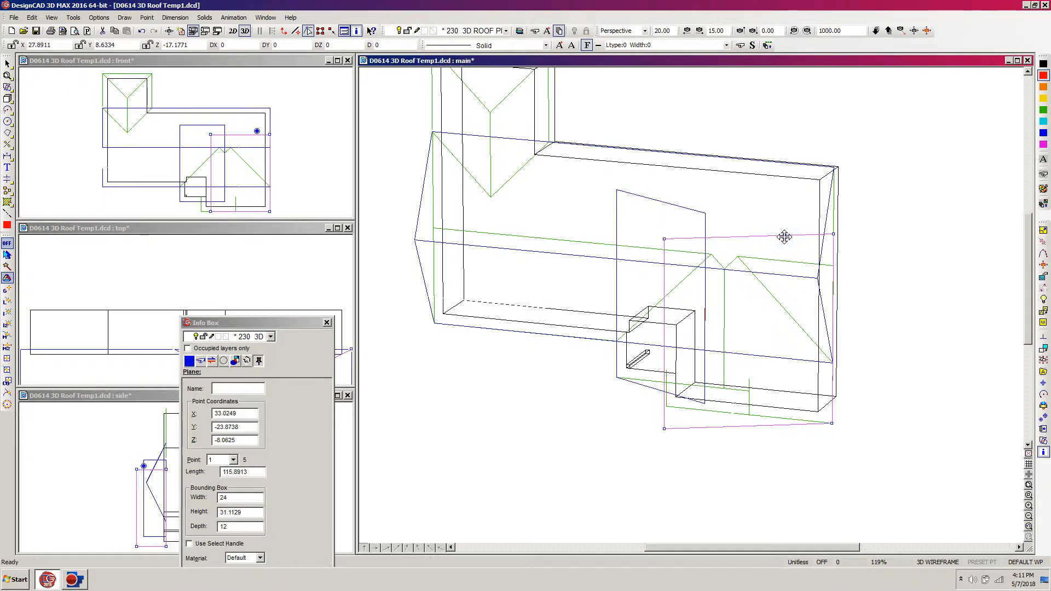
{"action": "left_click_drag", "start_coordinate": [647, 218], "coordinate": [677, 465]}
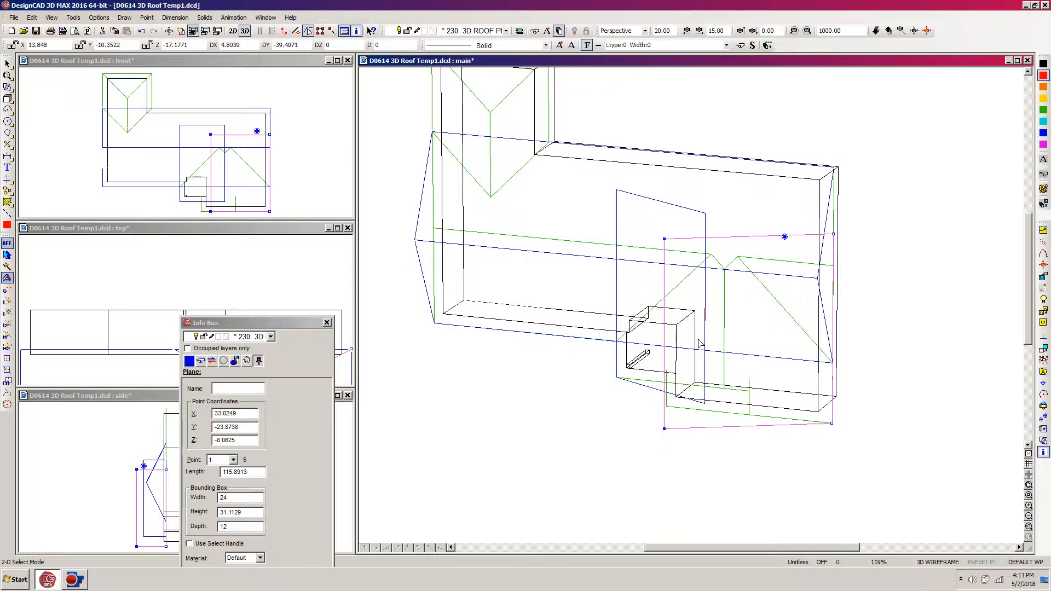
{"action": "left_click", "coordinate": [663, 239]}
{"action": "left_click", "coordinate": [664, 238]}
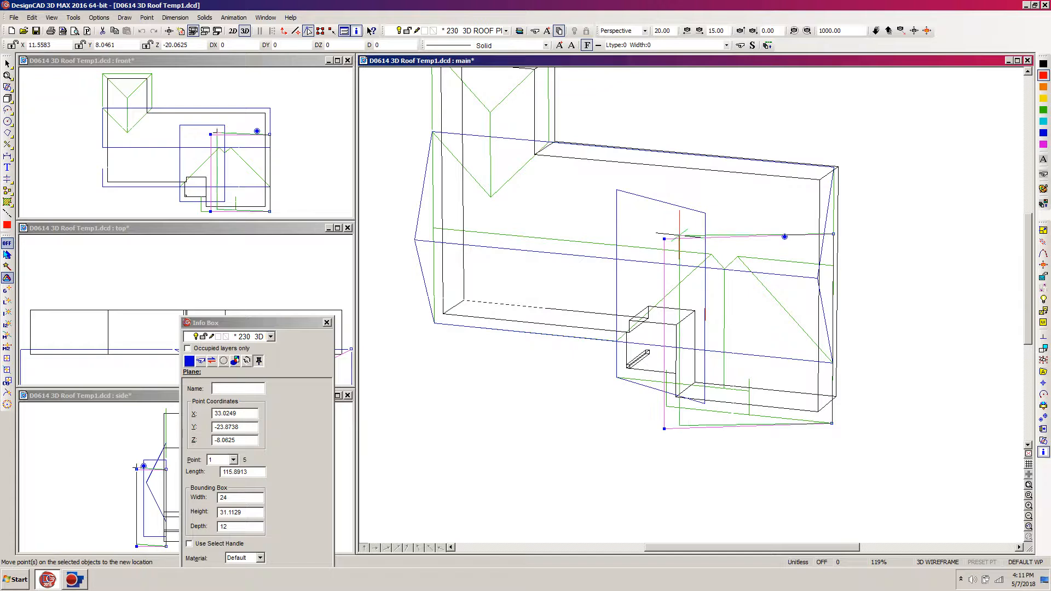
{"action": "left_click", "coordinate": [706, 237]}
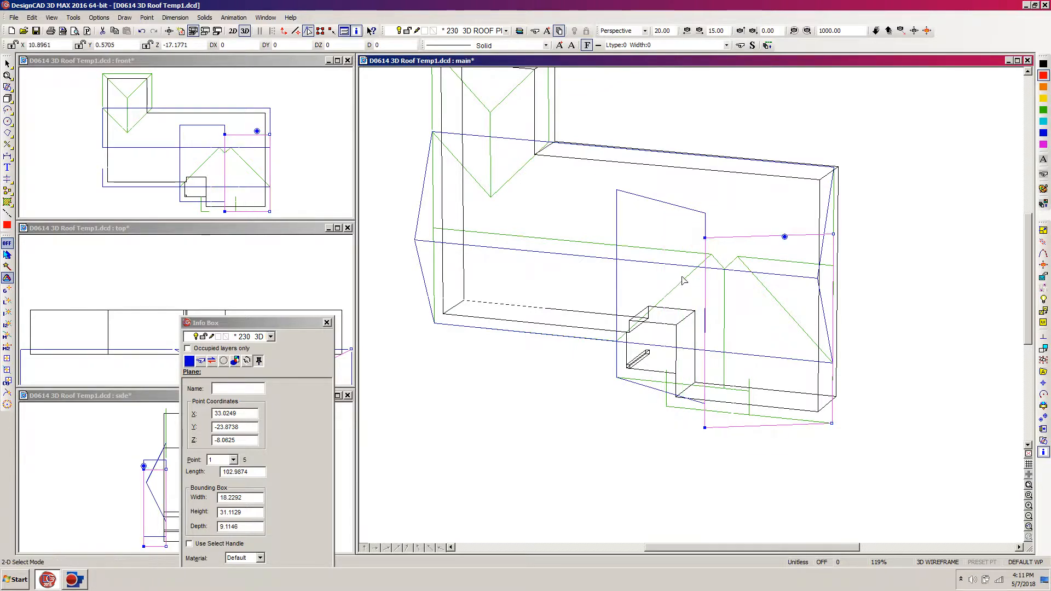
{"action": "key", "text": "Escape"}
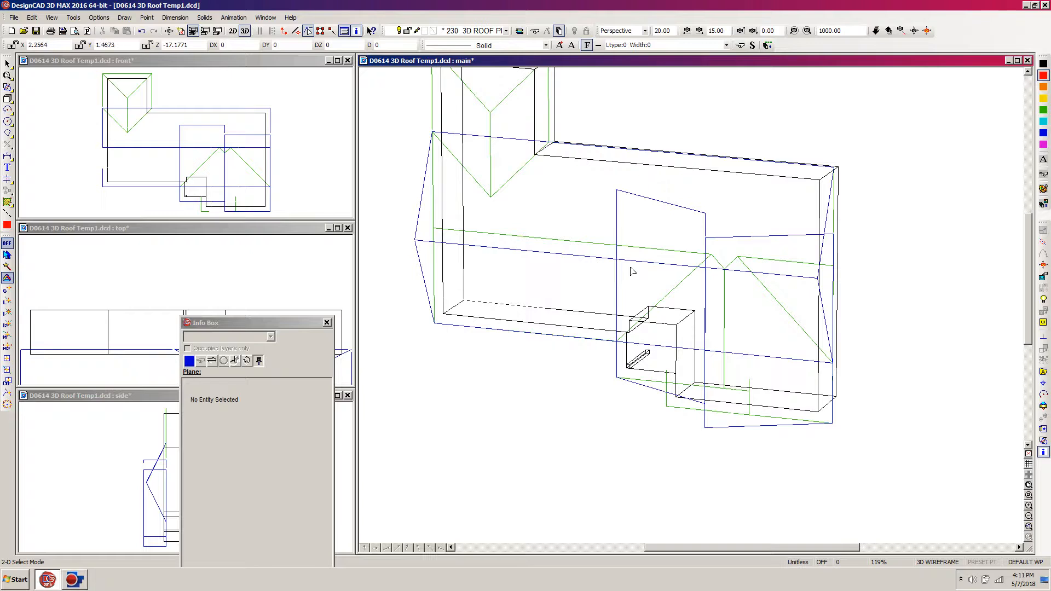
Copy the trimmed left roof plane from its lower outer corner to the left end of the lower green eave line
{"action": "left_click", "coordinate": [615, 378]}
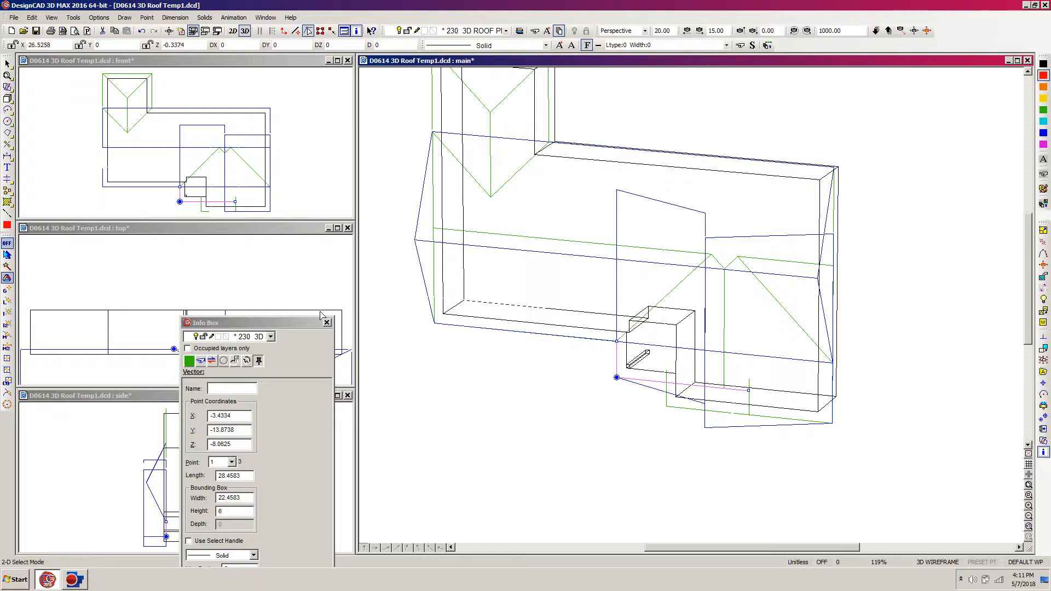
{"action": "key", "text": "Tab"}
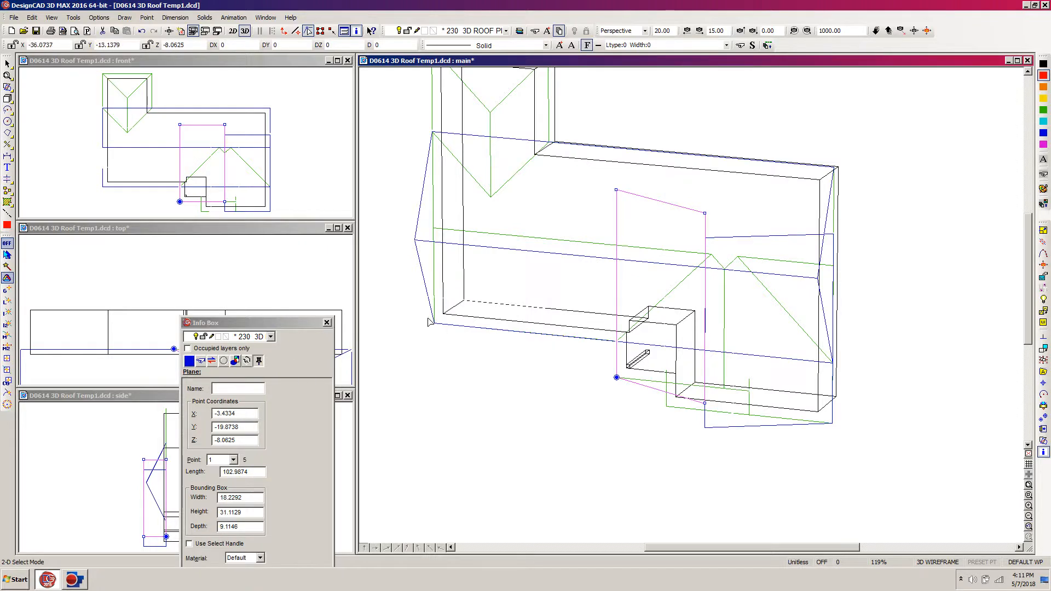
{"action": "key", "text": "Return"}
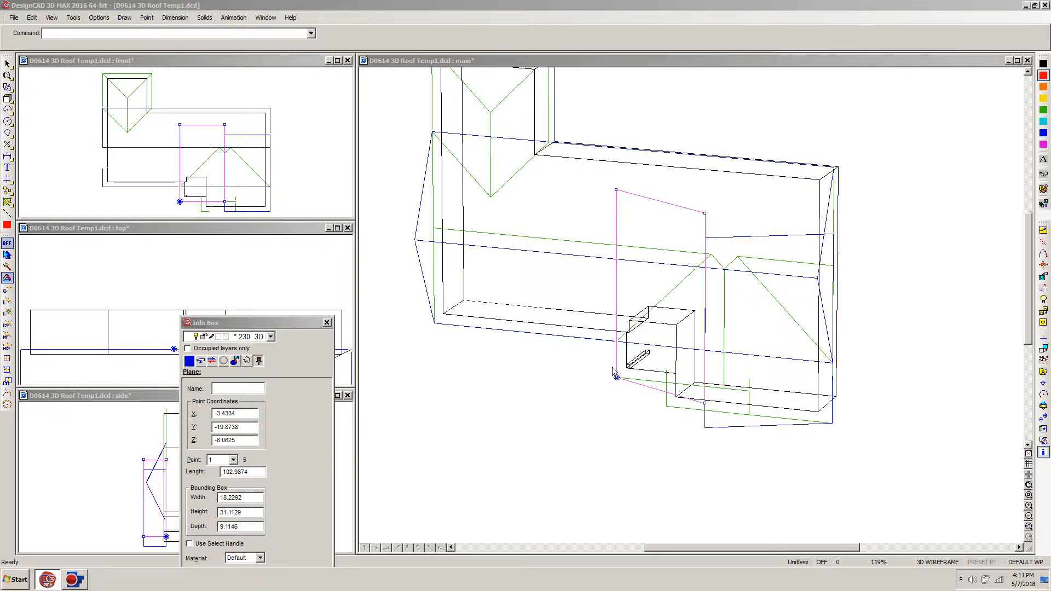
{"action": "type", "text": "n"}
{"action": "key", "text": "Return"}
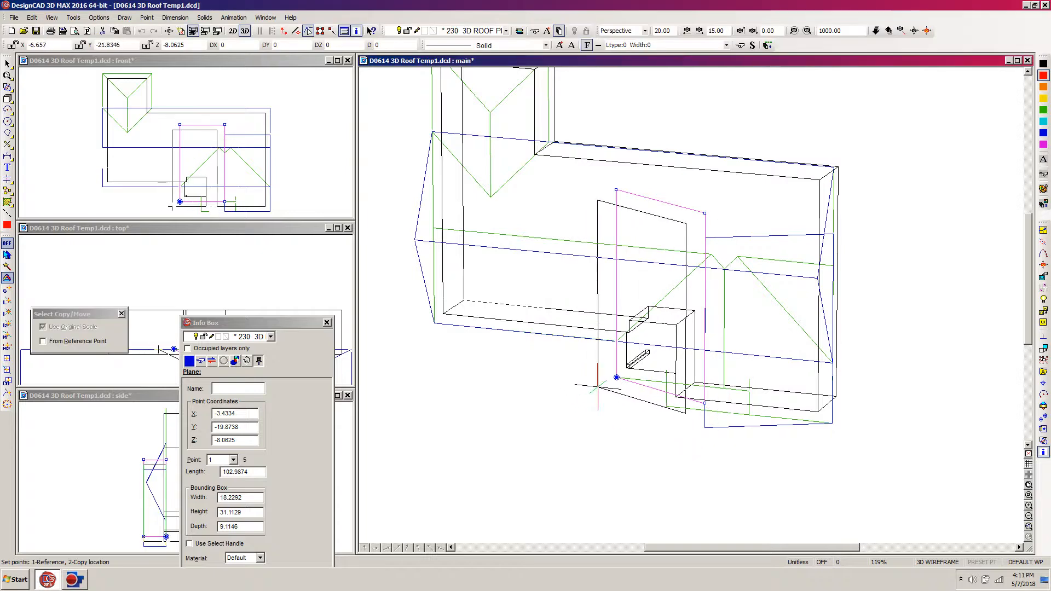
{"action": "key", "text": "Escape"}
{"action": "type", "text": "n"}
{"action": "key", "text": "Return"}
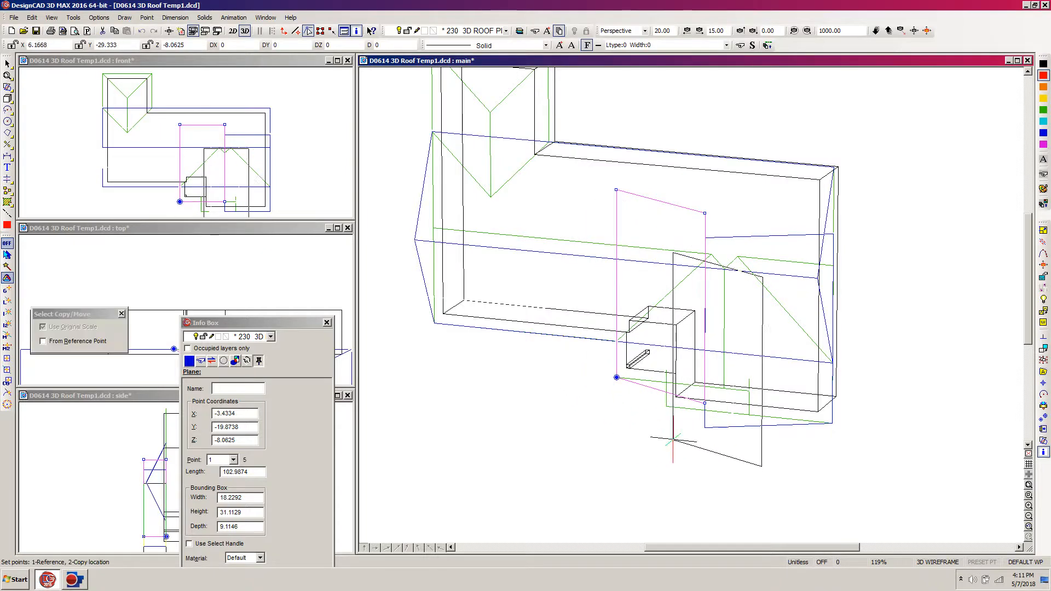
{"action": "left_click", "coordinate": [665, 405]}
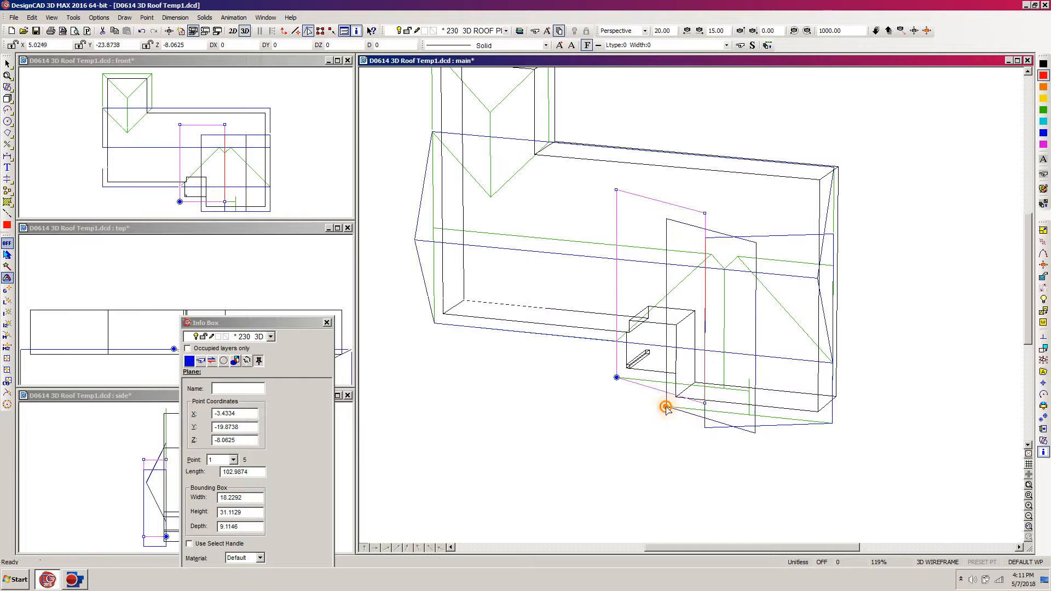
{"action": "left_click", "coordinate": [652, 438]}
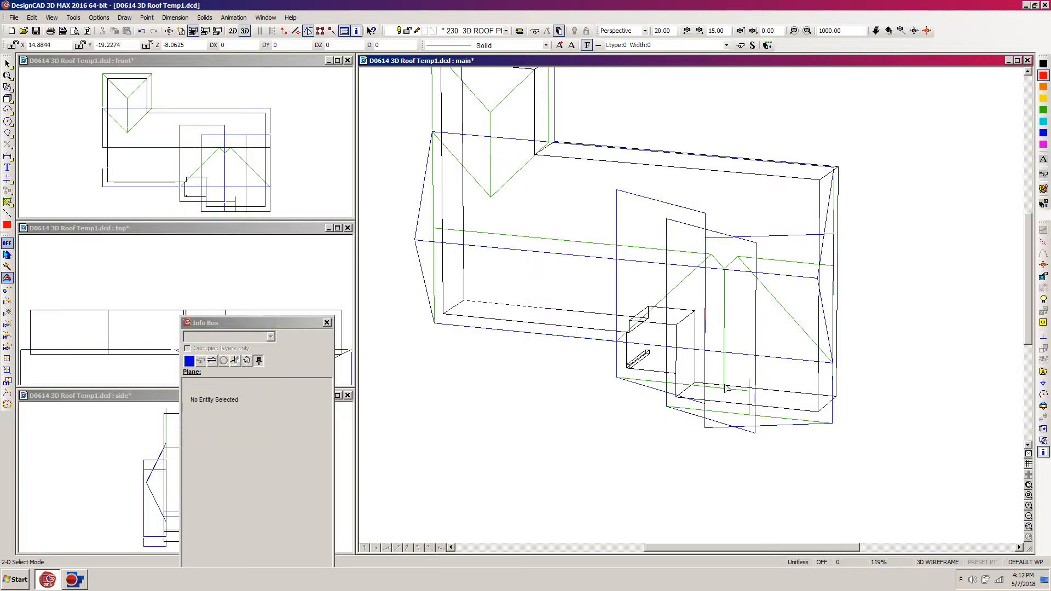
Delete the red intersection line along the left roof plane's inner edge
{"action": "left_click", "coordinate": [706, 309]}
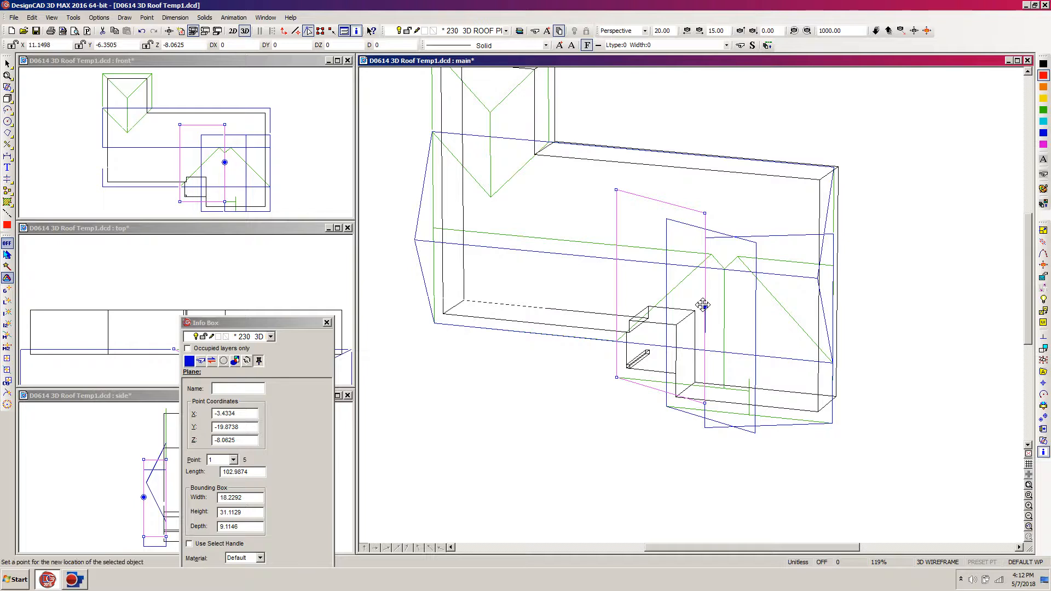
{"action": "left_click", "coordinate": [704, 309]}
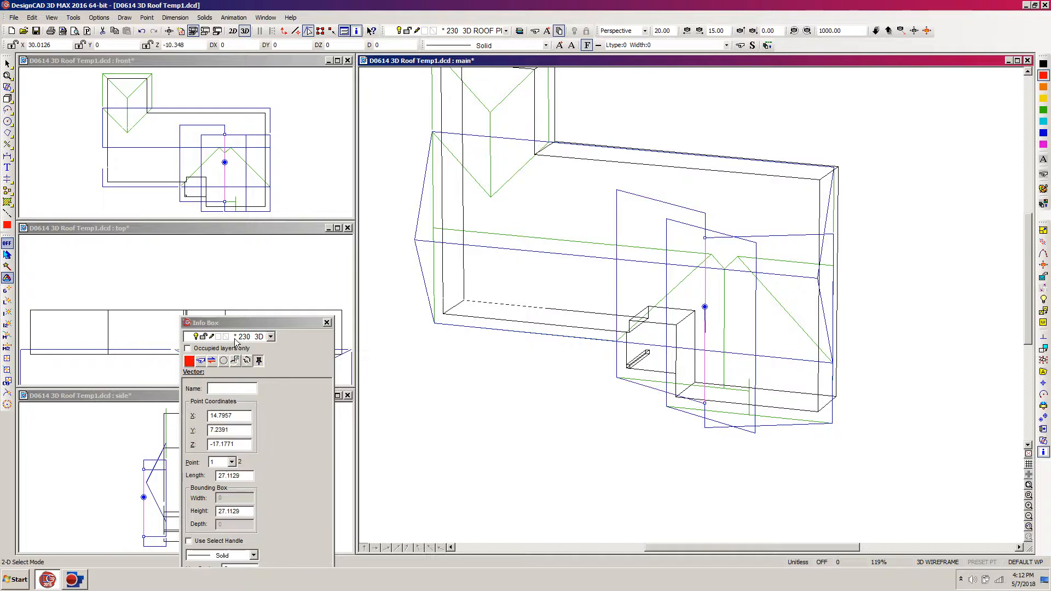
{"action": "key", "text": "Delete"}
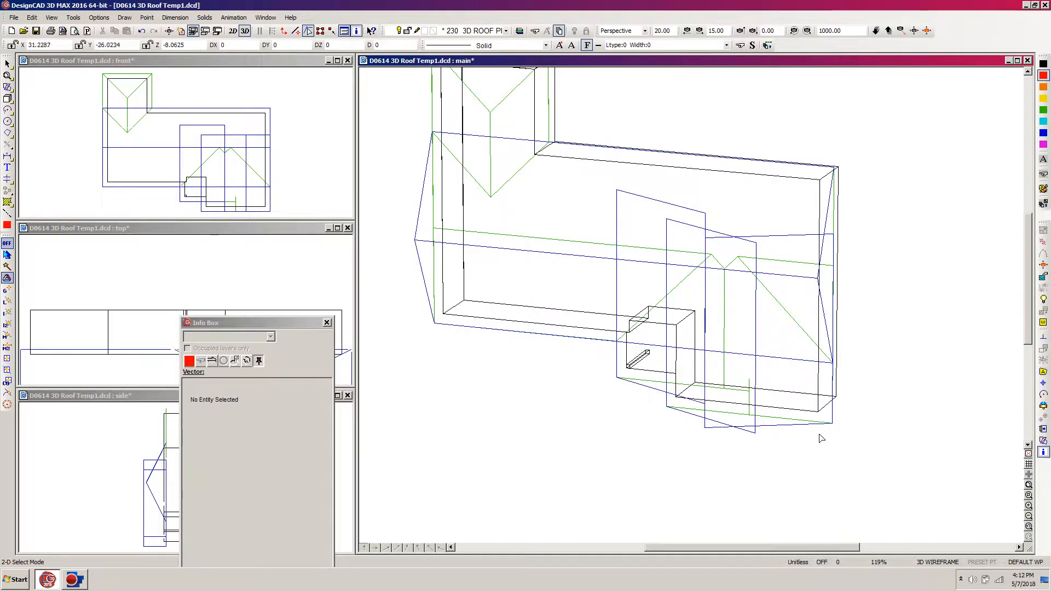
Generate a red intersection line between the copied roof plane and the right gable roof plane
{"action": "left_click", "coordinate": [1043, 441]}
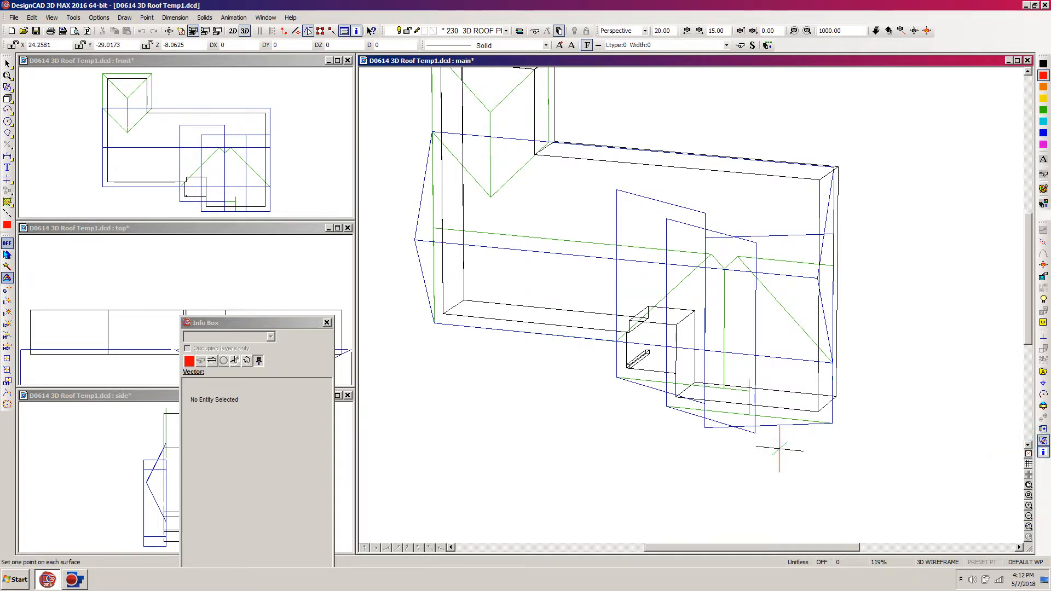
{"action": "left_click", "coordinate": [705, 428]}
{"action": "left_click", "coordinate": [750, 432]}
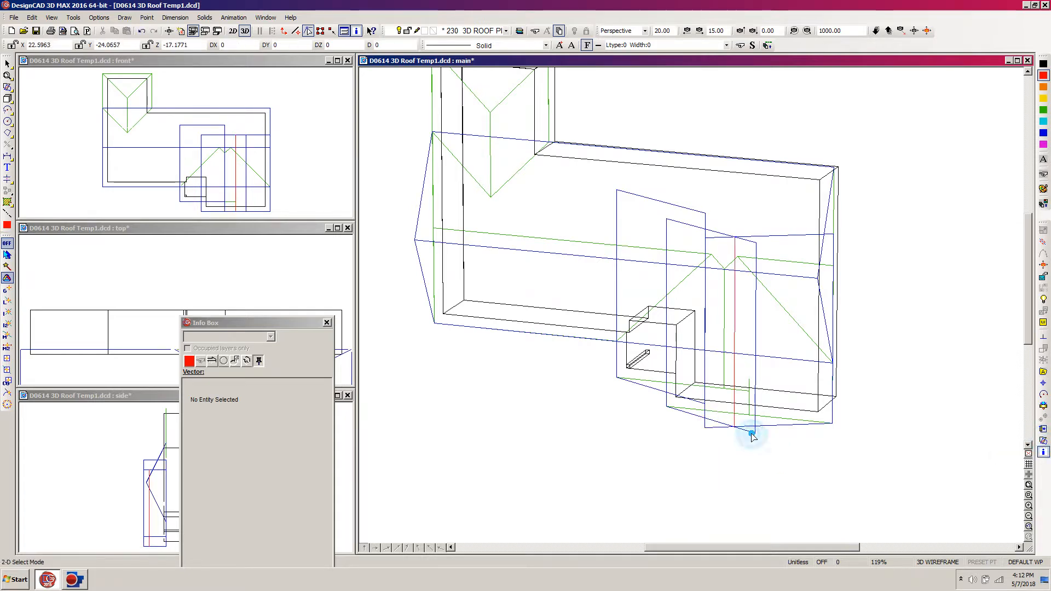
Move the right gable plane's inner edge points onto the new intersection line with the copied plane
{"action": "left_click", "coordinate": [705, 426]}
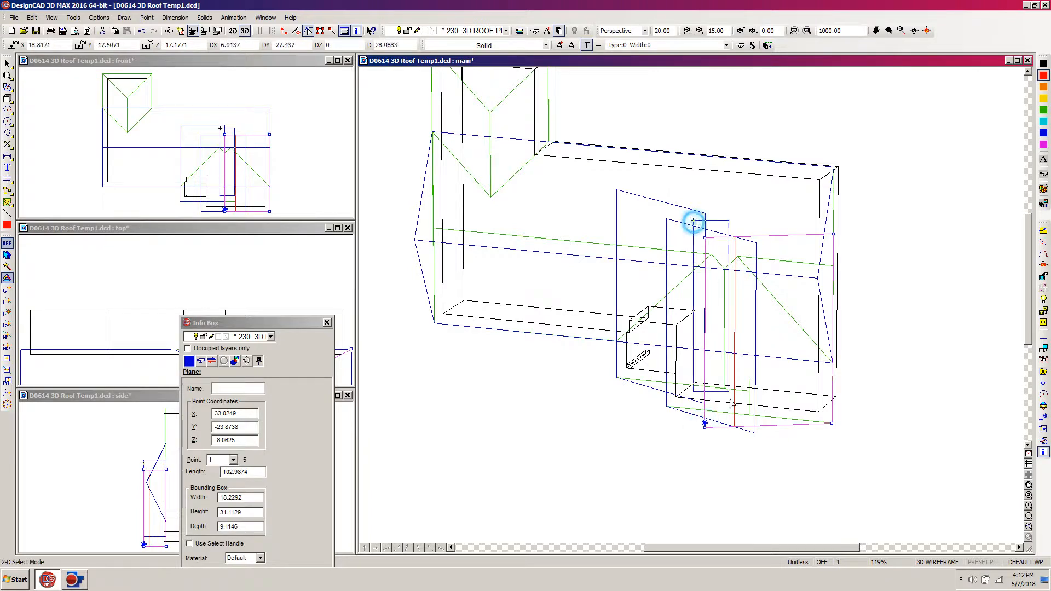
{"action": "left_click_drag", "start_coordinate": [704, 428], "coordinate": [734, 427]}
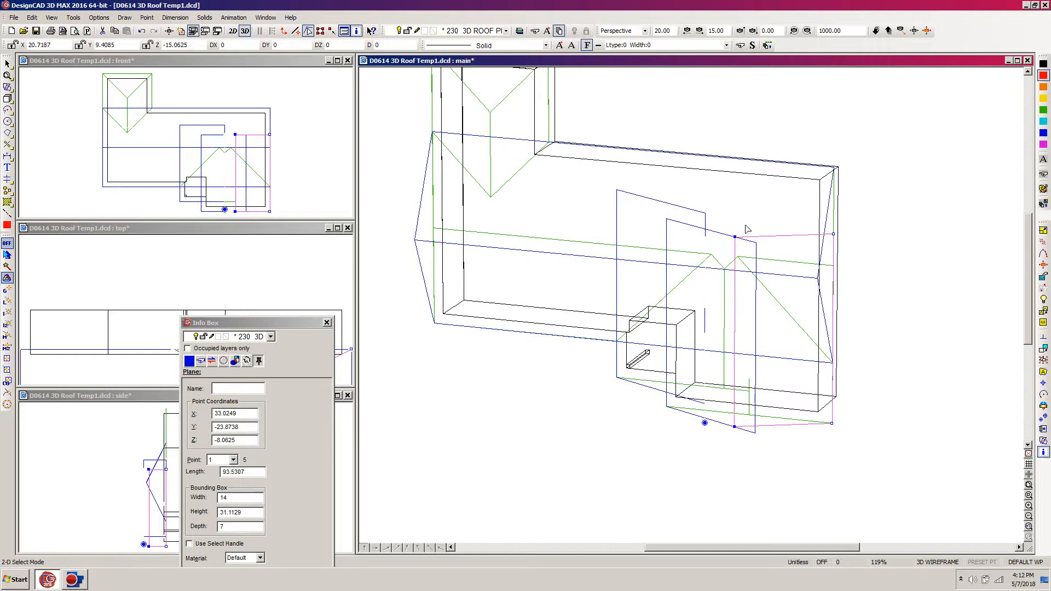
{"action": "left_click", "coordinate": [760, 280]}
Trim the copied roof plane by moving its inner corner points onto the intersection line so it meets the right plane
{"action": "left_click", "coordinate": [723, 236]}
{"action": "left_click_drag", "start_coordinate": [779, 208], "coordinate": [748, 453]}
{"action": "left_click", "coordinate": [755, 433]}
{"action": "right_click", "coordinate": [734, 427]}
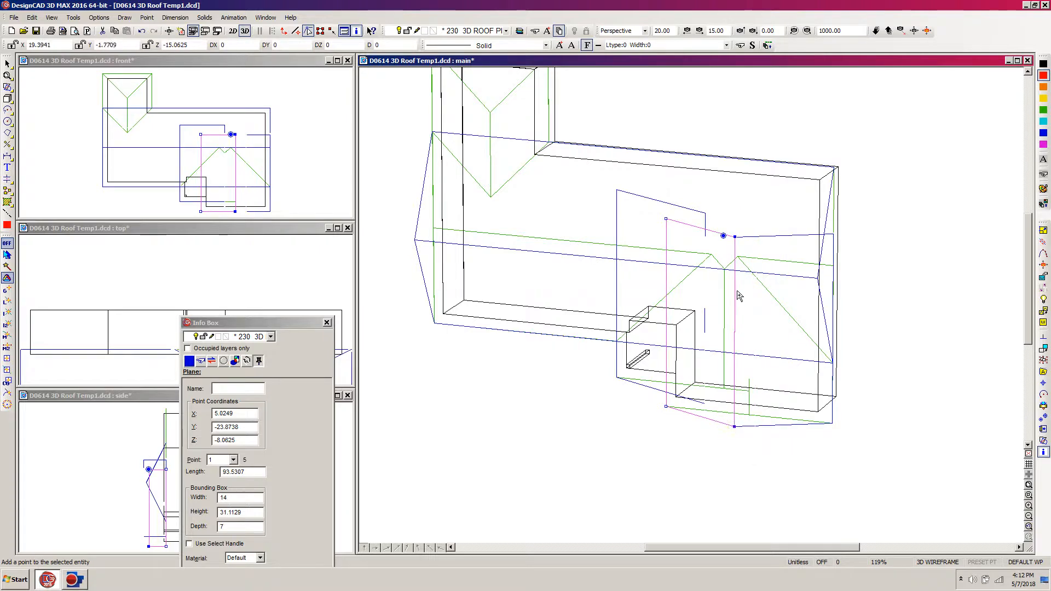
{"action": "left_click", "coordinate": [745, 218]}
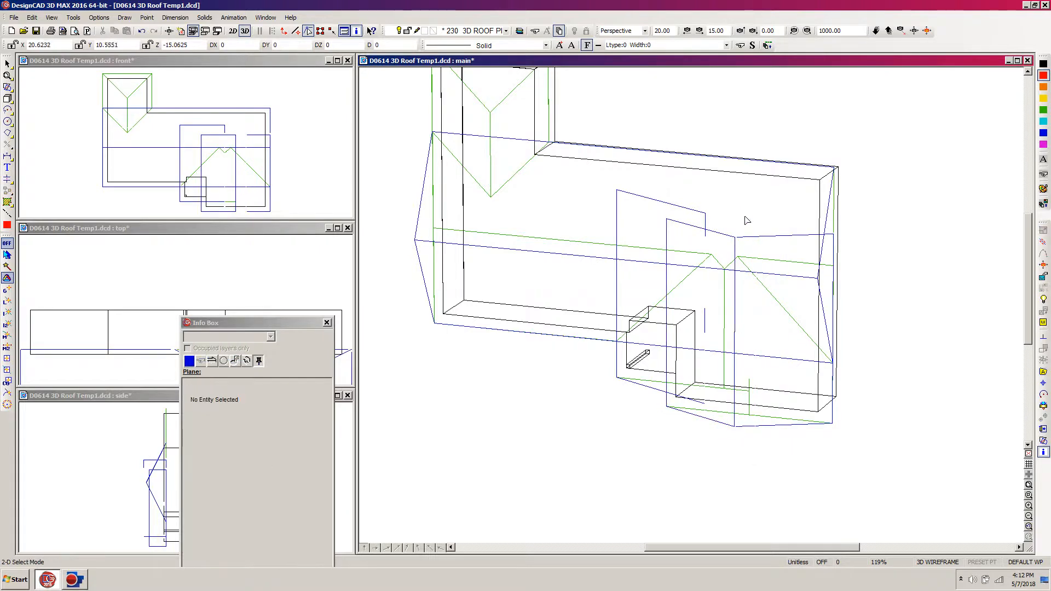
Delete the red intersection line along the shared ridge of the copied plane and the right plane
{"action": "left_click", "coordinate": [734, 244]}
{"action": "left_click", "coordinate": [734, 254]}
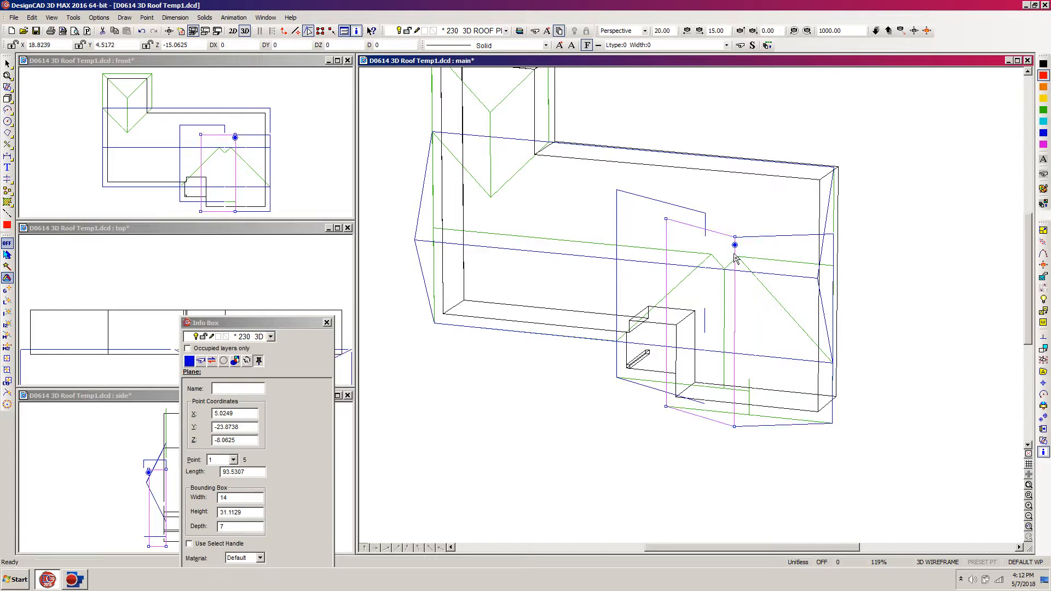
{"action": "left_click", "coordinate": [735, 257]}
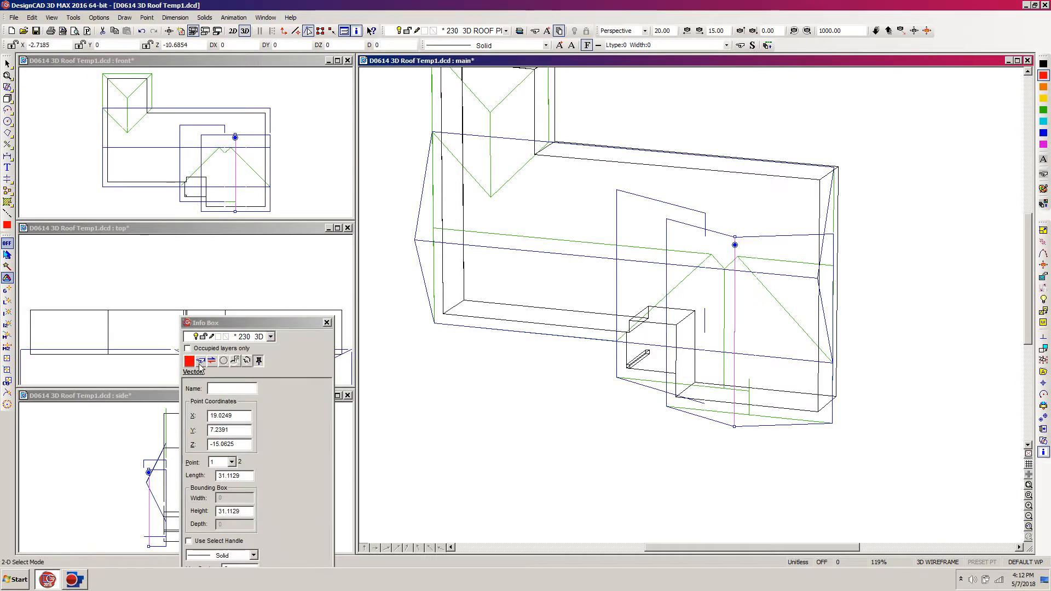
{"action": "key", "text": "Escape"}
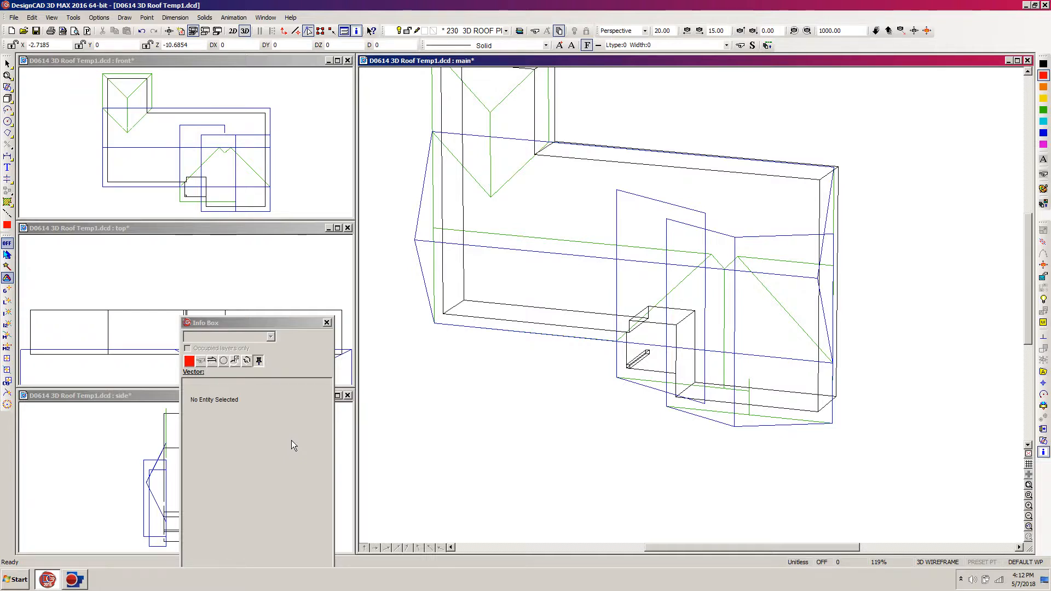
Hide all layers except 3D ROOF PLANES in the layer options
{"action": "key", "text": "ctrl+l"}
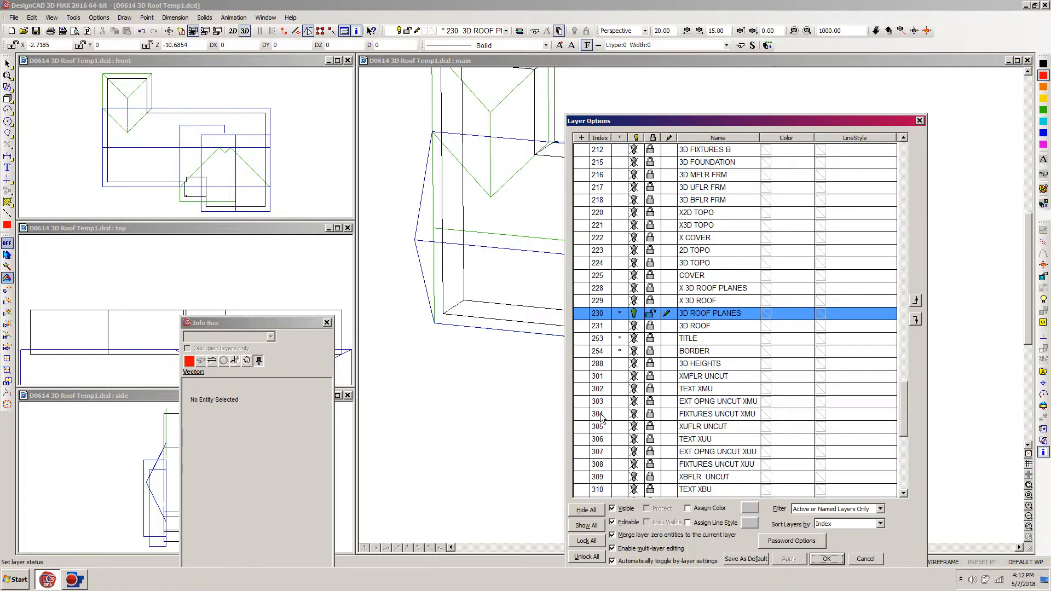
{"action": "left_click", "coordinate": [594, 511]}
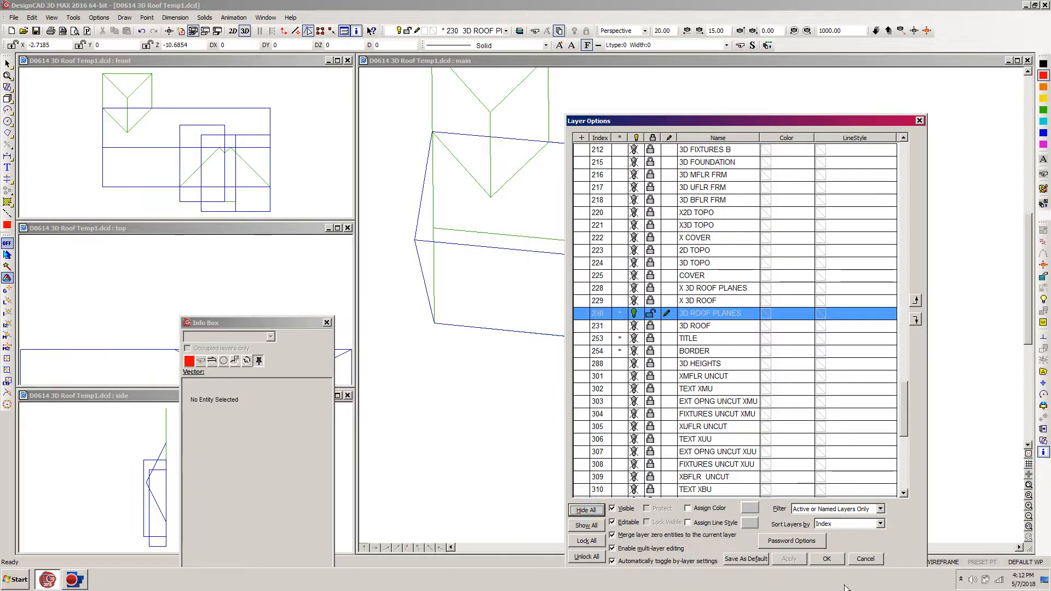
{"action": "left_click", "coordinate": [827, 559]}
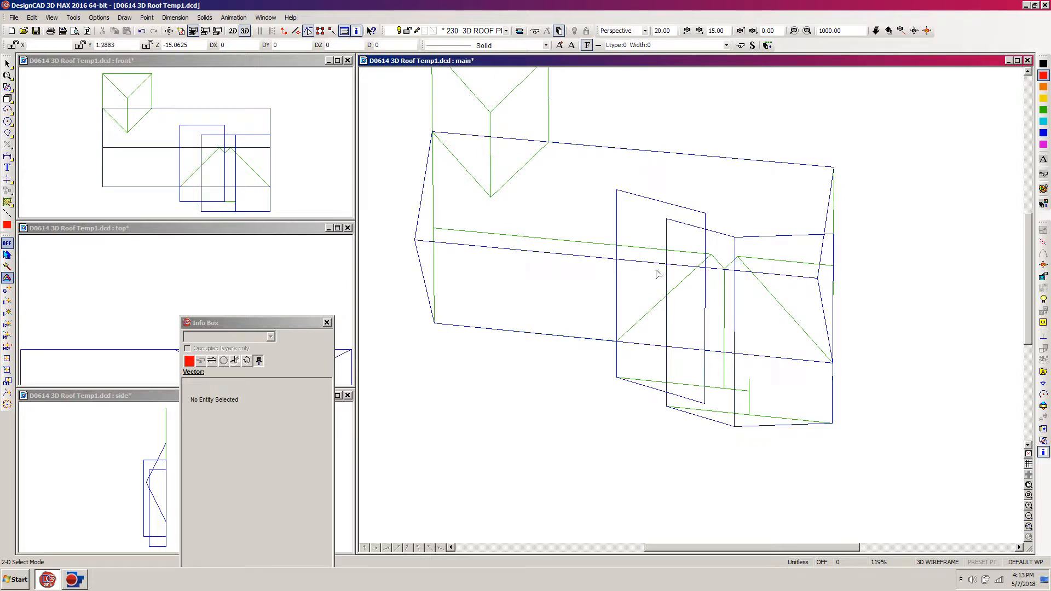
Shorten the copied roof plane by moving its two upper corner points straight down the ridge to just above the gable's eave line
{"action": "left_click", "coordinate": [669, 298]}
{"action": "left_click_drag", "start_coordinate": [652, 210], "coordinate": [760, 250]}
{"action": "key", "text": "m"}
{"action": "right_click", "coordinate": [734, 236]}
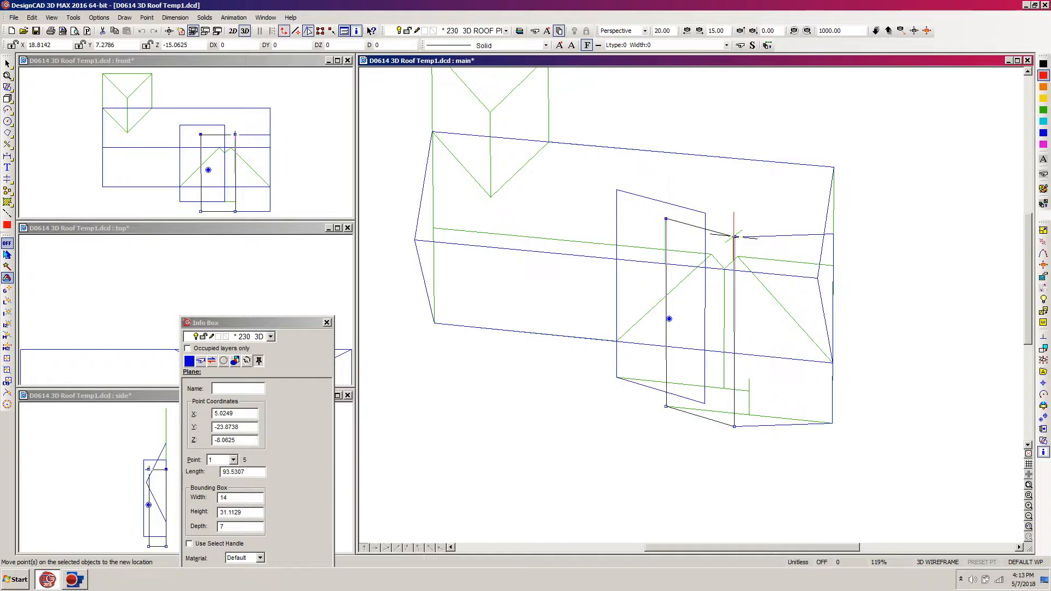
{"action": "left_click", "coordinate": [722, 345]}
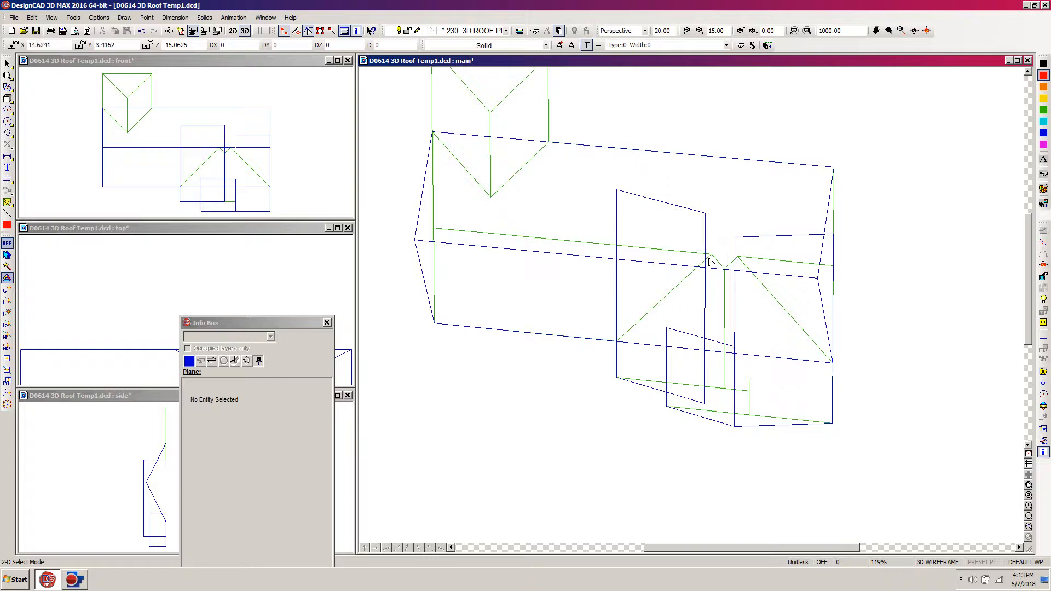
Add a point to the right roof plane's inner edge at the copied plane's upper inner corner
{"action": "left_click", "coordinate": [786, 235]}
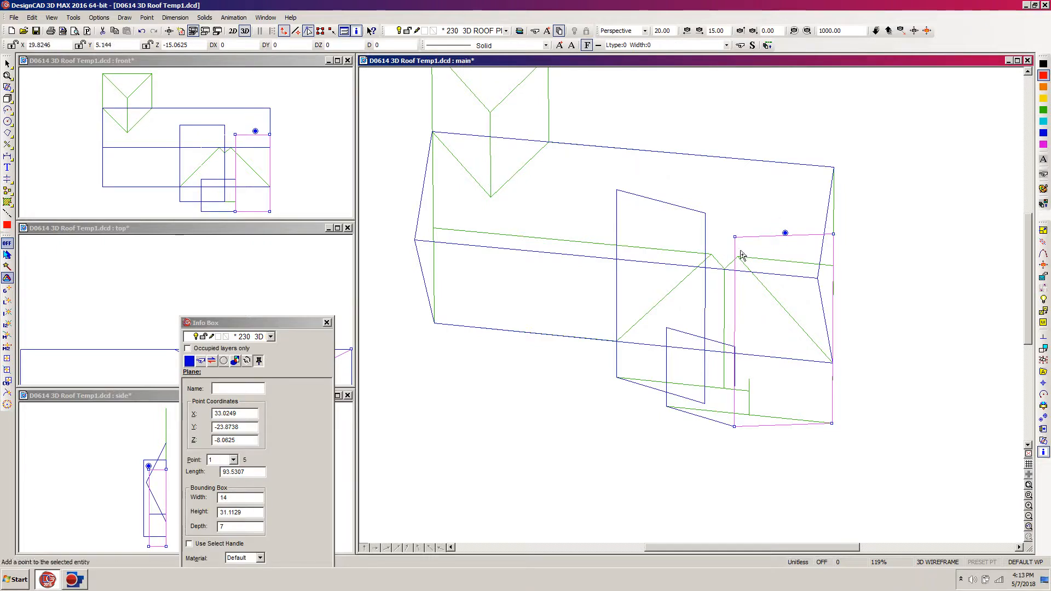
{"action": "left_click", "coordinate": [736, 308]}
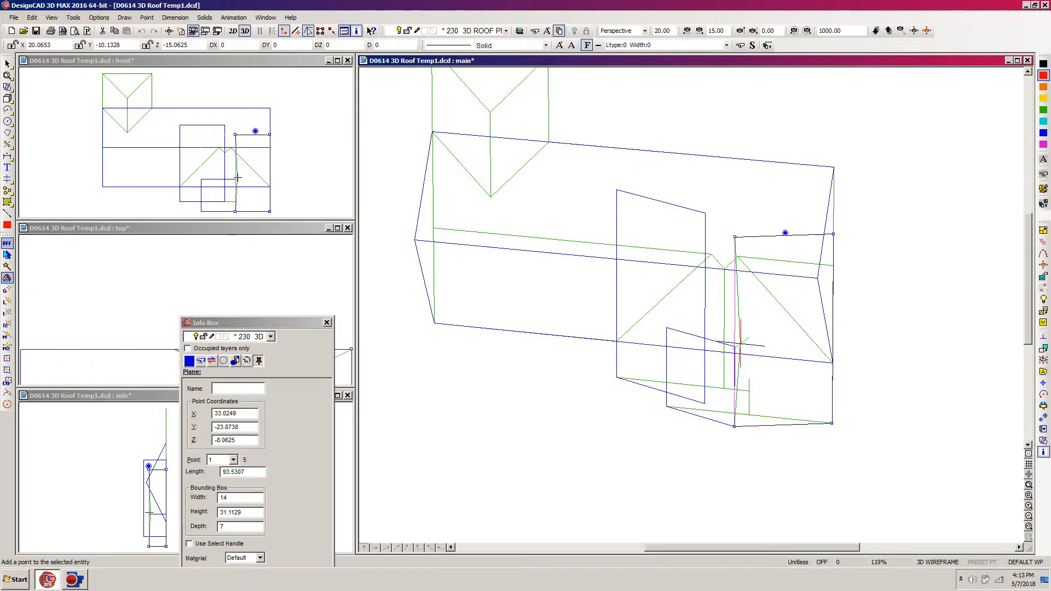
{"action": "left_click", "coordinate": [737, 343]}
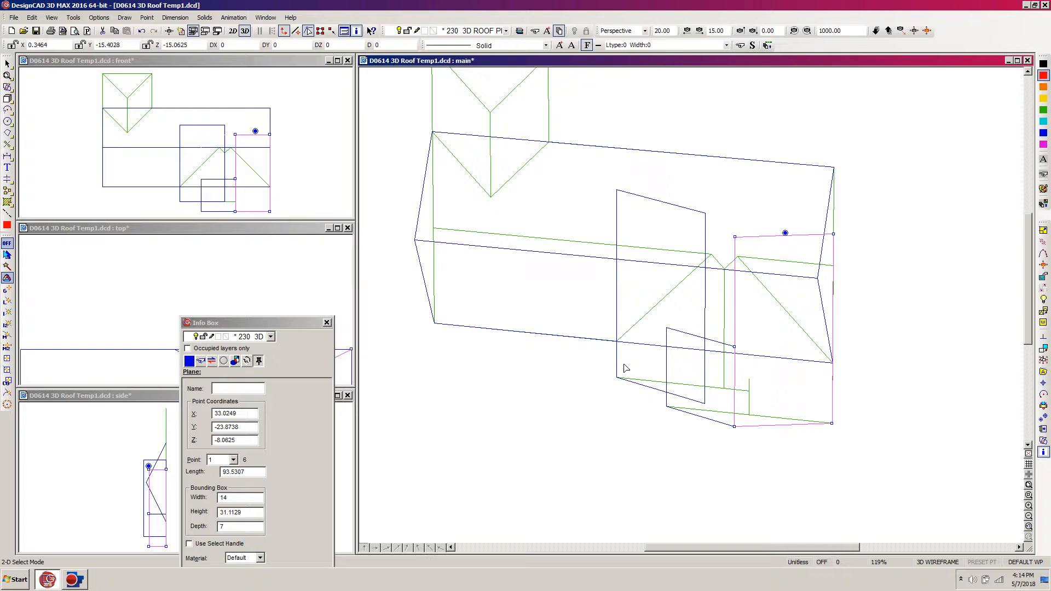
{"action": "left_click", "coordinate": [721, 343]}
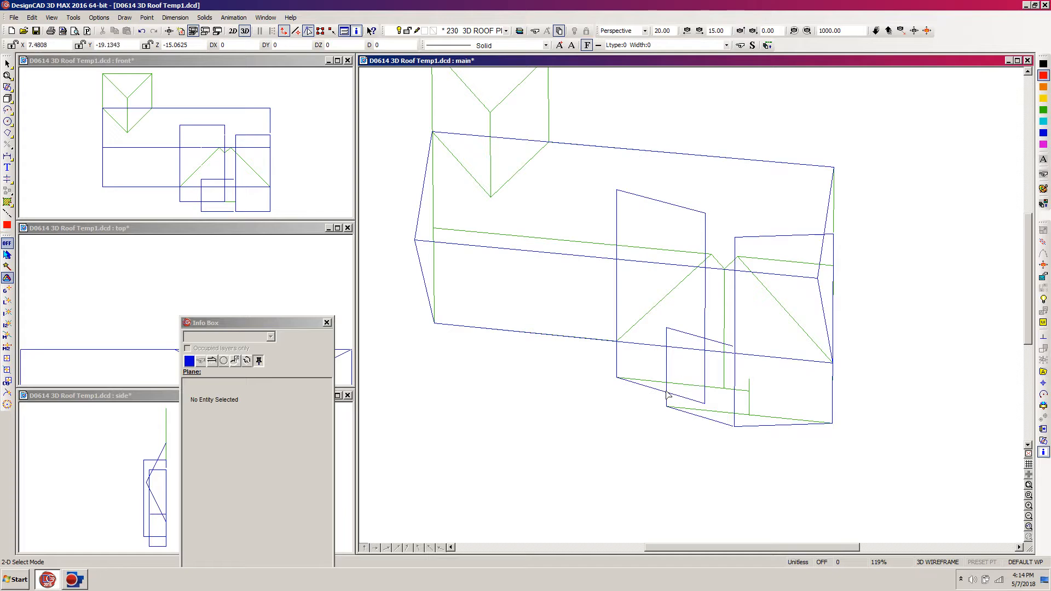
Measure the offset from the copied plane's lower outer corner to the left plane's lower outer corner with a temporary line
{"action": "key", "text": "l"}
{"action": "left_click", "coordinate": [668, 411]}
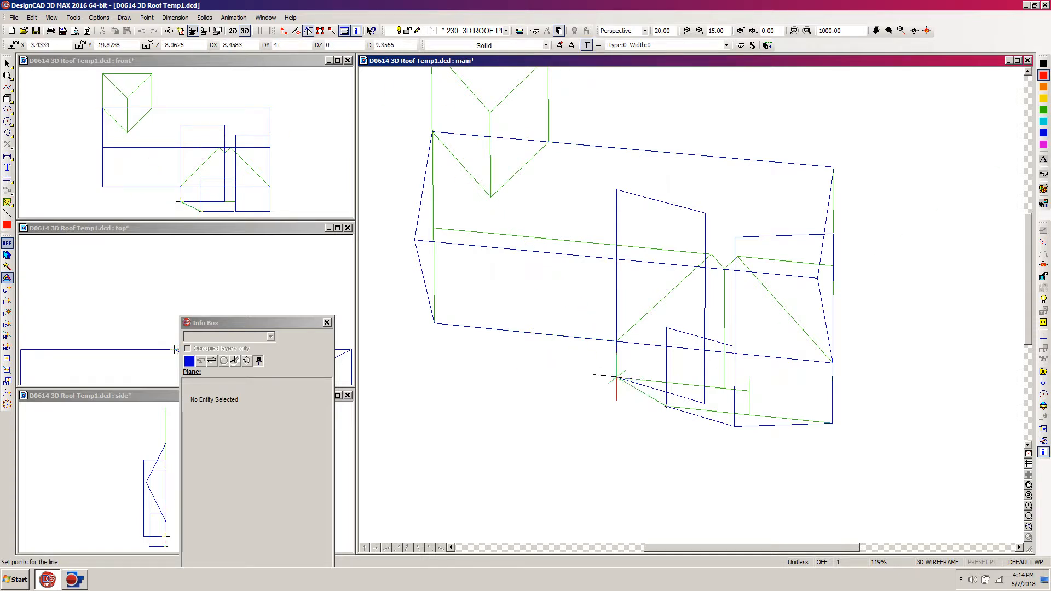
{"action": "key", "text": "Escape"}
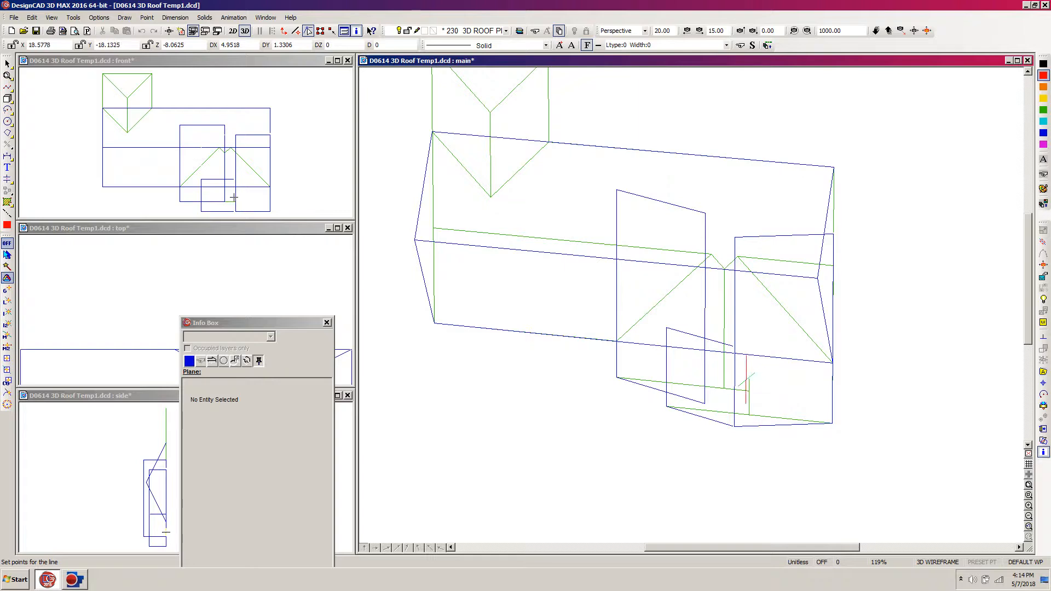
{"action": "key", "text": "Escape"}
Move the copied plane's two upper corners and the right plane's coincident edge point to DX 0, DY 6, DZ 0 from the copied plane's lower outer corner
{"action": "left_click", "coordinate": [666, 365]}
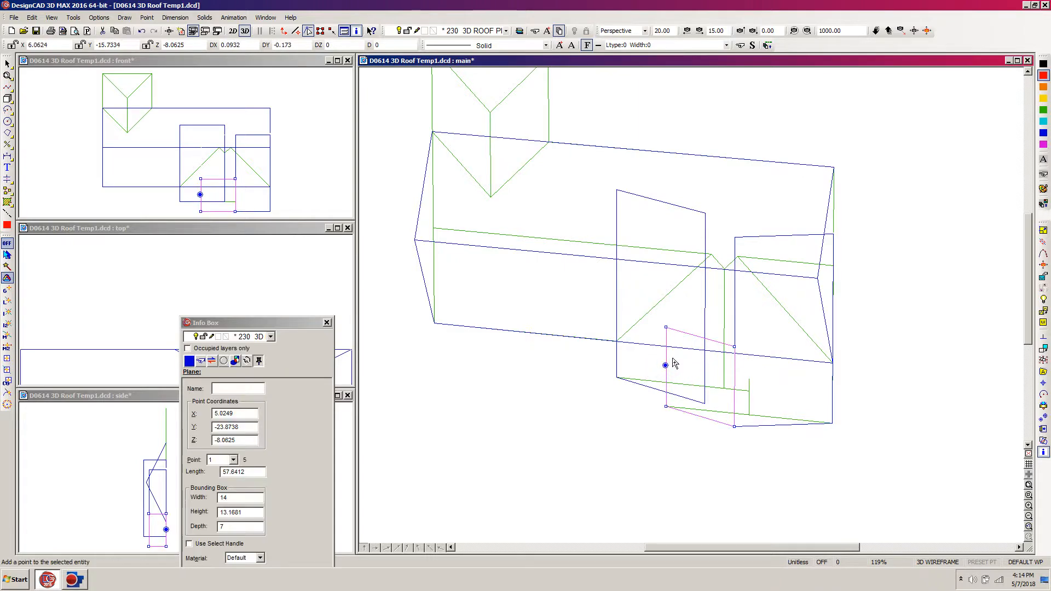
{"action": "left_click", "coordinate": [734, 315], "text": "shift"}
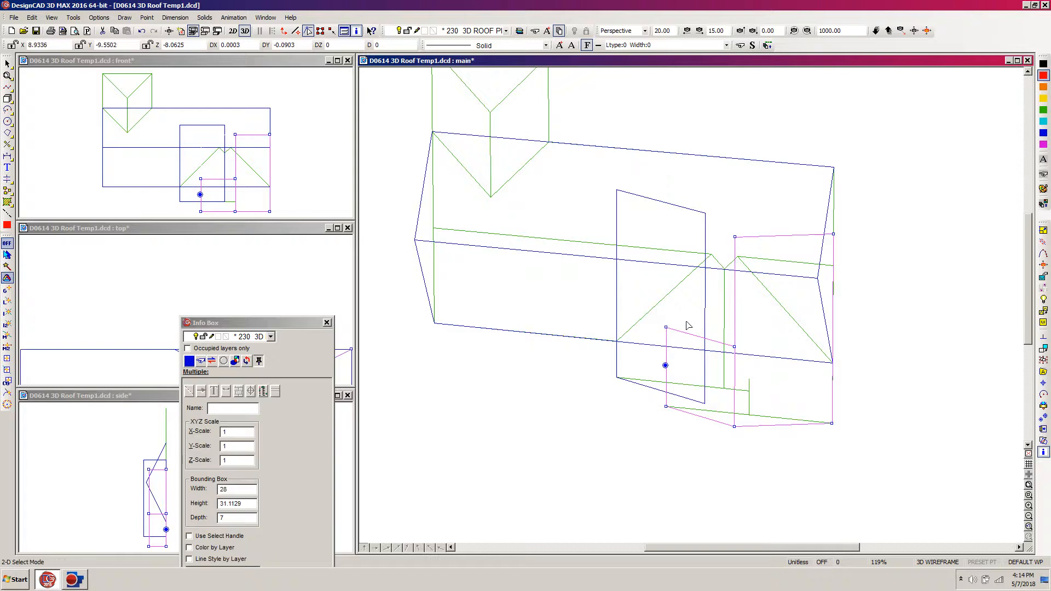
{"action": "left_click_drag", "start_coordinate": [641, 307], "coordinate": [761, 355]}
{"action": "left_click", "coordinate": [666, 327]}
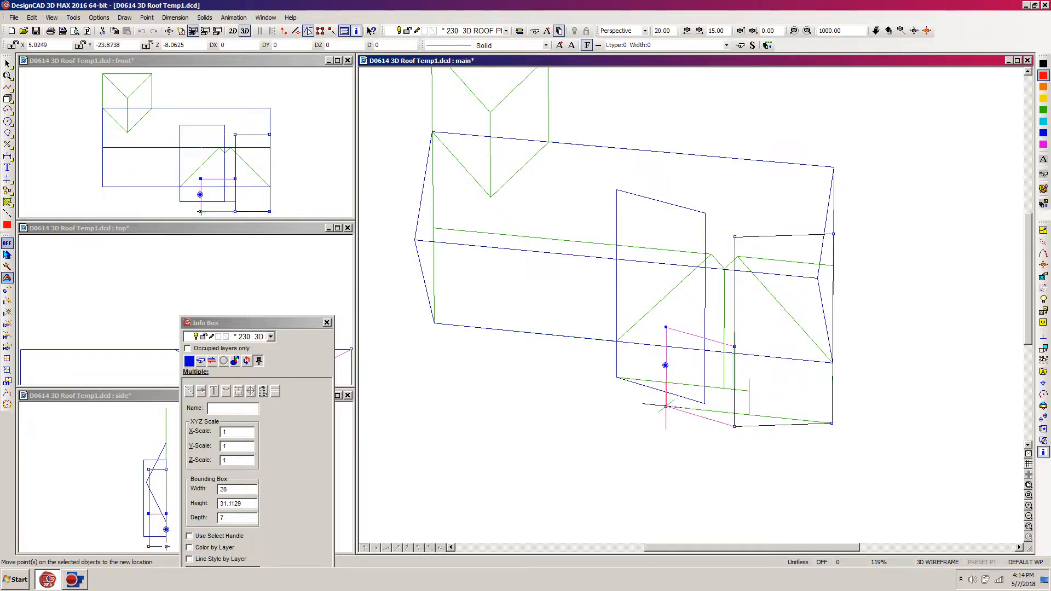
{"action": "key", "text": "apostrophe"}
{"action": "type", "text": "0"}
{"action": "key", "text": "Tab"}
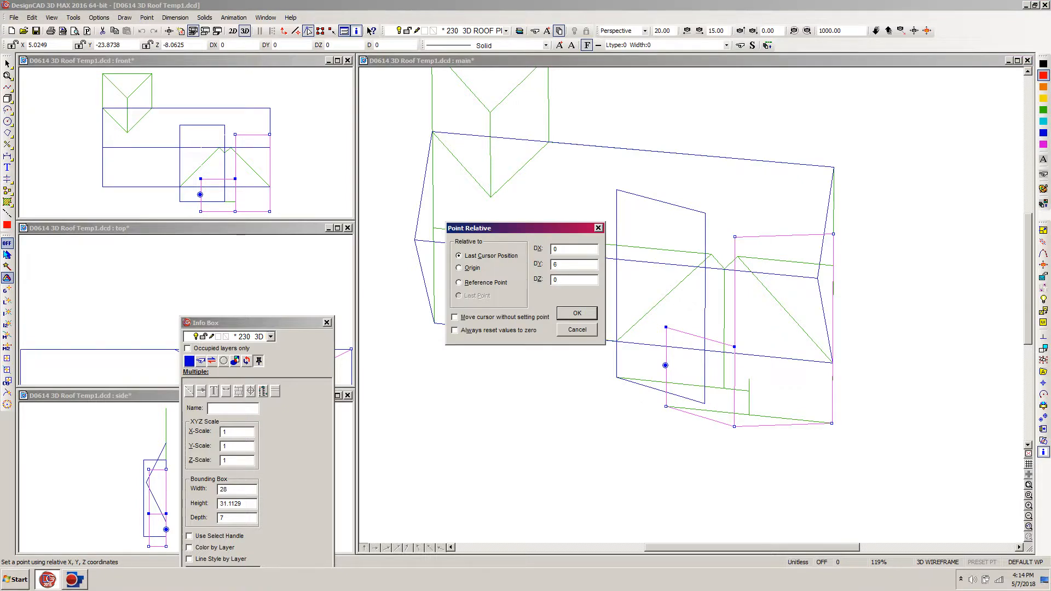
{"action": "key", "text": "Return"}
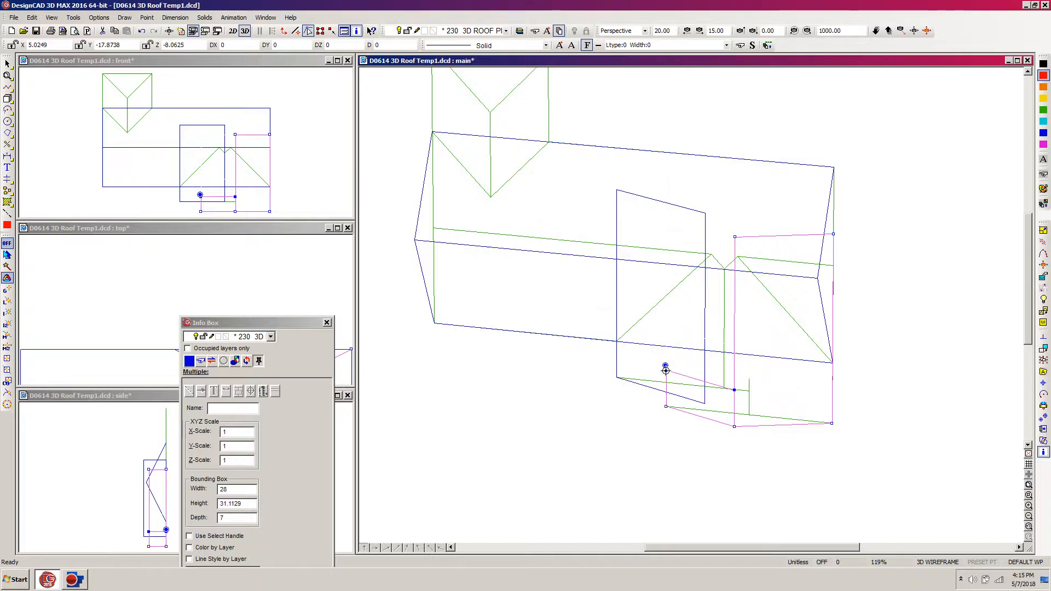
{"action": "key", "text": "Escape"}
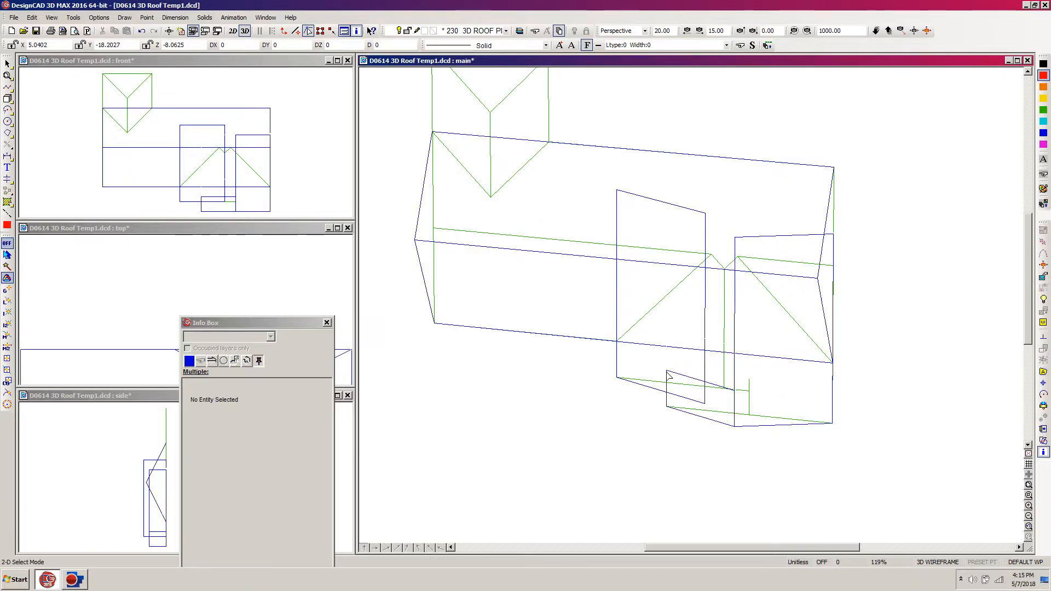
Move the right plane's added inner-edge point down with a relative offset of DX 0, DY -2, DZ 0
{"action": "left_click", "coordinate": [735, 370]}
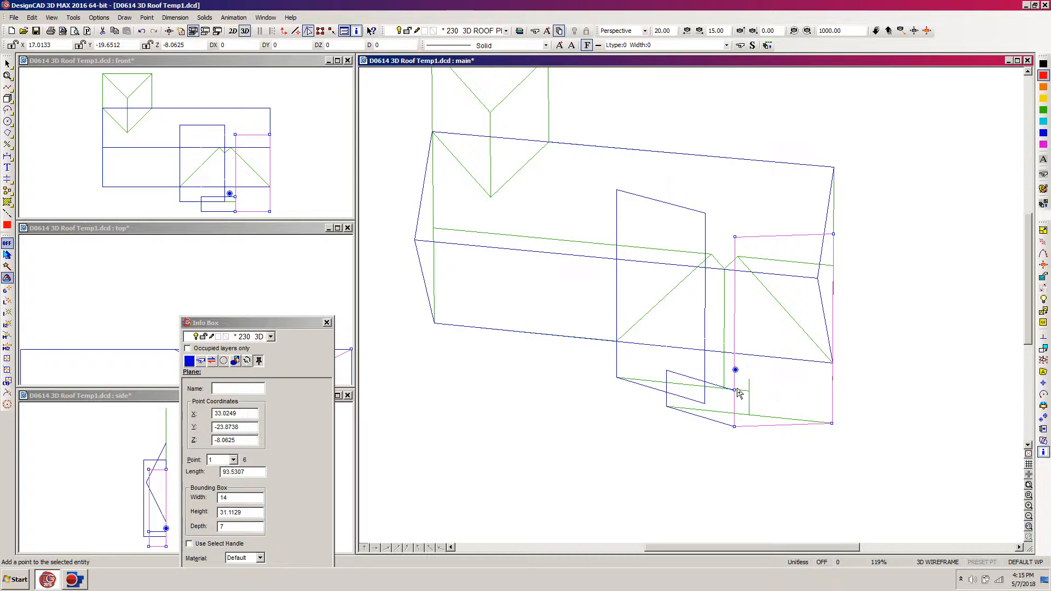
{"action": "left_click", "coordinate": [734, 390]}
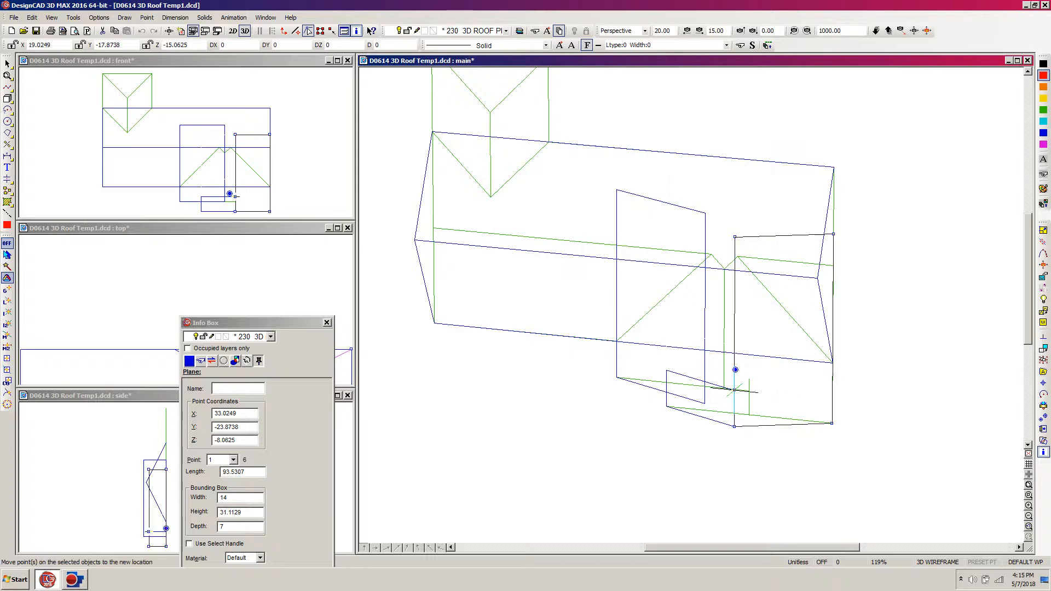
{"action": "key", "text": "space"}
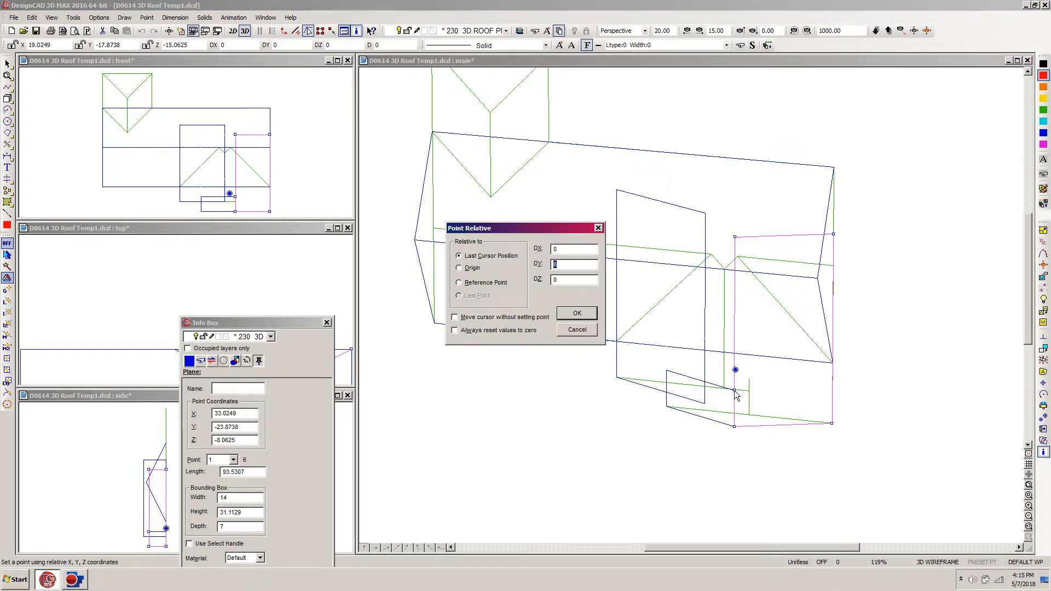
{"action": "type", "text": "-2"}
{"action": "key", "text": "Return"}
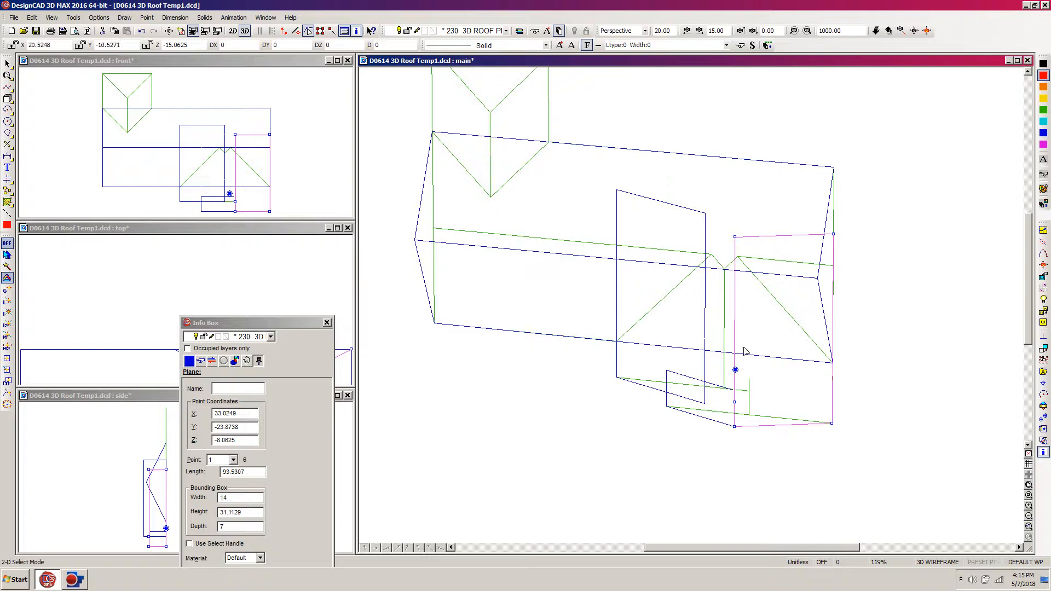
Extend the right plane to the left plane's inner edge by adding a point at its lower corner and moving the upper inner corner to its upper one
{"action": "left_click", "coordinate": [734, 383]}
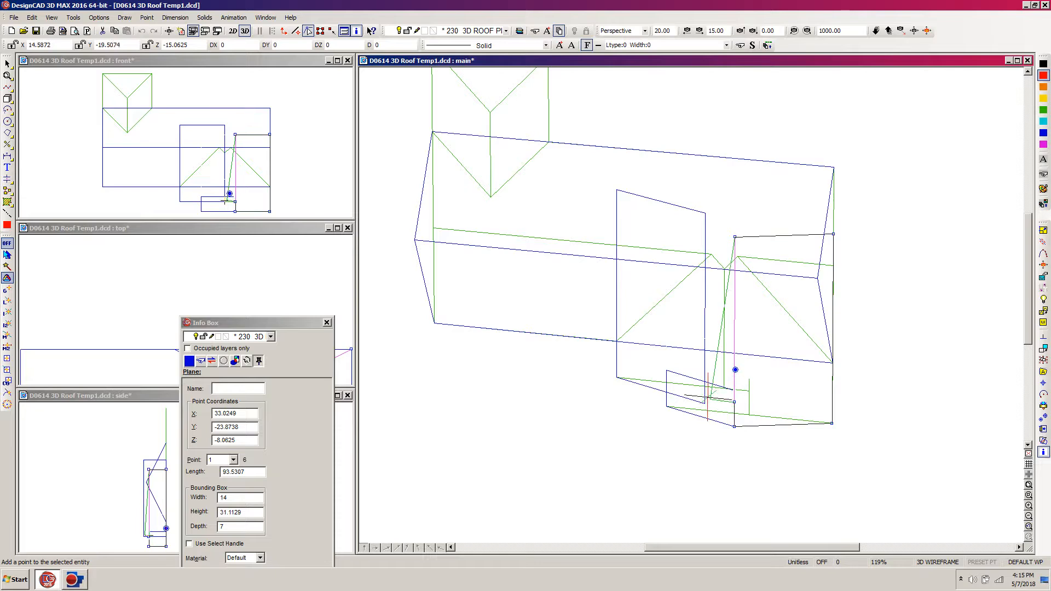
{"action": "left_click", "coordinate": [705, 402]}
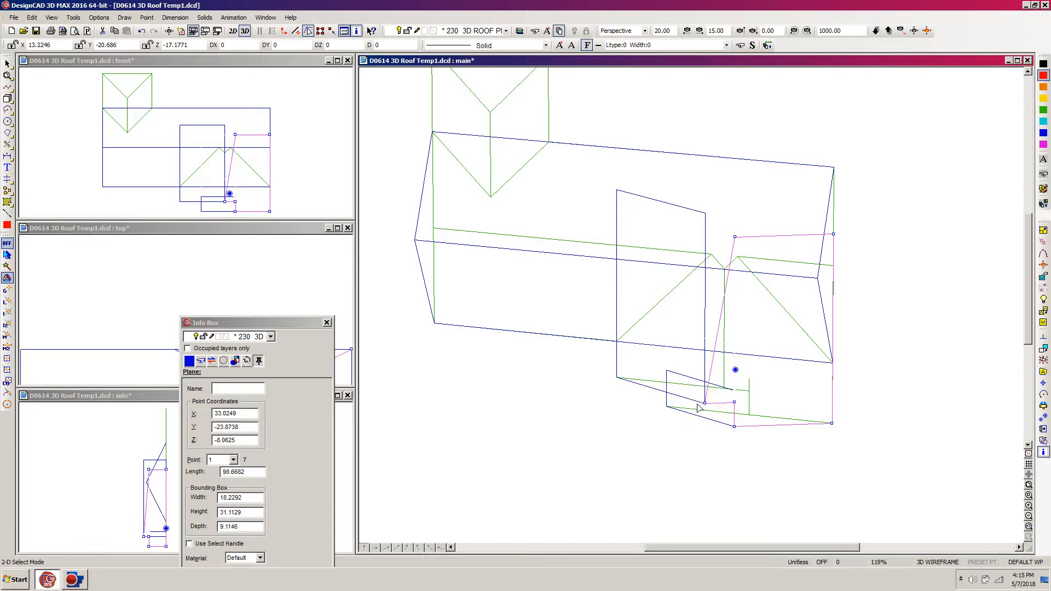
{"action": "left_click", "coordinate": [735, 236]}
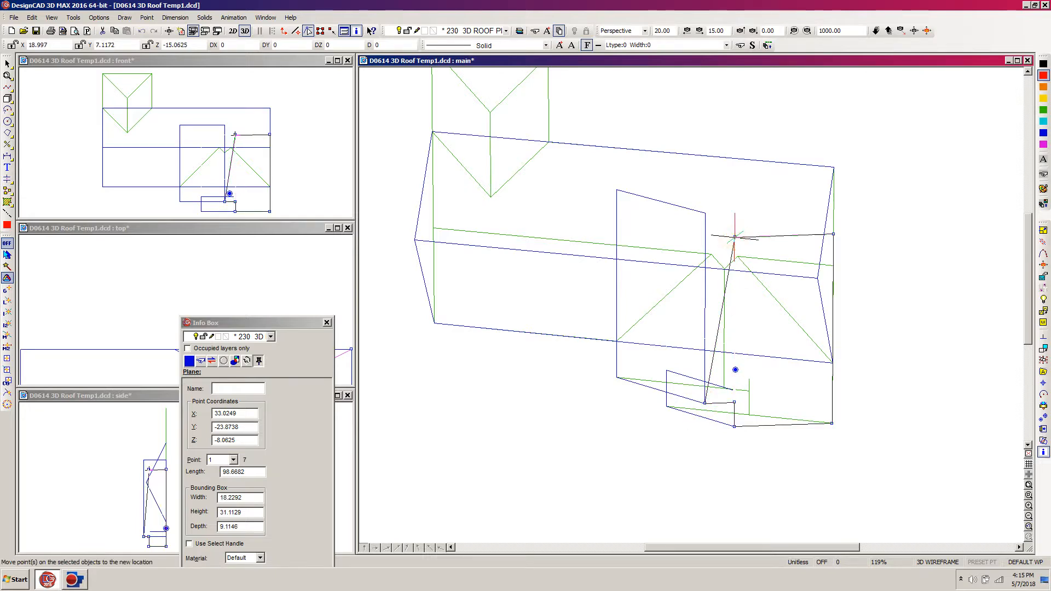
{"action": "left_click", "coordinate": [705, 212]}
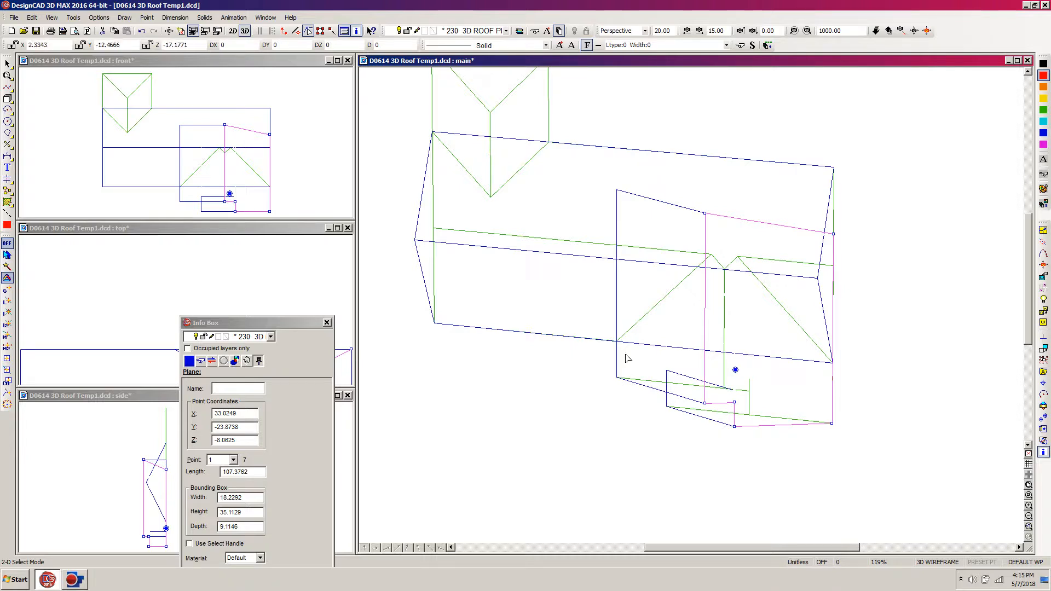
{"action": "left_click", "coordinate": [571, 374]}
Create red intersection lines where the main roof's front plane meets the left and right gable planes
{"action": "left_click_drag", "start_coordinate": [238, 322], "coordinate": [393, 520]}
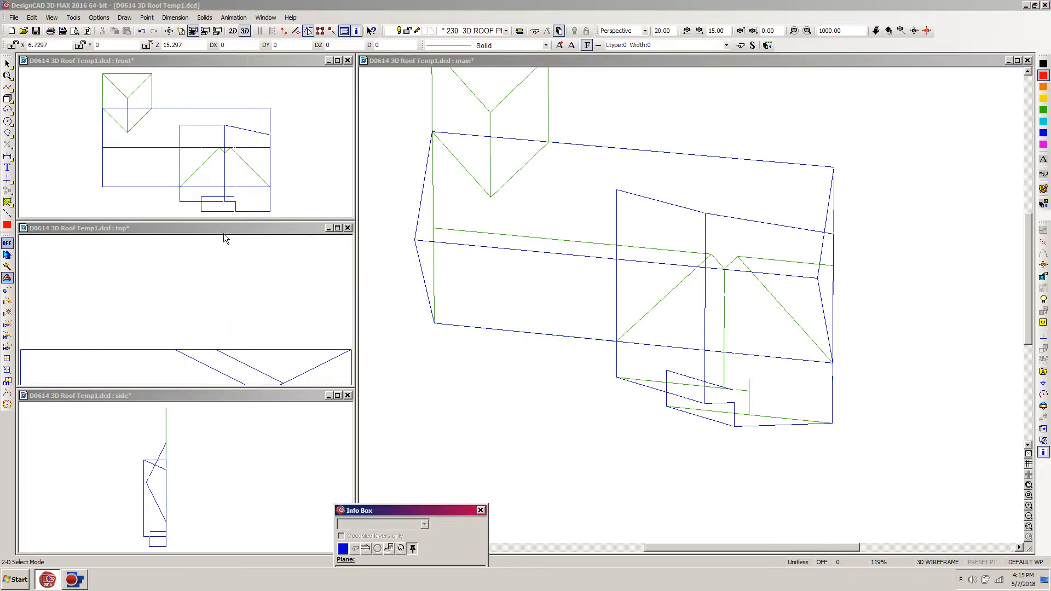
{"action": "key", "text": "F6"}
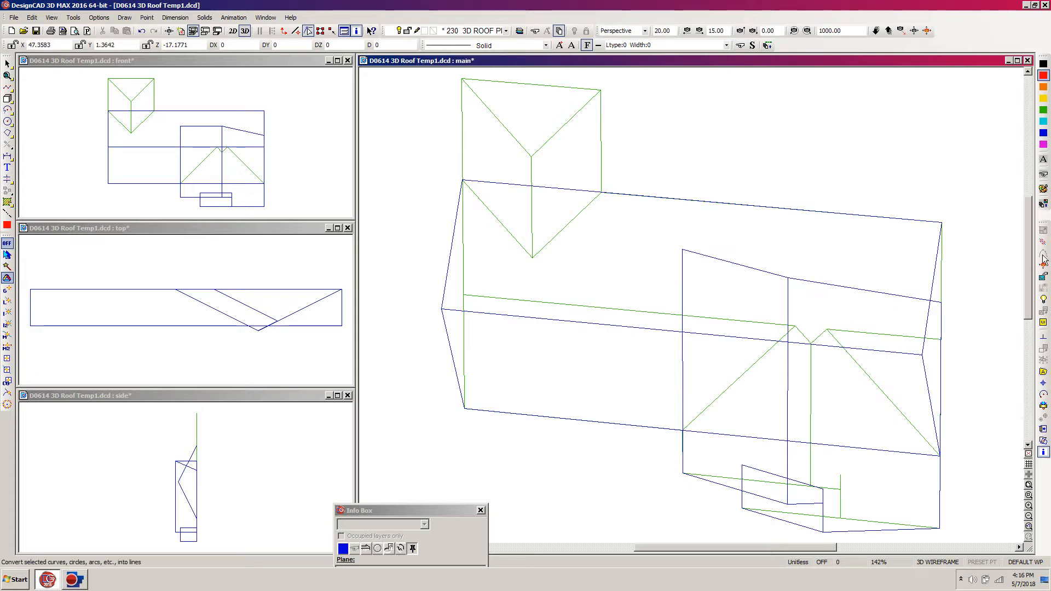
{"action": "left_click", "coordinate": [1043, 441]}
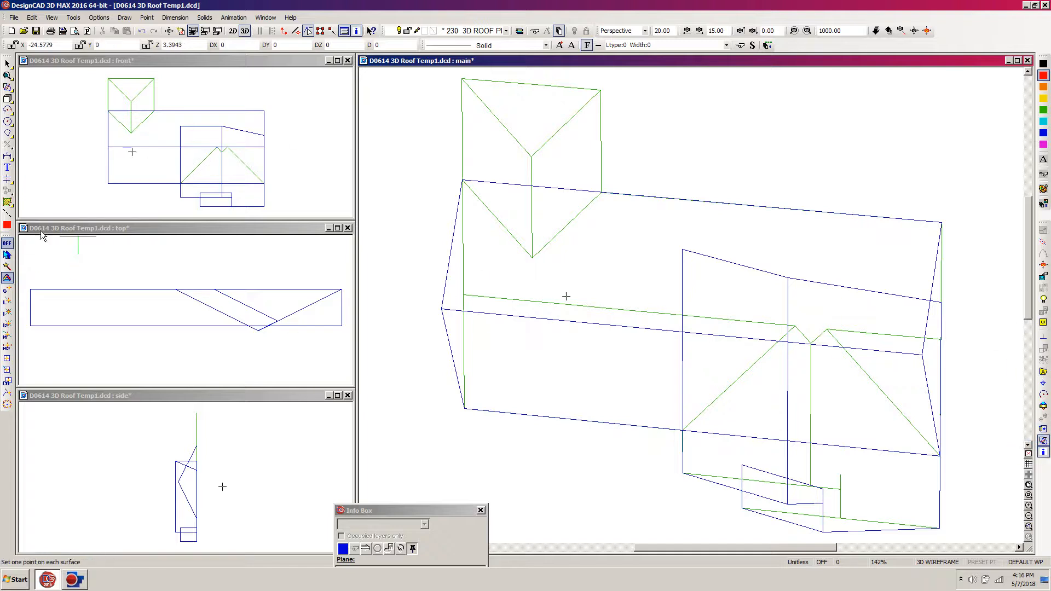
{"action": "left_click", "coordinate": [448, 333]}
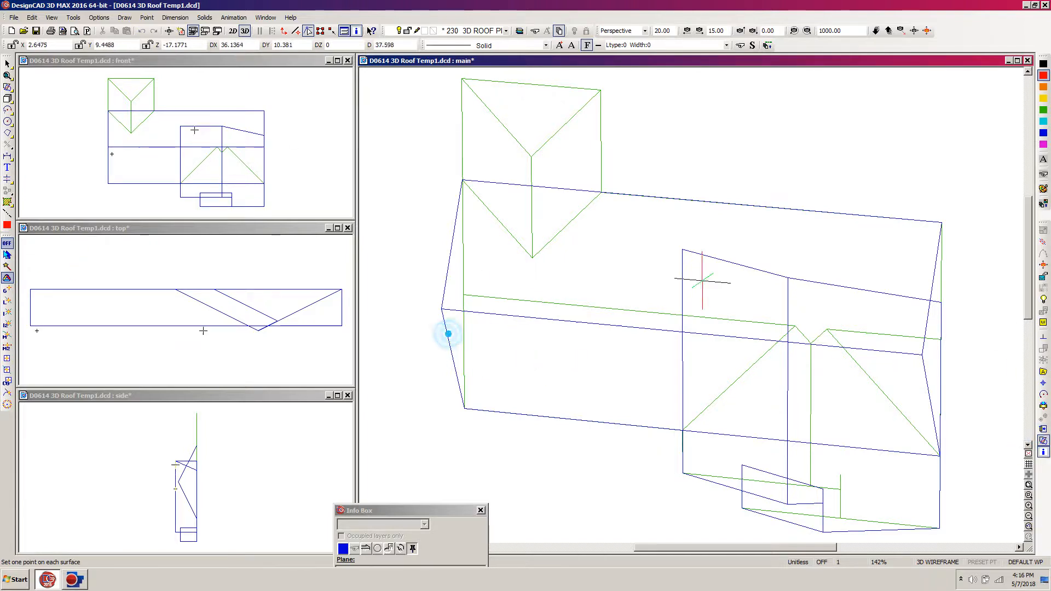
{"action": "left_click", "coordinate": [719, 257]}
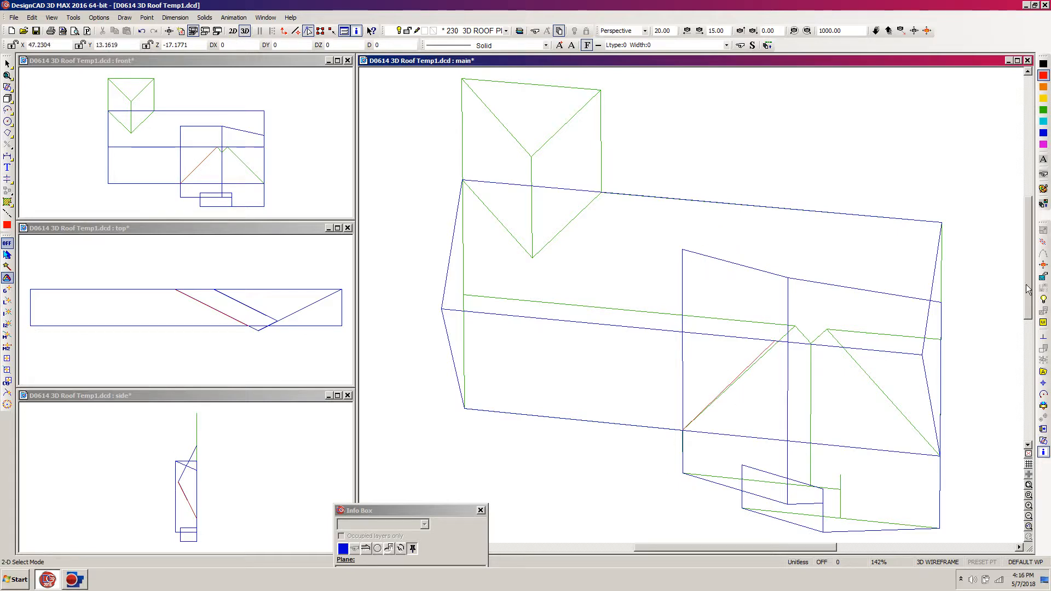
{"action": "left_click", "coordinate": [1043, 440]}
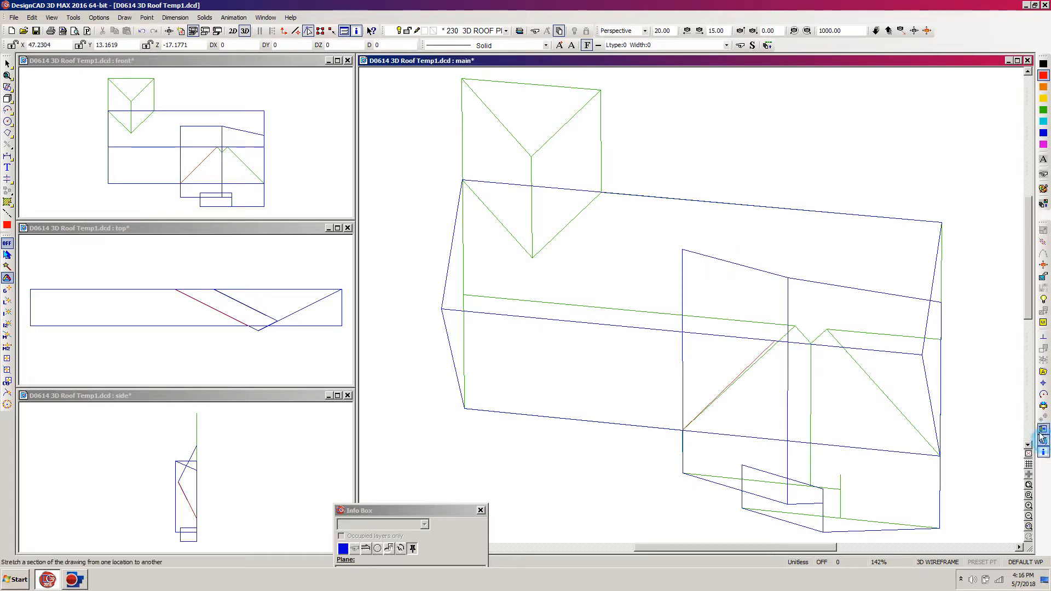
{"action": "left_click", "coordinate": [936, 376]}
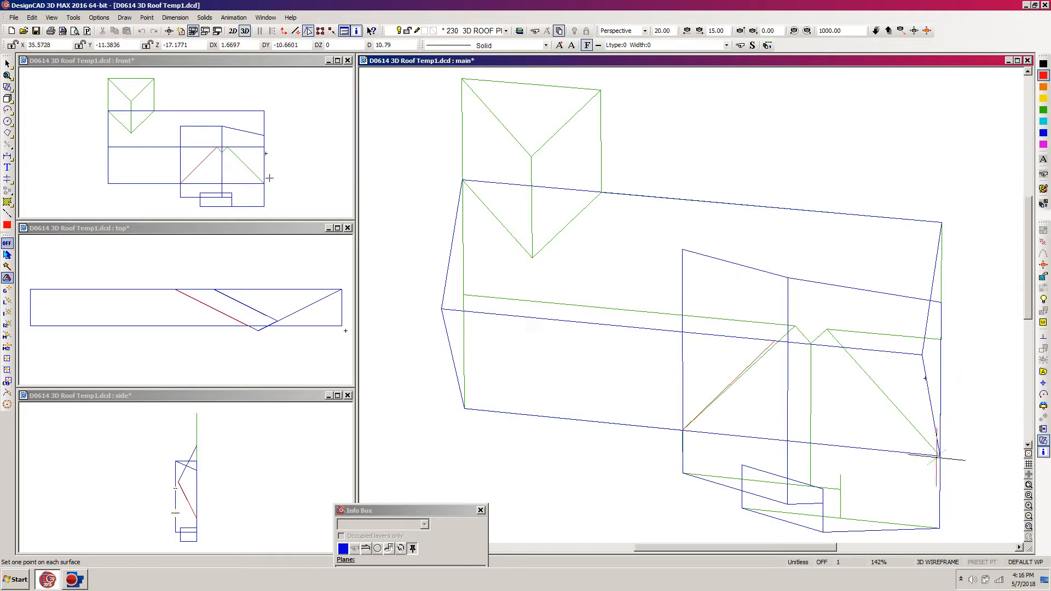
{"action": "left_click", "coordinate": [940, 482]}
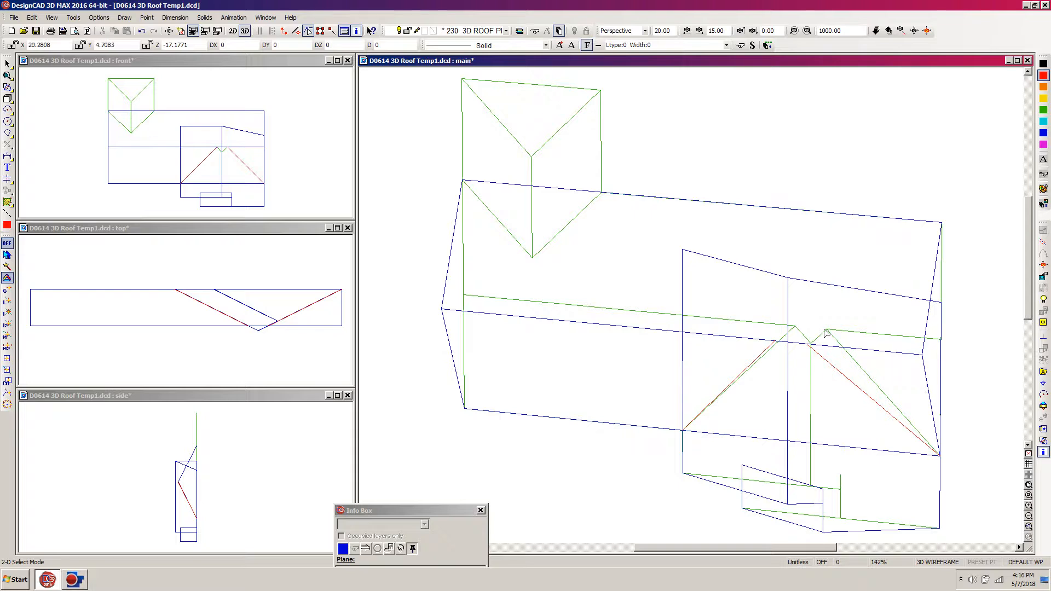
Start a blue plane with an edge about 15.2 long on the main roof's ridge, spanning both gable intersection lines
{"action": "left_click", "coordinate": [1043, 133]}
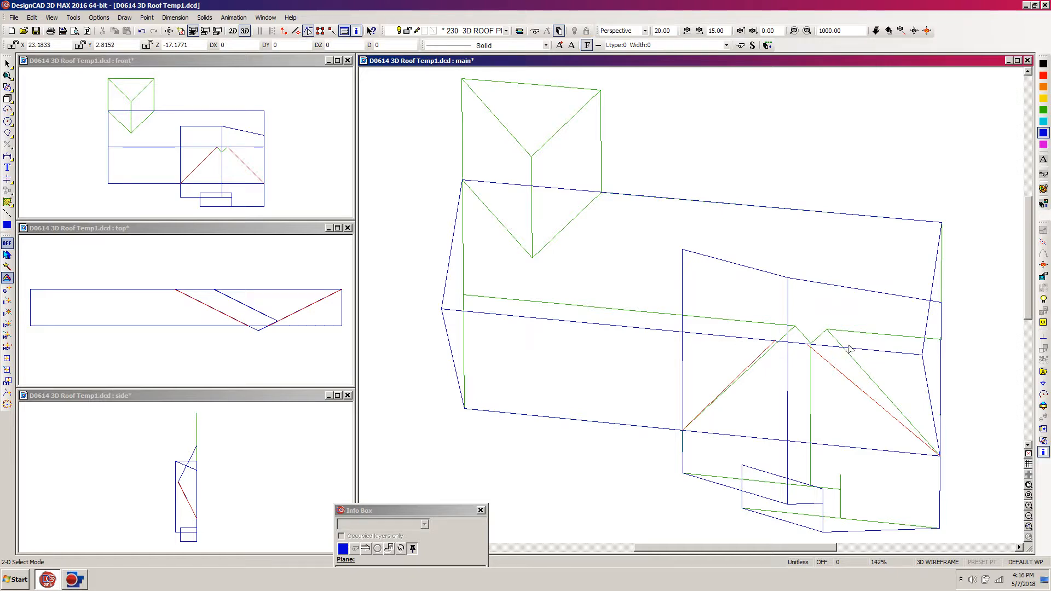
{"action": "key", "text": "p"}
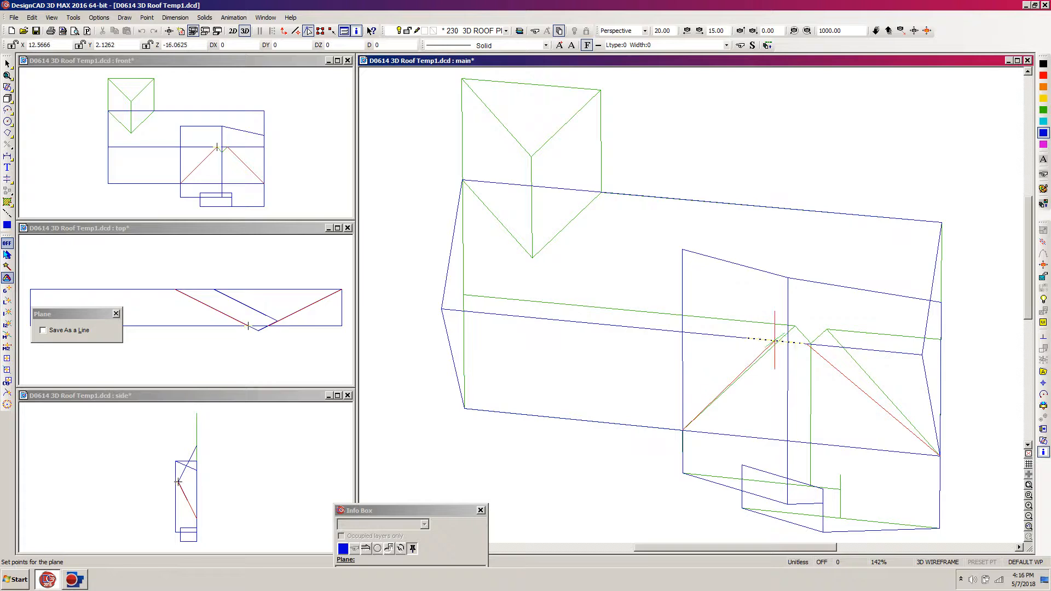
{"action": "key", "text": "Escape"}
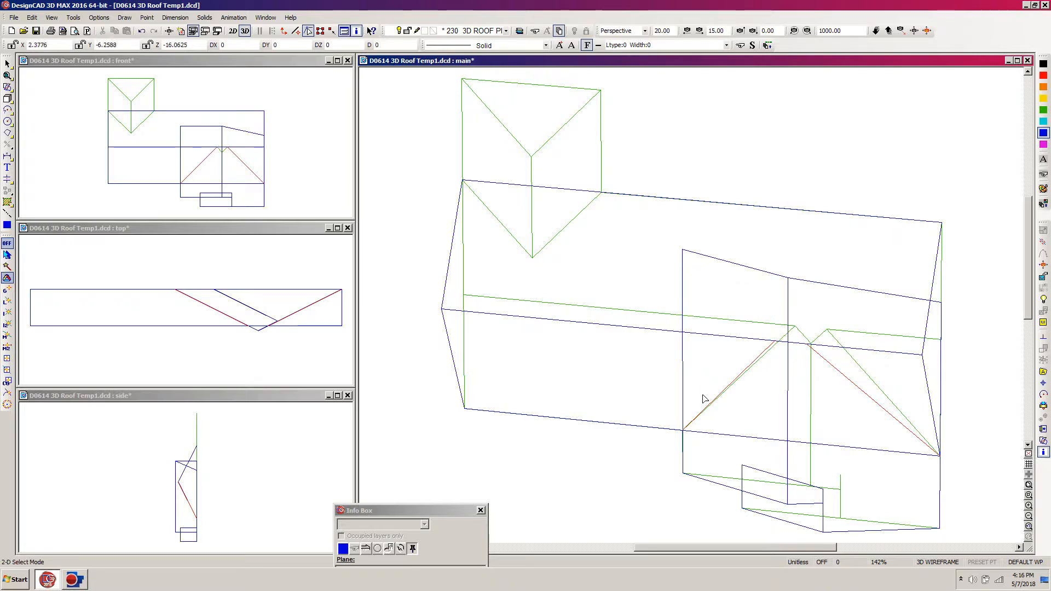
{"action": "key", "text": "p"}
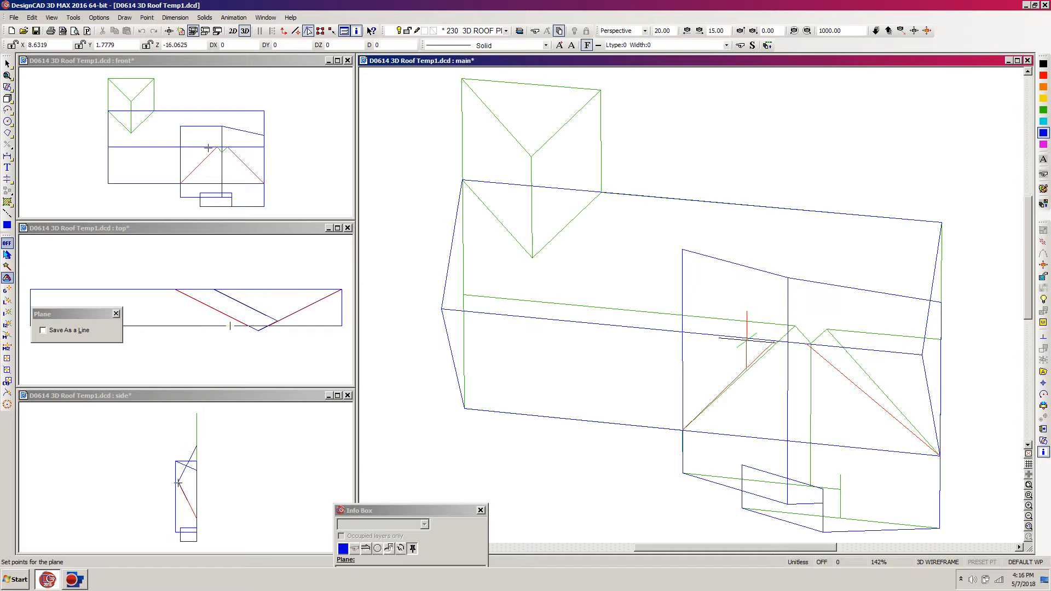
{"action": "left_click", "coordinate": [746, 338]}
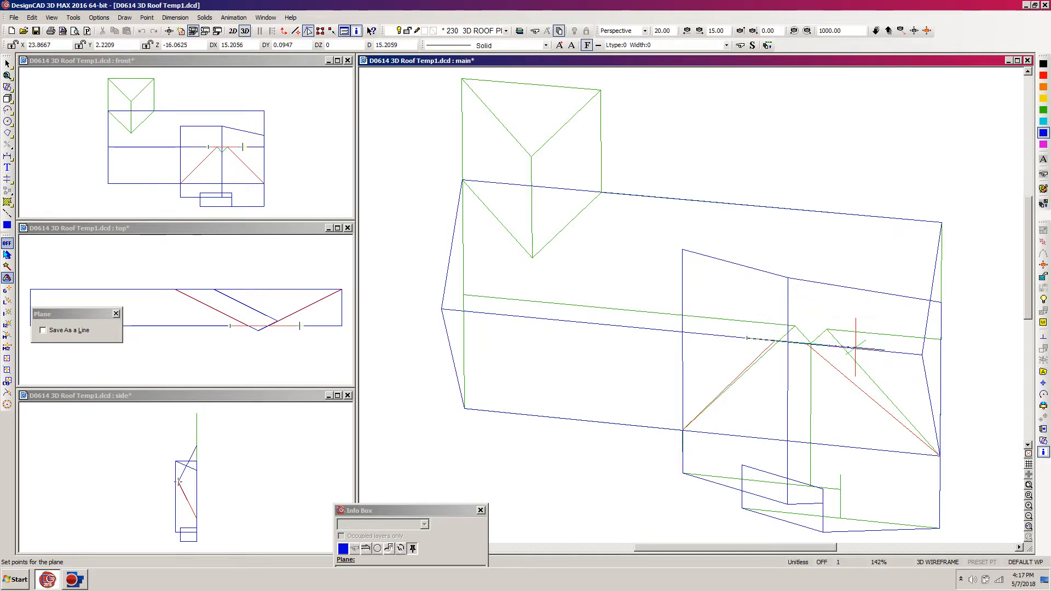
{"action": "left_click", "coordinate": [855, 347]}
Complete the blue plane by placing its two lower corners at DX 0, DY -6, DZ -3 from the ridge points
{"action": "key", "text": "apostrophe"}
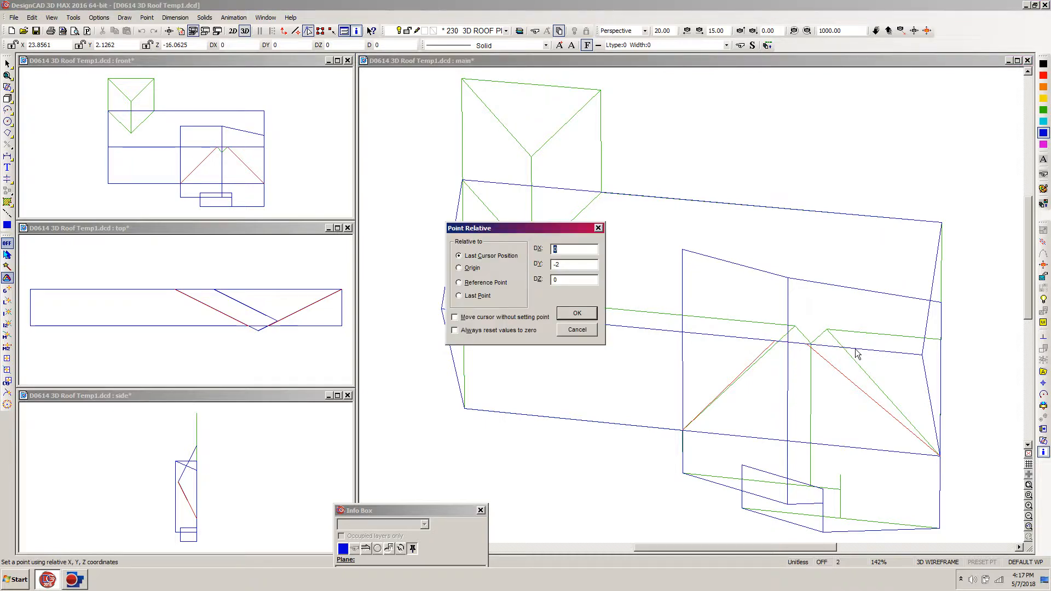
{"action": "key", "text": "Tab"}
{"action": "type", "text": "-"}
{"action": "key", "text": "Tab"}
{"action": "key", "text": "Return"}
{"action": "left_click", "coordinate": [847, 397]}
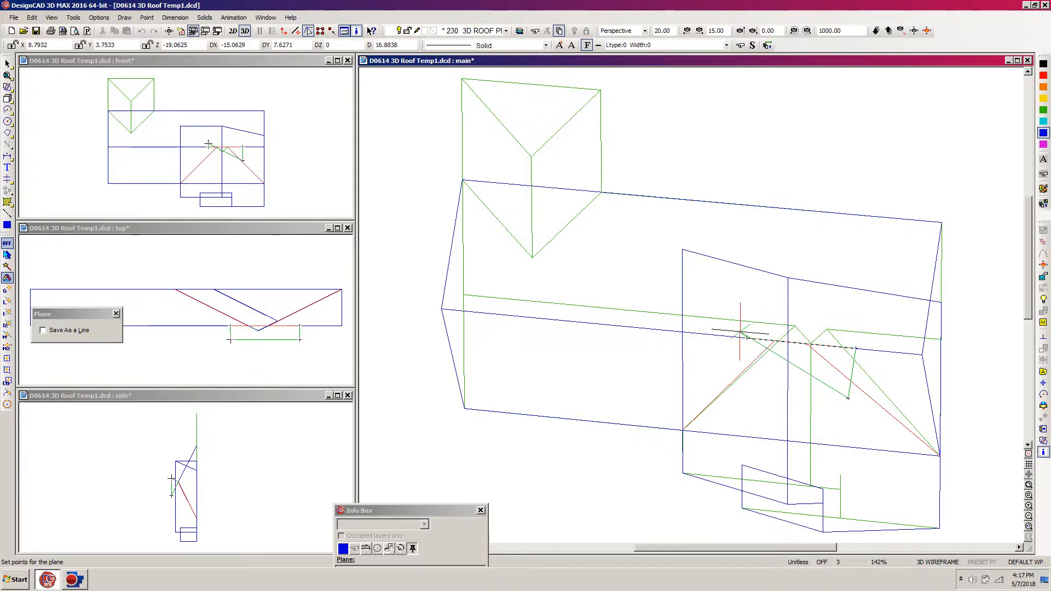
{"action": "key", "text": "apostrophe"}
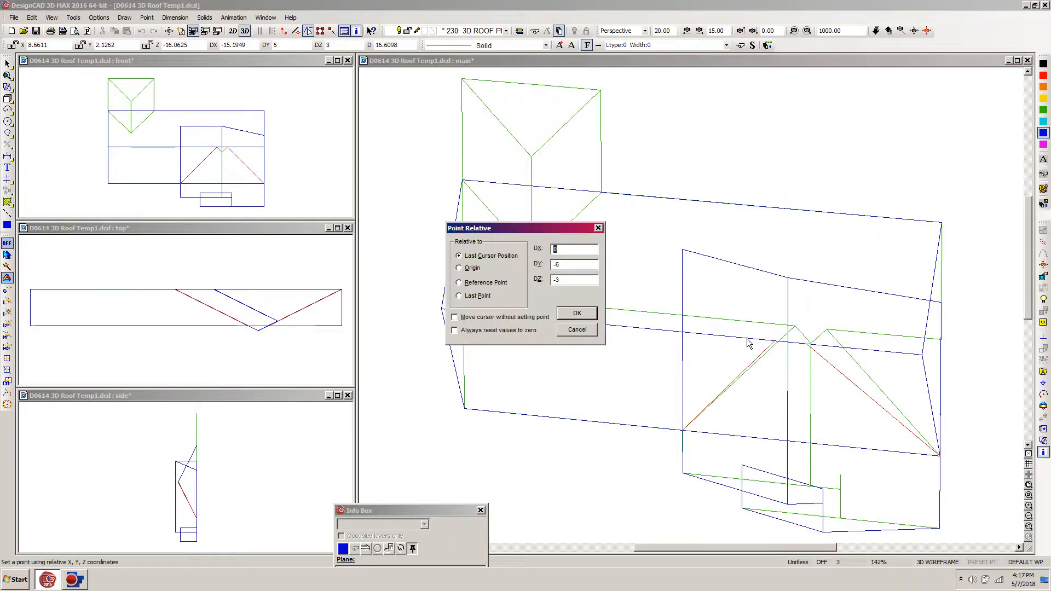
{"action": "key", "text": "Return"}
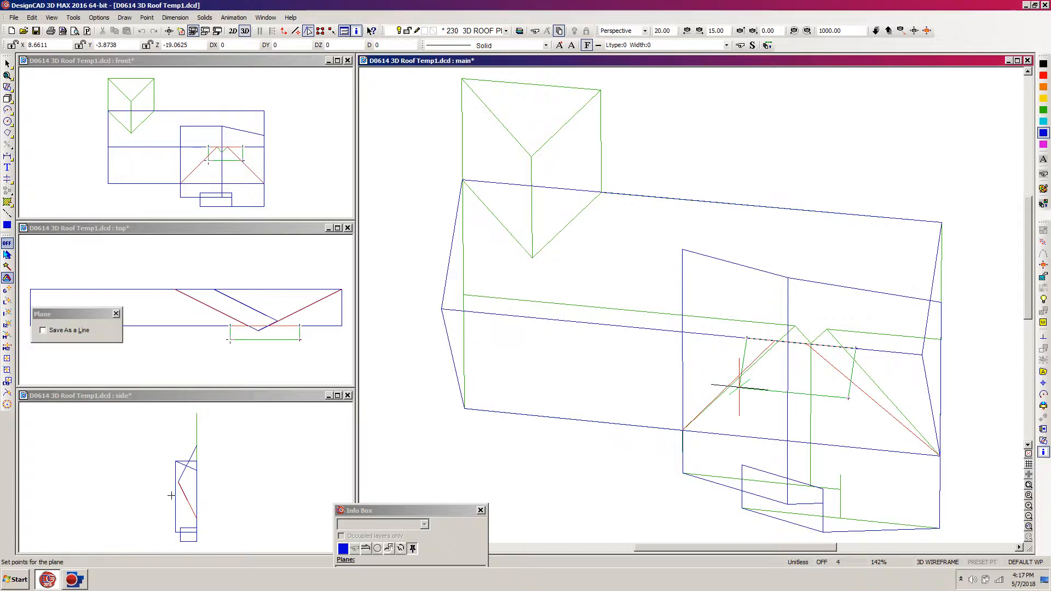
{"action": "left_click", "coordinate": [739, 387]}
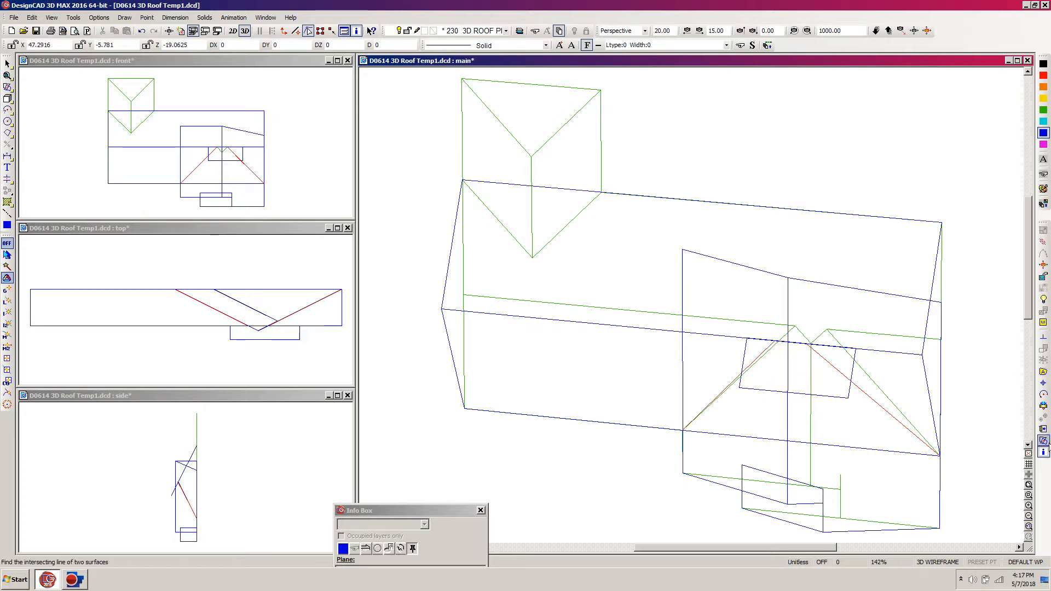
Create the intersection line between the left gable plane and the small extension plane, and color it red
{"action": "left_click", "coordinate": [1043, 441]}
{"action": "left_click", "coordinate": [682, 250]}
{"action": "left_click", "coordinate": [750, 389]}
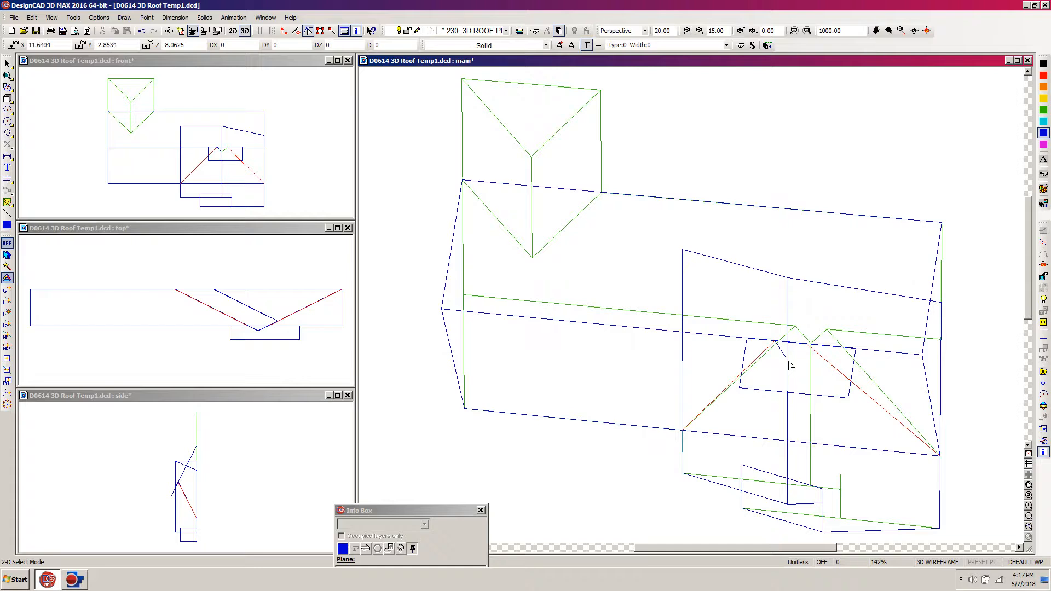
{"action": "left_click", "coordinate": [1043, 75]}
{"action": "left_click", "coordinate": [783, 354]}
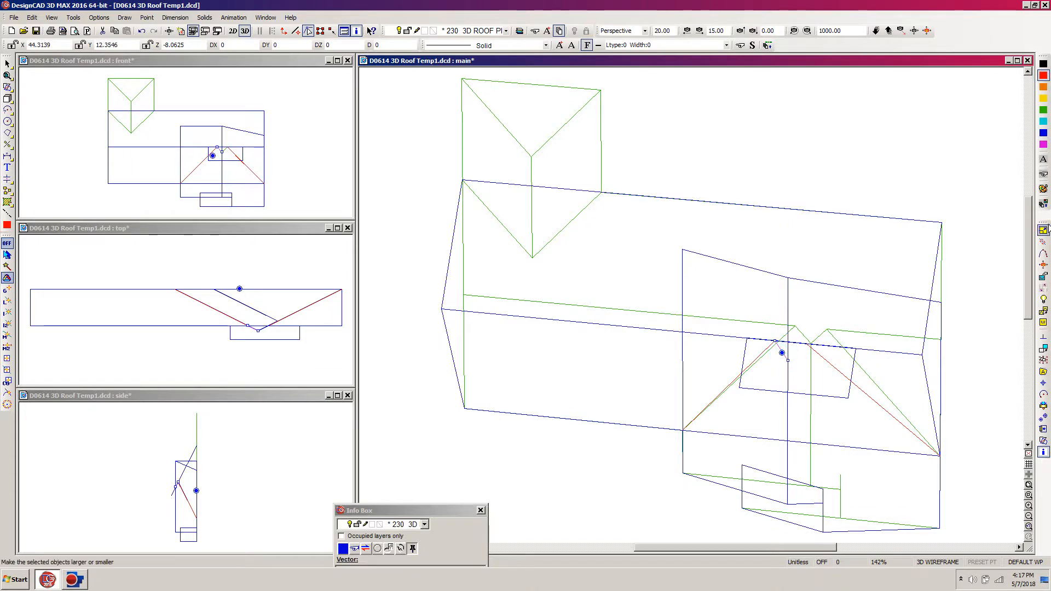
{"action": "left_click", "coordinate": [1043, 160]}
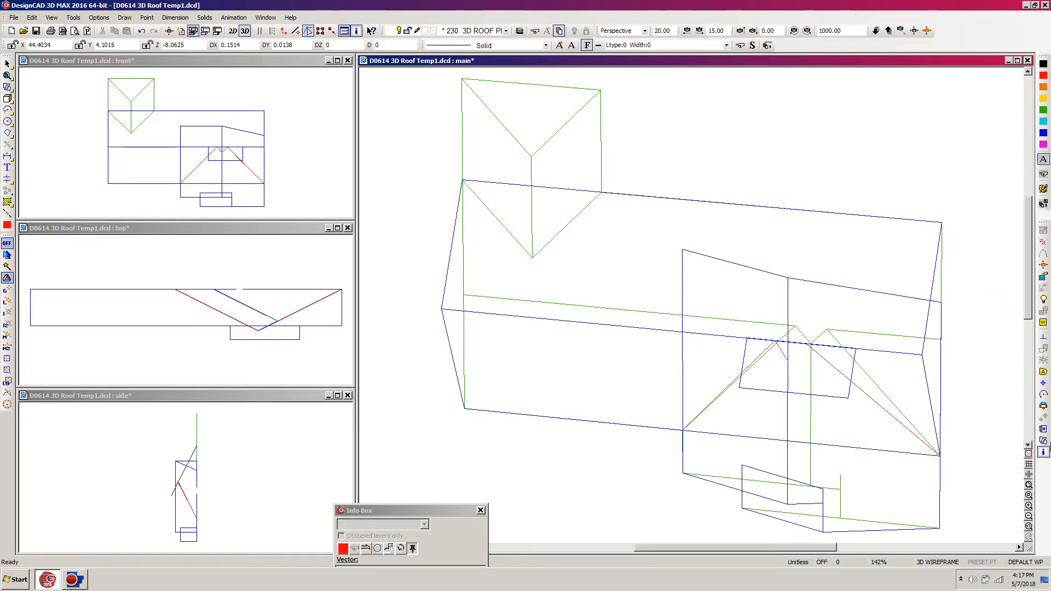
Create a red intersection line between the right gable plane and the small extension plane
{"action": "left_click", "coordinate": [1044, 441]}
{"action": "left_click", "coordinate": [906, 294]}
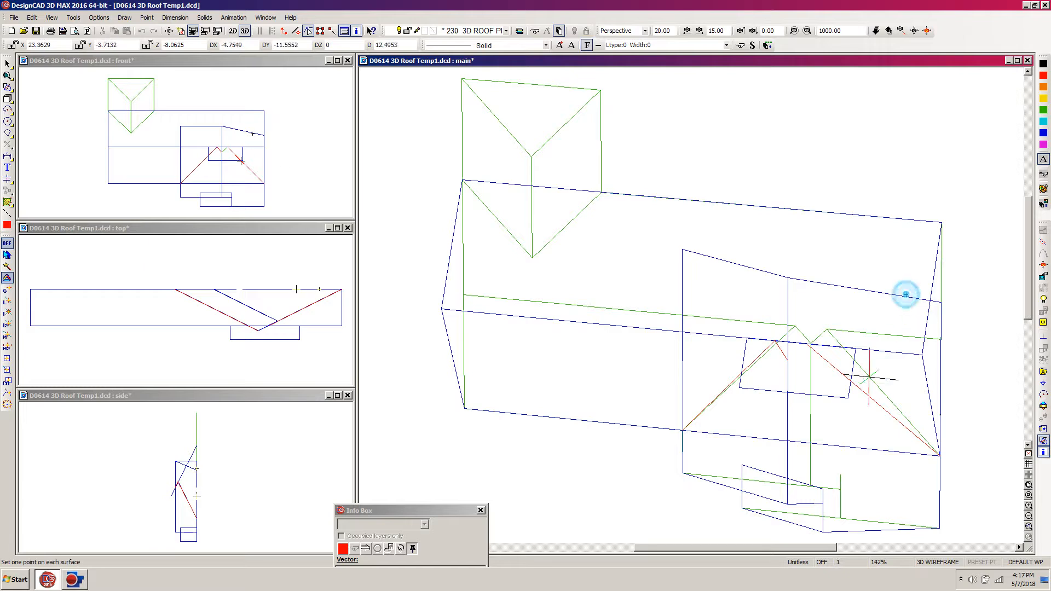
{"action": "left_click", "coordinate": [846, 396]}
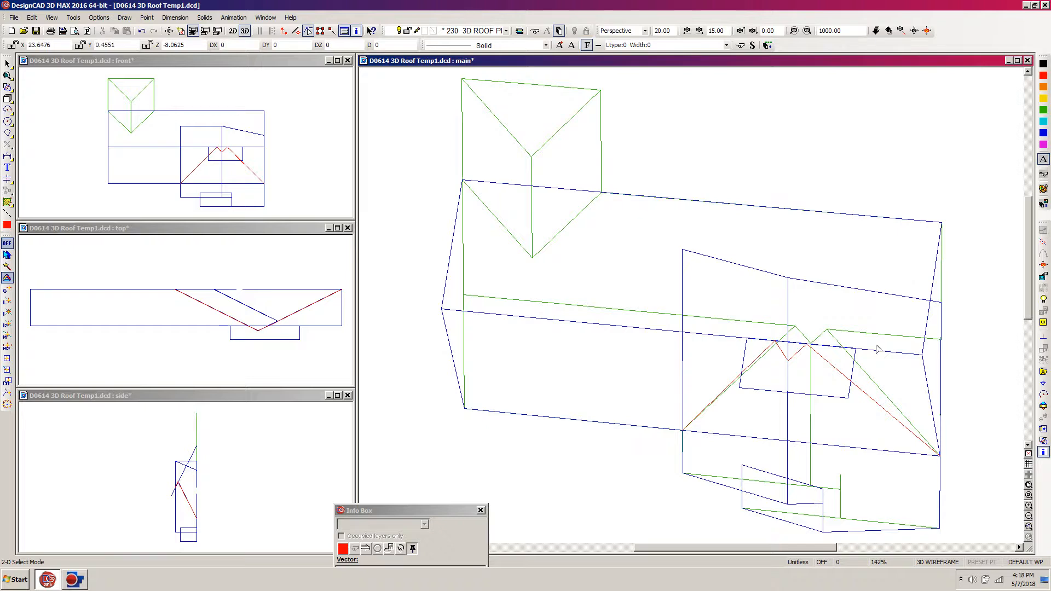
Trim the main roof's front plane by moving its two right corners to the upper and lower ends of the left intersection line
{"action": "left_click", "coordinate": [450, 344]}
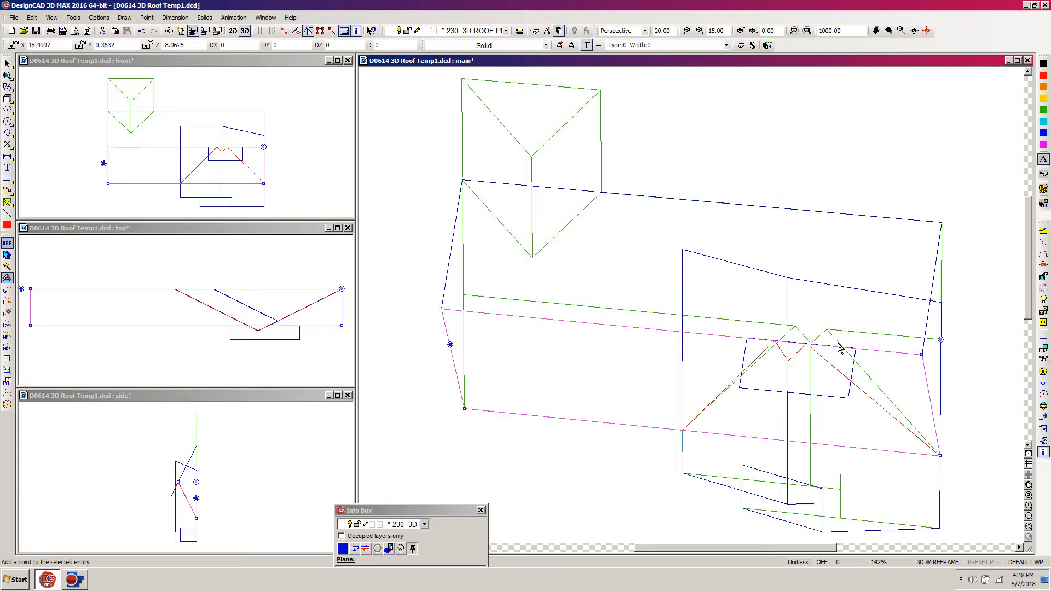
{"action": "left_click", "coordinate": [921, 355]}
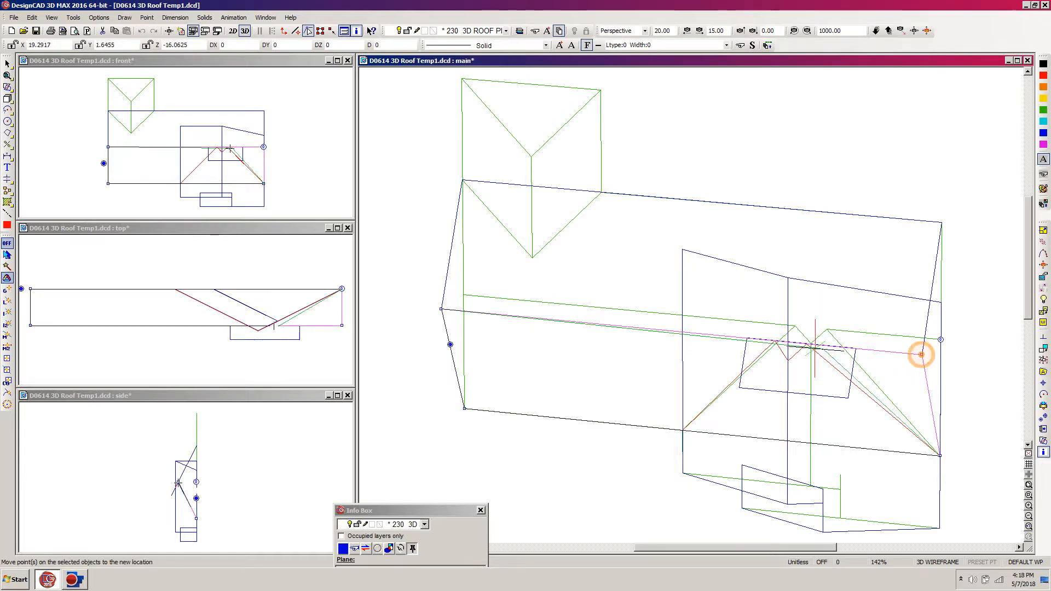
{"action": "left_click", "coordinate": [775, 340]}
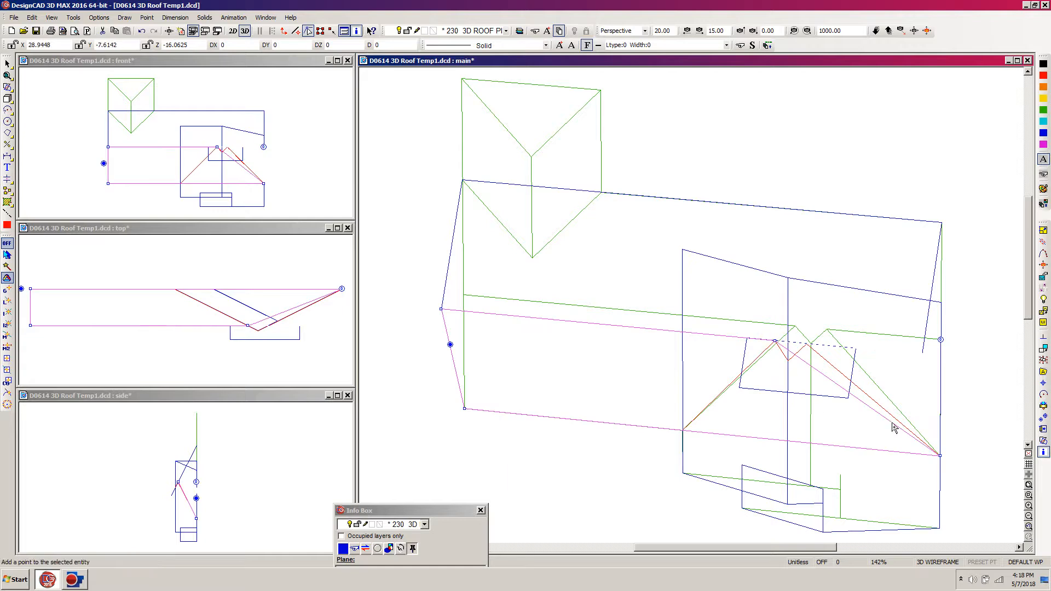
{"action": "left_click", "coordinate": [940, 455]}
{"action": "left_click", "coordinate": [682, 430]}
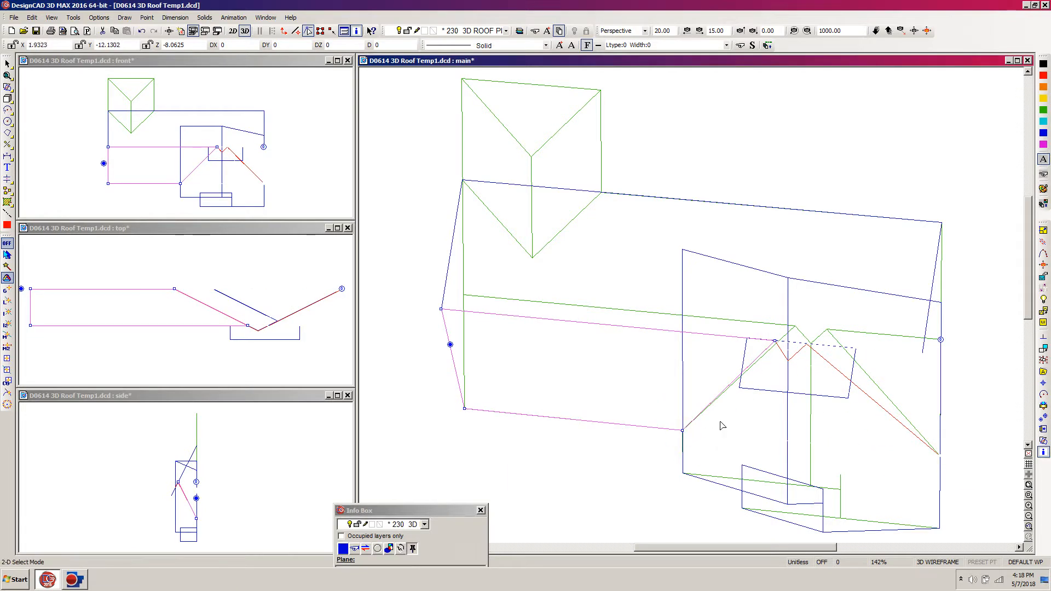
{"action": "left_click", "coordinate": [721, 426]}
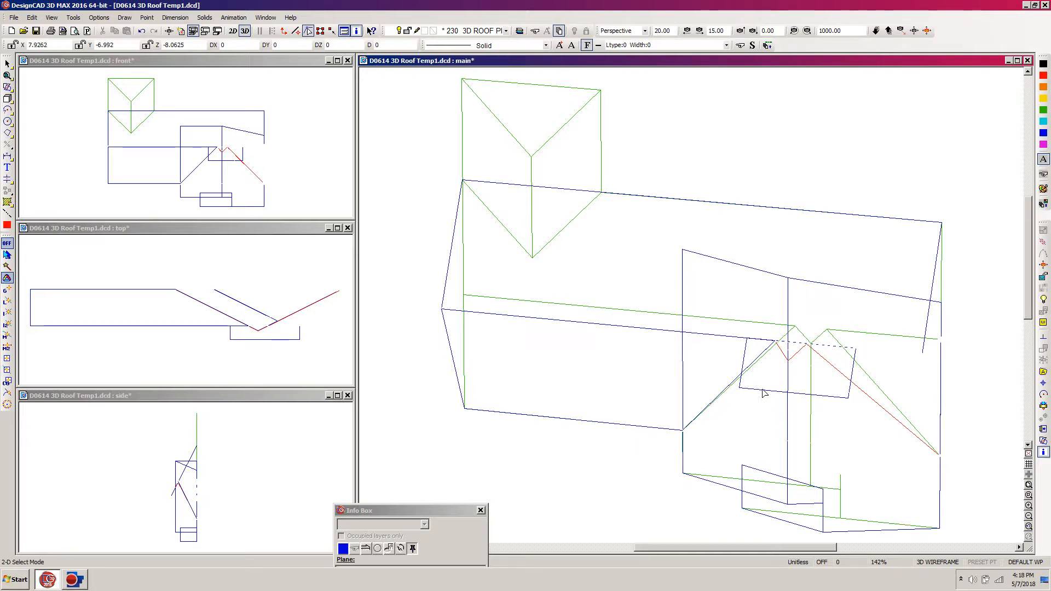
Add points to the main roof's back plane at both ridge intersections and where the two short intersection lines meet below the ridge
{"action": "left_click", "coordinate": [453, 237]}
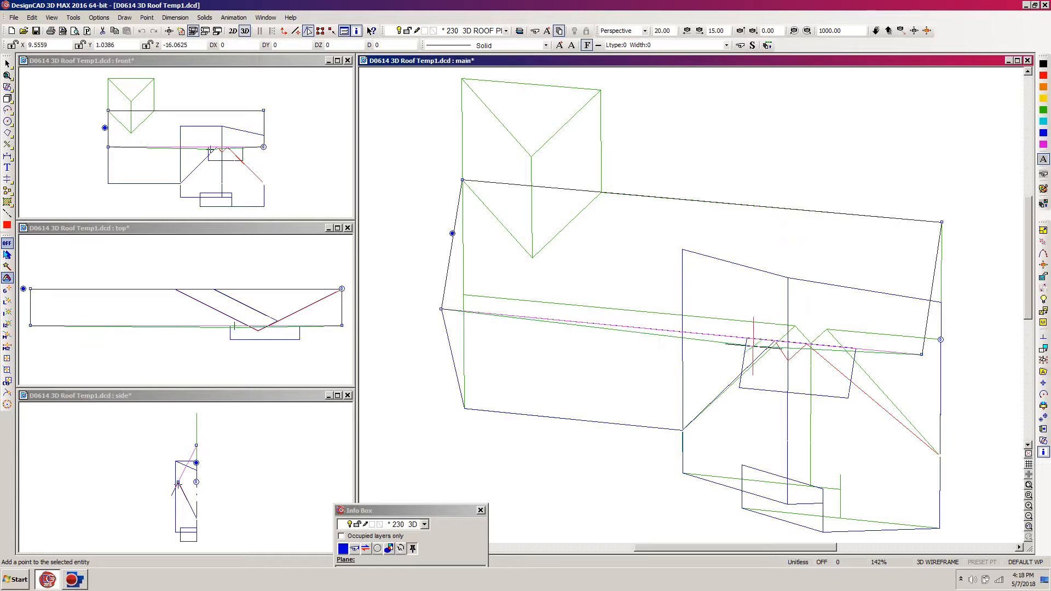
{"action": "left_click", "coordinate": [777, 342]}
{"action": "left_click", "coordinate": [777, 341]}
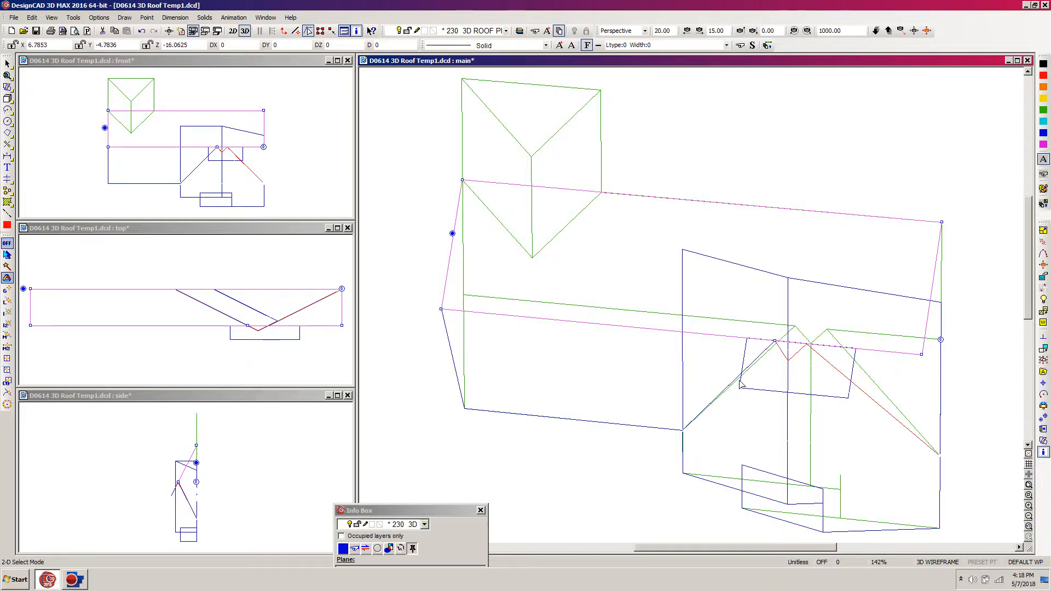
{"action": "left_click", "coordinate": [870, 351]}
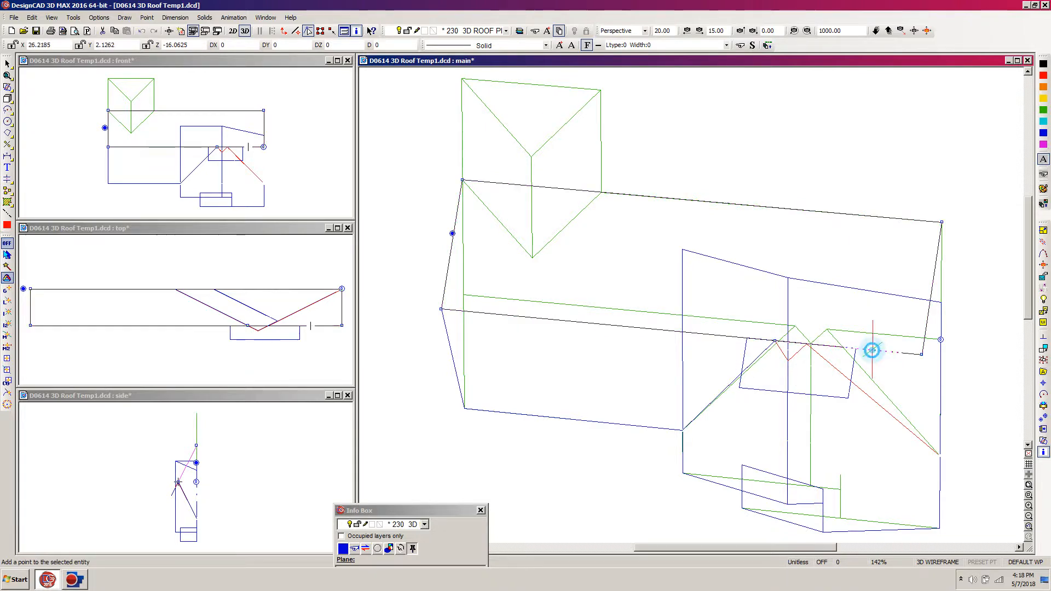
{"action": "left_click", "coordinate": [808, 354]}
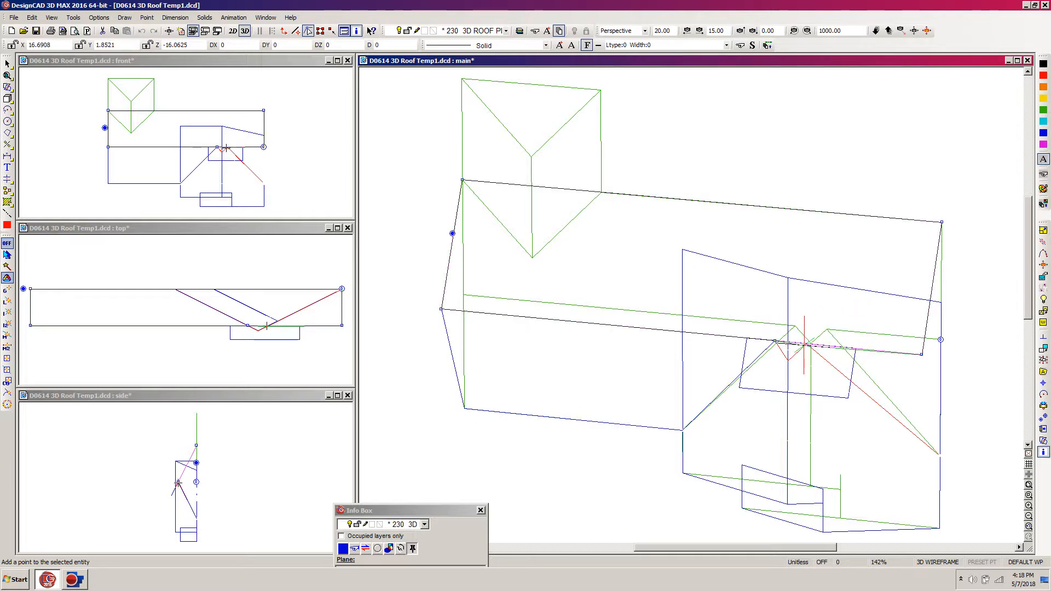
{"action": "left_click", "coordinate": [804, 344]}
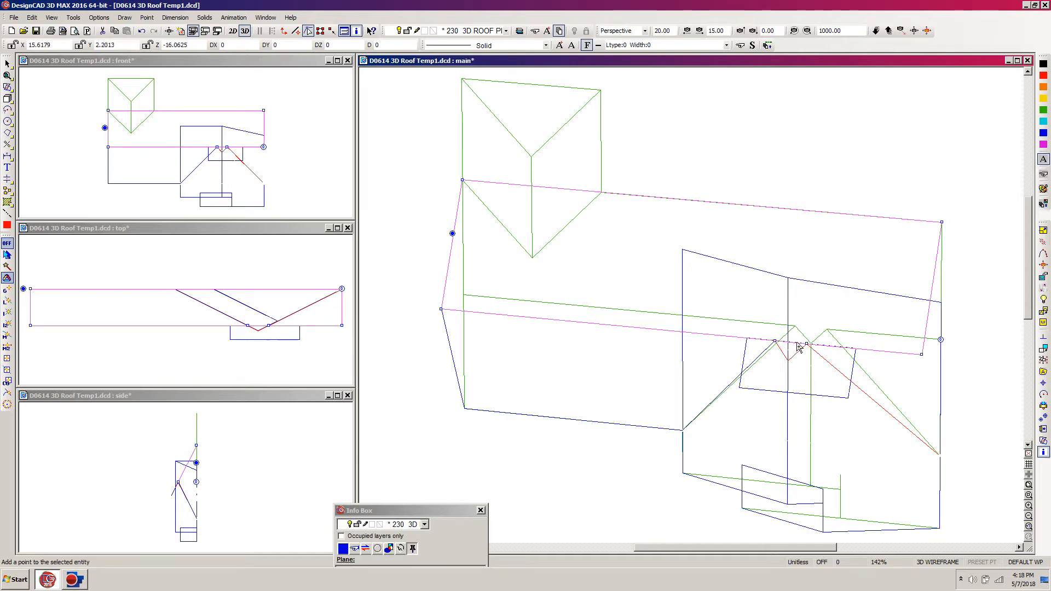
{"action": "left_click", "coordinate": [797, 346]}
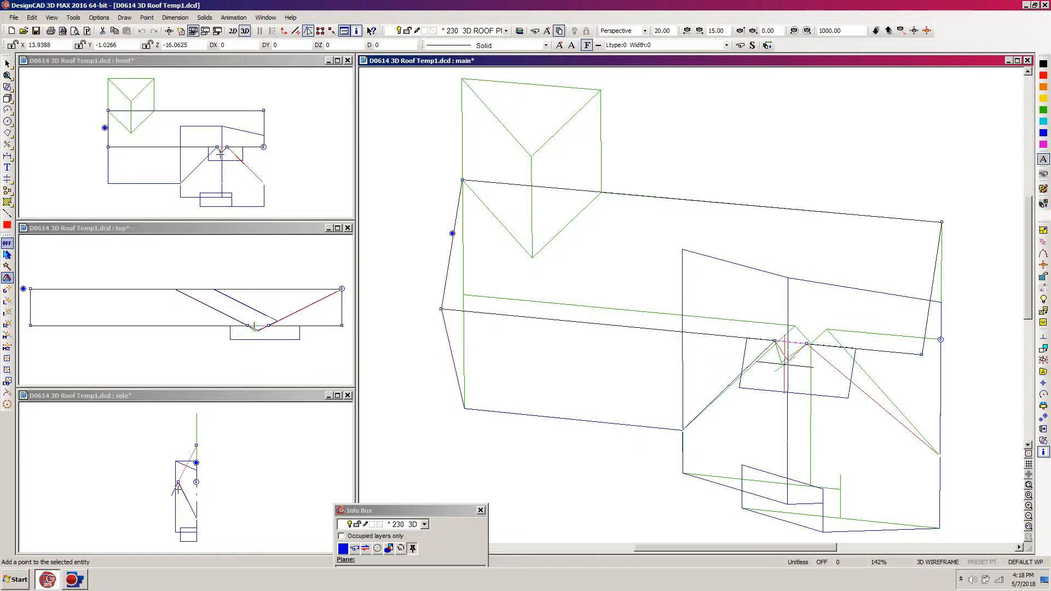
{"action": "left_click", "coordinate": [788, 359]}
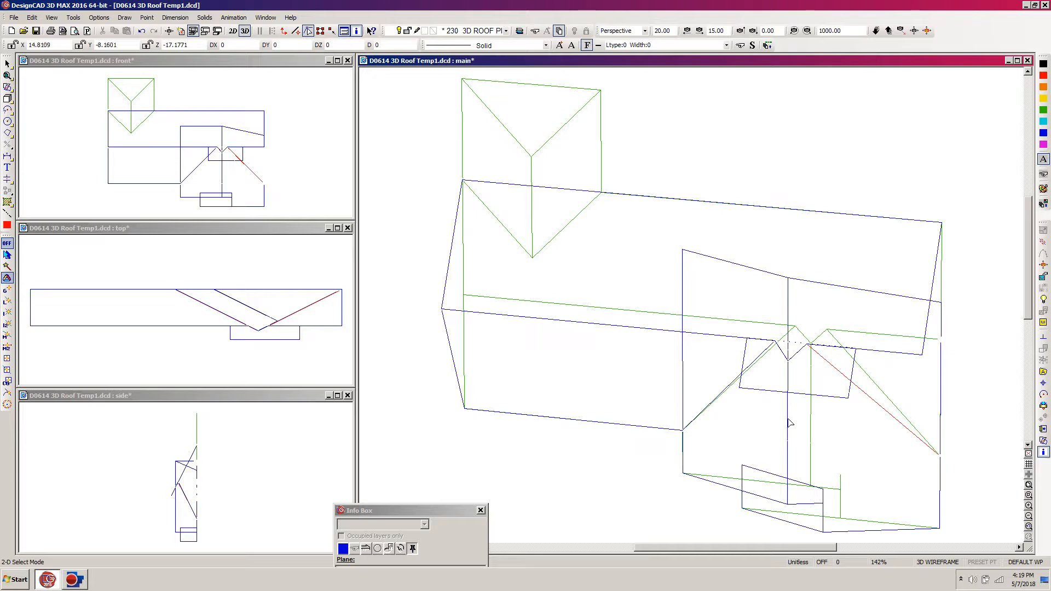
Trim the right gable plane to its intersection lines by moving its two upper corners and adding a point at the ridge intersection
{"action": "left_click", "coordinate": [856, 290]}
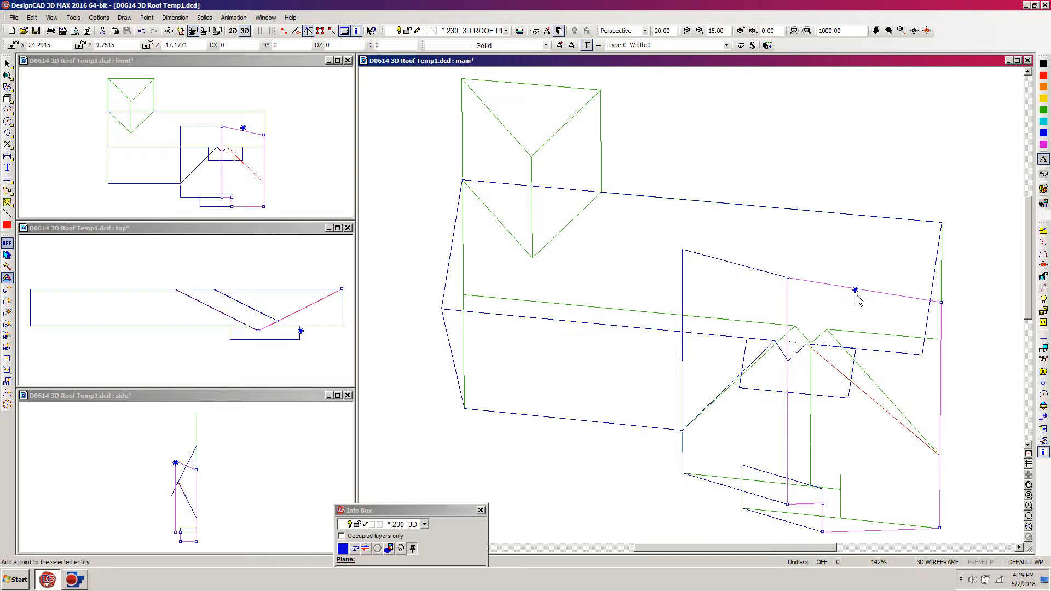
{"action": "left_click", "coordinate": [789, 278]}
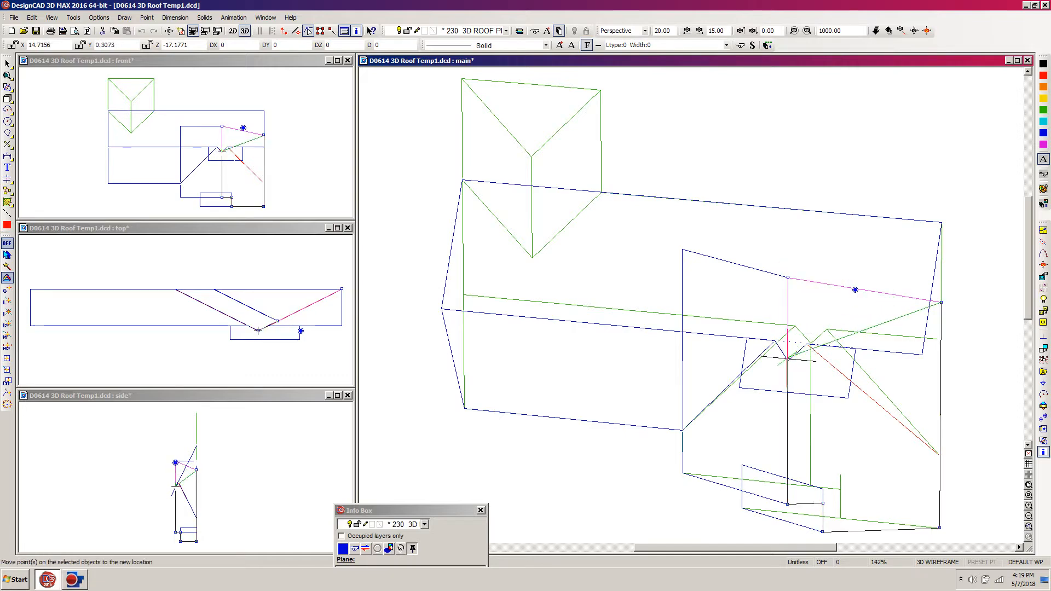
{"action": "left_click", "coordinate": [788, 360]}
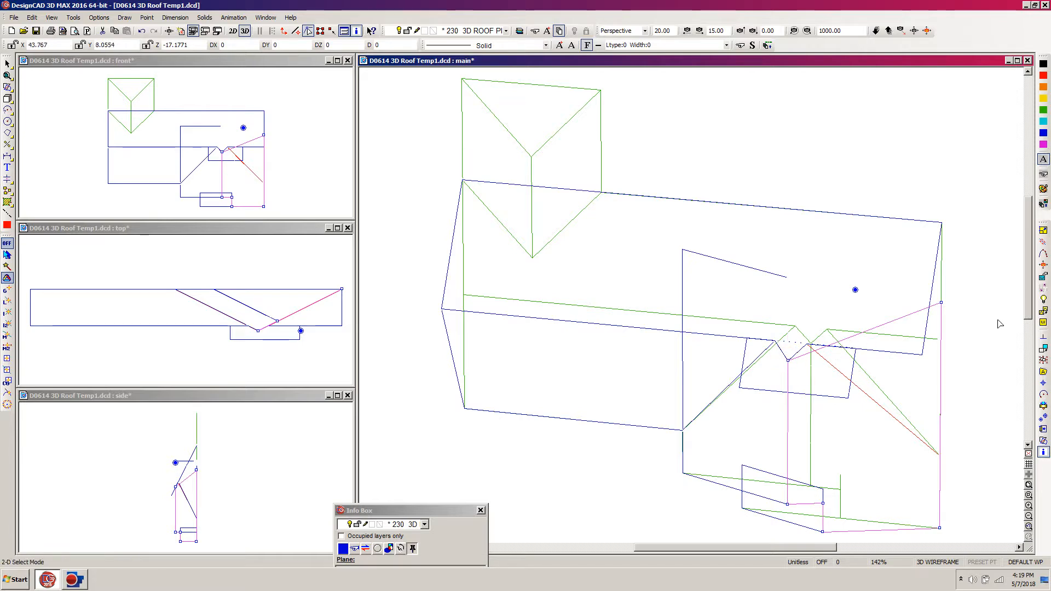
{"action": "left_click", "coordinate": [940, 301]}
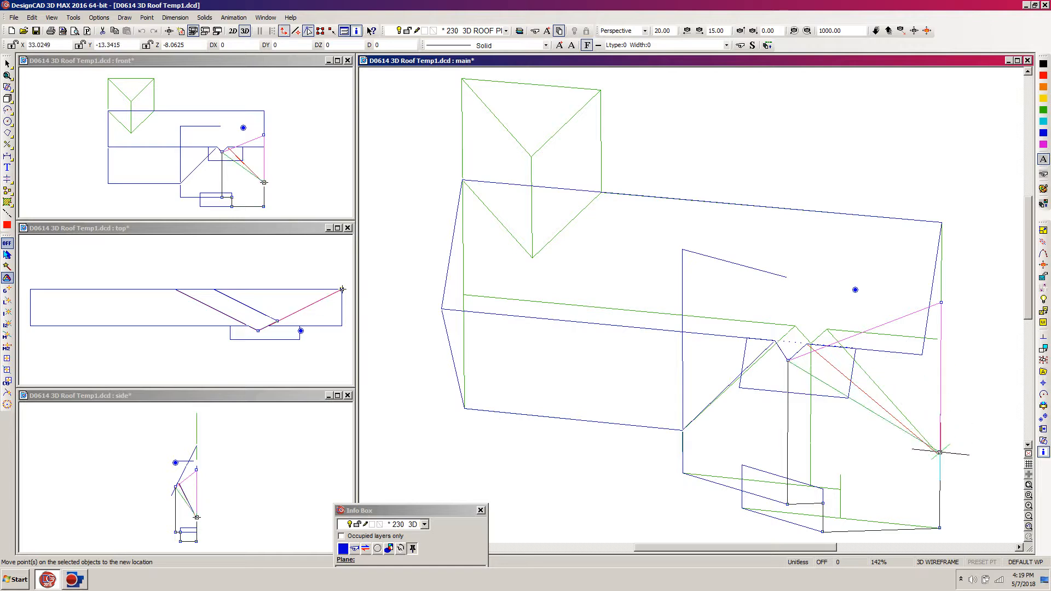
{"action": "left_click", "coordinate": [940, 457]}
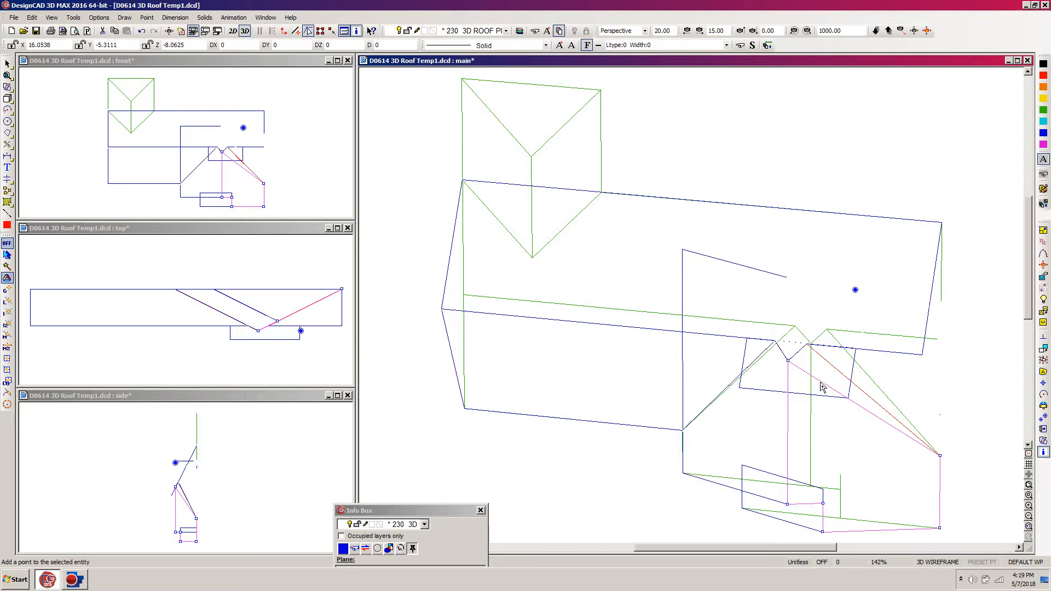
{"action": "left_click", "coordinate": [807, 344]}
Trim the left gable plane by moving its two upper corners to the intersection line ends and adding a point at the ridge intersection
{"action": "left_click", "coordinate": [680, 365]}
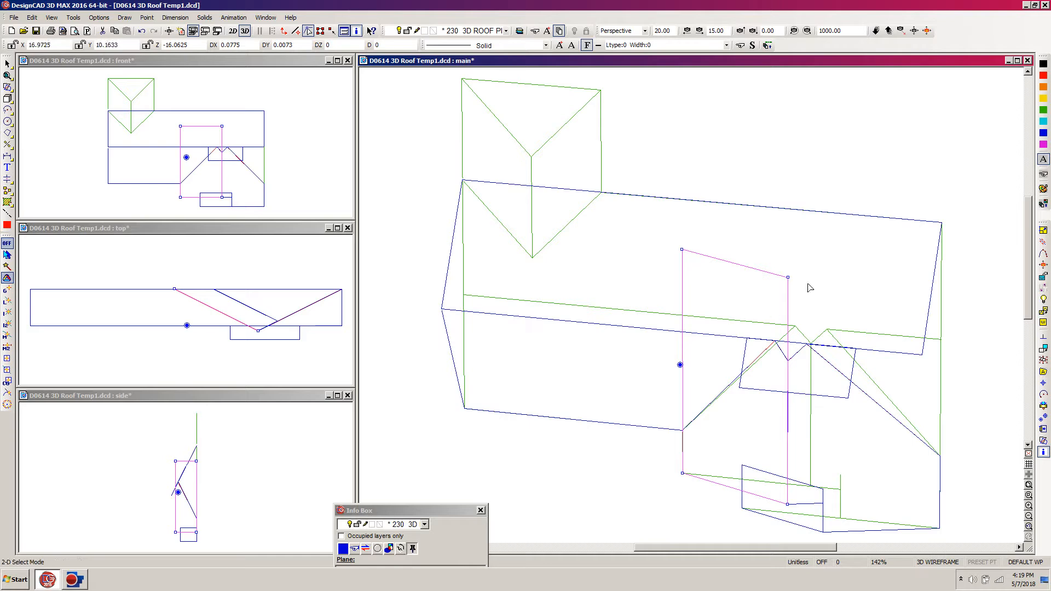
{"action": "left_click_drag", "start_coordinate": [787, 277], "coordinate": [790, 359]}
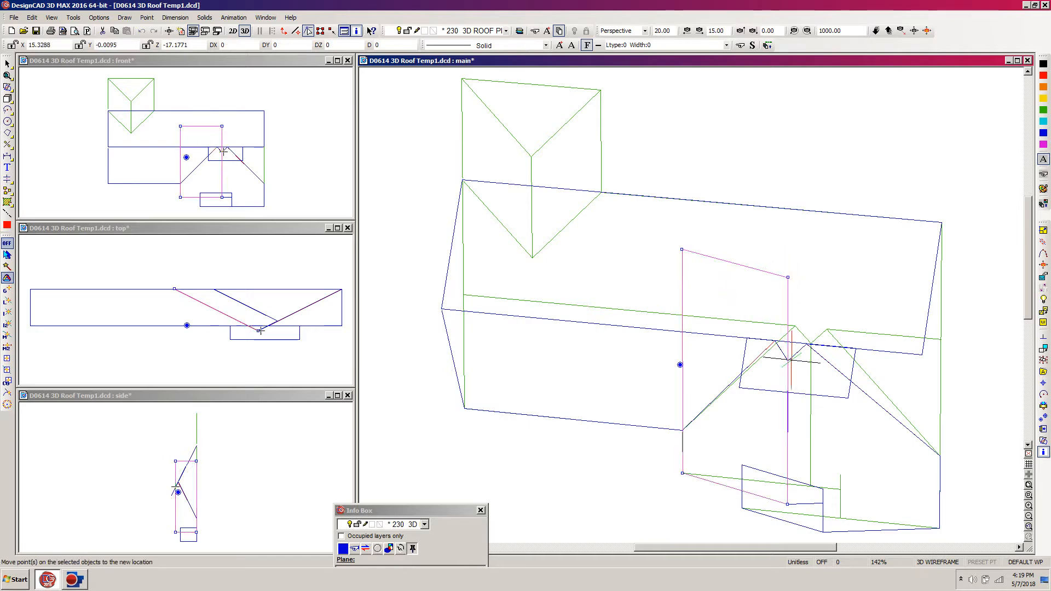
{"action": "left_click", "coordinate": [788, 359]}
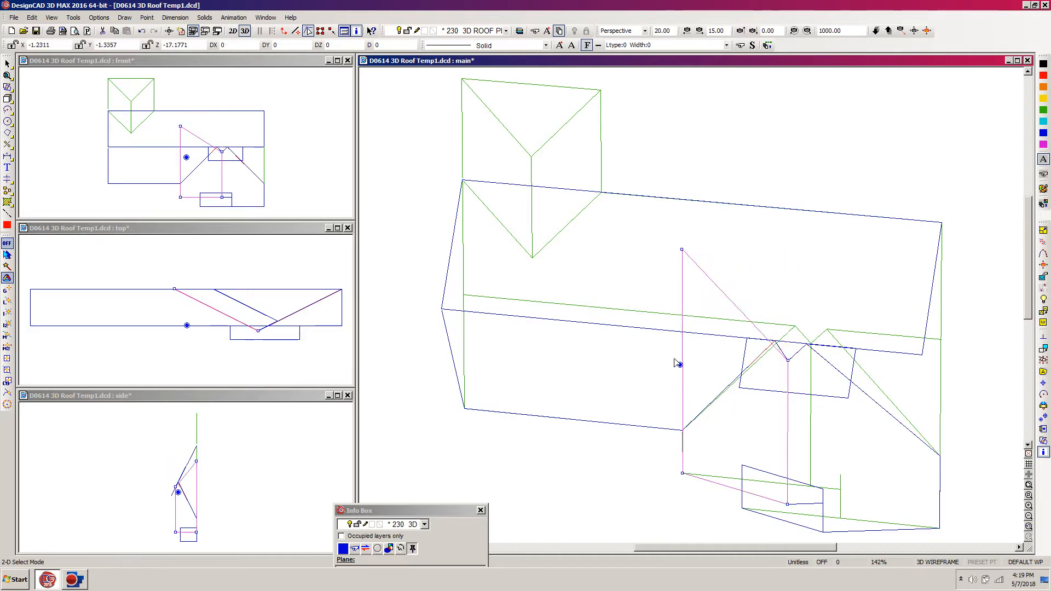
{"action": "left_click_drag", "start_coordinate": [681, 249], "coordinate": [682, 427]}
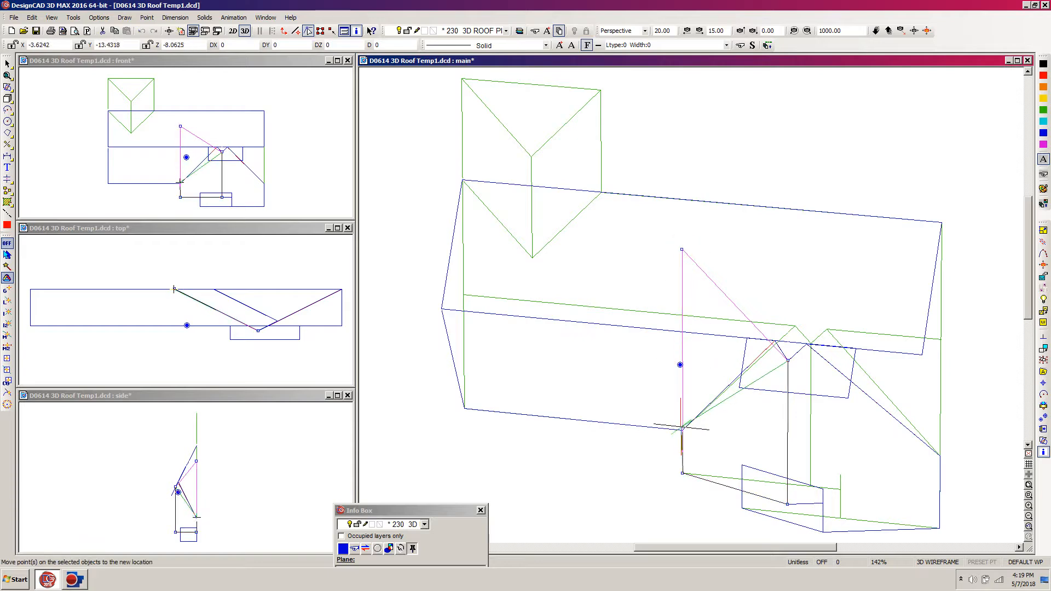
{"action": "left_click", "coordinate": [682, 429]}
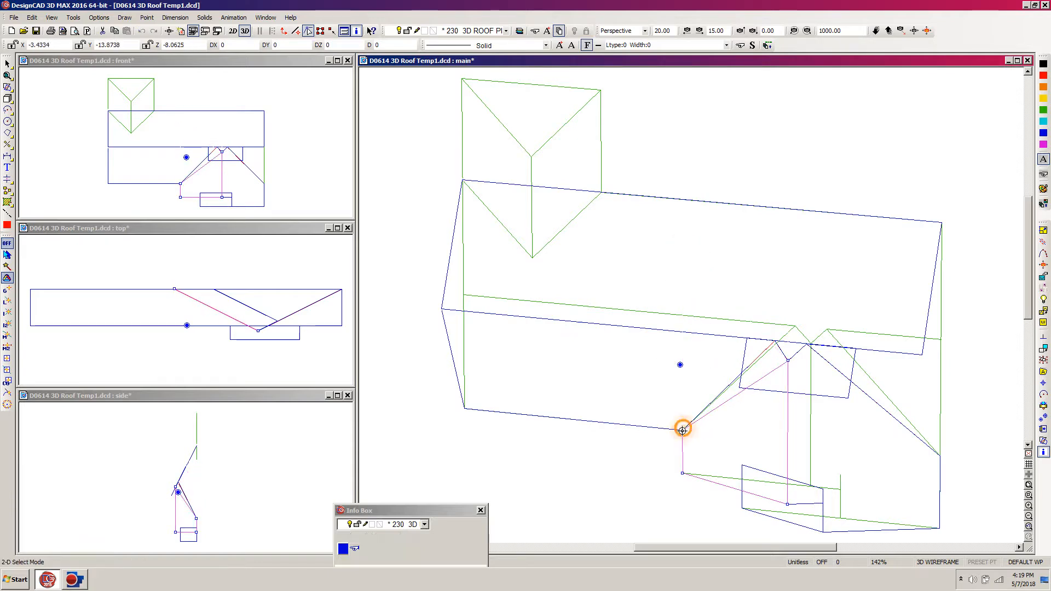
{"action": "left_click", "coordinate": [775, 369]}
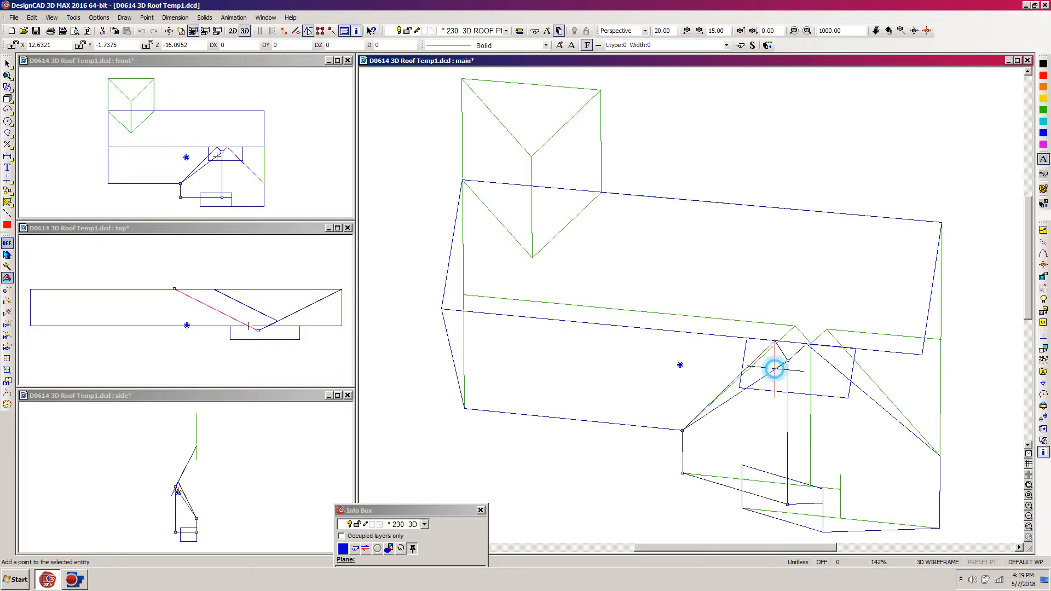
{"action": "left_click", "coordinate": [773, 338]}
{"action": "key", "text": "Escape"}
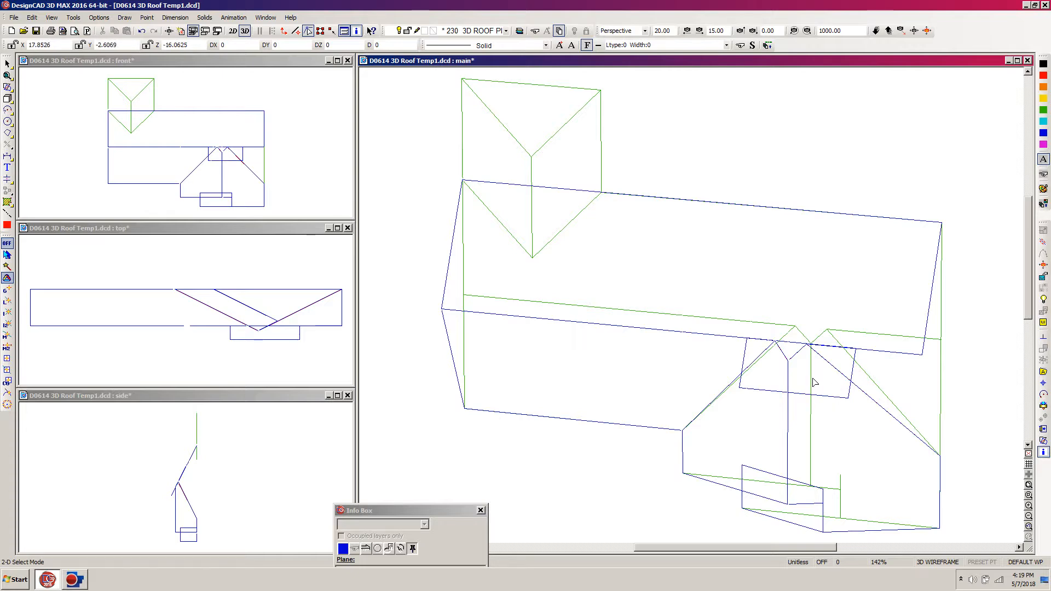
Set the drawing color to blue and delete the small extension plane below the main ridge
{"action": "scroll", "coordinate": [813, 388], "scroll_direction": "down", "scroll_amount": 3}
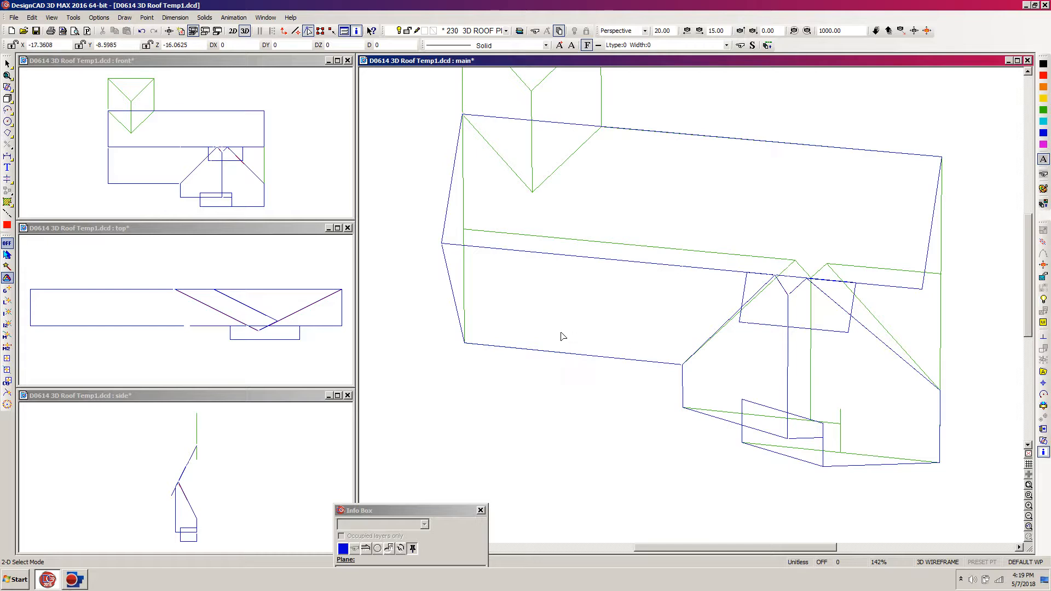
{"action": "scroll", "coordinate": [554, 326], "scroll_direction": "up", "scroll_amount": 3}
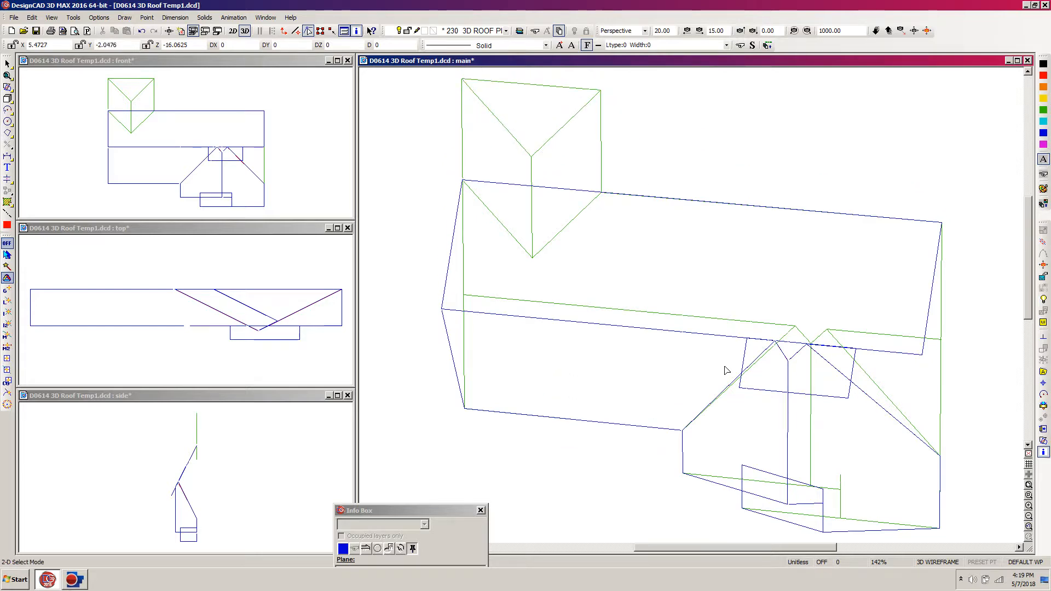
{"action": "scroll", "coordinate": [727, 370], "scroll_direction": "down", "scroll_amount": 1}
{"action": "scroll", "coordinate": [715, 354], "scroll_direction": "up", "scroll_amount": 3}
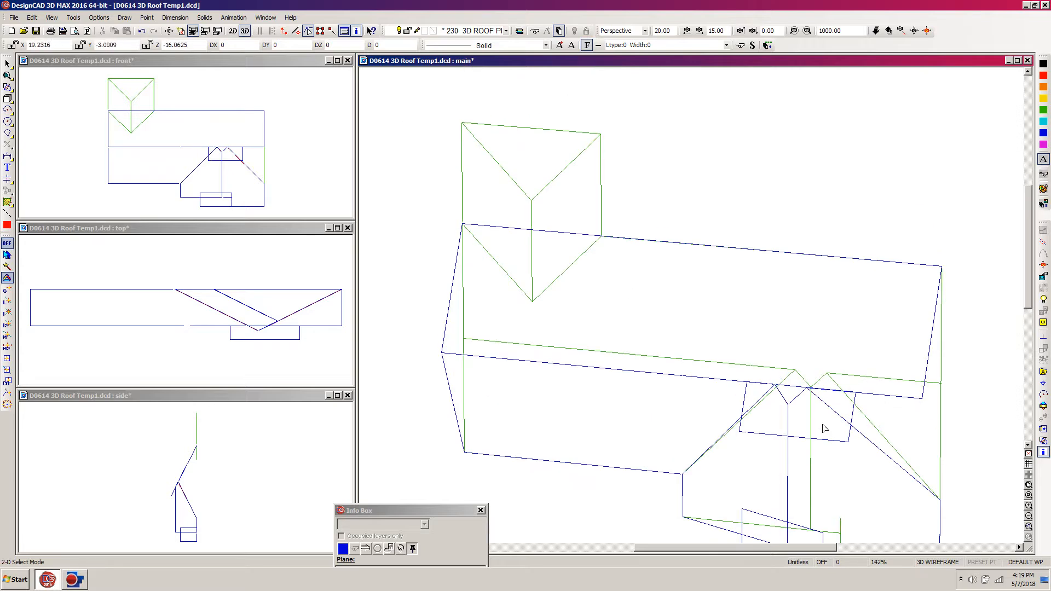
{"action": "left_click", "coordinate": [1043, 133]}
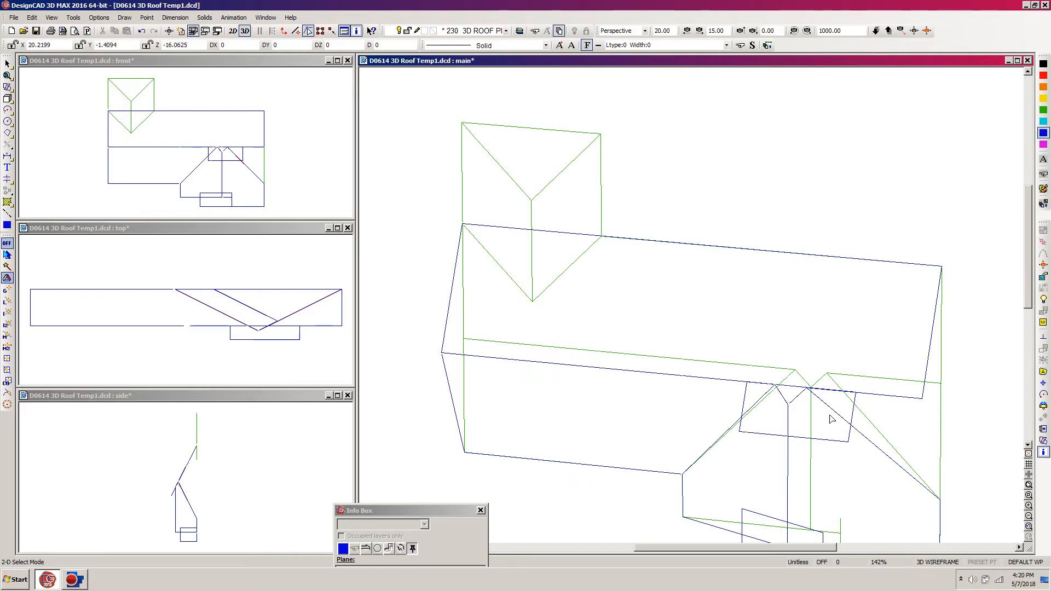
{"action": "left_click", "coordinate": [848, 443]}
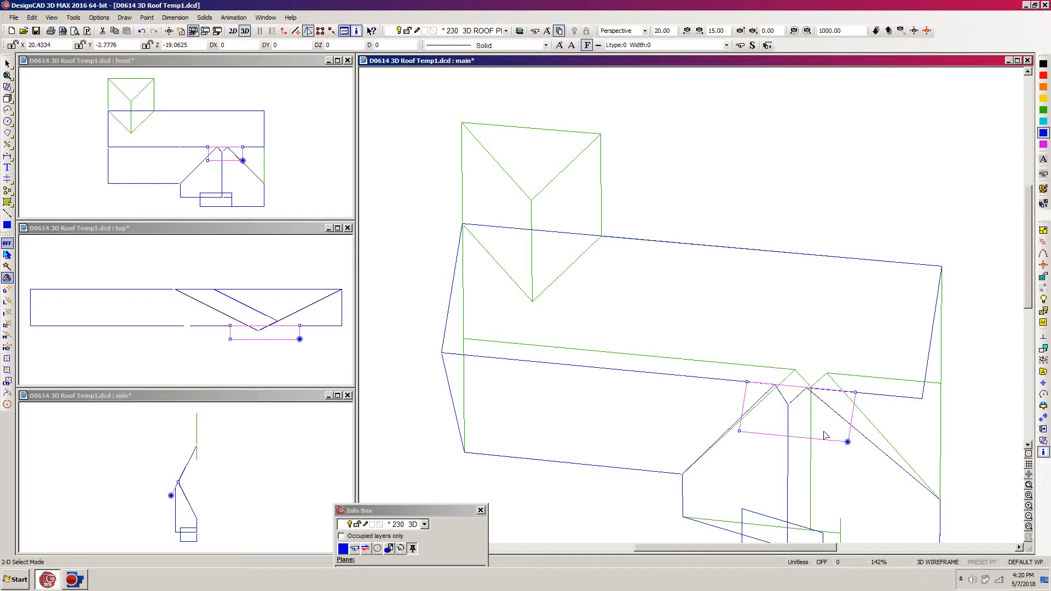
{"action": "key", "text": "Delete"}
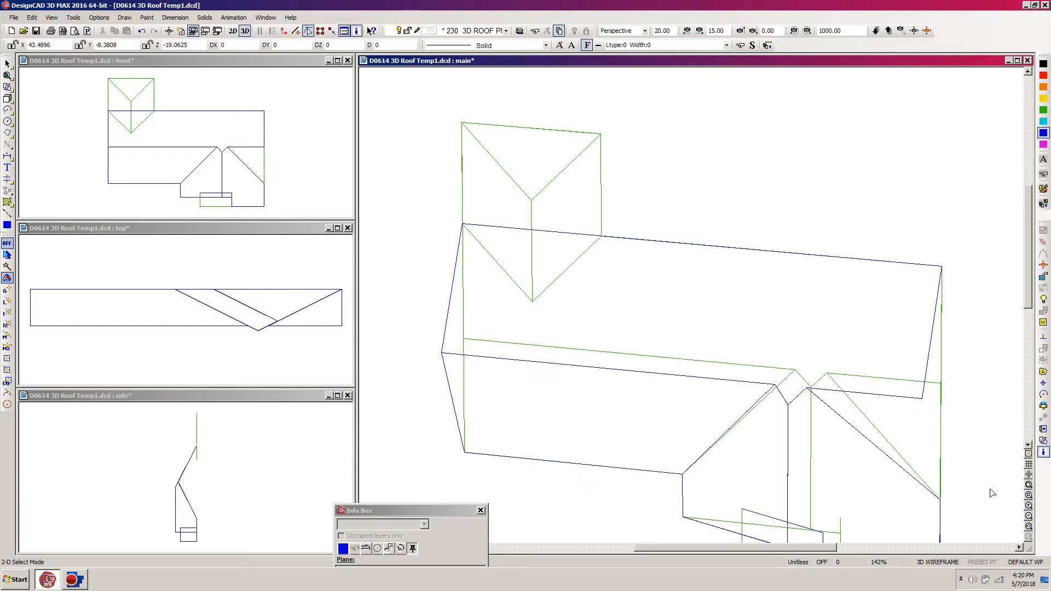
Draw a triangular plane between the main ridge's right end, the right eave corner and the right gable's ridge intersection
{"action": "key", "text": "p"}
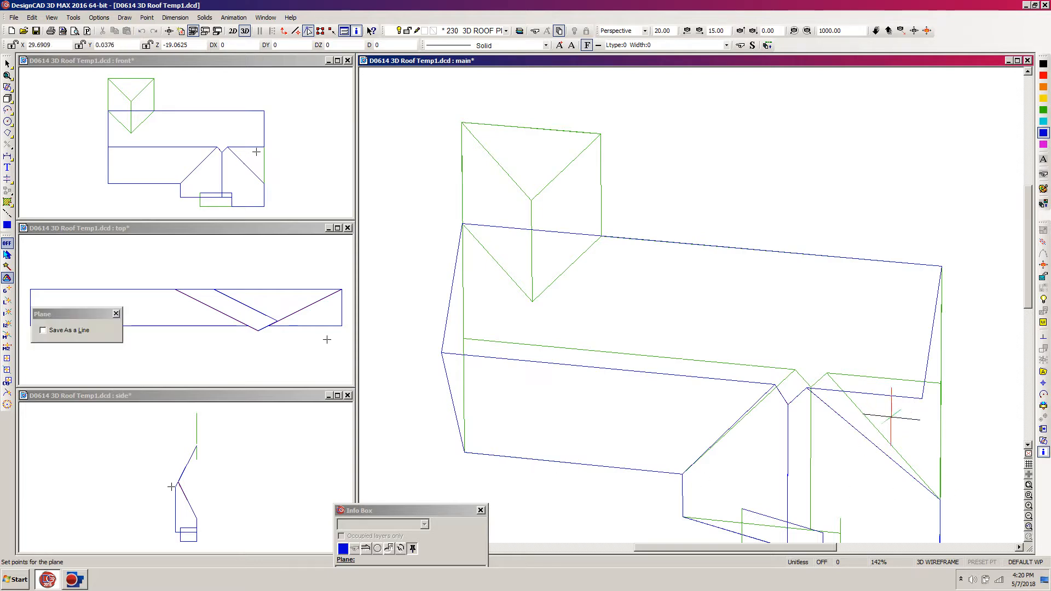
{"action": "right_click", "coordinate": [921, 399]}
{"action": "right_click", "coordinate": [943, 504]}
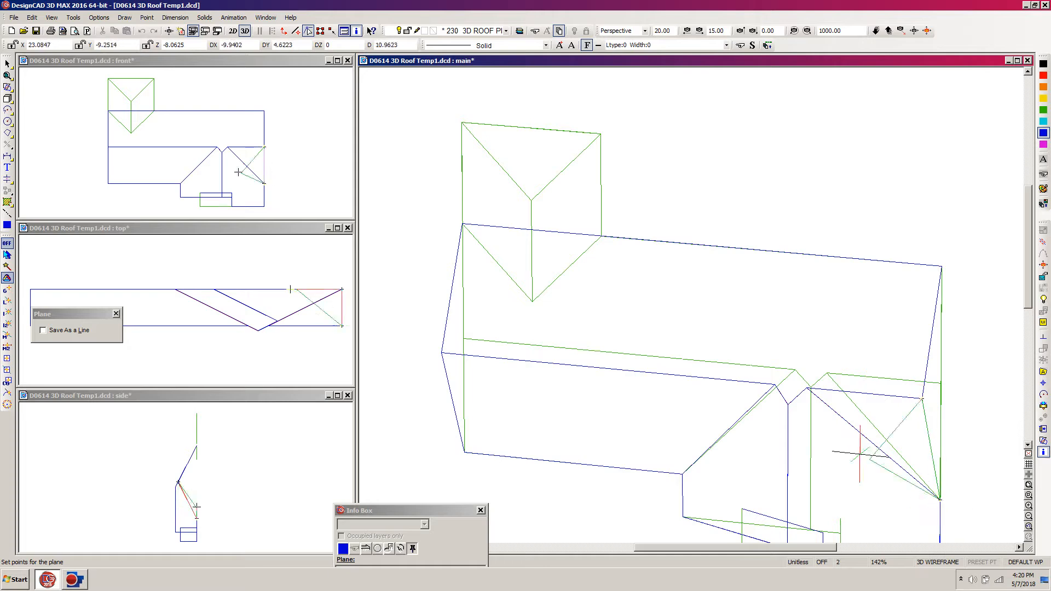
{"action": "right_click", "coordinate": [810, 388]}
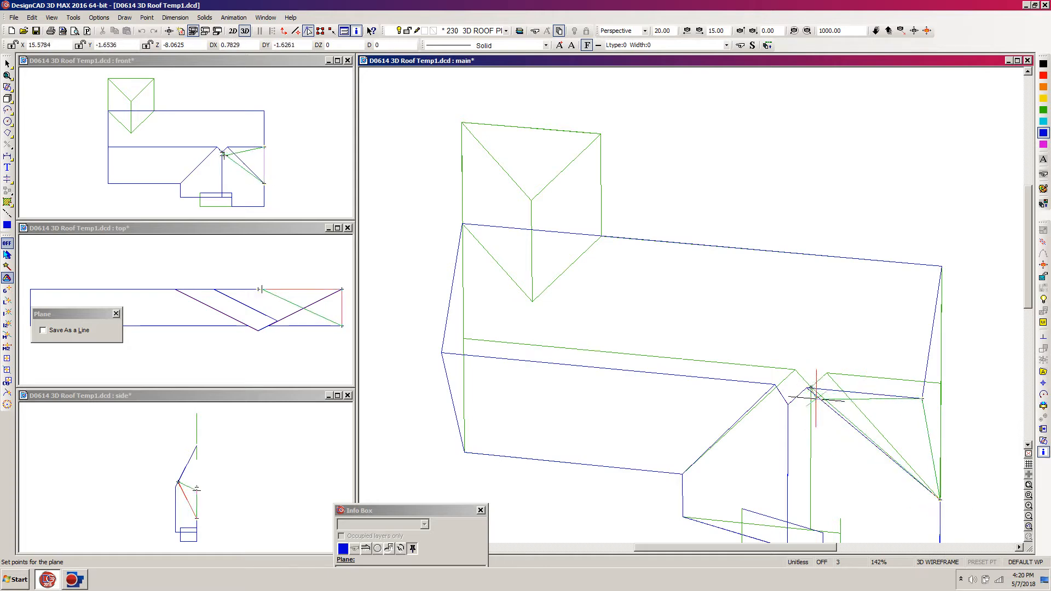
{"action": "key", "text": "BackSpace"}
{"action": "right_click", "coordinate": [805, 388]}
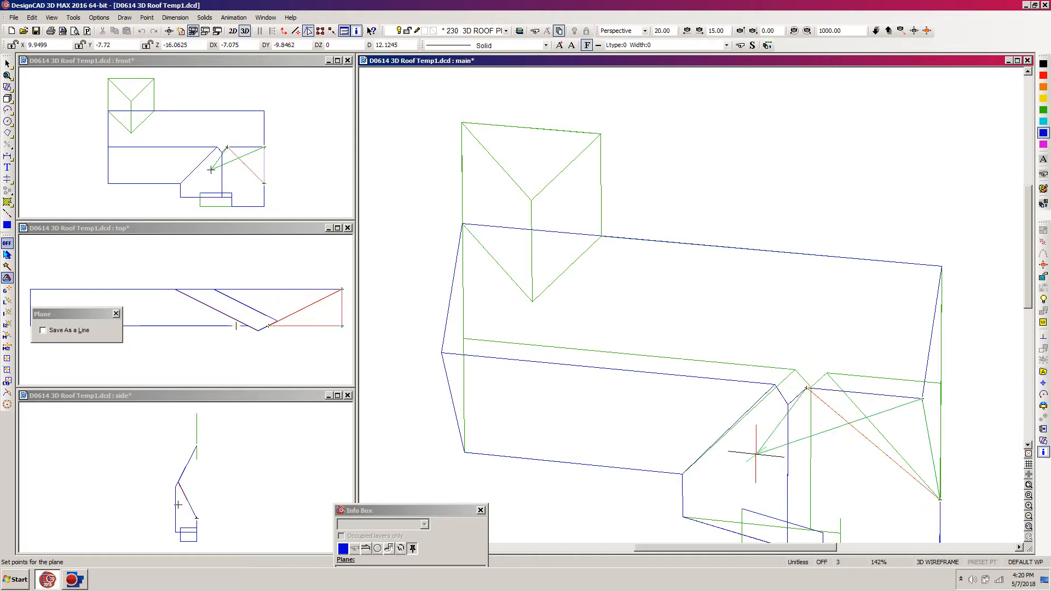
{"action": "key", "text": "Return"}
{"action": "scroll", "coordinate": [911, 413], "scroll_direction": "down", "scroll_amount": 4}
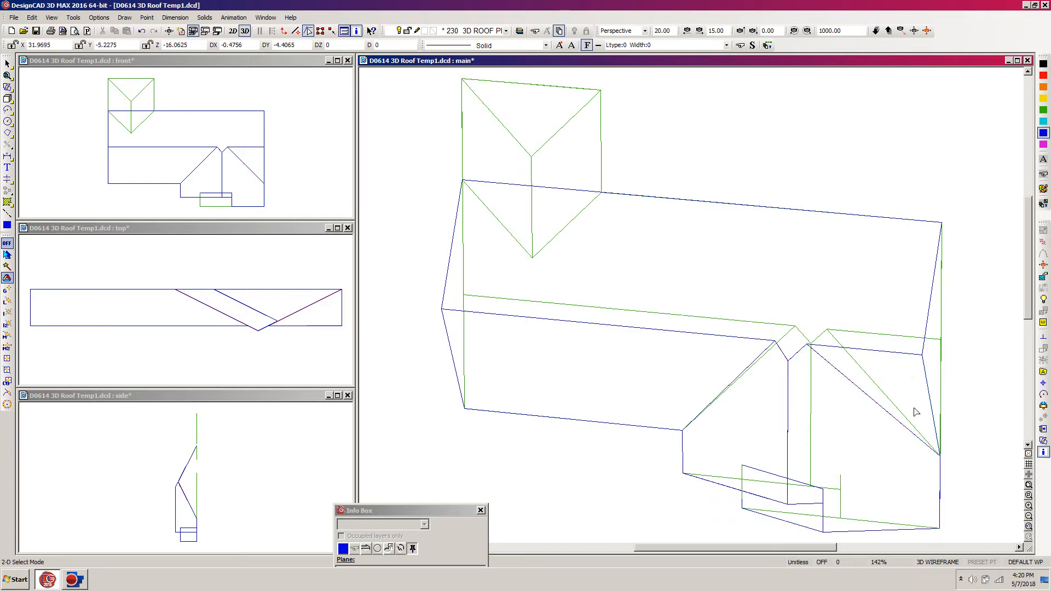
{"action": "scroll", "coordinate": [768, 355], "scroll_direction": "up", "scroll_amount": 3}
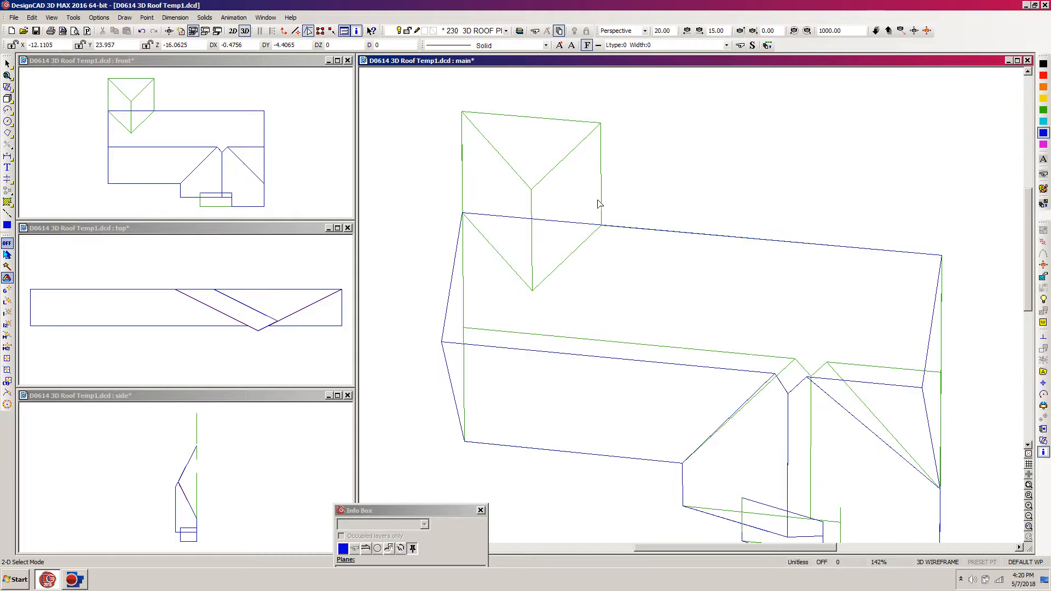
Start a plane along the upper-left wing's far edge and set its third point at DX 0, DY -12, DZ -6 from the right corner
{"action": "key", "text": "p"}
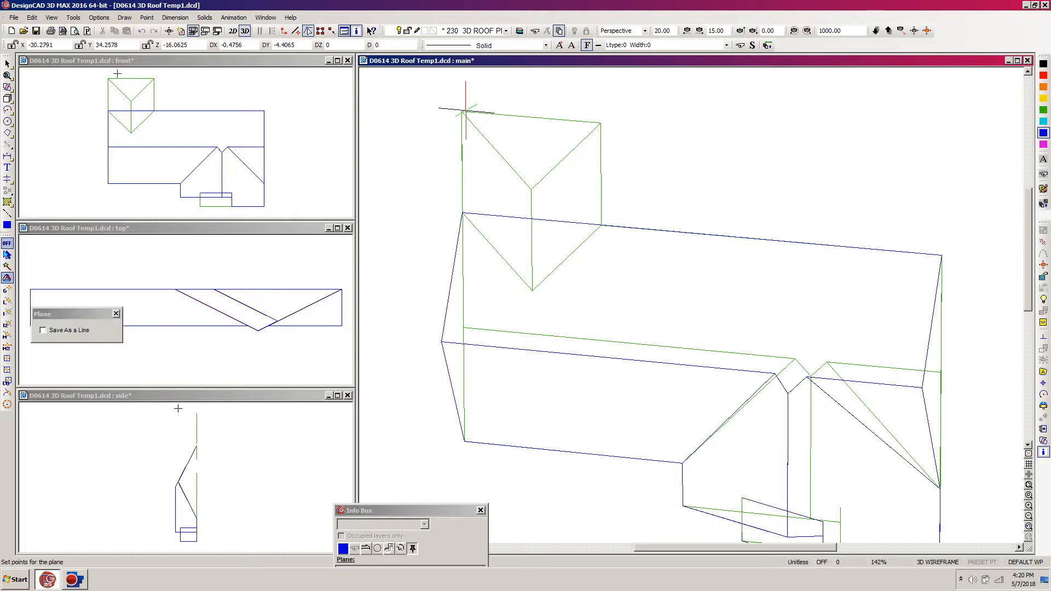
{"action": "right_click", "coordinate": [461, 111]}
{"action": "right_click", "coordinate": [600, 123]}
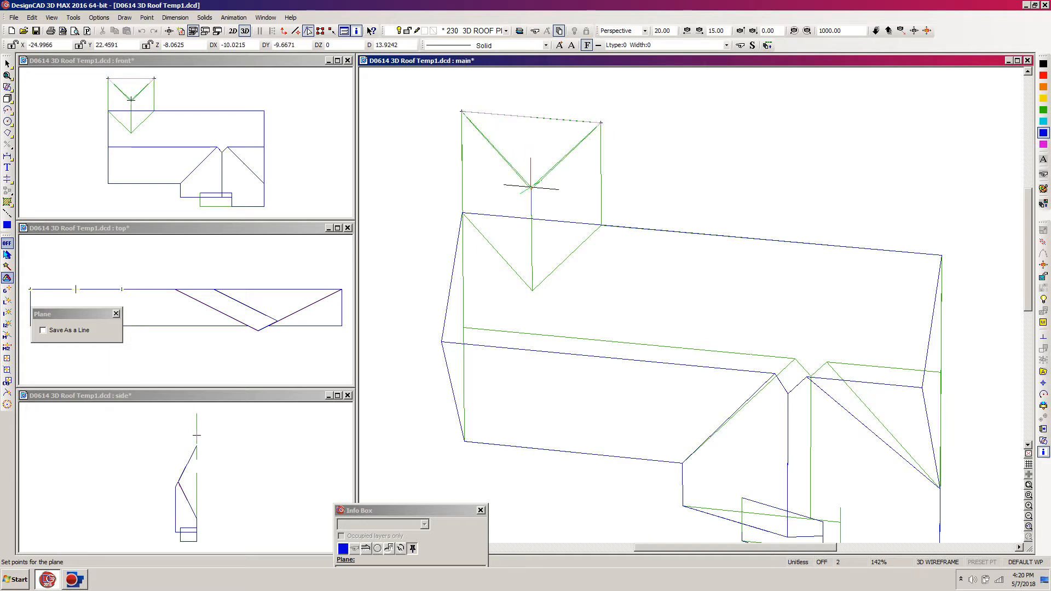
{"action": "right_click", "coordinate": [530, 188]}
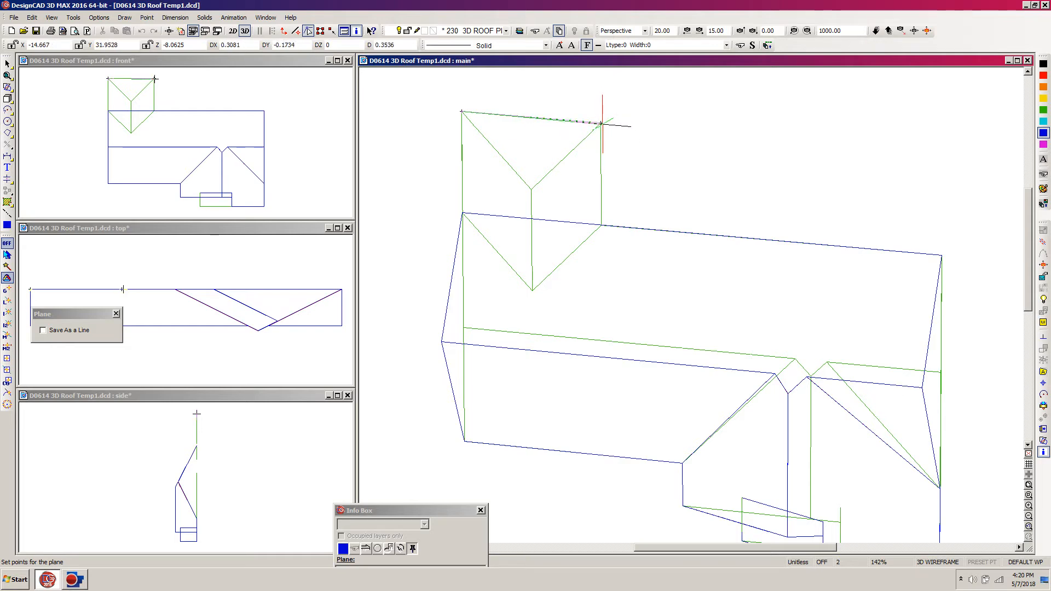
{"action": "left_click", "coordinate": [600, 122]}
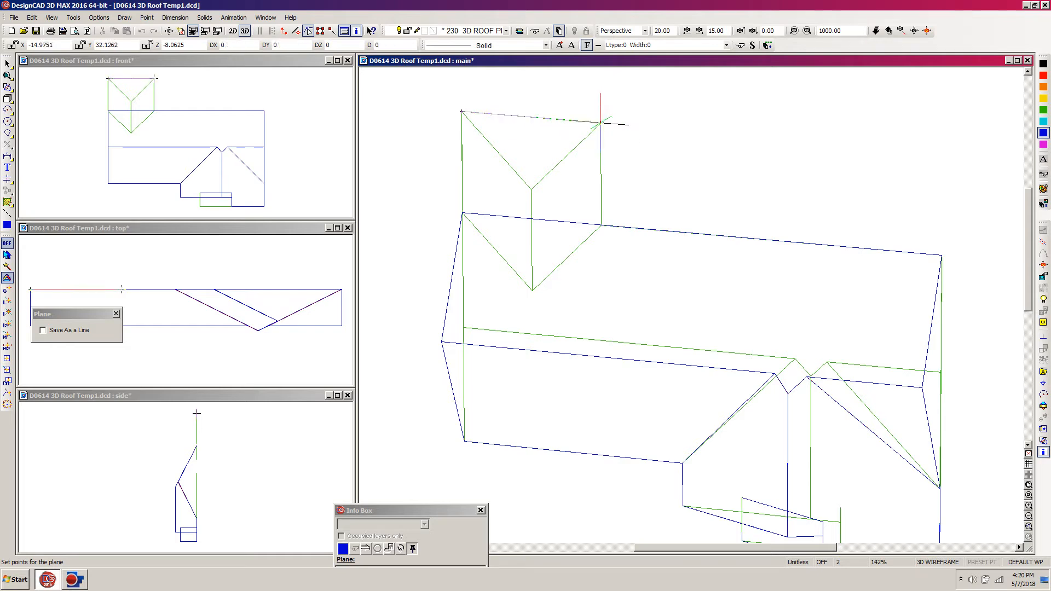
{"action": "key", "text": "apostrophe"}
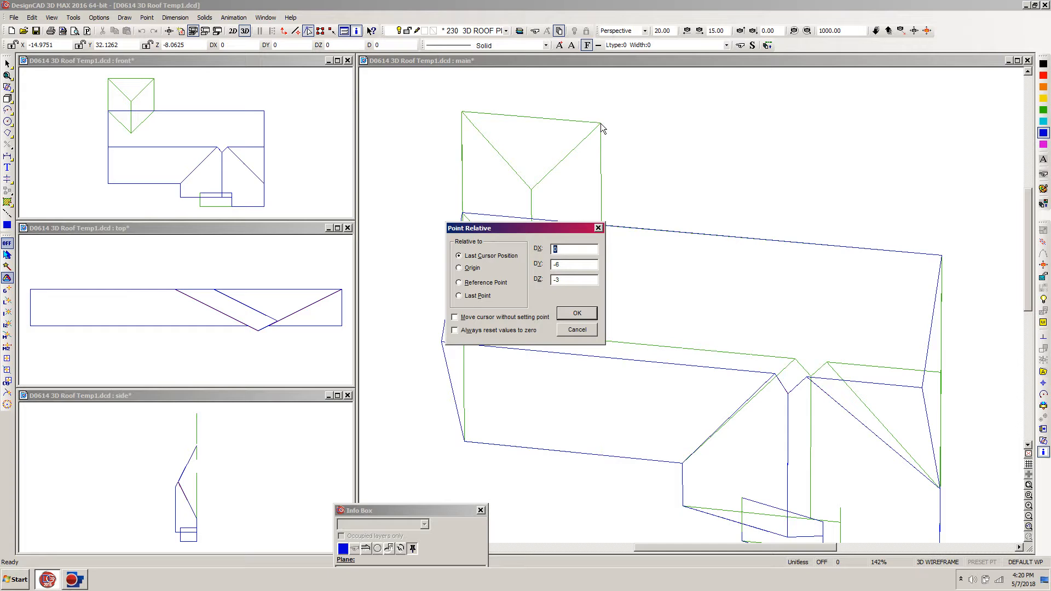
{"action": "key", "text": "Tab"}
{"action": "type", "text": "-12"}
{"action": "key", "text": "Return"}
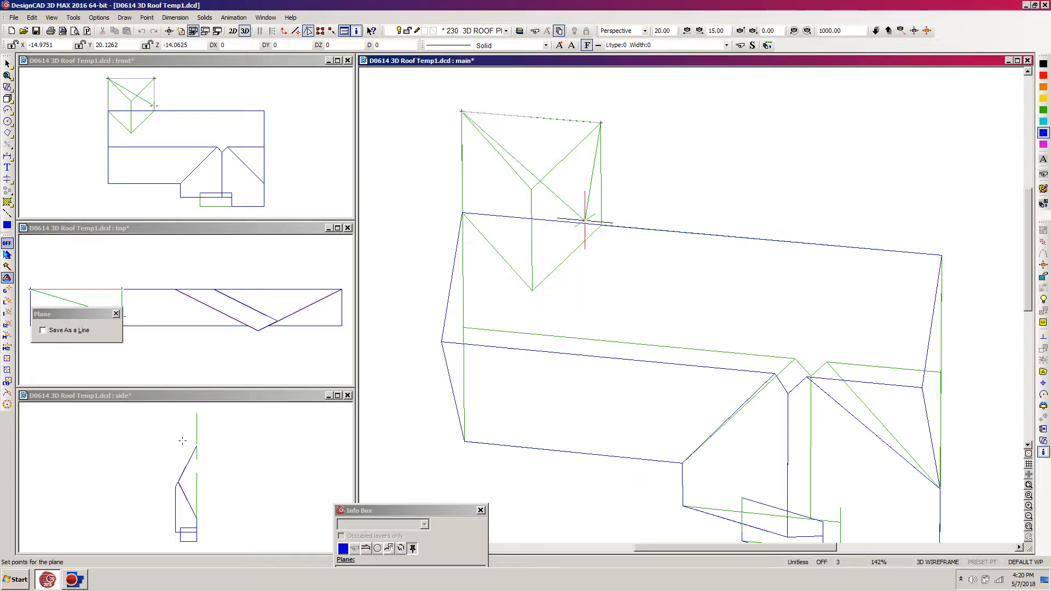
Complete the upper-left wing's sloped plane with a fourth point at DX 0, DY -12, DZ -6 from its left corner
{"action": "right_click", "coordinate": [447, 106]}
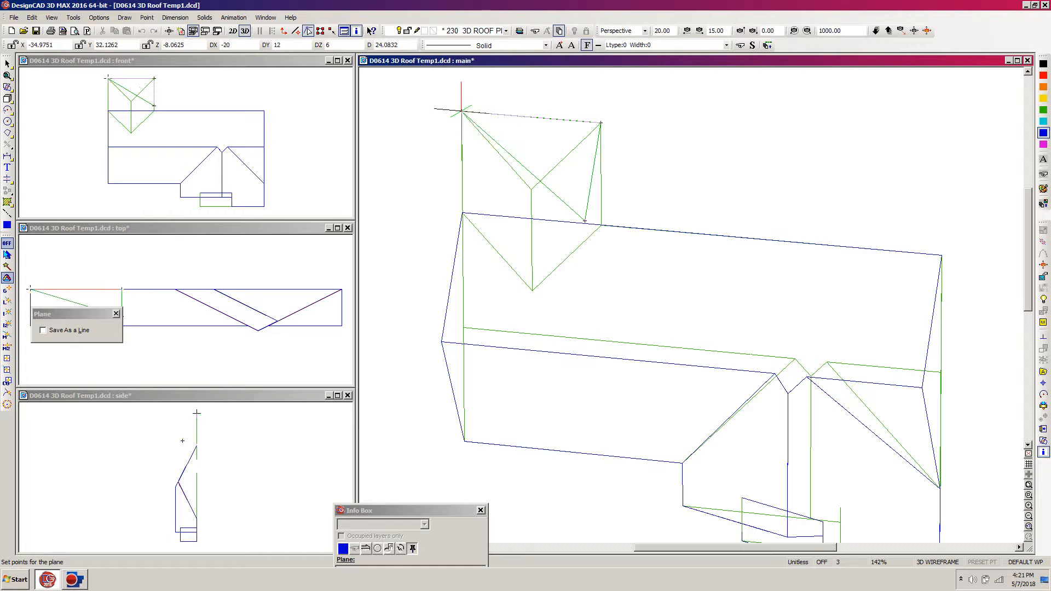
{"action": "key", "text": "apostrophe"}
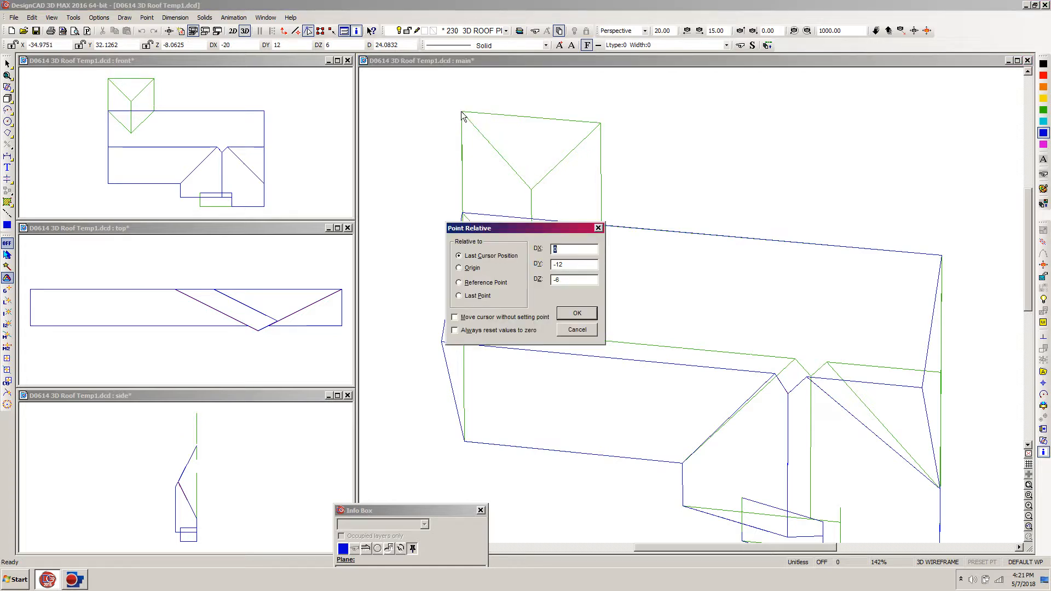
{"action": "key", "text": "Return"}
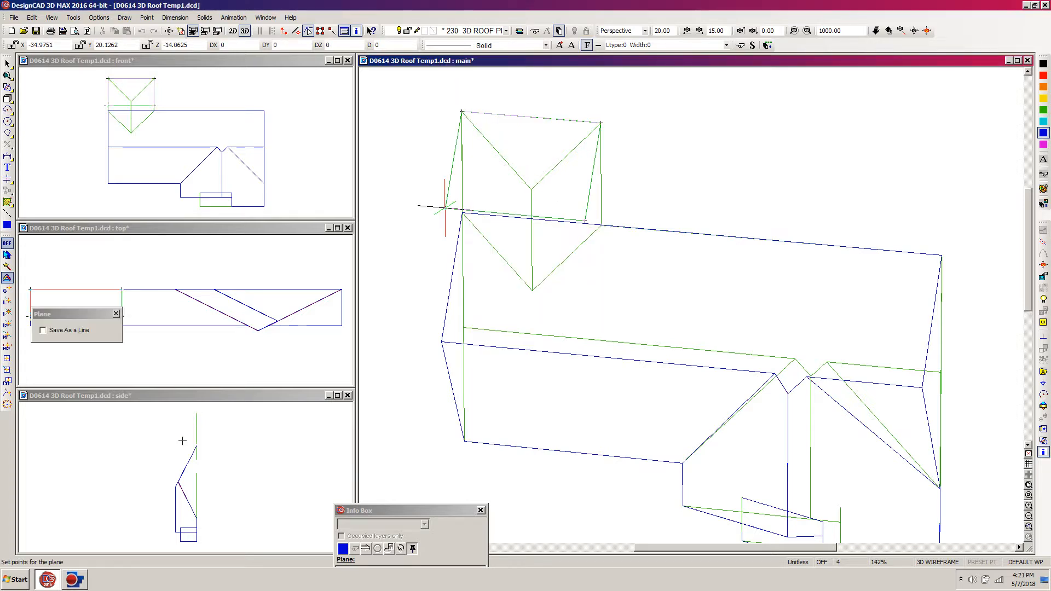
{"action": "left_click", "coordinate": [445, 208]}
{"action": "key", "text": "Return"}
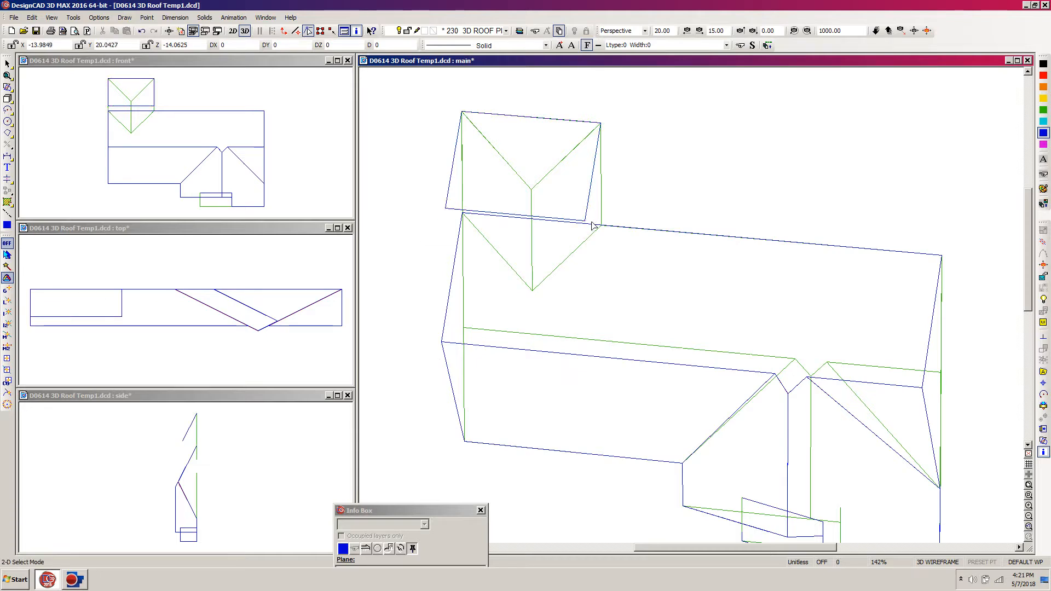
Duplicate the new sloped plane and rotate the copy 90 degrees clockwise about the Z axis through its upper-left corner
{"action": "left_click", "coordinate": [463, 111]}
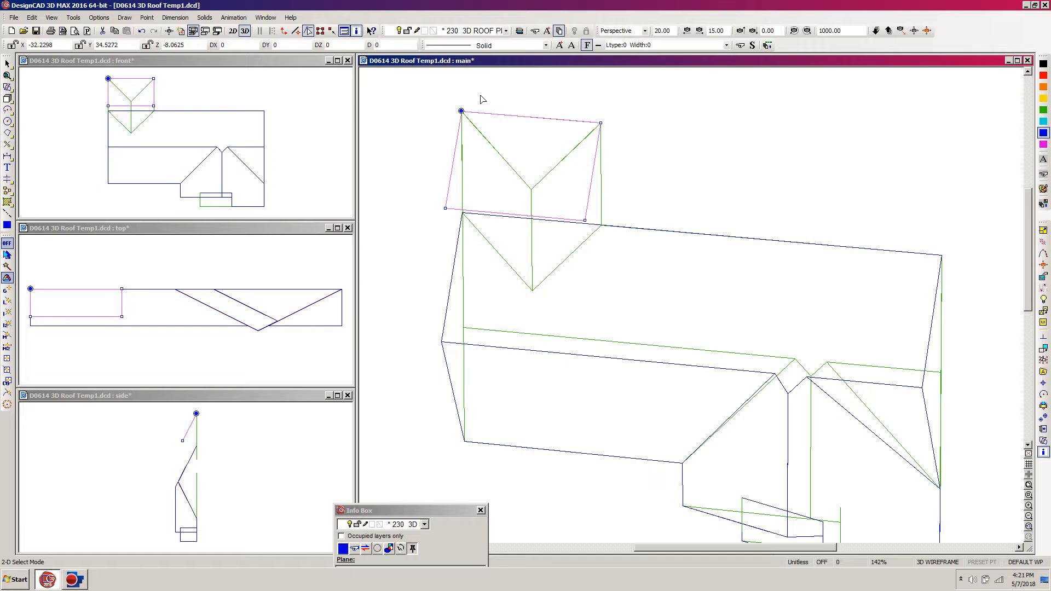
{"action": "key", "text": "k"}
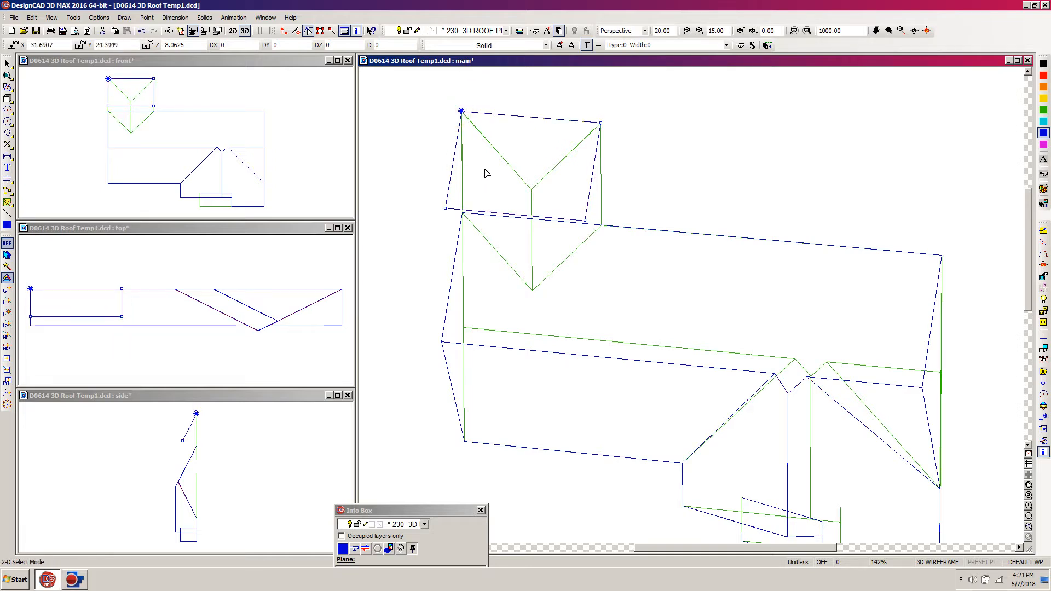
{"action": "key", "text": "r"}
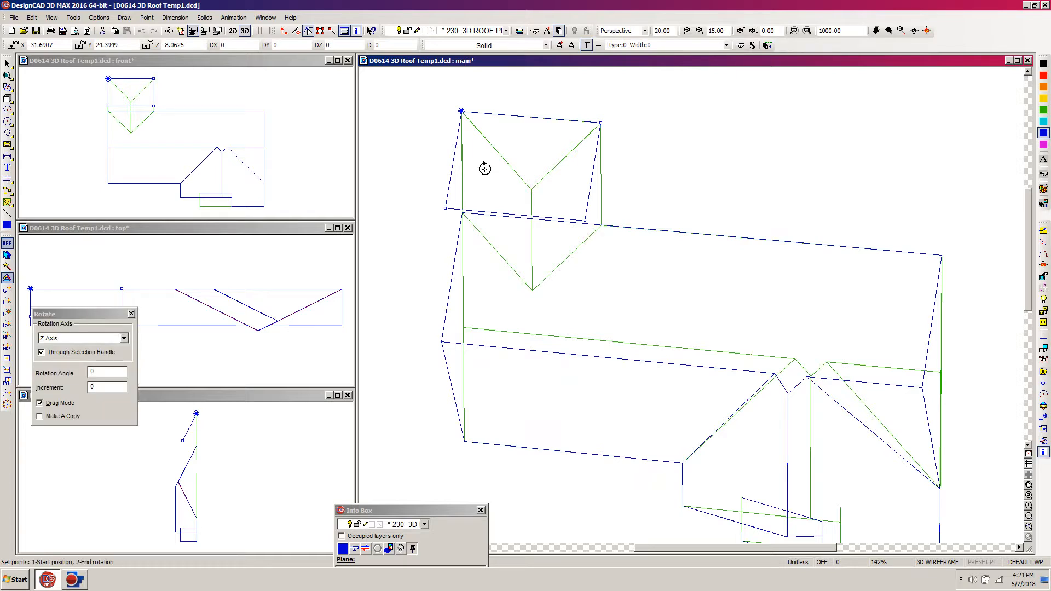
{"action": "left_click", "coordinate": [463, 113]}
{"action": "type", "text": "90"}
{"action": "key", "text": "Return"}
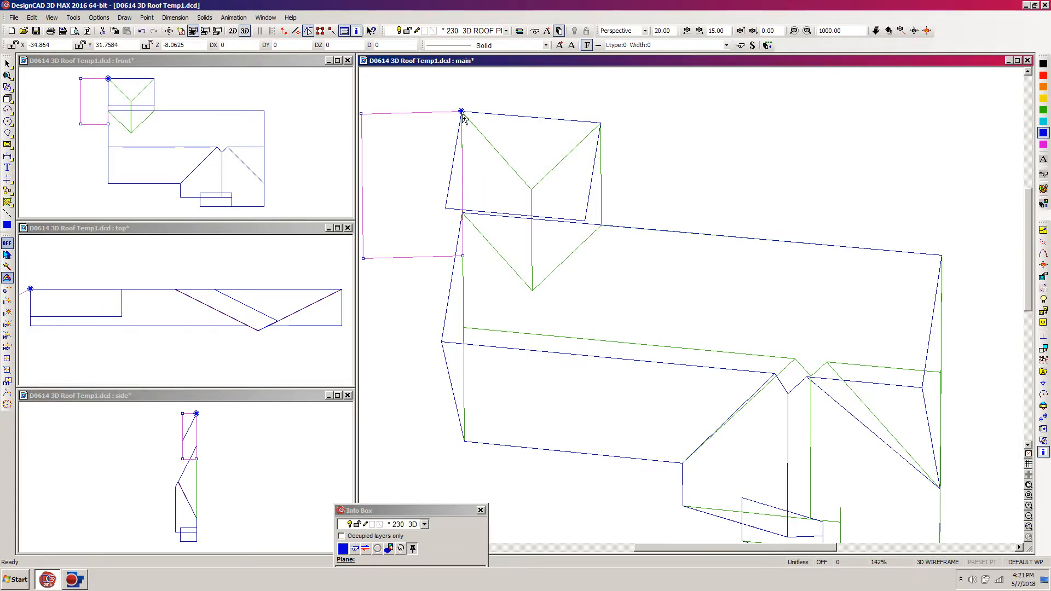
Move the rotated plane from the wing's upper-left corner to its upper-right corner
{"action": "key", "text": "m"}
{"action": "right_click", "coordinate": [461, 111]}
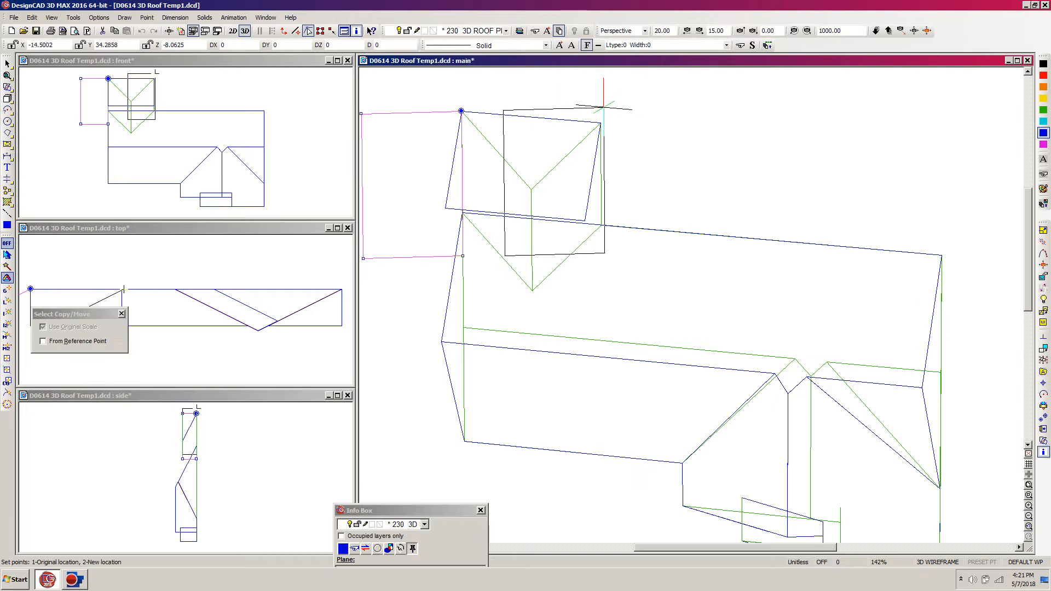
{"action": "right_click", "coordinate": [601, 123]}
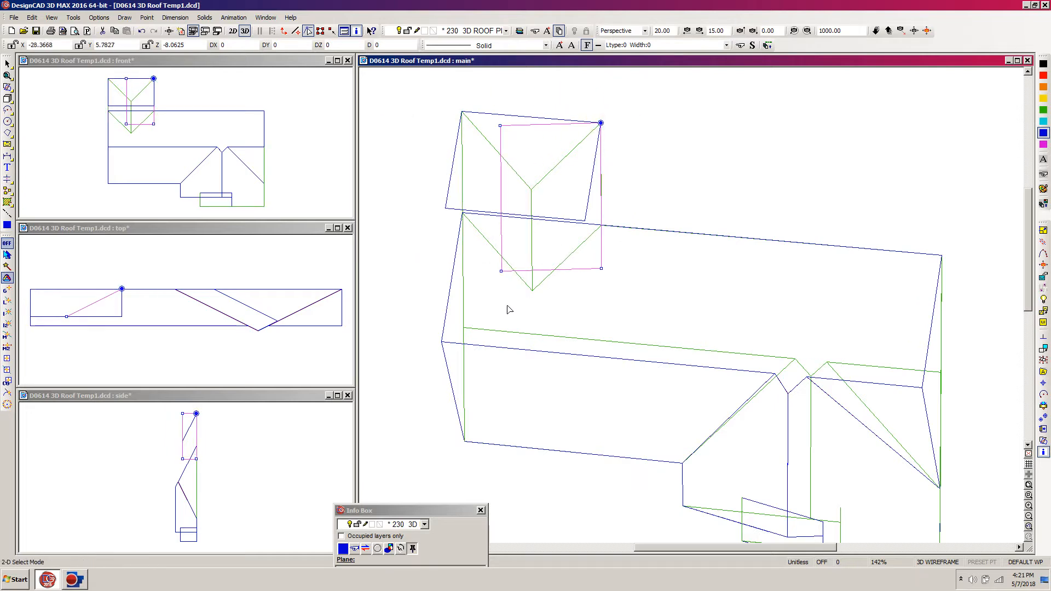
Stretch the rotated plane's near edge straight down, well past the main roof's back eave
{"action": "left_click_drag", "start_coordinate": [475, 306], "coordinate": [621, 259]}
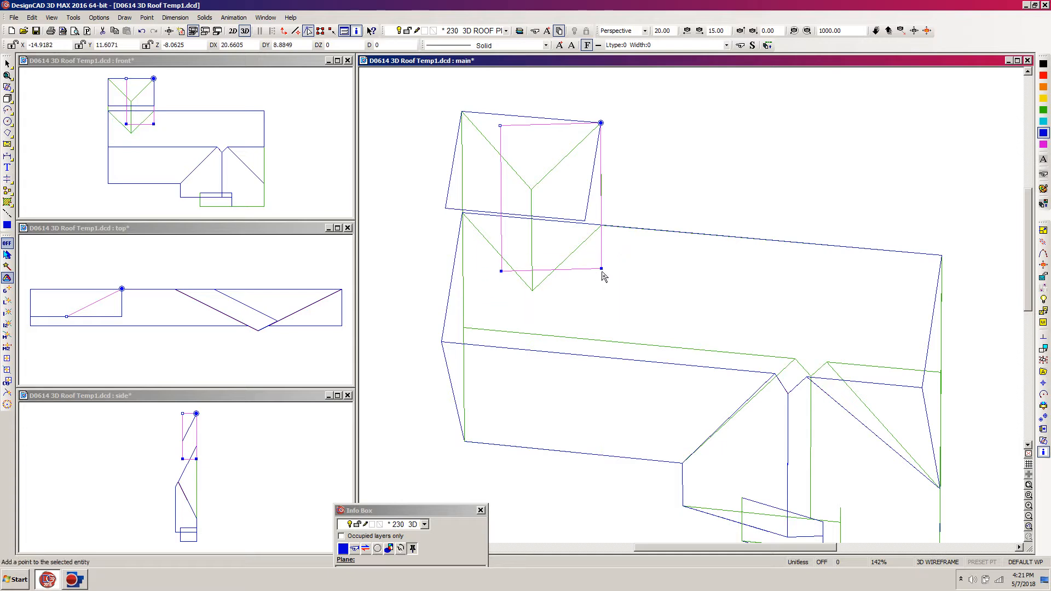
{"action": "left_click", "coordinate": [600, 269]}
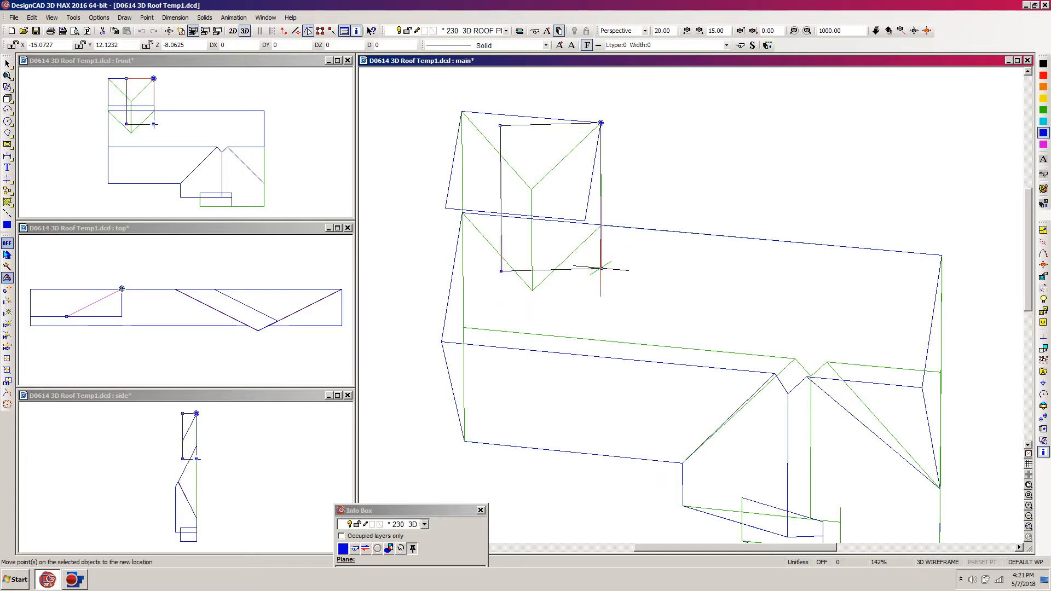
{"action": "key", "text": "F8"}
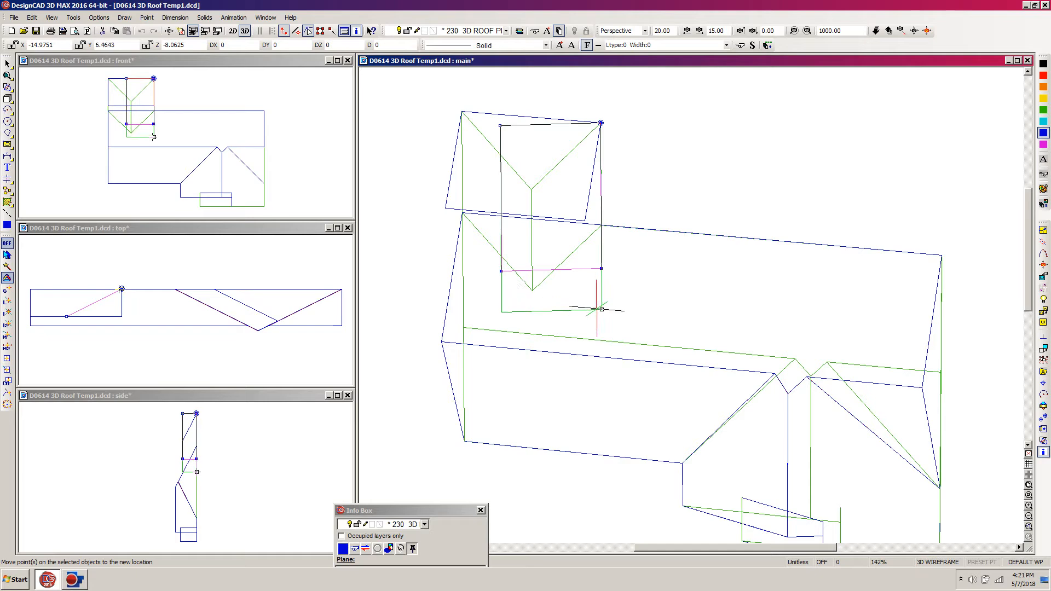
{"action": "left_click", "coordinate": [601, 314]}
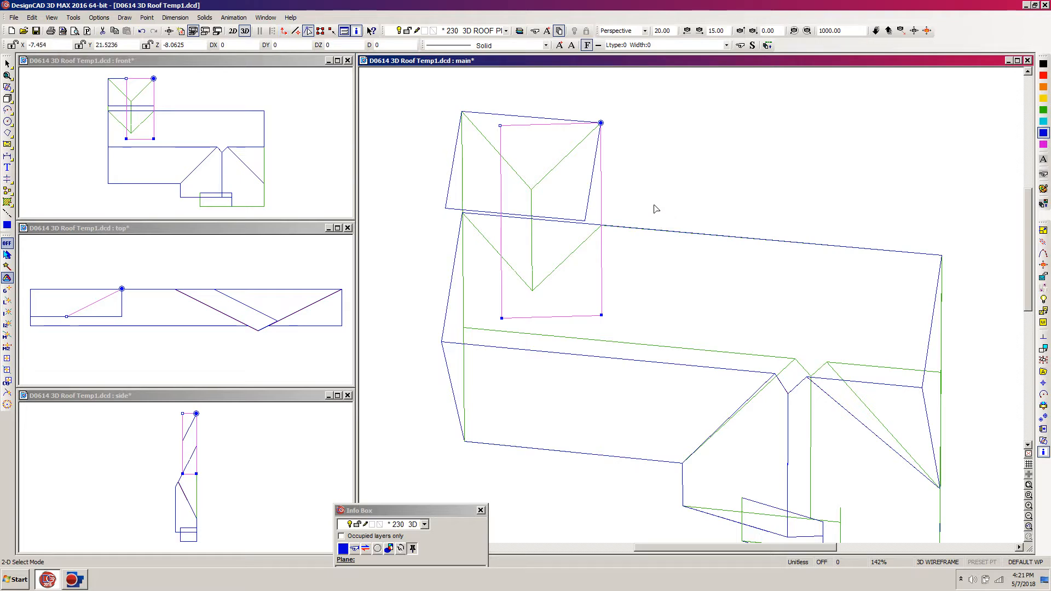
Mirror a copy of the stretched plane normal to the X axis at the wing's upper-left corner
{"action": "key", "text": "m"}
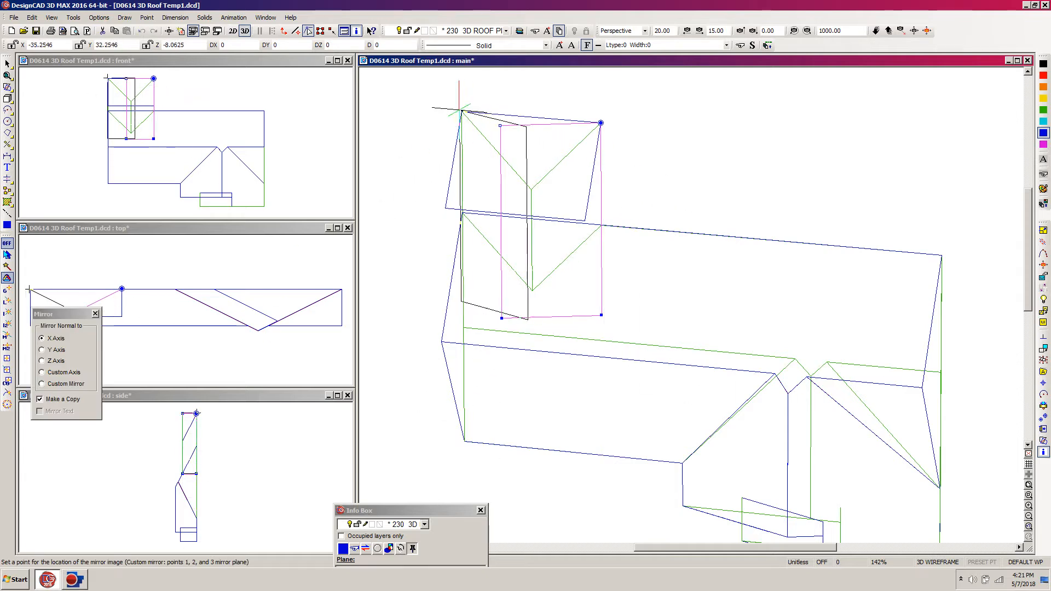
{"action": "left_click", "coordinate": [461, 110]}
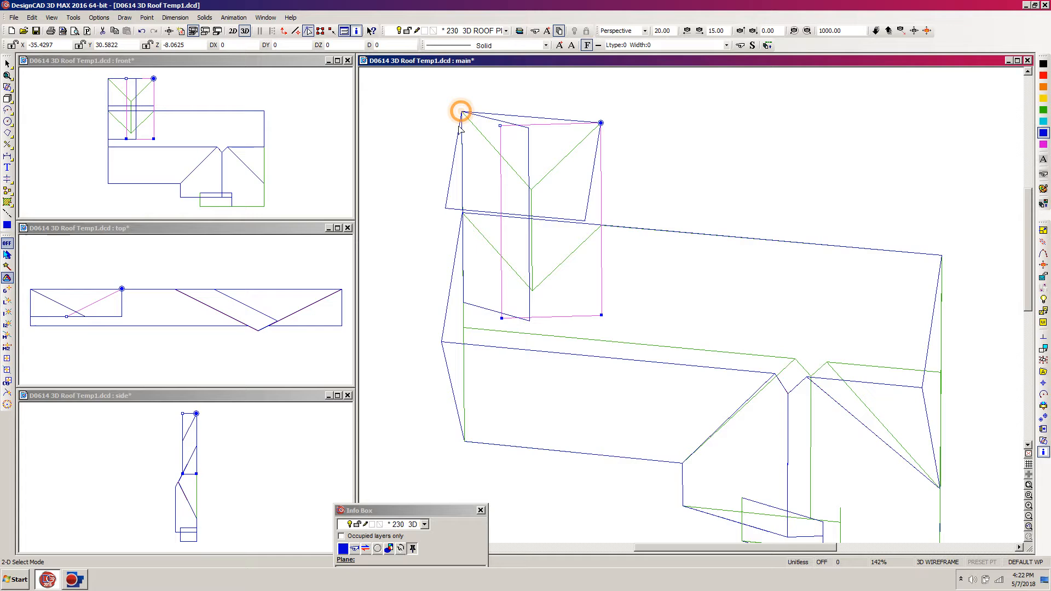
{"action": "left_click", "coordinate": [519, 235]}
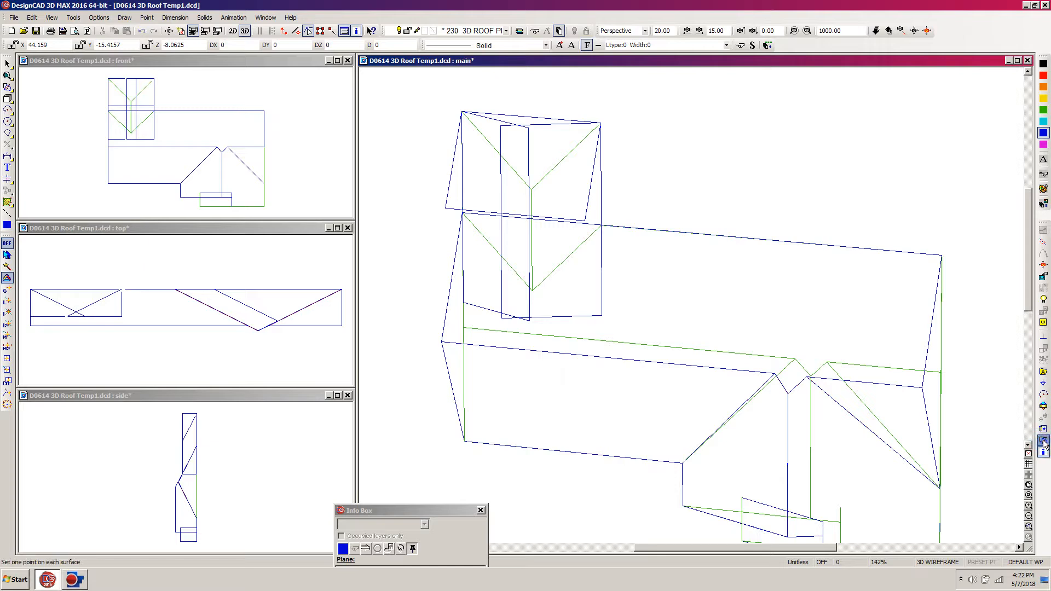
Create the intersection line between the wing's two side planes and colour it red
{"action": "left_click", "coordinate": [501, 318]}
{"action": "left_click", "coordinate": [528, 320]}
{"action": "left_click", "coordinate": [518, 294]}
{"action": "left_click", "coordinate": [1042, 76]}
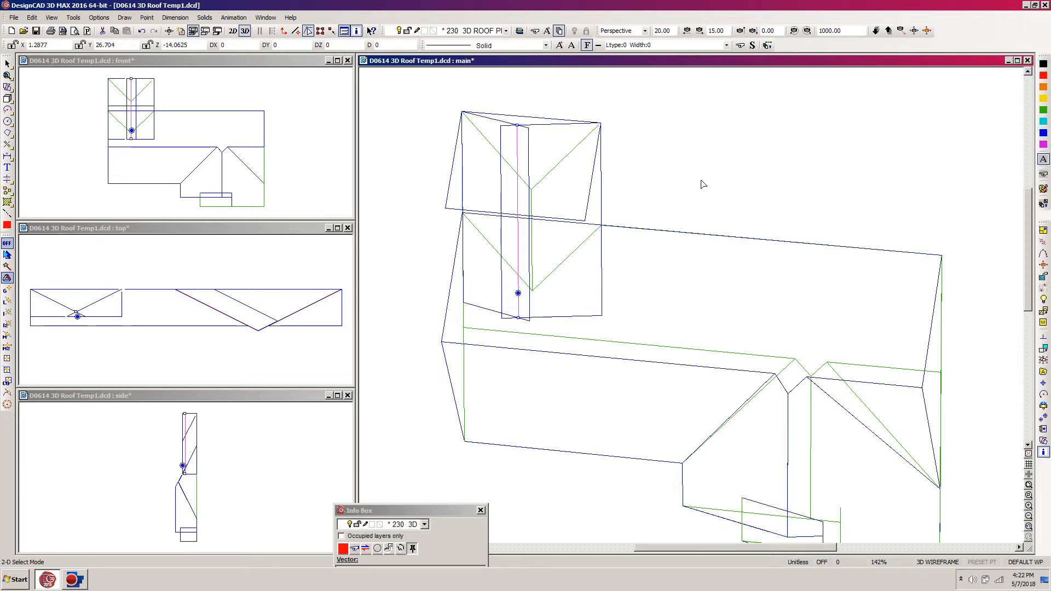
{"action": "left_click", "coordinate": [771, 152]}
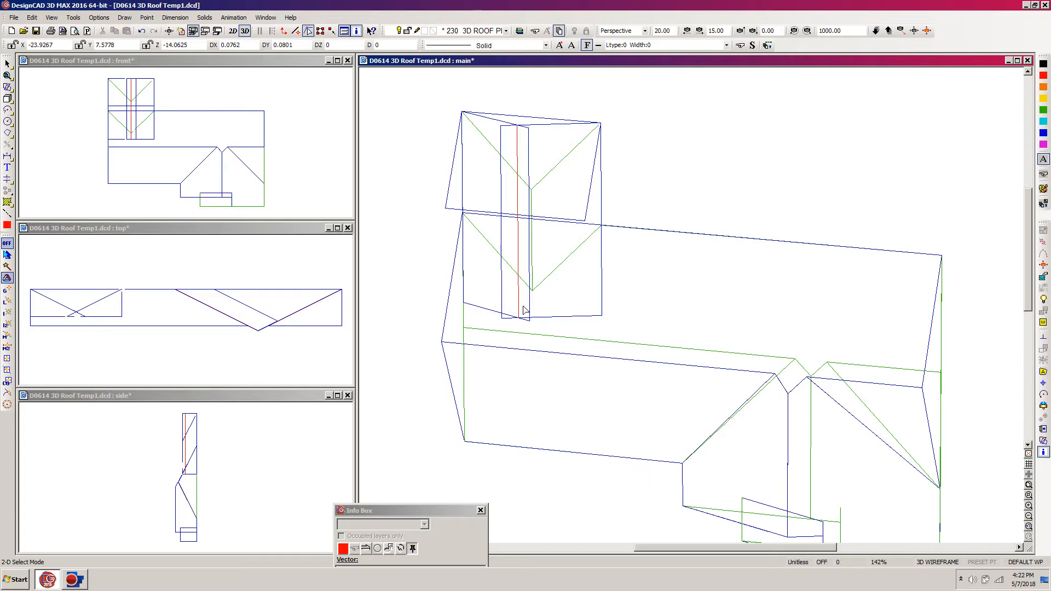
Move the right side plane's inner edge onto the red intersection line to trim it at the ridge
{"action": "left_click", "coordinate": [501, 272]}
{"action": "left_click_drag", "start_coordinate": [482, 96], "coordinate": [509, 337]}
{"action": "left_click", "coordinate": [501, 318]}
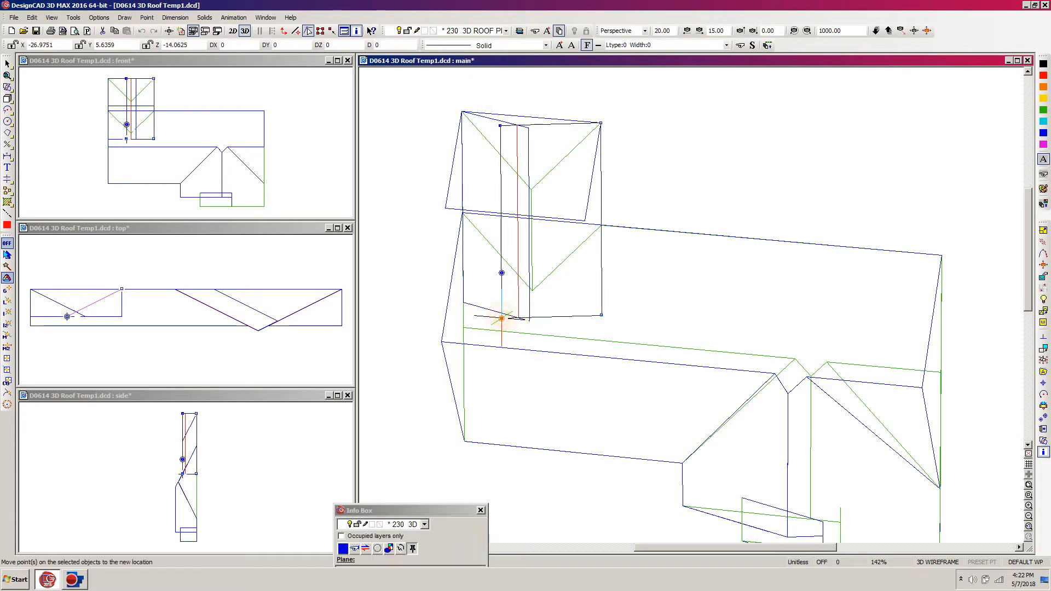
{"action": "right_click", "coordinate": [518, 318]}
Delete the red intersection line along the wing's ridge
{"action": "left_click", "coordinate": [518, 237]}
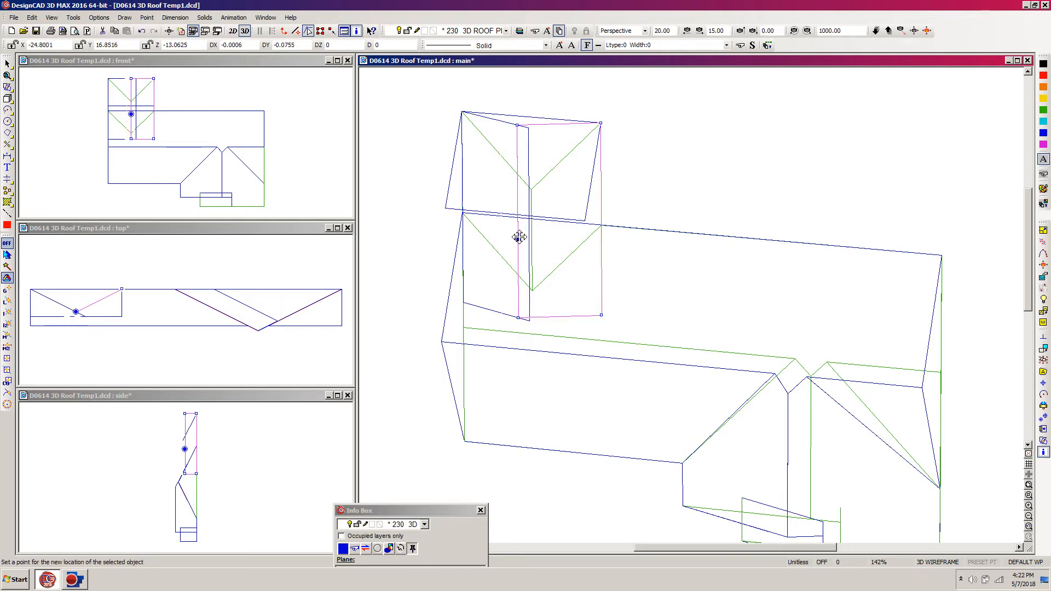
{"action": "left_click", "coordinate": [518, 241]}
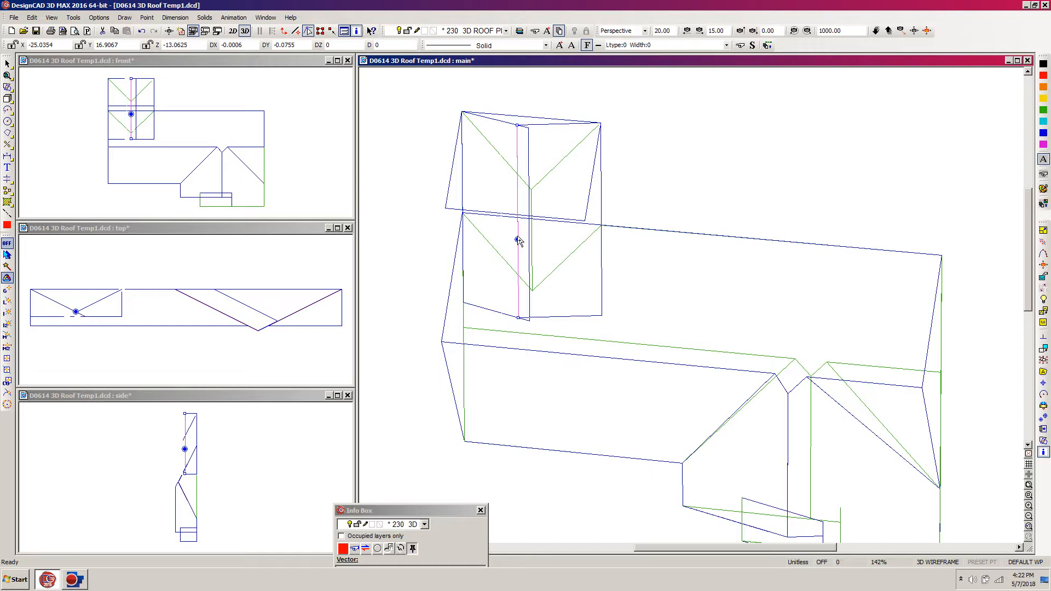
{"action": "key", "text": "Delete"}
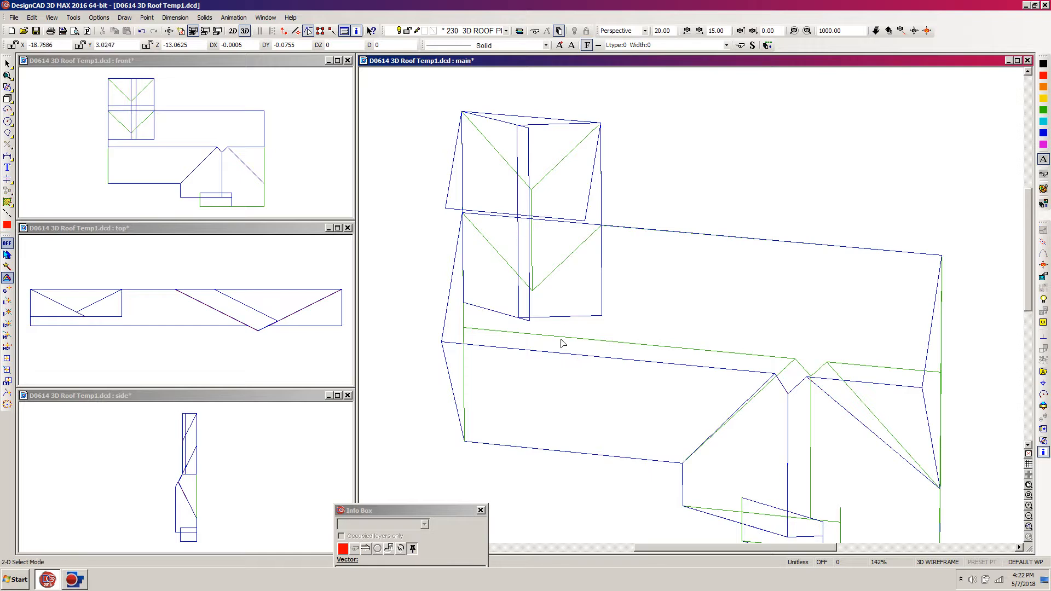
Move the mirrored left side plane's inner edge onto the right plane's ridge edge
{"action": "left_click", "coordinate": [497, 312]}
{"action": "left_click_drag", "start_coordinate": [543, 91], "coordinate": [523, 331]}
{"action": "left_click_drag", "start_coordinate": [528, 128], "coordinate": [517, 125]}
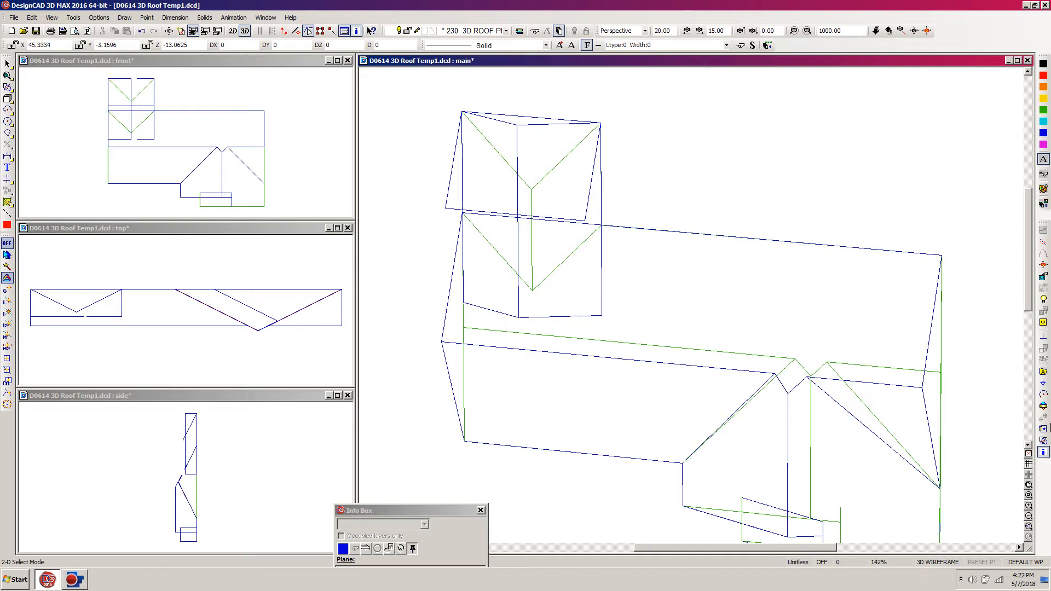
Create the intersection line between the wing's sloped end plane and its left side plane
{"action": "left_click", "coordinate": [1043, 442]}
{"action": "left_click", "coordinate": [449, 185]}
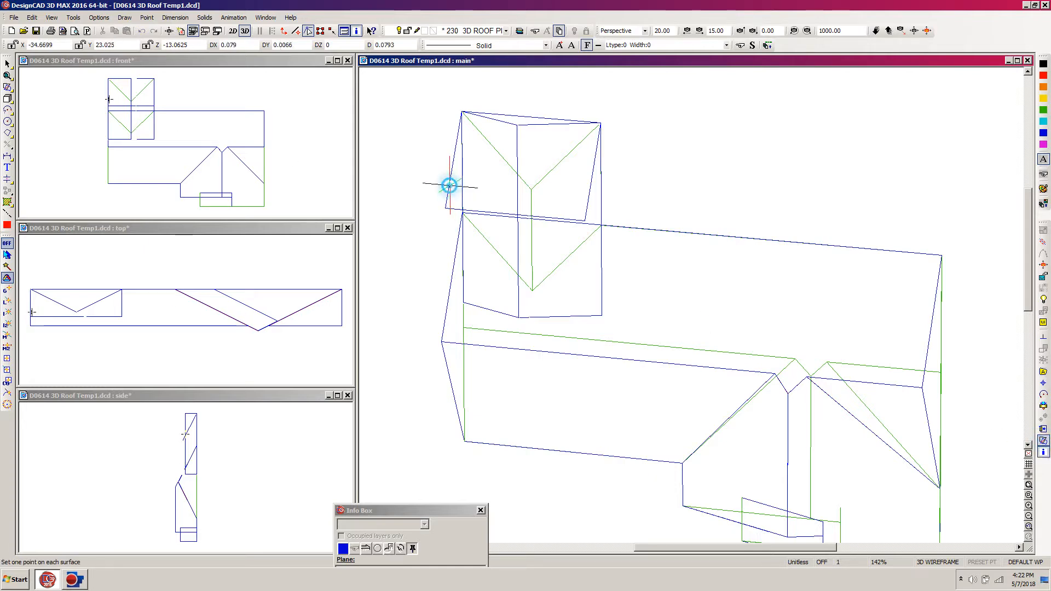
{"action": "left_click", "coordinate": [486, 307]}
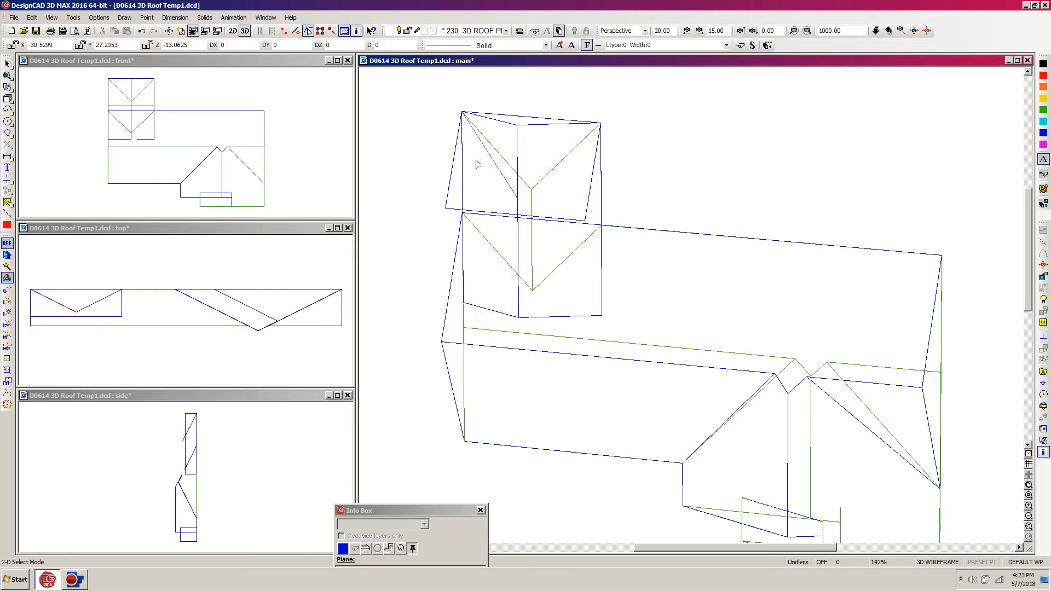
Trim the end plane to a triangular hip by moving both lower corners to the intersection line's end on the ridge
{"action": "left_click", "coordinate": [452, 161]}
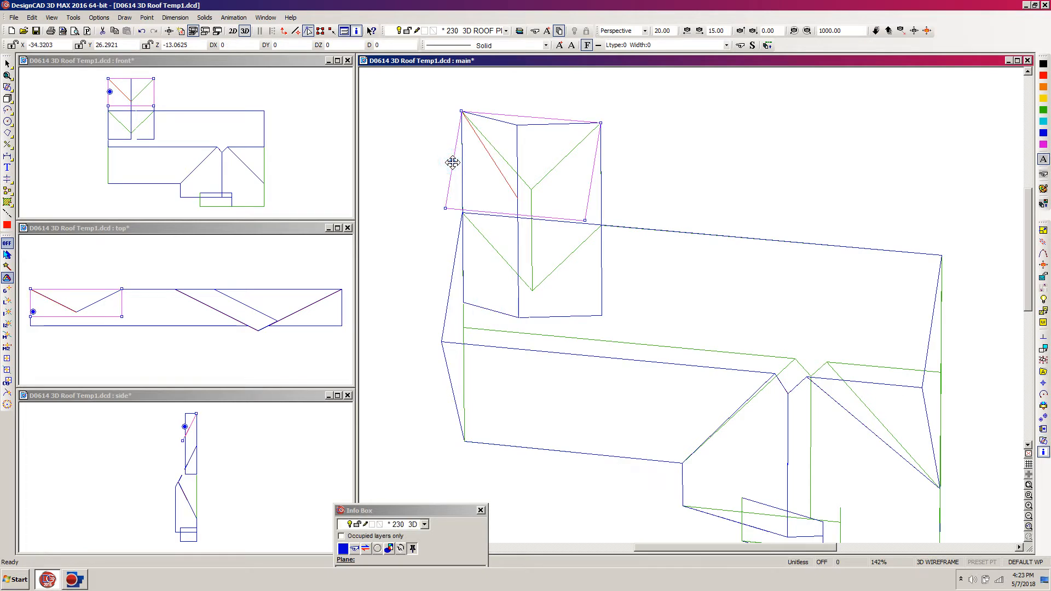
{"action": "left_click", "coordinate": [442, 207]}
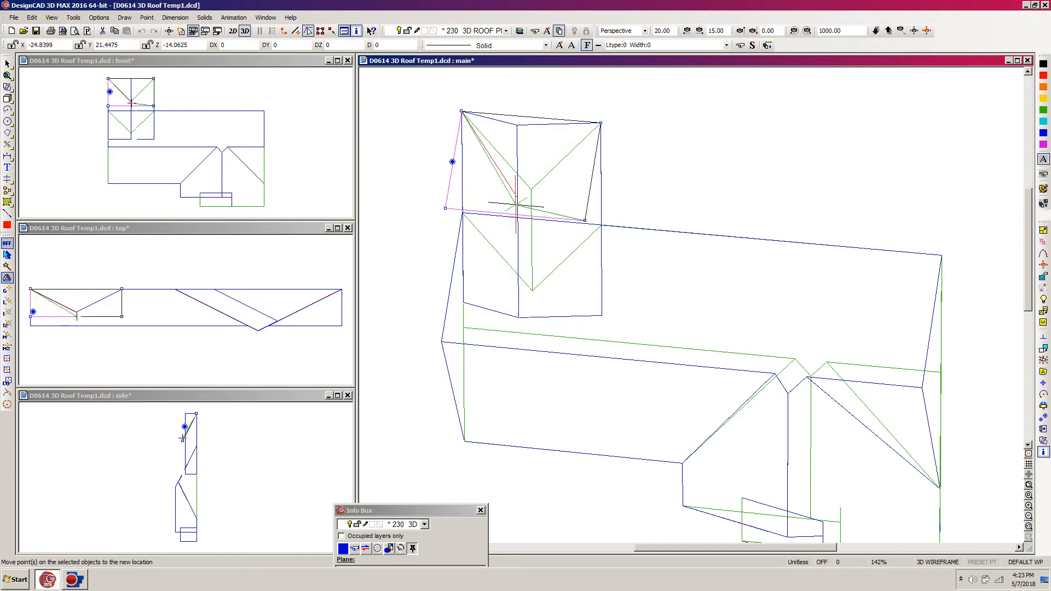
{"action": "left_click", "coordinate": [517, 198]}
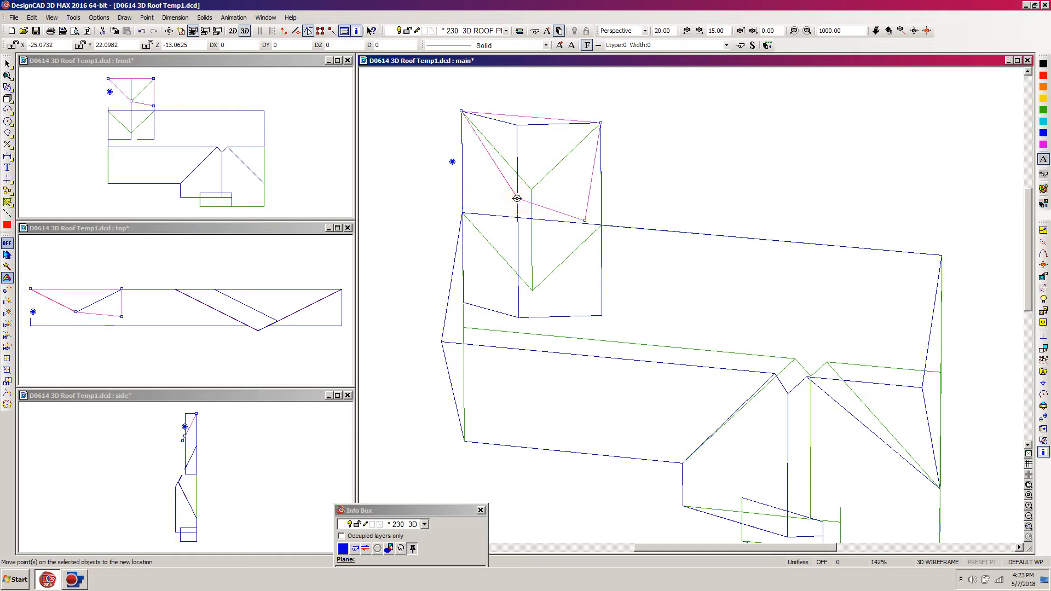
{"action": "left_click", "coordinate": [585, 221]}
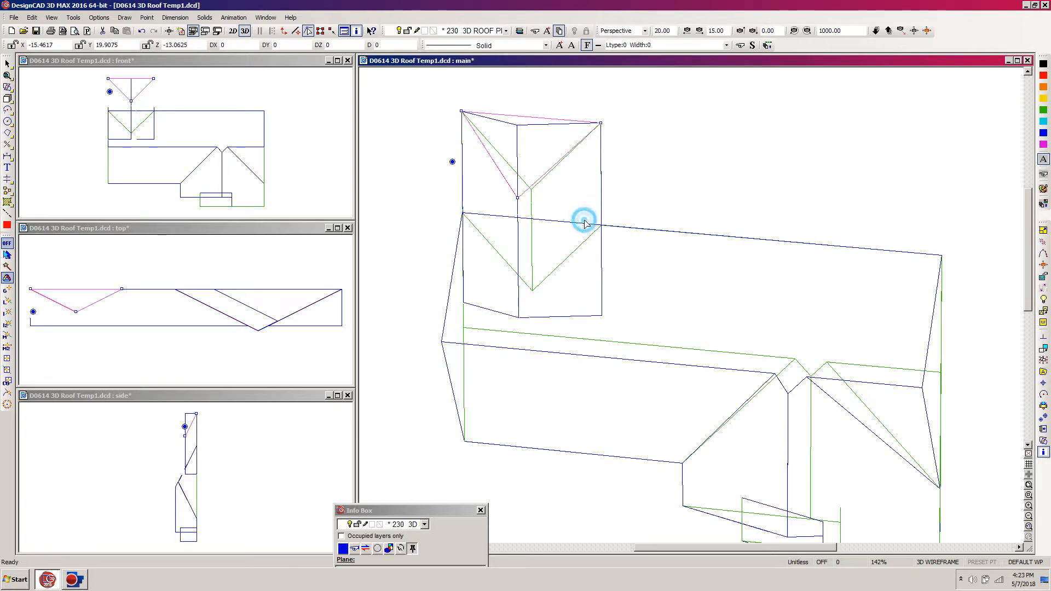
{"action": "left_click", "coordinate": [583, 213]}
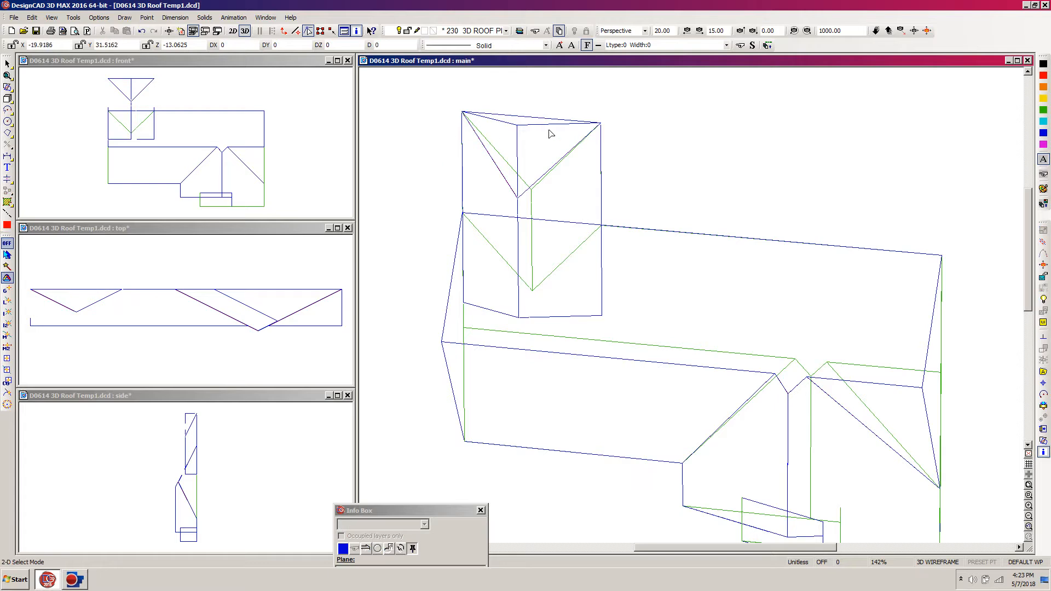
Move the far ridge corner of both side planes down to the hip apex
{"action": "left_click", "coordinate": [491, 120]}
{"action": "left_click", "coordinate": [517, 125]}
{"action": "left_click", "coordinate": [517, 197]}
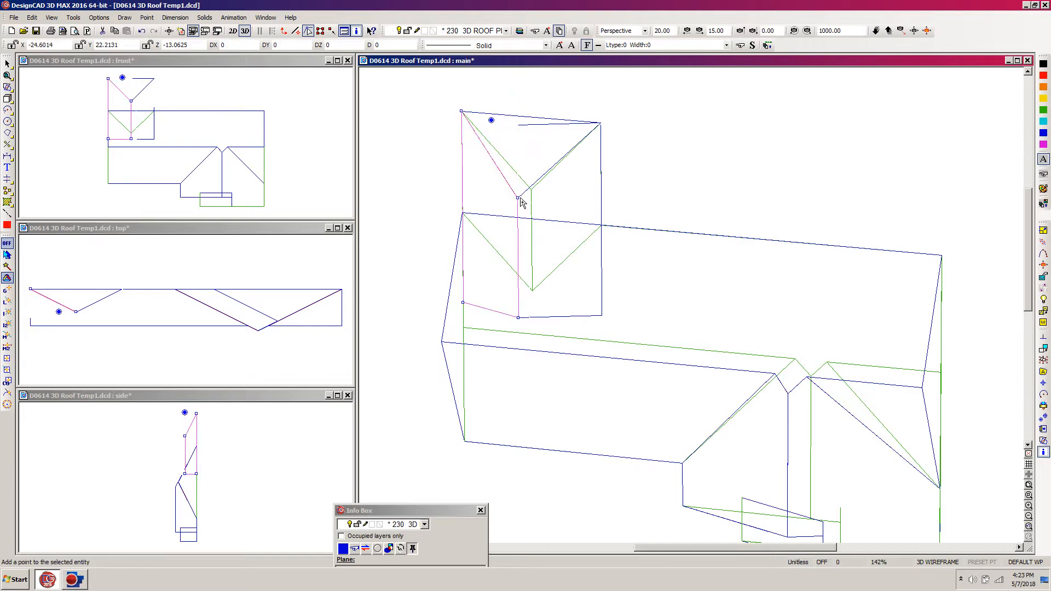
{"action": "left_click", "coordinate": [601, 287]}
{"action": "left_click", "coordinate": [517, 126]}
{"action": "left_click", "coordinate": [517, 197]}
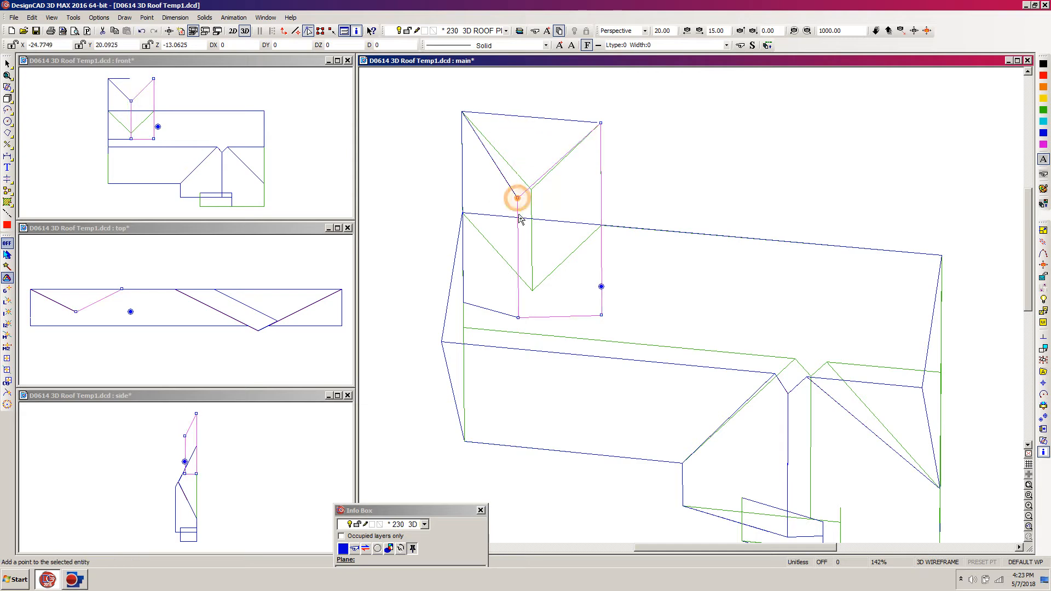
{"action": "left_click", "coordinate": [556, 174]}
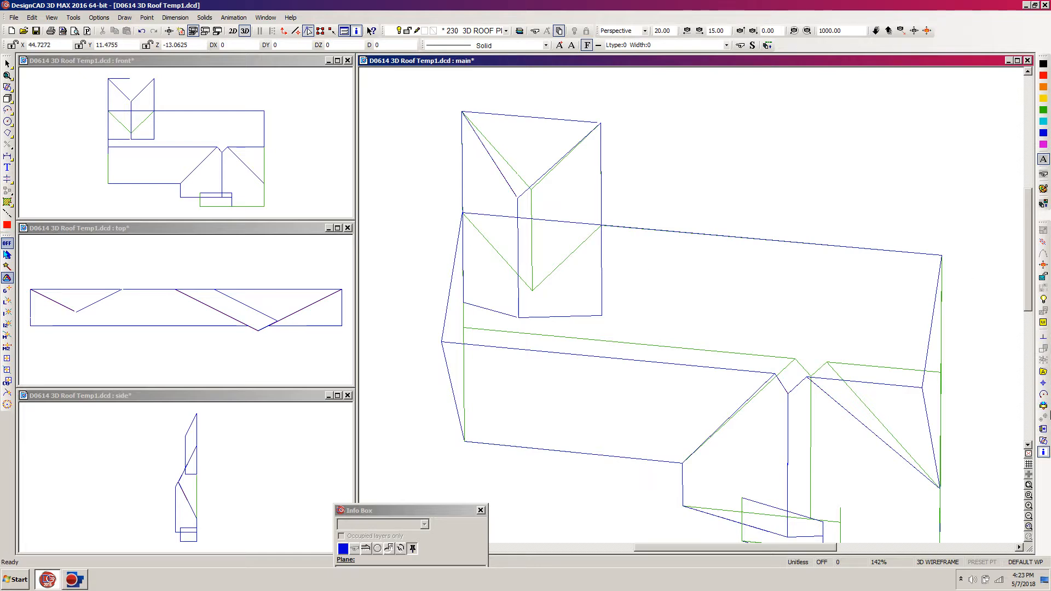
Create the intersection line between the wing's left side plane and the main roof's back plane
{"action": "left_click", "coordinate": [1046, 442]}
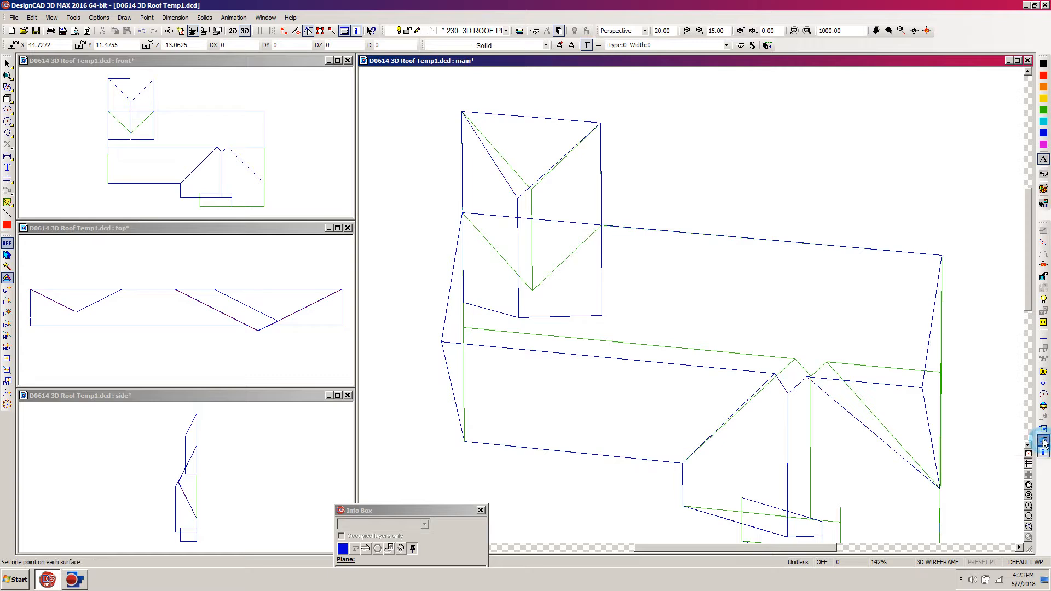
{"action": "left_click", "coordinate": [493, 312]}
{"action": "left_click", "coordinate": [448, 297]}
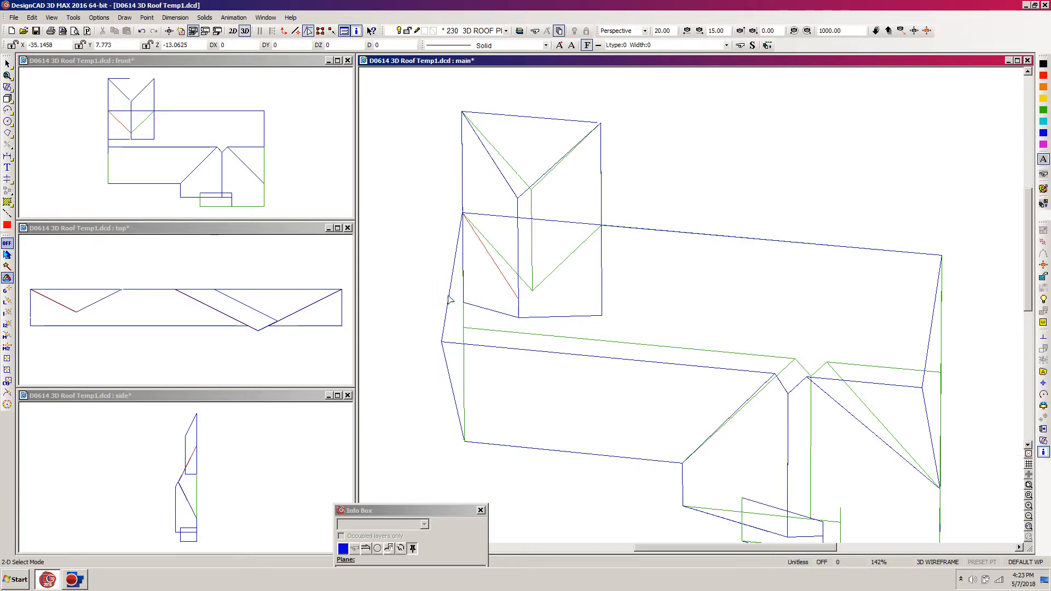
Trim the wing's left side plane by moving its two near corners to the ends of the main roof intersection line
{"action": "left_click", "coordinate": [494, 313]}
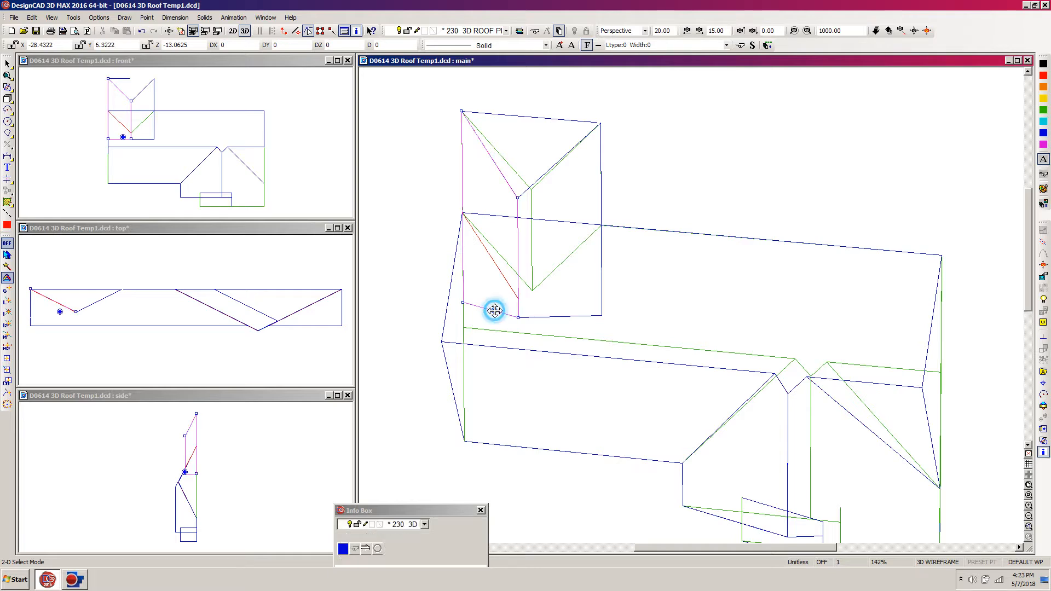
{"action": "left_click", "coordinate": [463, 302]}
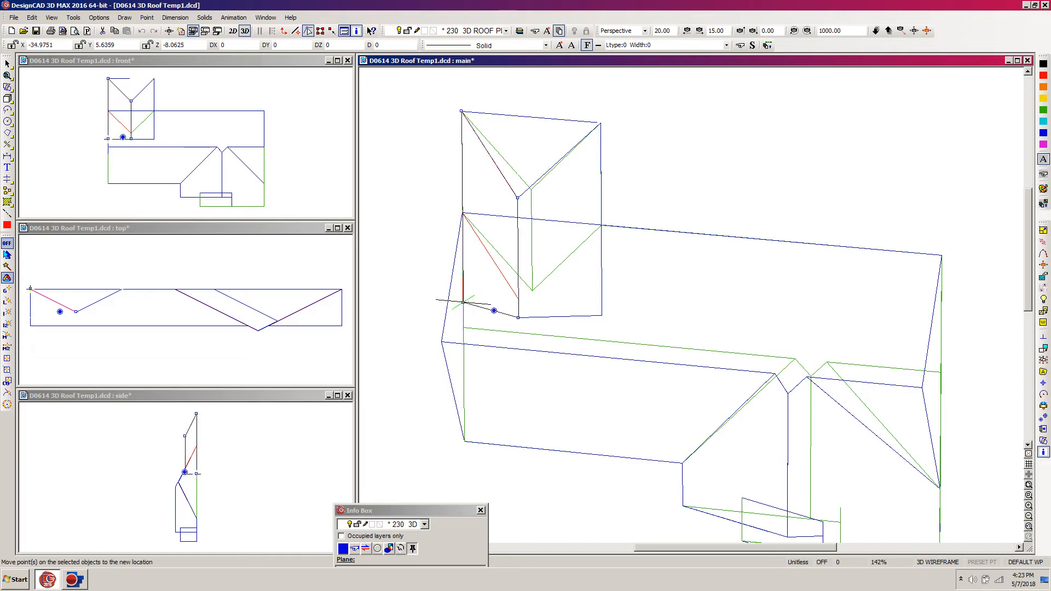
{"action": "key", "text": "shift"}
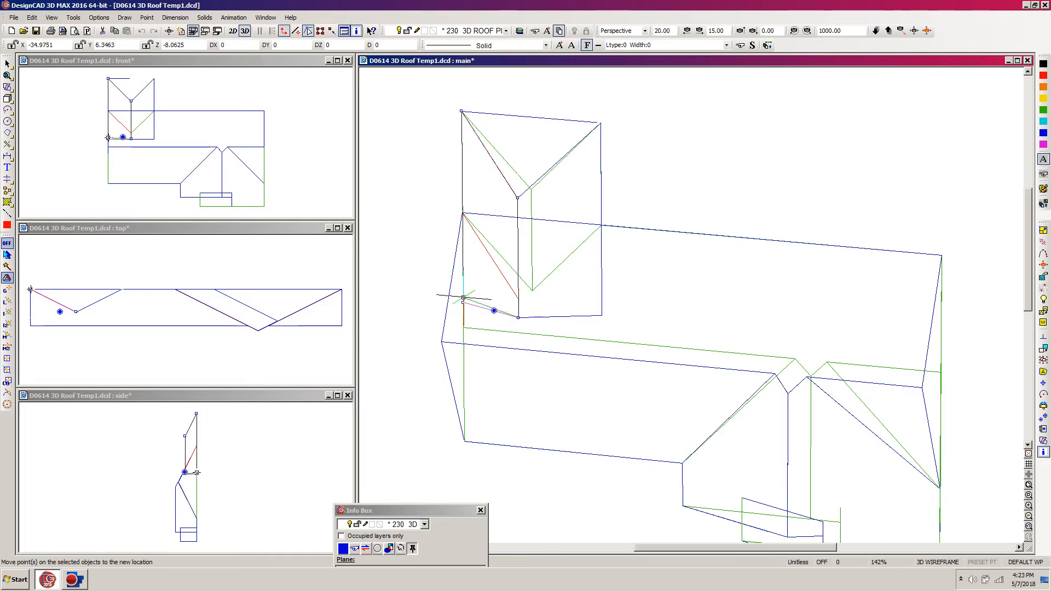
{"action": "left_click", "coordinate": [463, 211]}
{"action": "left_click", "coordinate": [518, 314]}
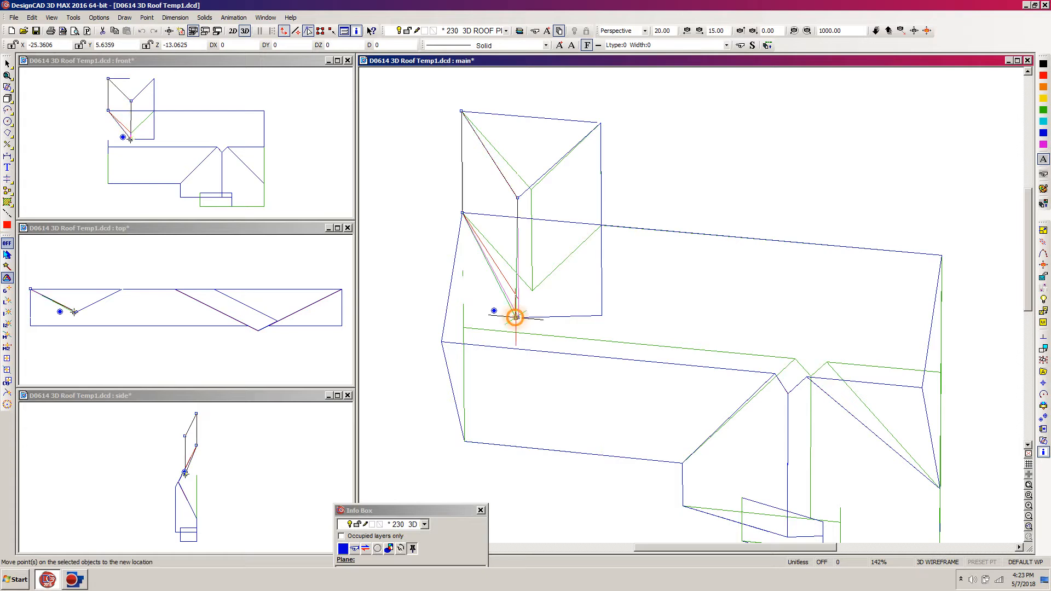
{"action": "left_click", "coordinate": [518, 300]}
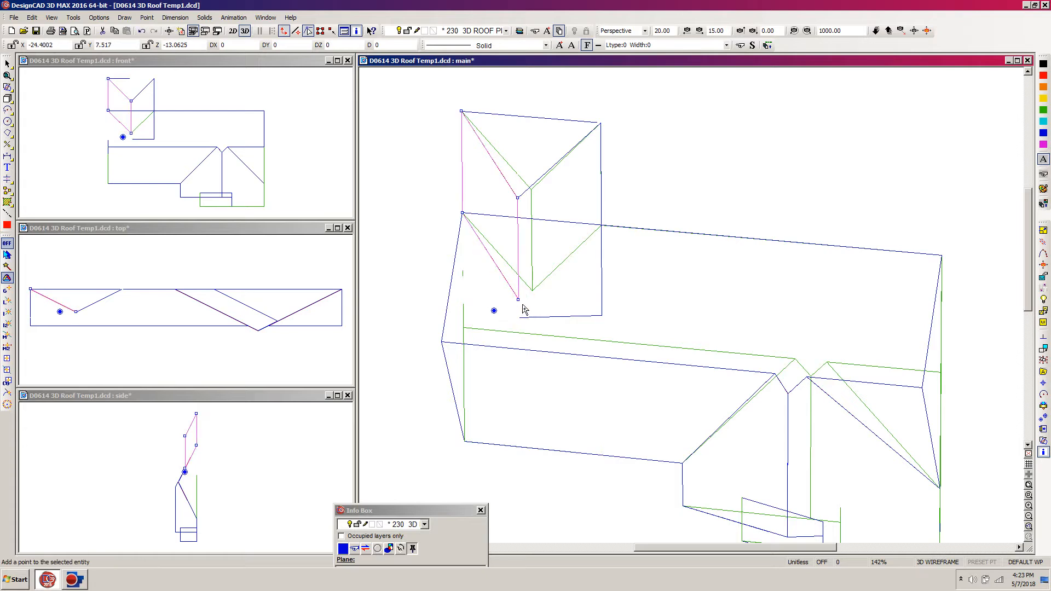
{"action": "key", "text": "Escape"}
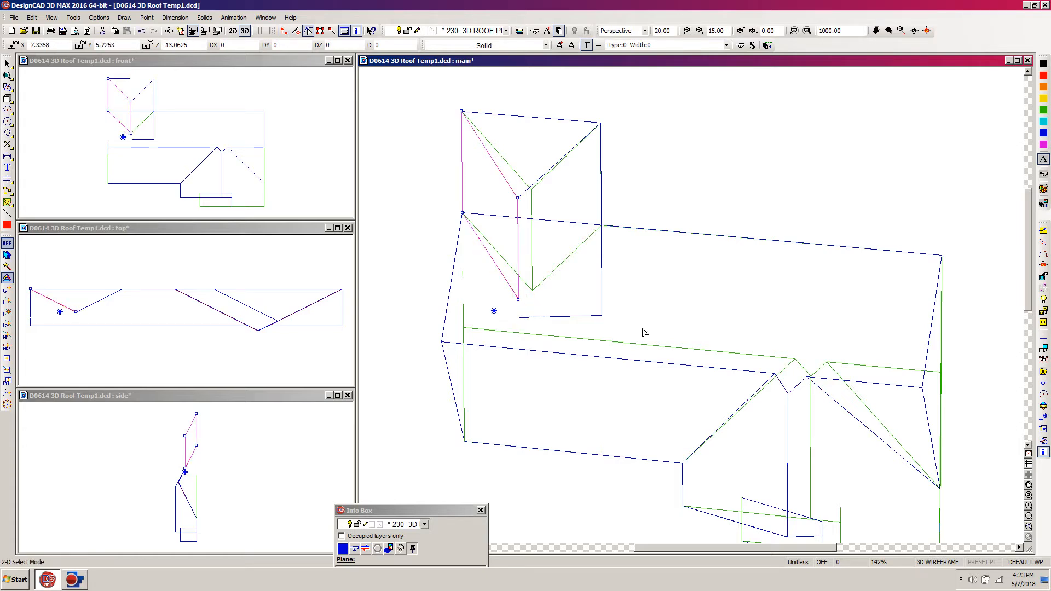
Trim the wing's right side plane by moving its near corners to the valley point and the main roof's back eave
{"action": "left_click", "coordinate": [571, 315]}
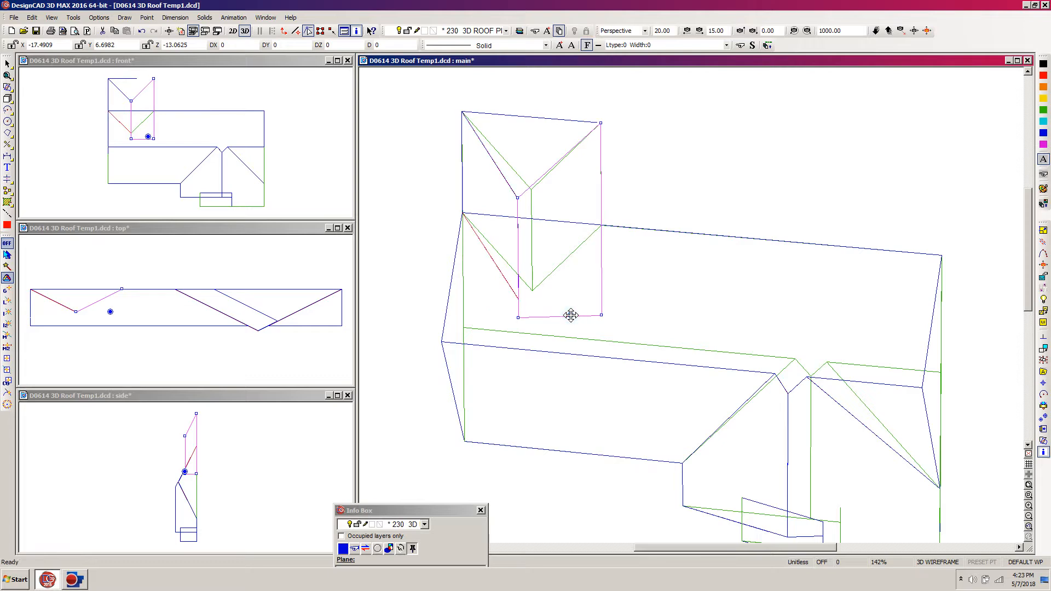
{"action": "left_click", "coordinate": [518, 317]}
{"action": "left_click", "coordinate": [517, 299]}
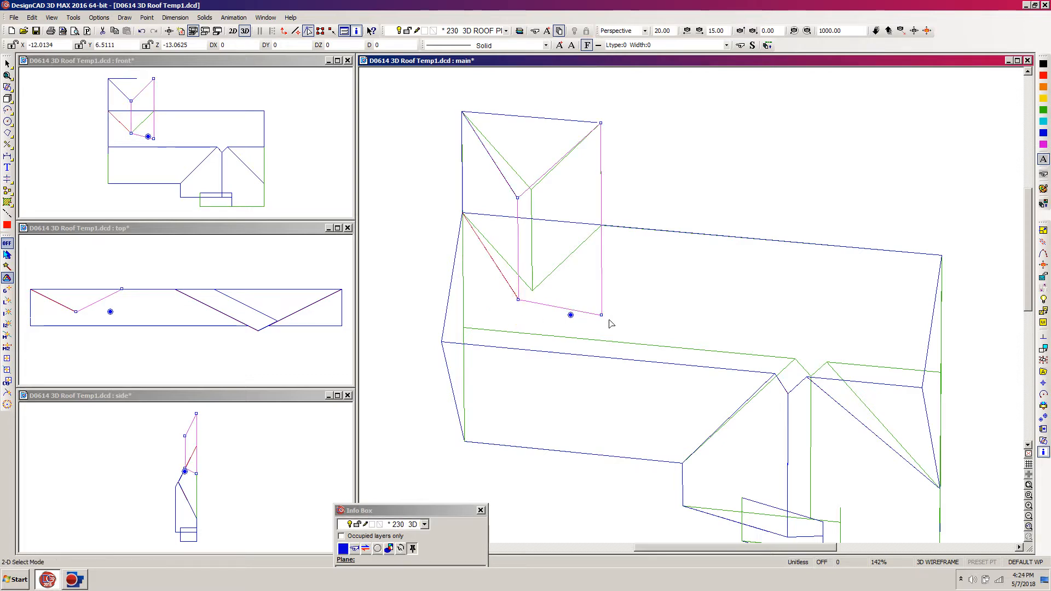
{"action": "left_click", "coordinate": [601, 315]}
{"action": "left_click", "coordinate": [601, 224]}
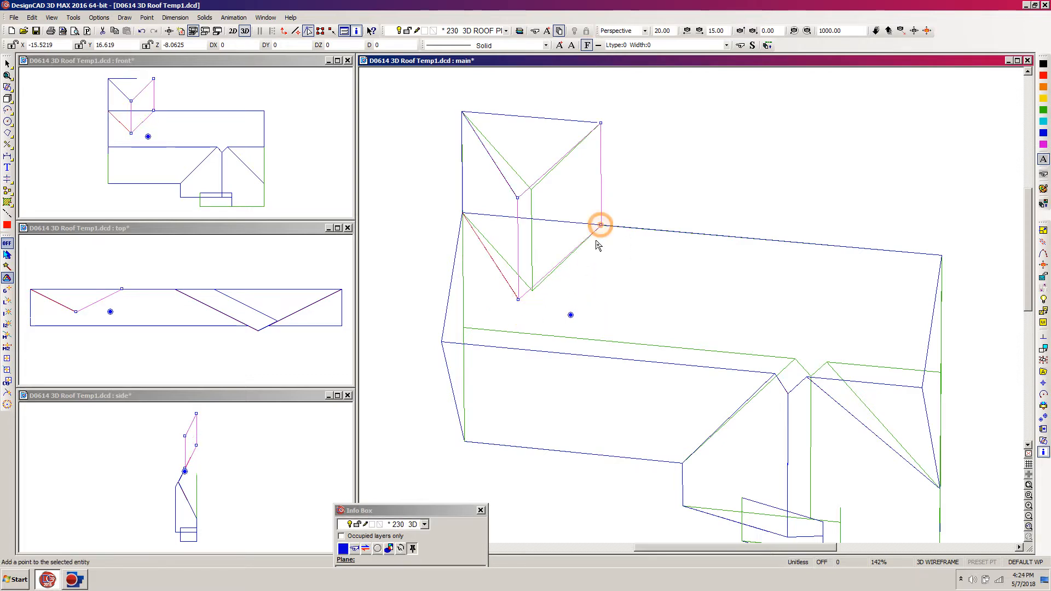
Delete the red intersection line along the wing's left valley
{"action": "left_click", "coordinate": [583, 289]}
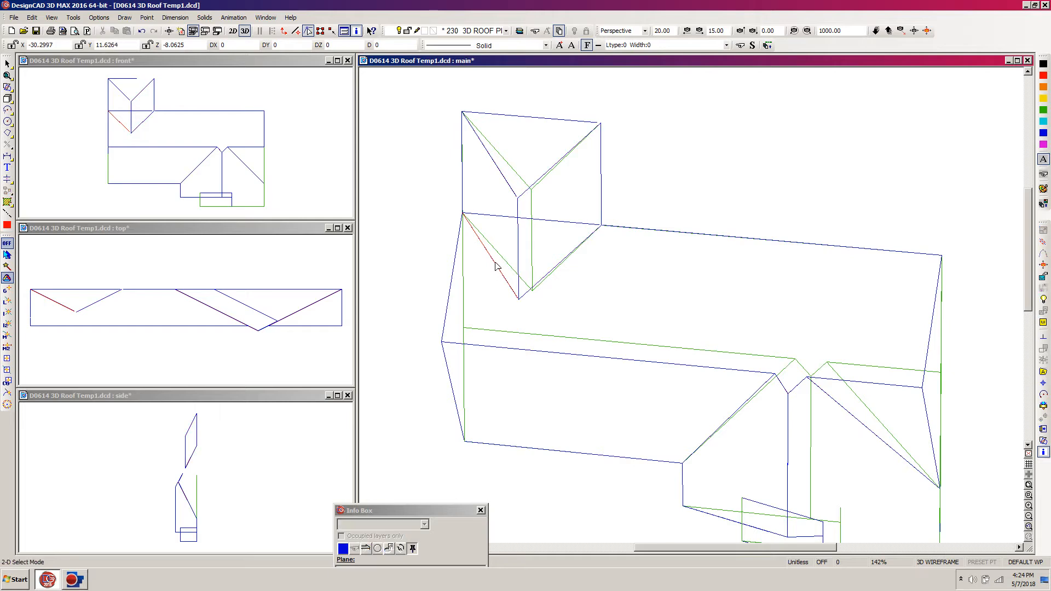
{"action": "left_click", "coordinate": [495, 263]}
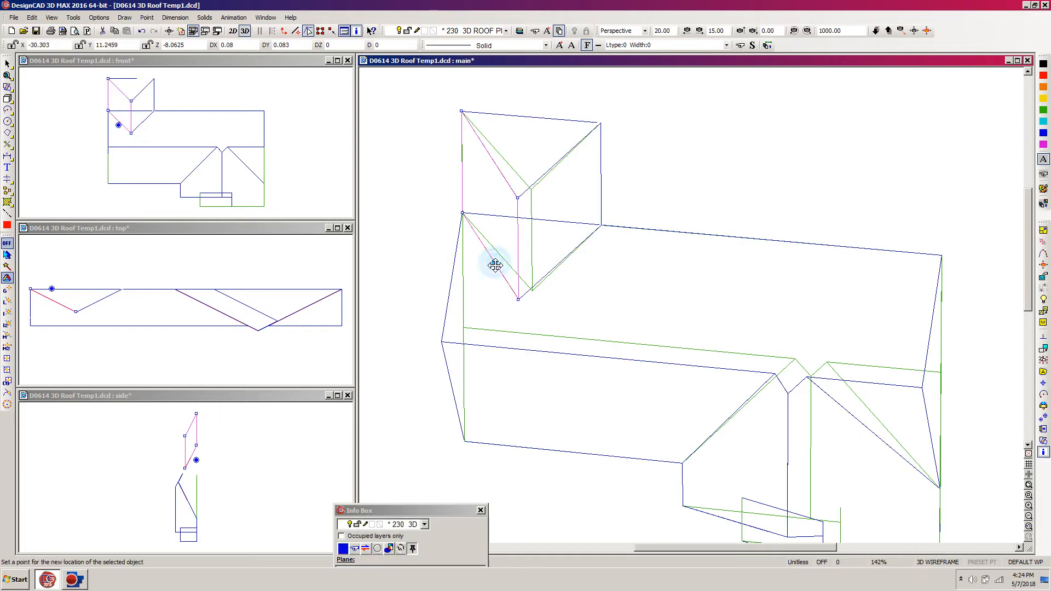
{"action": "left_click", "coordinate": [499, 307]}
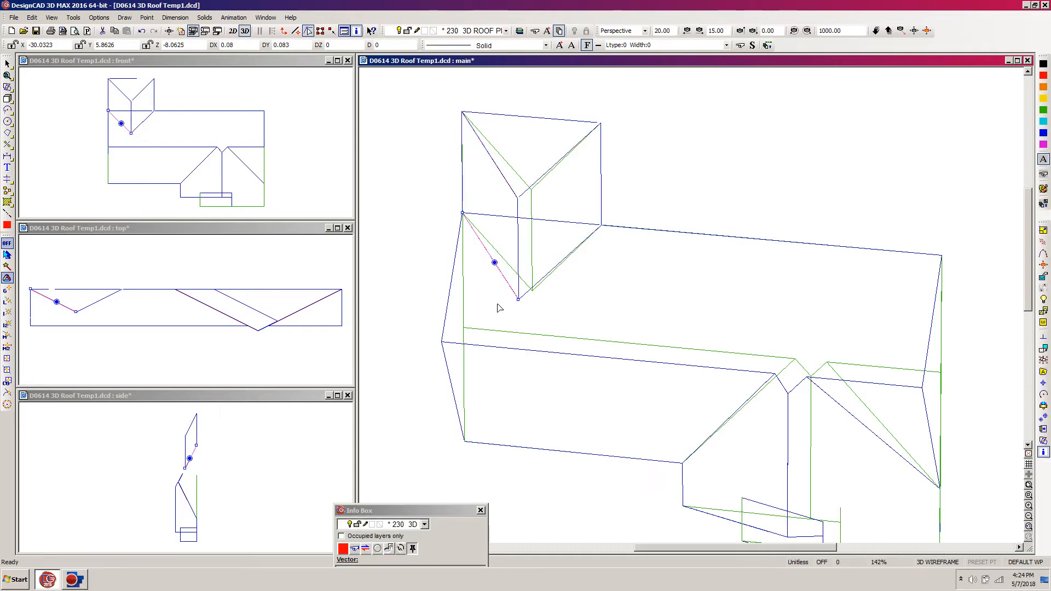
{"action": "left_click", "coordinate": [595, 322]}
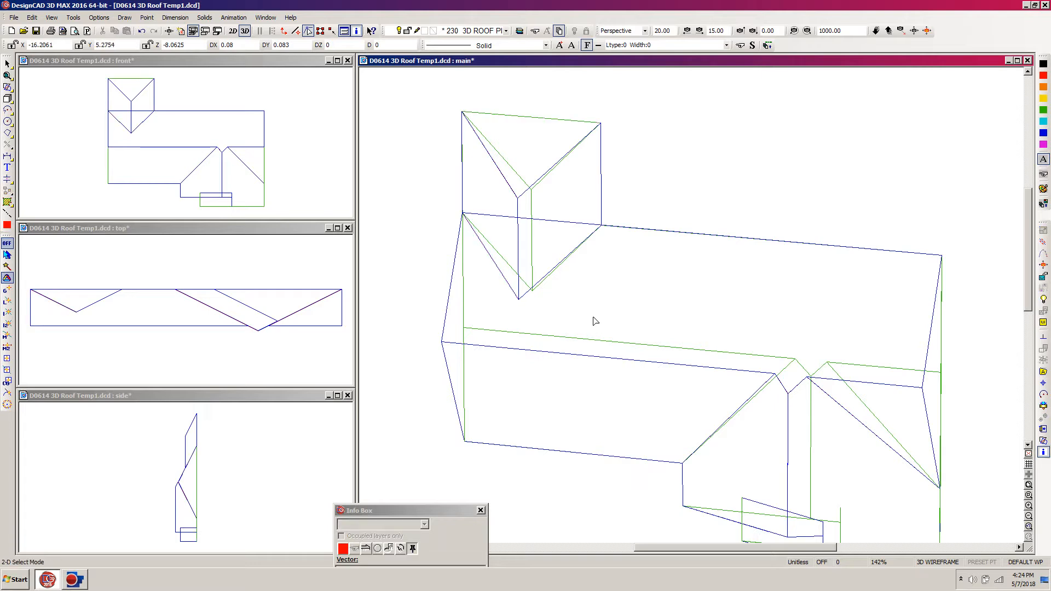
Render the whole roof with Gouraud (Medium quality) shading to check it, and return all views to wireframe
{"action": "scroll", "coordinate": [825, 300], "scroll_direction": "down", "scroll_amount": 3}
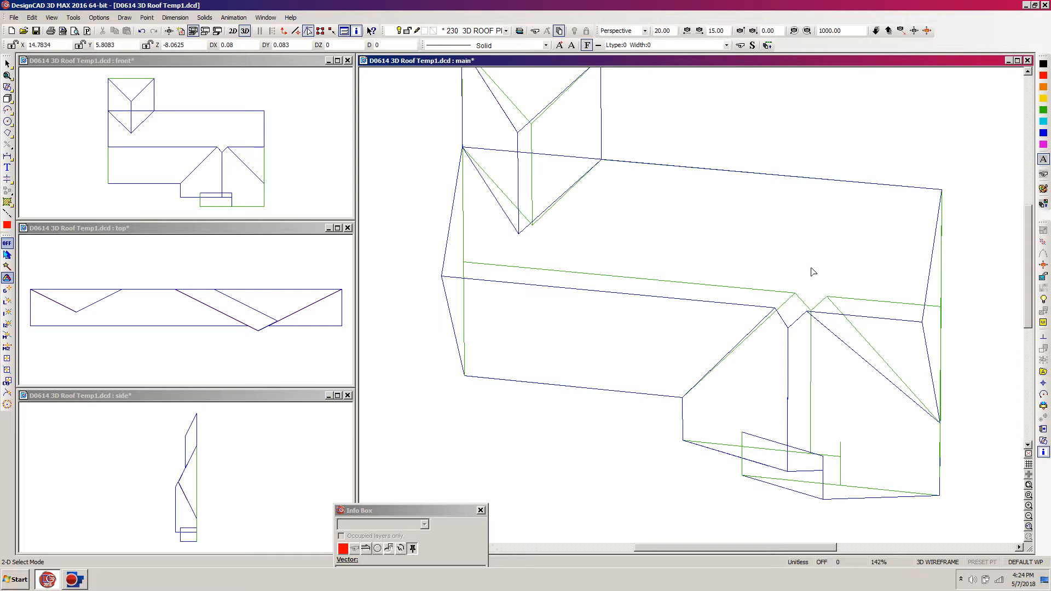
{"action": "scroll", "coordinate": [742, 280], "scroll_direction": "down", "scroll_amount": 2}
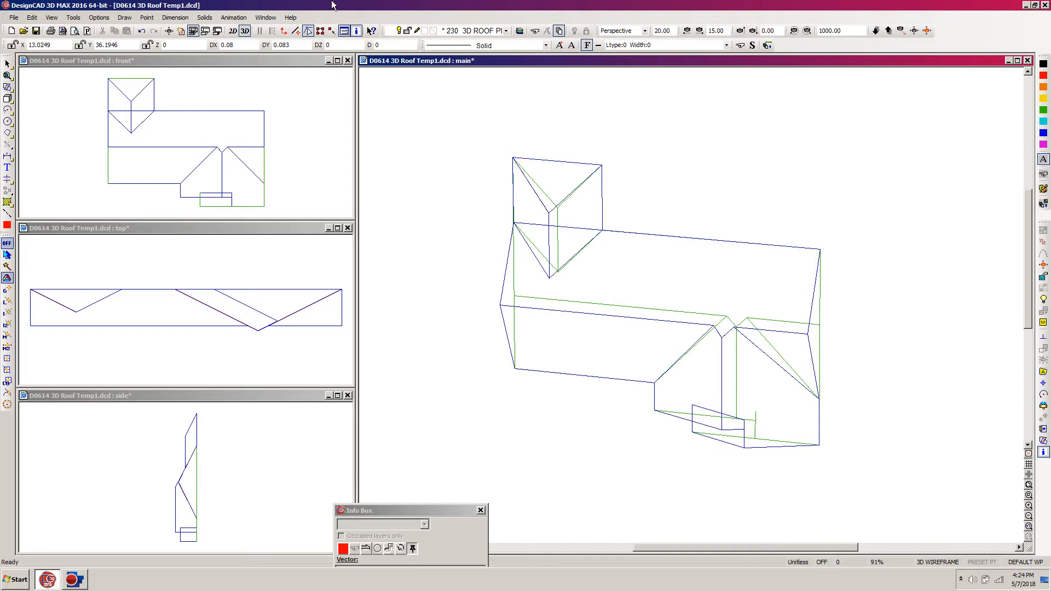
{"action": "left_click", "coordinate": [217, 31]}
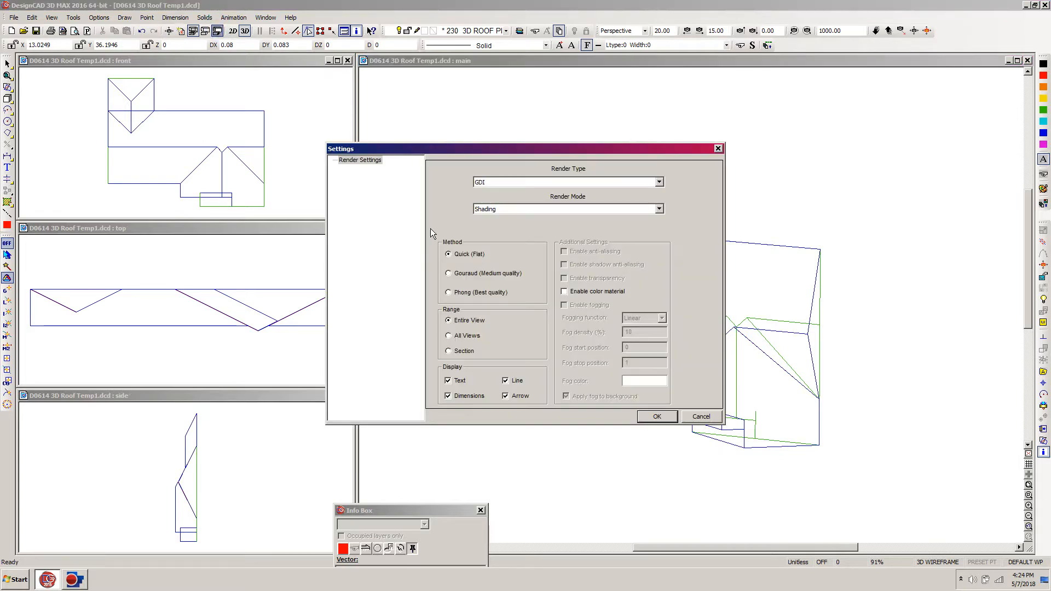
{"action": "left_click", "coordinate": [448, 274]}
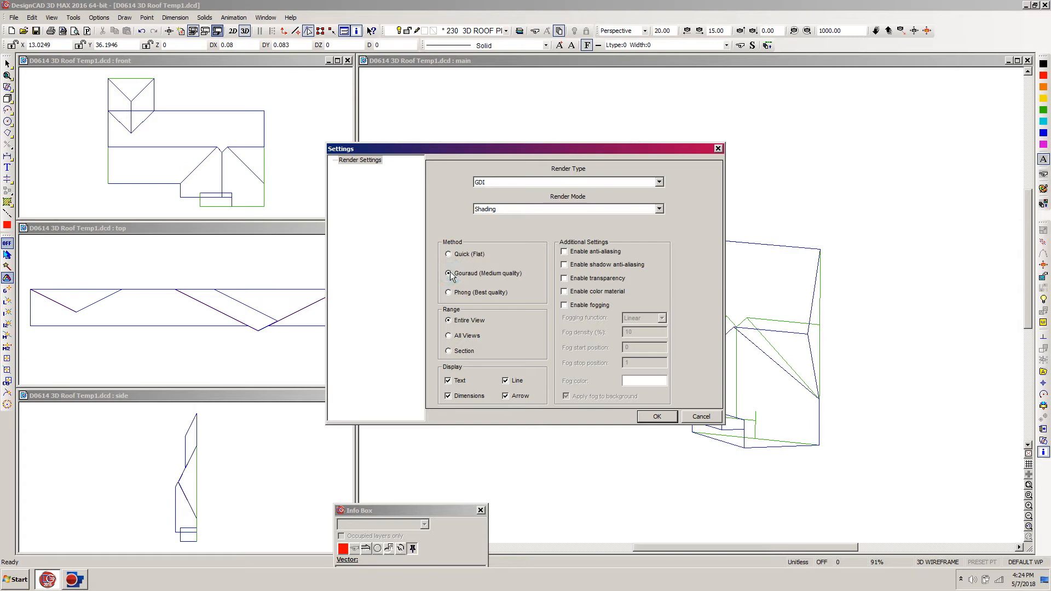
{"action": "left_click", "coordinate": [657, 417]}
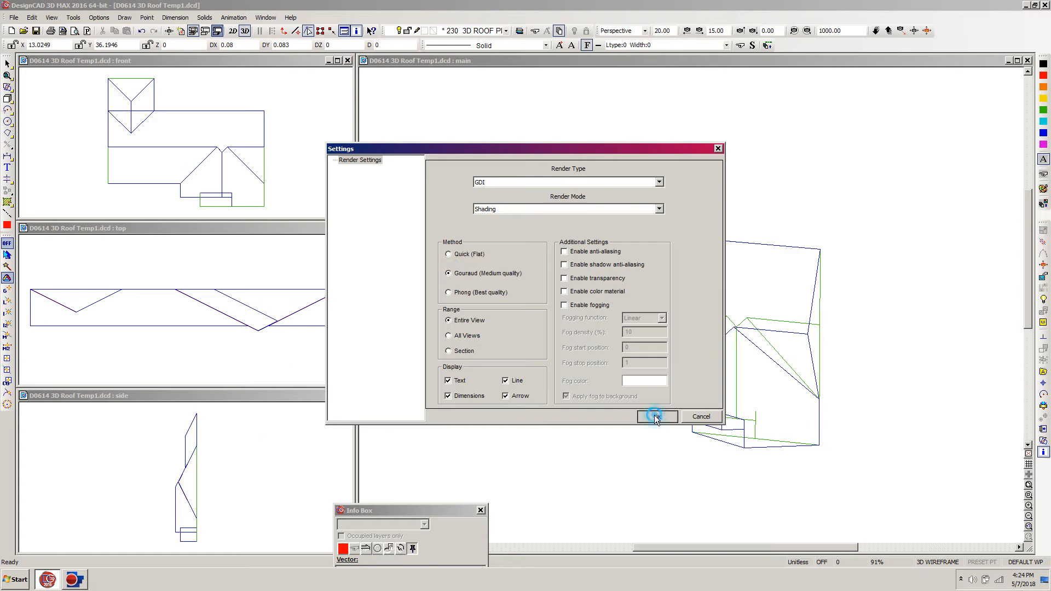
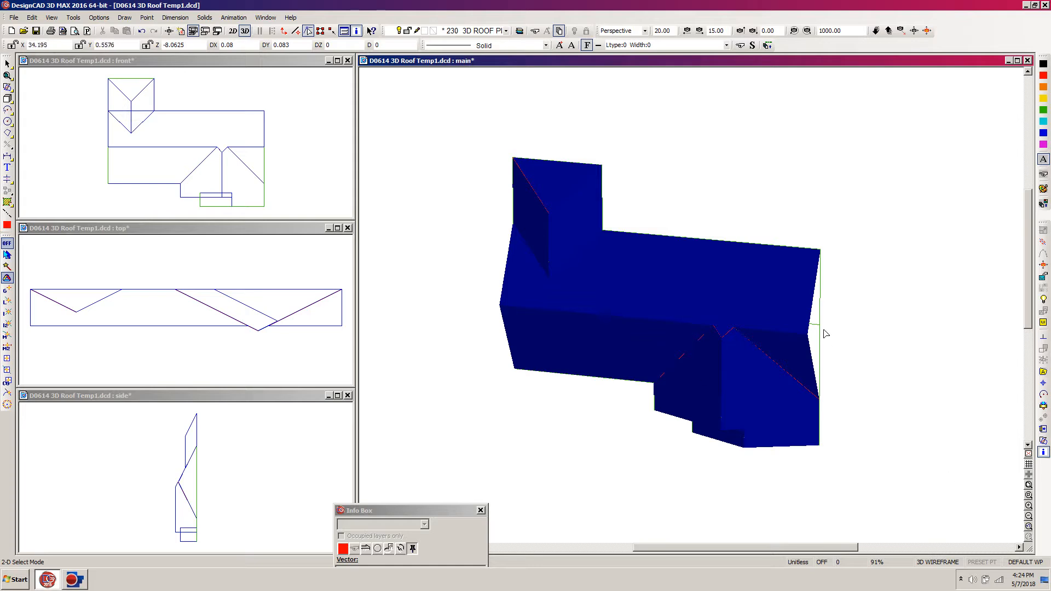
{"action": "left_click", "coordinate": [193, 31]}
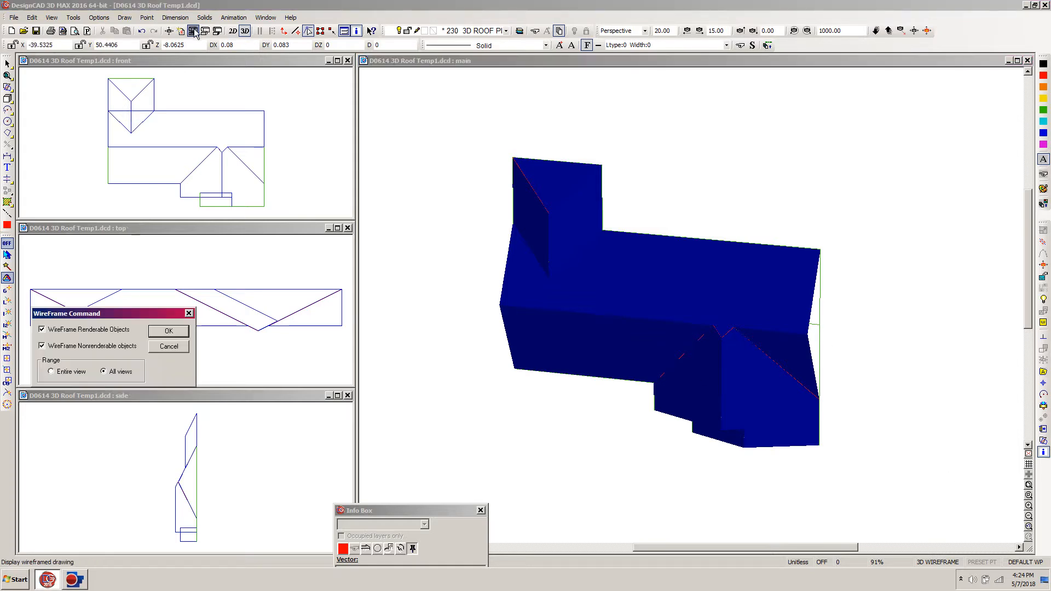
Set the selection filter to pick by colour only red (255, 0, 0) and green (47, 187, 0) entities
{"action": "left_click", "coordinate": [1043, 406]}
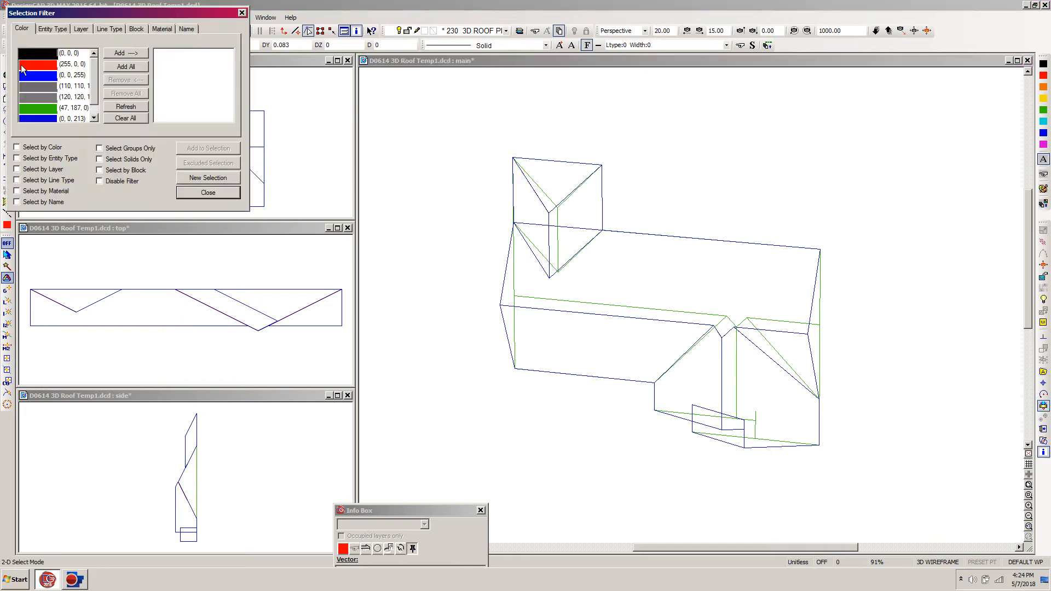
{"action": "left_click", "coordinate": [39, 65]}
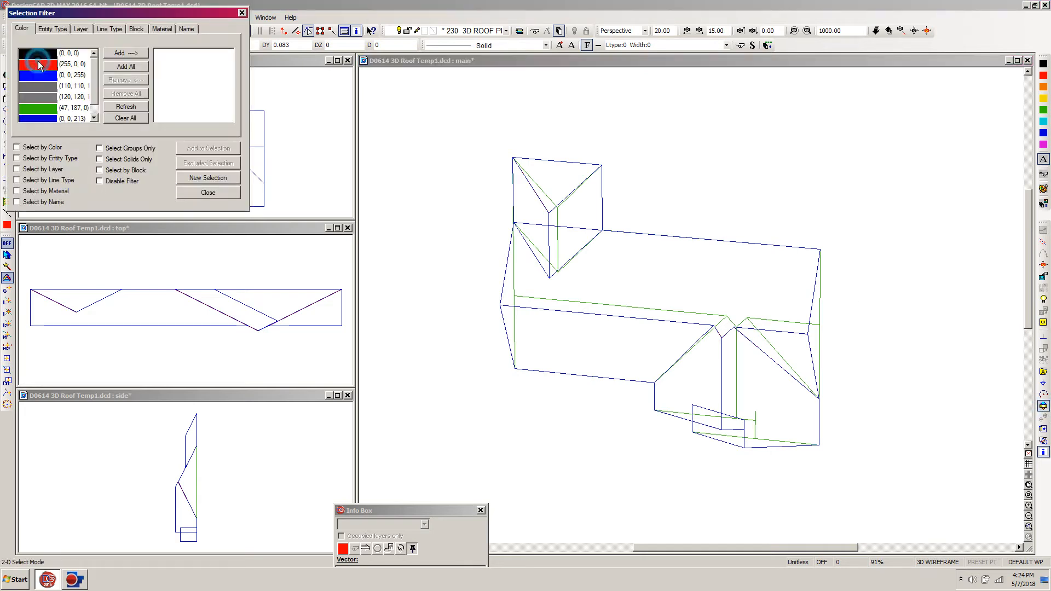
{"action": "left_click", "coordinate": [119, 53]}
{"action": "left_click", "coordinate": [34, 115]}
{"action": "left_click", "coordinate": [119, 53]}
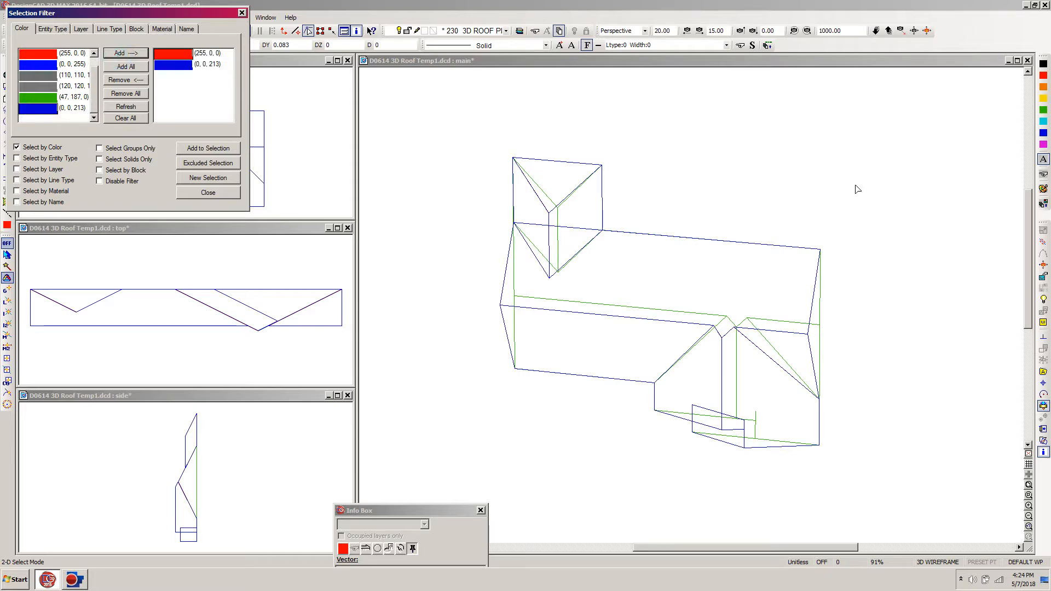
{"action": "left_click", "coordinate": [170, 66]}
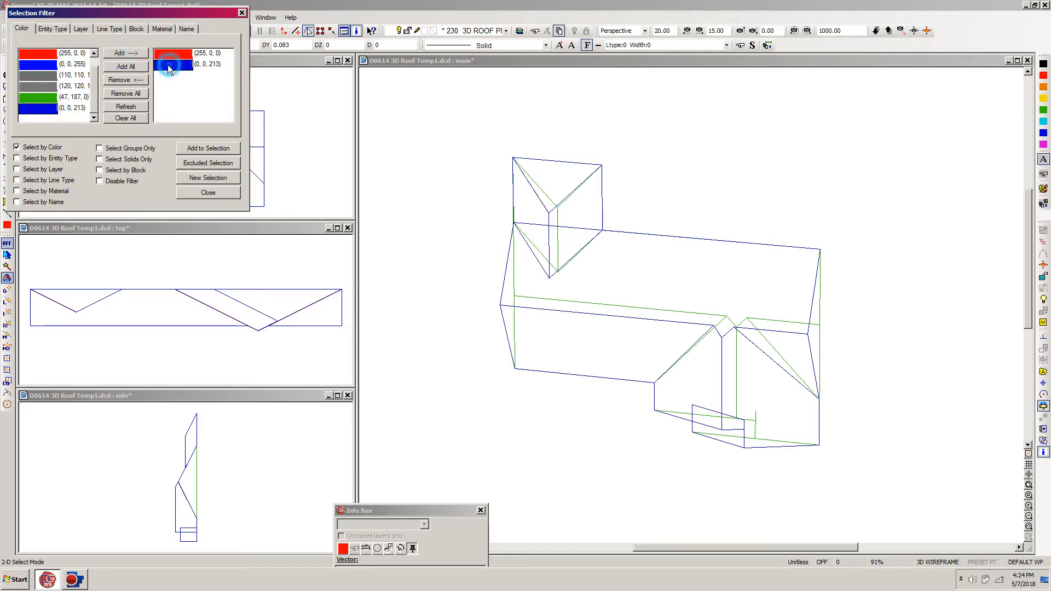
{"action": "left_click", "coordinate": [131, 80]}
{"action": "left_click", "coordinate": [51, 99]}
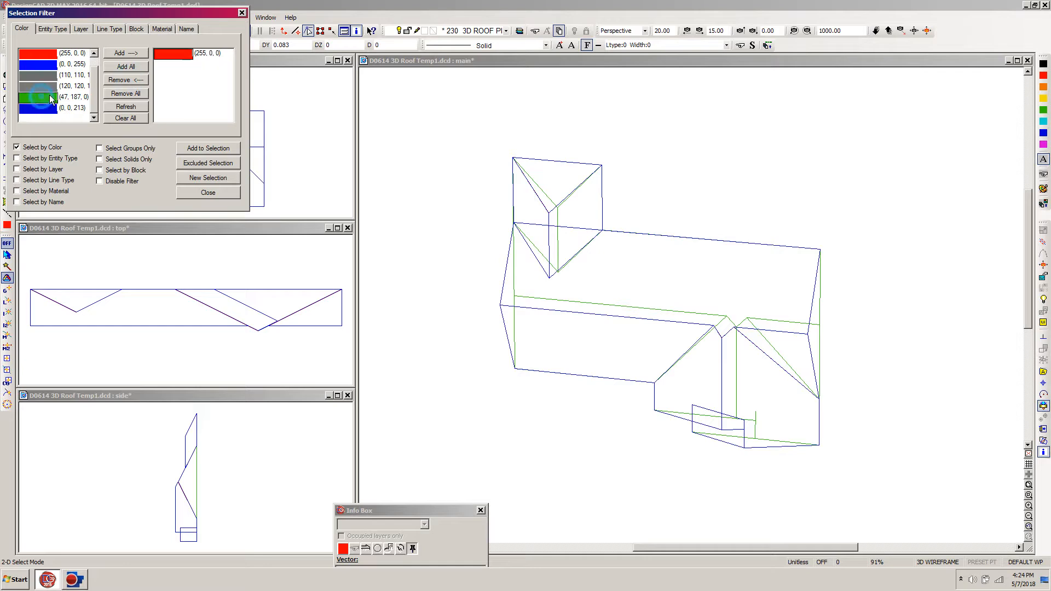
{"action": "left_click", "coordinate": [125, 53]}
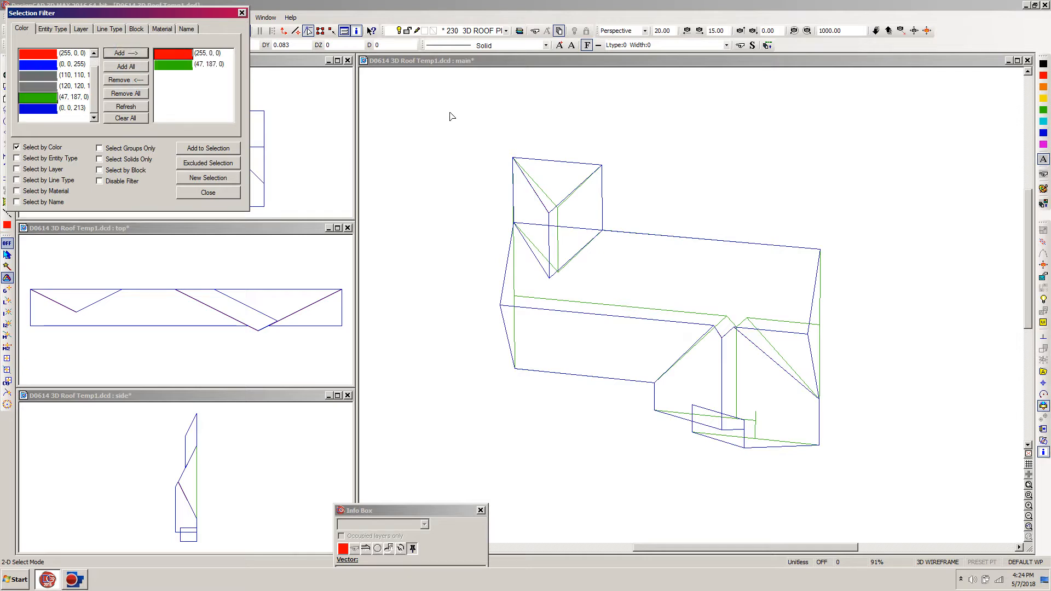
Delete all red and green construction lines across the whole roof and close the selection filter
{"action": "left_click_drag", "start_coordinate": [429, 110], "coordinate": [890, 465]}
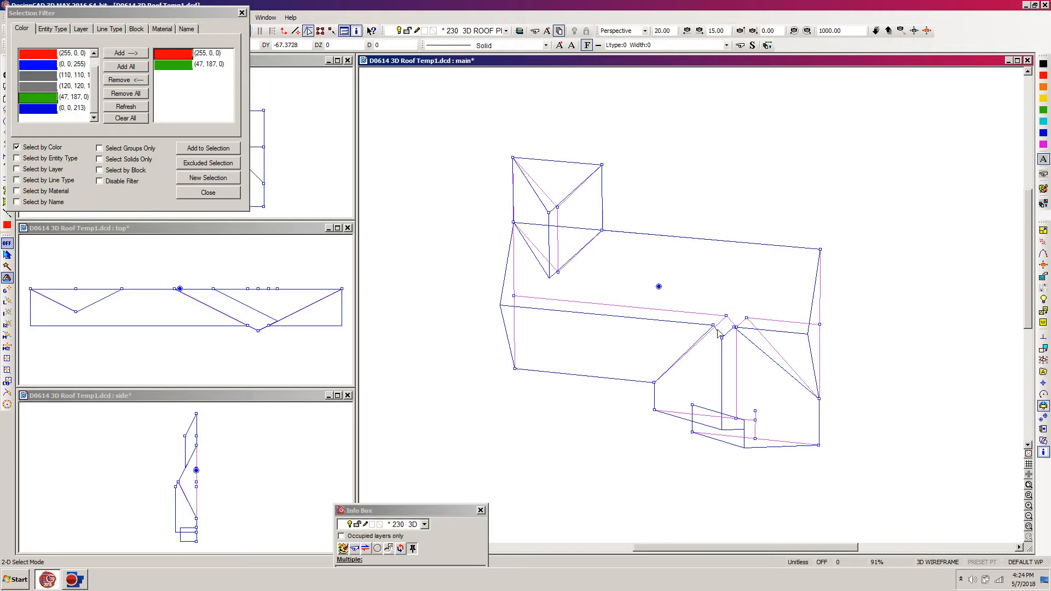
{"action": "left_click", "coordinate": [712, 285]}
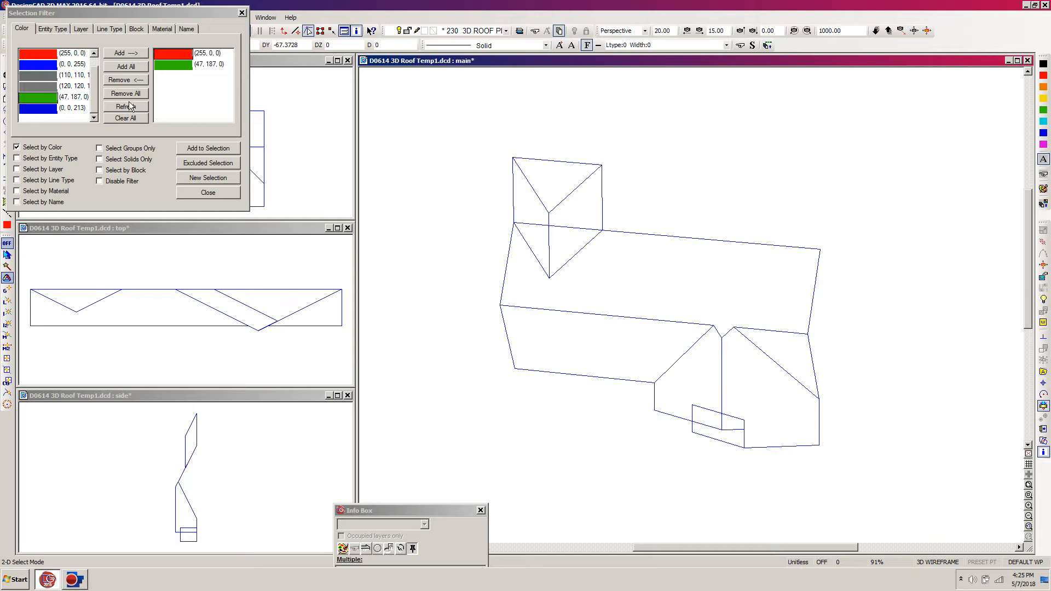
{"action": "left_click", "coordinate": [201, 191]}
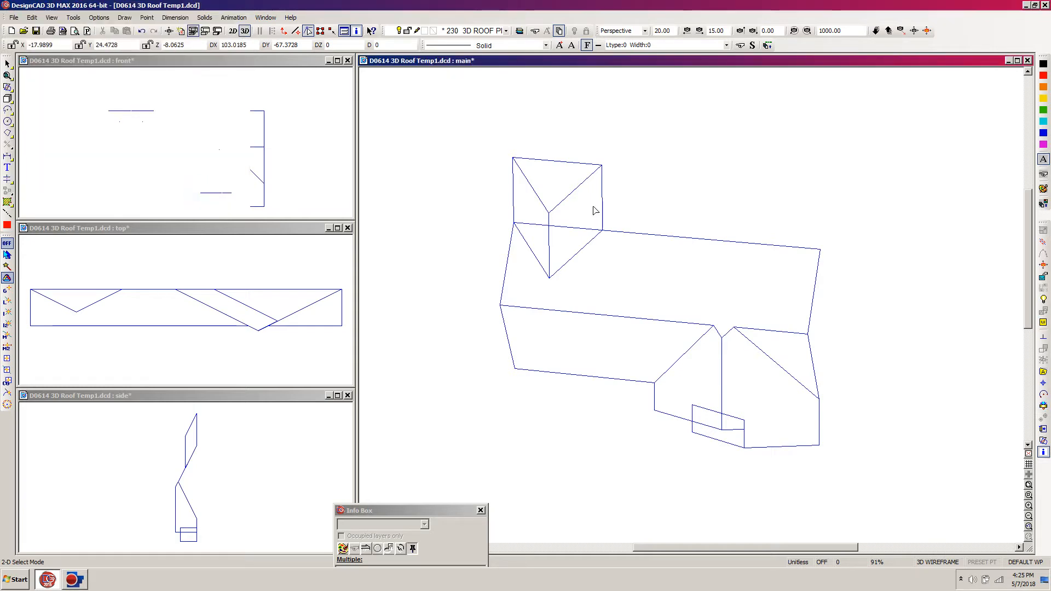
Notch the main roof's back plane around the upper-left wing by adding points at the wing's right eave corner and the valley point
{"action": "left_click", "coordinate": [741, 242]}
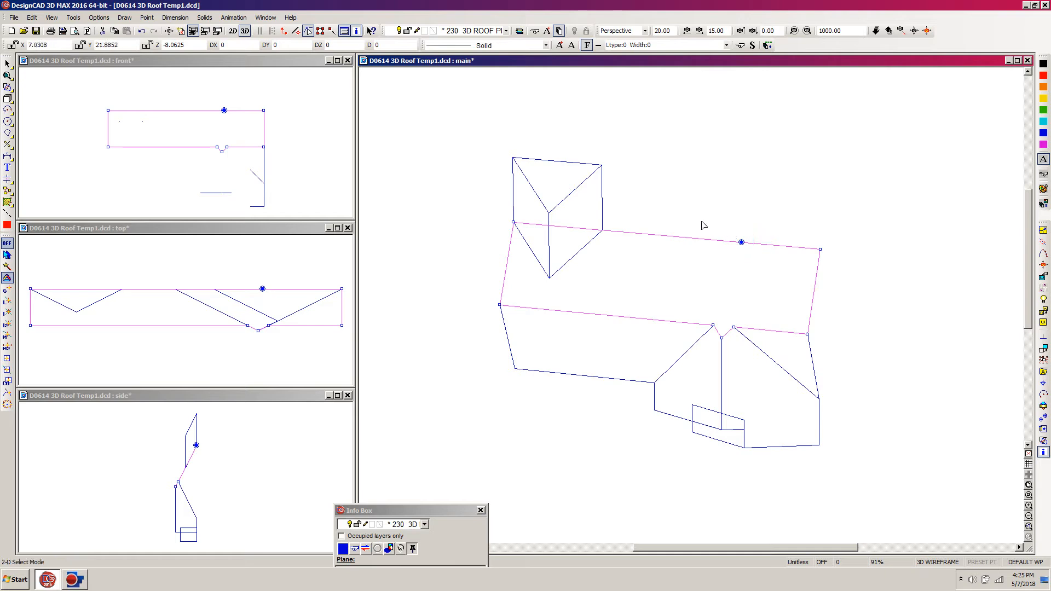
{"action": "left_click", "coordinate": [646, 234]}
{"action": "left_click", "coordinate": [600, 232]}
{"action": "left_click", "coordinate": [567, 226]}
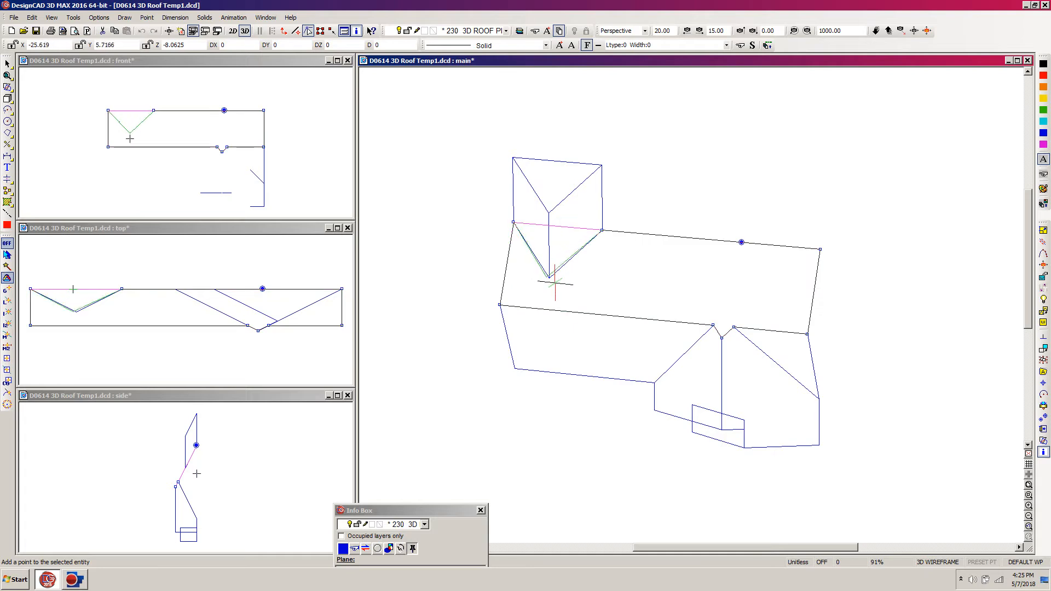
{"action": "left_click", "coordinate": [549, 277]}
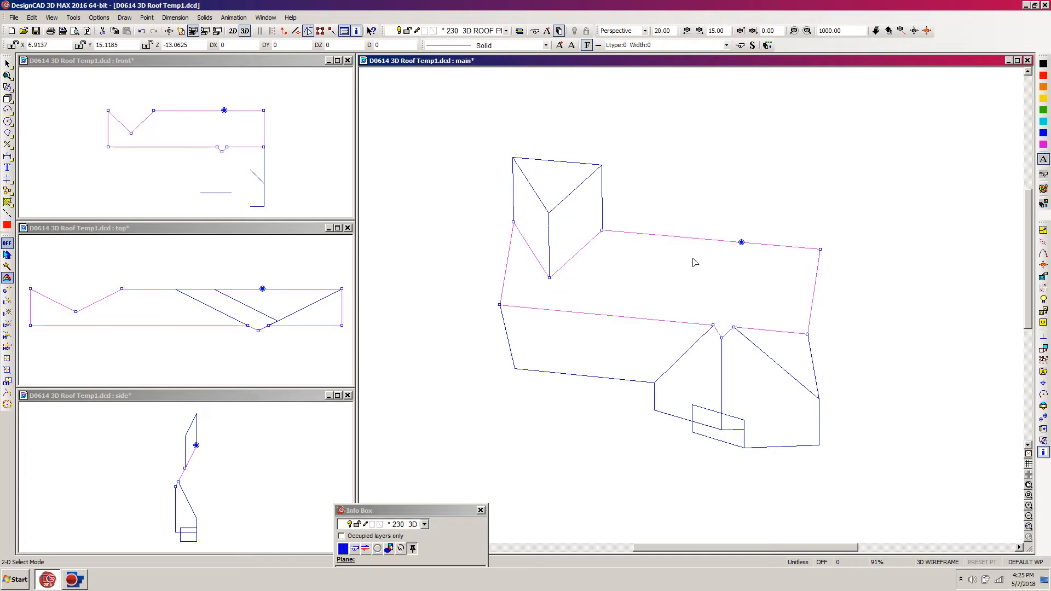
{"action": "key", "text": "Escape"}
{"action": "left_click", "coordinate": [692, 238]}
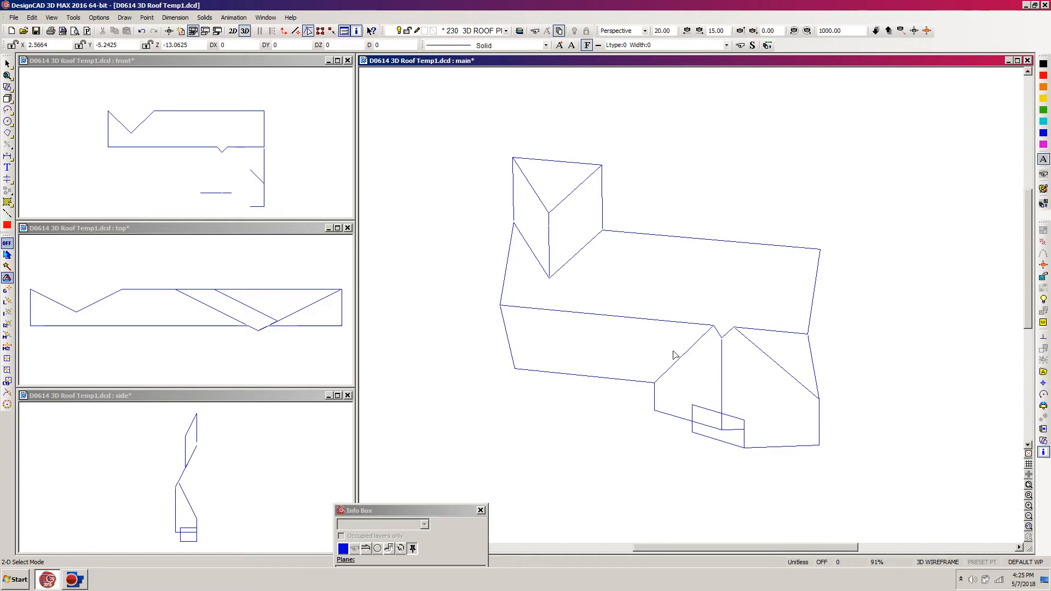
Make layer 201 MFLR WALLS visible, editable and current
{"action": "key", "text": "l"}
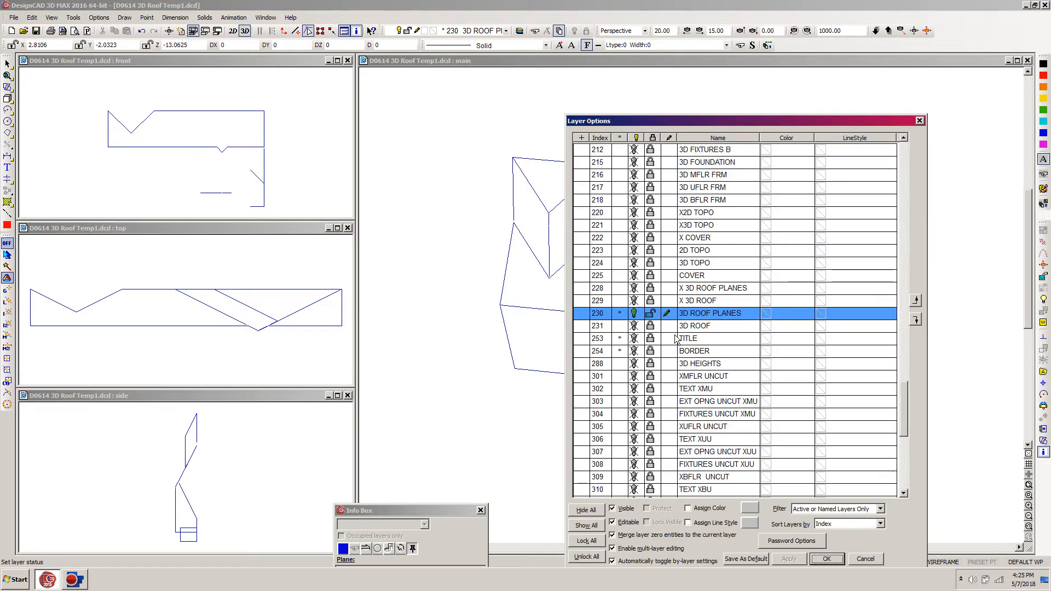
{"action": "scroll", "coordinate": [909, 385], "scroll_direction": "up", "scroll_amount": 7}
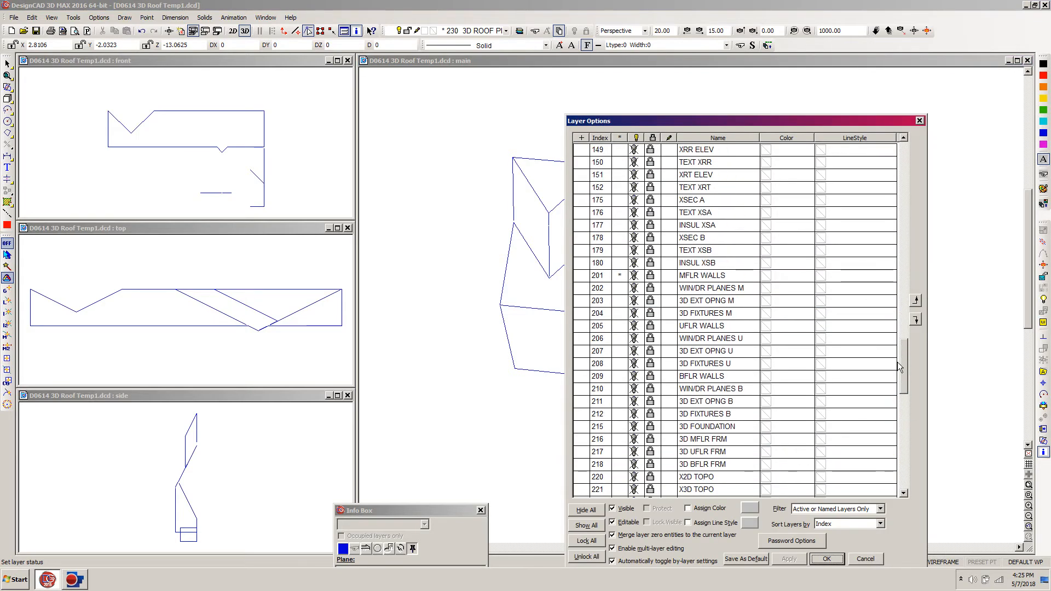
{"action": "left_click", "coordinate": [669, 280]}
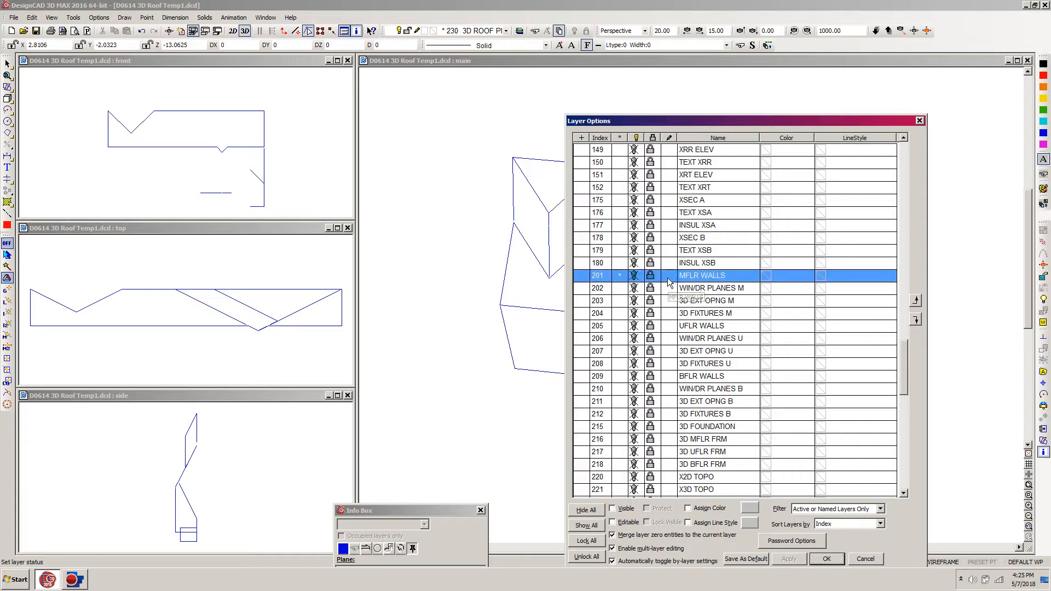
{"action": "left_click", "coordinate": [668, 279]}
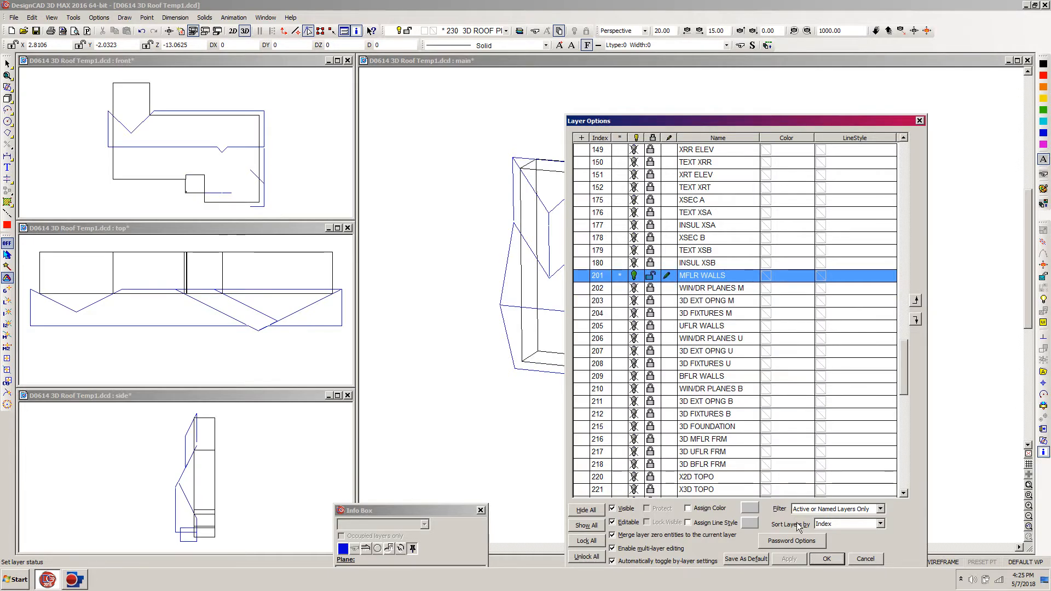
{"action": "left_click", "coordinate": [828, 557]}
{"action": "left_click", "coordinate": [827, 557]}
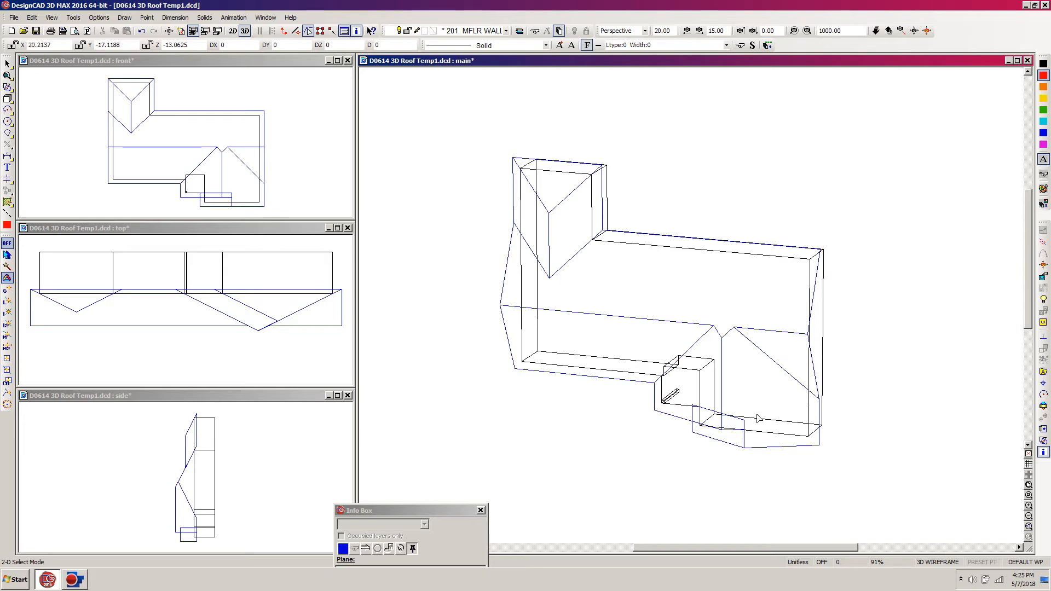
Draw a black plane from the projecting front wall's two upper corners to points offset by 0, 0, -12
{"action": "key", "text": "w"}
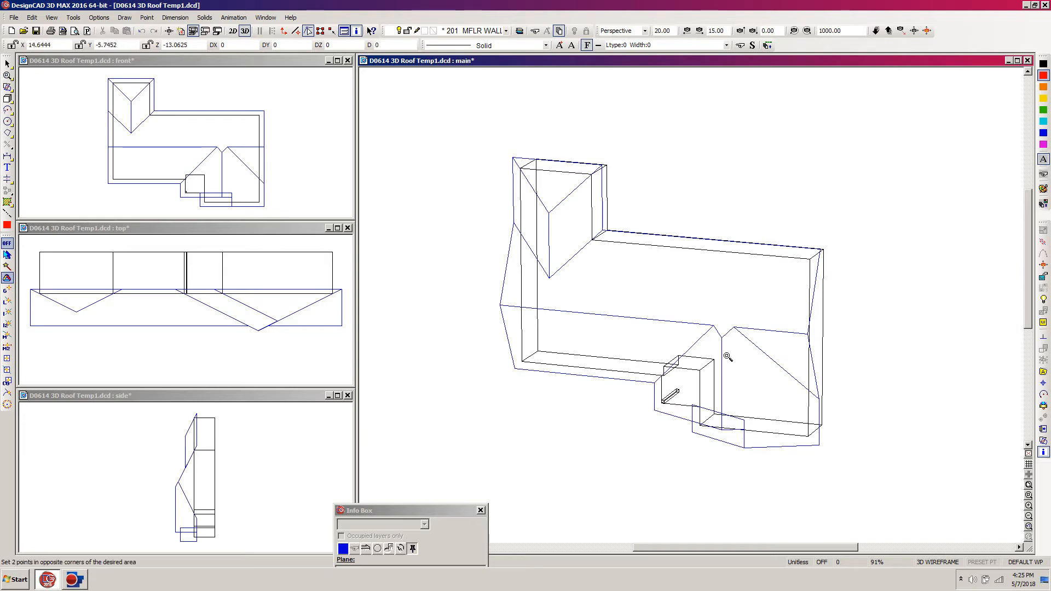
{"action": "left_click", "coordinate": [630, 340]}
{"action": "left_click", "coordinate": [878, 473]}
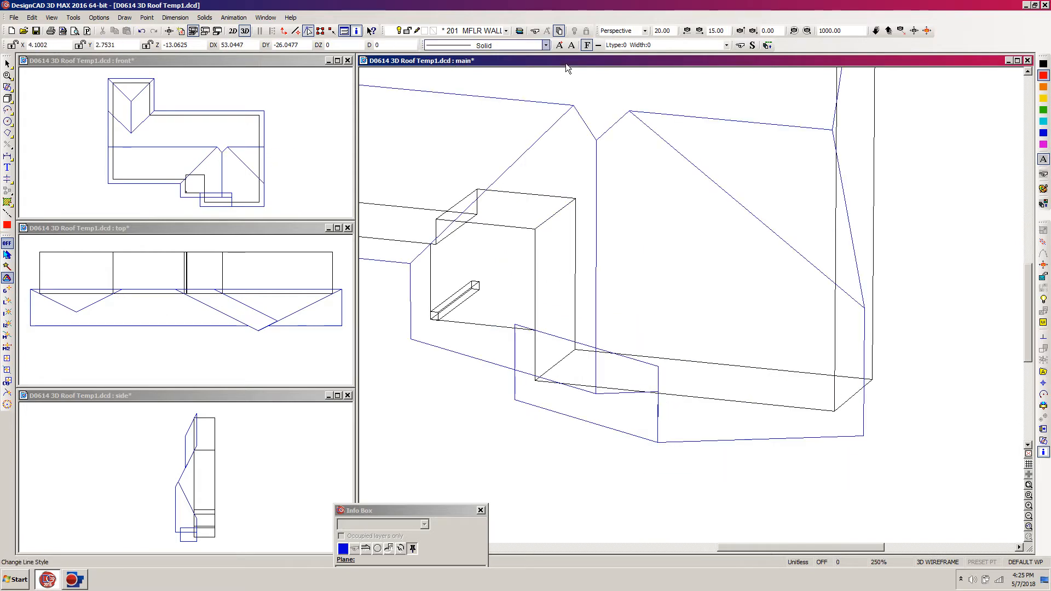
{"action": "left_click", "coordinate": [1043, 64]}
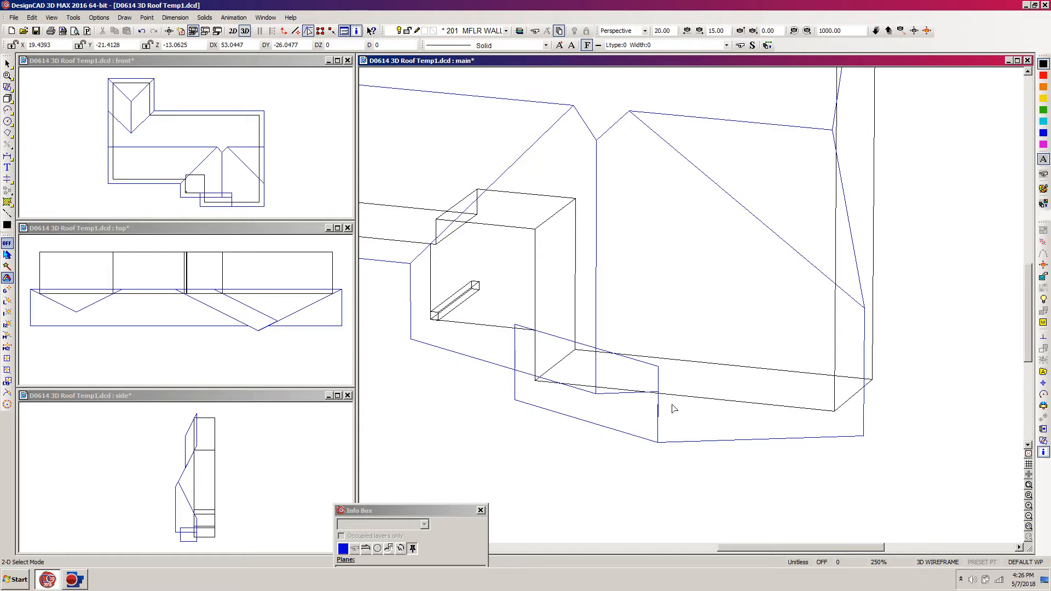
{"action": "key", "text": "p"}
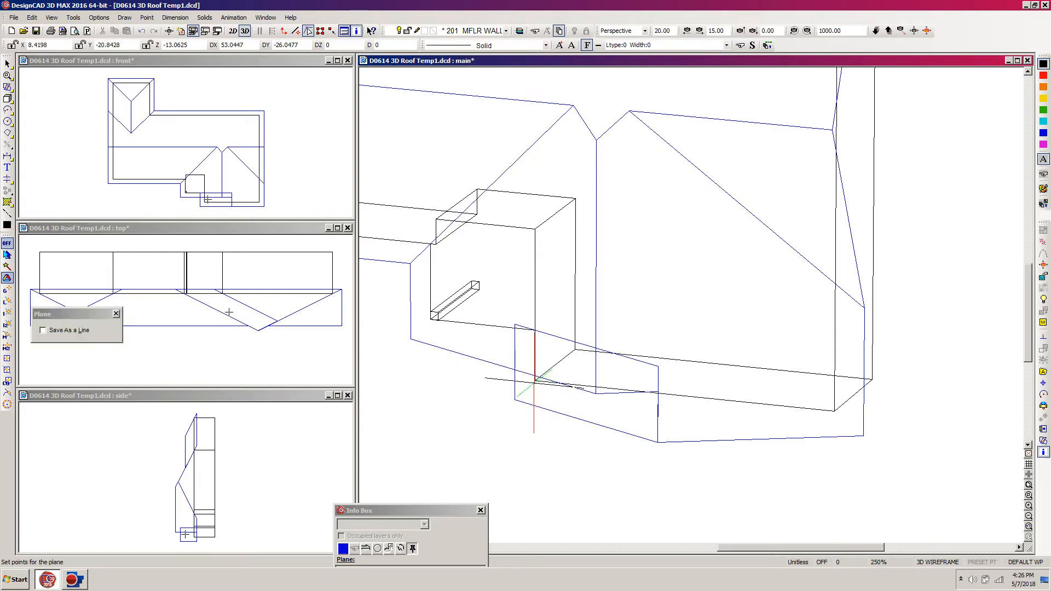
{"action": "left_click", "coordinate": [535, 380]}
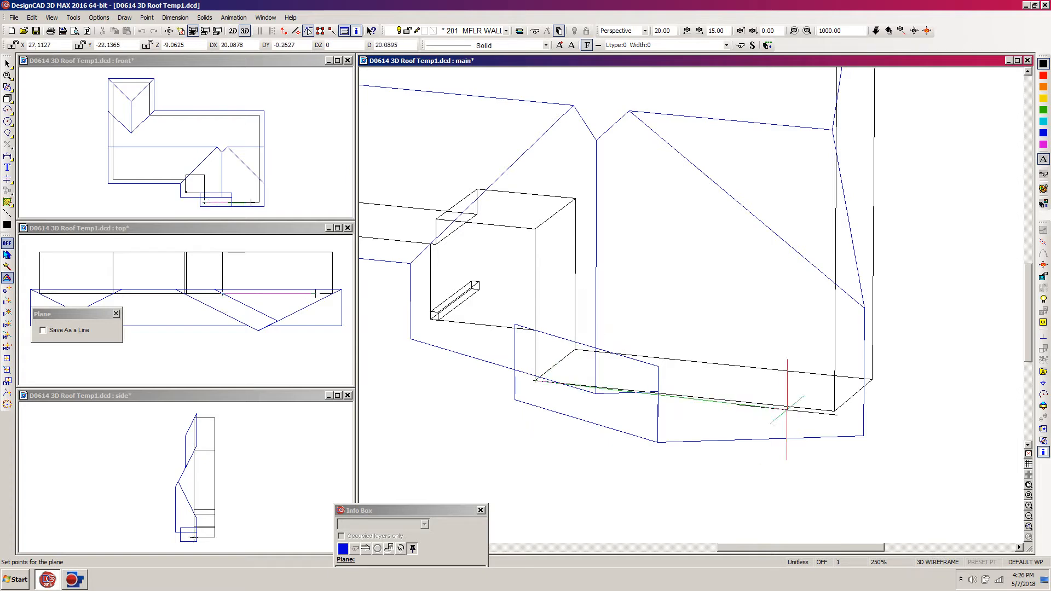
{"action": "left_click", "coordinate": [832, 410]}
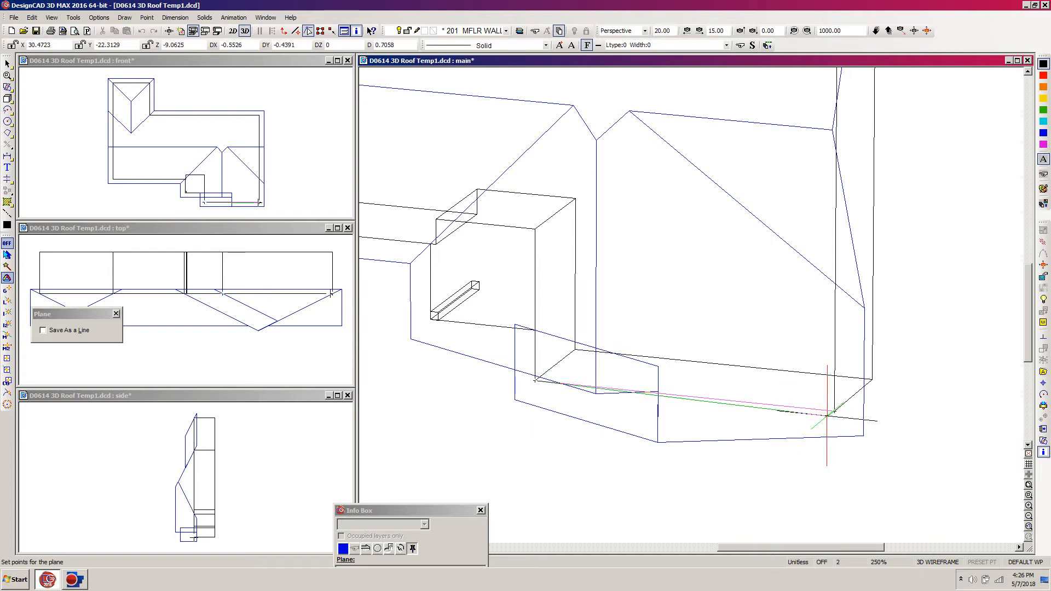
{"action": "key", "text": "apostrophe"}
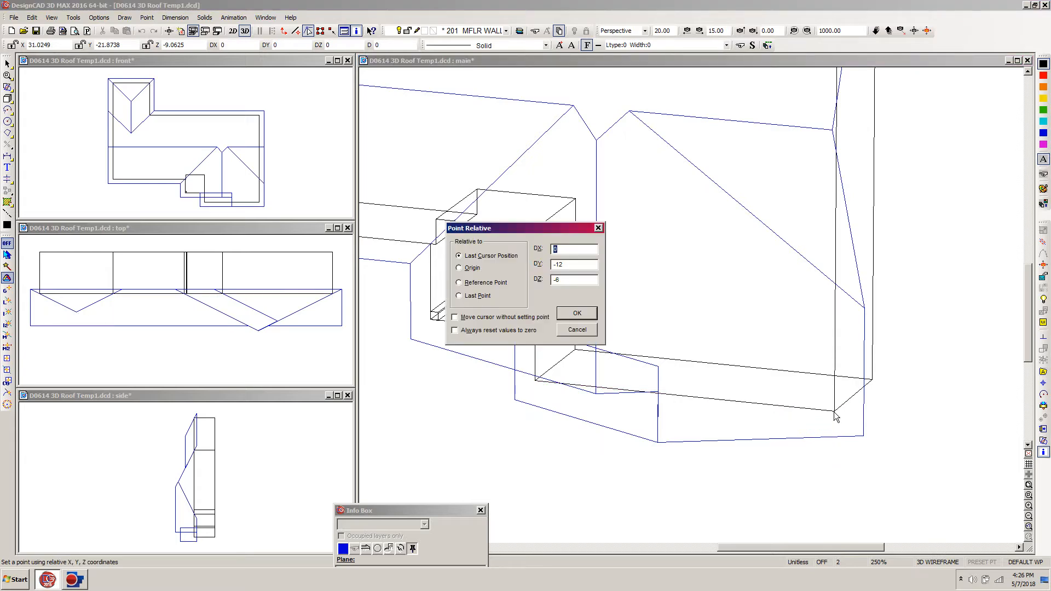
{"action": "key", "text": "Tab"}
{"action": "type", "text": "0"}
{"action": "key", "text": "Return"}
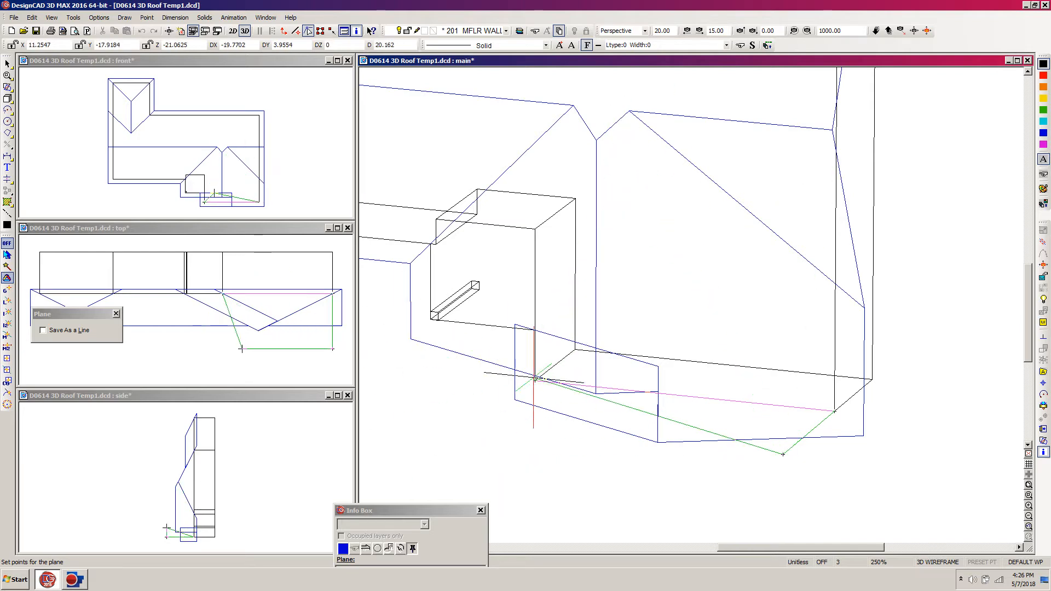
{"action": "key", "text": "period"}
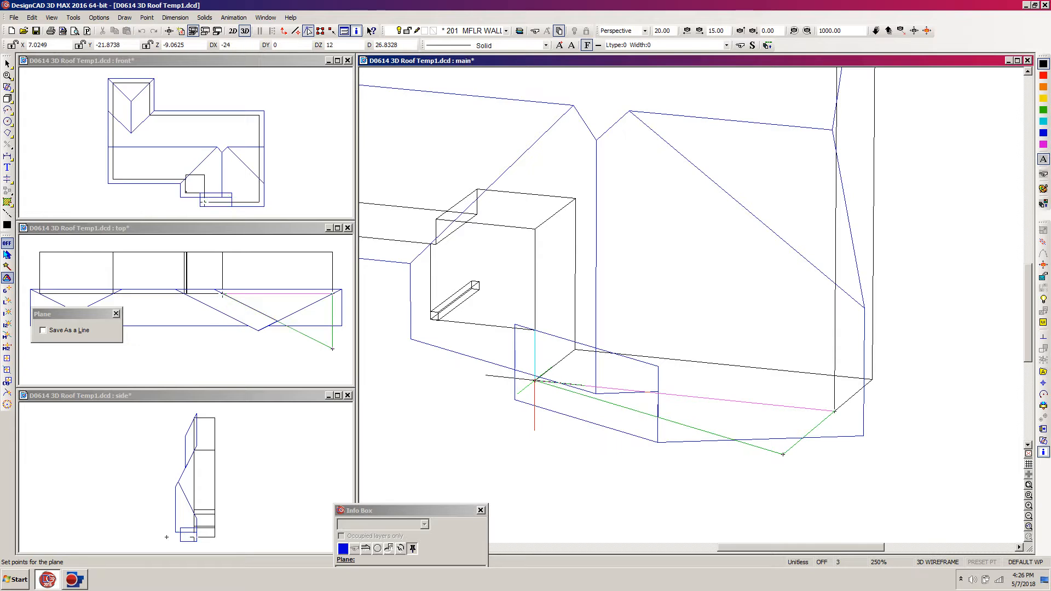
{"action": "key", "text": "space"}
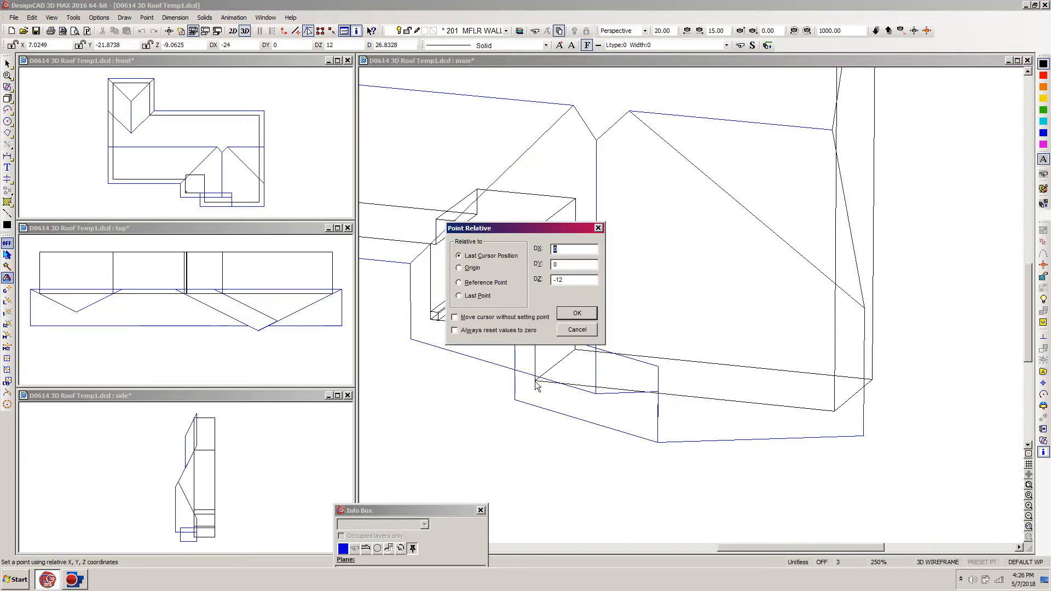
{"action": "key", "text": "Return"}
{"action": "key", "text": "Return"}
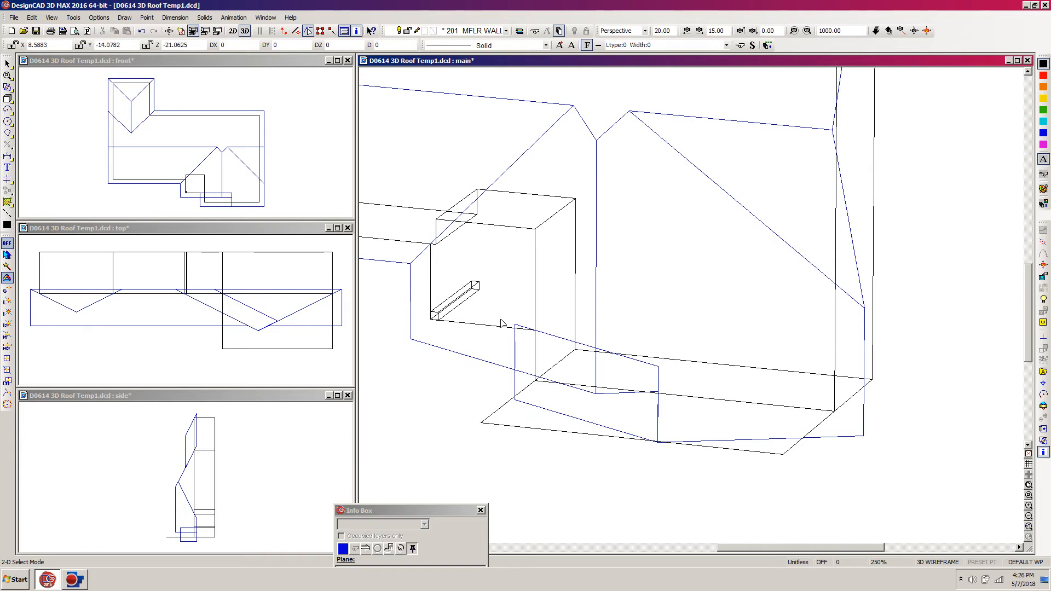
Copy the new plane from the projecting front wall's corner to the outer corner of the recessed front wall
{"action": "left_click", "coordinate": [535, 381]}
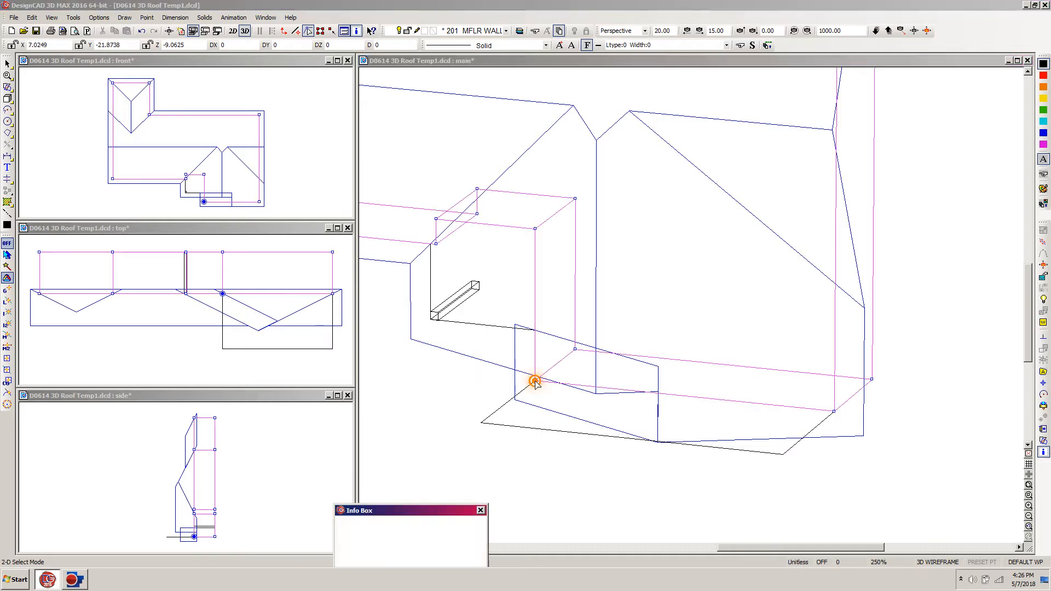
{"action": "left_click", "coordinate": [539, 389]}
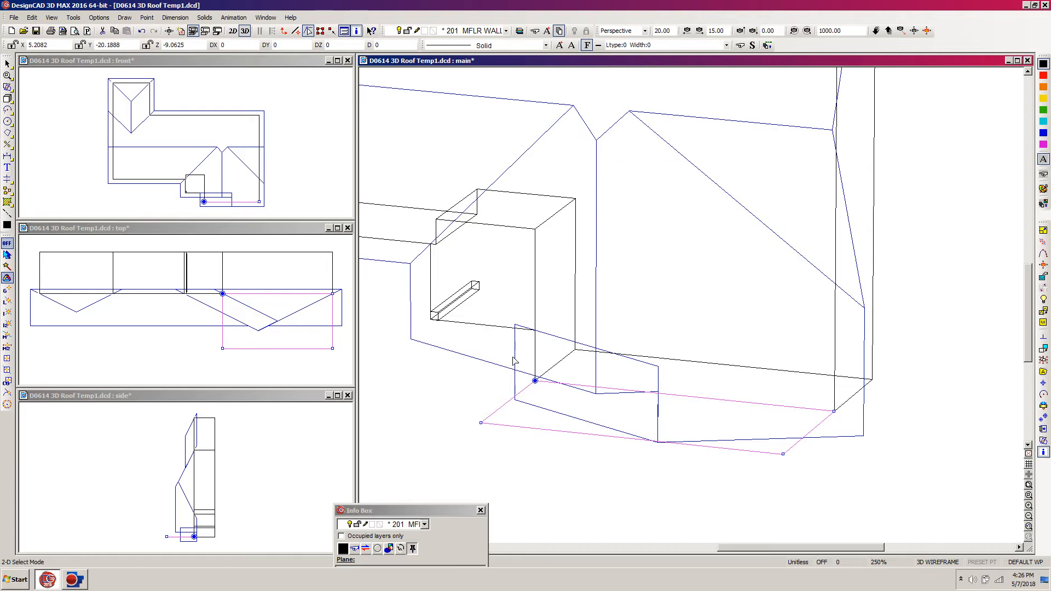
{"action": "key", "text": "k"}
{"action": "right_click", "coordinate": [430, 319]}
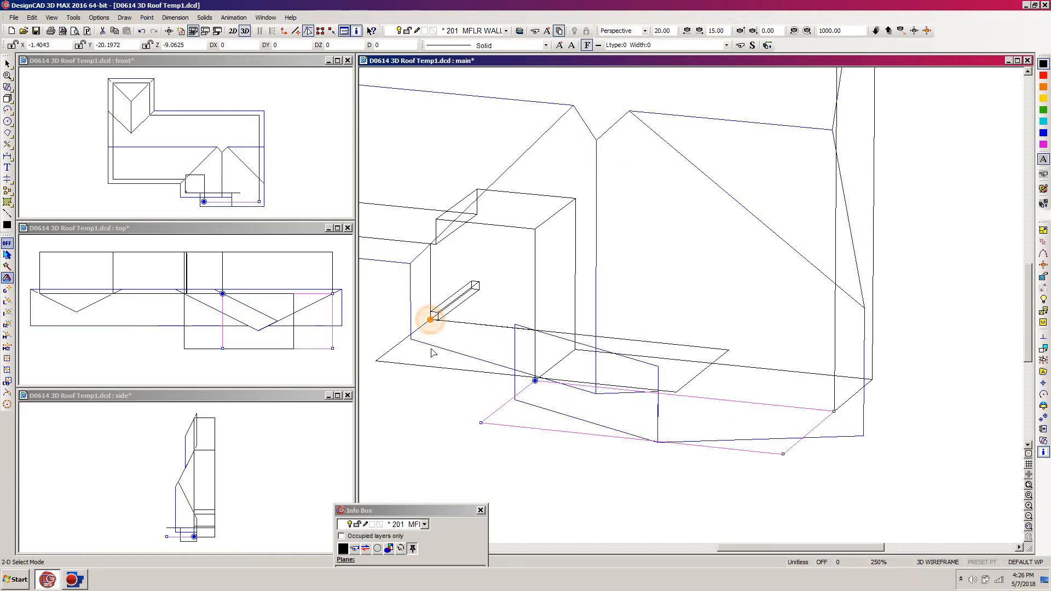
{"action": "left_click", "coordinate": [459, 370]}
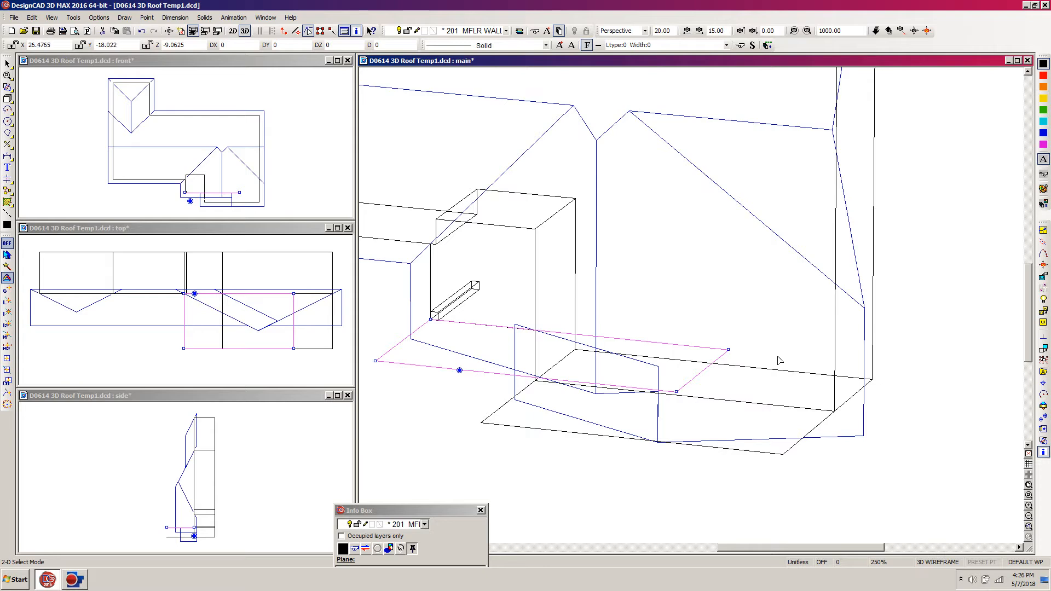
{"action": "key", "text": "Escape"}
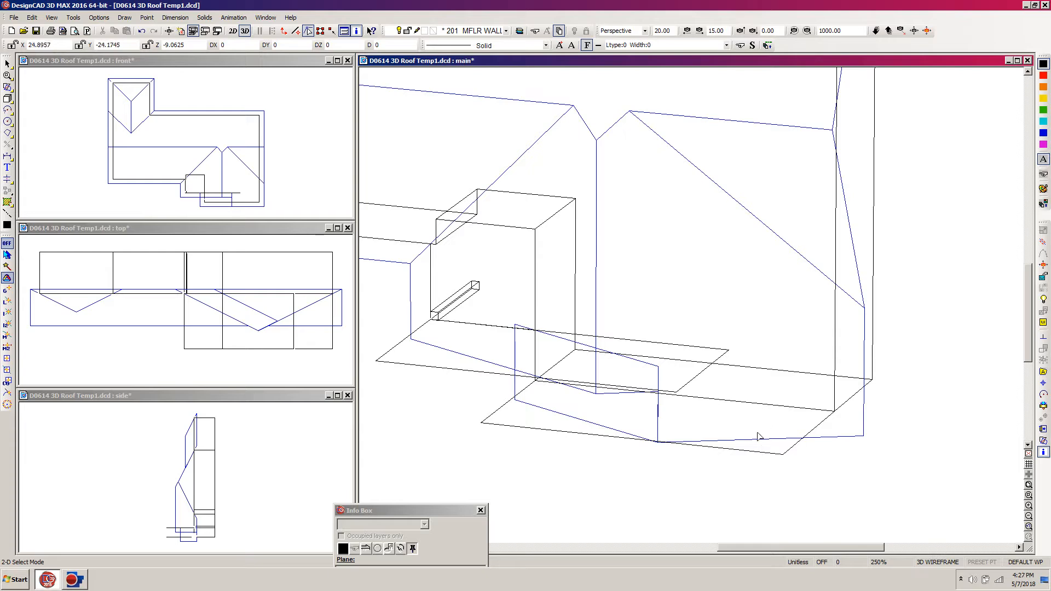
Create red surface intersection lines between the projecting wall's plane and both slopes of the front gable roof
{"action": "left_click", "coordinate": [1044, 75]}
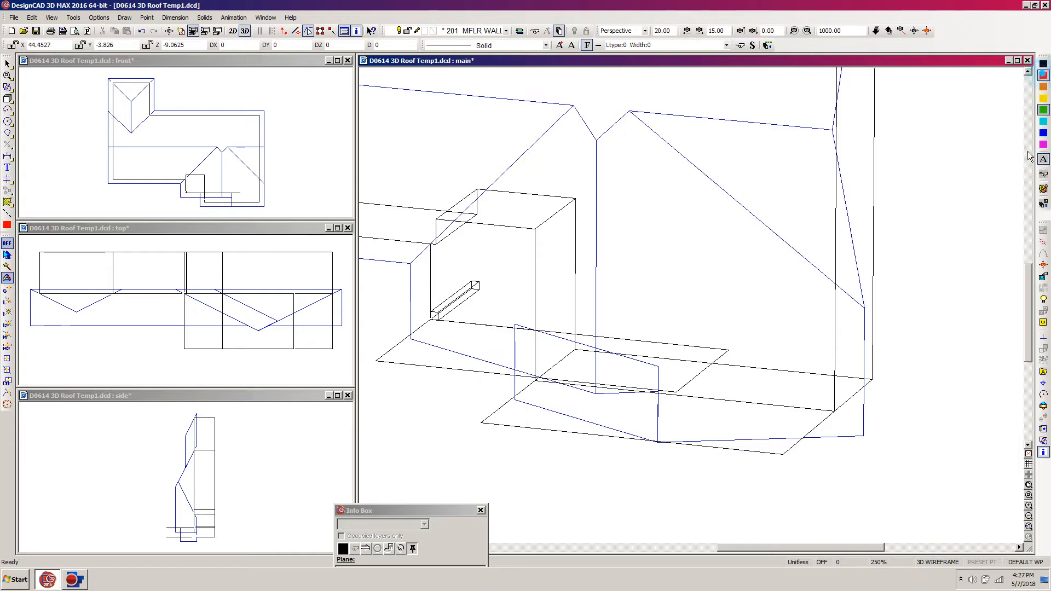
{"action": "left_click", "coordinate": [1043, 440]}
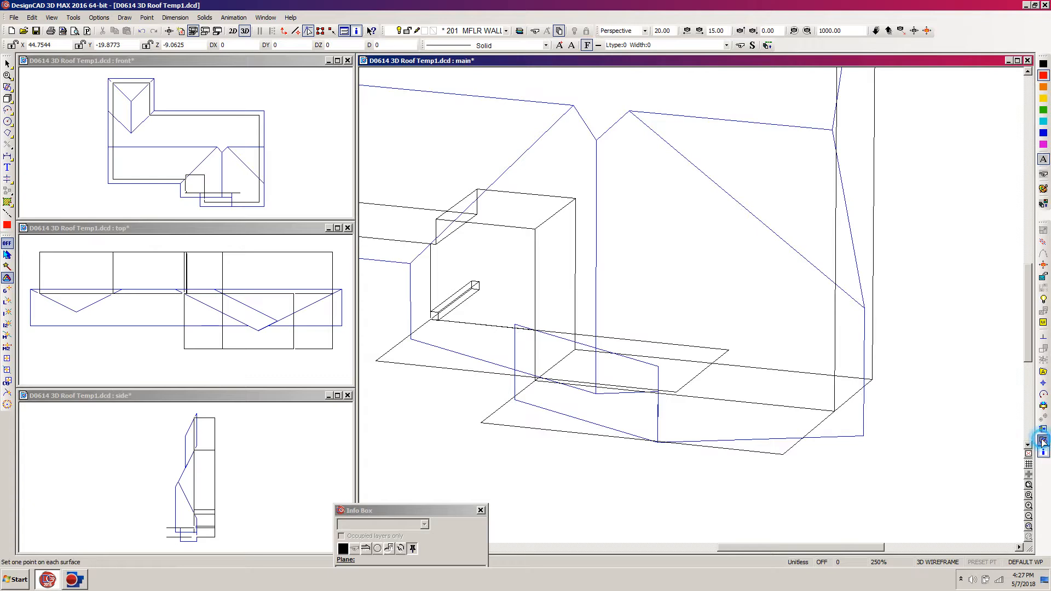
{"action": "left_click", "coordinate": [781, 453]}
{"action": "left_click", "coordinate": [831, 441]}
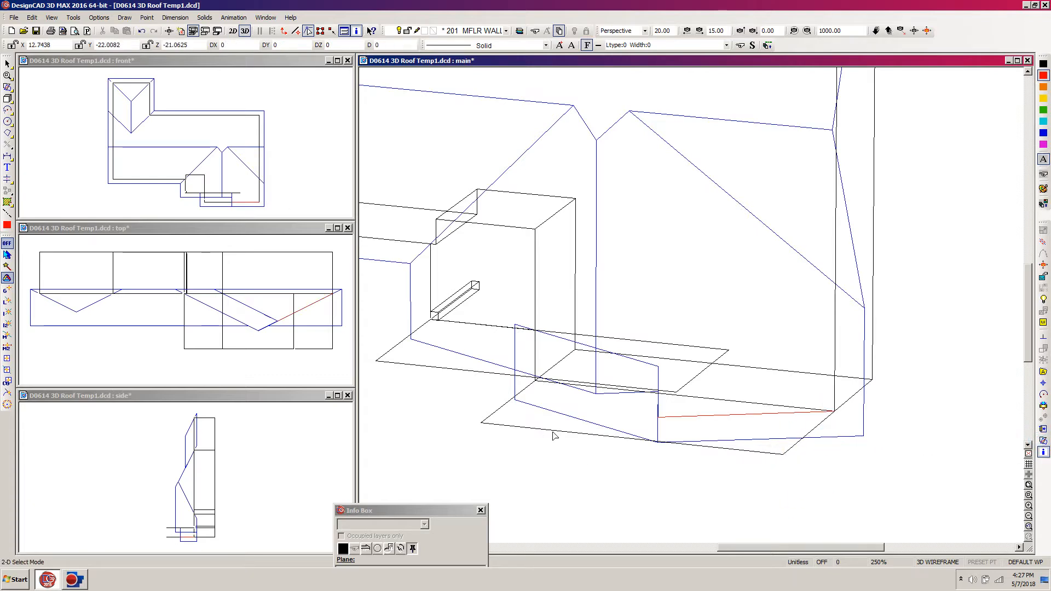
{"action": "key", "text": "Return"}
{"action": "left_click", "coordinate": [481, 423]}
{"action": "left_click", "coordinate": [608, 431]}
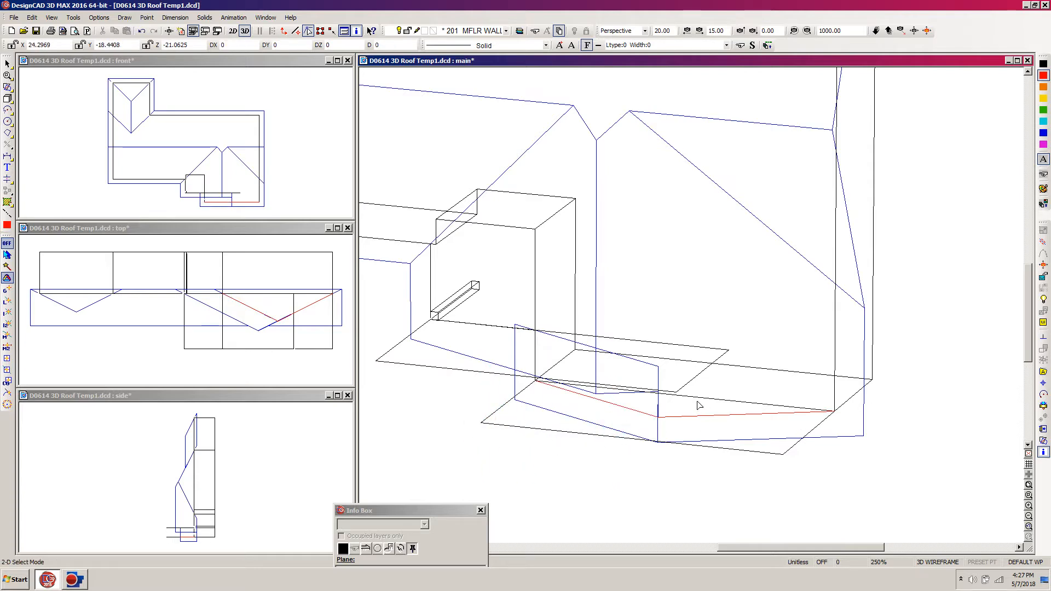
Create red surface intersection lines between the recessed wall's copied plane and both gable roof slopes
{"action": "key", "text": "Return"}
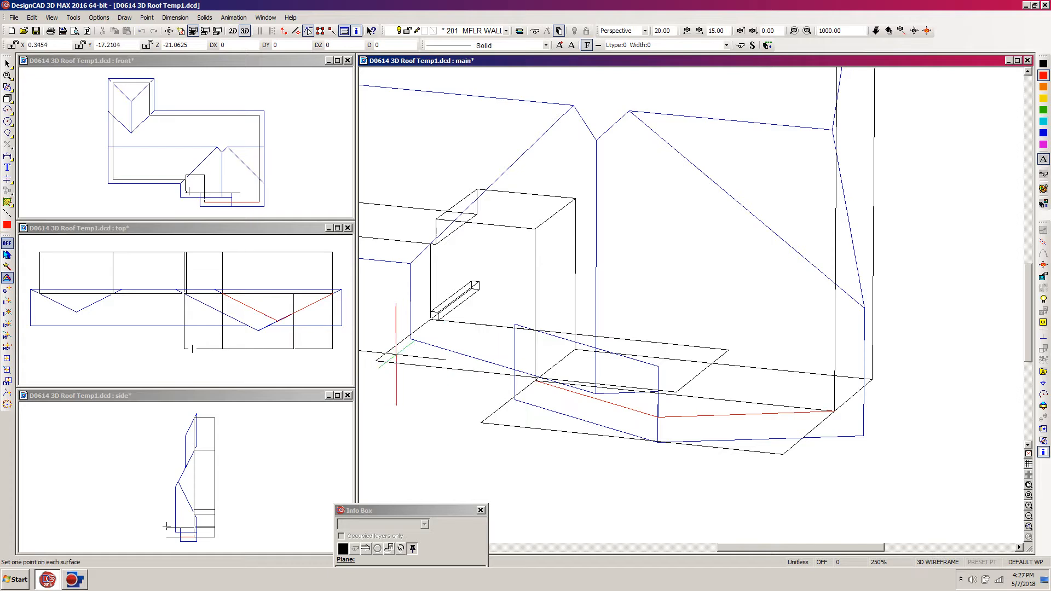
{"action": "left_click", "coordinate": [376, 360]}
{"action": "left_click", "coordinate": [427, 349]}
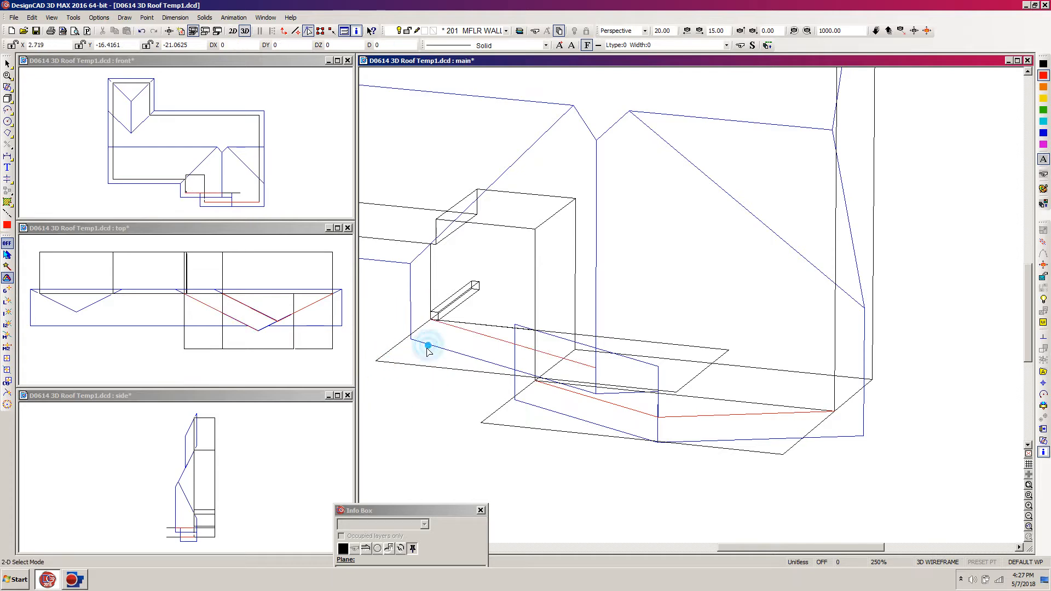
{"action": "key", "text": "Return"}
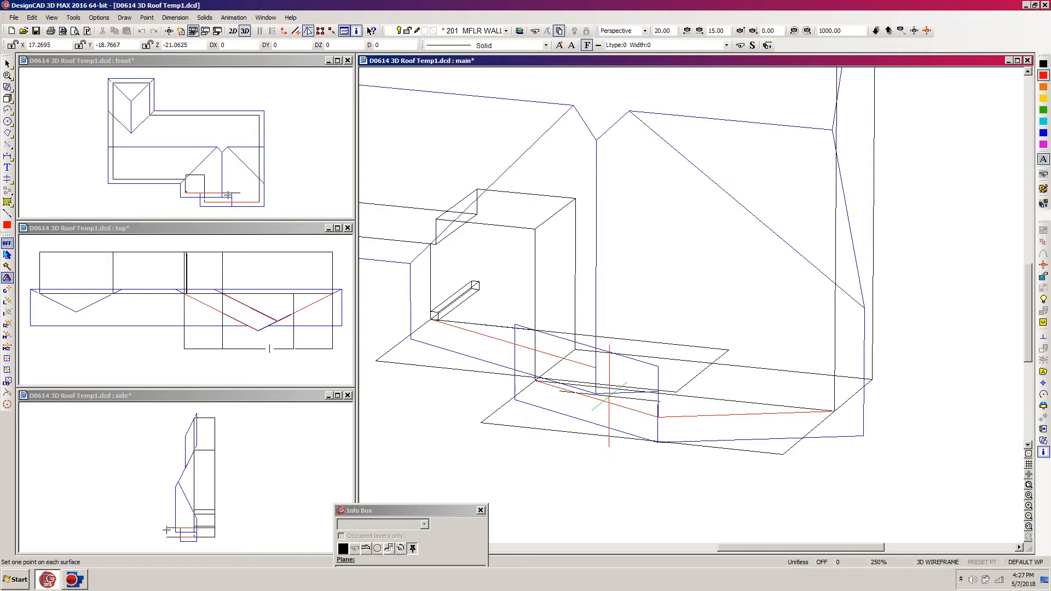
{"action": "left_click", "coordinate": [606, 393]}
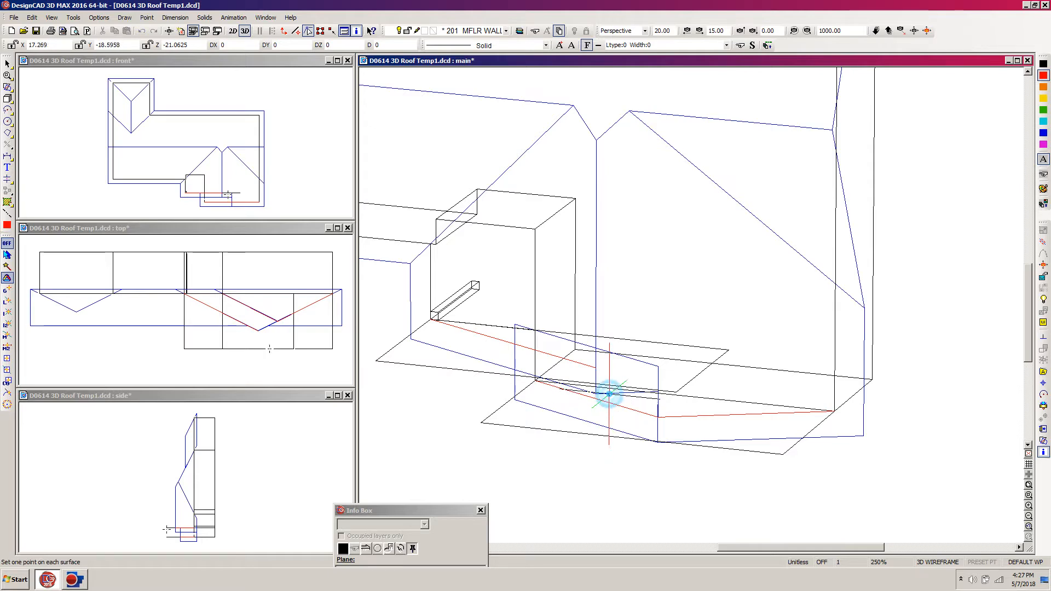
{"action": "left_click", "coordinate": [432, 368]}
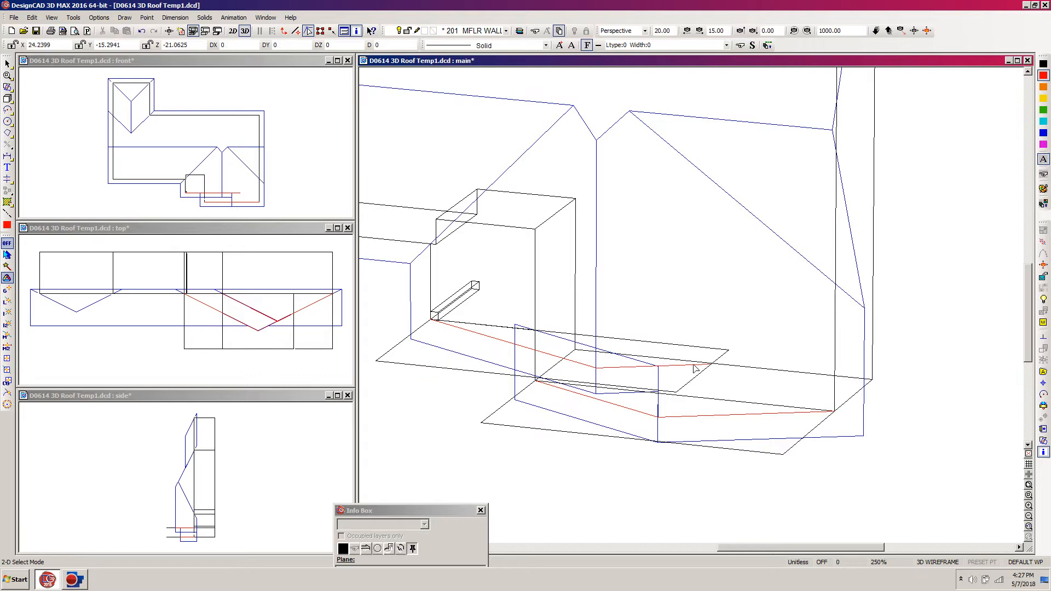
Reshape the projecting wall's plane into a gable triangle with its peak at the red lines' meeting point, eliminating the spare outer corner
{"action": "left_click", "coordinate": [560, 434]}
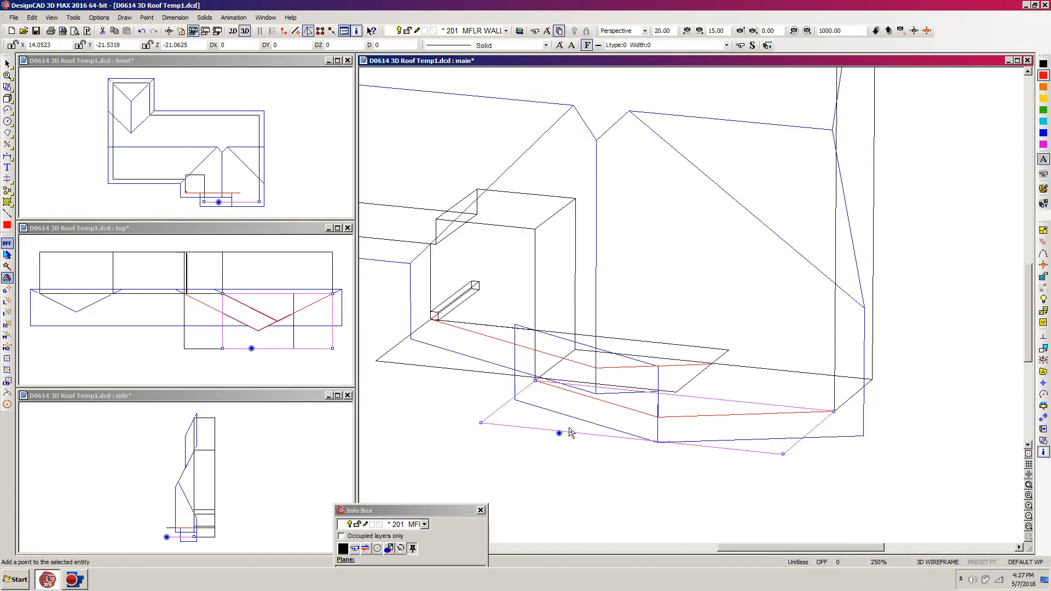
{"action": "key", "text": "w"}
{"action": "left_click", "coordinate": [565, 366]}
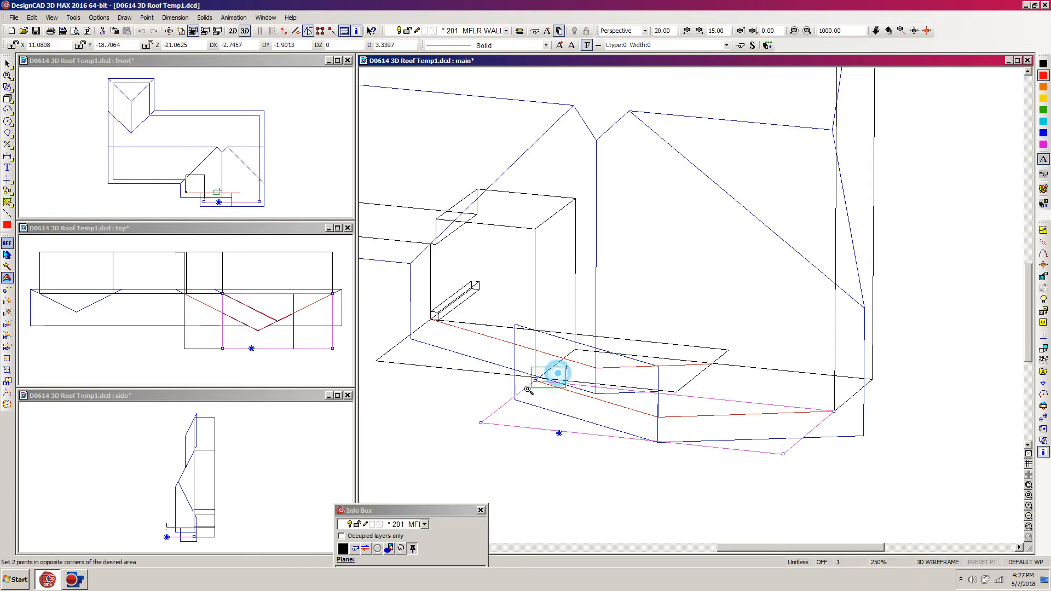
{"action": "left_click", "coordinate": [537, 385]}
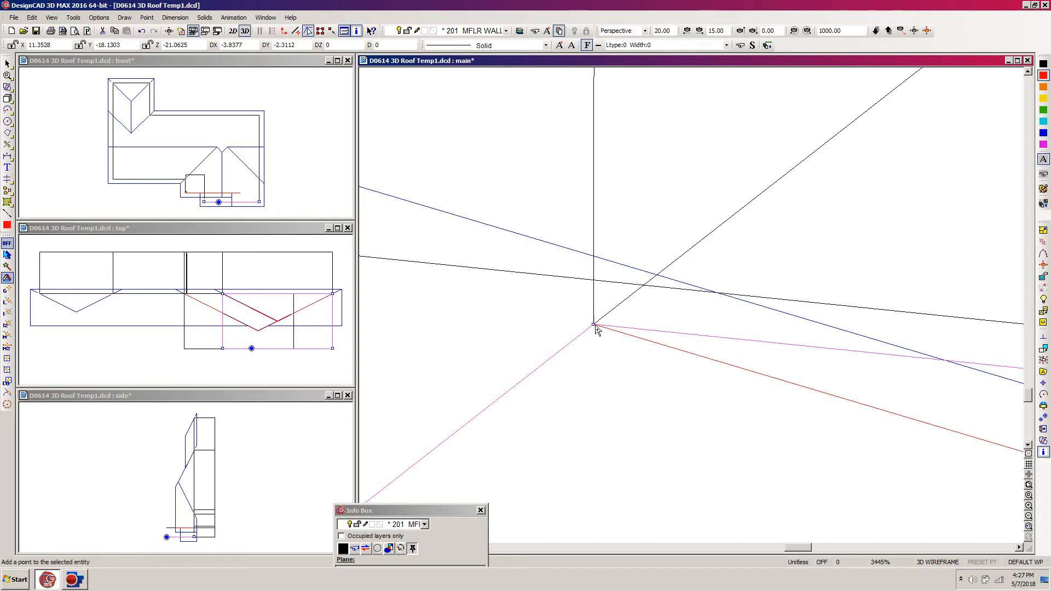
{"action": "key", "text": "p"}
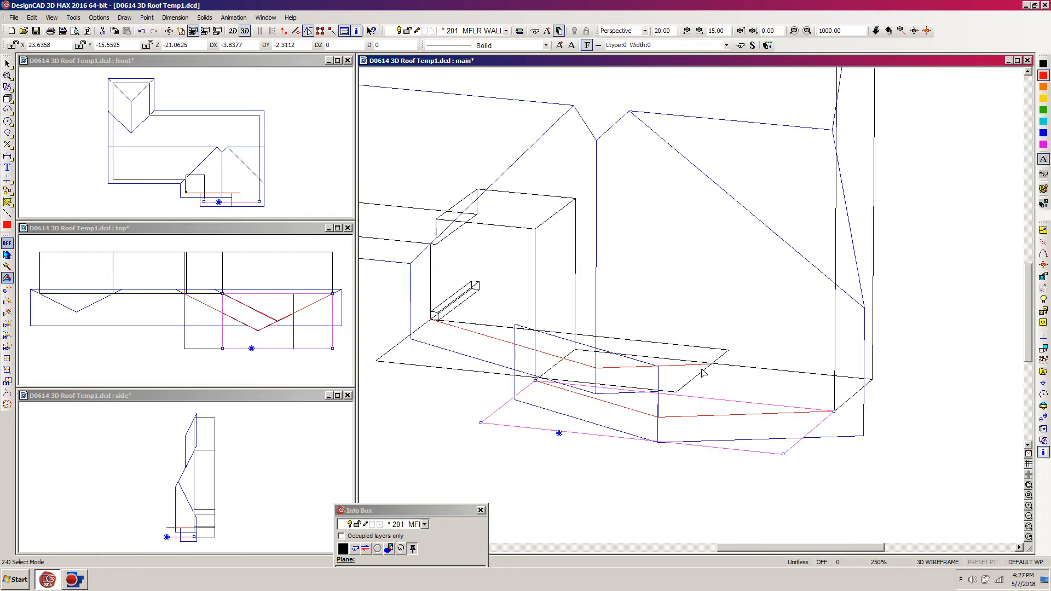
{"action": "left_click", "coordinate": [480, 422]}
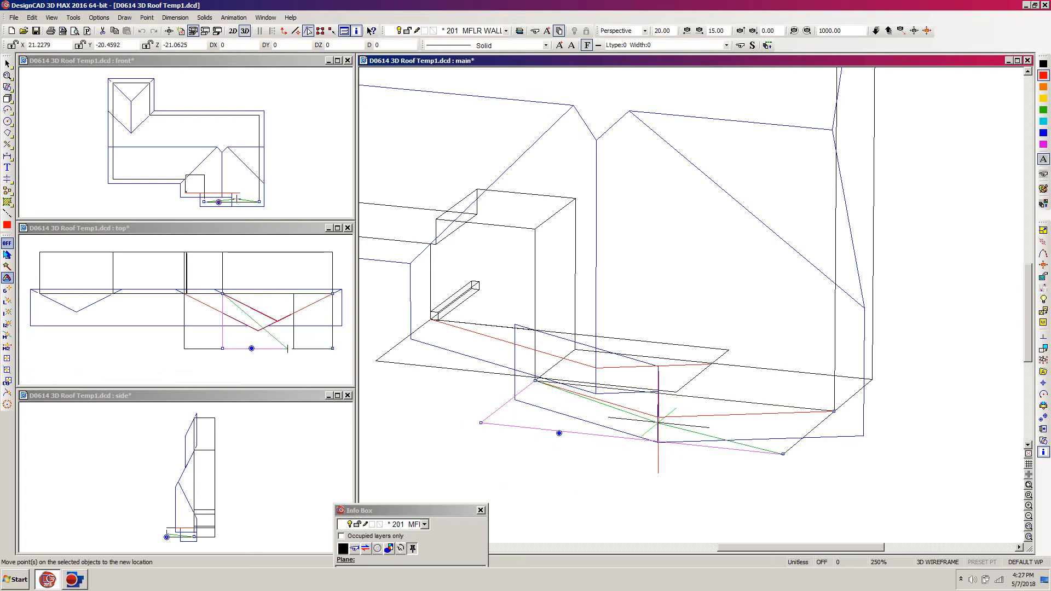
{"action": "left_click", "coordinate": [658, 417]}
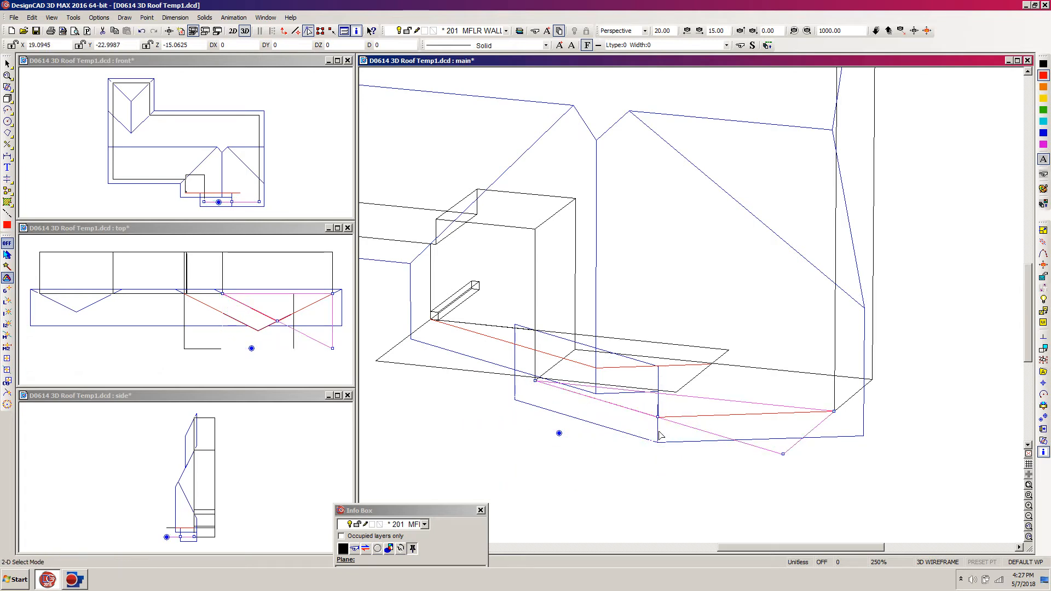
{"action": "left_click", "coordinate": [783, 455]}
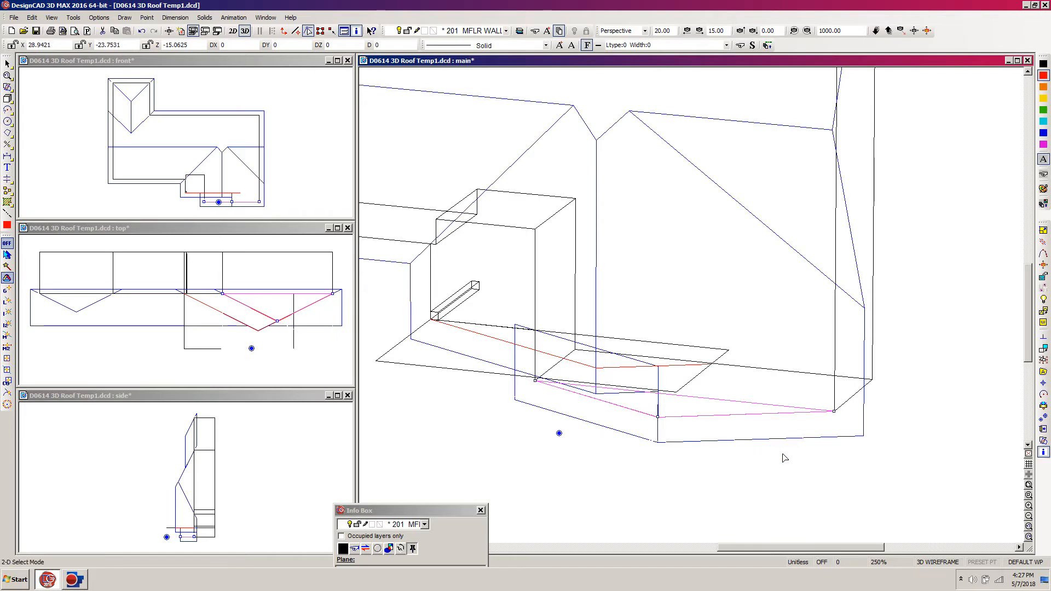
{"action": "left_click", "coordinate": [781, 449]}
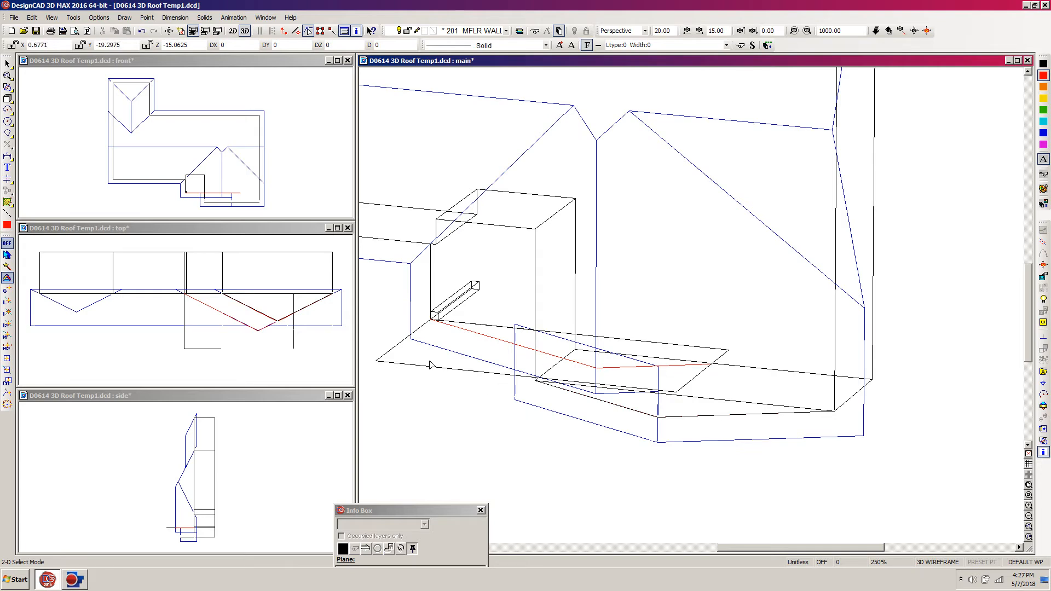
Collapse one outer corner of the recessed front wall's plane onto the adjacent base corner where the red intersection line starts
{"action": "left_click", "coordinate": [427, 368]}
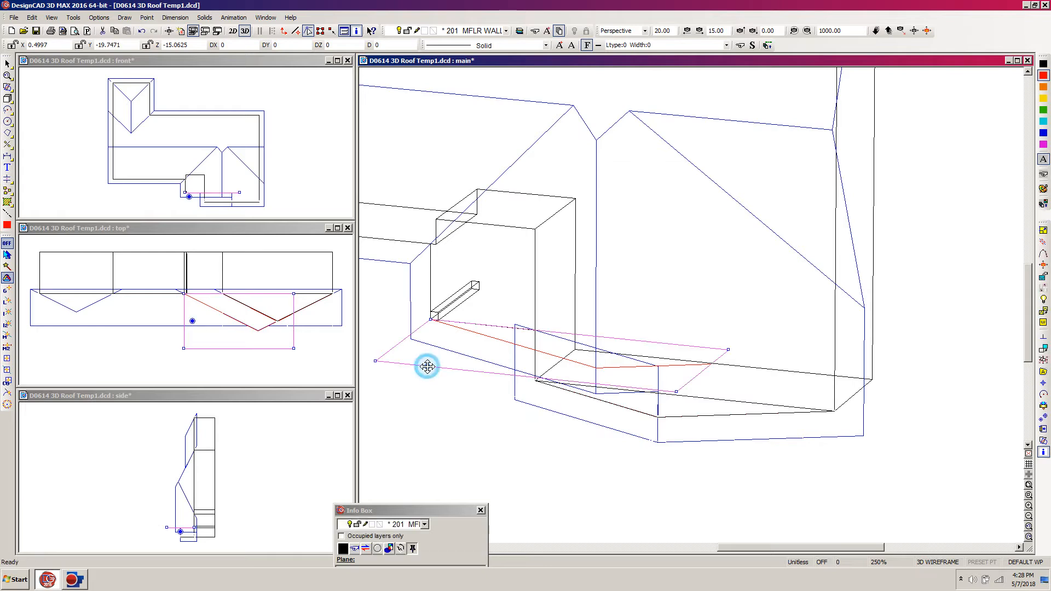
{"action": "left_click_drag", "start_coordinate": [372, 364], "coordinate": [430, 319]}
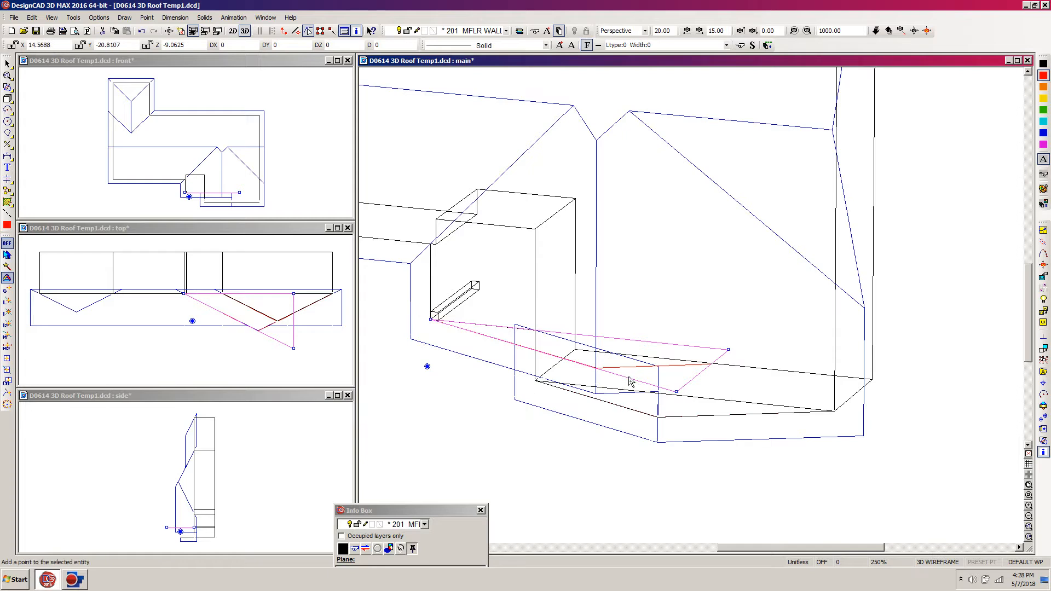
{"action": "left_click", "coordinate": [595, 370]}
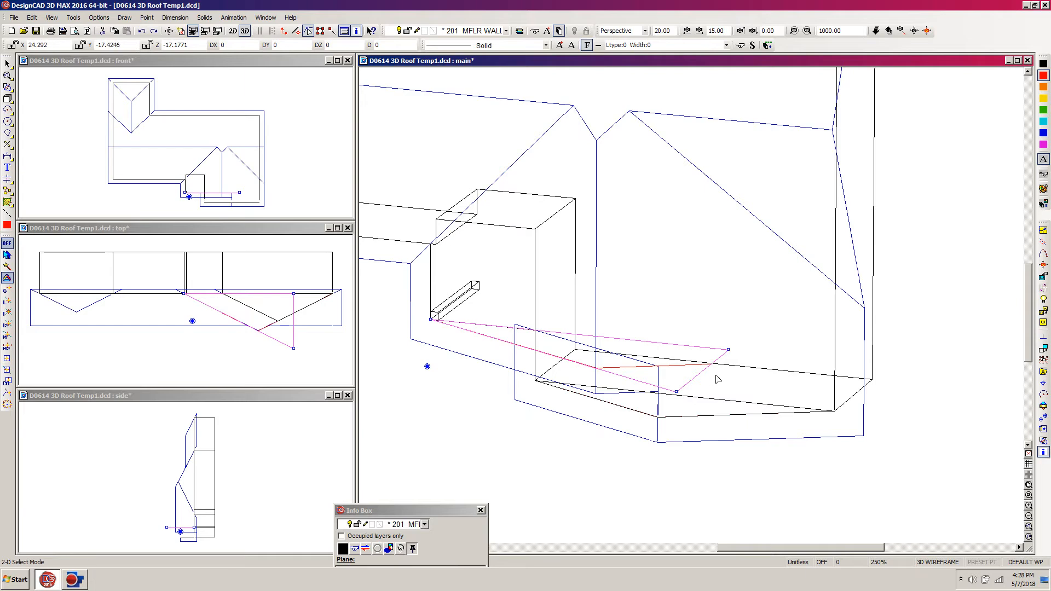
{"action": "scroll", "coordinate": [701, 364], "scroll_direction": "up", "scroll_amount": 5}
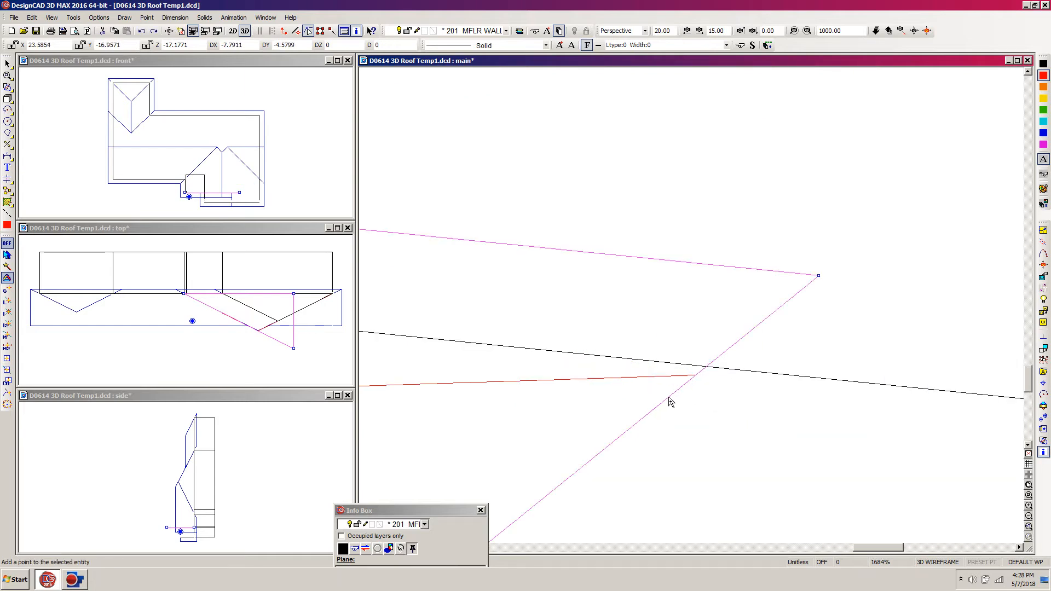
{"action": "scroll", "coordinate": [688, 306], "scroll_direction": "down", "scroll_amount": 4}
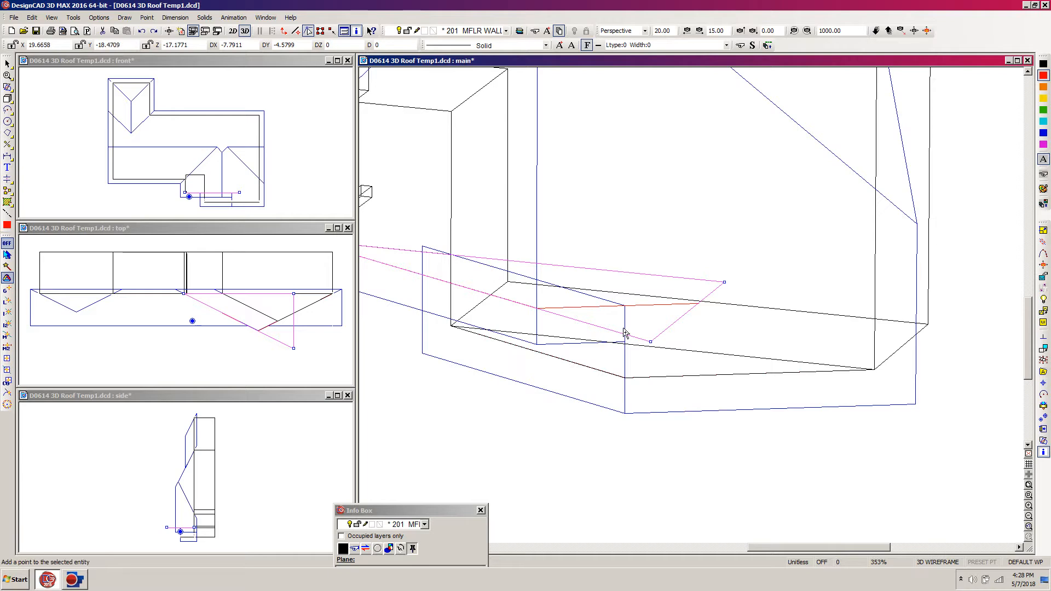
{"action": "key", "text": "Escape"}
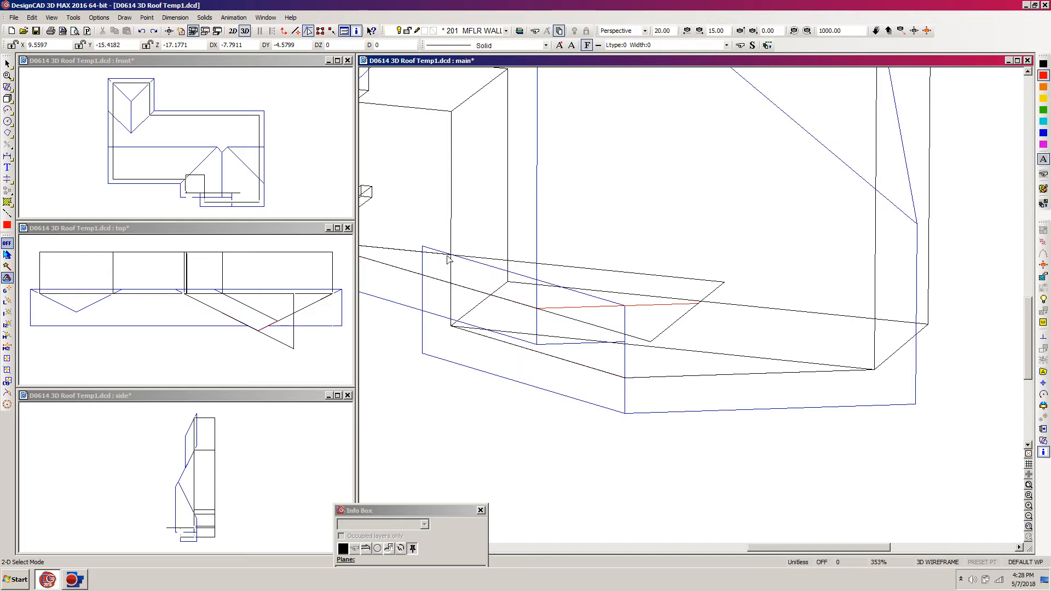
Try to move the recessed wall plane's remaining outer corner straight to the gable peak, and undo the move
{"action": "left_click_drag", "start_coordinate": [790, 548], "coordinate": [758, 549]}
{"action": "left_click", "coordinate": [628, 266]}
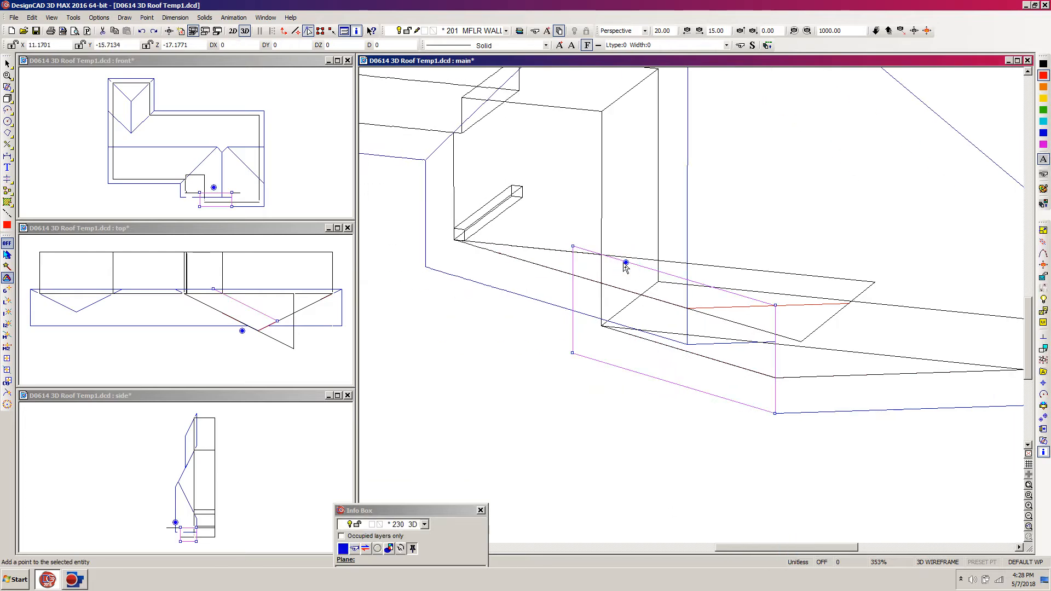
{"action": "left_click", "coordinate": [530, 271]}
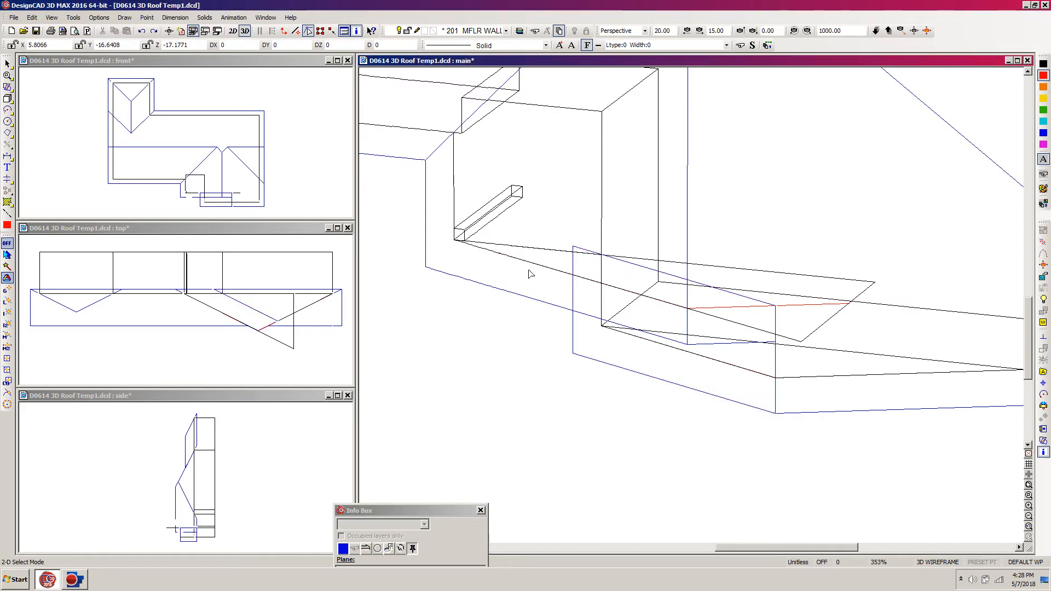
{"action": "left_click", "coordinate": [534, 266]}
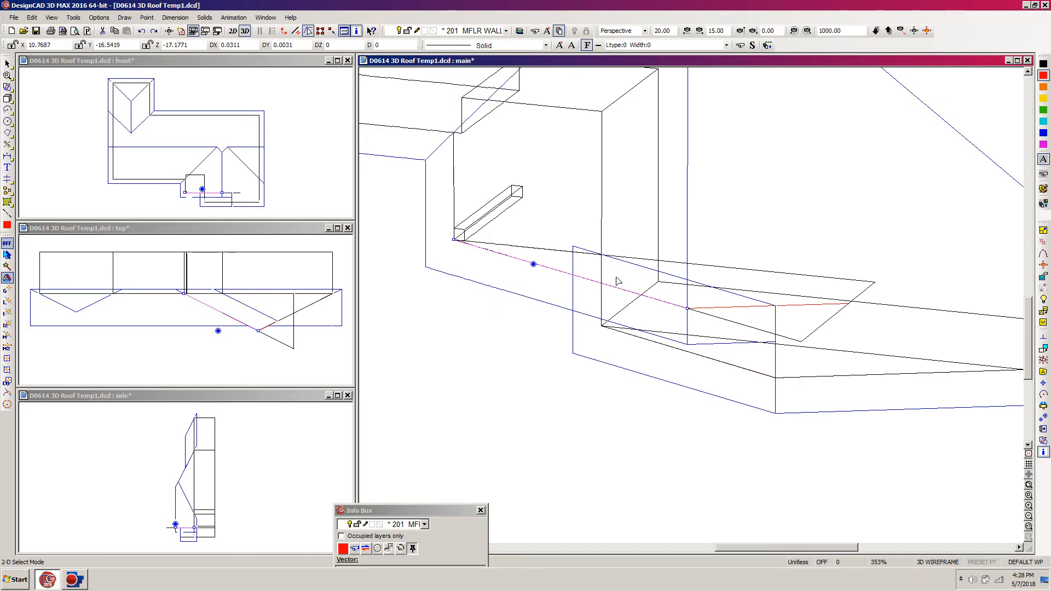
{"action": "left_click", "coordinate": [663, 301]}
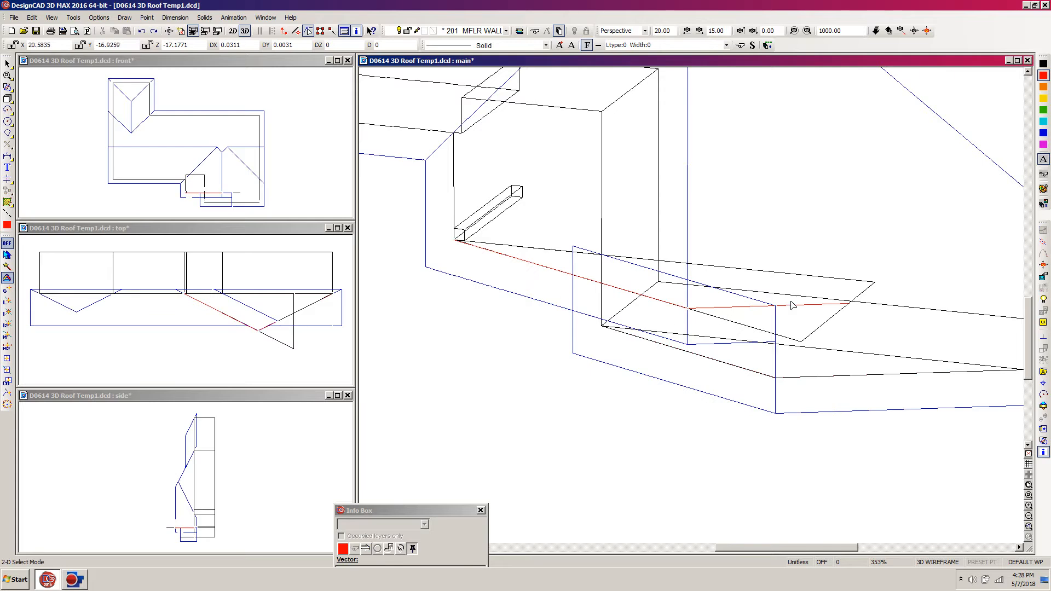
{"action": "left_click", "coordinate": [825, 324]}
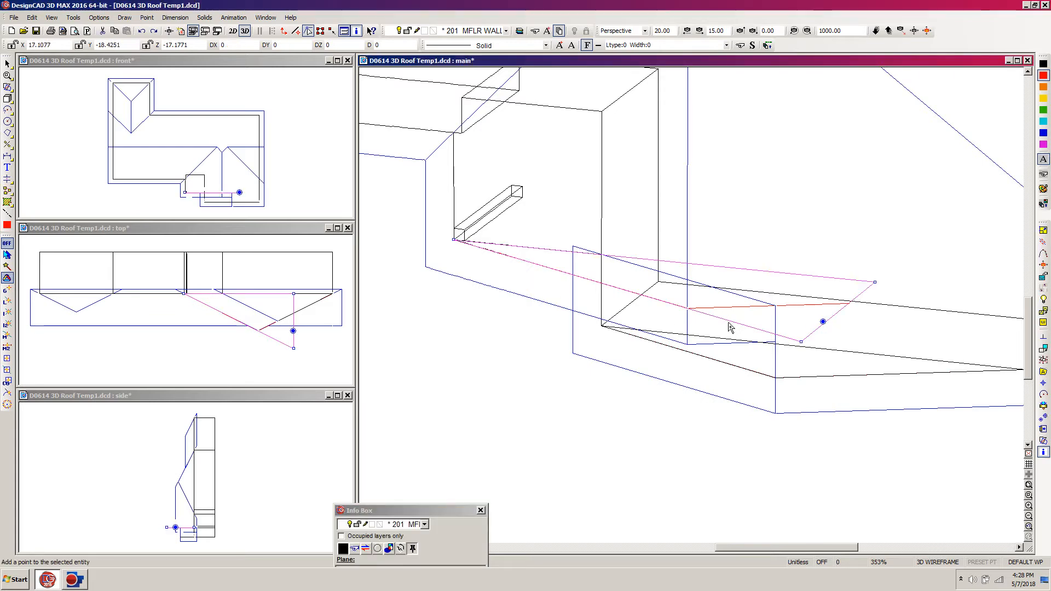
{"action": "left_click", "coordinate": [801, 341]}
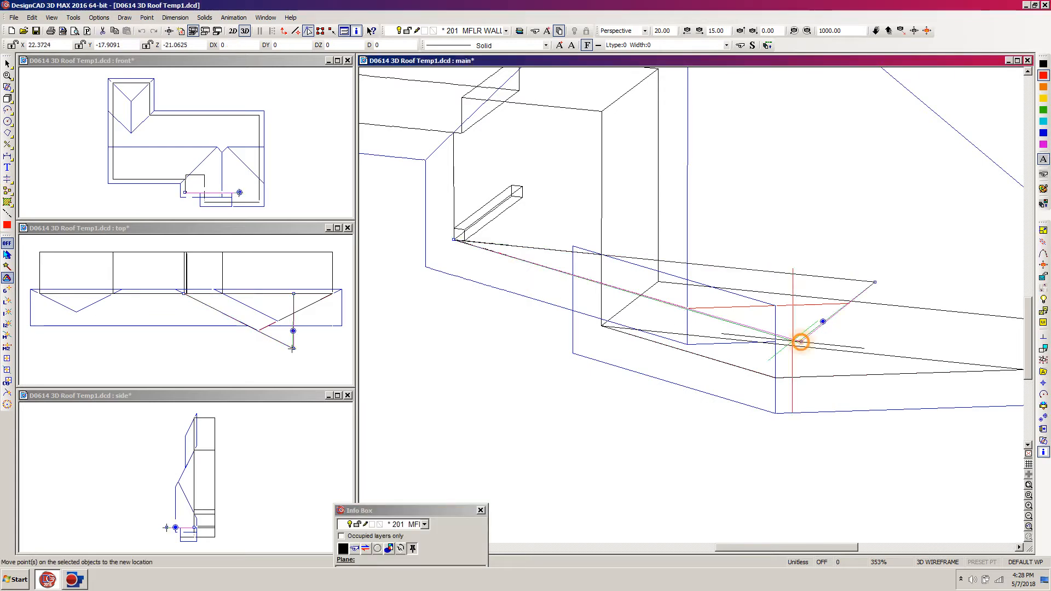
{"action": "left_click", "coordinate": [688, 309]}
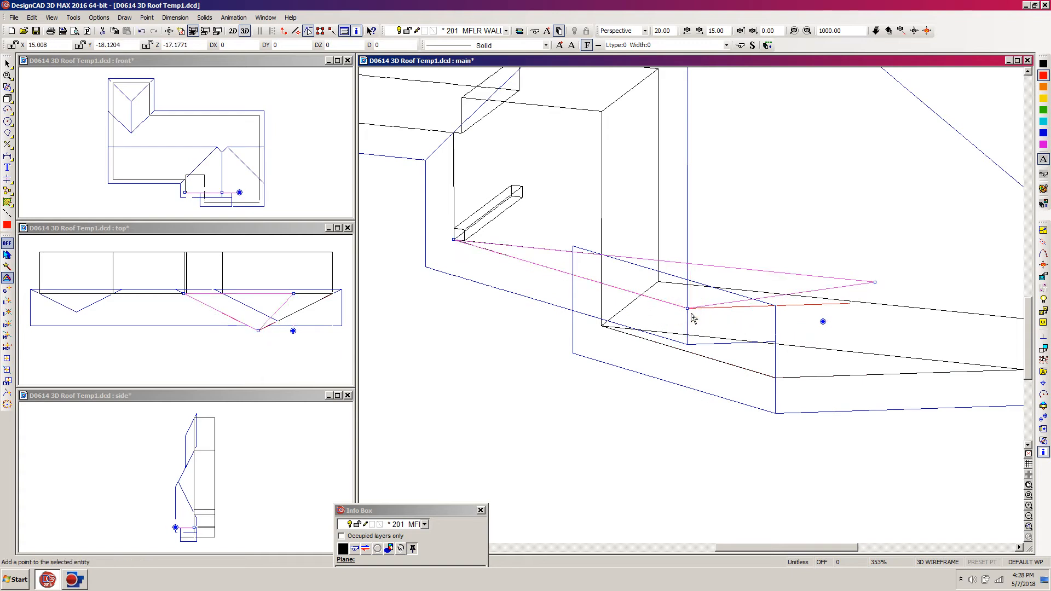
{"action": "key", "text": "ctrl+z"}
Add a point at the red line's end on the recessed wall plane, moving the outer corner to the gable peak and the new point to the projecting roof's ridge
{"action": "left_click", "coordinate": [840, 312]}
{"action": "left_click", "coordinate": [848, 303]}
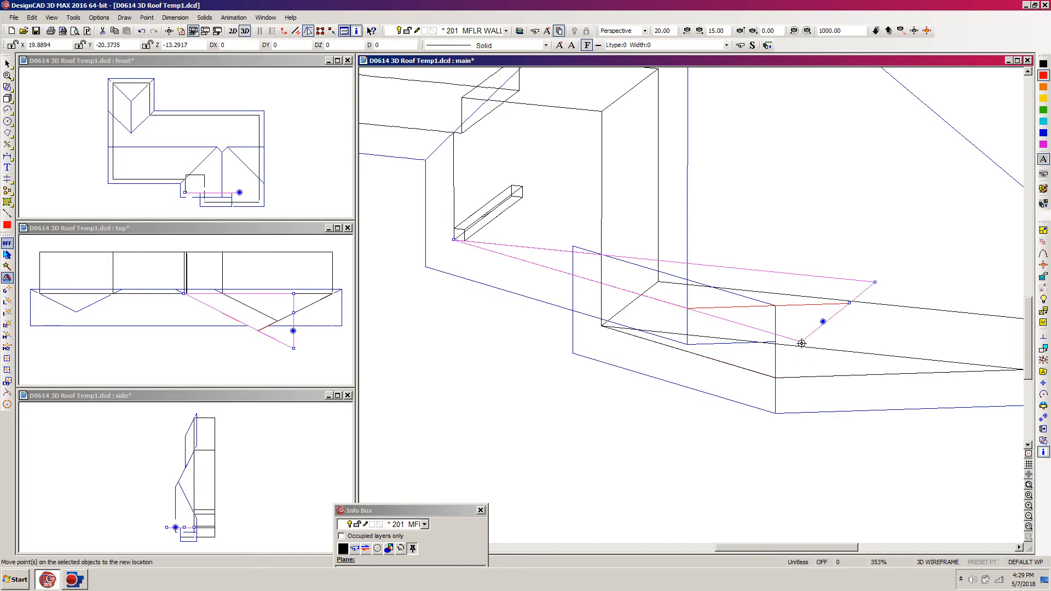
{"action": "left_click_drag", "start_coordinate": [801, 344], "coordinate": [687, 308]}
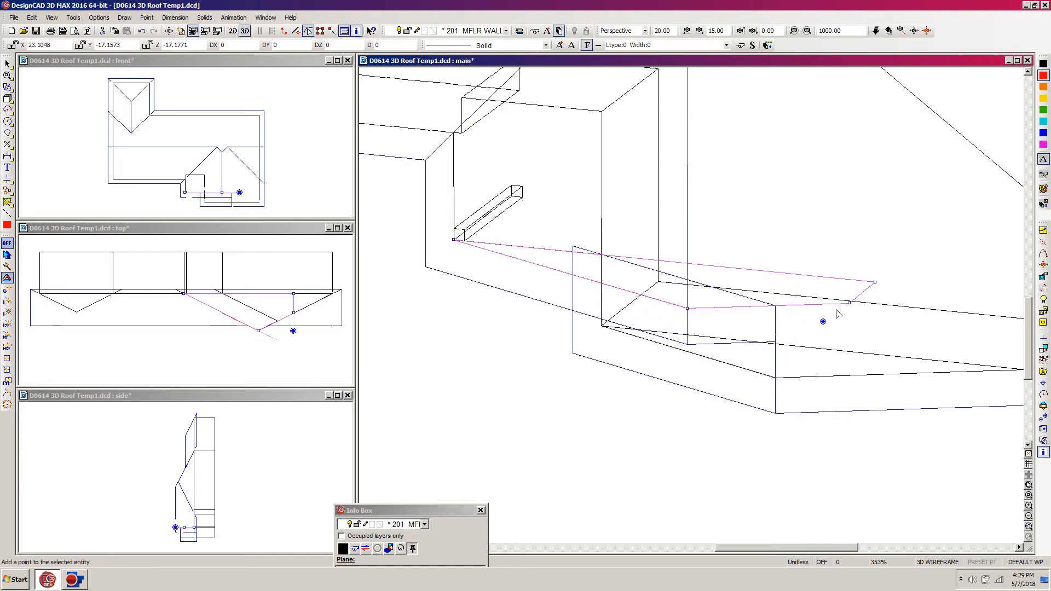
{"action": "left_click_drag", "start_coordinate": [849, 302], "coordinate": [775, 305]}
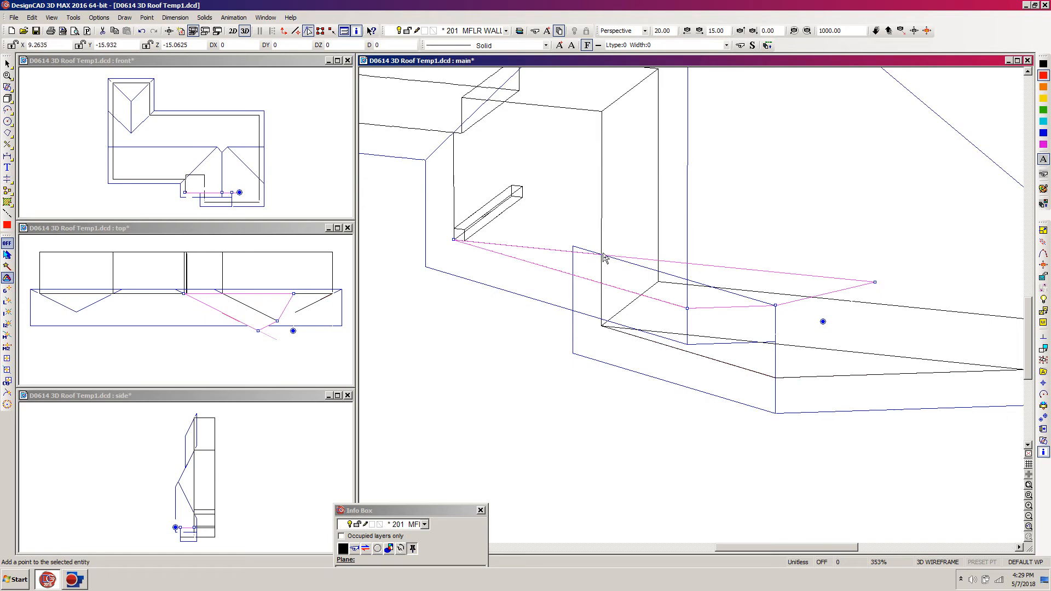
Draw a temporary red line from the recessed plane's base at the projecting wall's corner, and move the plane's far base corner to its start
{"action": "left_click", "coordinate": [10, 326]}
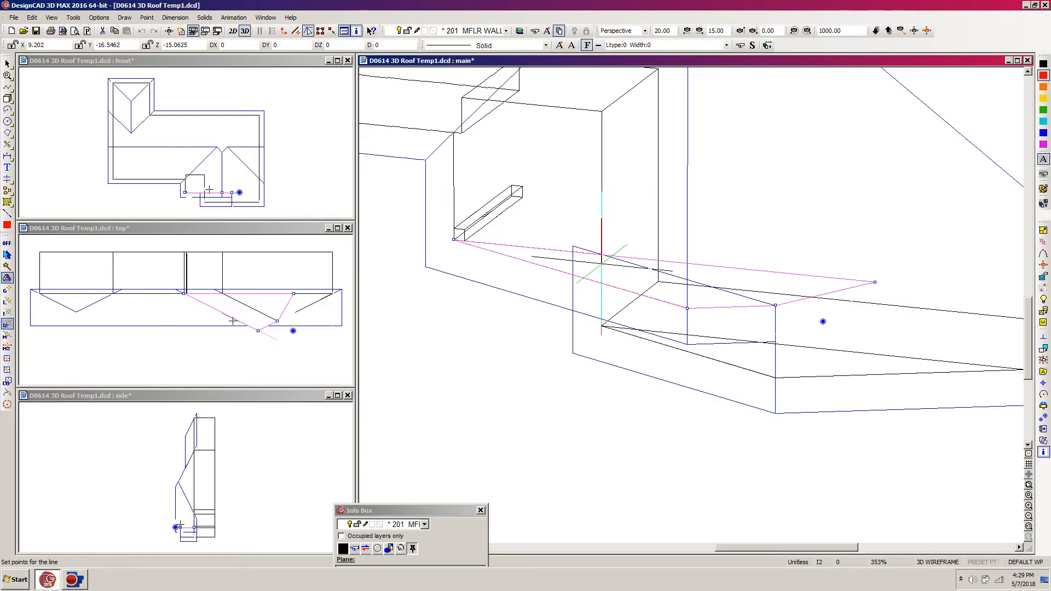
{"action": "left_click", "coordinate": [601, 255]}
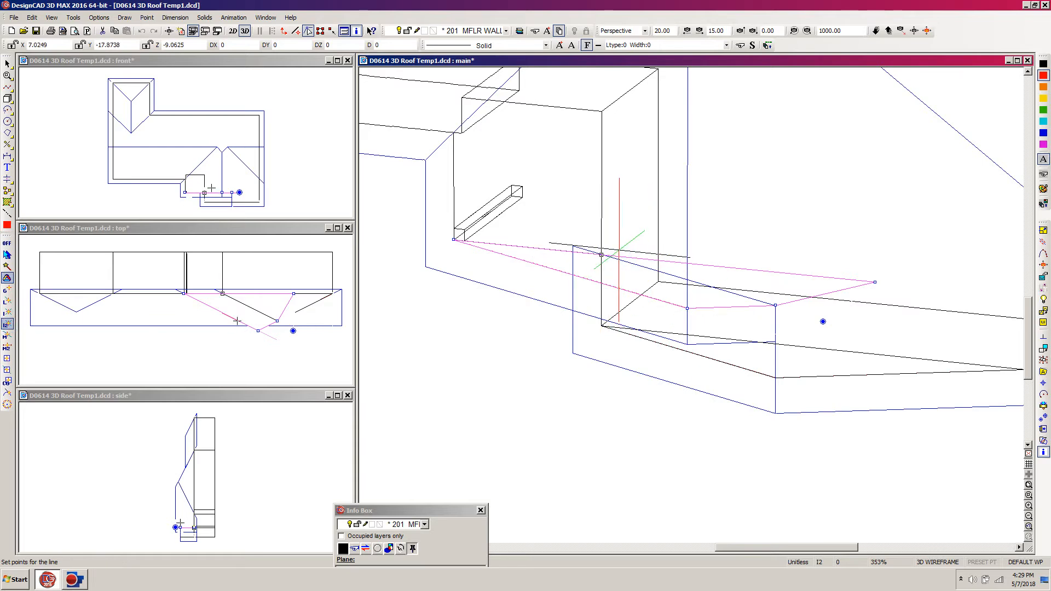
{"action": "left_click", "coordinate": [716, 190]}
{"action": "right_click", "coordinate": [874, 281]}
{"action": "left_click", "coordinate": [601, 254]}
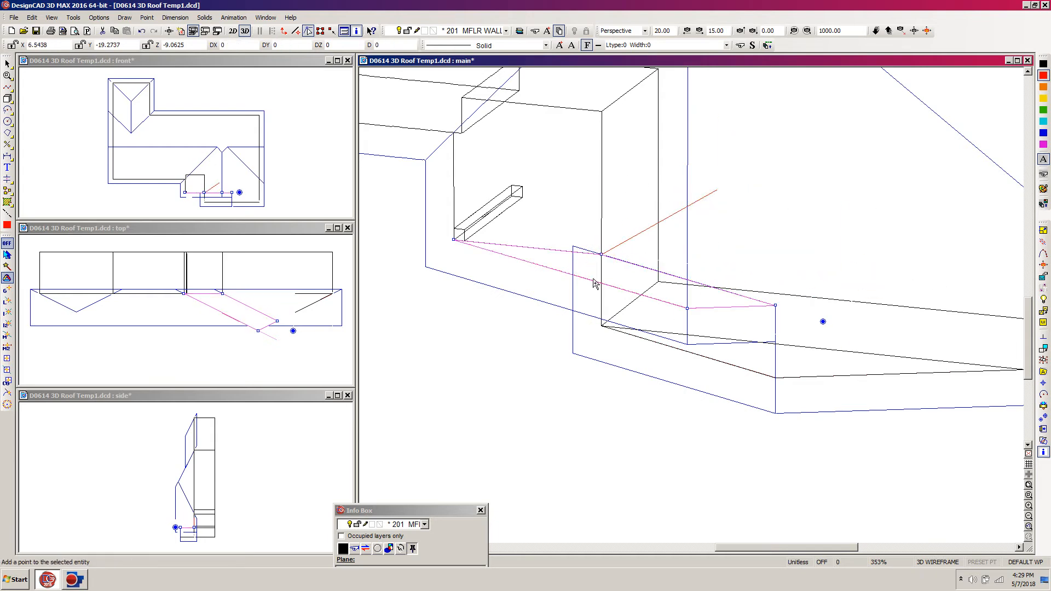
Delete the temporary red line and the leftover red intersection line extending beyond the recessed wall's plane
{"action": "left_click", "coordinate": [715, 190]}
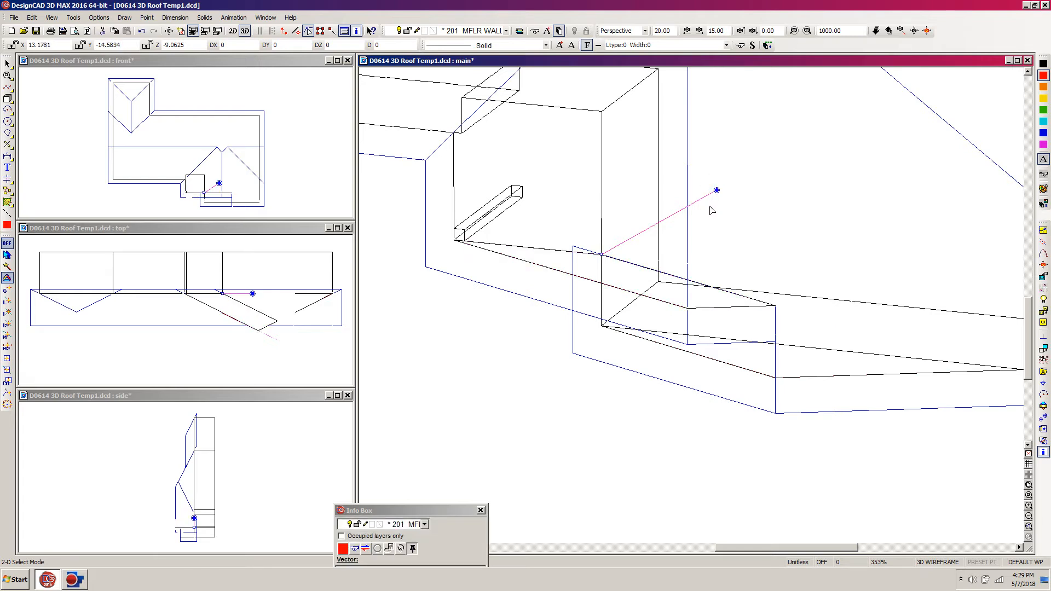
{"action": "key", "text": "Delete"}
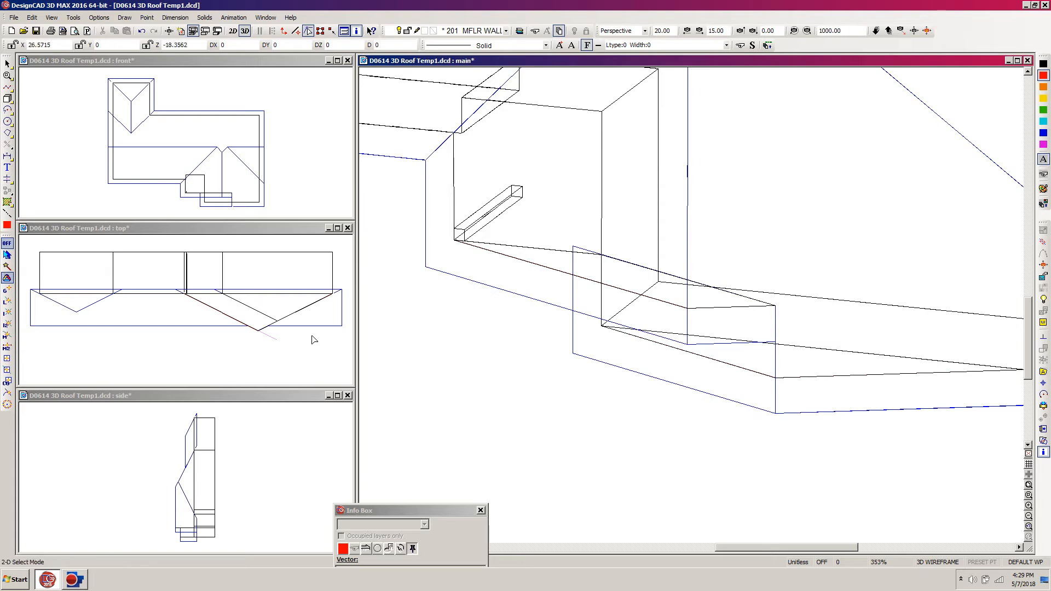
{"action": "scroll", "coordinate": [704, 263], "scroll_direction": "down", "scroll_amount": 2}
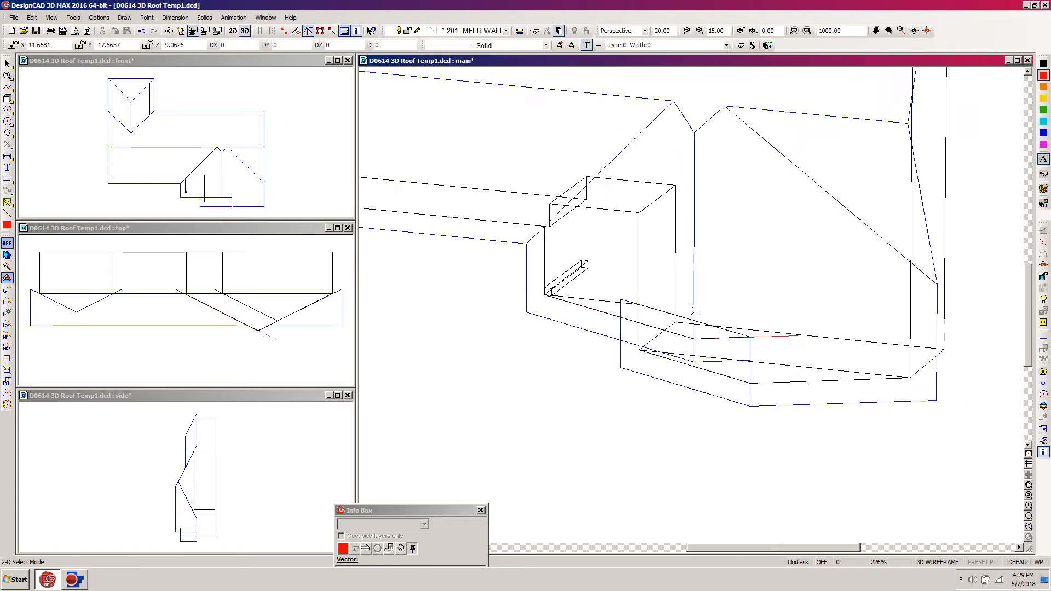
{"action": "left_click", "coordinate": [750, 330]}
{"action": "key", "text": "Delete"}
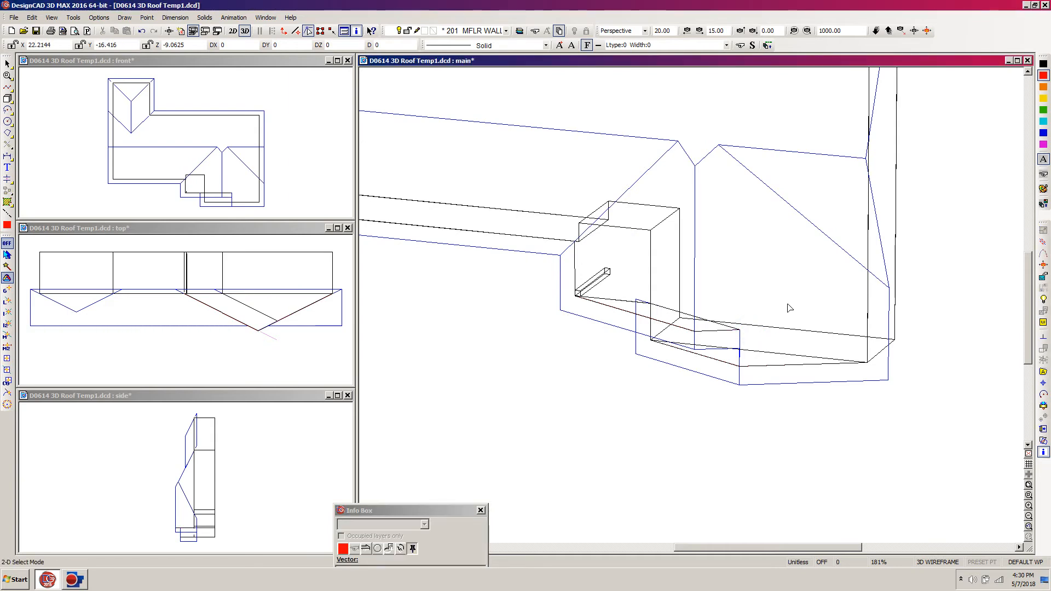
Draw a black plane along the top of the house's right side wall, with its outer edge offset -12 in Z
{"action": "scroll", "coordinate": [787, 307], "scroll_direction": "down", "scroll_amount": 1}
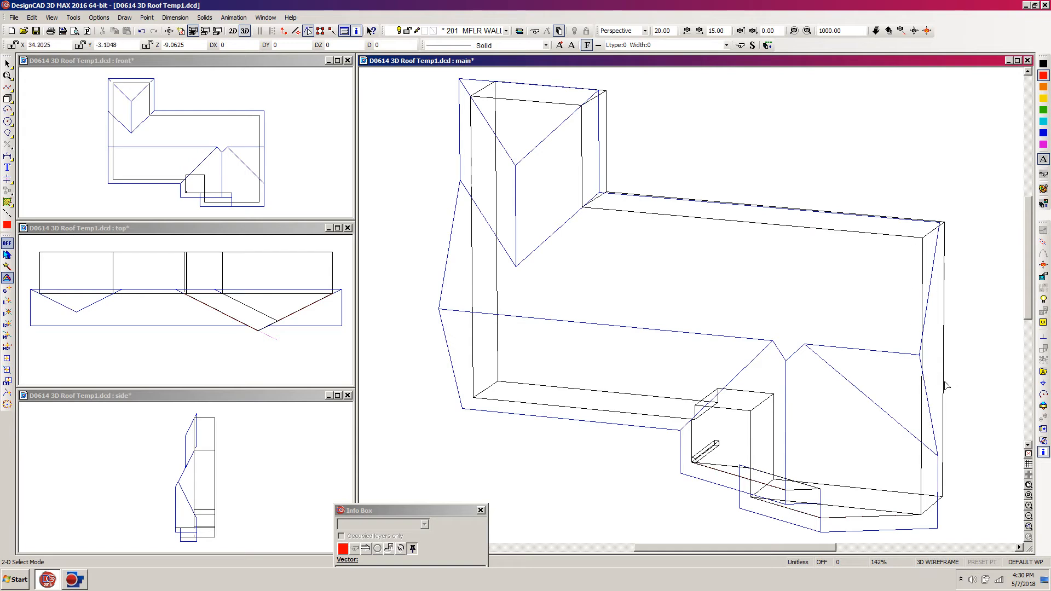
{"action": "scroll", "coordinate": [908, 363], "scroll_direction": "down", "scroll_amount": 1}
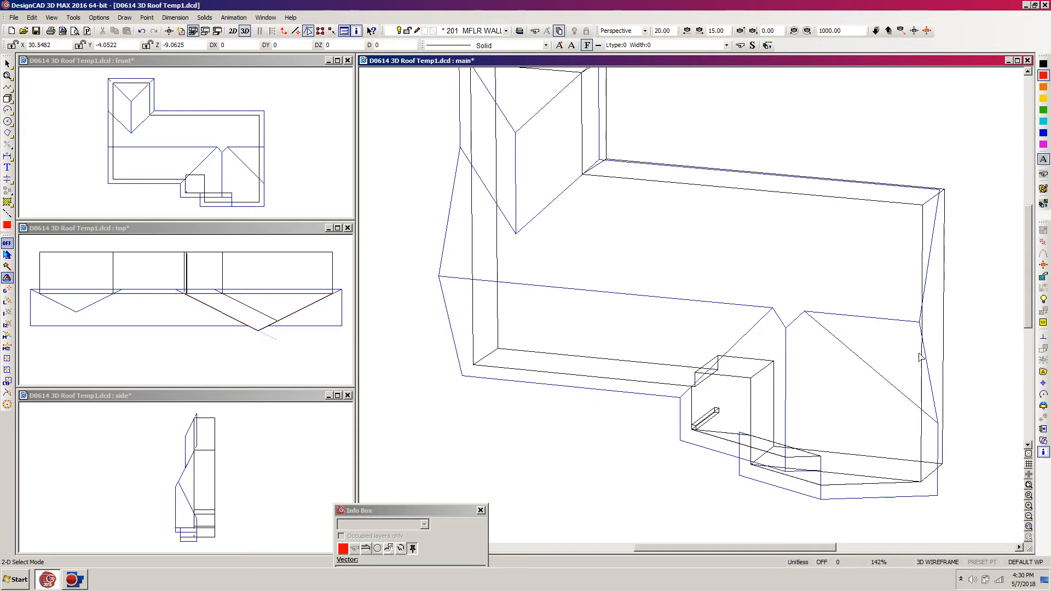
{"action": "scroll", "coordinate": [919, 343], "scroll_direction": "up", "scroll_amount": 2}
{"action": "scroll", "coordinate": [913, 343], "scroll_direction": "down", "scroll_amount": 2}
{"action": "scroll", "coordinate": [778, 446], "scroll_direction": "up", "scroll_amount": 3}
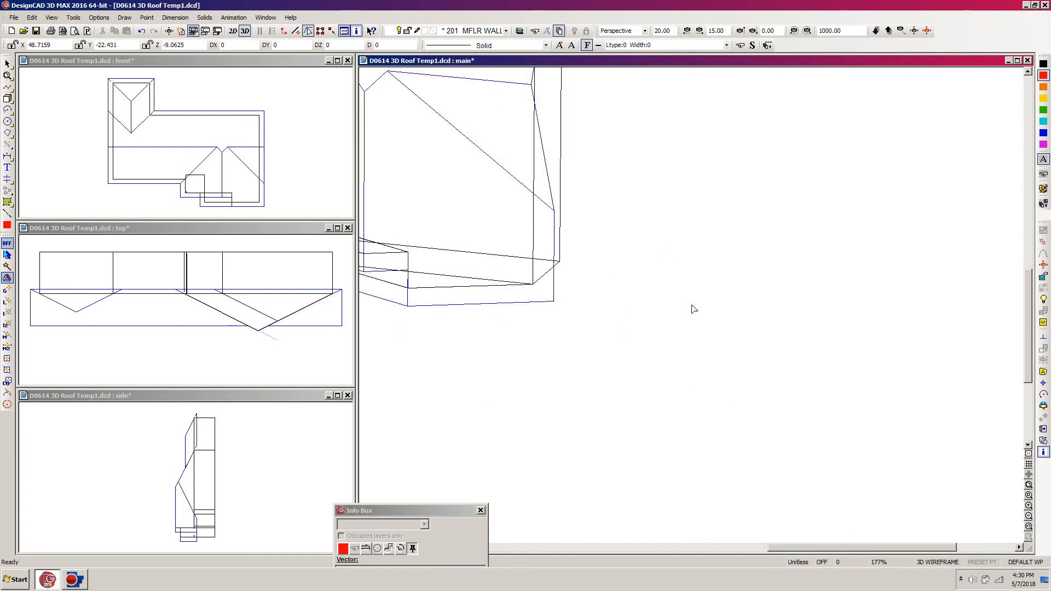
{"action": "scroll", "coordinate": [500, 200], "scroll_direction": "up", "scroll_amount": 2}
{"action": "left_click_drag", "start_coordinate": [1032, 343], "coordinate": [1033, 311]}
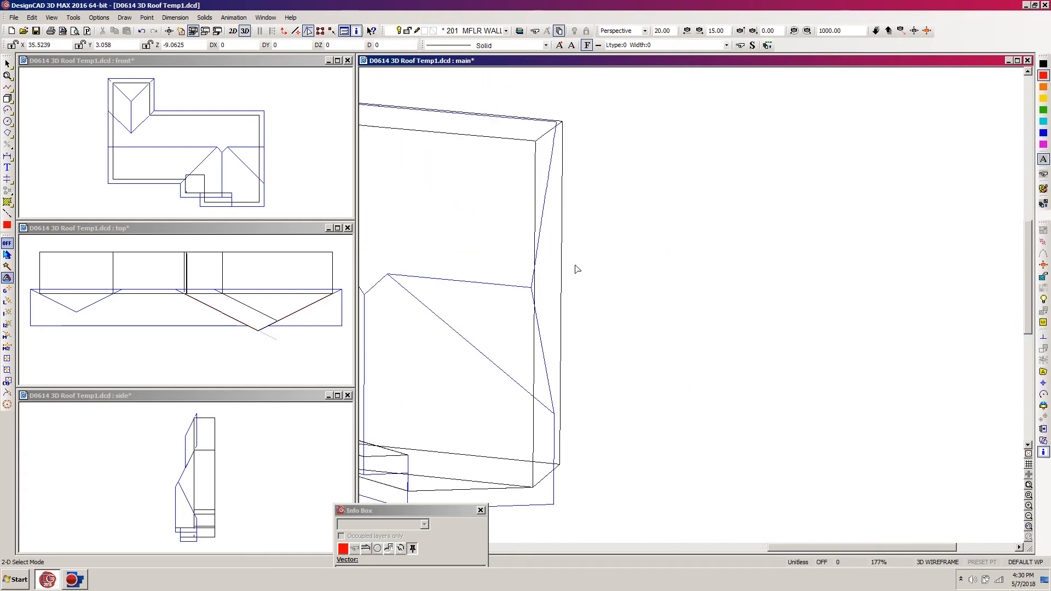
{"action": "left_click", "coordinate": [1044, 64]}
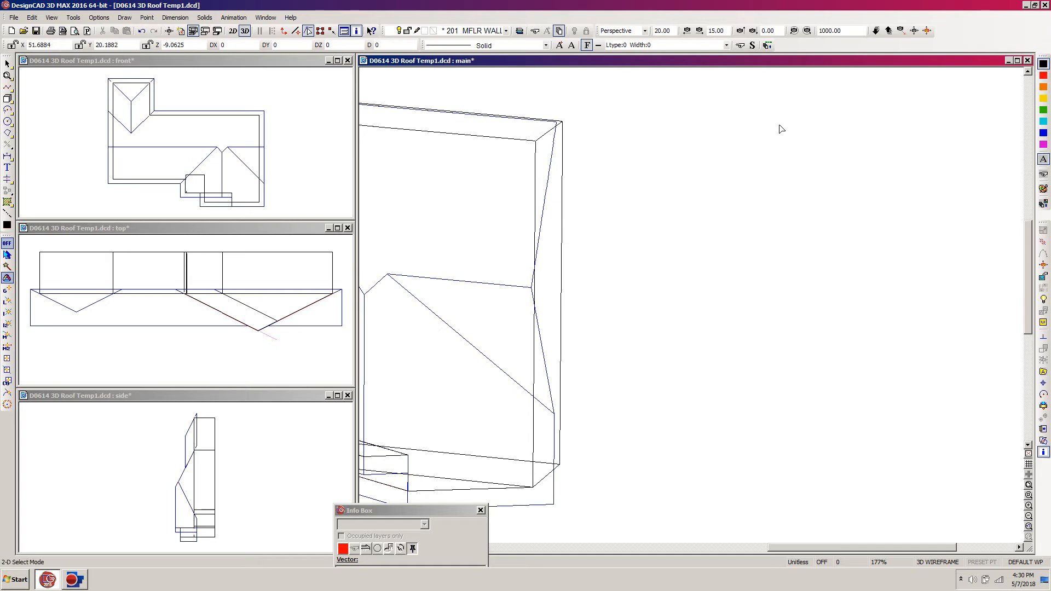
{"action": "key", "text": "p"}
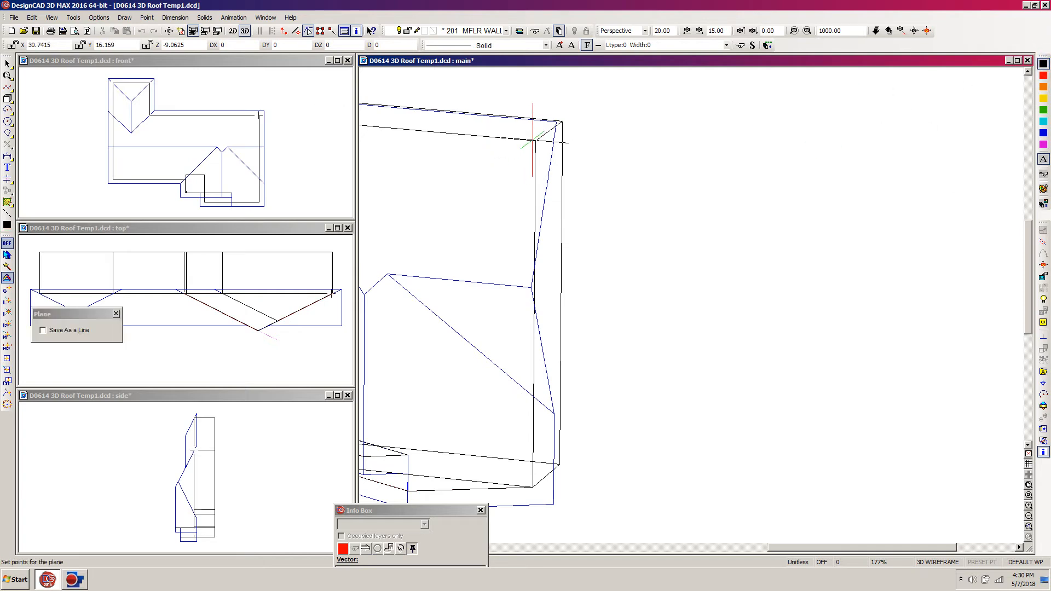
{"action": "left_click", "coordinate": [535, 141]}
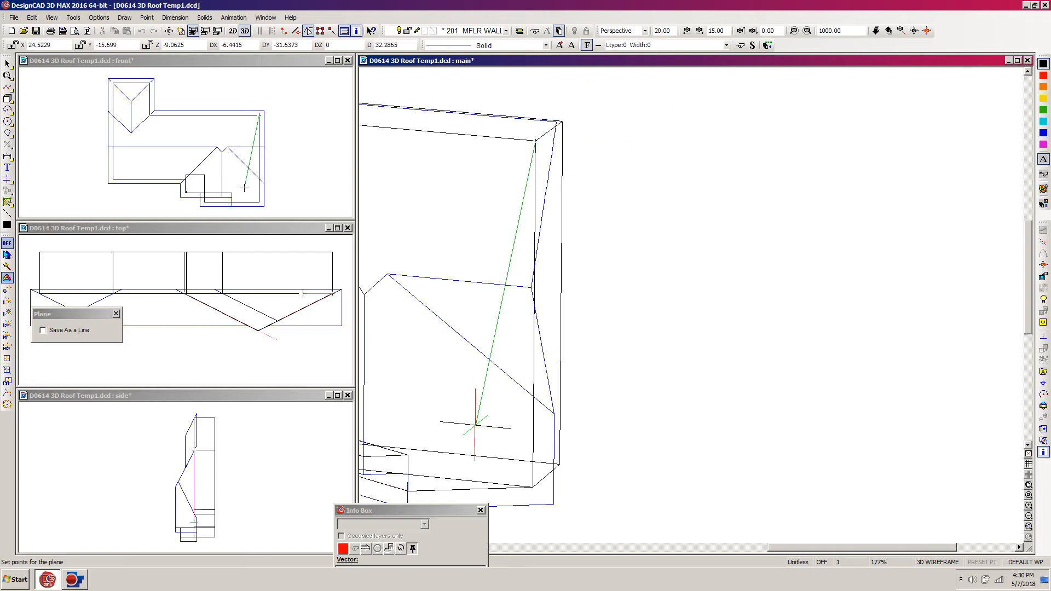
{"action": "left_click", "coordinate": [534, 487]}
{"action": "key", "text": "'"}
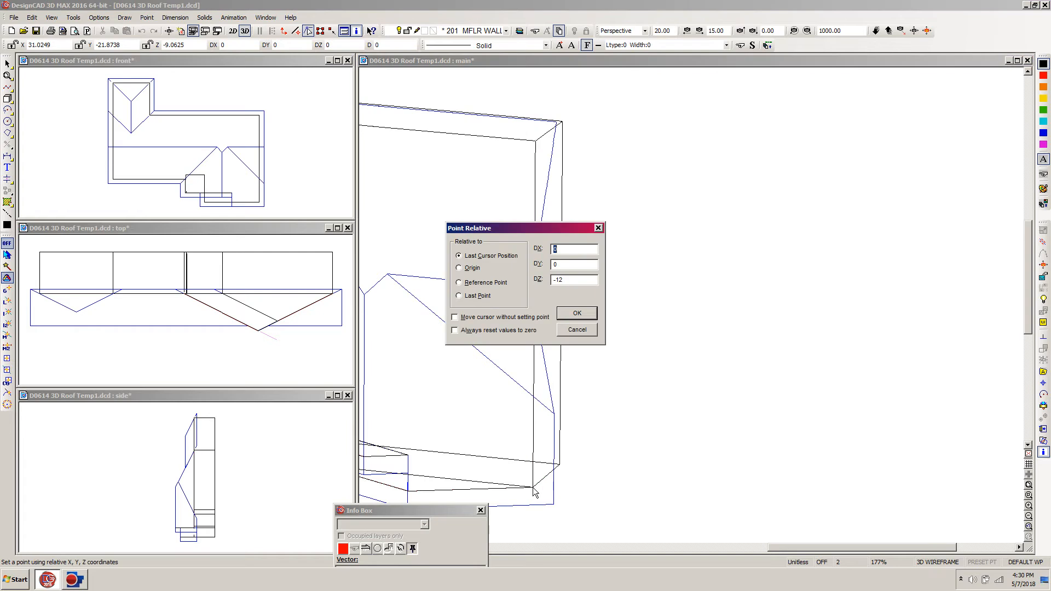
{"action": "key", "text": "Tab"}
{"action": "key", "text": "Return"}
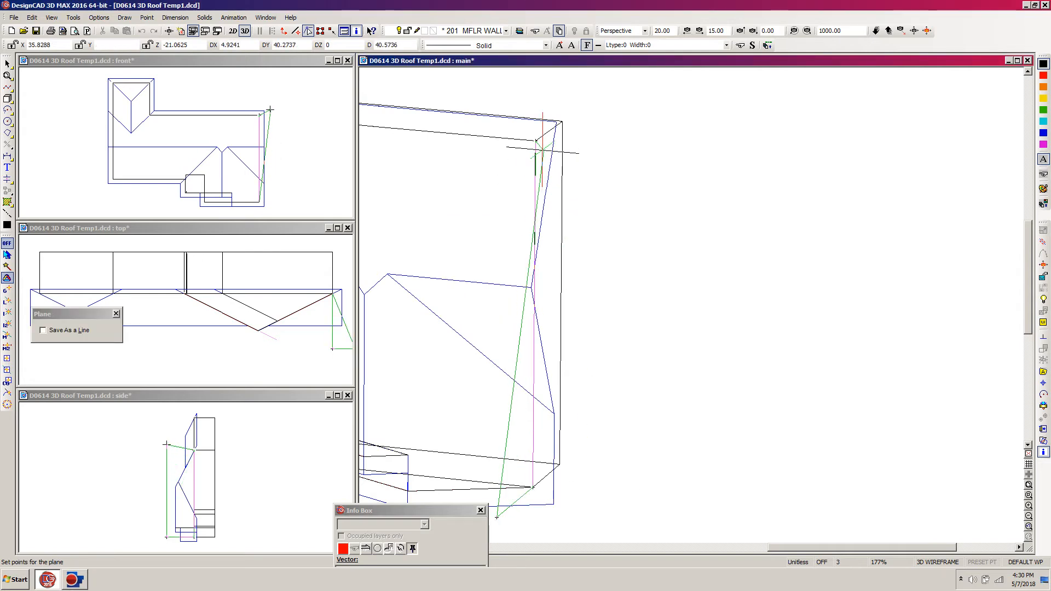
{"action": "key", "text": "comma"}
{"action": "key", "text": "apostrophe"}
{"action": "key", "text": "Return"}
{"action": "key", "text": "Return"}
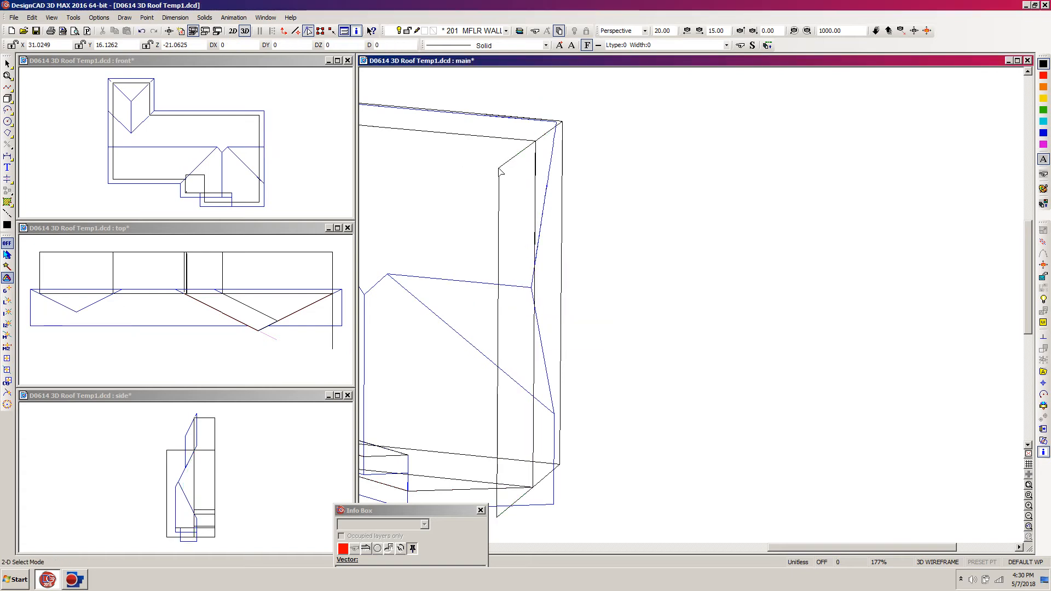
Draw a black plane along the top of the house's left side wall, with its outer edge offset -12 in Z
{"action": "left_click_drag", "start_coordinate": [940, 555], "coordinate": [770, 528]}
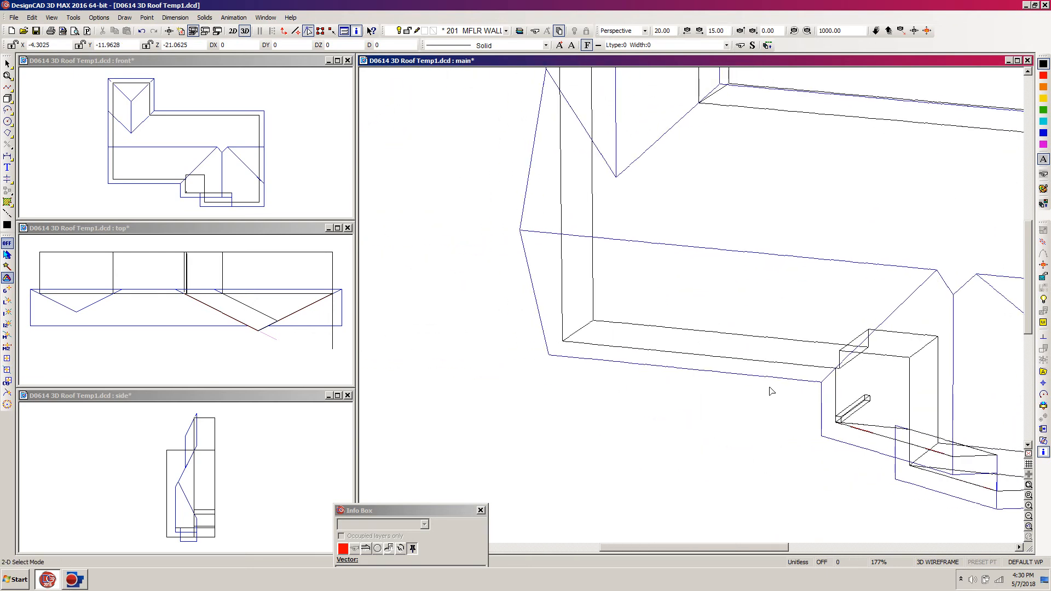
{"action": "scroll", "coordinate": [774, 389], "scroll_direction": "up", "scroll_amount": 1}
{"action": "scroll", "coordinate": [773, 397], "scroll_direction": "up", "scroll_amount": 1}
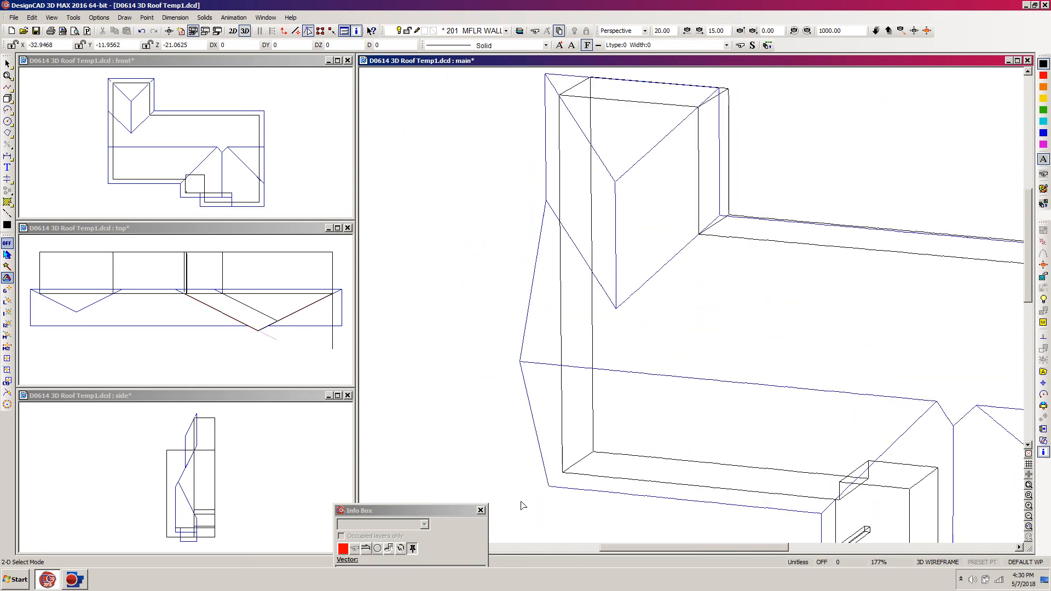
{"action": "key", "text": "p"}
{"action": "right_click", "coordinate": [561, 472]}
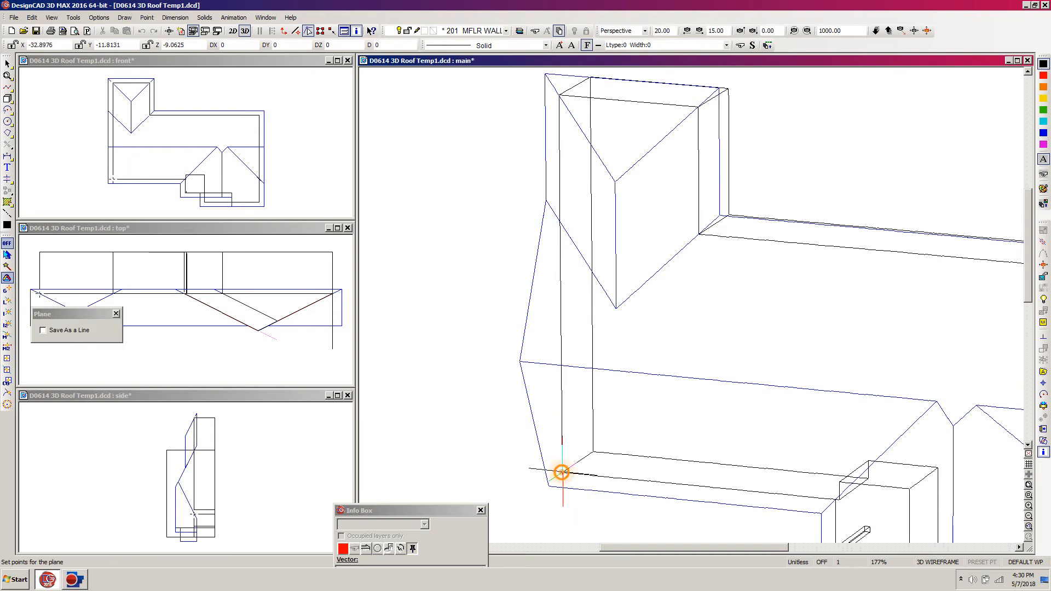
{"action": "right_click", "coordinate": [557, 94]}
{"action": "key", "text": "'"}
{"action": "key", "text": "Return"}
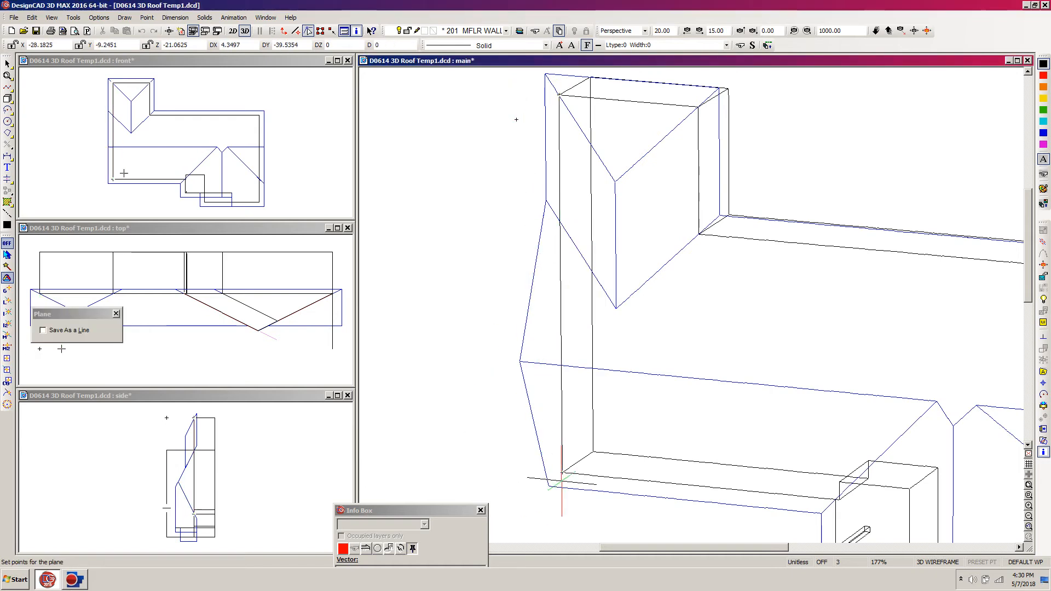
{"action": "key", "text": "'"}
{"action": "key", "text": "Return"}
{"action": "key", "text": "Return"}
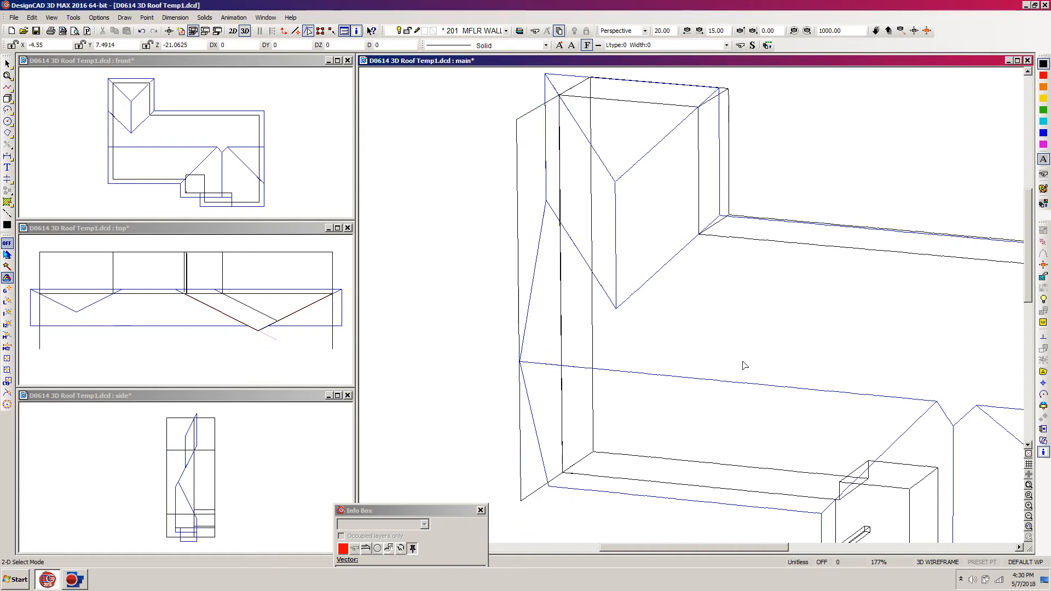
Create red intersection lines where the left side wall's plane meets the front and rear slopes of the main roof
{"action": "left_click", "coordinate": [1043, 75]}
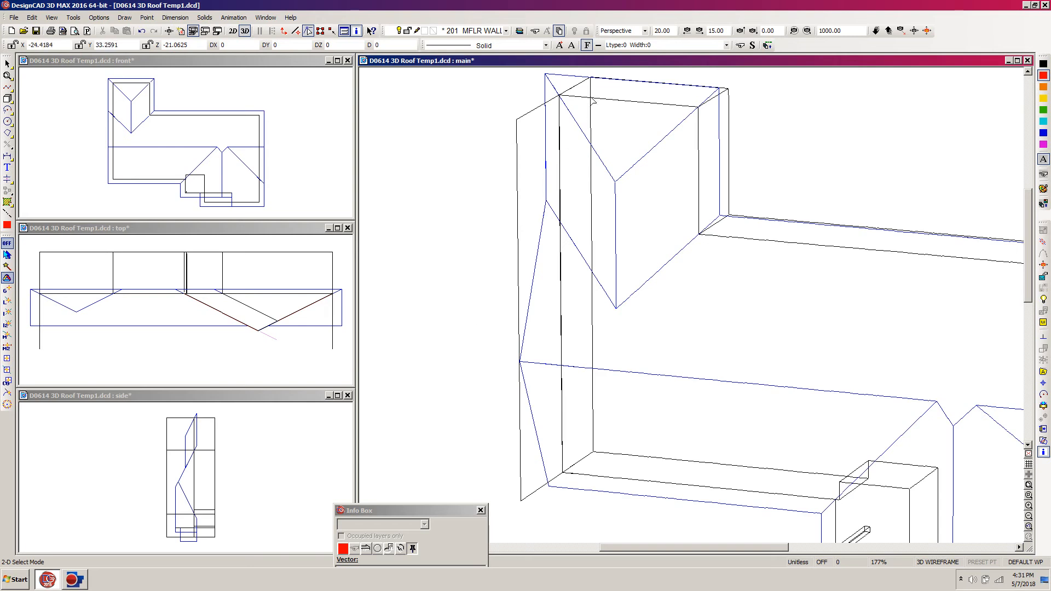
{"action": "left_click", "coordinate": [1043, 441]}
{"action": "left_click", "coordinate": [516, 119]}
{"action": "left_click", "coordinate": [537, 448]}
{"action": "left_click", "coordinate": [1044, 441]}
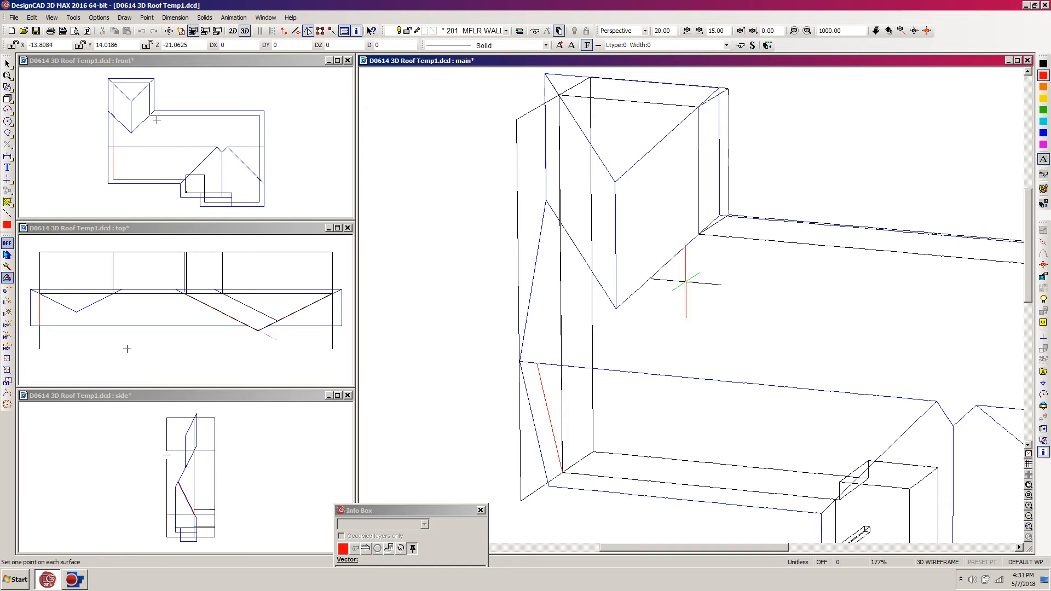
{"action": "left_click", "coordinate": [521, 82]}
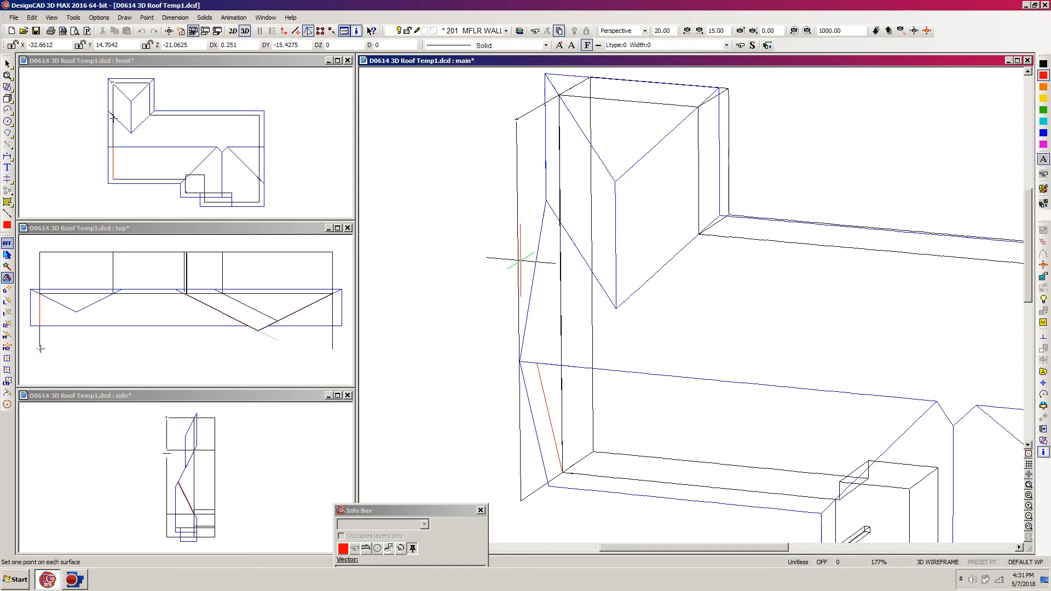
{"action": "left_click", "coordinate": [535, 261]}
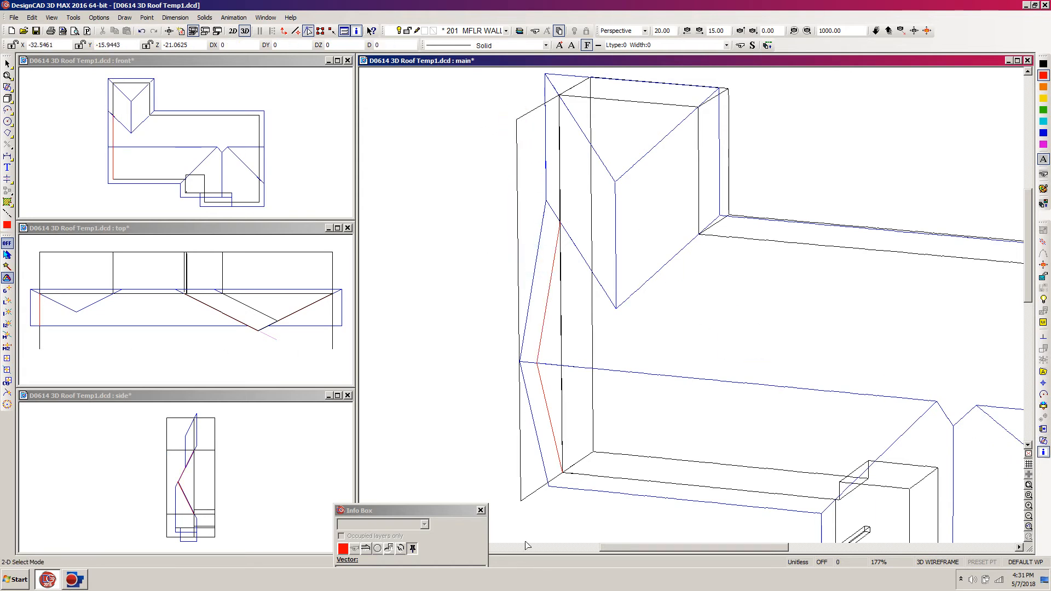
Create red intersection lines where the right side wall's plane meets the rear and front roof slopes
{"action": "left_click_drag", "start_coordinate": [612, 547], "coordinate": [727, 538]}
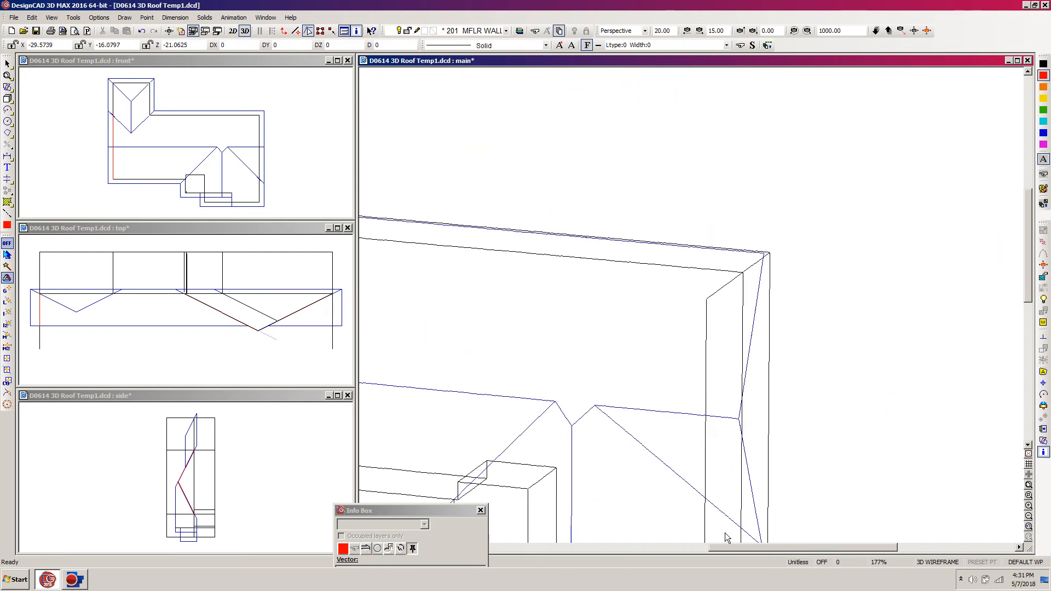
{"action": "scroll", "coordinate": [721, 517], "scroll_direction": "down", "scroll_amount": 4}
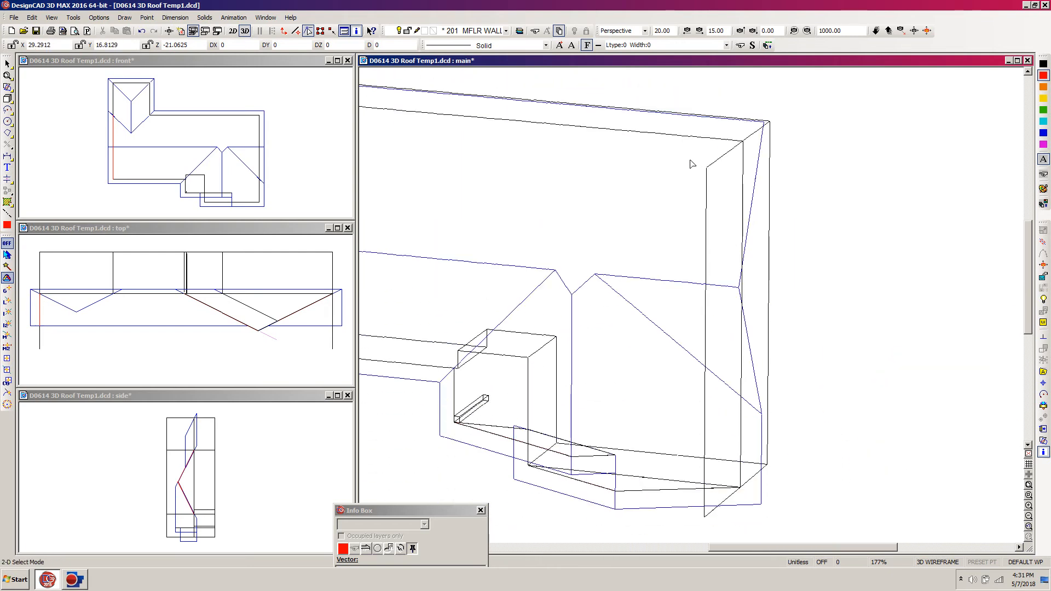
{"action": "key", "text": "i"}
{"action": "left_click", "coordinate": [706, 167]}
{"action": "left_click", "coordinate": [753, 179]}
{"action": "key", "text": "space"}
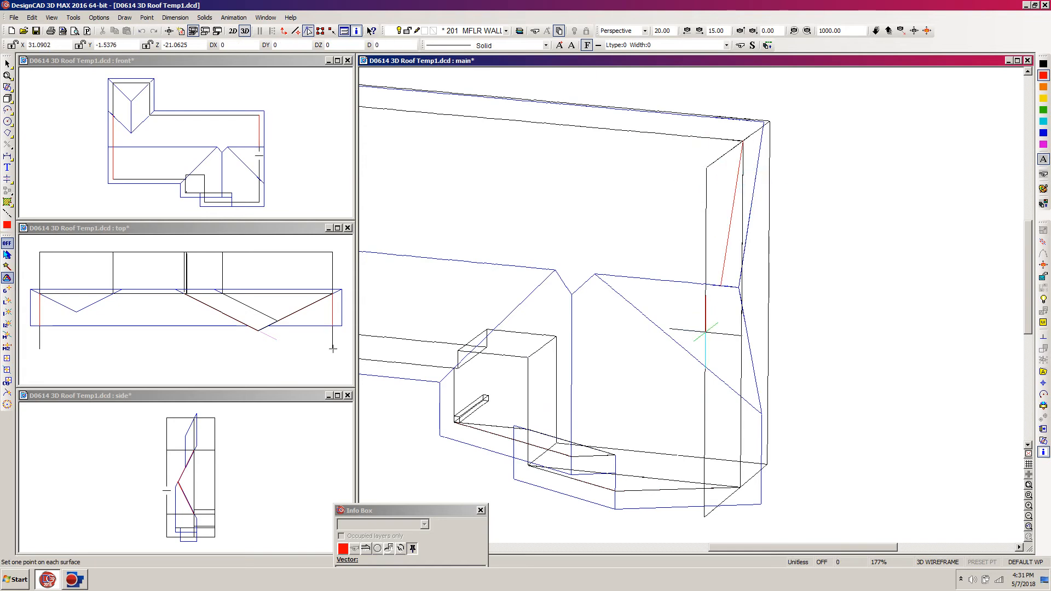
{"action": "left_click", "coordinate": [701, 517]}
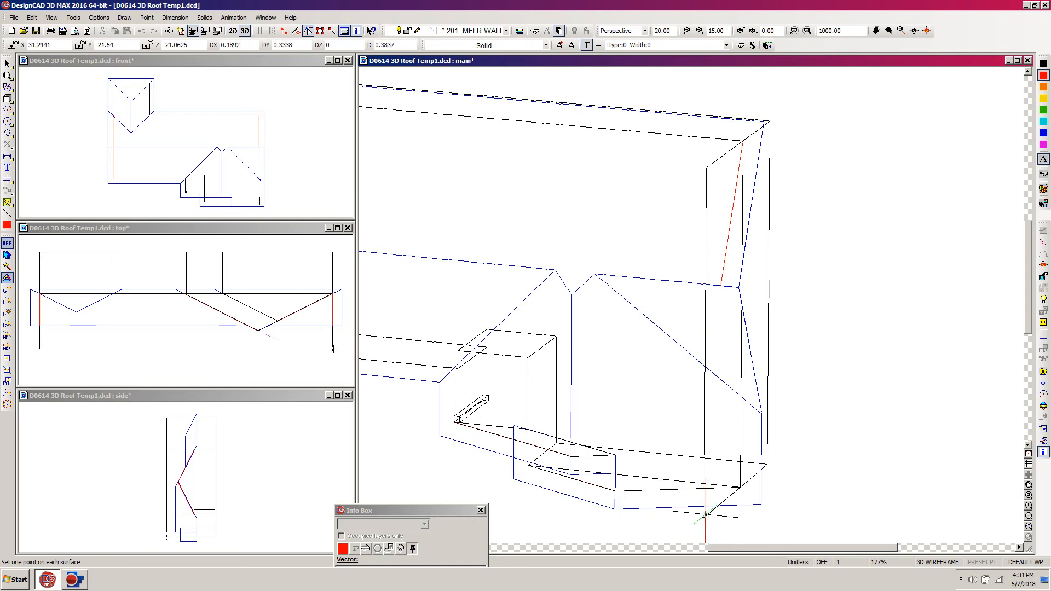
{"action": "left_click", "coordinate": [752, 358]}
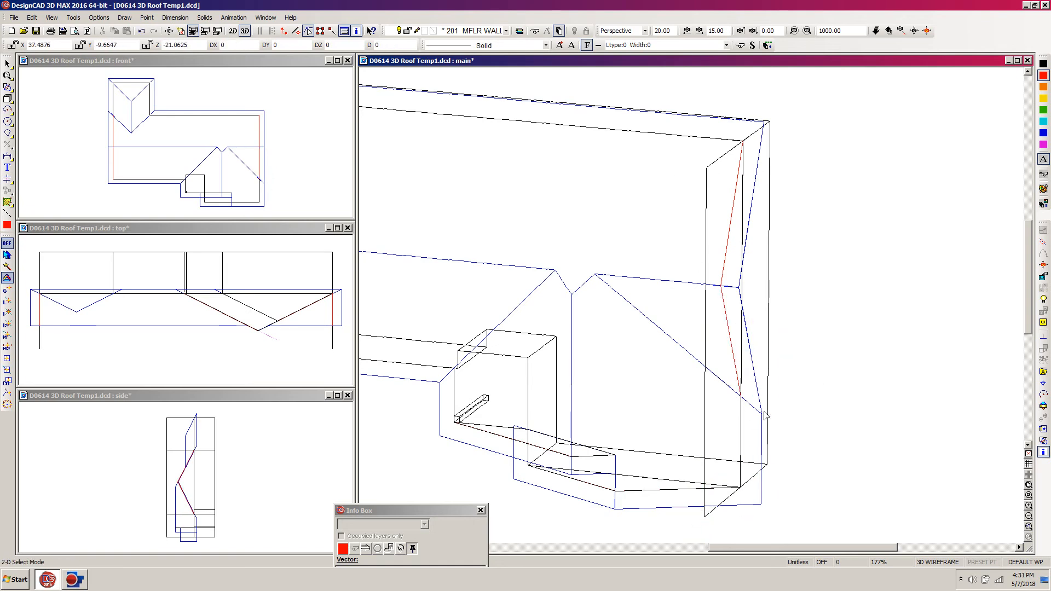
Reshape the right wall plane into a triangular gable with its corners on the red intersection lines' ends, removing the surplus point
{"action": "left_click", "coordinate": [705, 219]}
{"action": "left_click", "coordinate": [705, 167]}
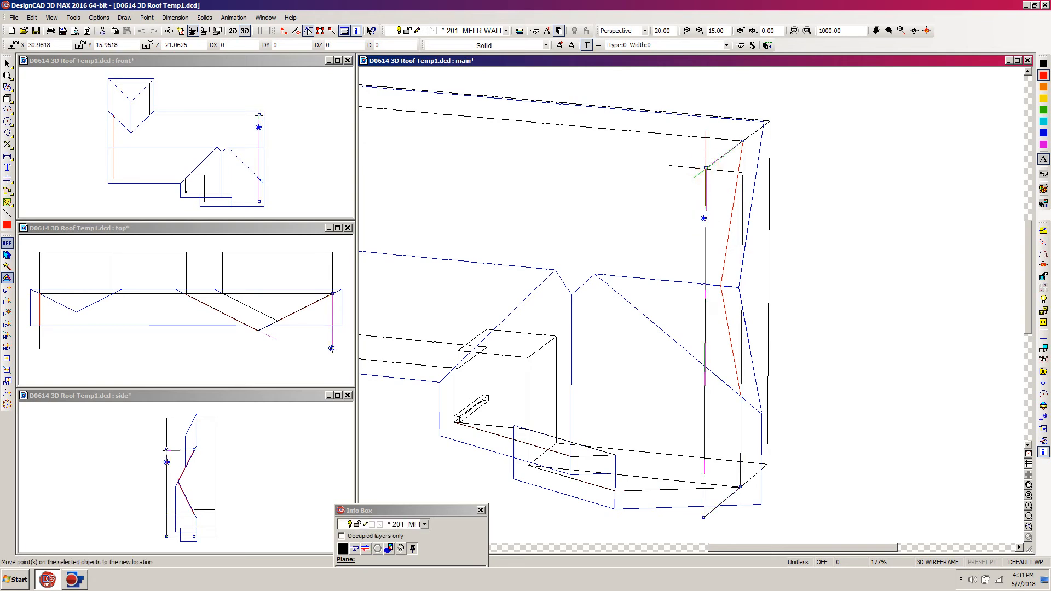
{"action": "left_click", "coordinate": [721, 285]}
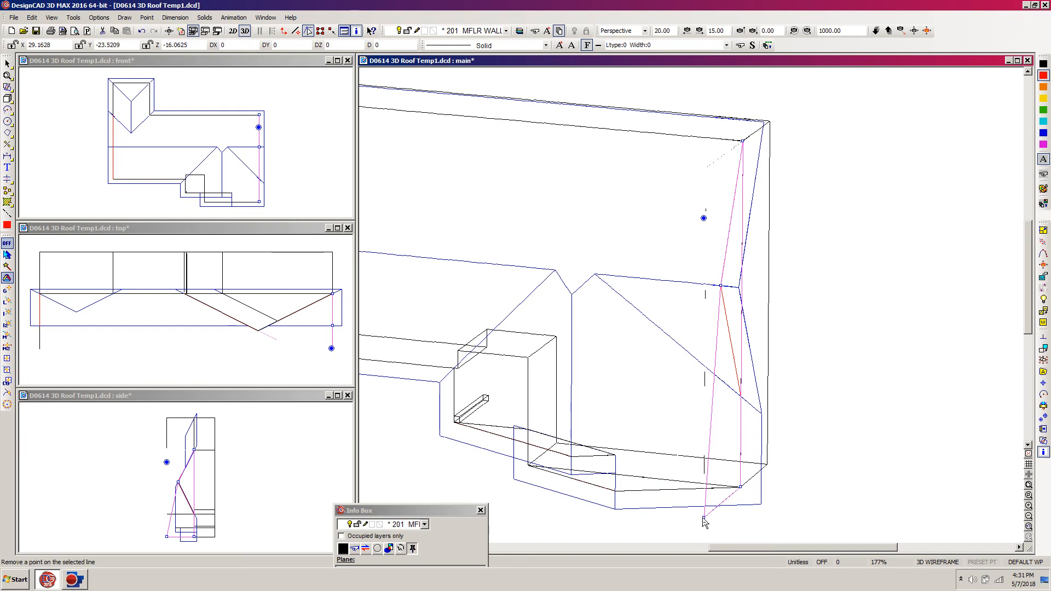
{"action": "left_click_drag", "start_coordinate": [704, 517], "coordinate": [740, 397]}
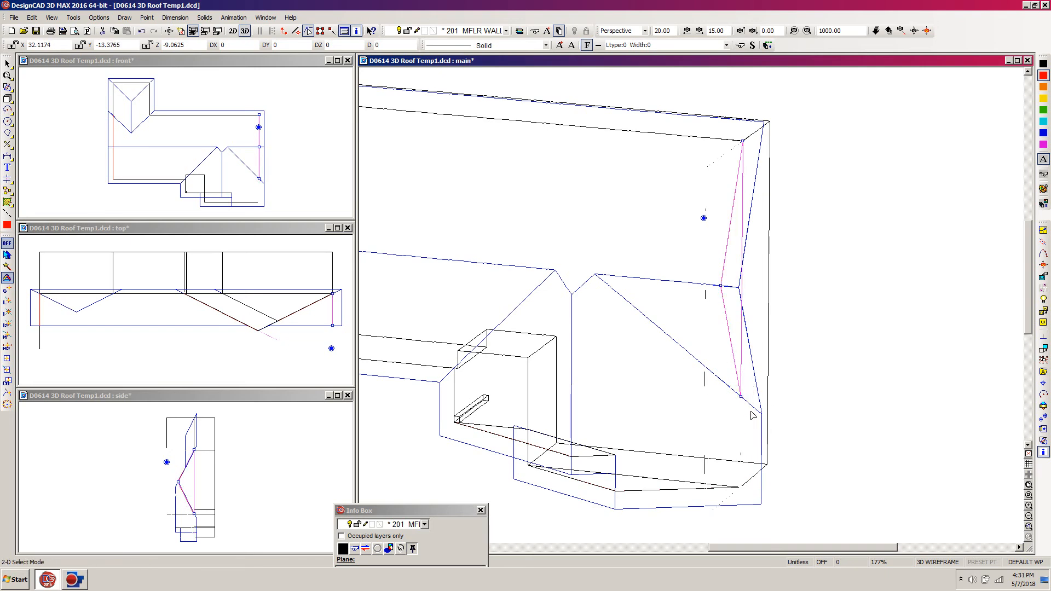
Reshape the left wall plane into a triangular gable, moving its corners to the red lines' ends and removing the surplus point
{"action": "left_click_drag", "start_coordinate": [845, 550], "coordinate": [720, 534]}
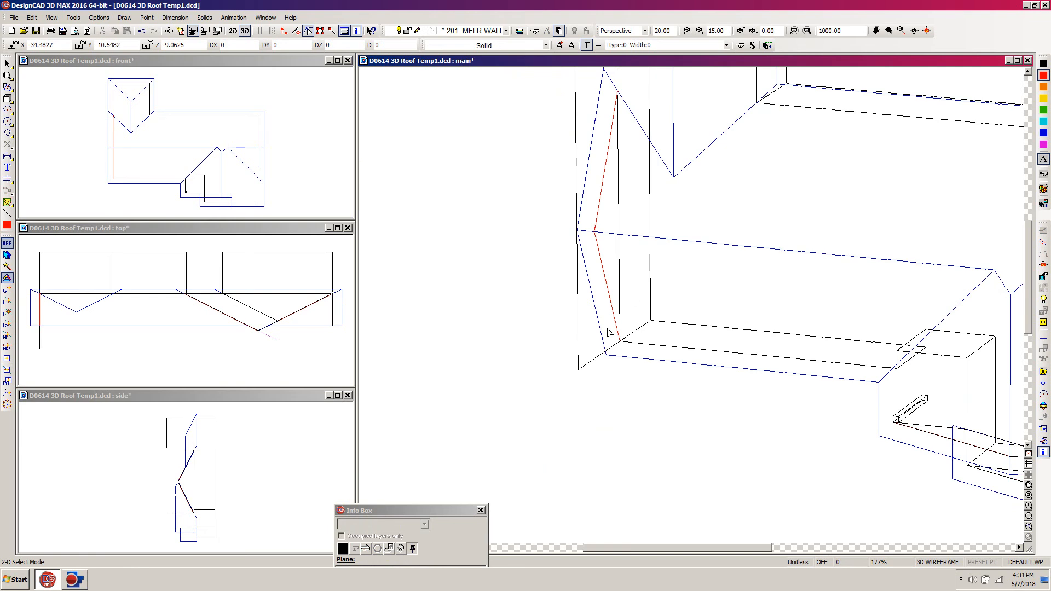
{"action": "scroll", "coordinate": [605, 327], "scroll_direction": "up", "scroll_amount": 4}
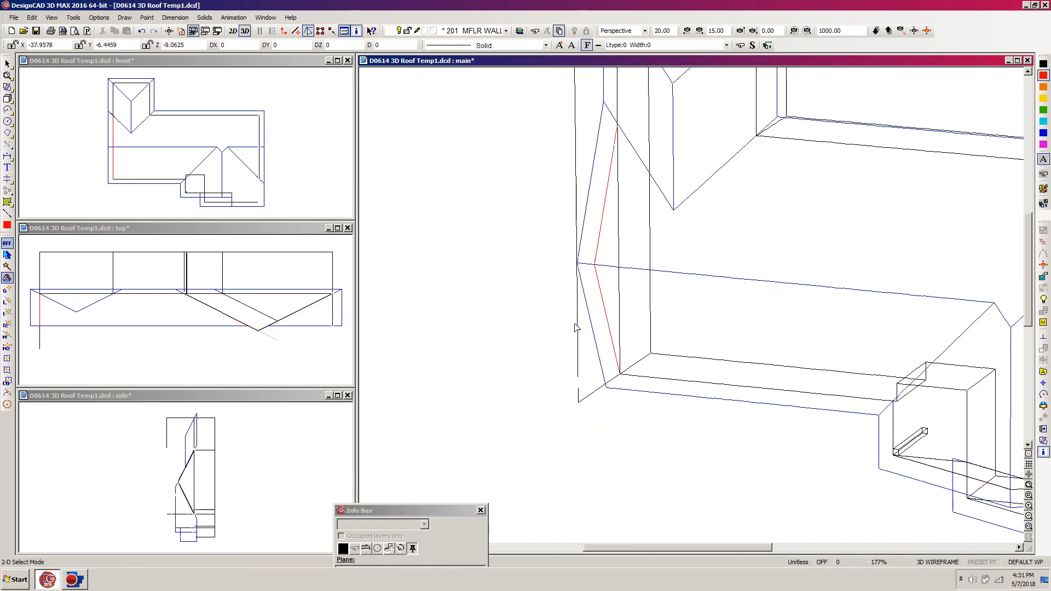
{"action": "left_click", "coordinate": [574, 234]}
{"action": "left_click", "coordinate": [577, 489]}
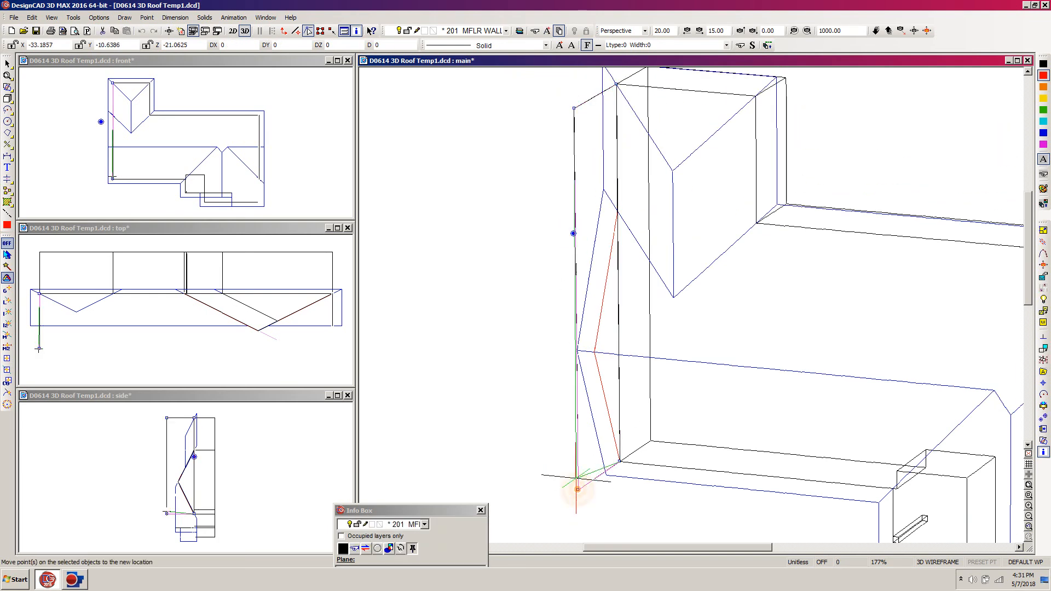
{"action": "left_click", "coordinate": [592, 345]}
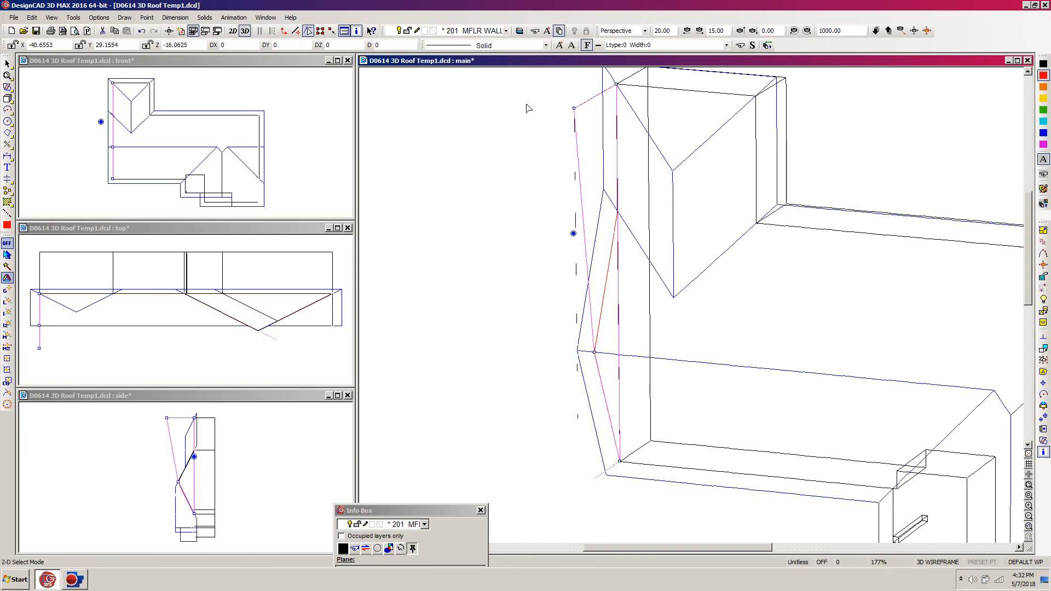
{"action": "left_click", "coordinate": [573, 108]}
{"action": "left_click", "coordinate": [615, 84]}
{"action": "left_click", "coordinate": [619, 208]}
{"action": "left_click", "coordinate": [627, 274]}
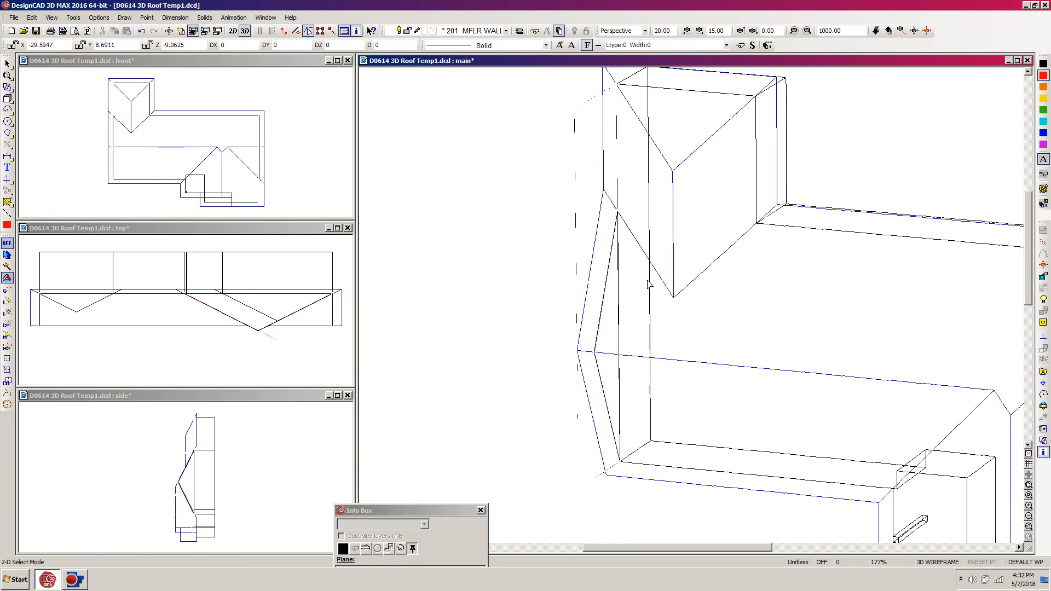
Filter the selection by the red colour (255, 0, 0), select all red intersection lines across the house, and delete them
{"action": "scroll", "coordinate": [643, 278], "scroll_direction": "down", "scroll_amount": 4}
{"action": "left_click_drag", "start_coordinate": [797, 549], "coordinate": [840, 547]}
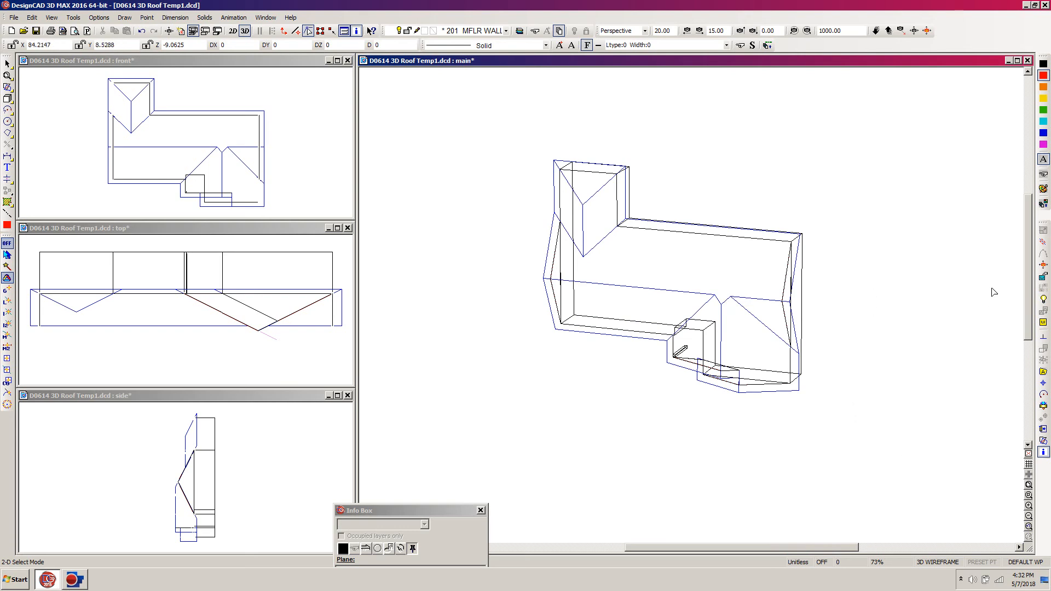
{"action": "left_click", "coordinate": [1042, 406]}
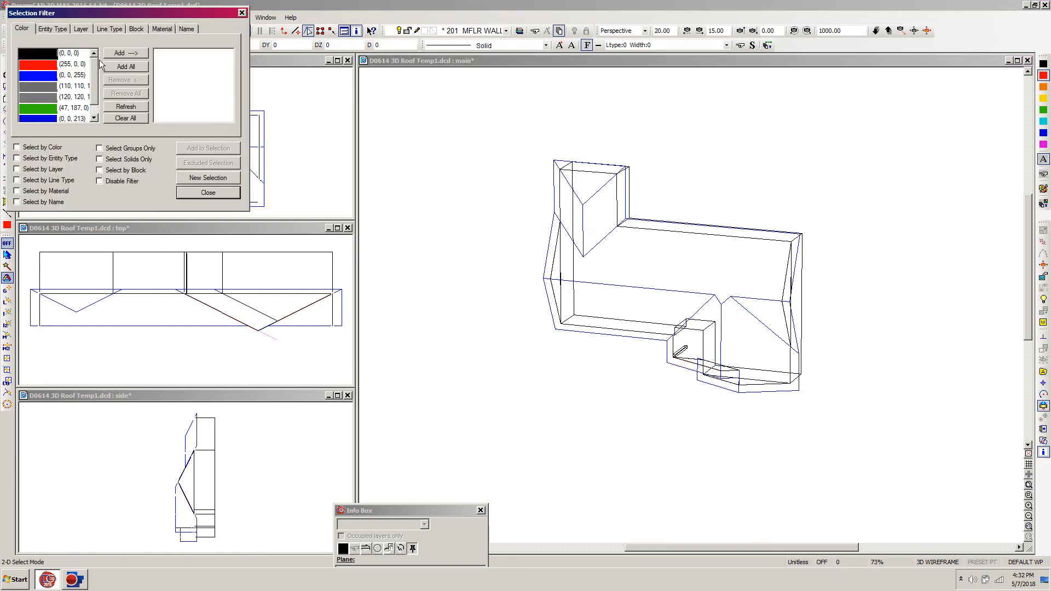
{"action": "left_click", "coordinate": [36, 64]}
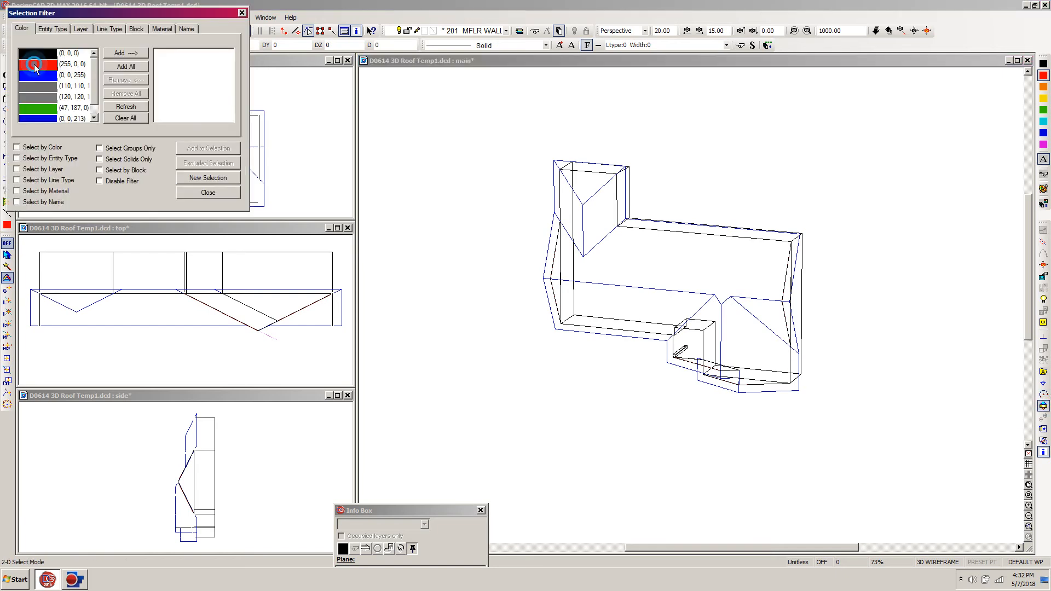
{"action": "left_click", "coordinate": [122, 53]}
{"action": "left_click_drag", "start_coordinate": [926, 121], "coordinate": [461, 446]}
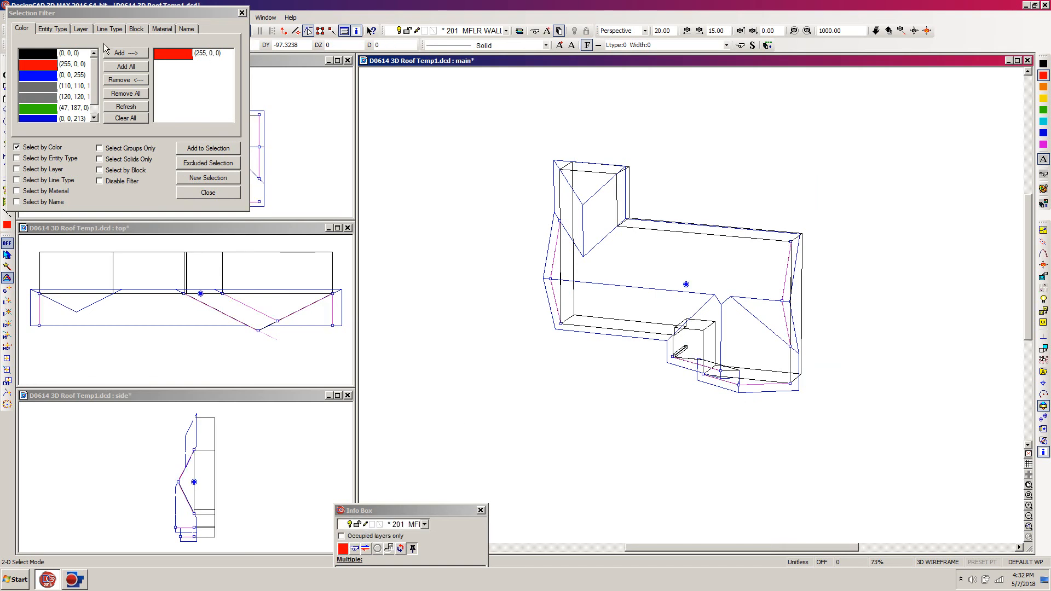
{"action": "left_click", "coordinate": [196, 192]}
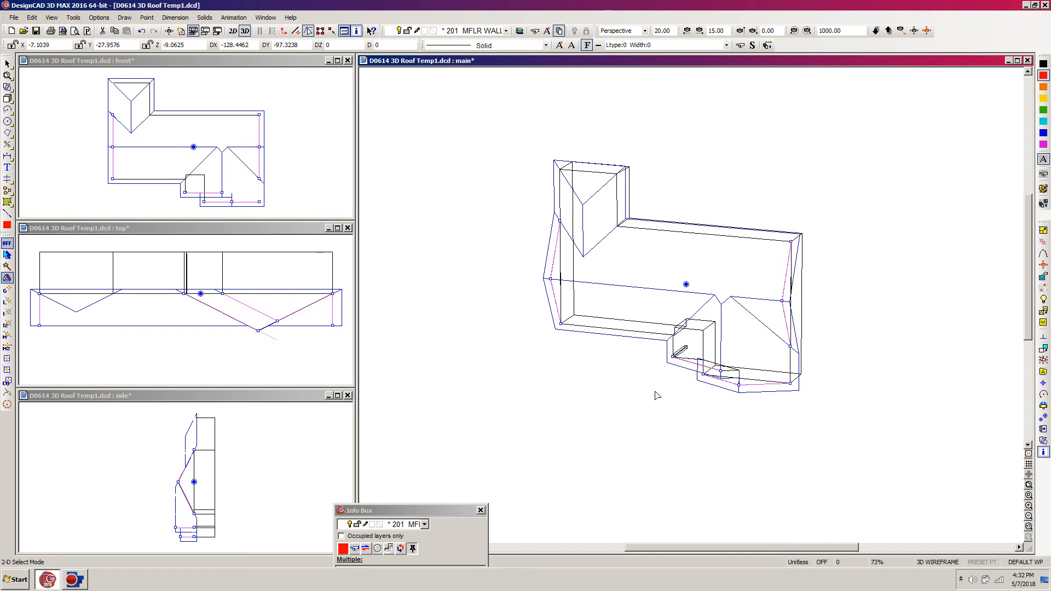
{"action": "key", "text": "Delete"}
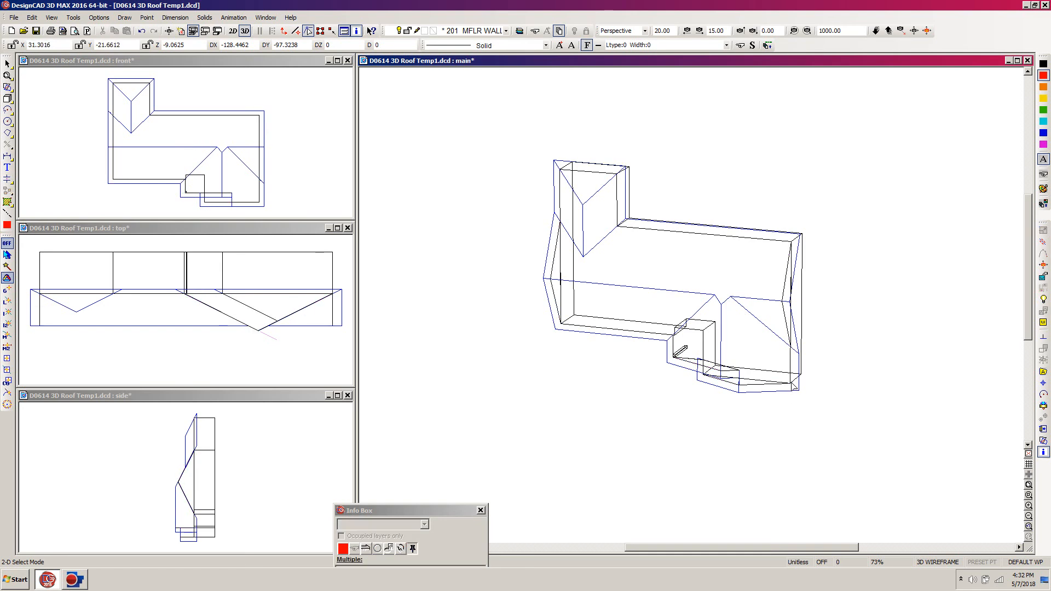
Render the whole house with GDI Gouraud shading to check the roof and gables, and return to wireframe
{"action": "scroll", "coordinate": [729, 451], "scroll_direction": "up", "scroll_amount": 2}
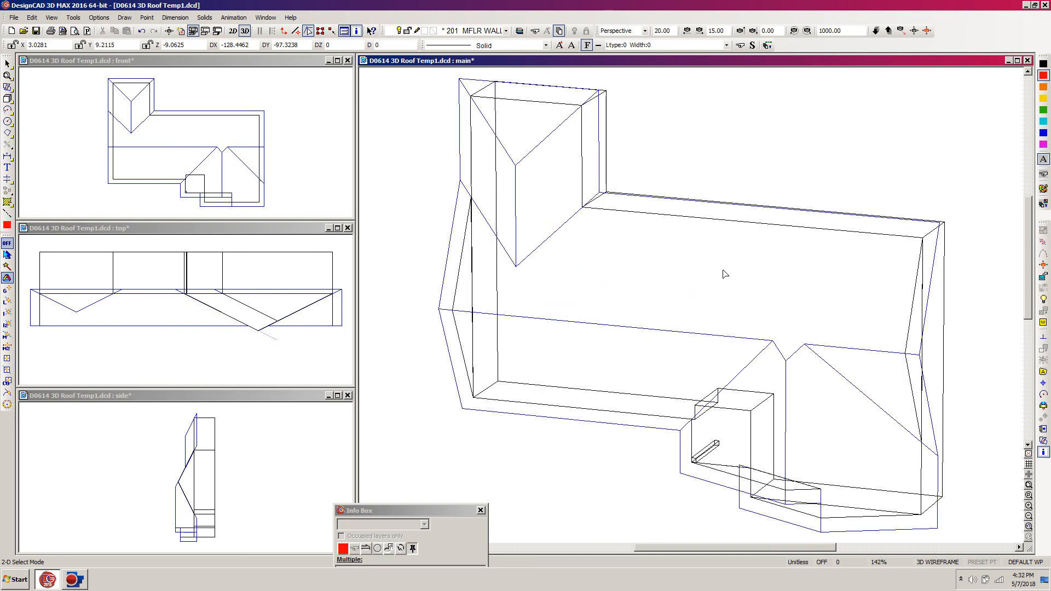
{"action": "scroll", "coordinate": [692, 304], "scroll_direction": "down", "scroll_amount": 1}
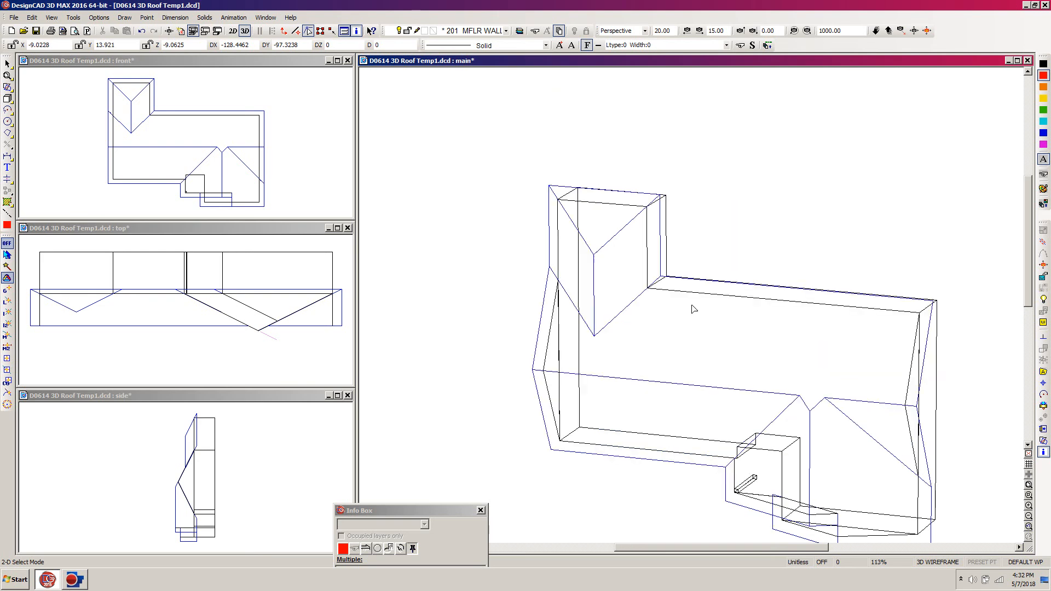
{"action": "scroll", "coordinate": [802, 354], "scroll_direction": "down", "scroll_amount": 1, "text": "shift"}
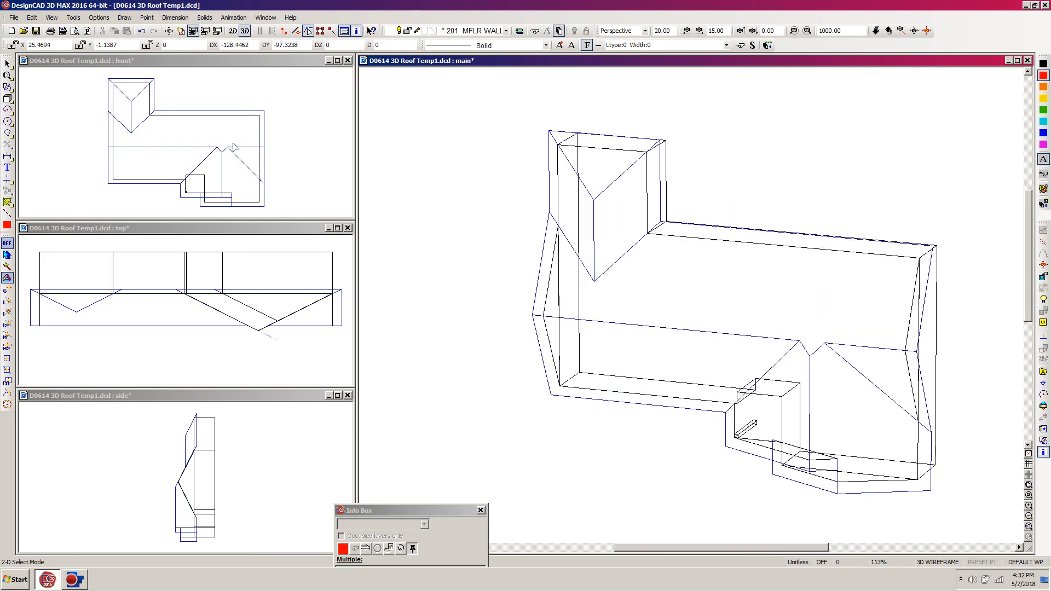
{"action": "left_click", "coordinate": [217, 31]}
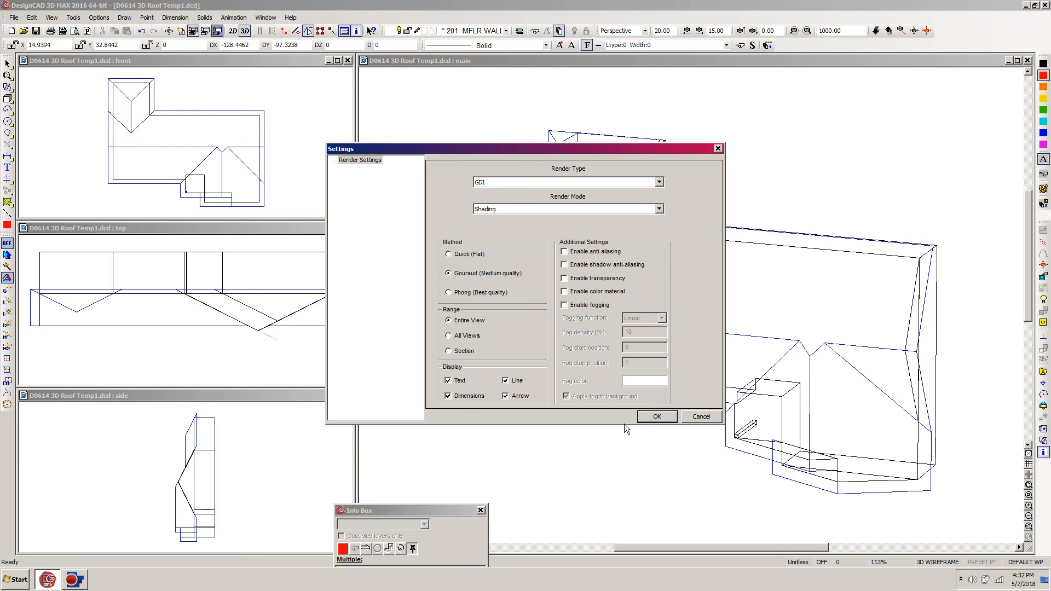
{"action": "left_click", "coordinate": [656, 416]}
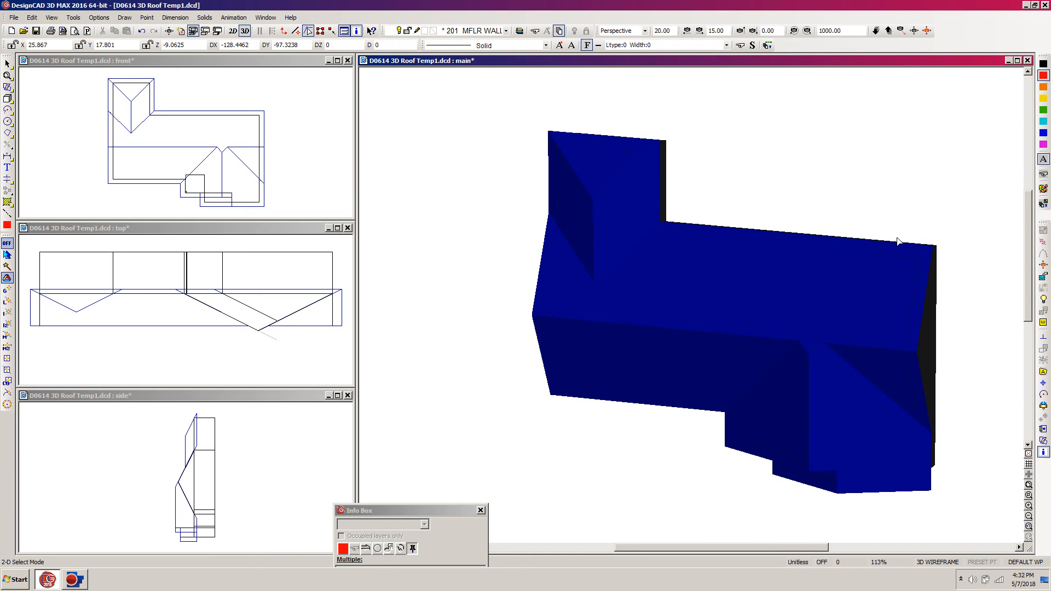
{"action": "left_click", "coordinate": [926, 31]}
{"action": "left_click_drag", "start_coordinate": [797, 138], "coordinate": [805, 169]}
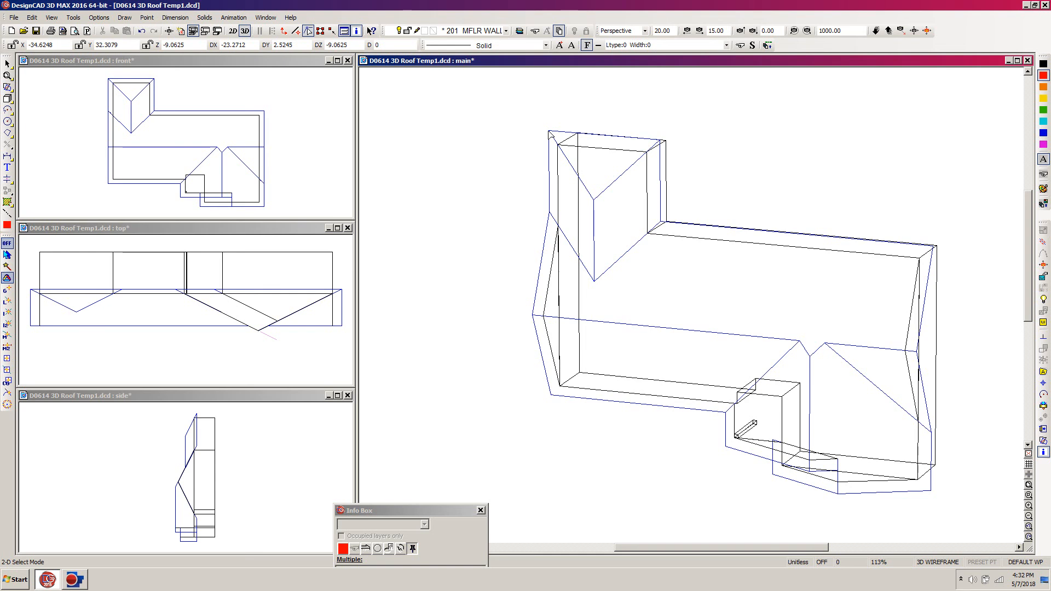
Enable graphics acceleration in the program's display options and apply the change
{"action": "key", "text": "o"}
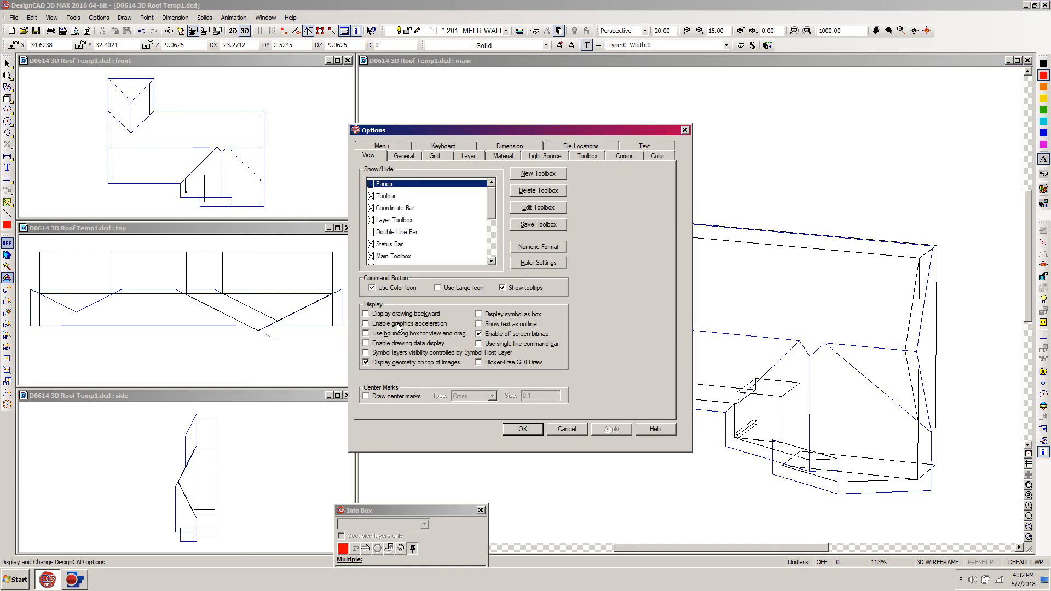
{"action": "left_click", "coordinate": [366, 324]}
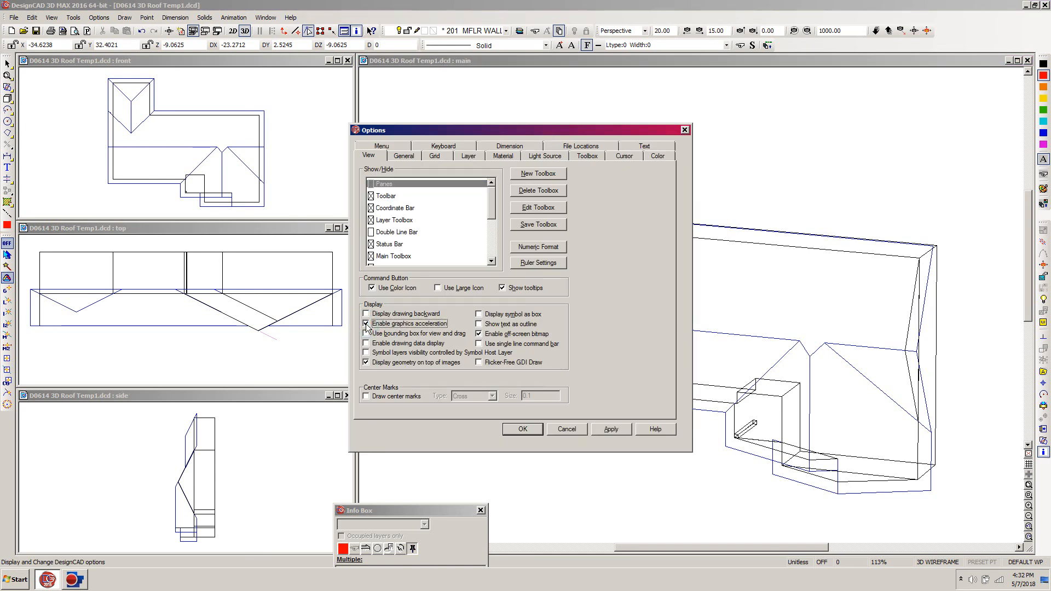
{"action": "left_click", "coordinate": [611, 429]}
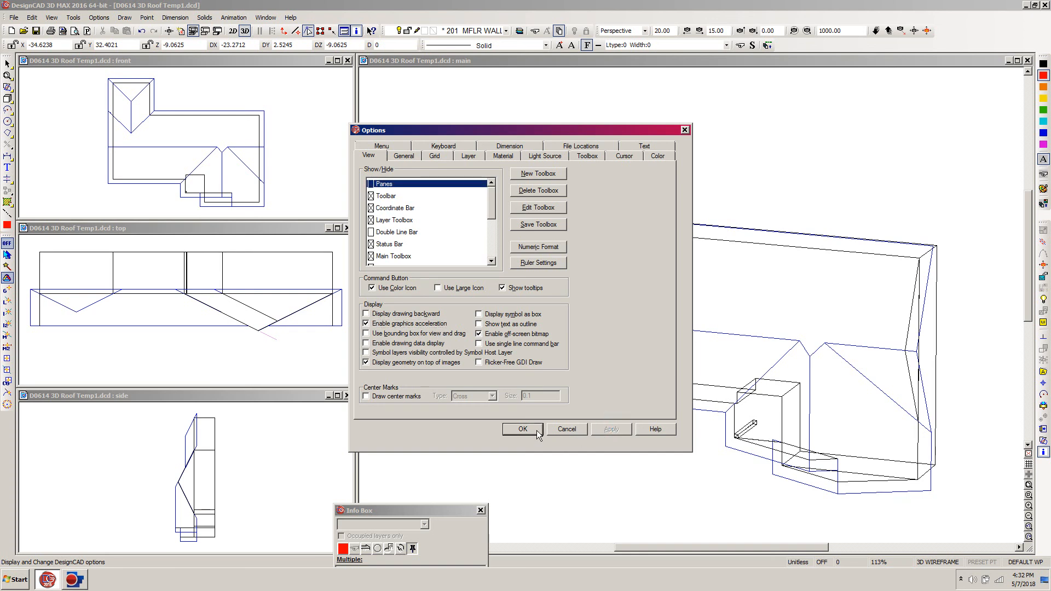
{"action": "left_click", "coordinate": [522, 429]}
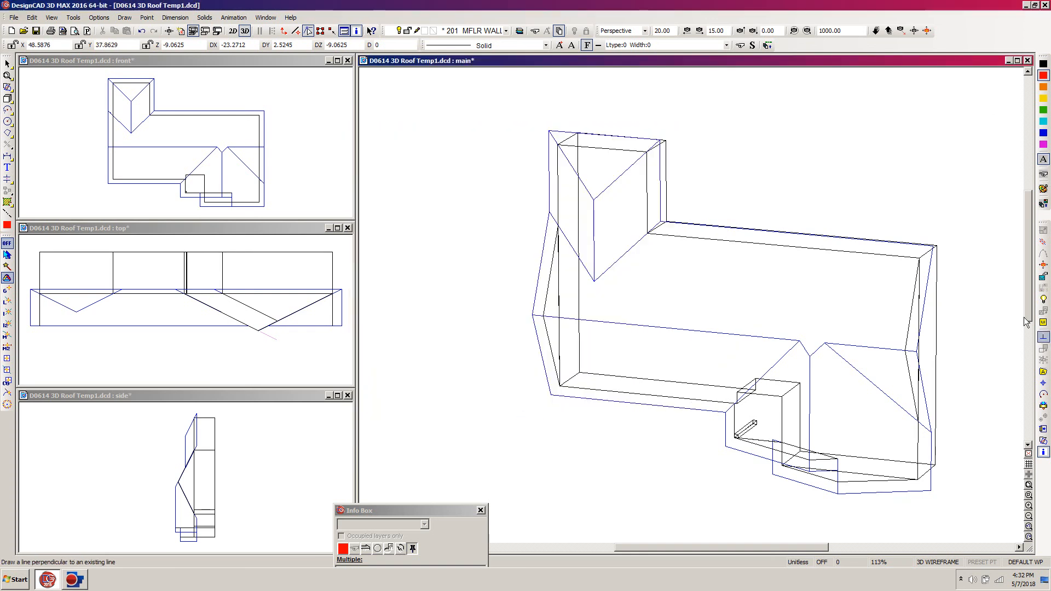
Render the entire main view with OpenGL Gouraud shading and orbit the house to inspect the roof and walls from several sides
{"action": "left_click", "coordinate": [218, 31]}
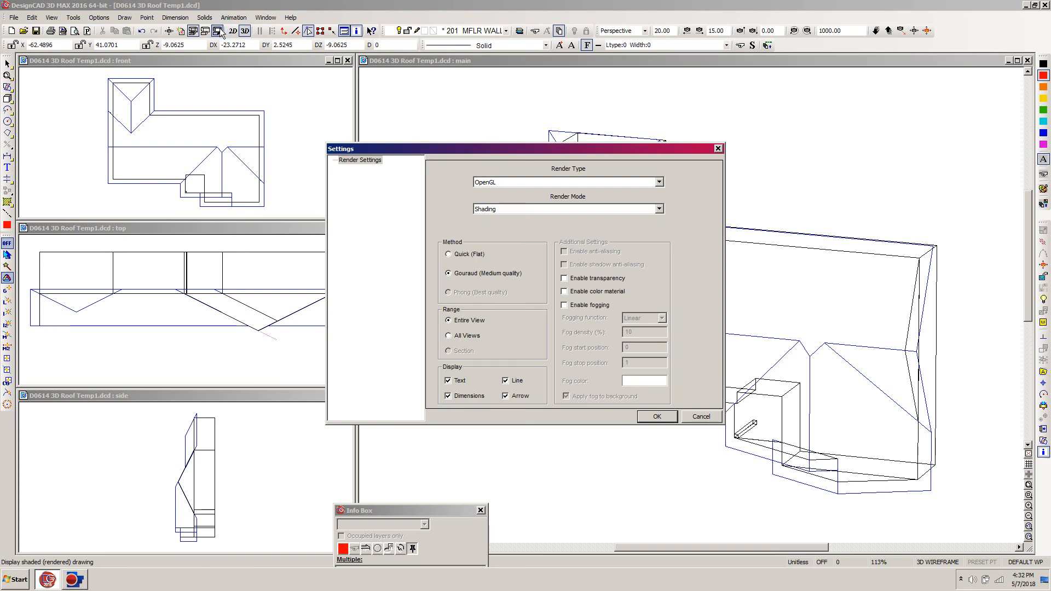
{"action": "left_click", "coordinate": [658, 417]}
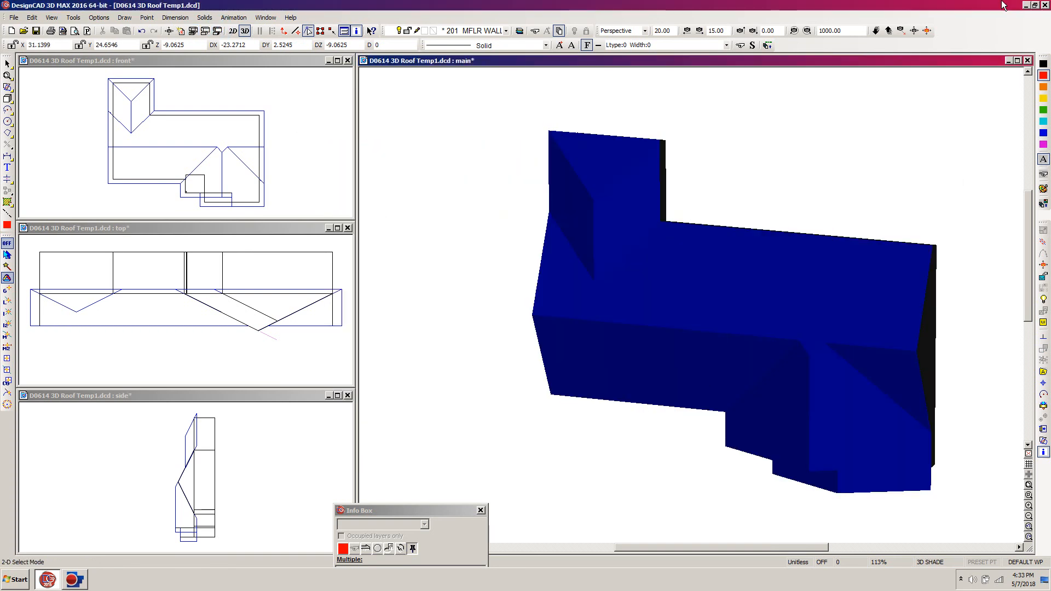
{"action": "left_click", "coordinate": [926, 31]}
{"action": "mouse_move", "coordinate": [867, 110]}
{"action": "left_mouse_down"}
{"action": "mouse_move", "coordinate": [929, 281]}
{"action": "mouse_move", "coordinate": [883, 404]}
{"action": "mouse_move", "coordinate": [879, 390]}
{"action": "left_mouse_up"}
{"action": "mouse_move", "coordinate": [767, 137]}
{"action": "left_mouse_down"}
{"action": "mouse_move", "coordinate": [812, 256]}
{"action": "mouse_move", "coordinate": [828, 258]}
{"action": "mouse_move", "coordinate": [914, 181]}
{"action": "mouse_move", "coordinate": [762, 89]}
{"action": "mouse_move", "coordinate": [659, 286]}
{"action": "left_mouse_up"}
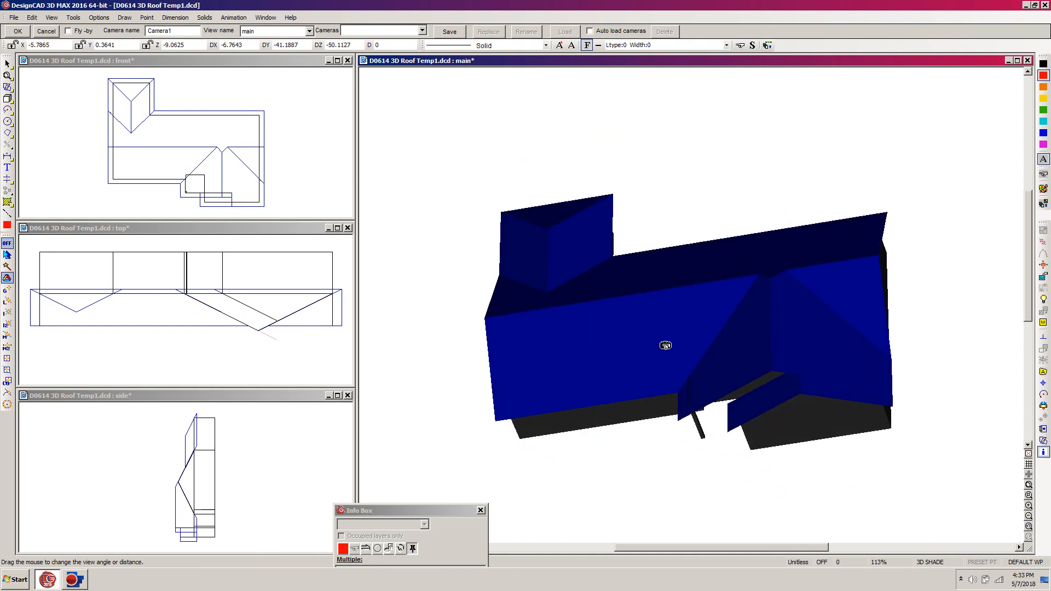
{"action": "mouse_move", "coordinate": [645, 460]}
{"action": "left_mouse_down"}
{"action": "mouse_move", "coordinate": [690, 305]}
{"action": "mouse_move", "coordinate": [800, 297]}
{"action": "mouse_move", "coordinate": [488, 312]}
{"action": "mouse_move", "coordinate": [655, 222]}
{"action": "mouse_move", "coordinate": [903, 223]}
{"action": "mouse_move", "coordinate": [891, 218]}
{"action": "left_mouse_up"}
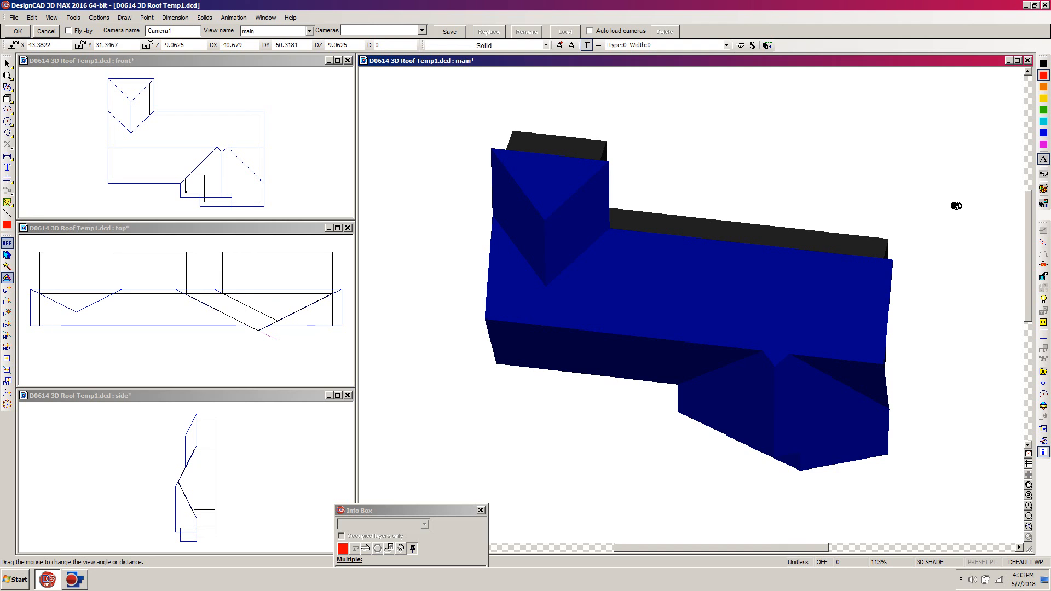
{"action": "key", "text": "Escape"}
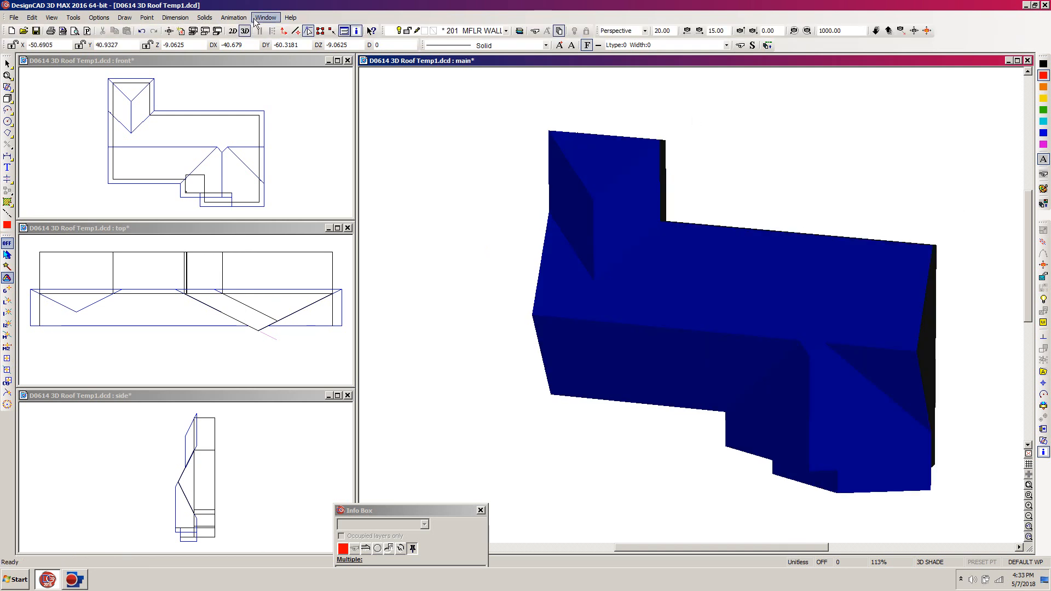
Return all views to wireframe, including renderable and nonrenderable objects, and save the drawing
{"action": "left_click", "coordinate": [194, 31]}
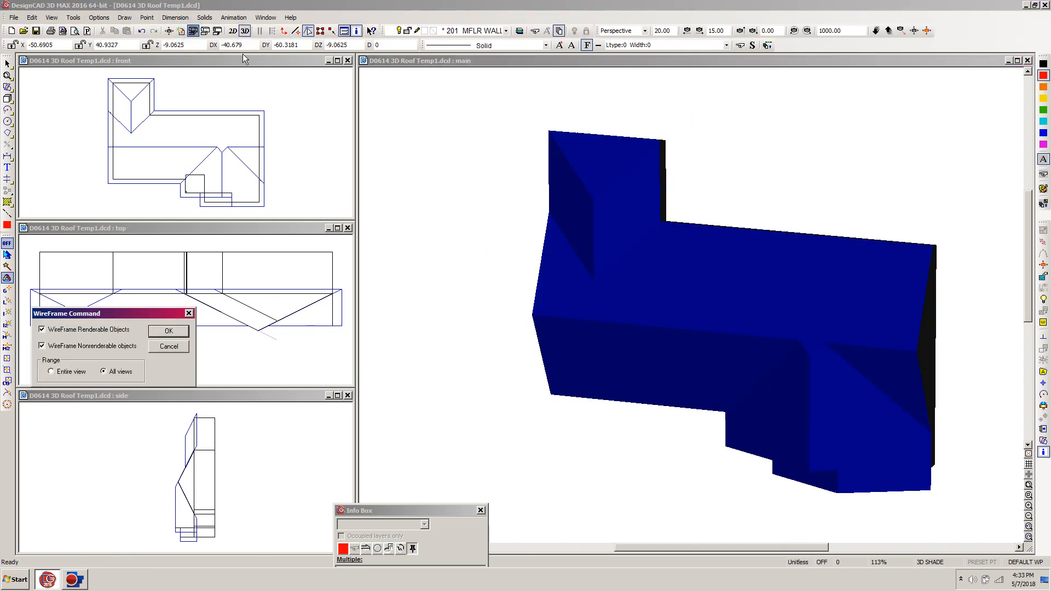
{"action": "left_click", "coordinate": [169, 330]}
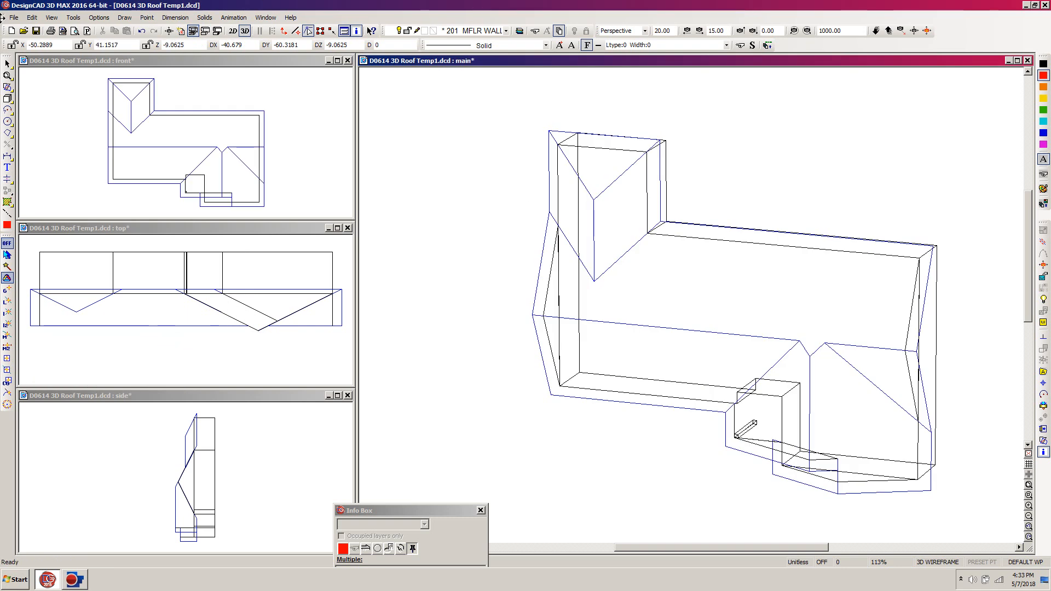
{"action": "left_click", "coordinate": [36, 32]}
{"action": "left_click", "coordinate": [376, 46]}
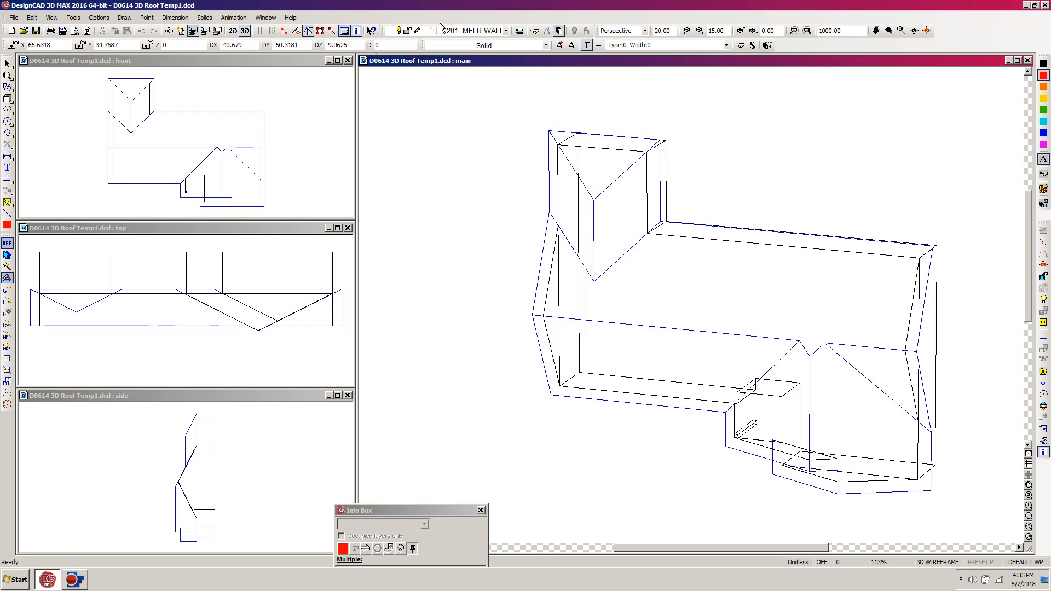